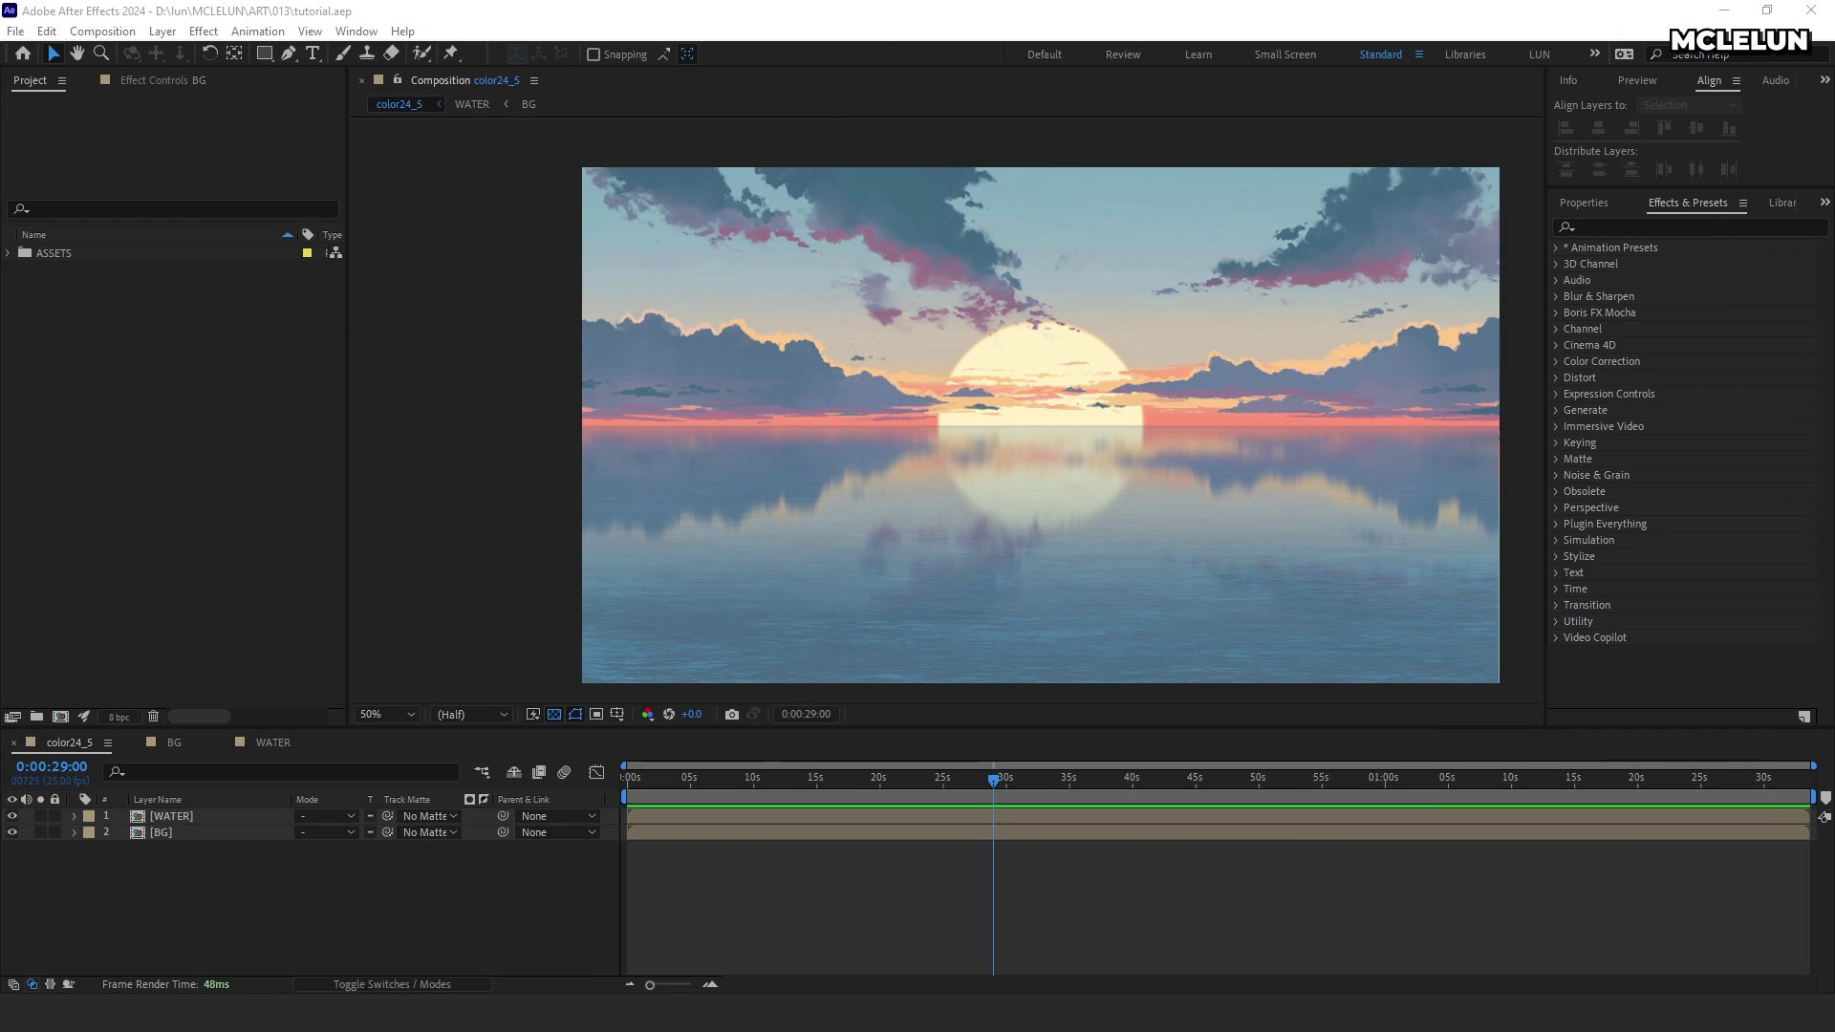
Step: Select the WATER layer and toggle the WATER and BG layers off and on to check them
left_click(224, 817)
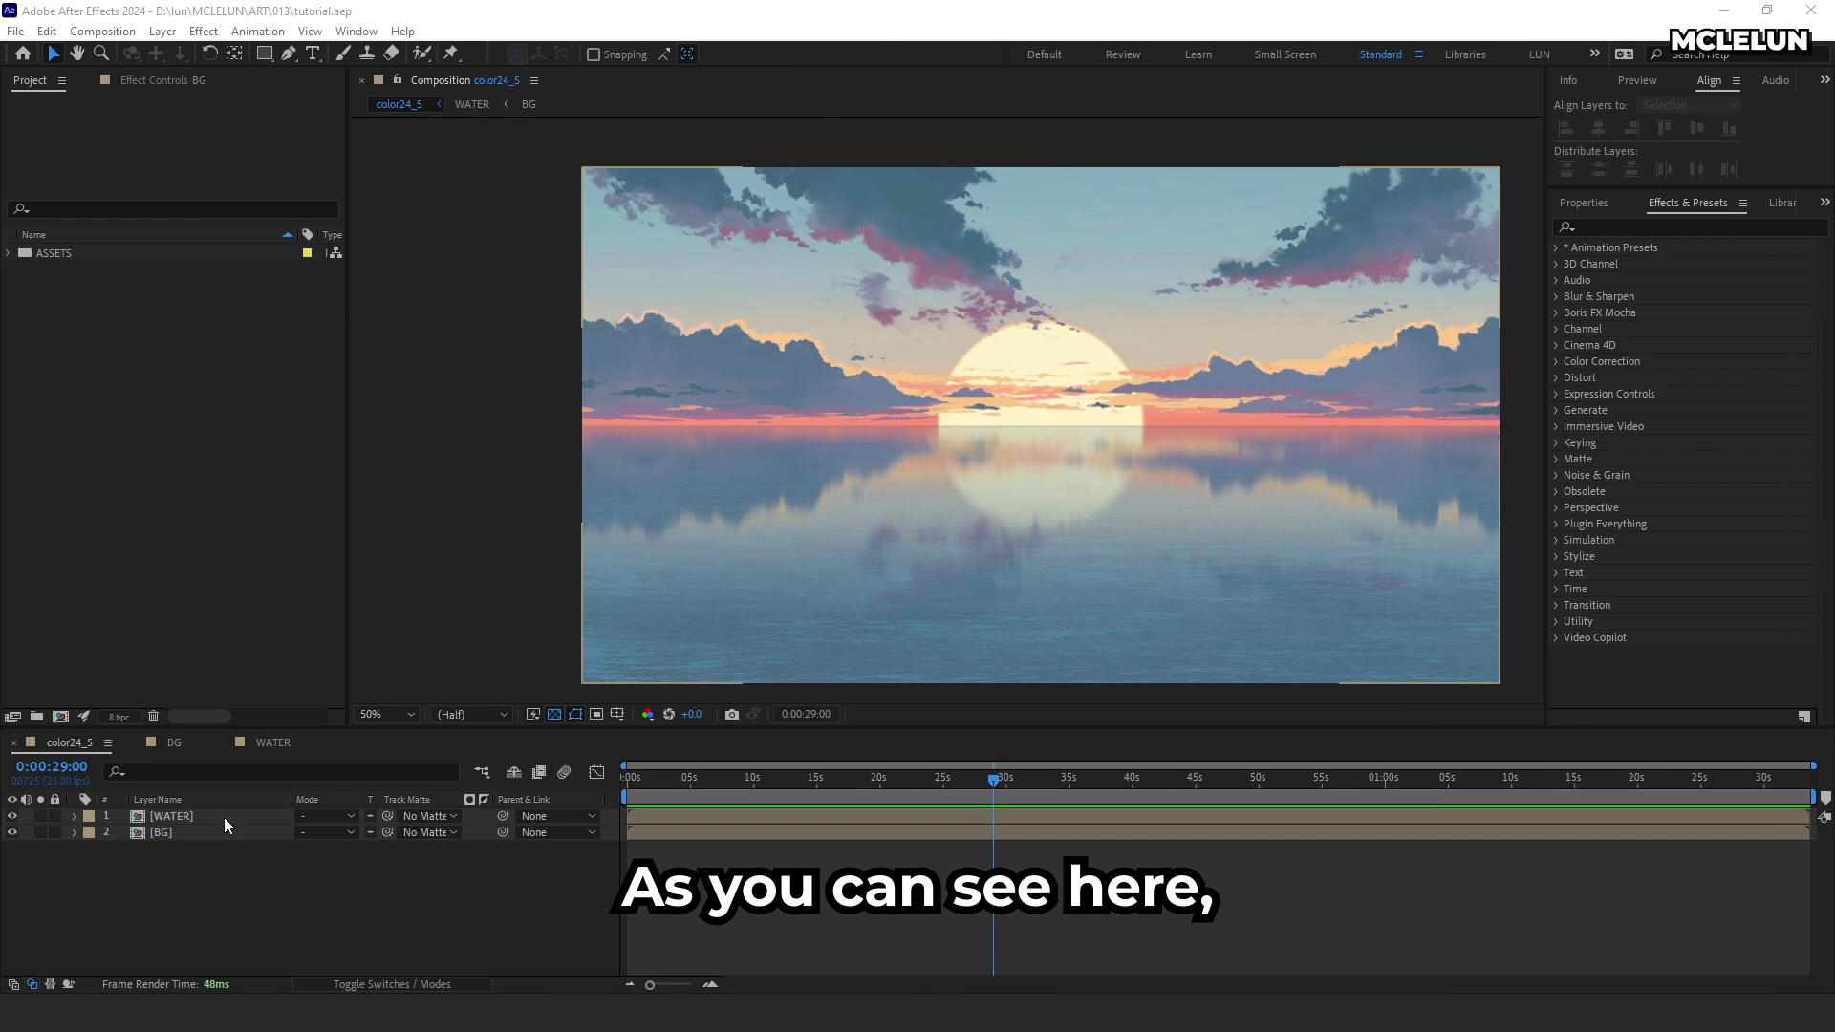
left_click(12, 833)
left_click(12, 818)
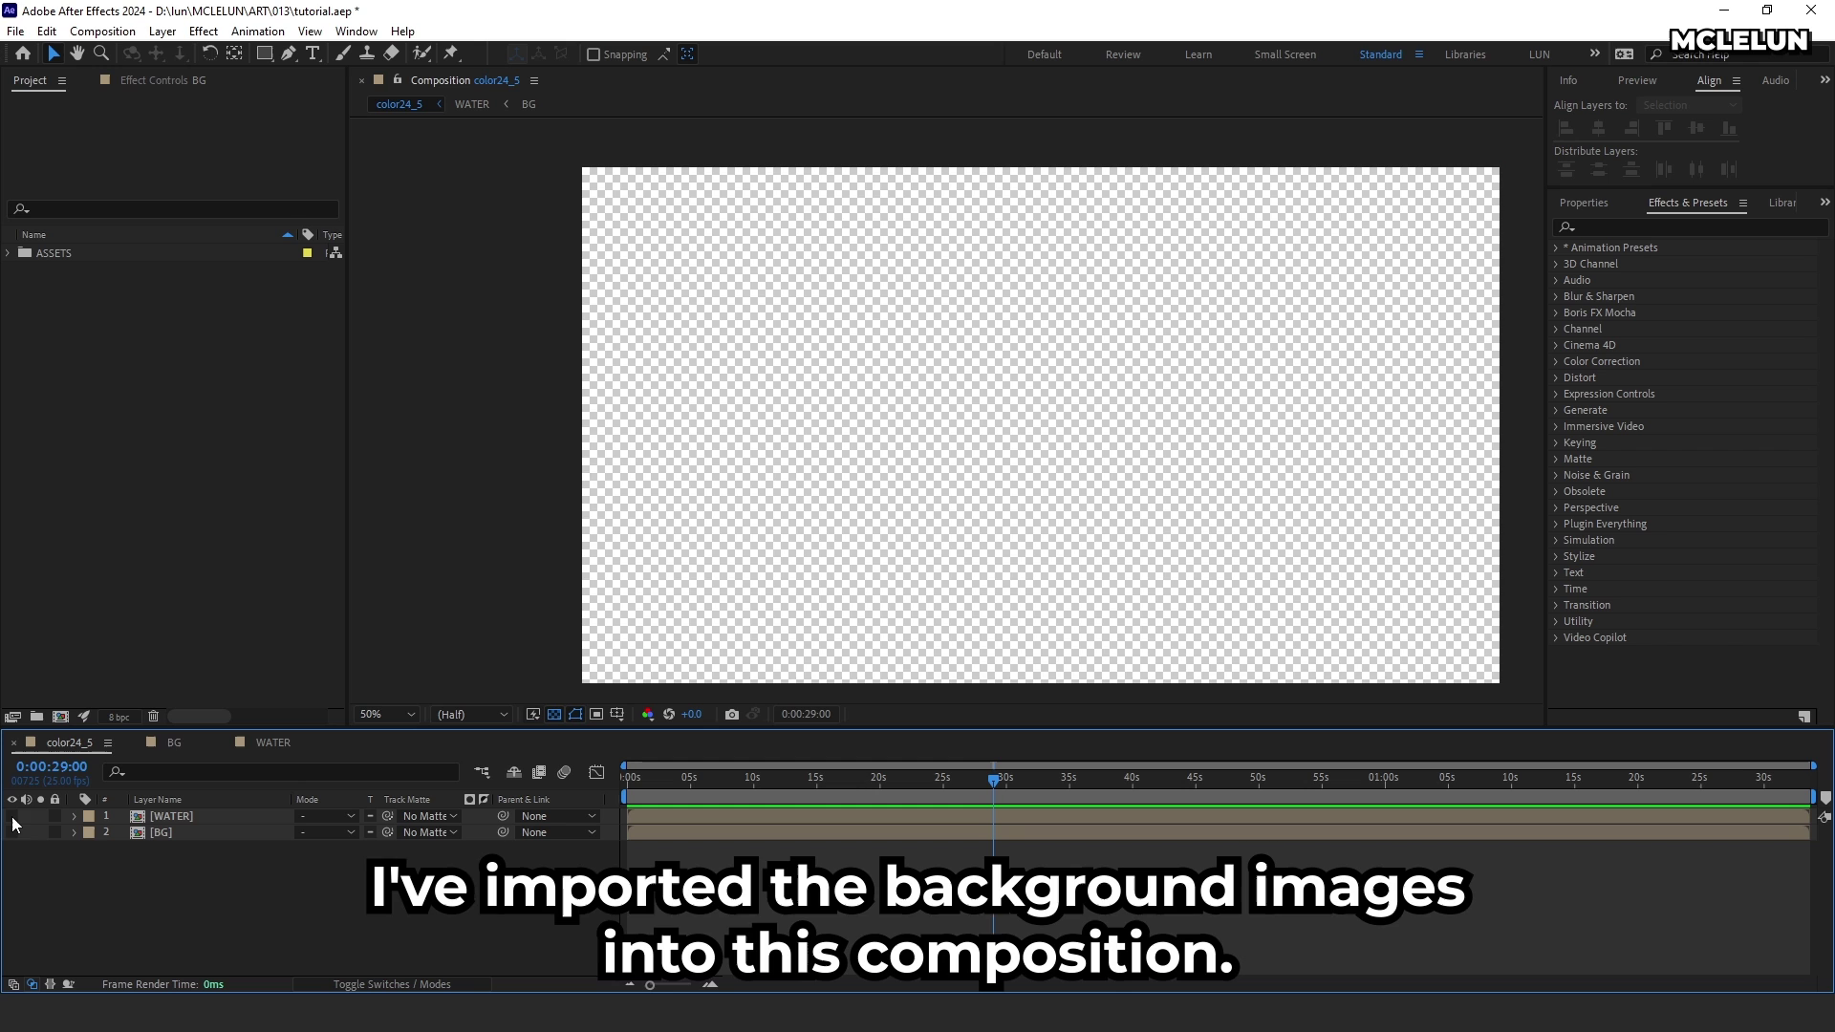
left_click(12, 818)
left_click(11, 834)
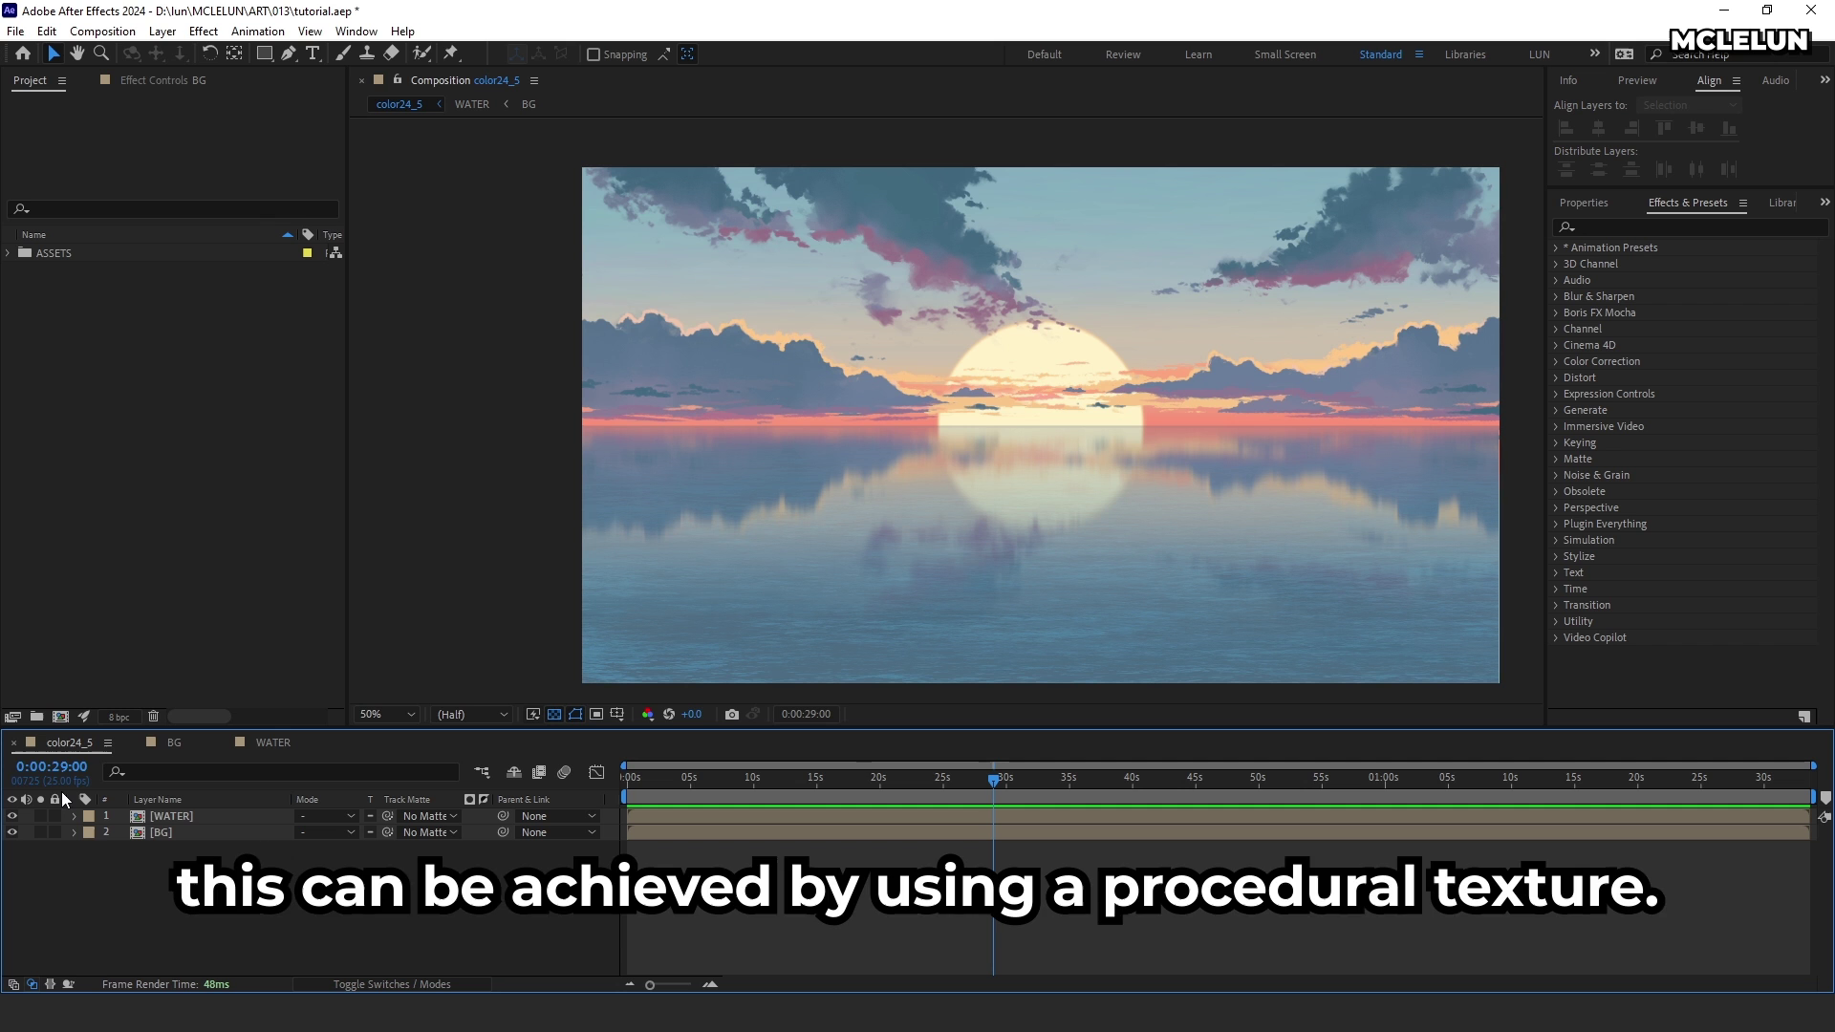
Step: Create a new 1920×1080 black solid layer, Black Solid 1, on top of the stack
left_click(163, 30)
mouse_move(286, 54)
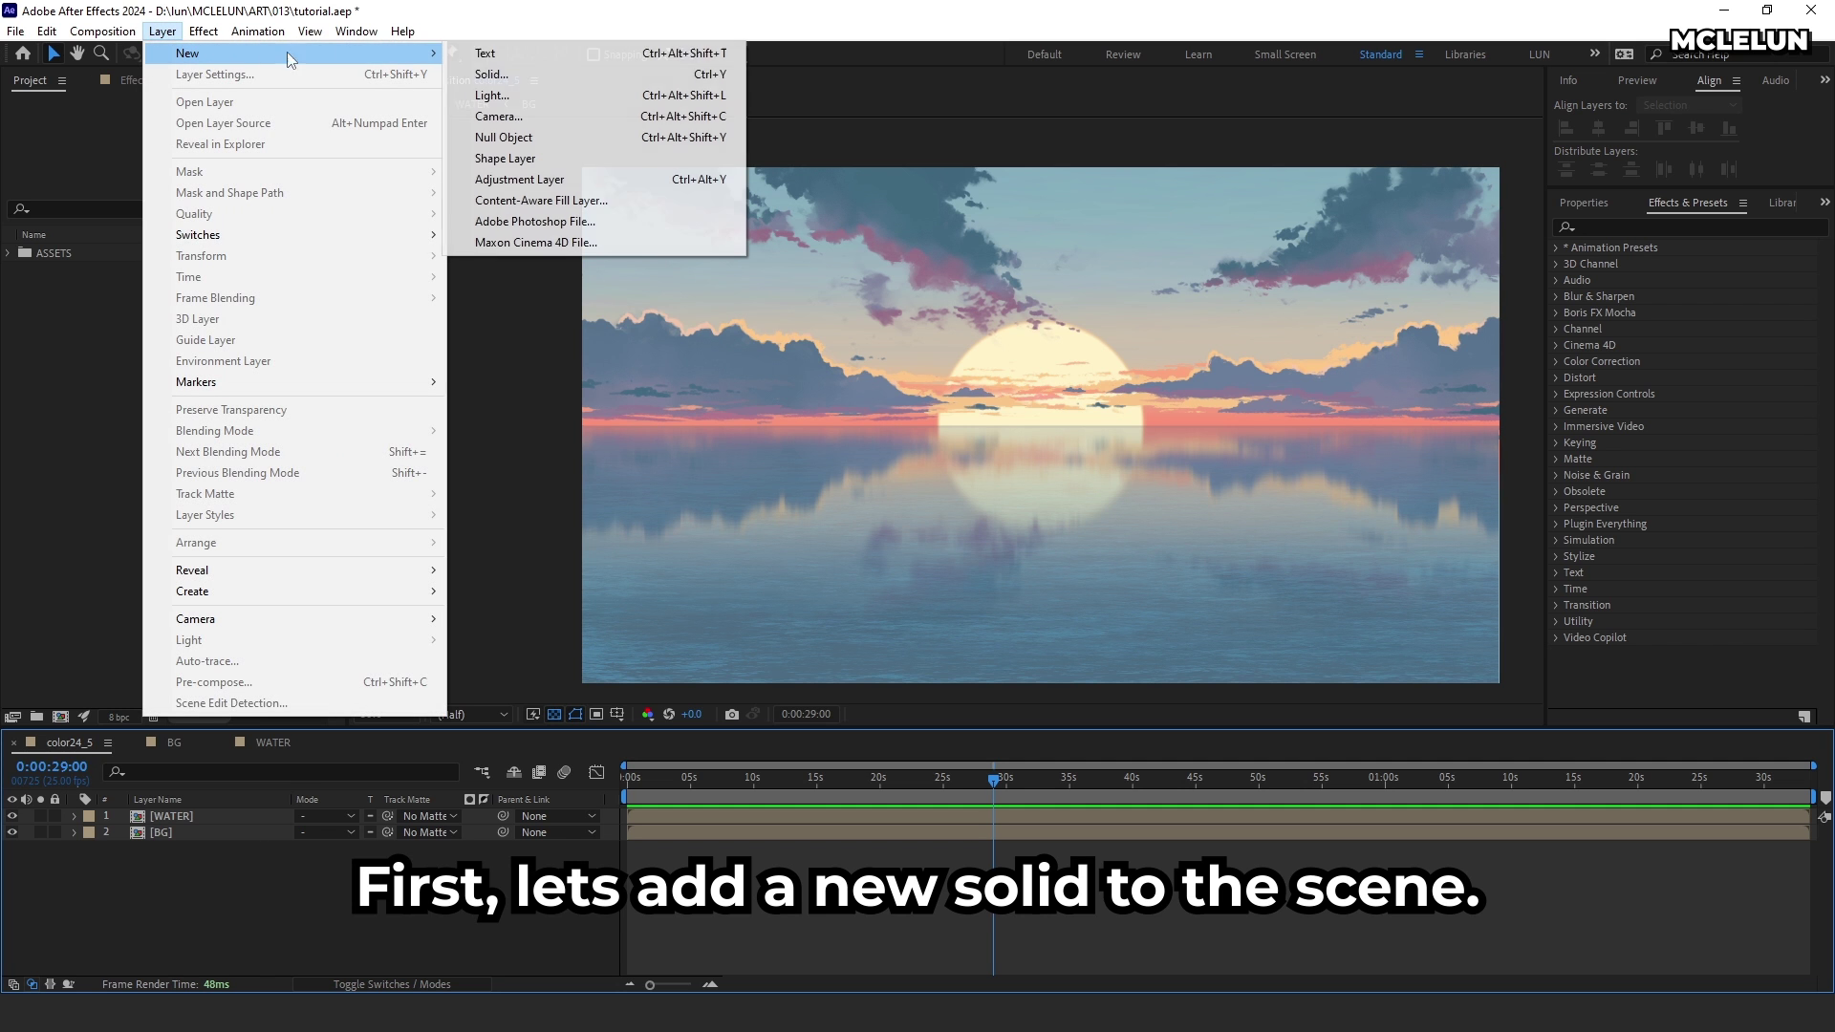
left_click(522, 76)
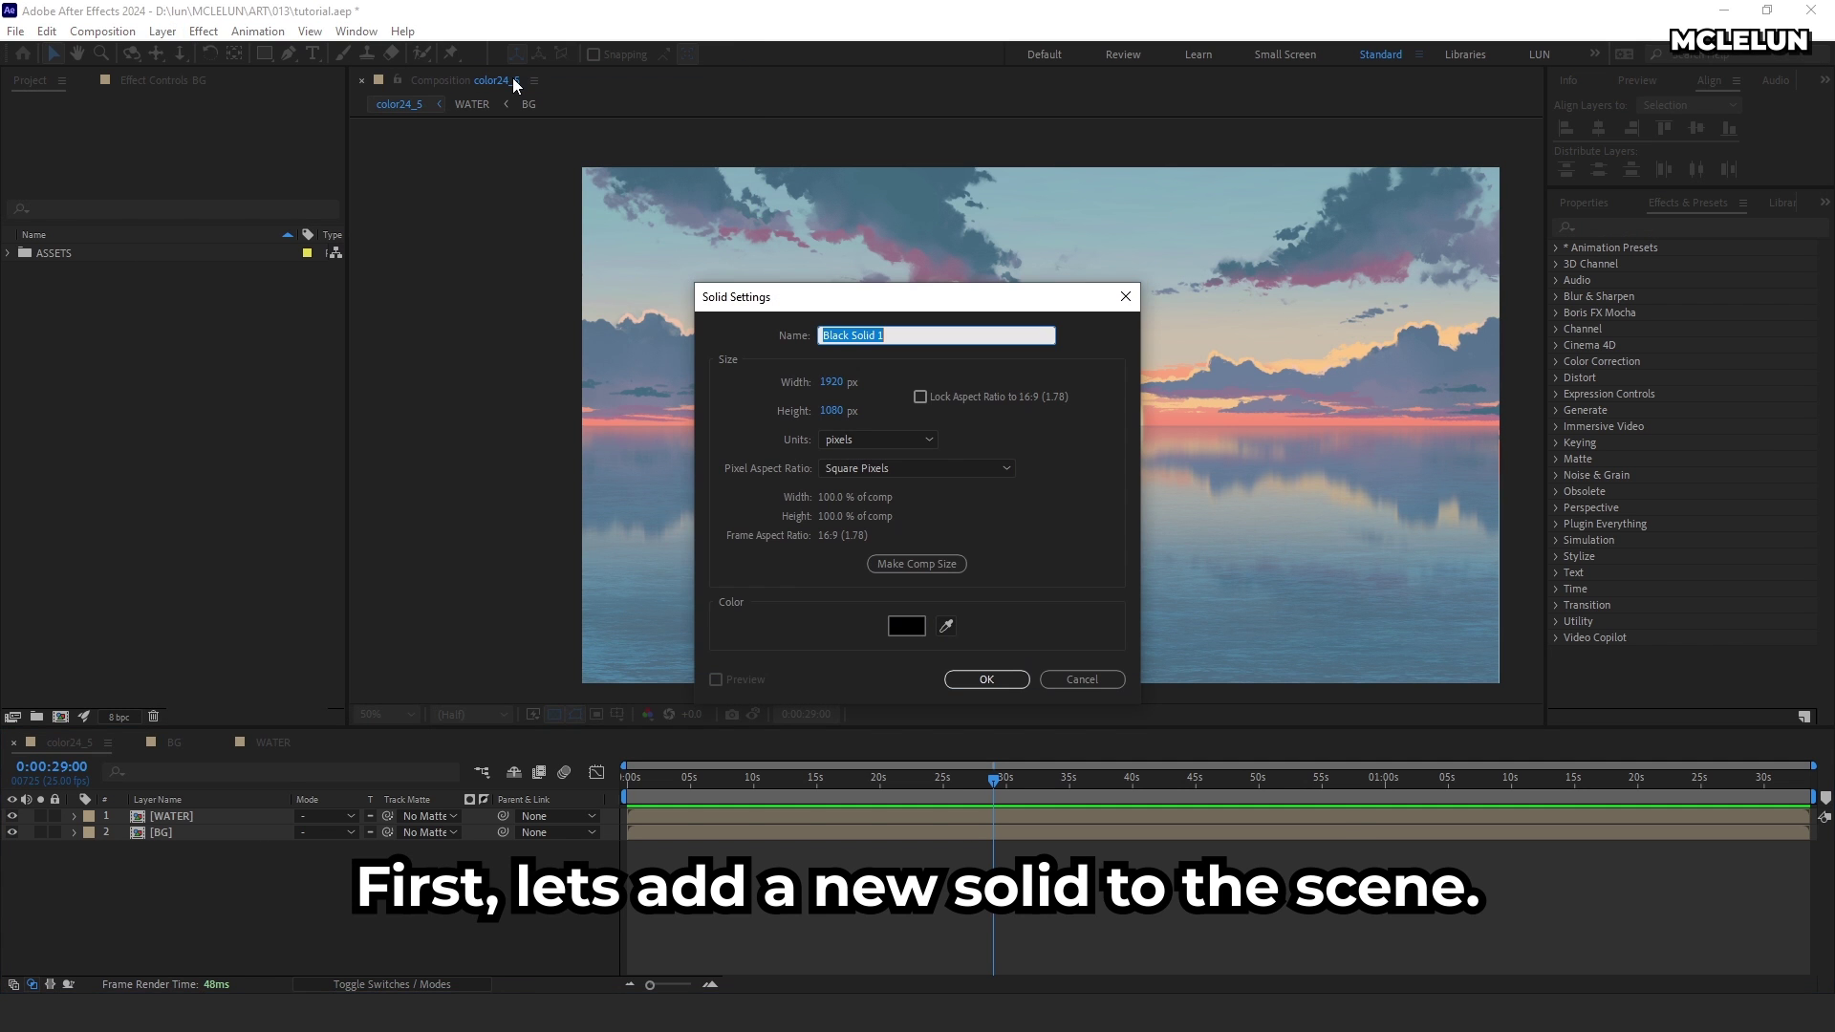
left_click(981, 683)
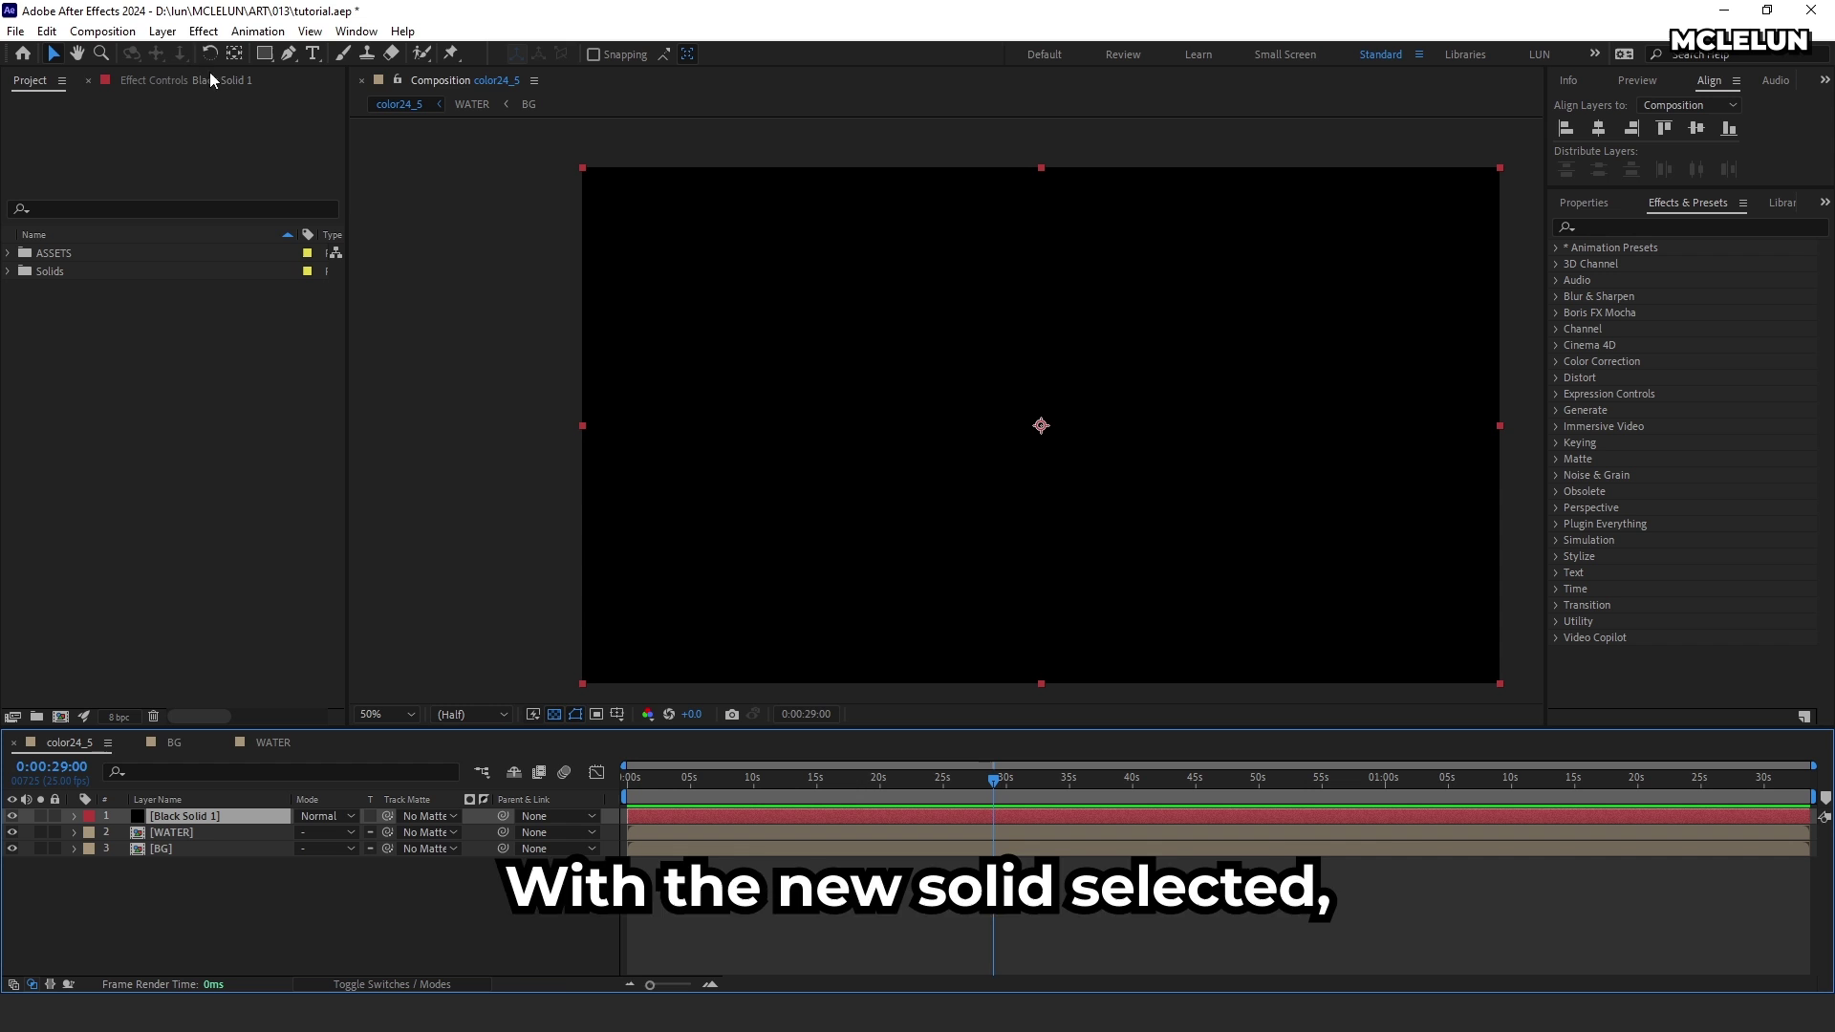
Step: Apply Fractal Noise to the black solid with Contrast 300 and Brightness -50
left_click(204, 30)
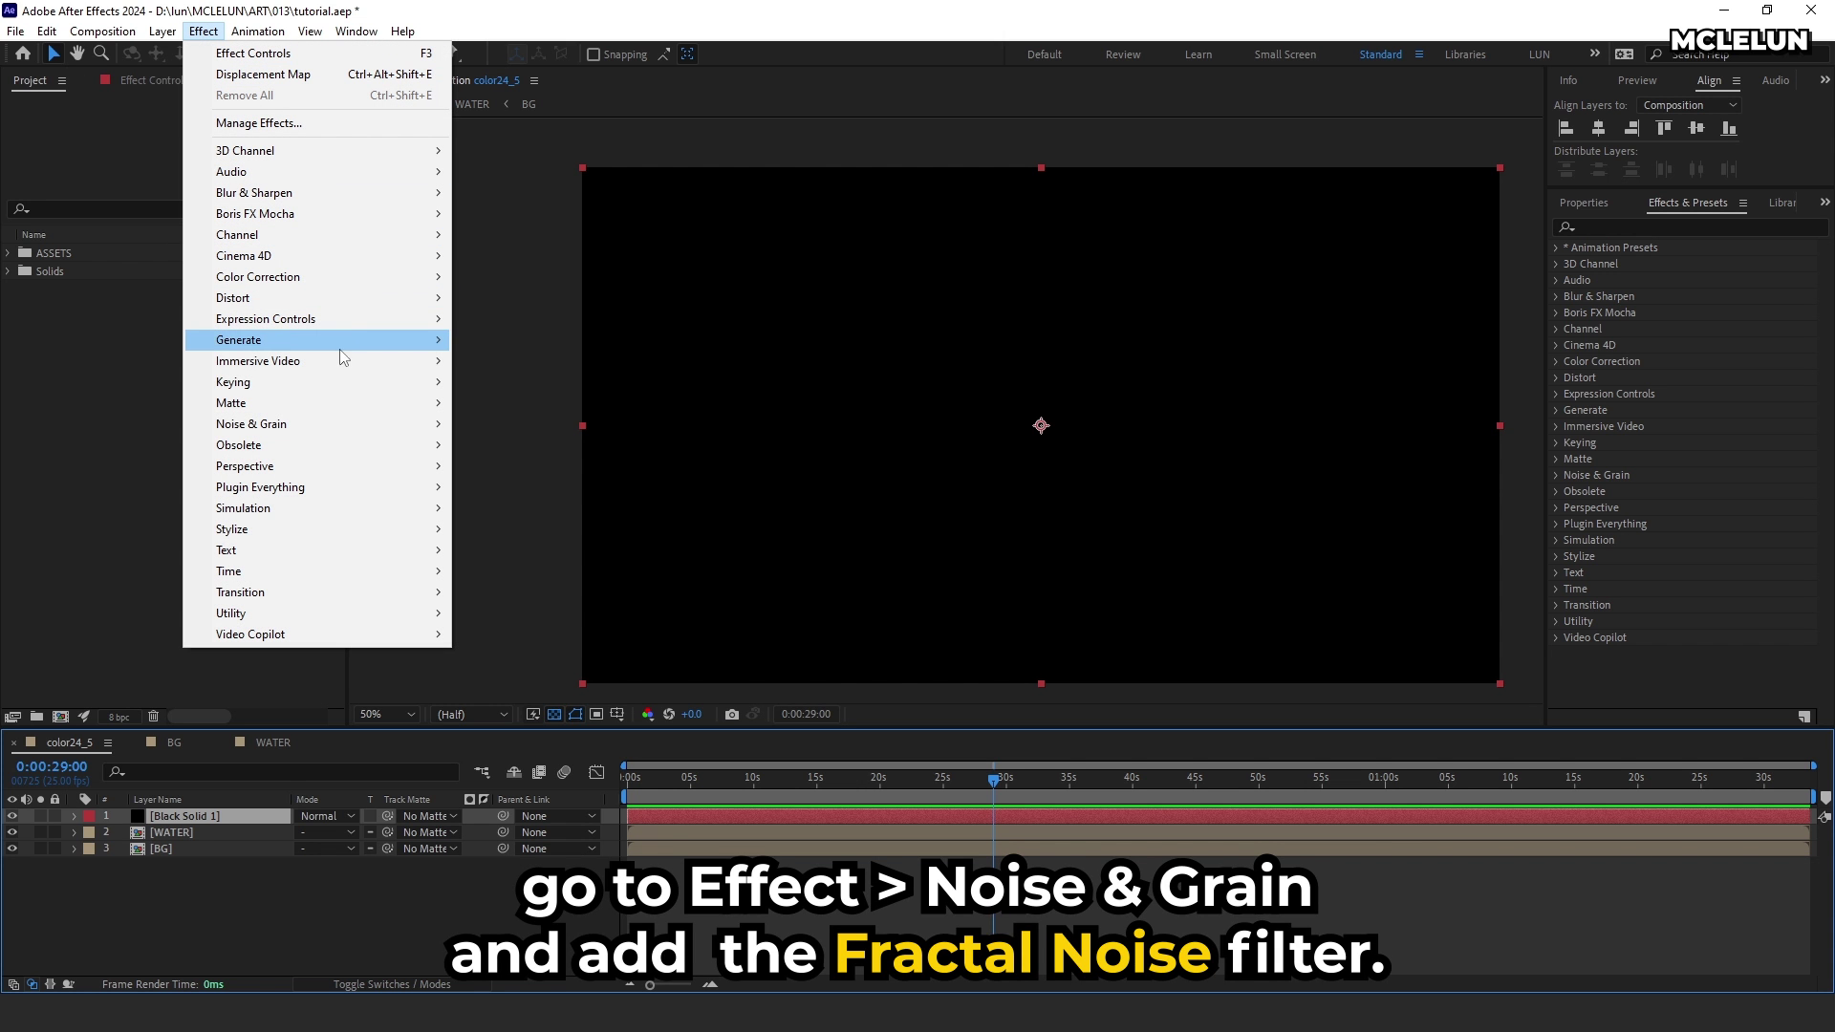
mouse_move(340, 421)
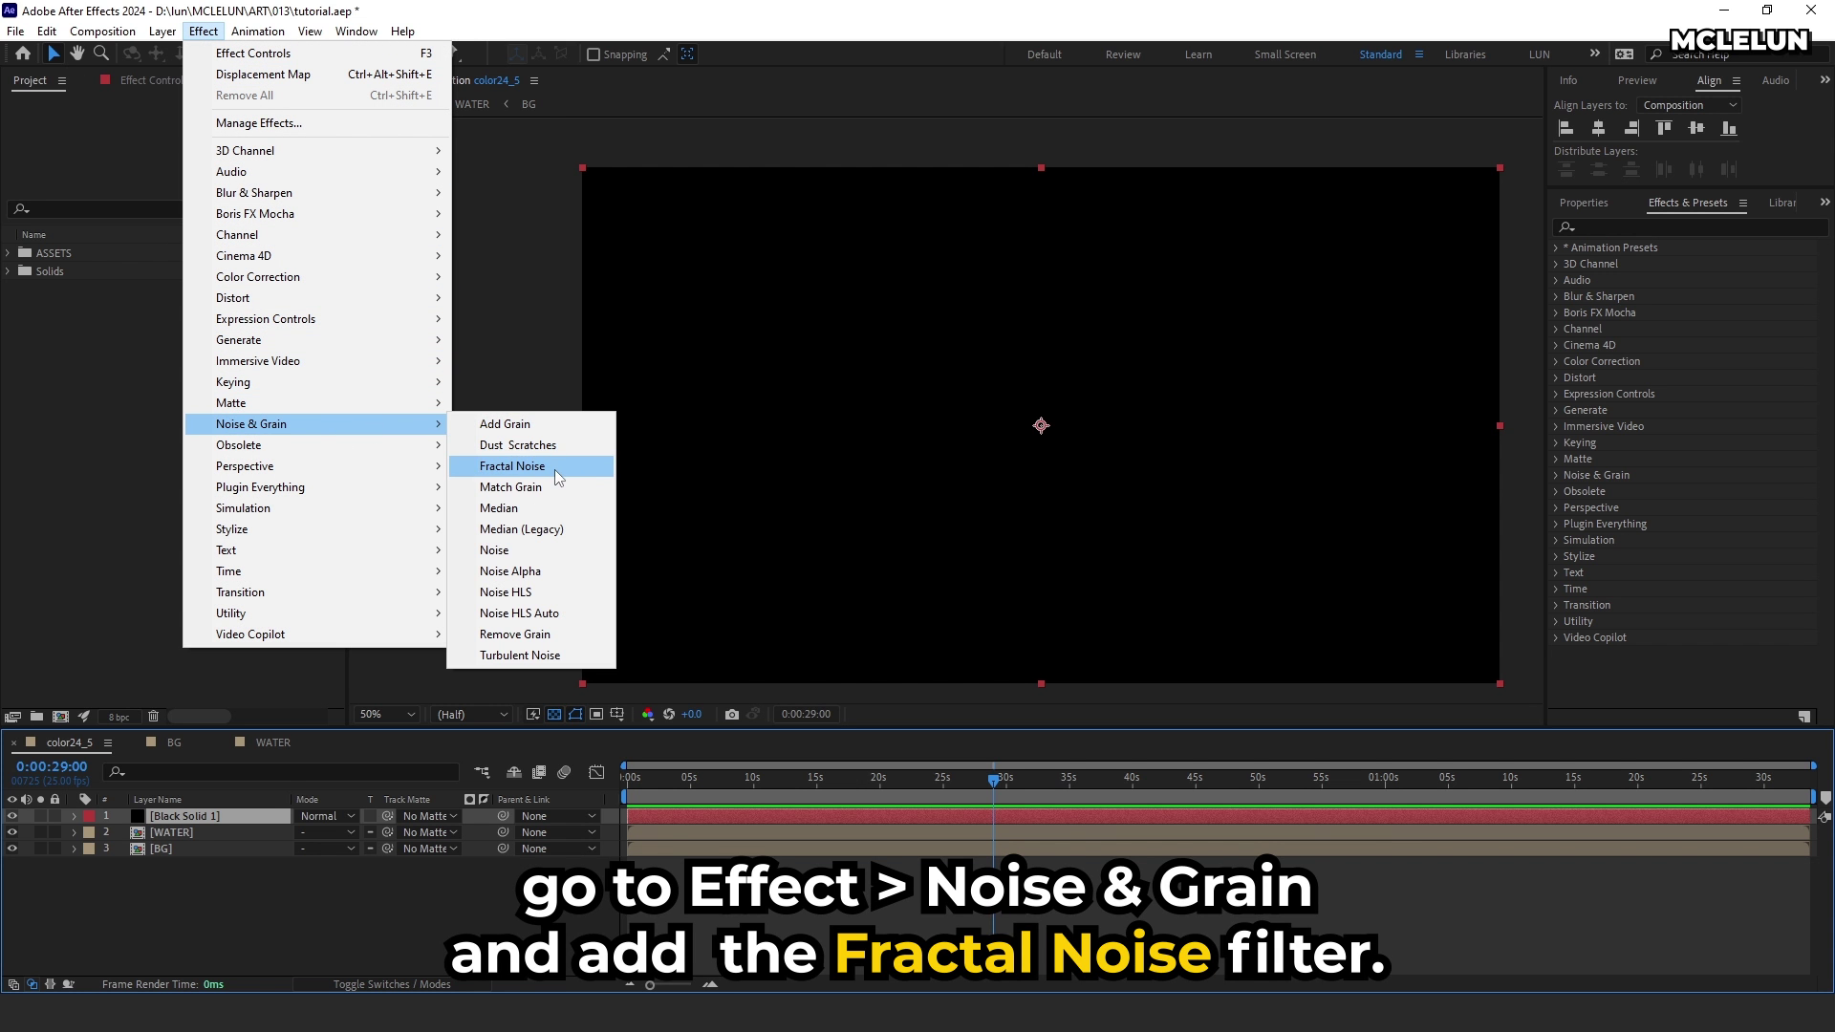
left_click(555, 468)
left_click(201, 185)
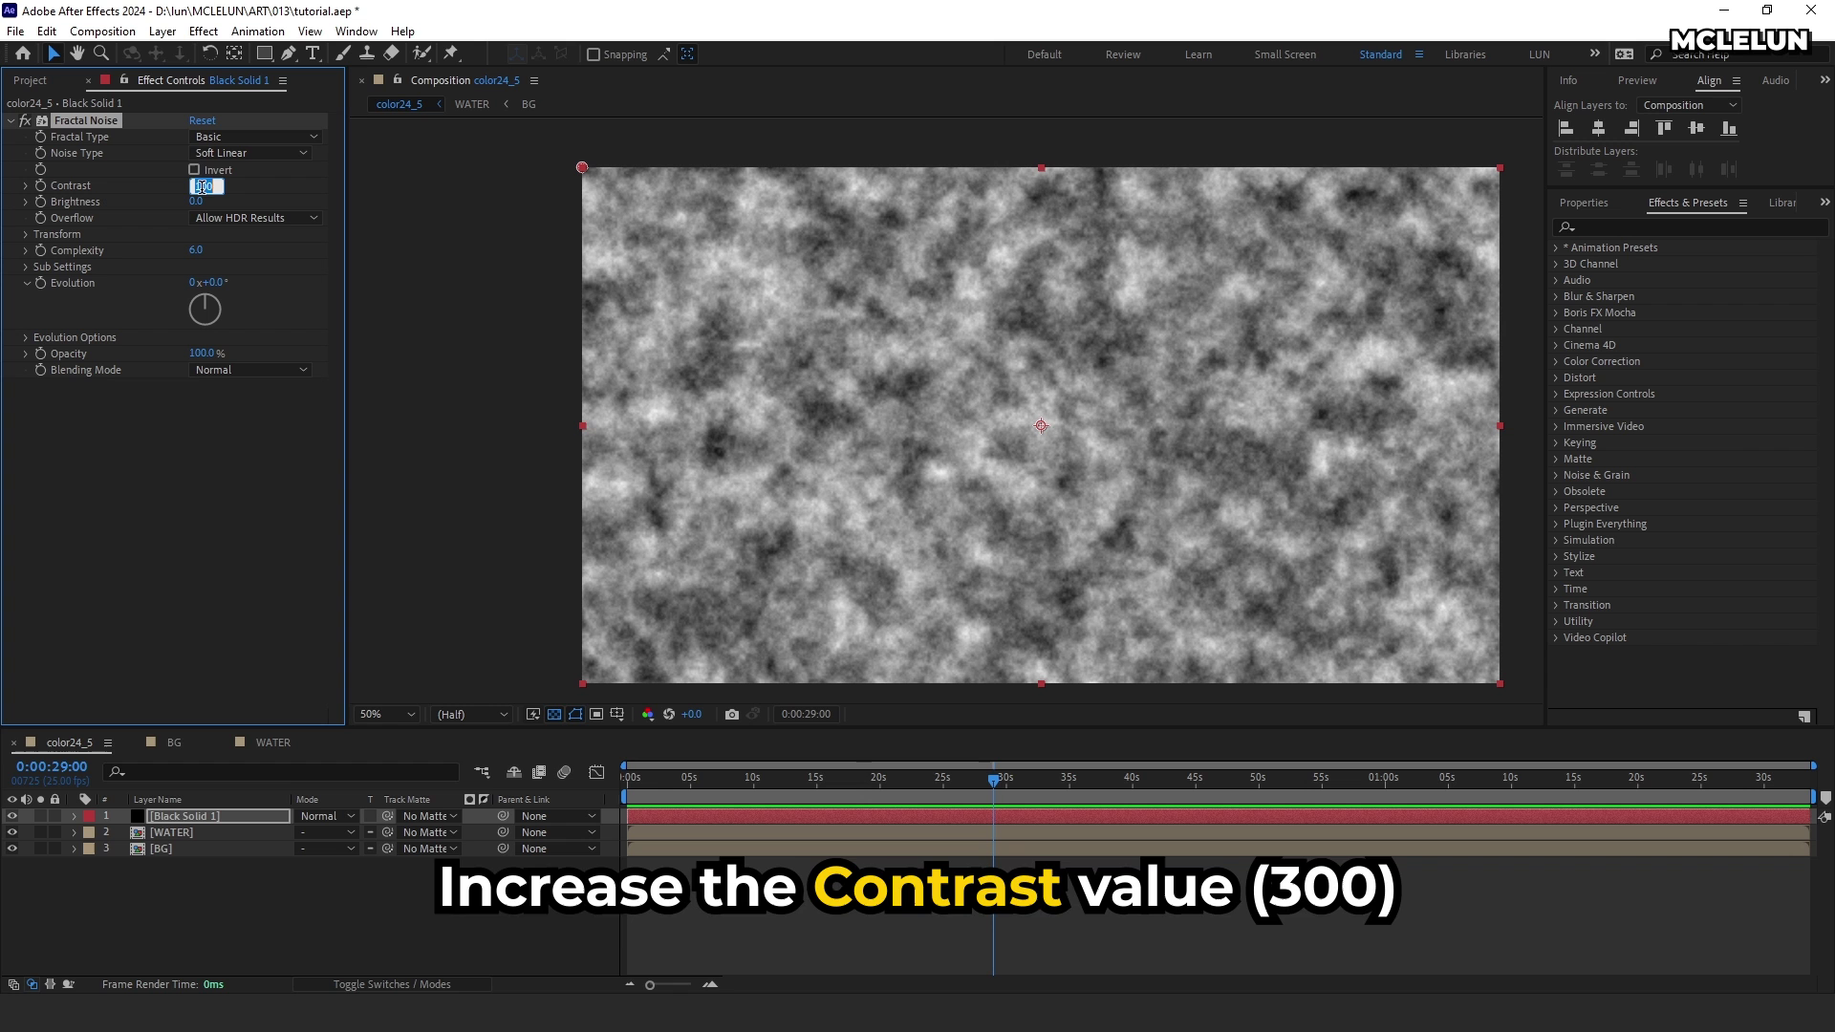
type("300")
left_click(192, 202)
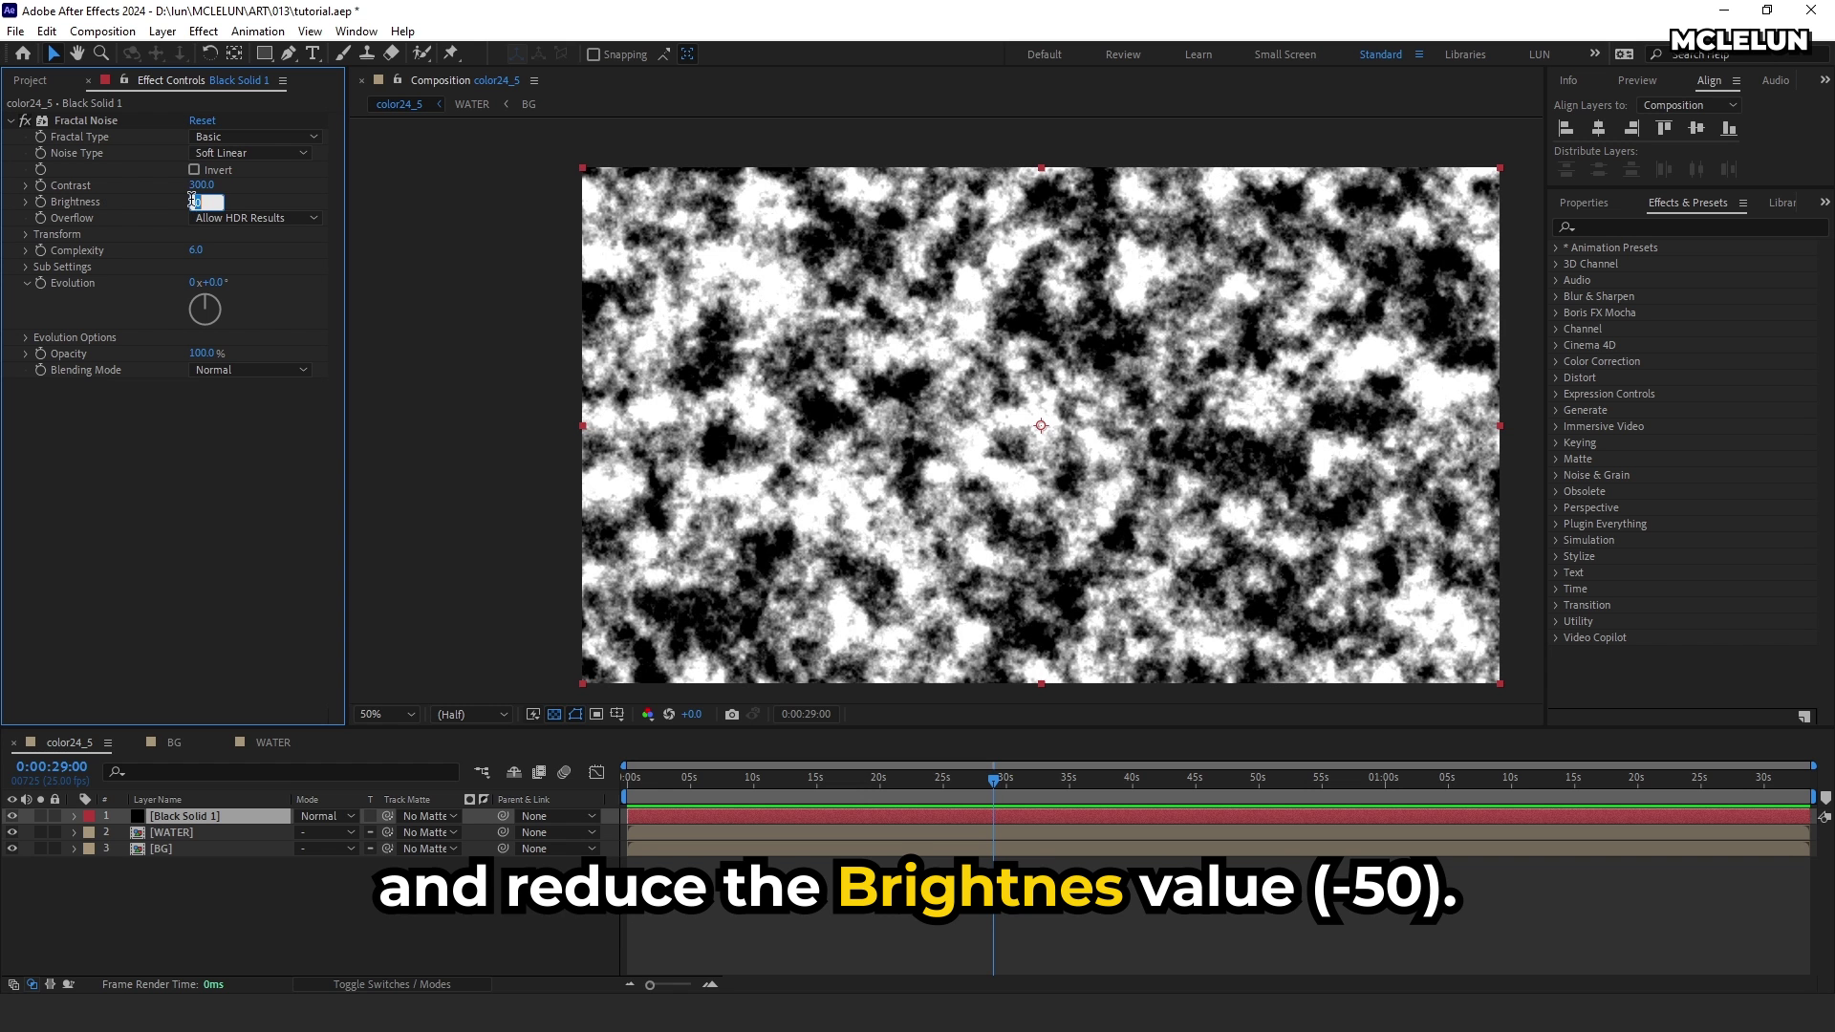
type("-50")
key("Return")
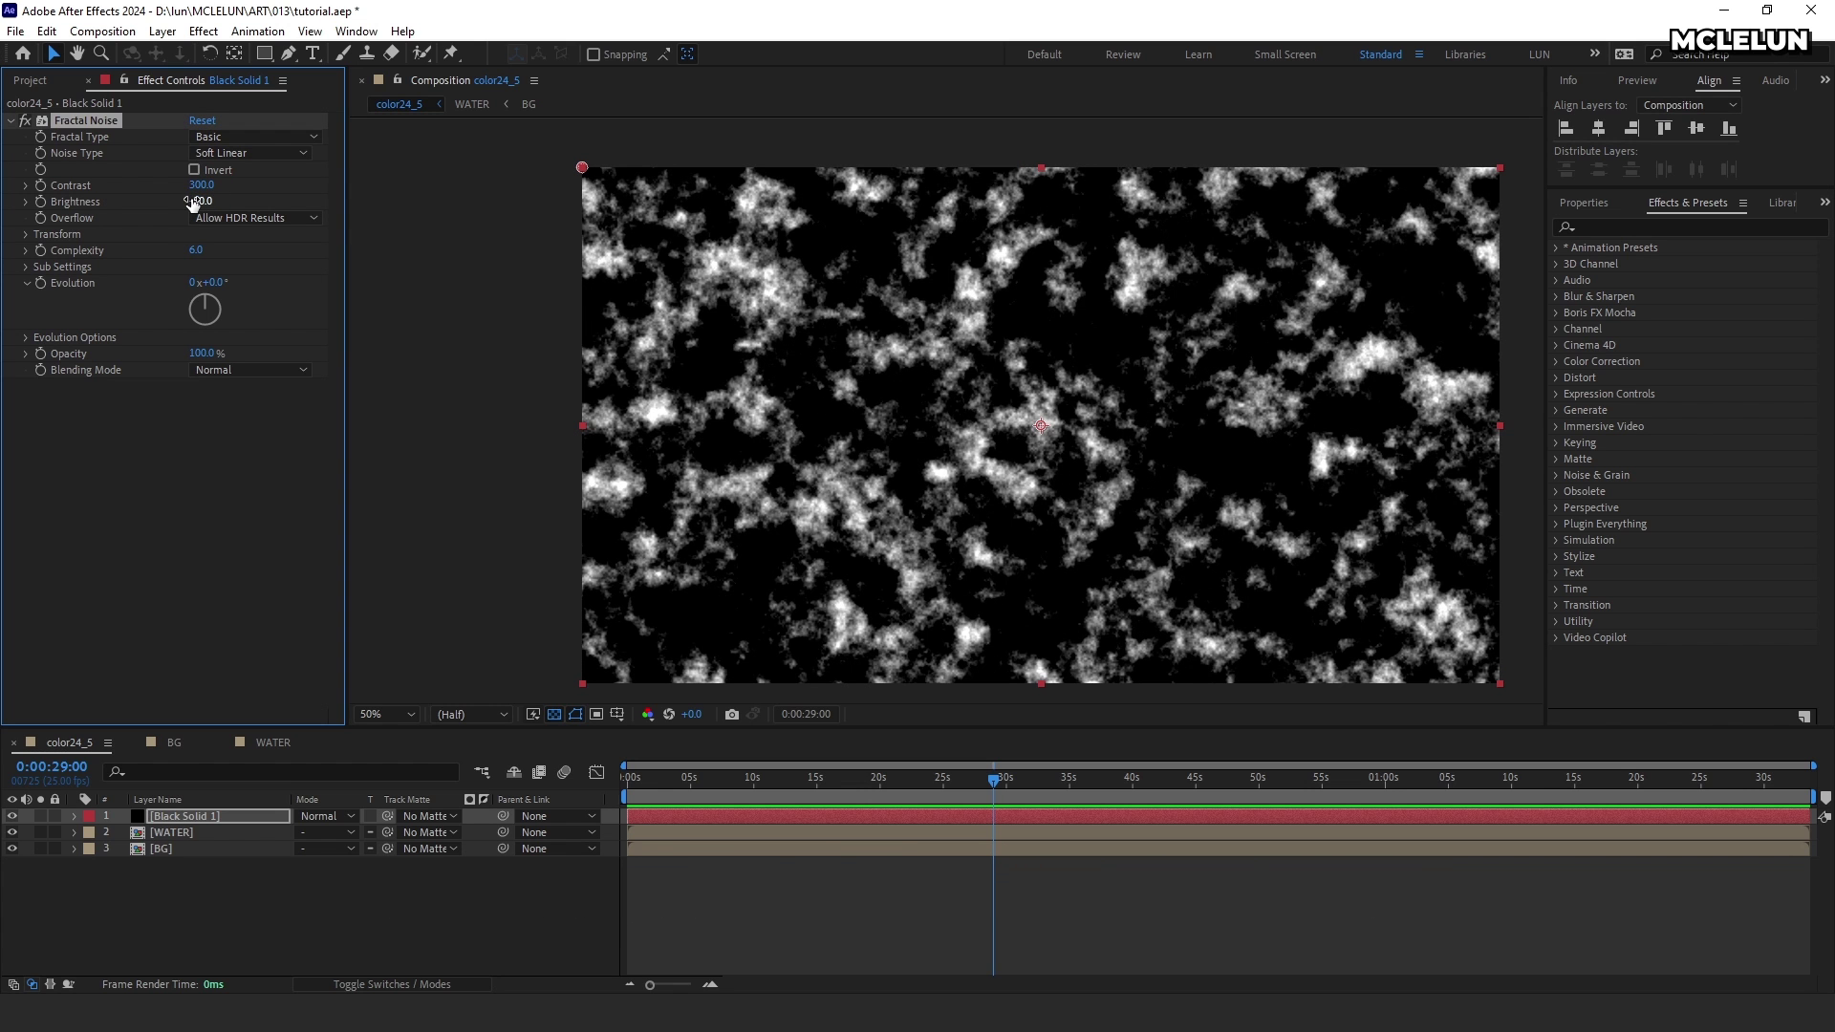
Step: Turn off Uniform Scaling and set noise Scale Width 50 and Scale Height 5
left_click(26, 234)
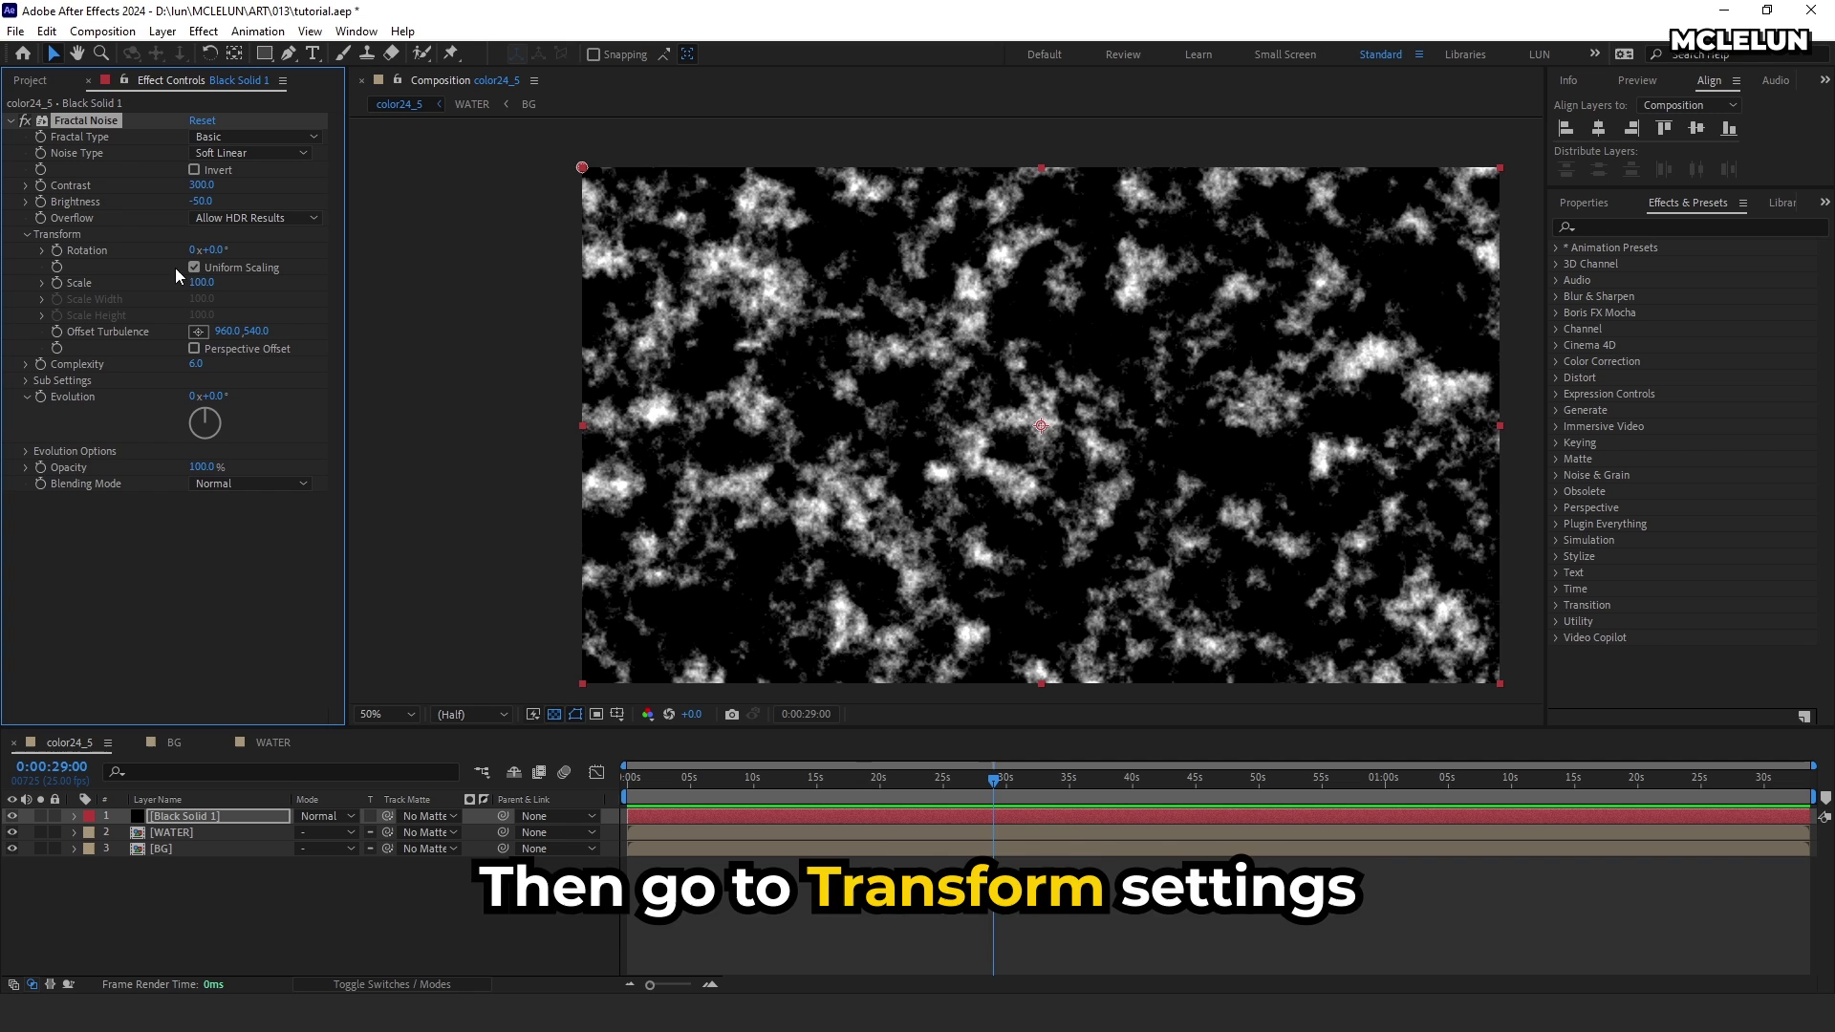
left_click(194, 267)
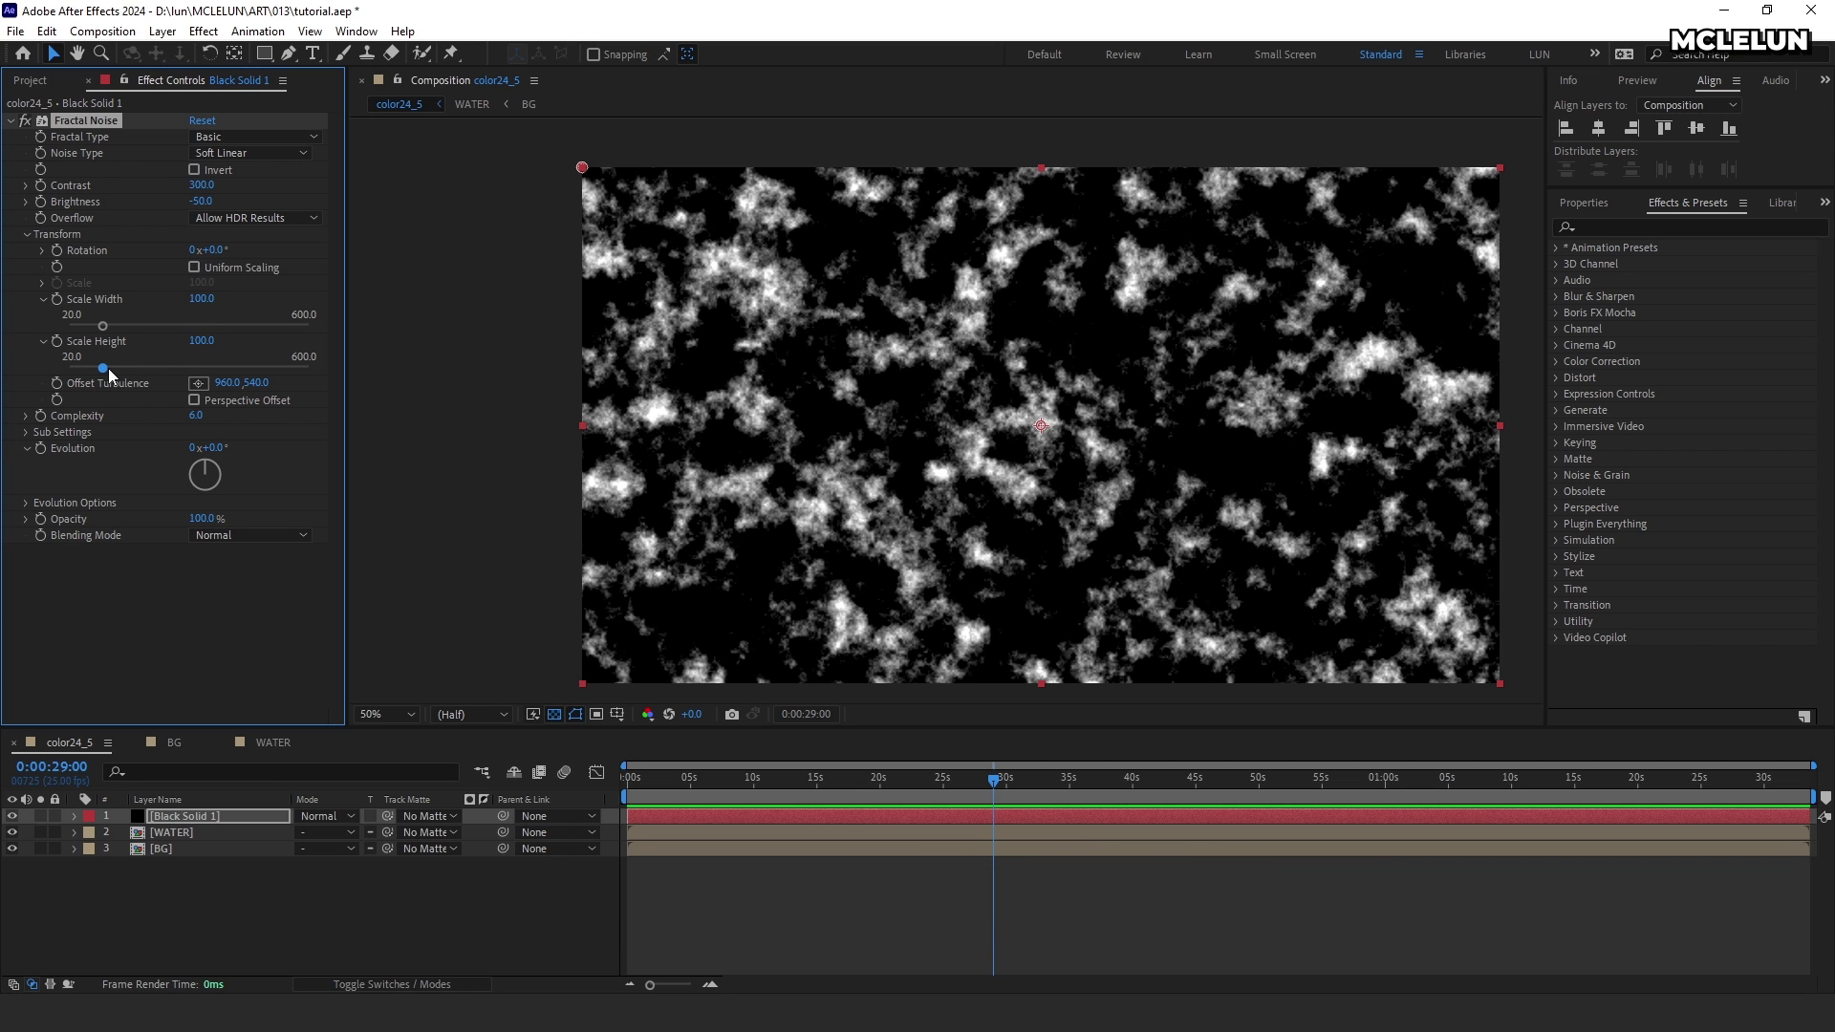
left_click(200, 298)
type("5")
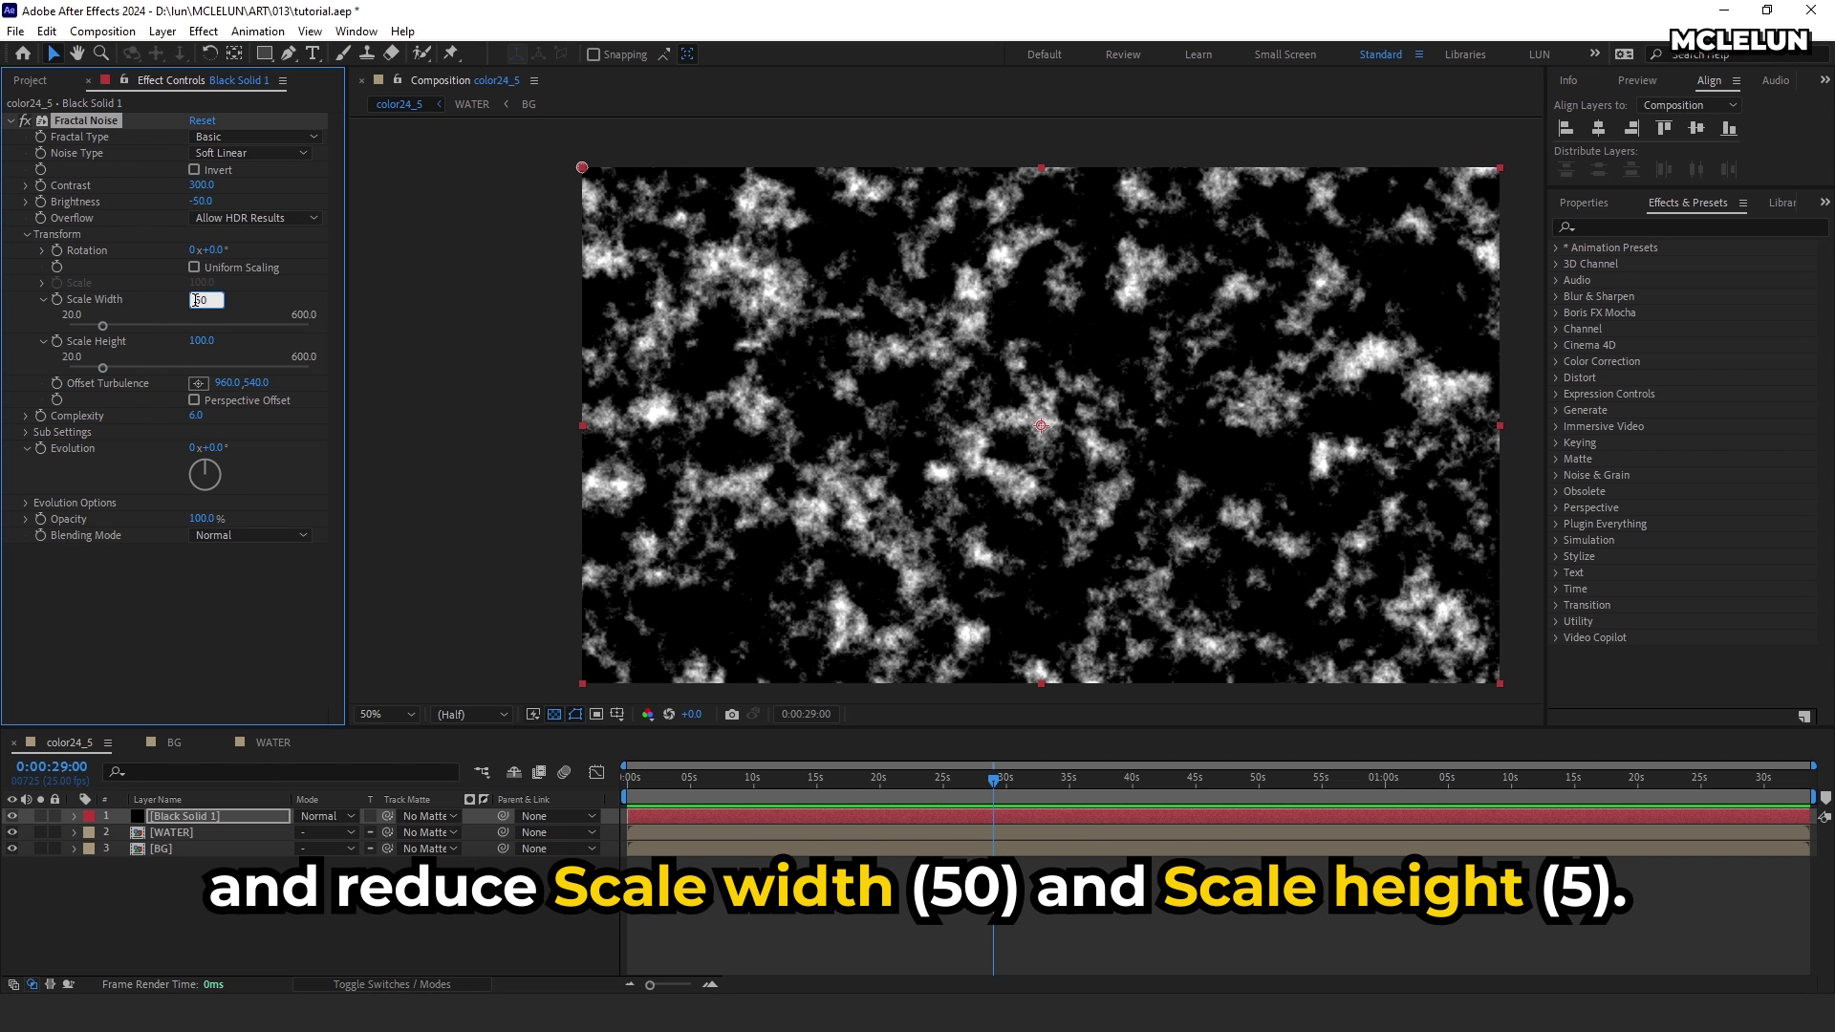
left_click(196, 340)
type("5")
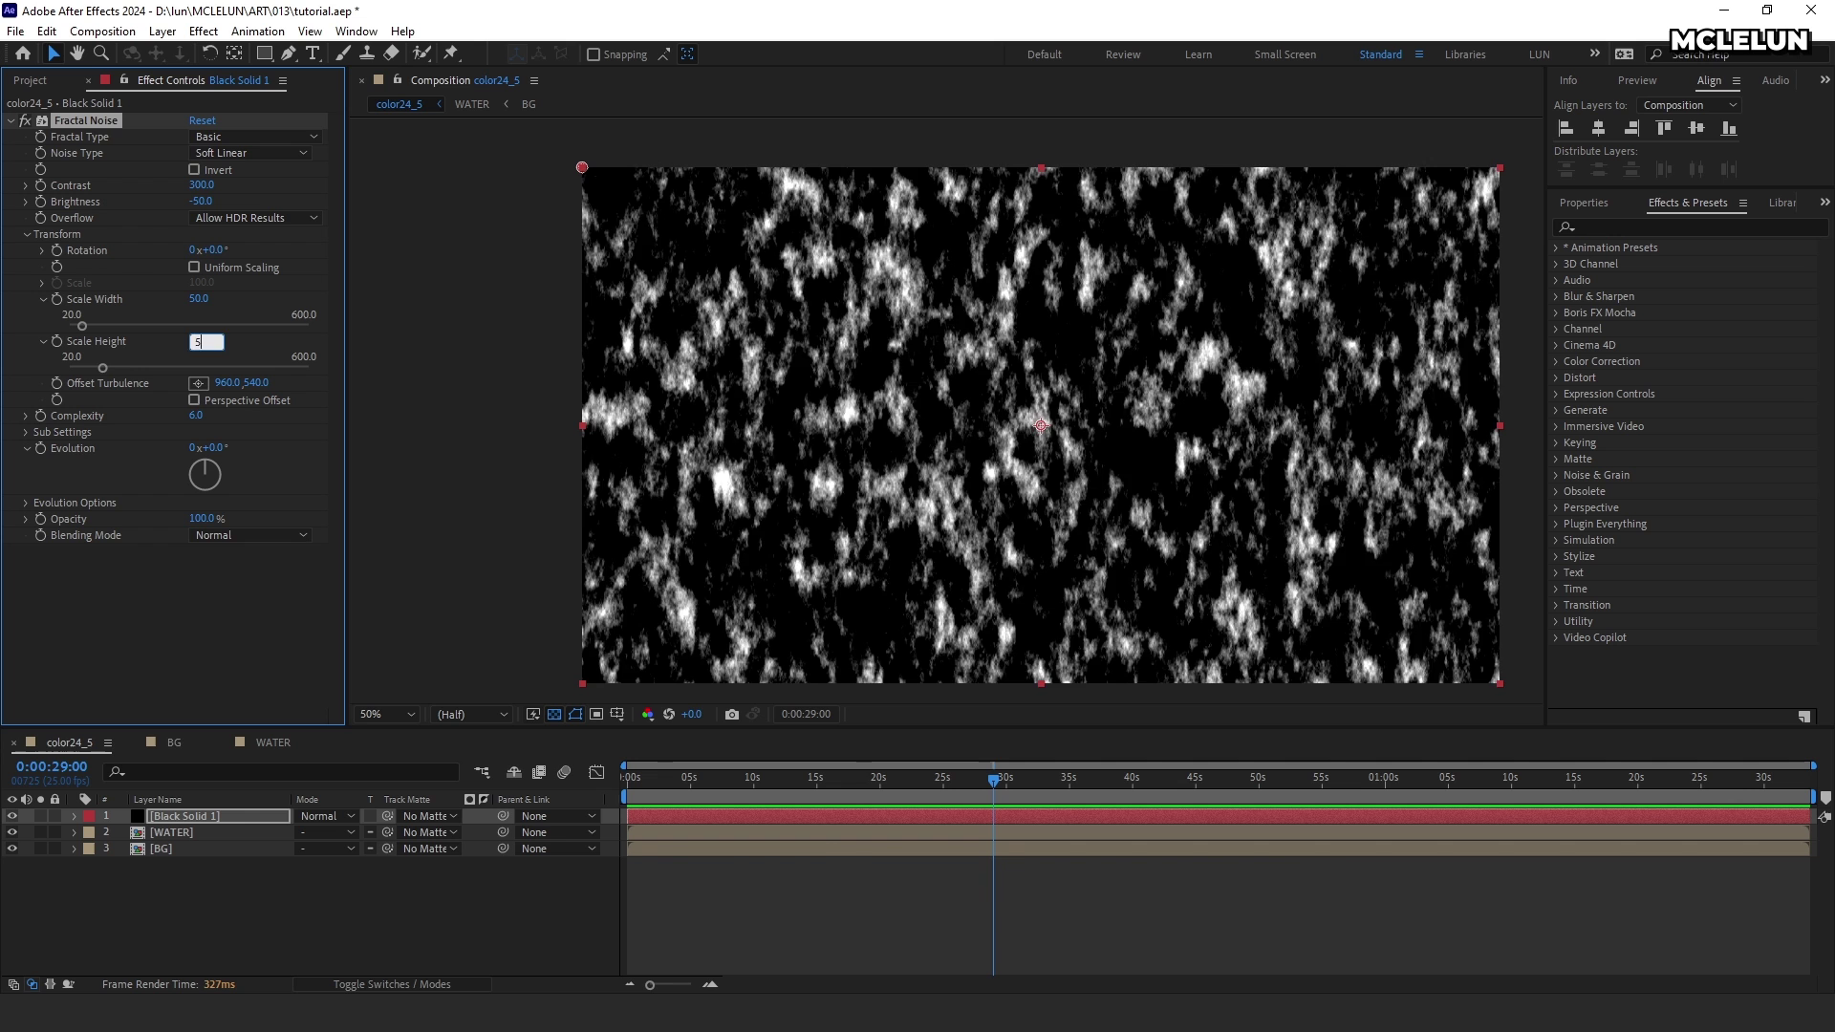
key("Return")
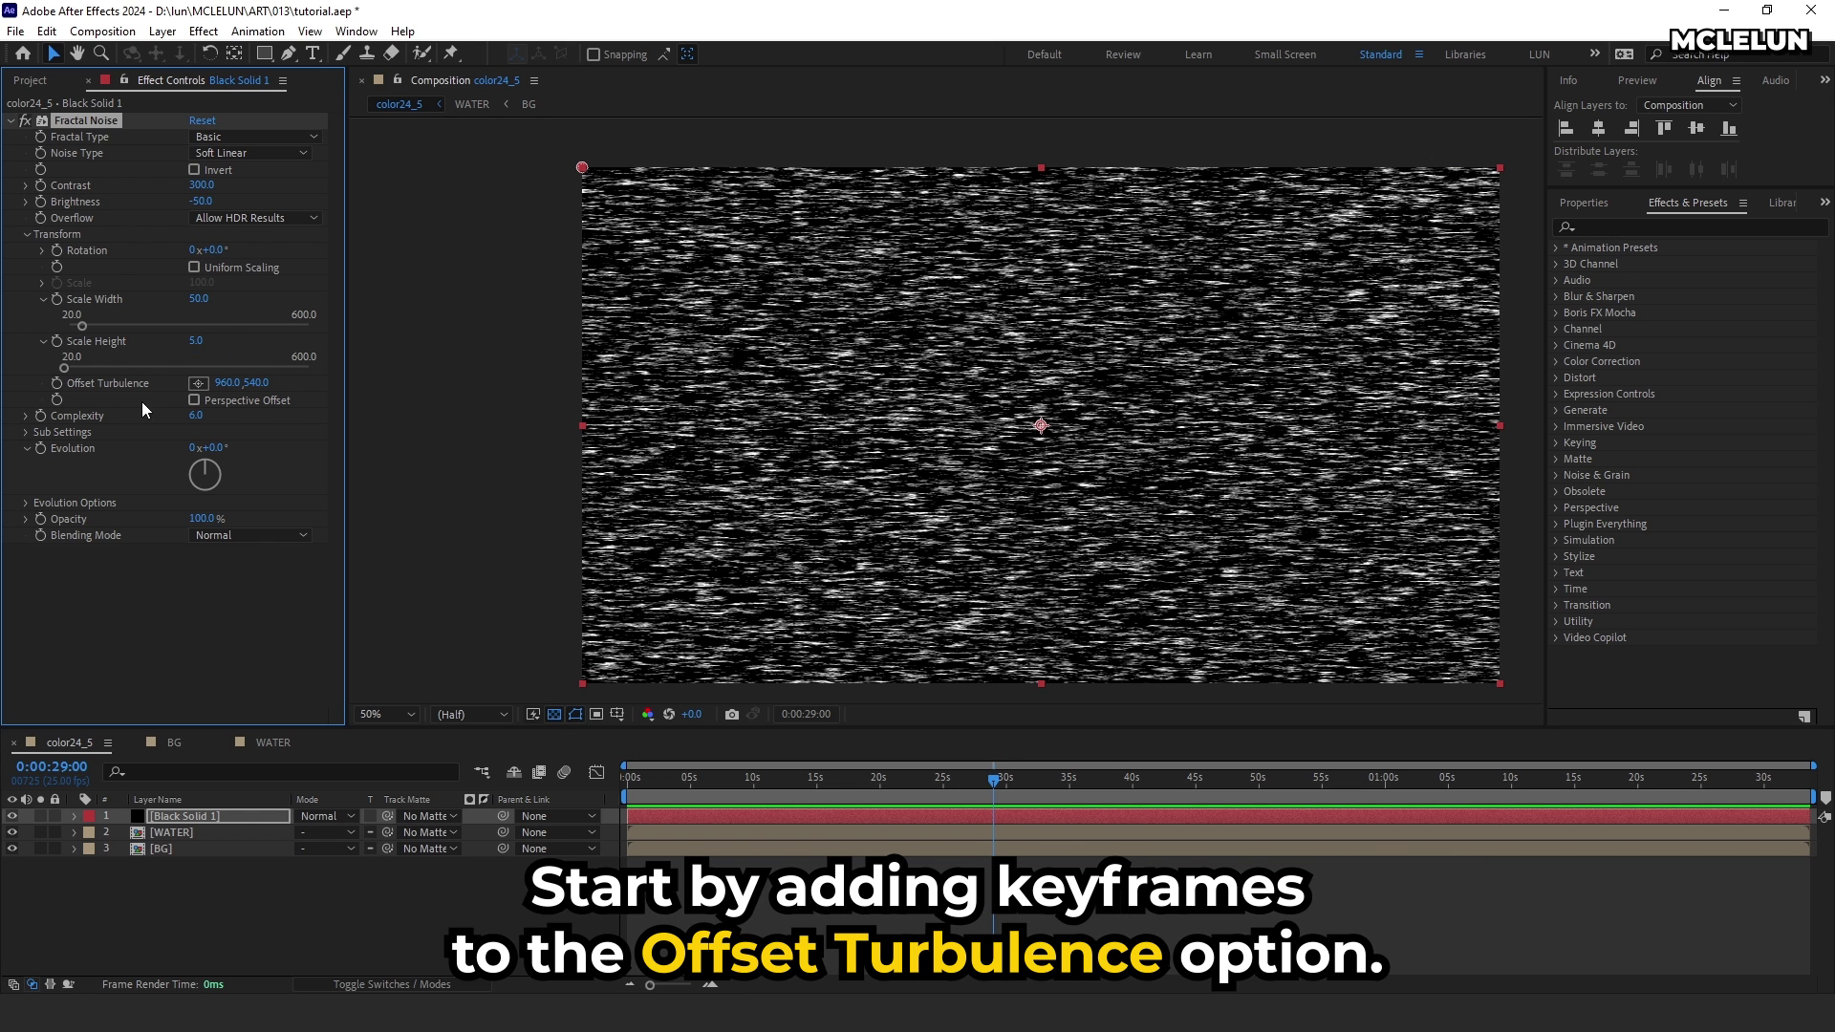
Step: Keyframe Offset Turbulence at 0s and again near 3s with Y raised to 617, then preview
left_click(57, 383)
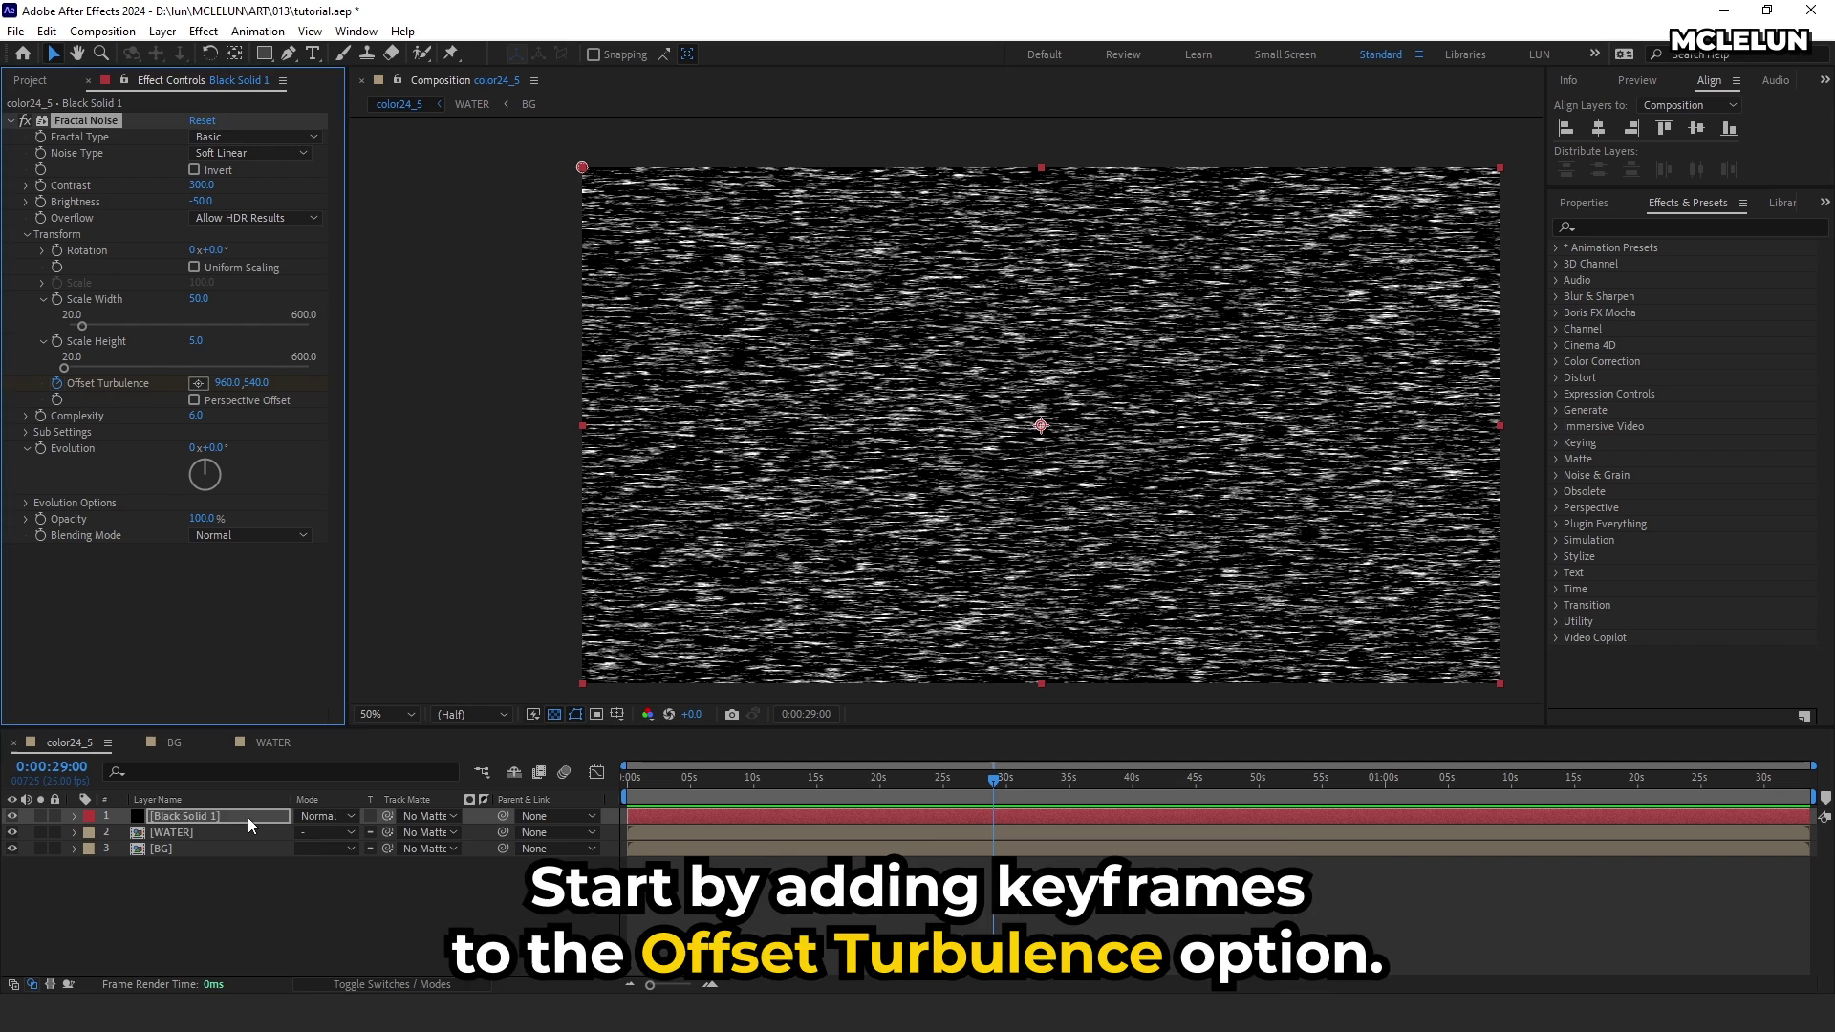
left_click(249, 817)
key("u")
left_click_drag(993, 849, 628, 849)
left_click_drag(628, 780, 669, 800)
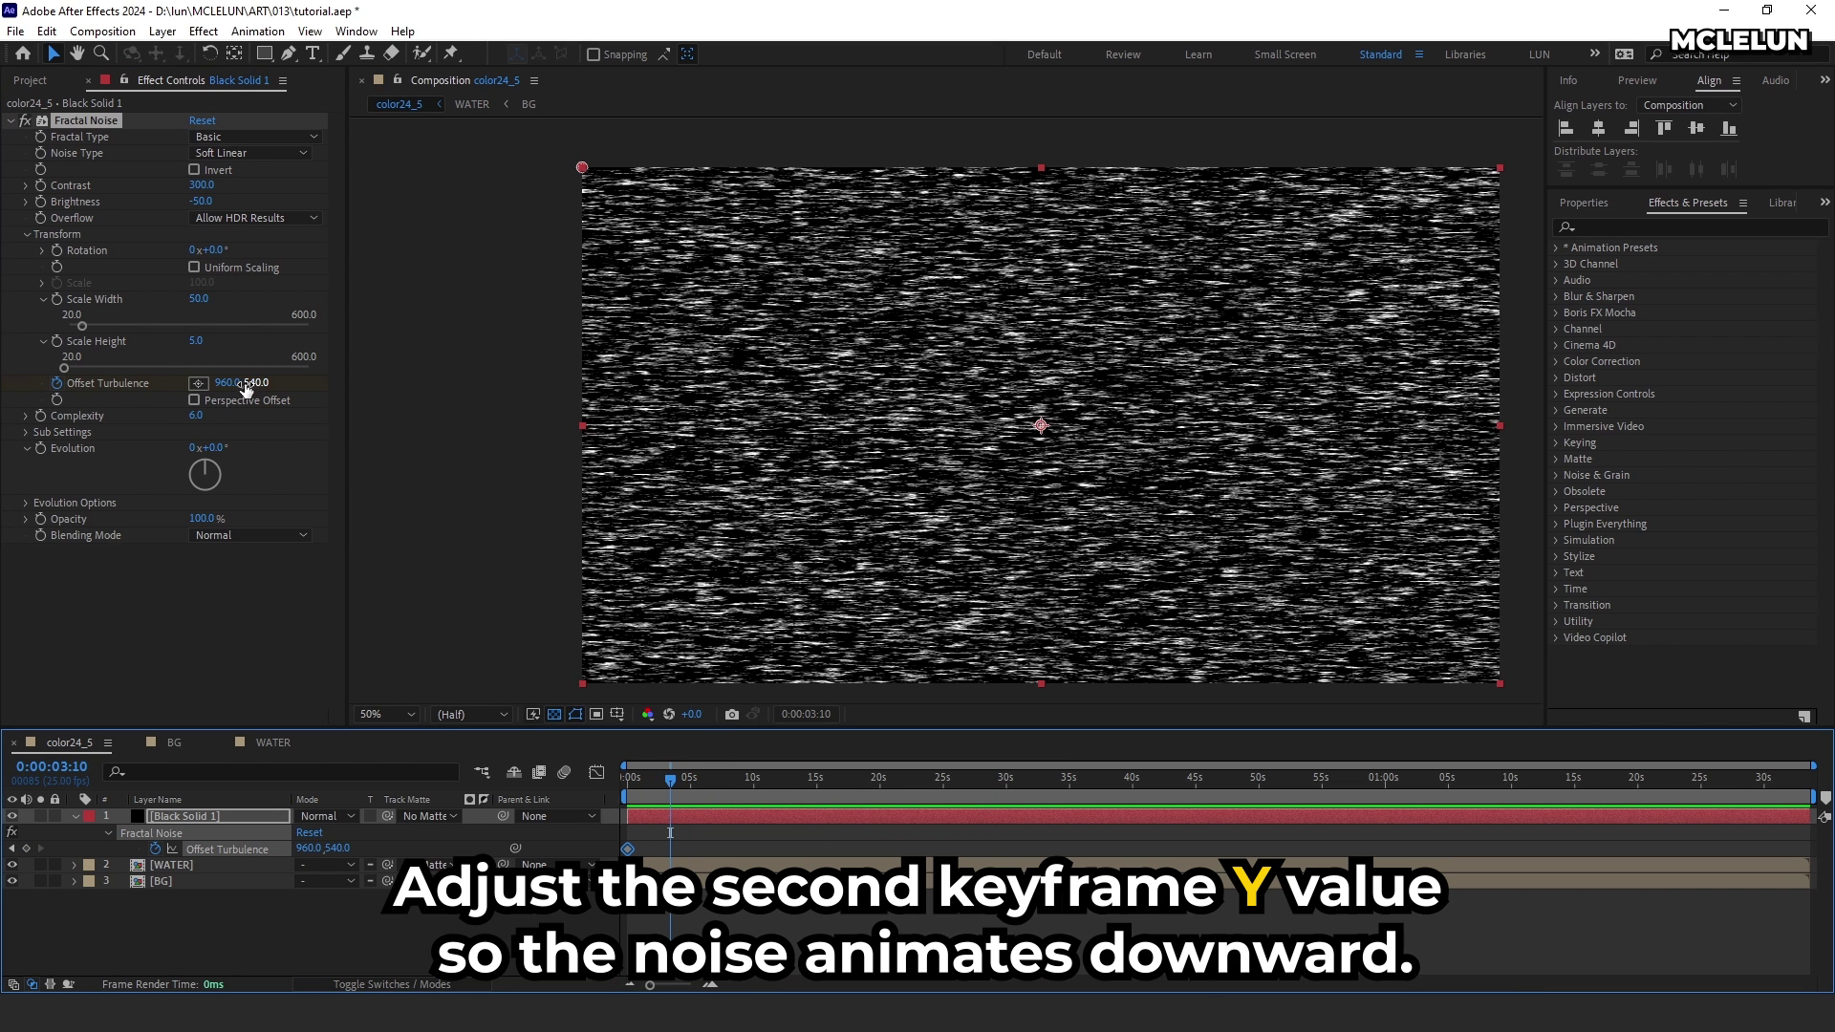
left_click_drag(246, 387, 315, 390)
left_click(668, 797)
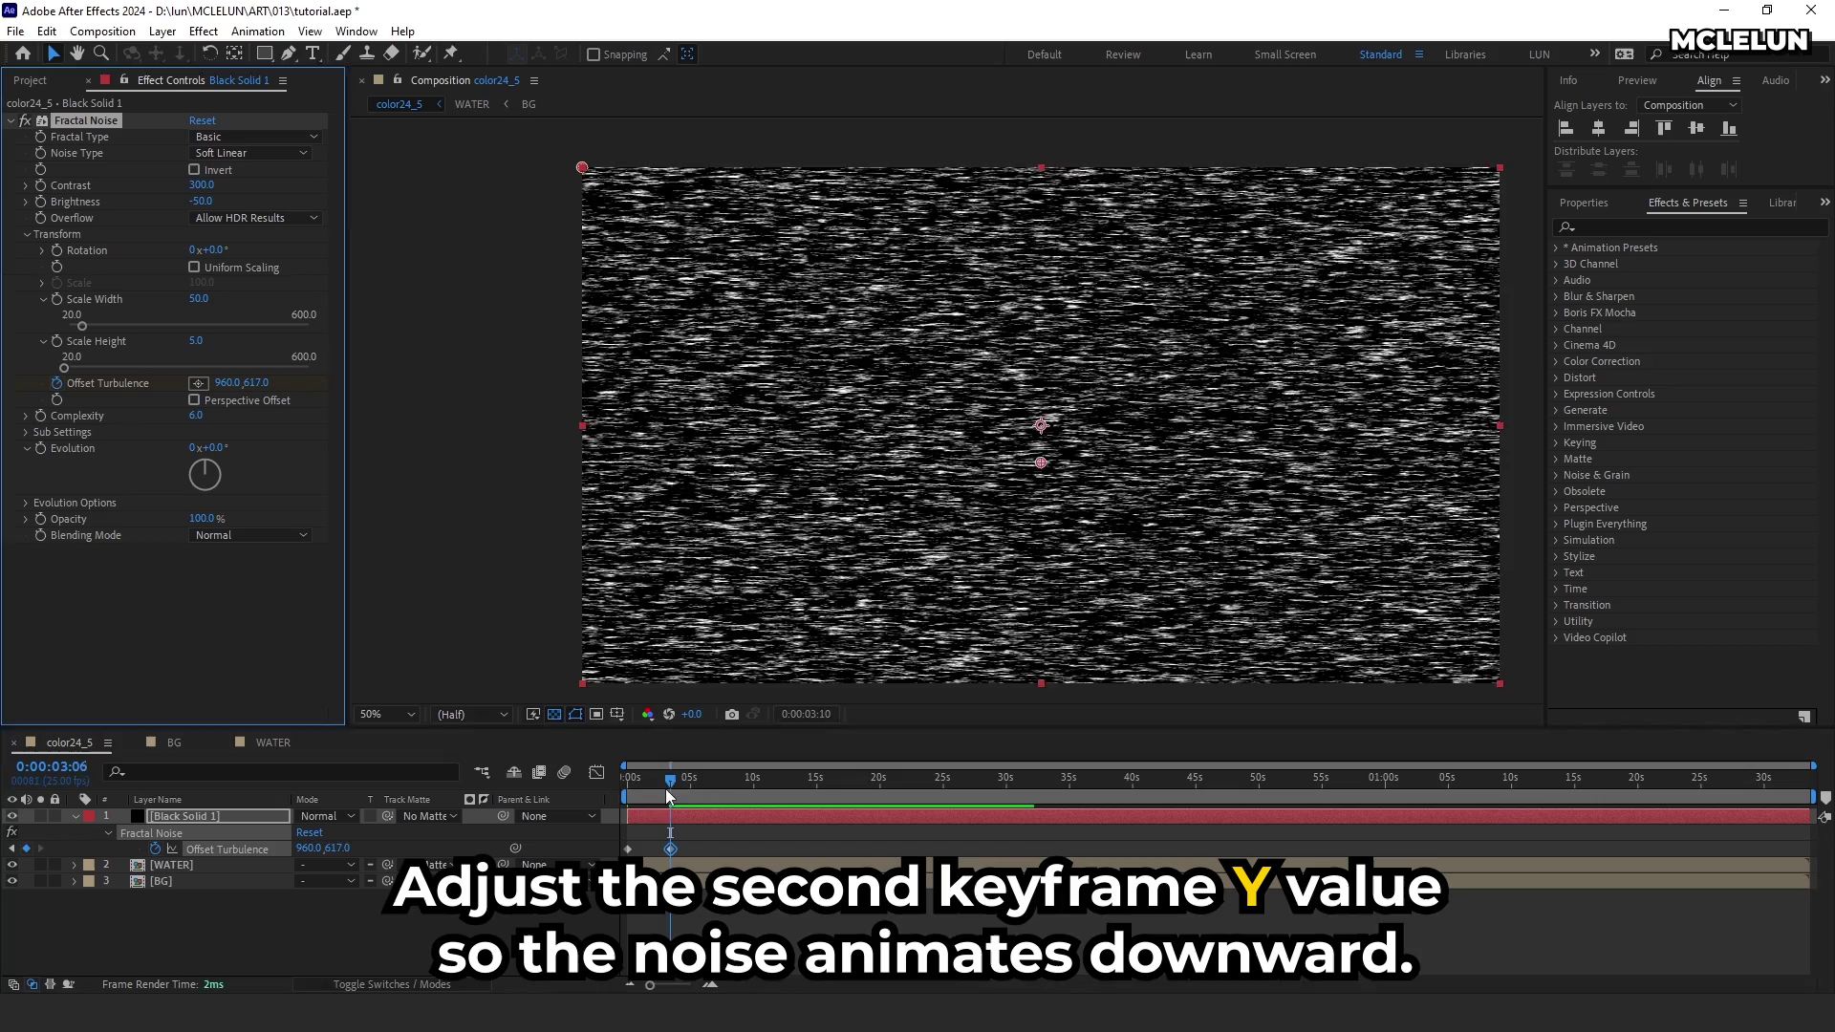
left_click_drag(668, 796, 628, 788)
key("space")
key("space")
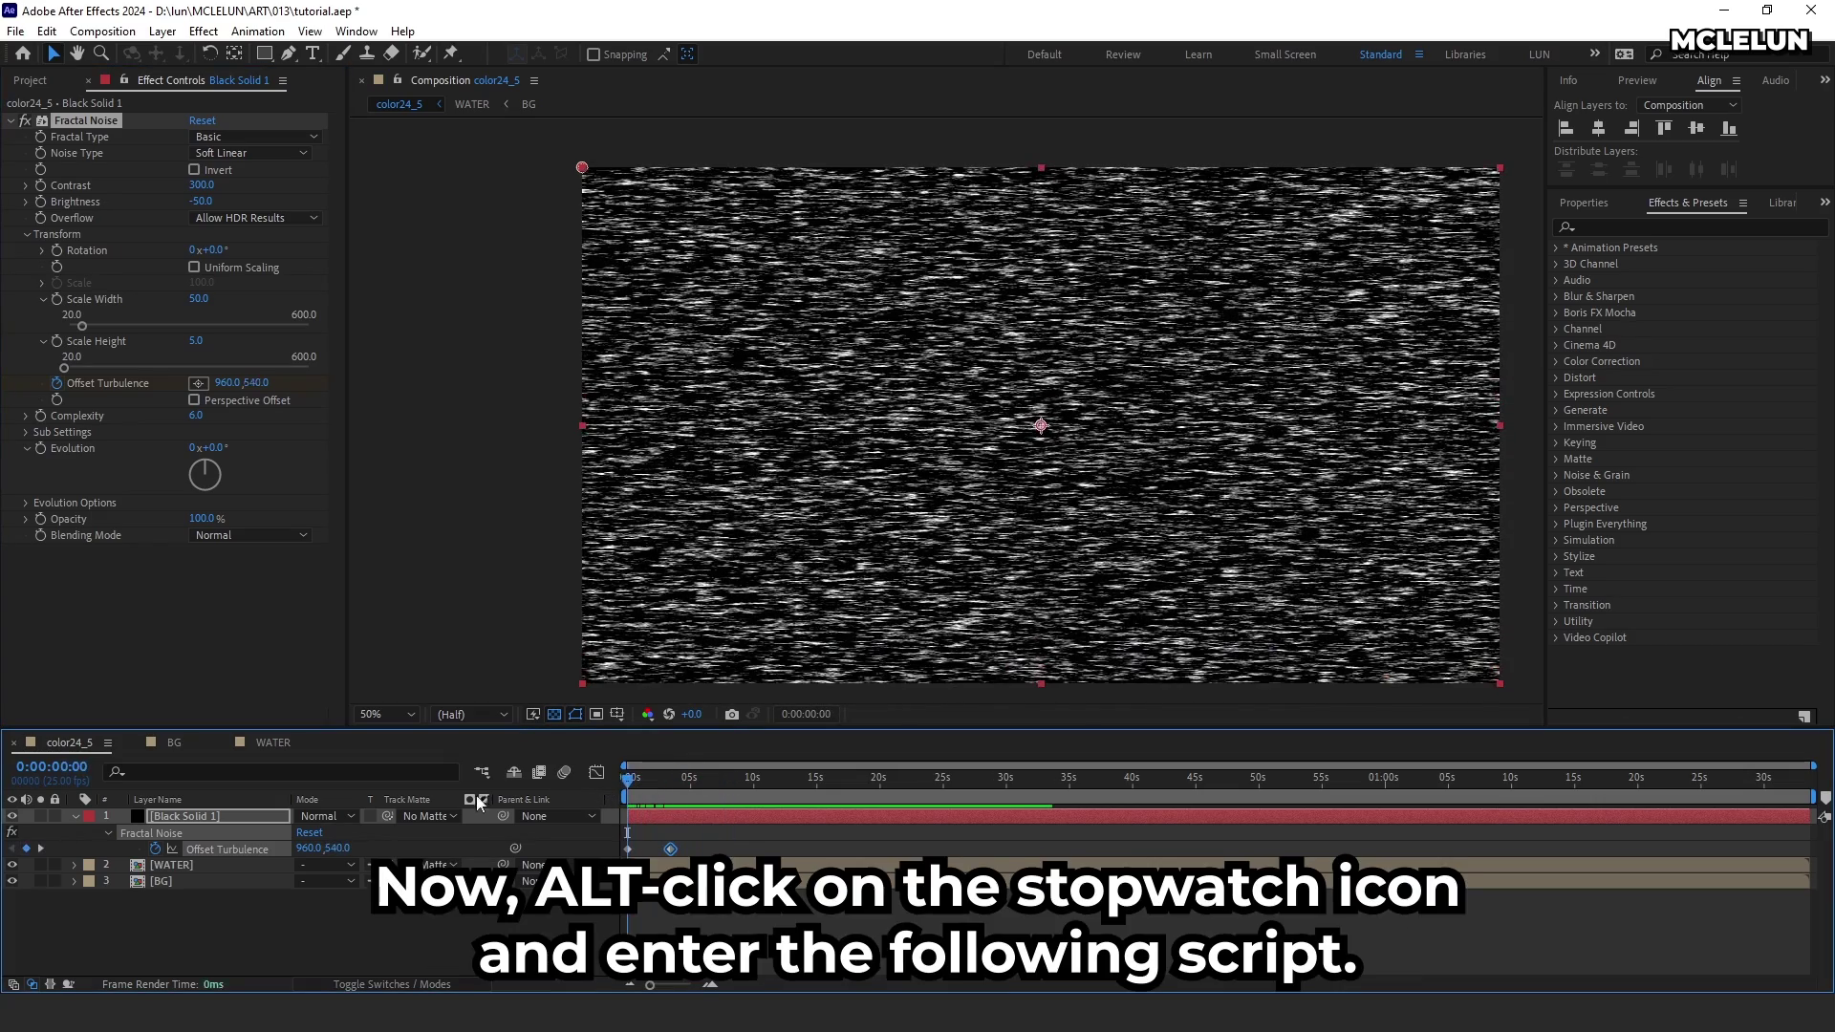
Step: Add a loopOut("offset") expression to Offset Turbulence, nudge the second keyframe, and preview the loop
left_click(156, 849, "alt")
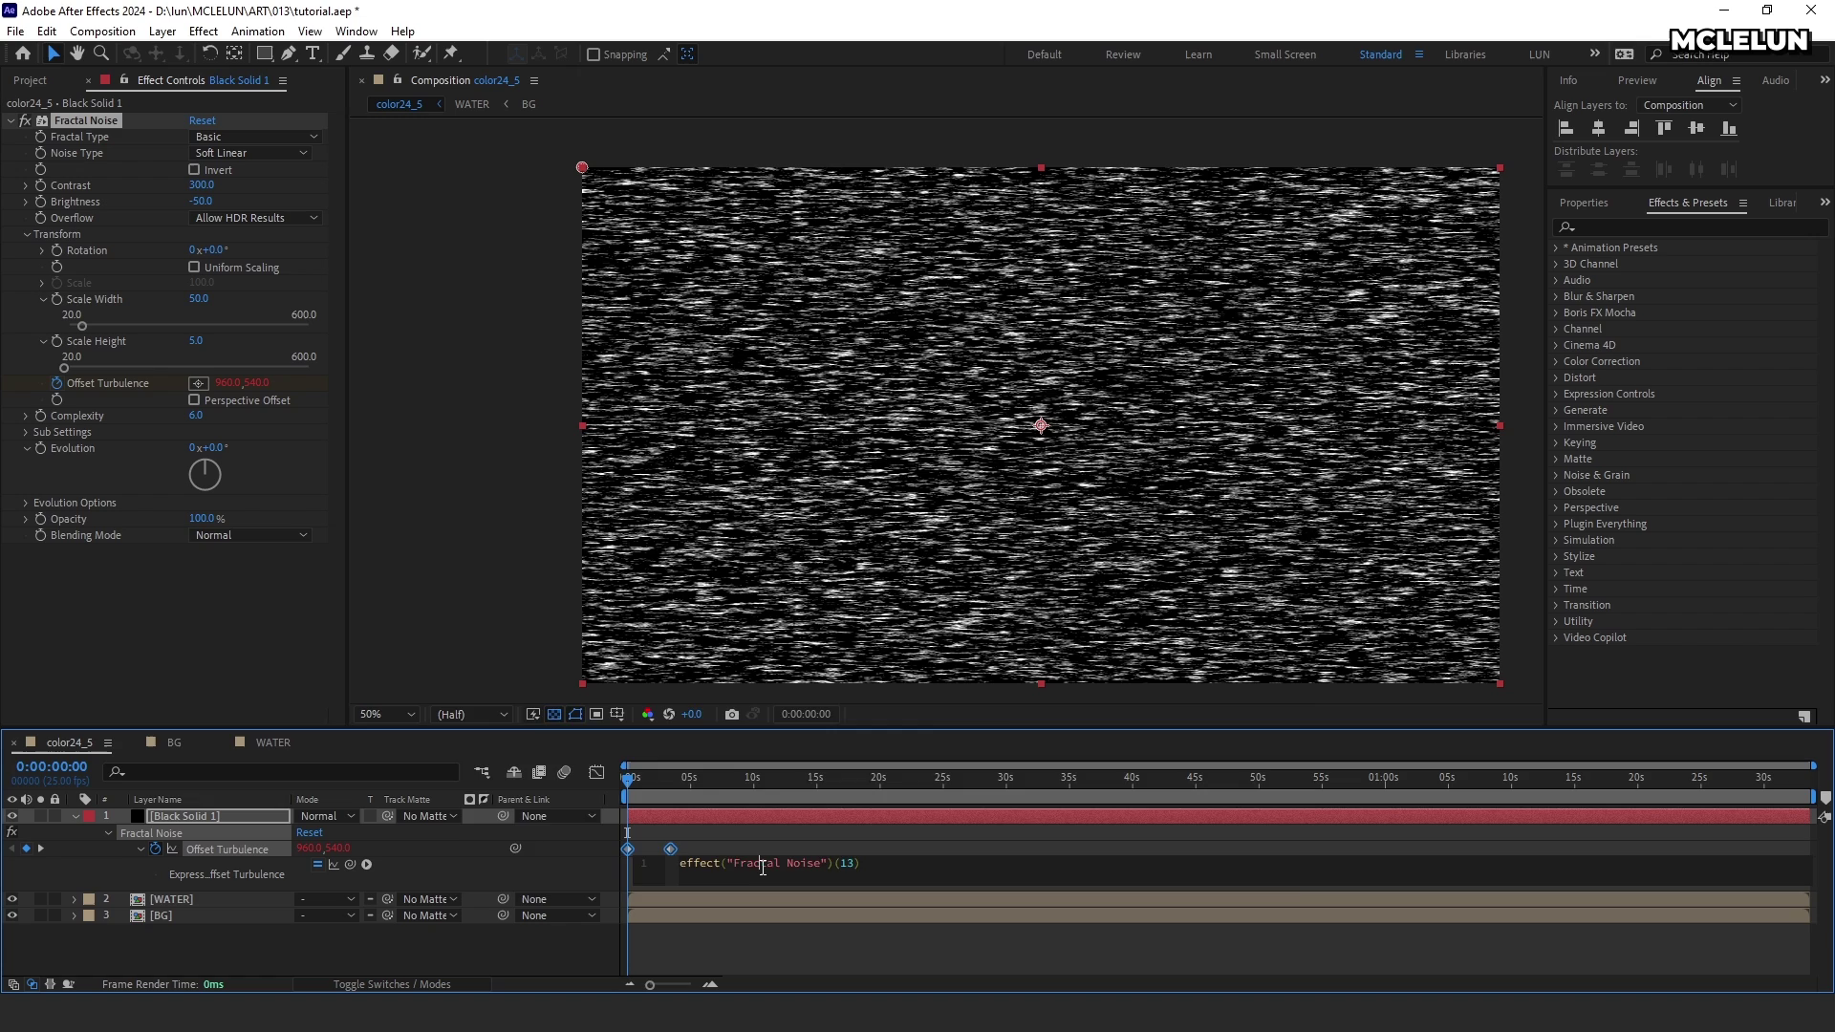
type("loop")
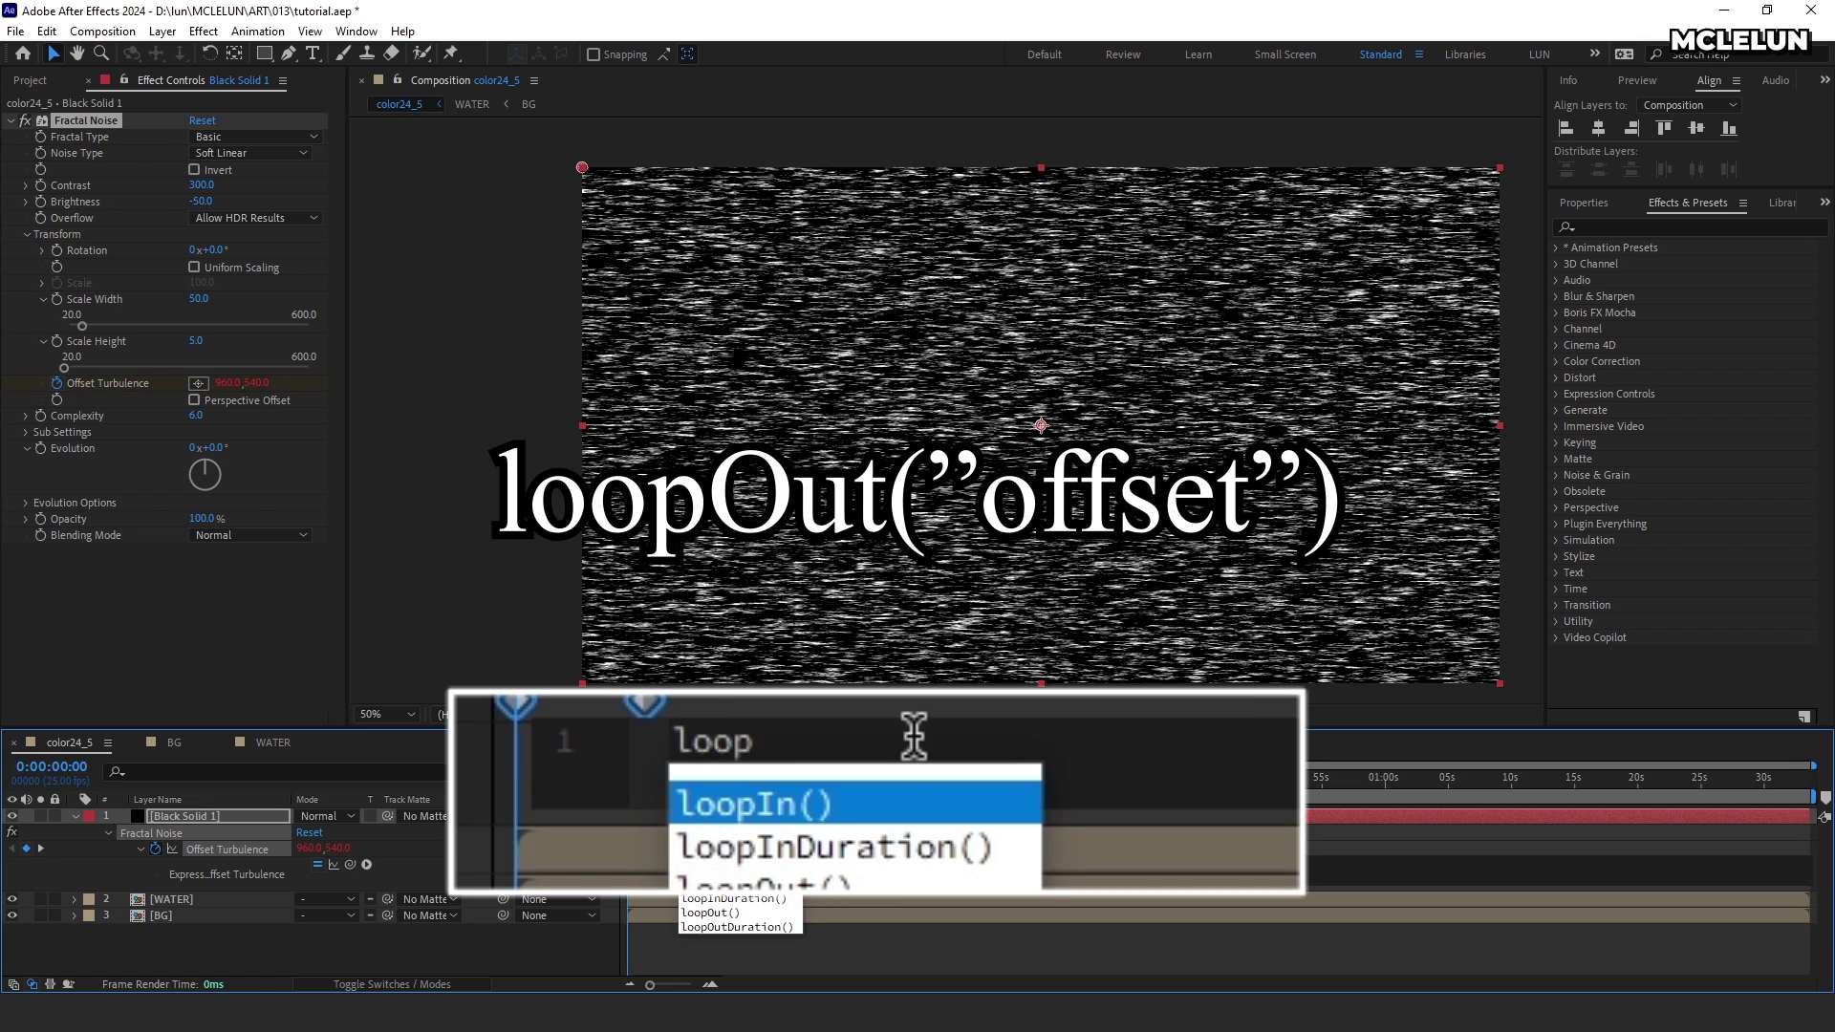
type("Out(\"offset")
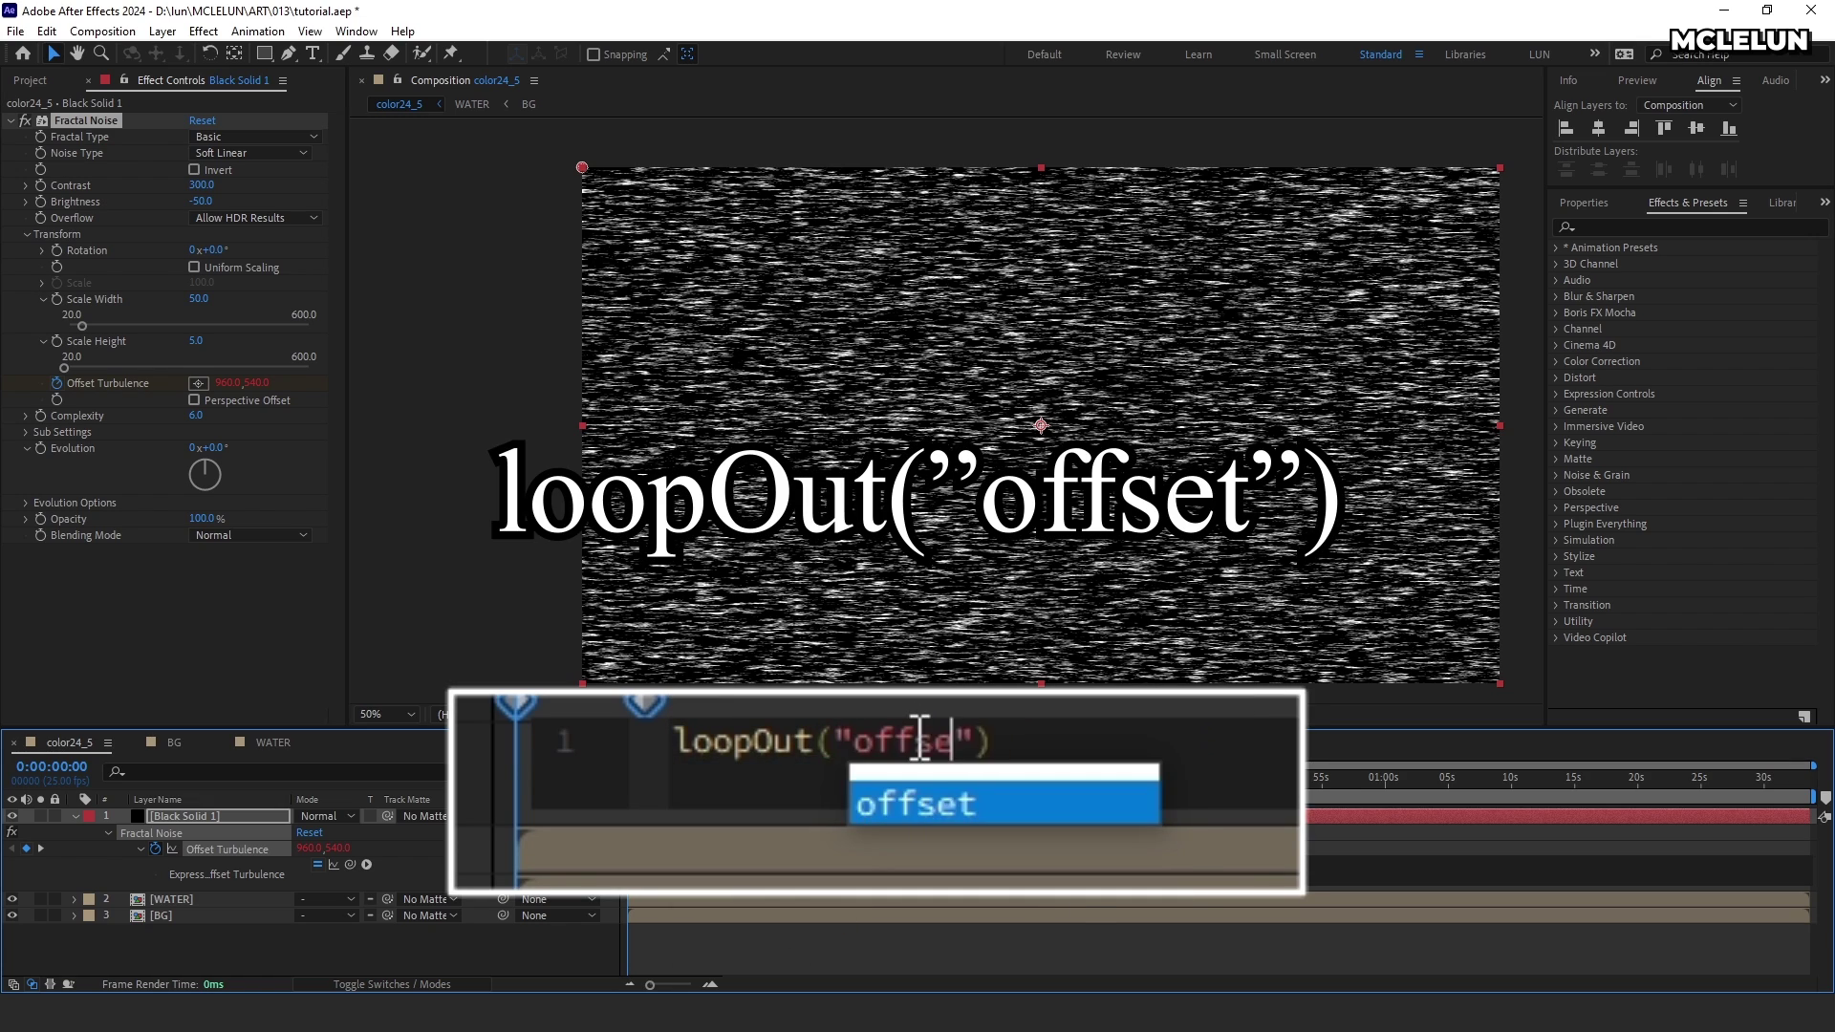
left_click(778, 789)
key("space")
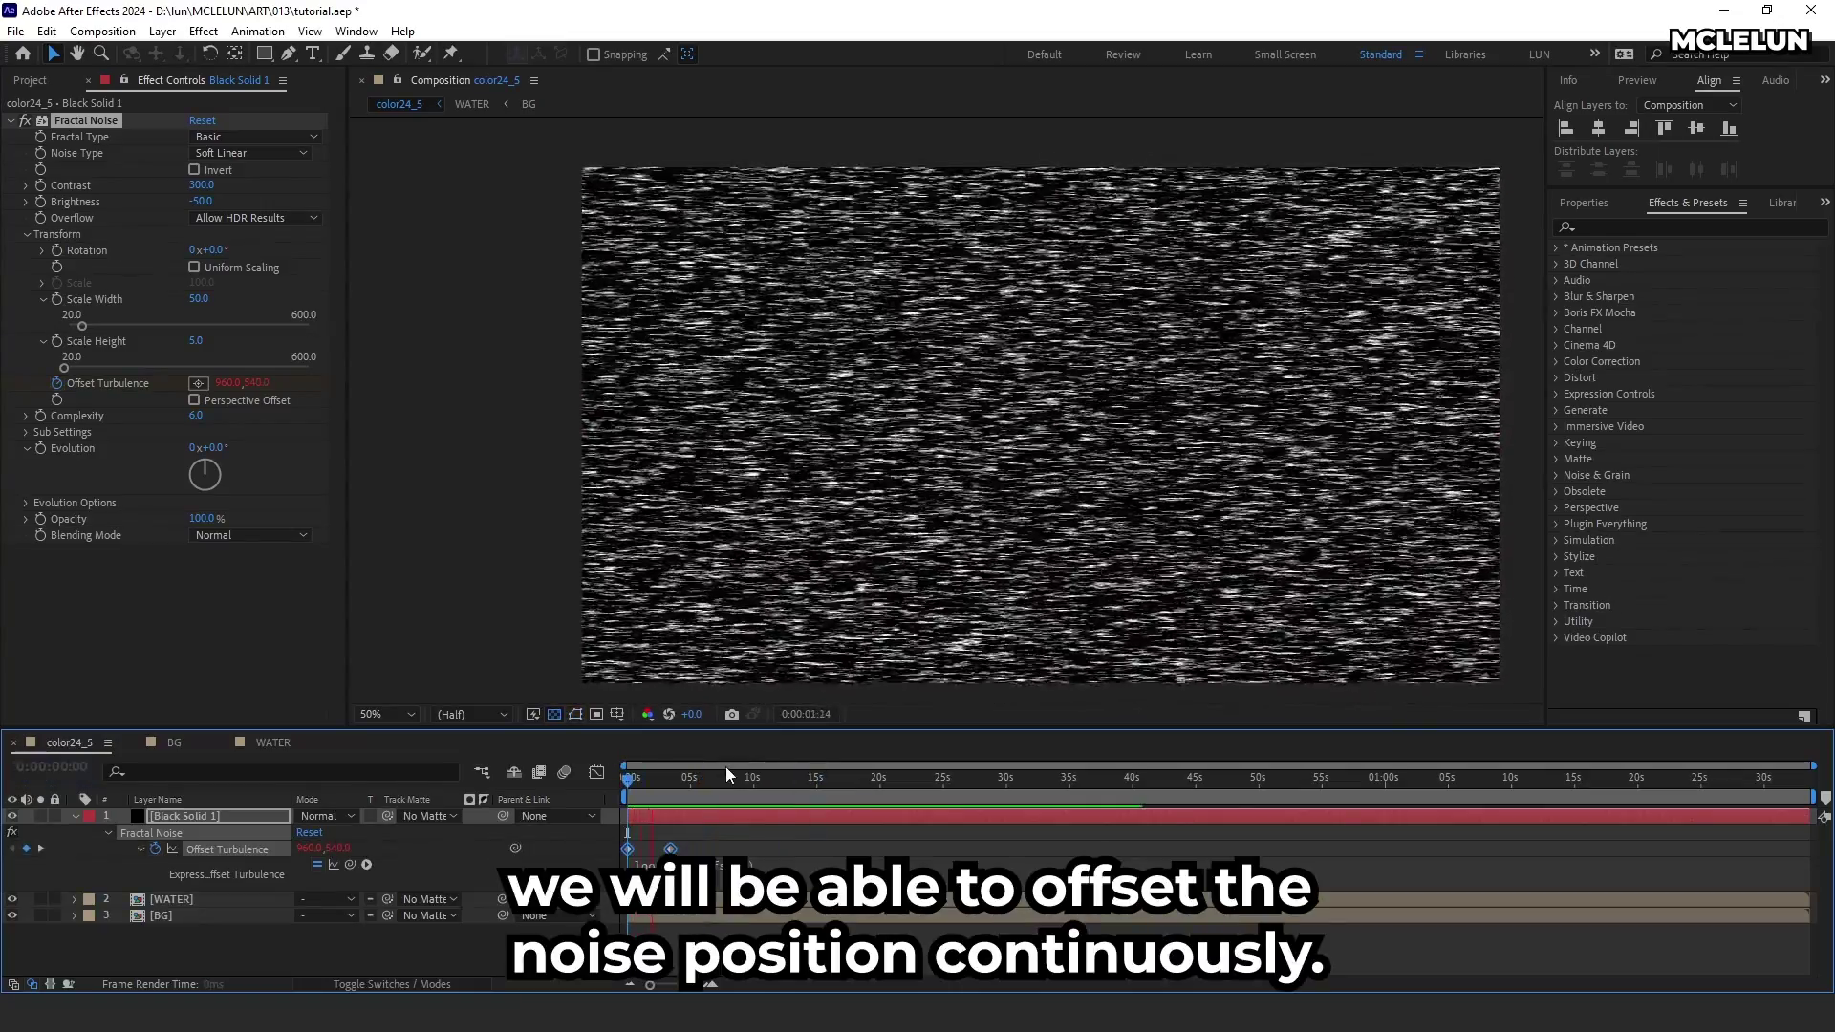
left_click(679, 785)
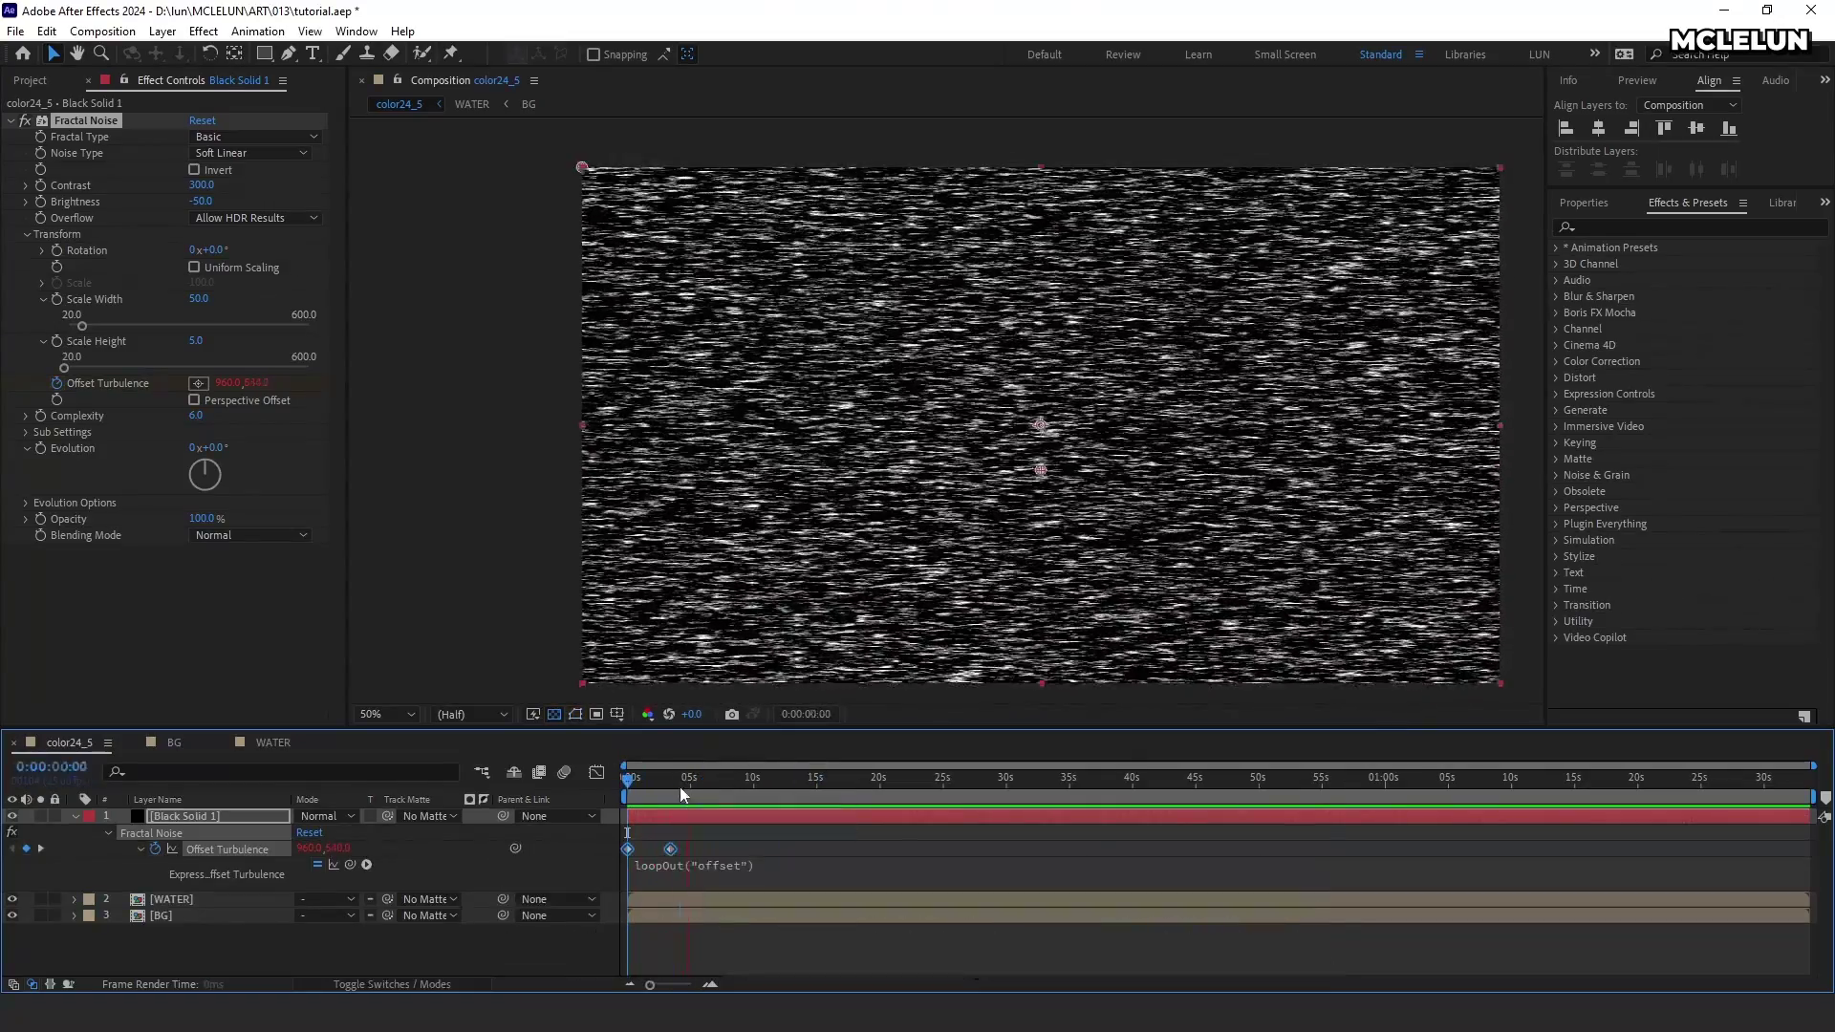
mouse_move(670, 848)
left_mouse_down()
mouse_move(697, 857)
mouse_move(652, 850)
left_mouse_up()
key("space")
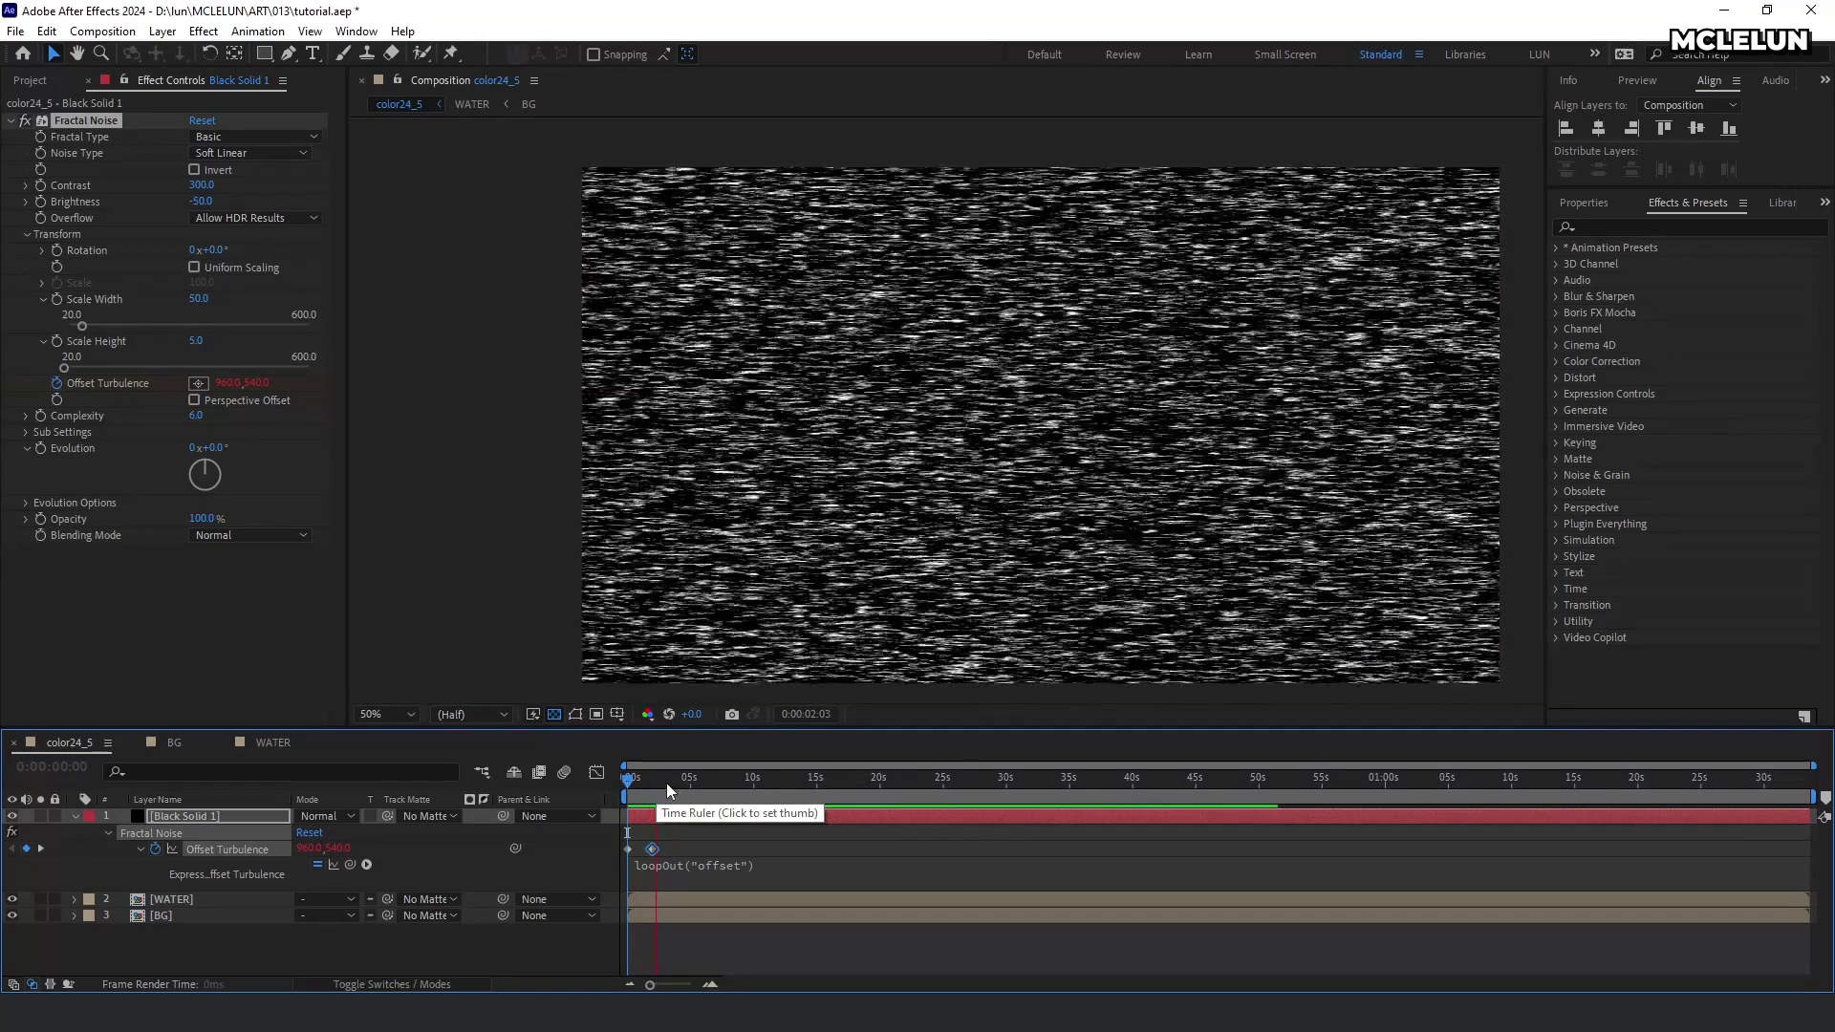
Step: Give Evolution the expression time * 300 and preview the morphing noise from the start
left_click(667, 778)
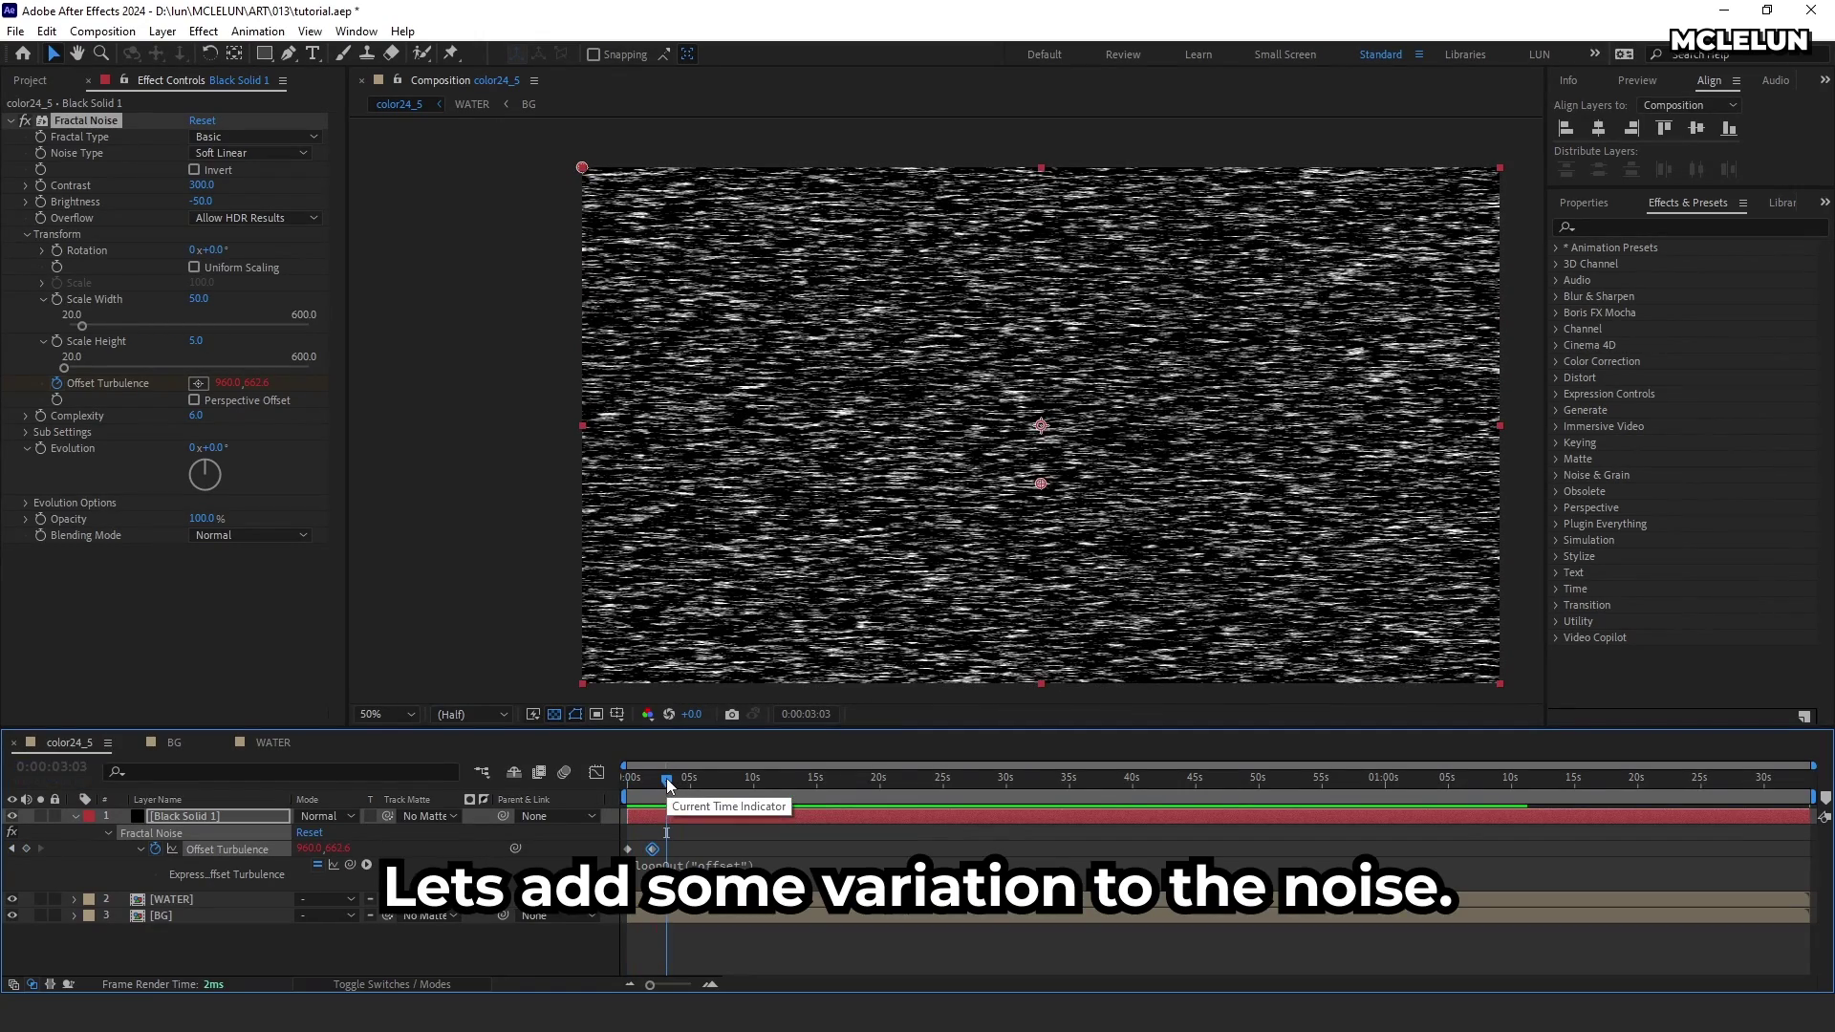
left_click(40, 448, "alt")
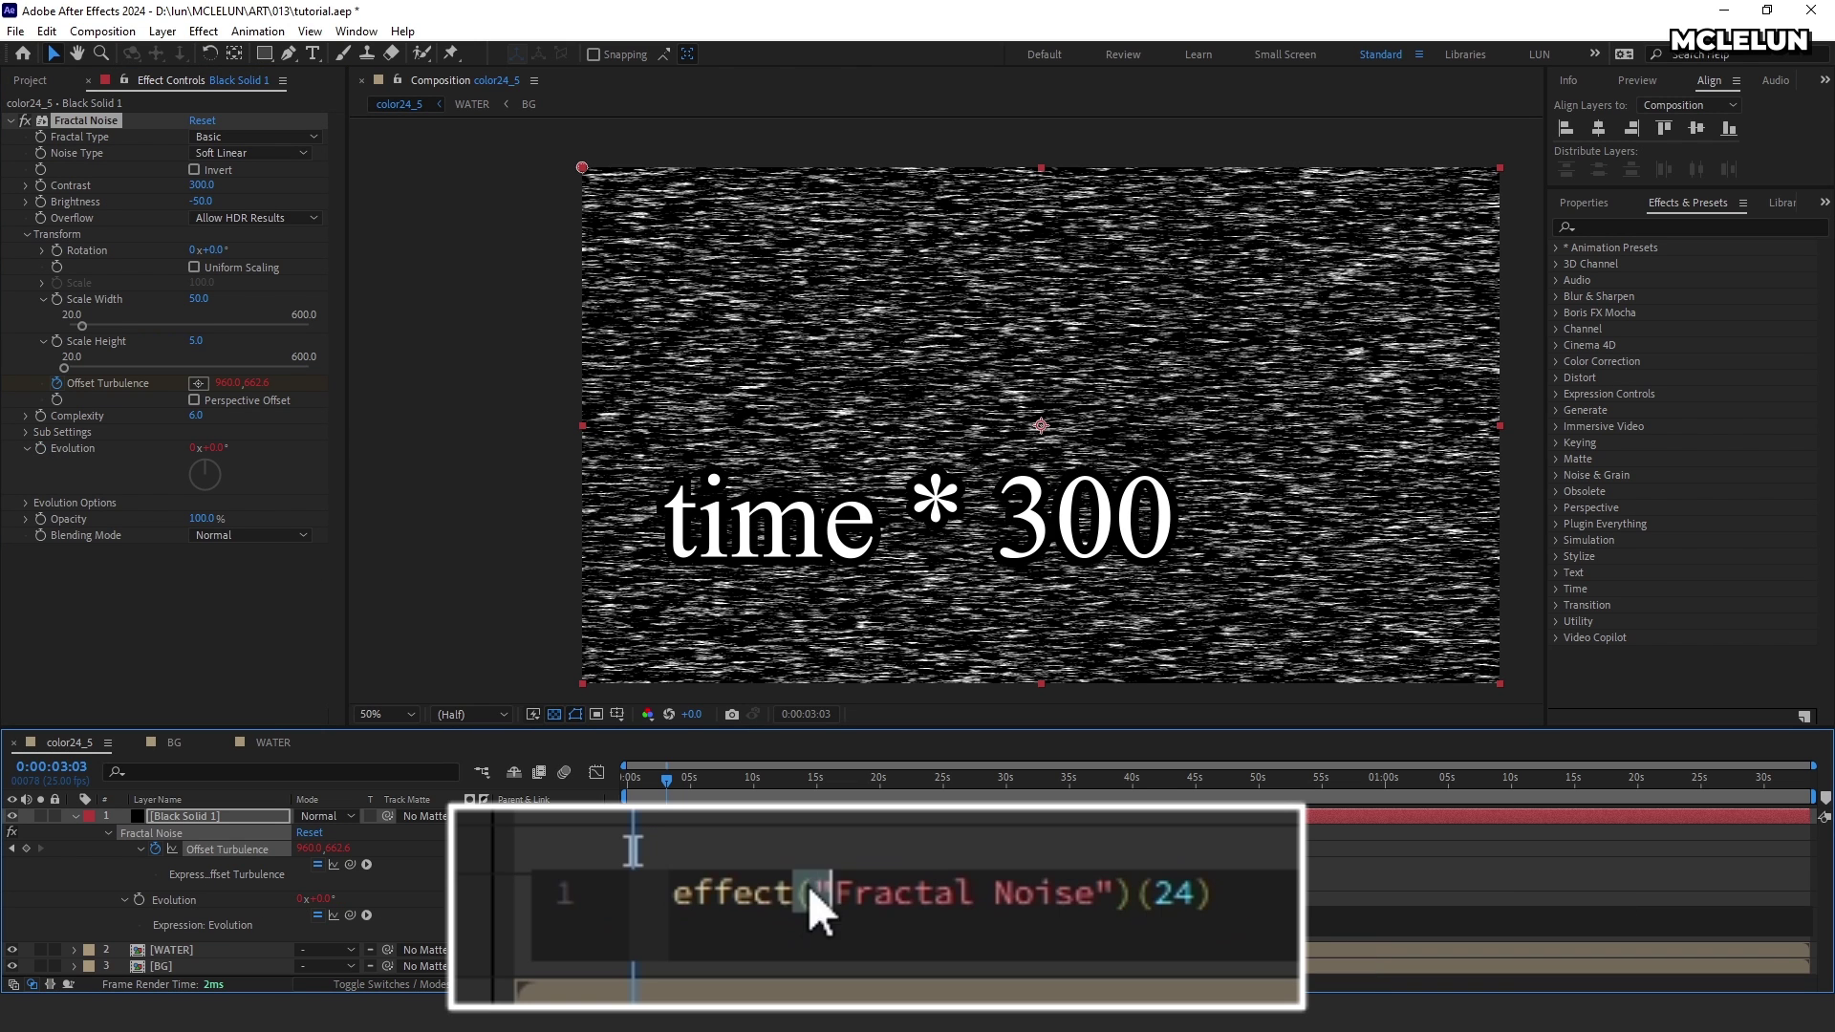
type("time * 300")
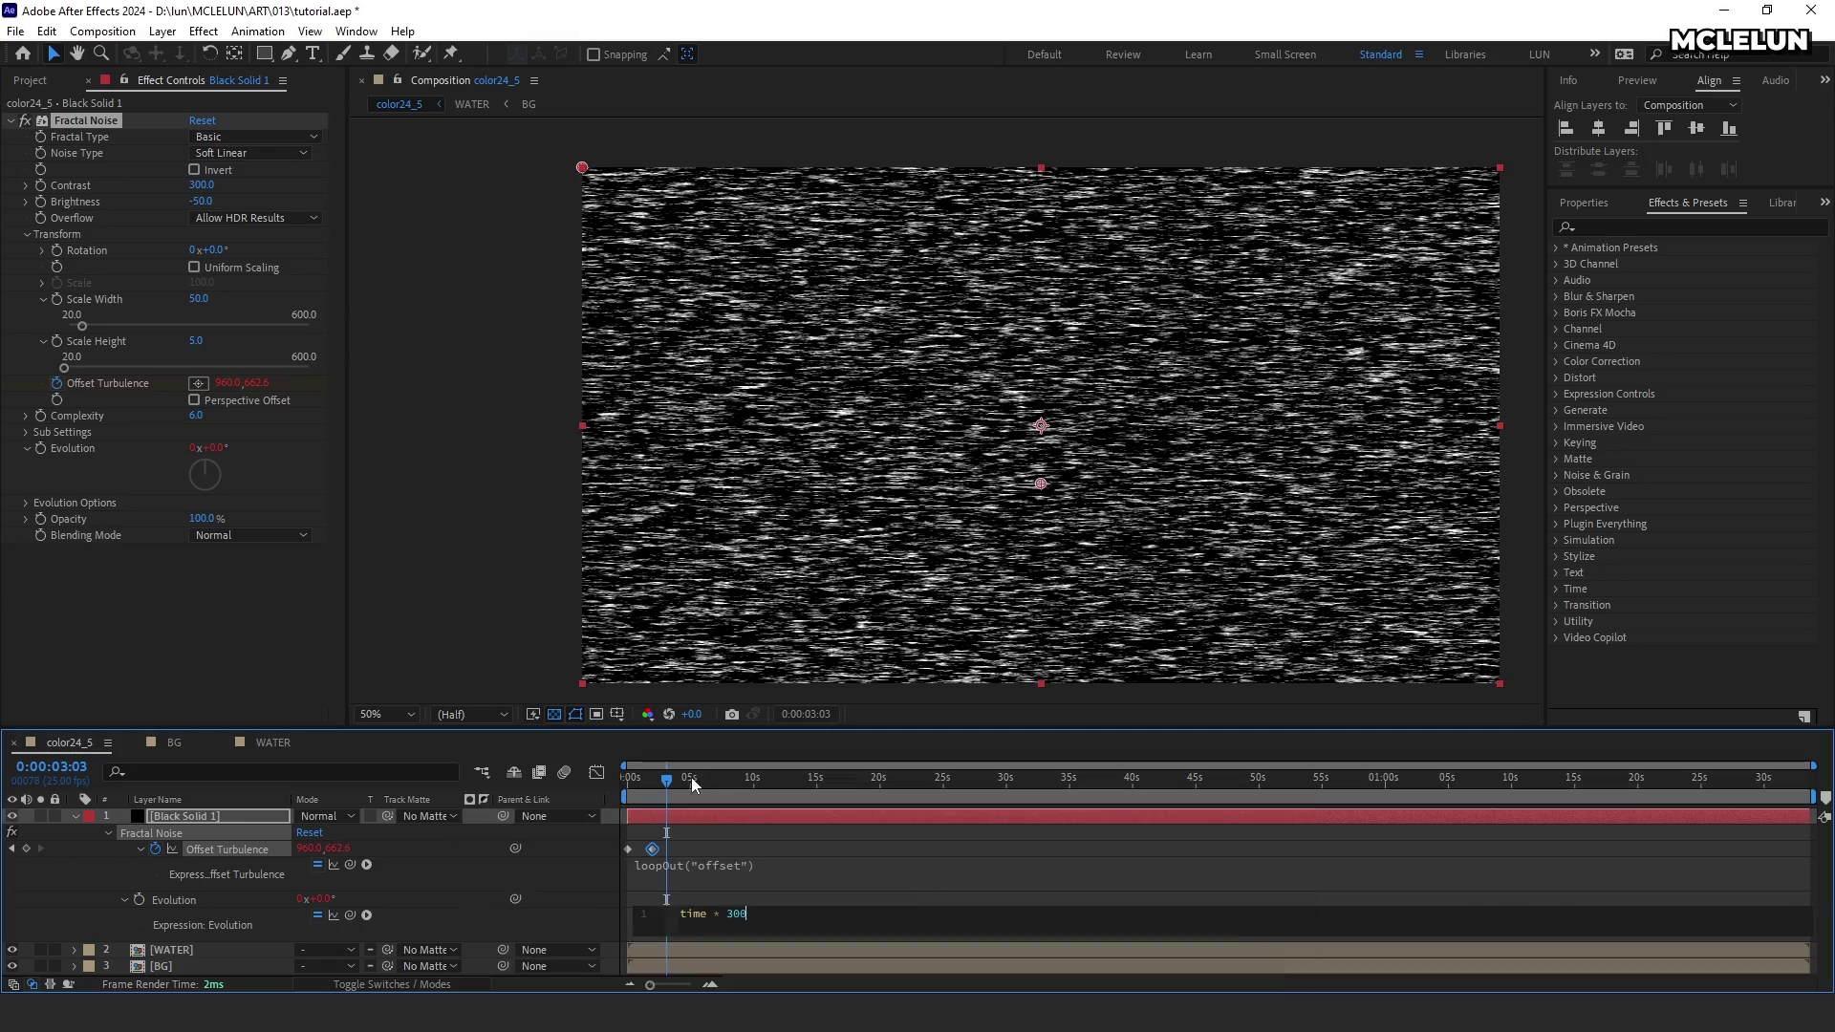
left_click_drag(691, 777, 630, 790)
key("space")
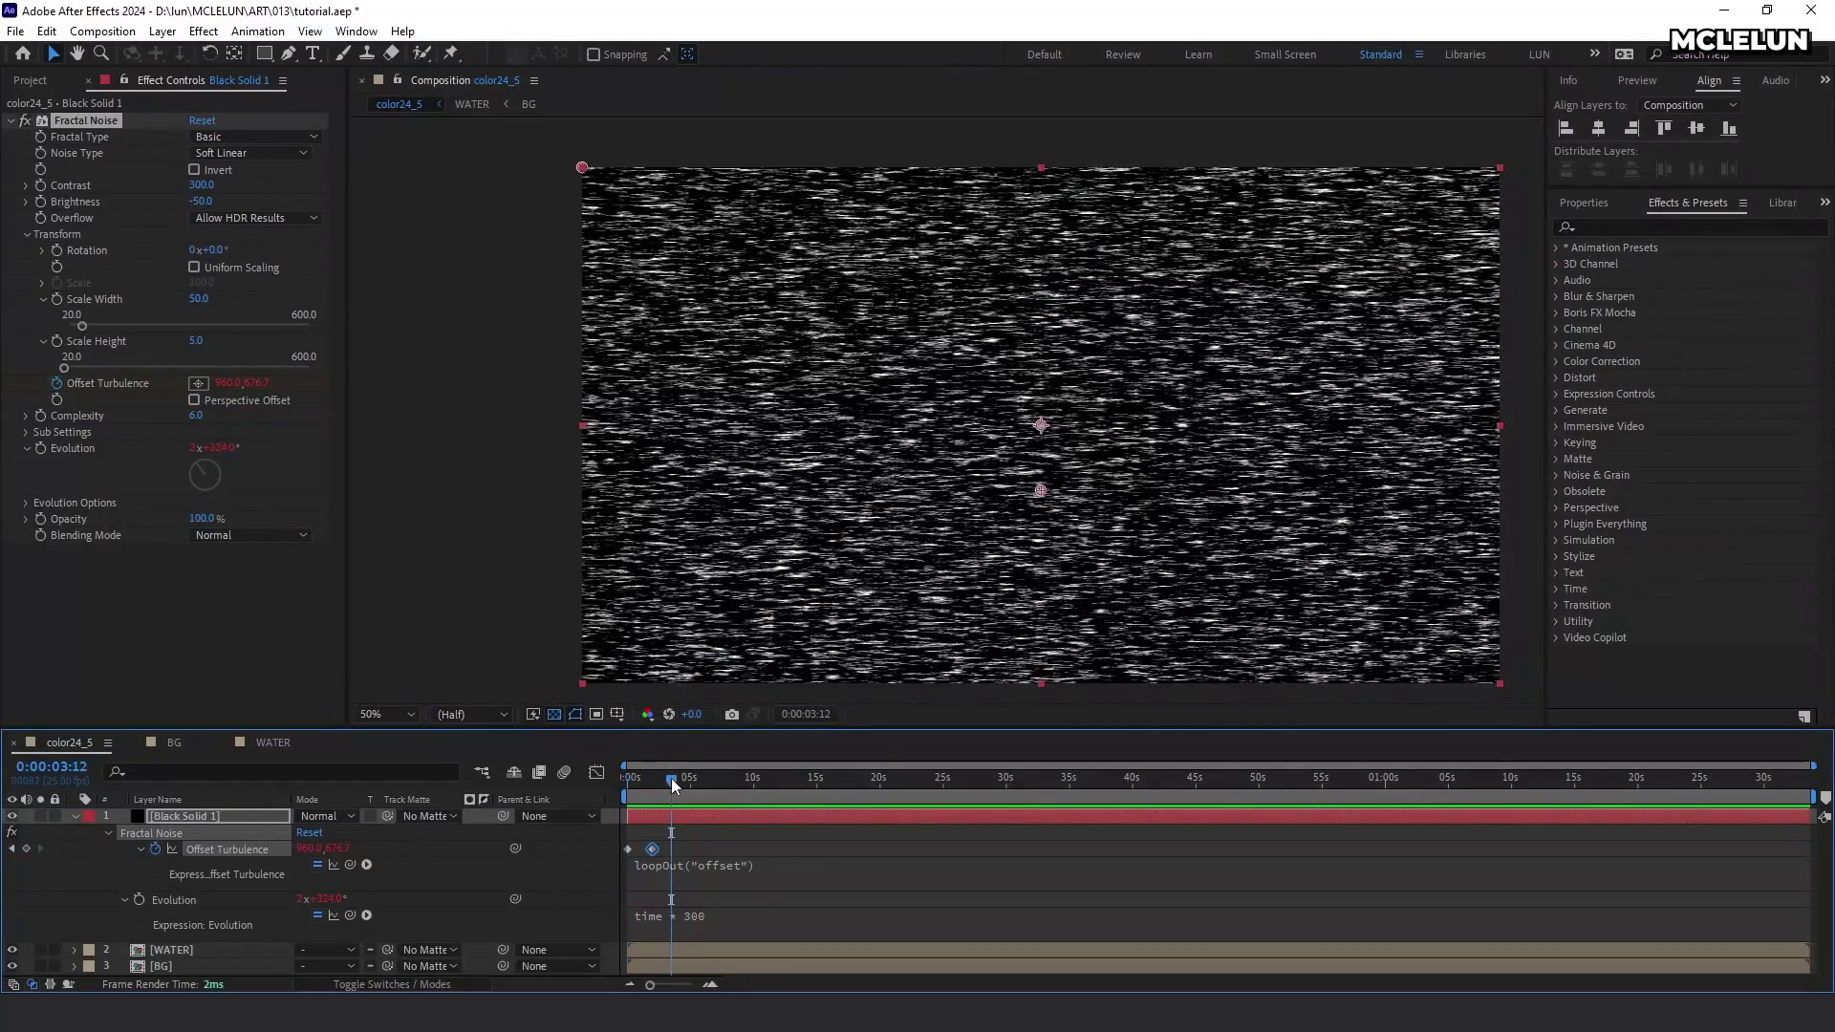
key("space")
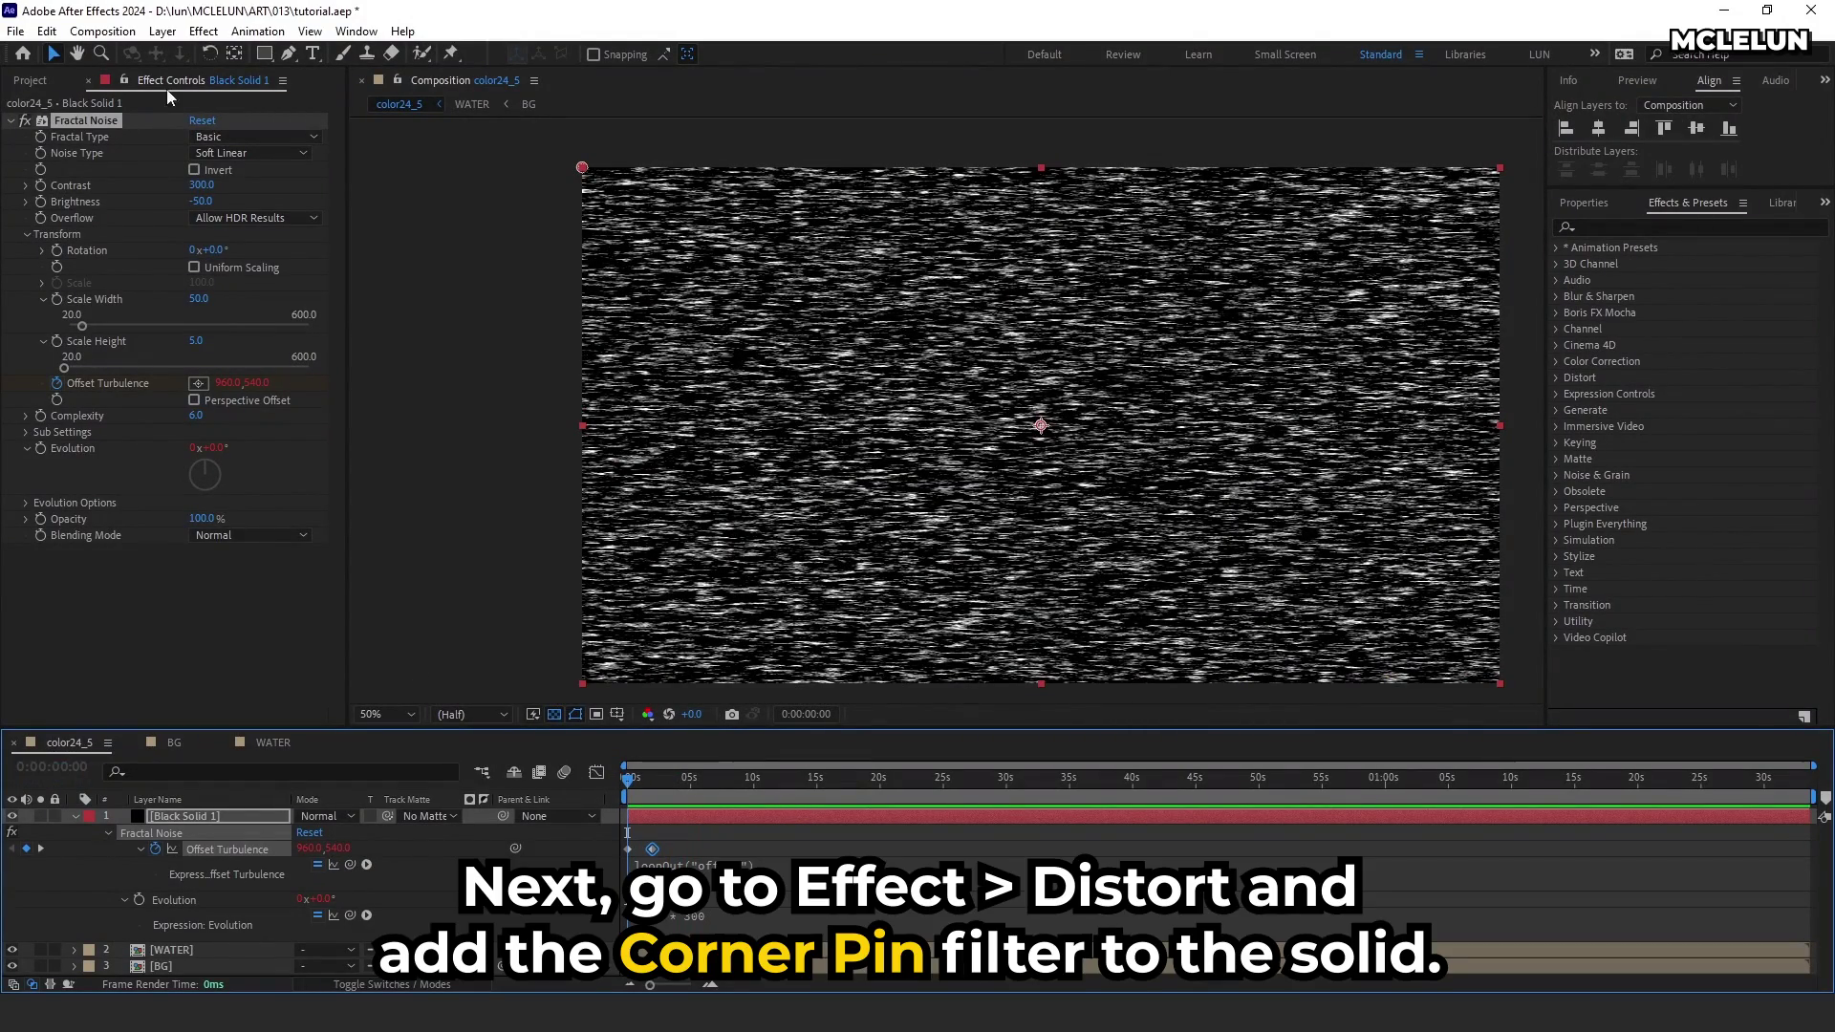
Step: Apply Corner Pin to the noise solid and drag its top corners down to the horizon
left_click(204, 30)
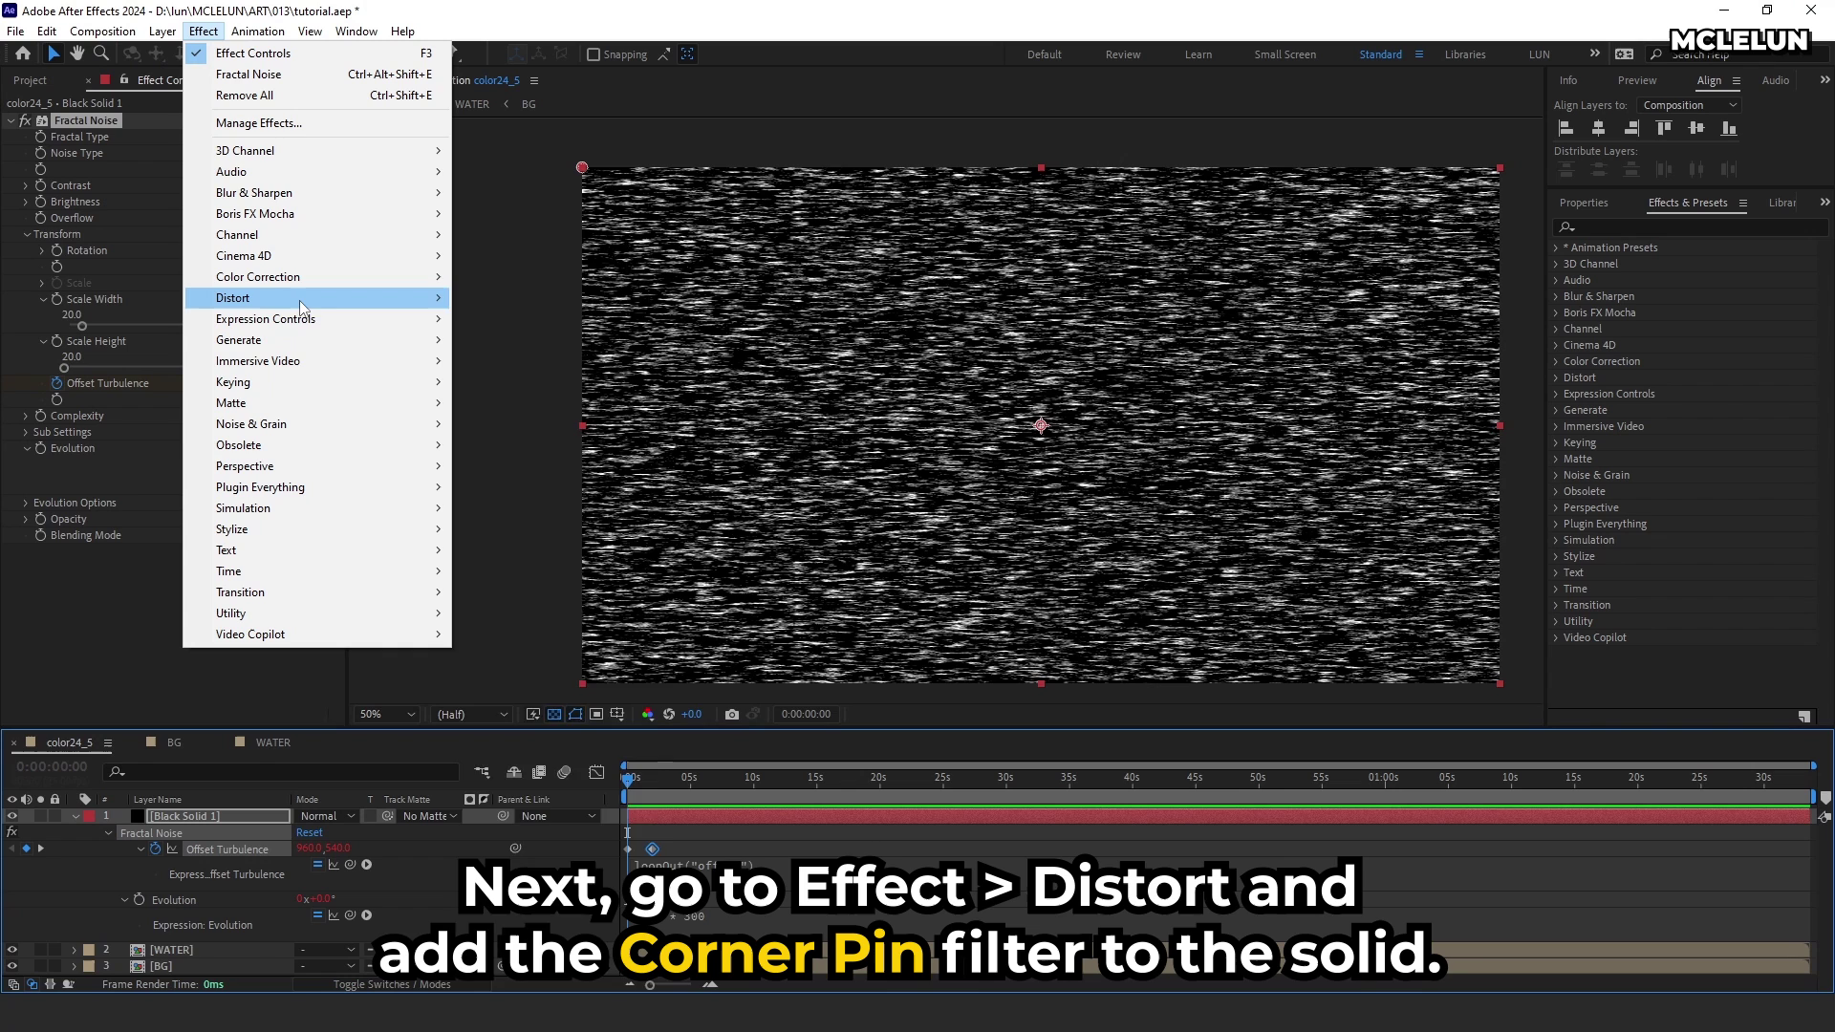
mouse_move(287, 297)
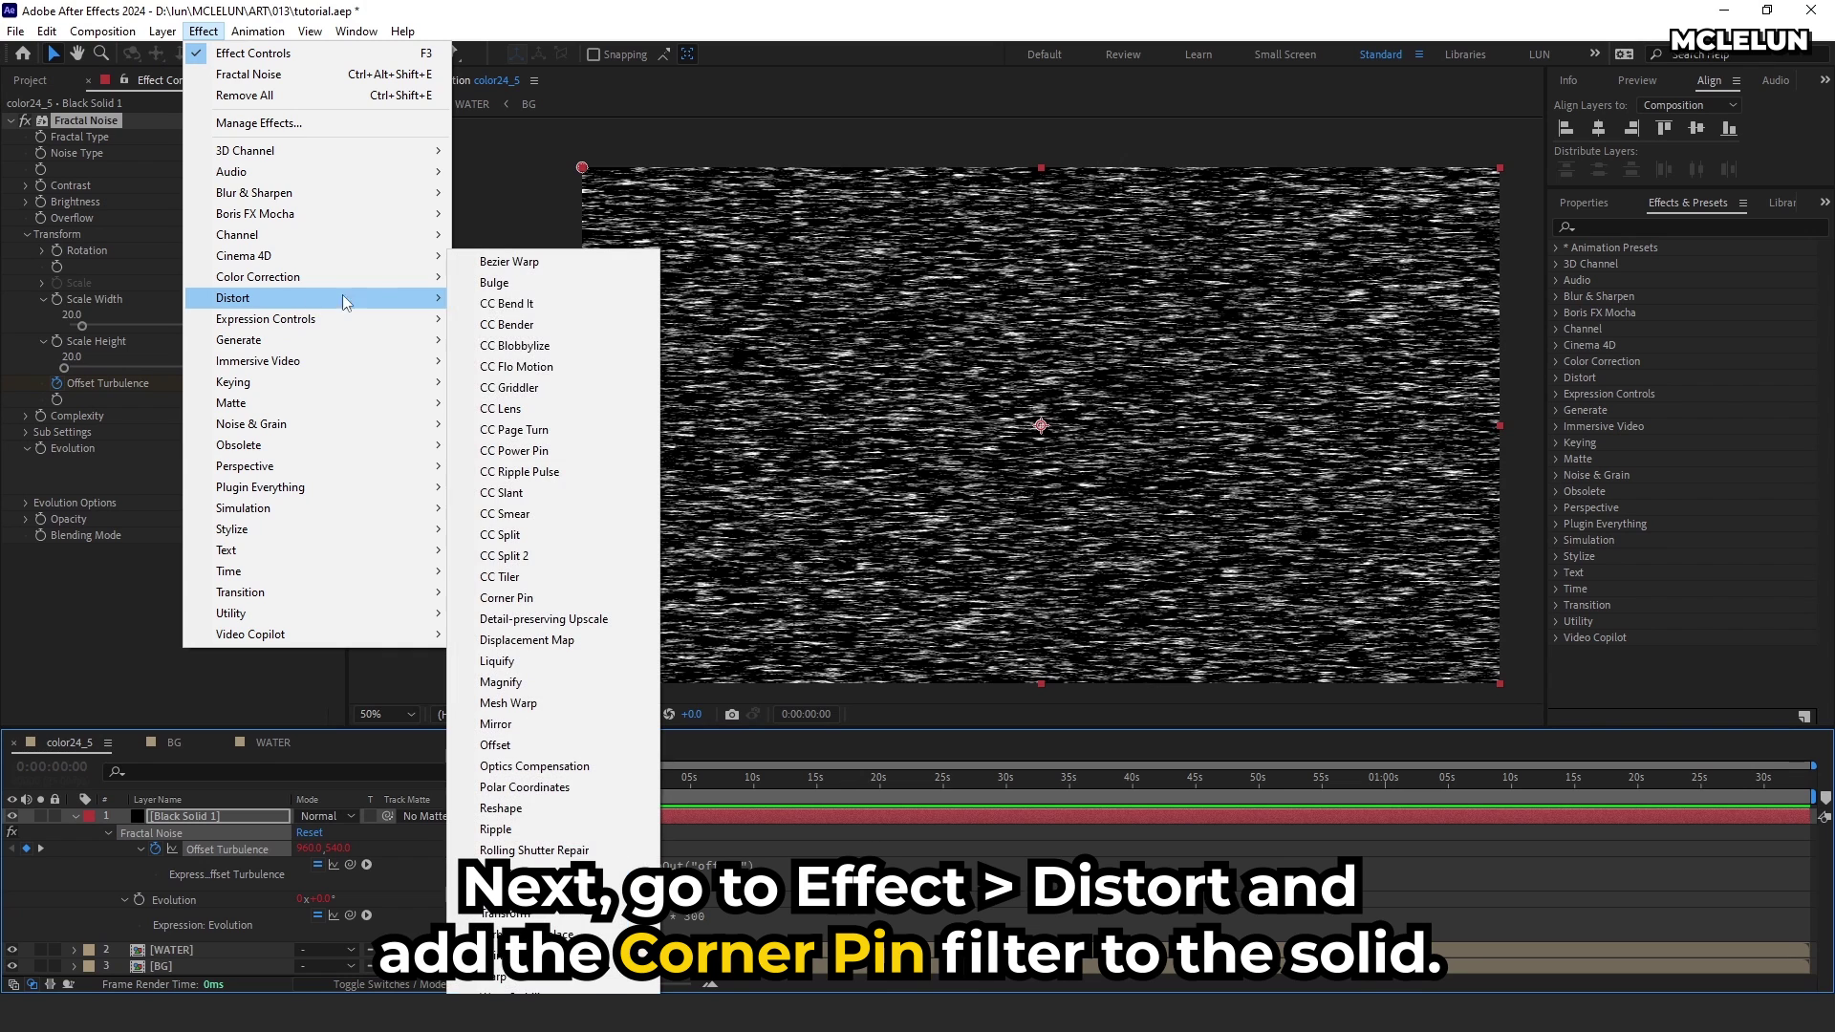
left_click(564, 597)
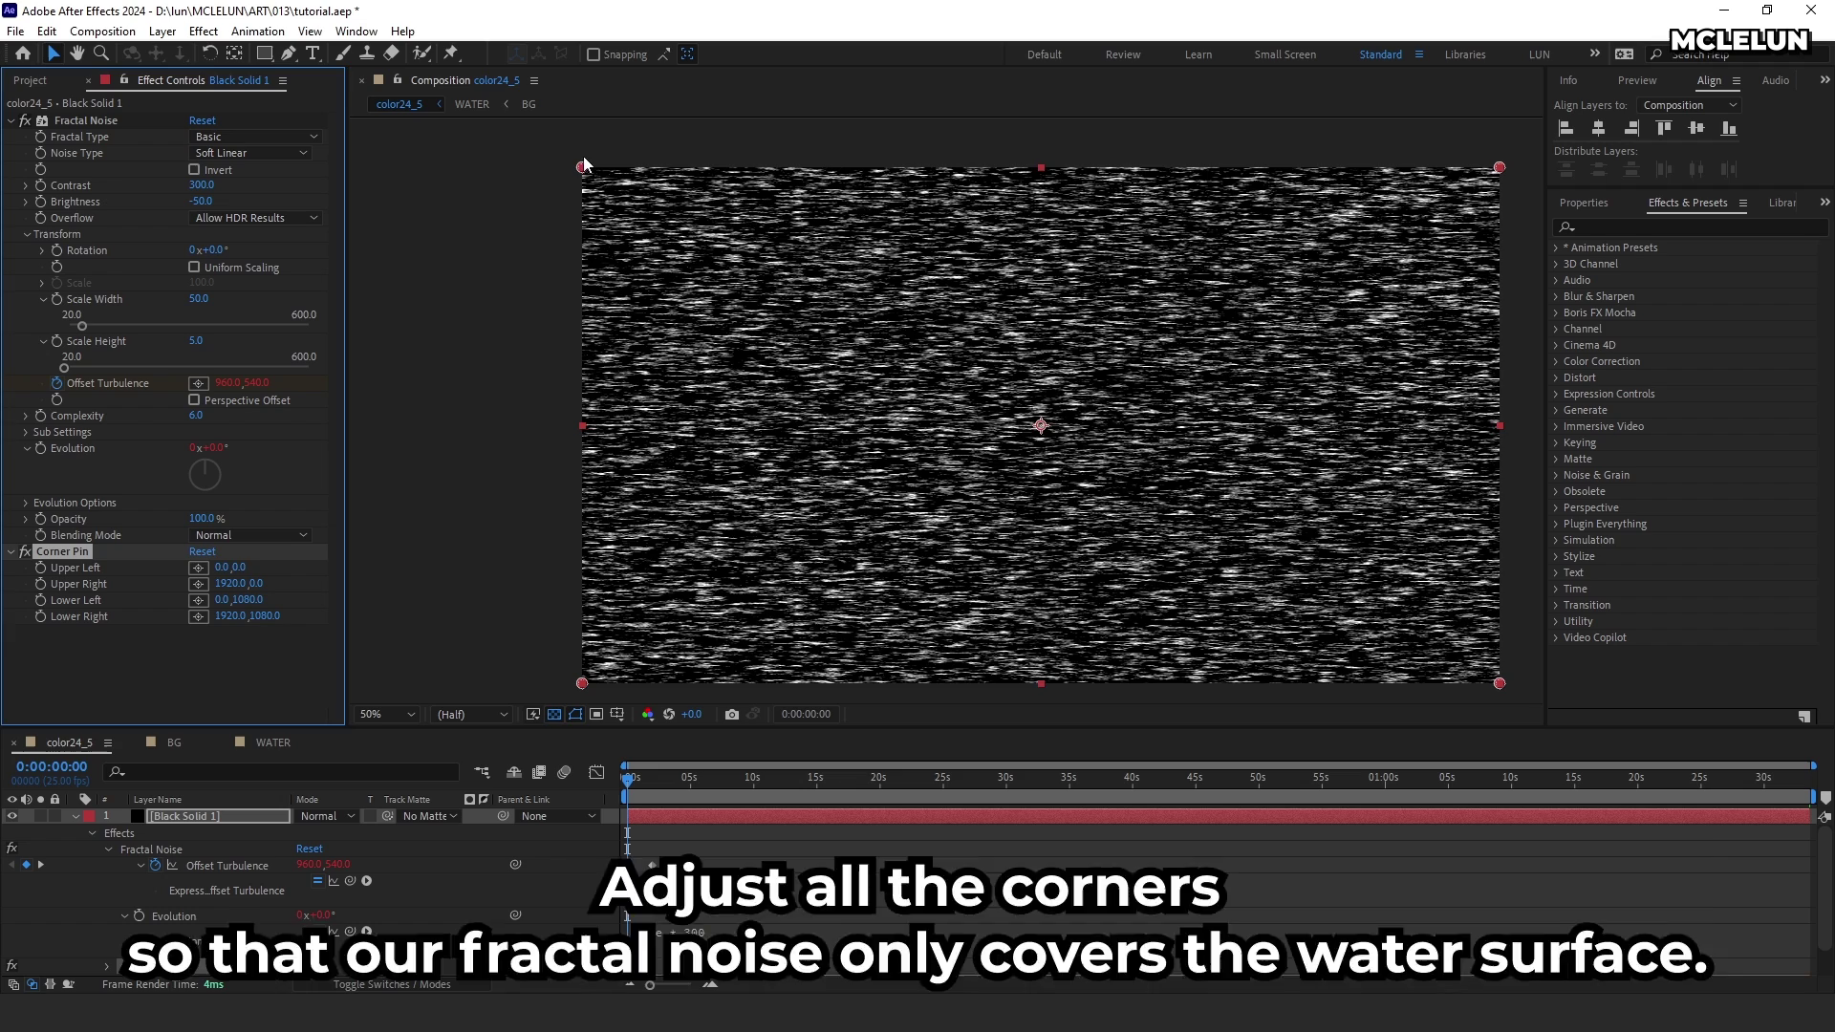
left_click_drag(582, 168, 580, 420)
left_click_drag(1500, 167, 1510, 424)
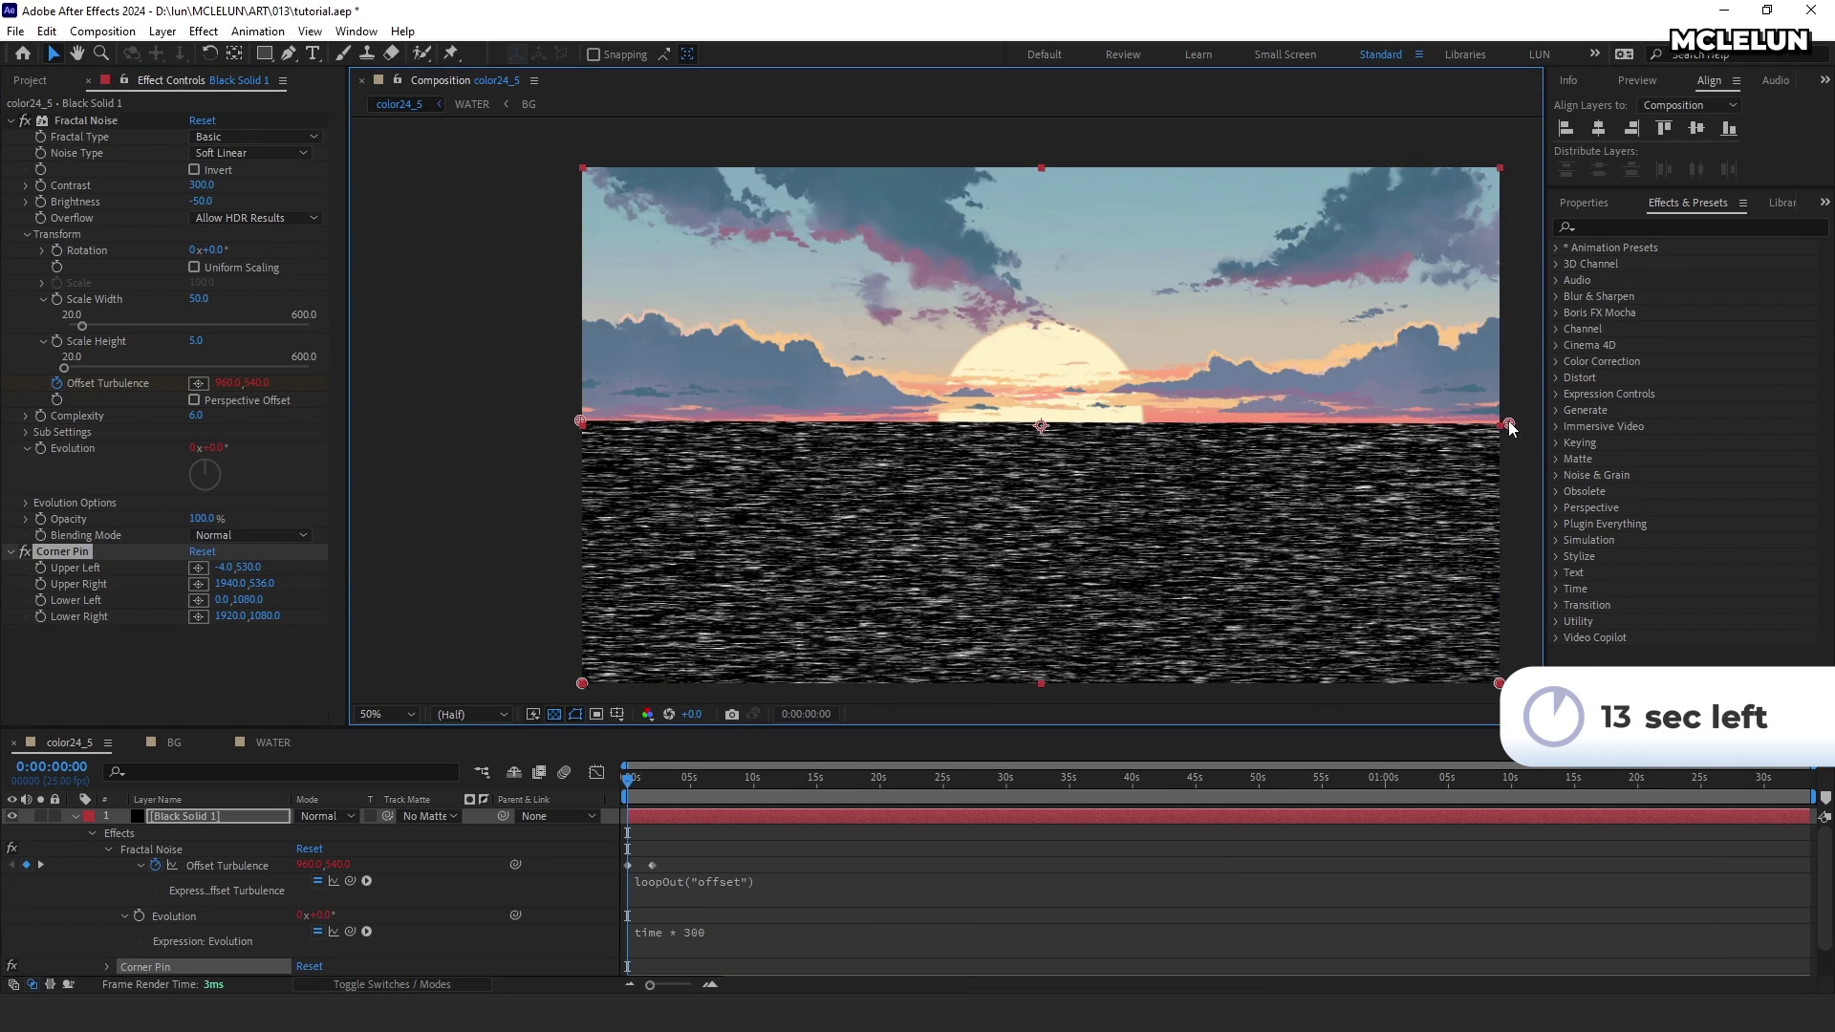
Step: Set the Corner Pin top corners to 0,530 and 1920,530
left_click(270, 583)
type("530")
key("Return")
left_click(225, 566)
type("0")
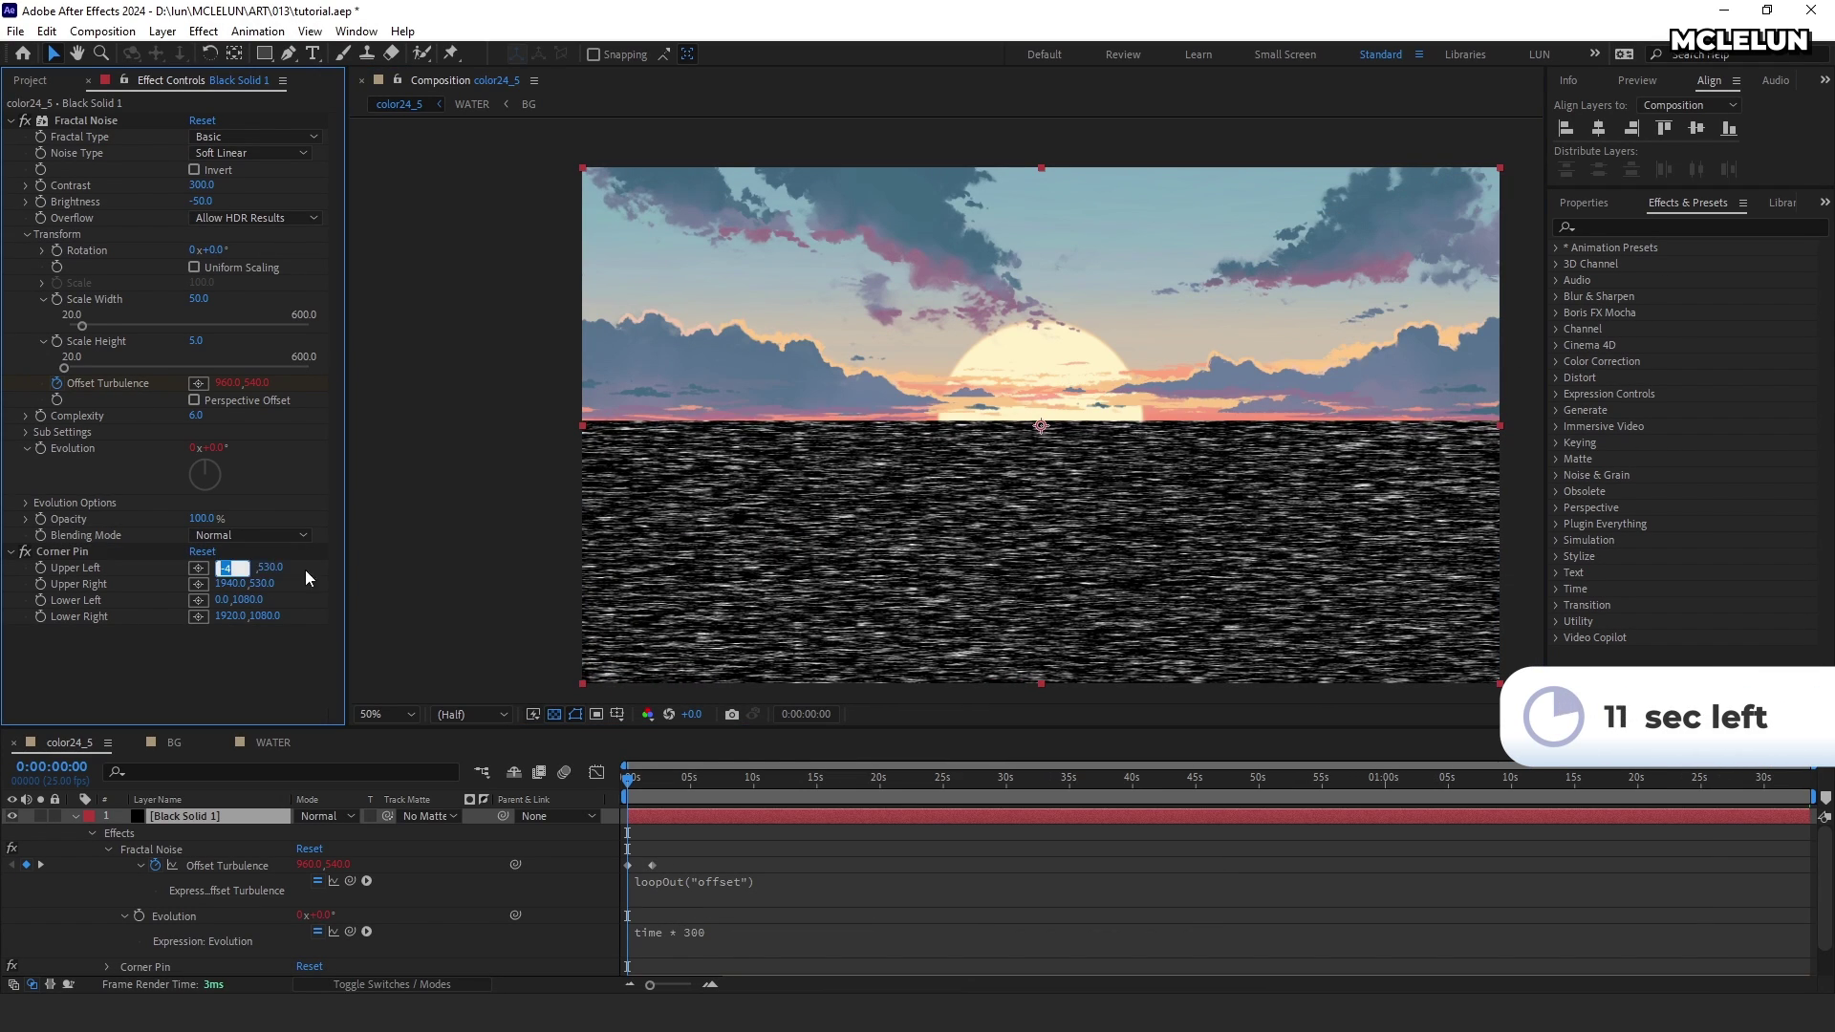
key("Return")
left_click(229, 583)
type("1920")
key("Return")
Step: Set the bottom corners' horizontal positions to -200 (lower-left) and 2120 (lower-right)
left_click(228, 600)
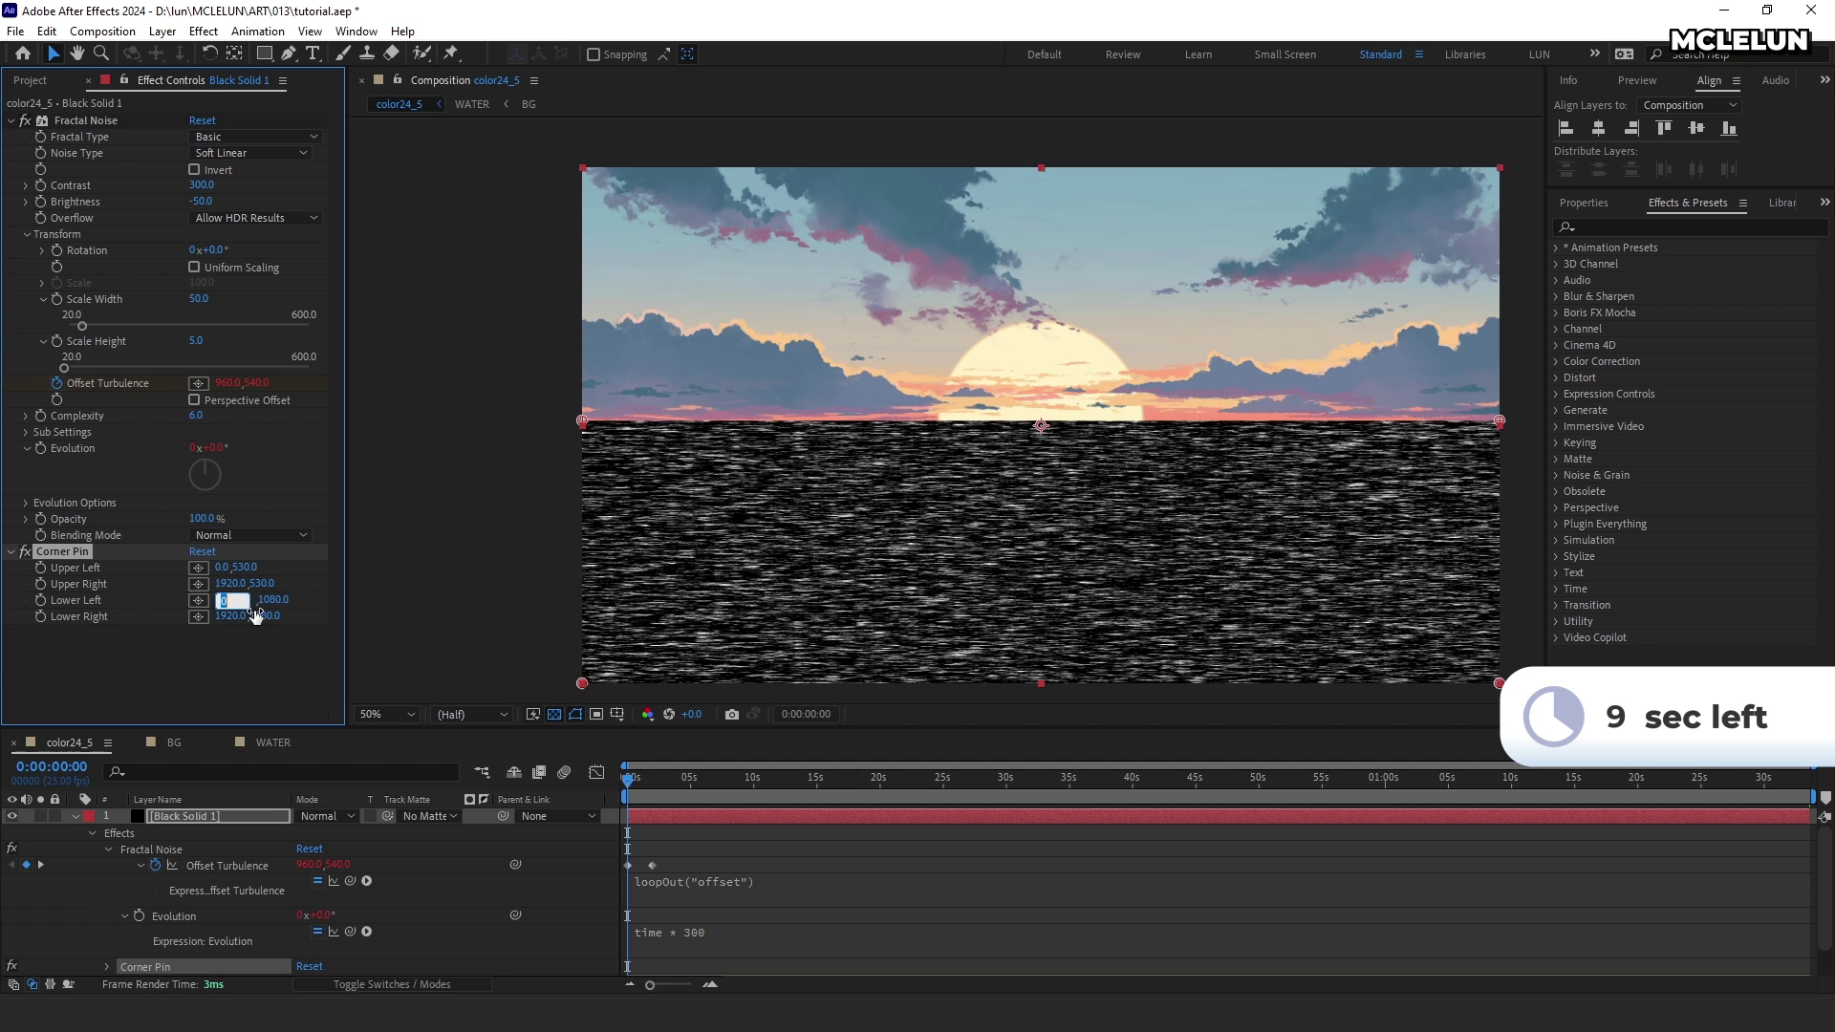
type("-100")
key("Return")
left_click(227, 600)
type("-200")
key("Return")
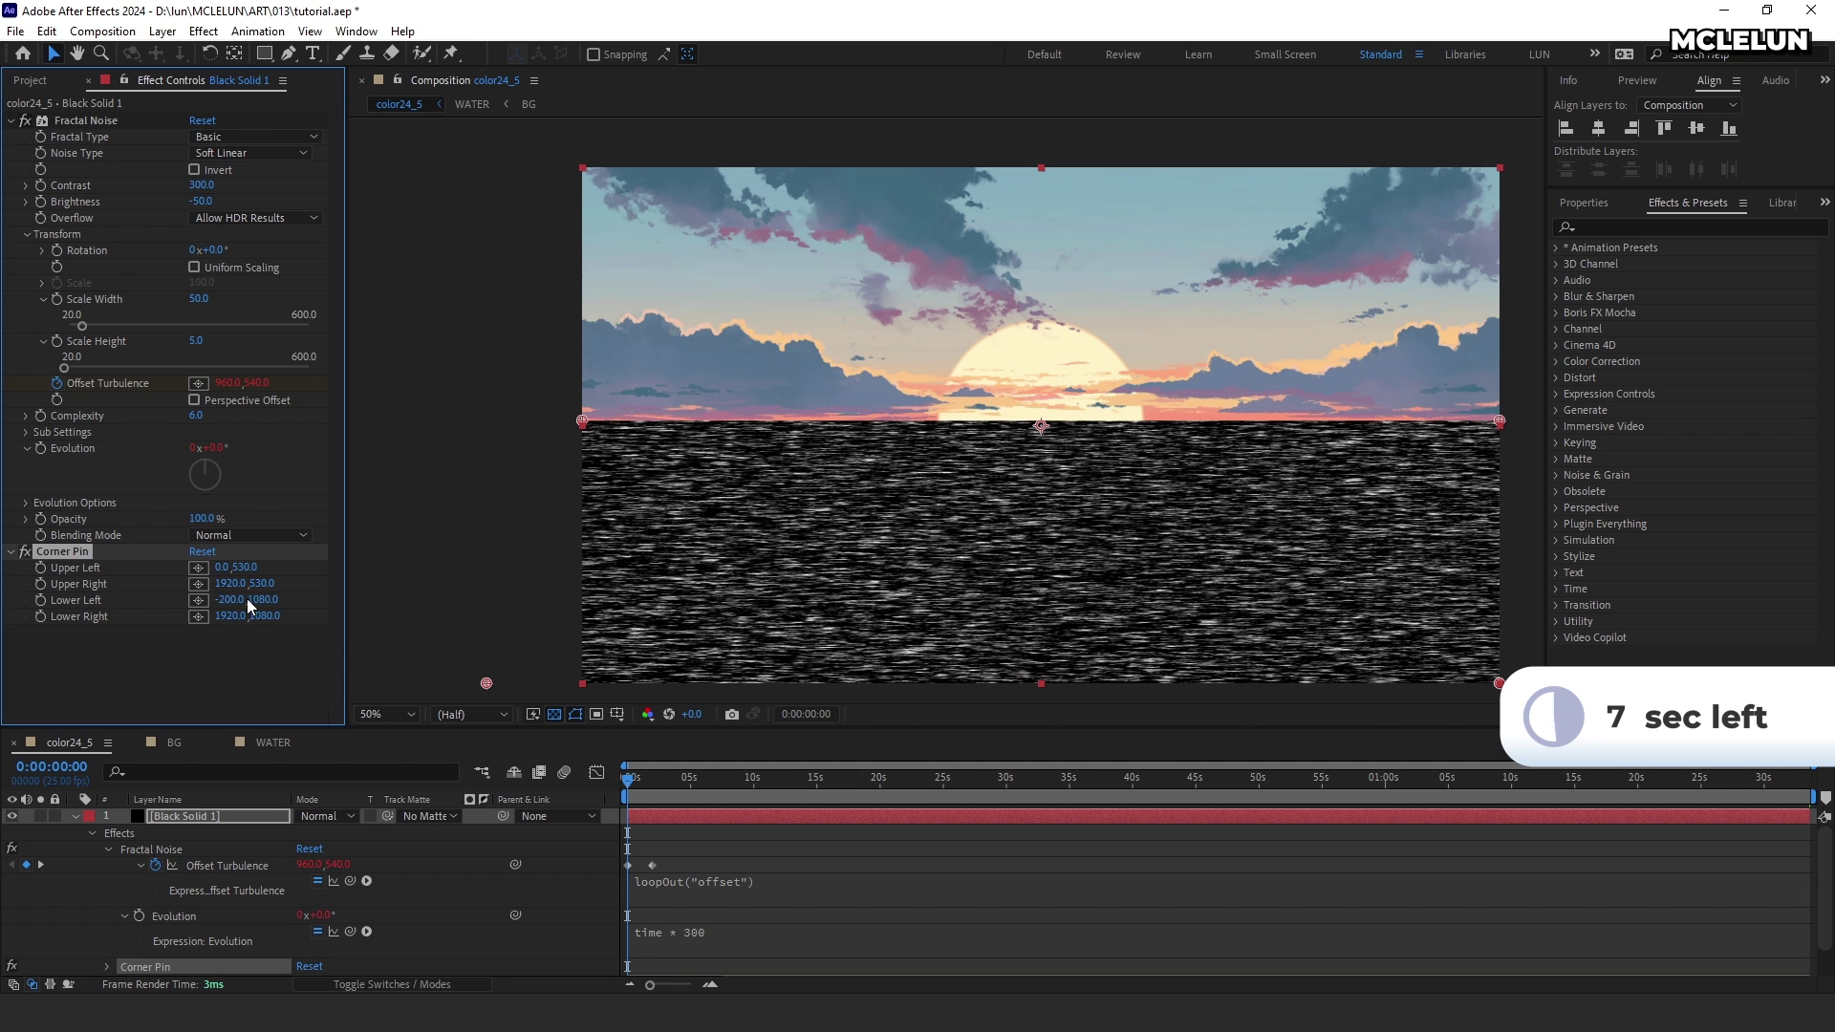
left_click(230, 617)
type("2120")
key("Return")
Step: Drag the bottom corners further outside the frame, toward -484,1100 and 2440,1108
middle_click_drag(920, 564, 852, 499)
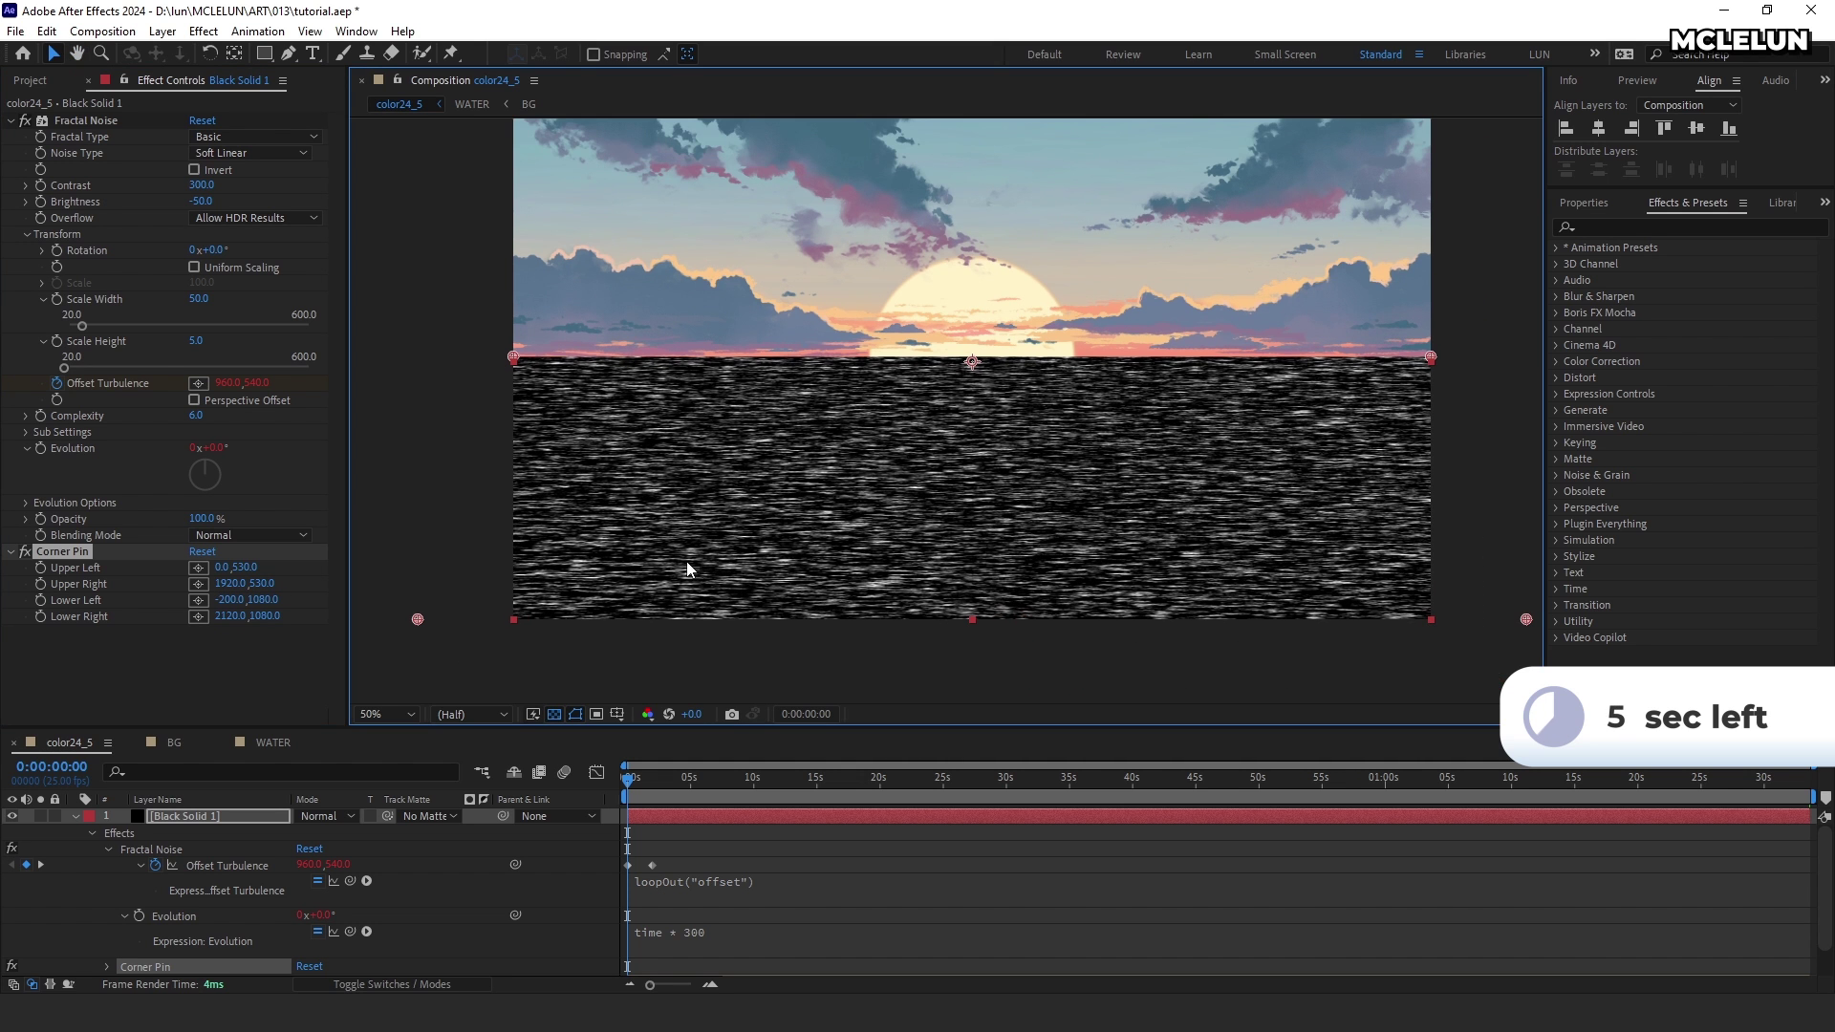
left_click_drag(417, 620, 337, 608)
key("comma")
left_click_drag(1236, 514, 1288, 512)
left_click_drag(638, 508, 613, 518)
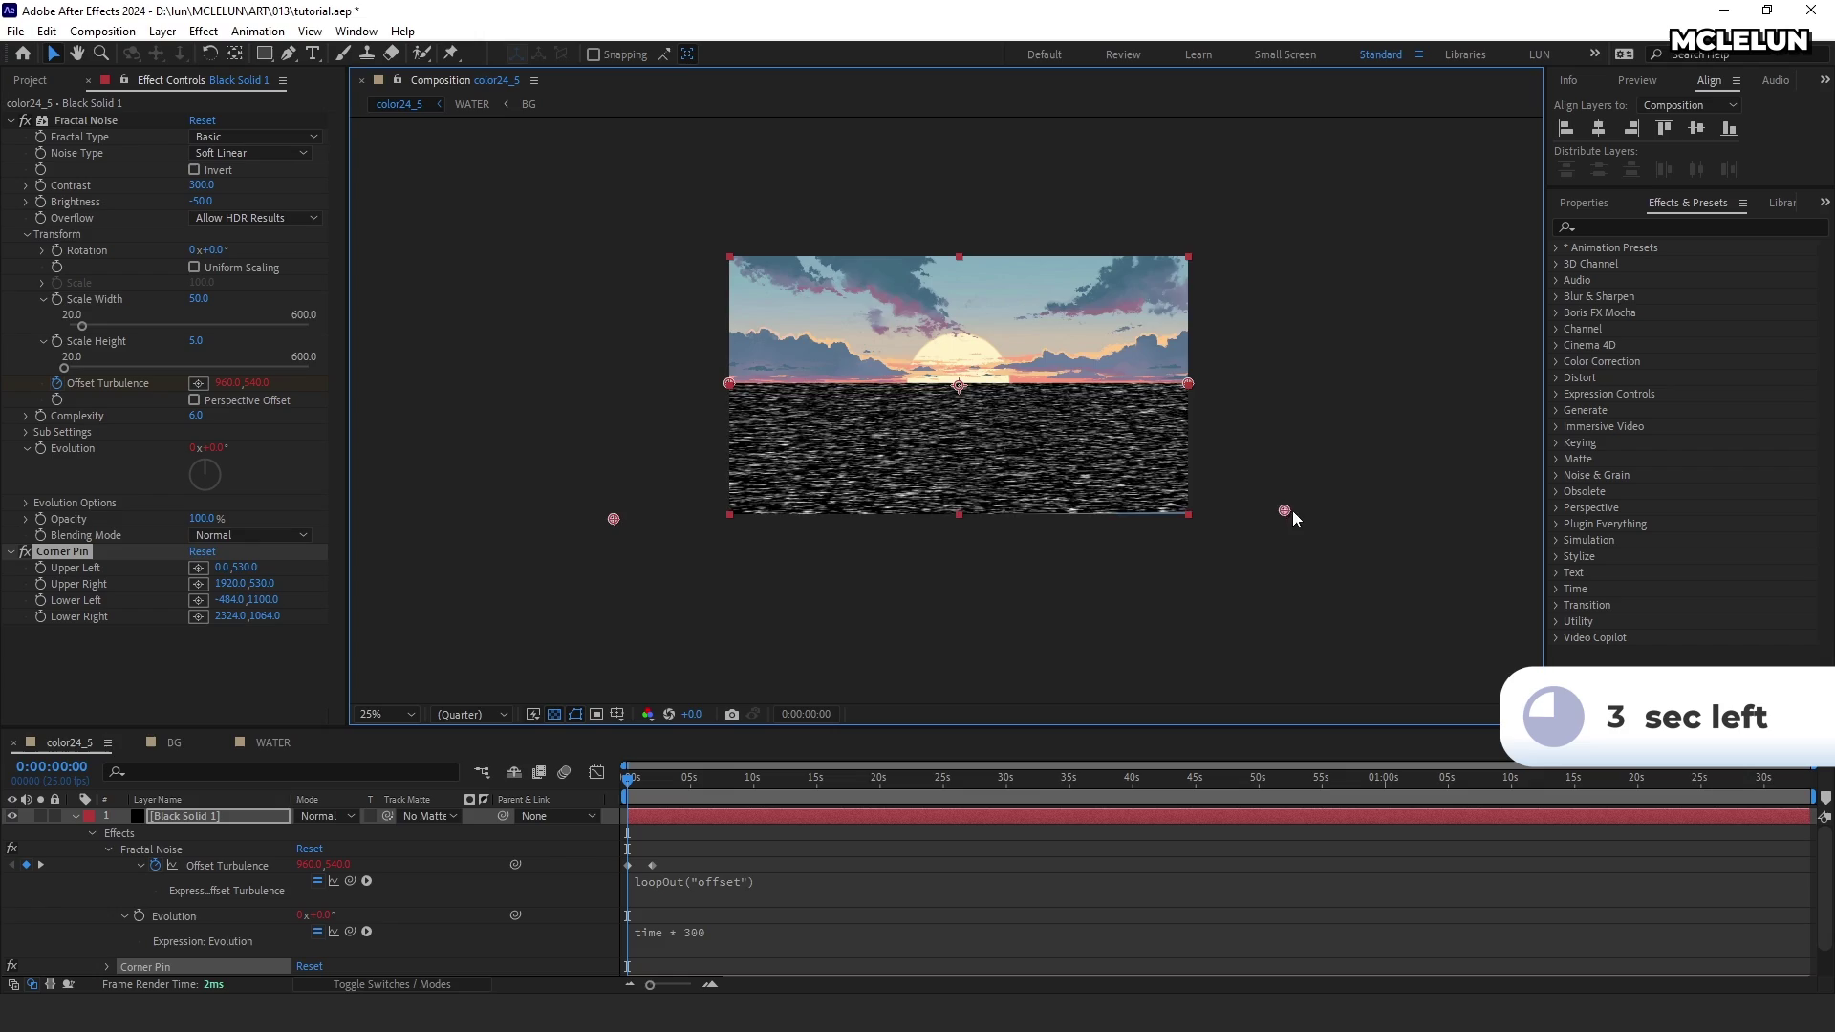
left_click_drag(1288, 512, 1312, 520)
key("period")
Step: Preview the corner-pinned noise animation, then hide the noise layer
left_click_drag(663, 784, 696, 783)
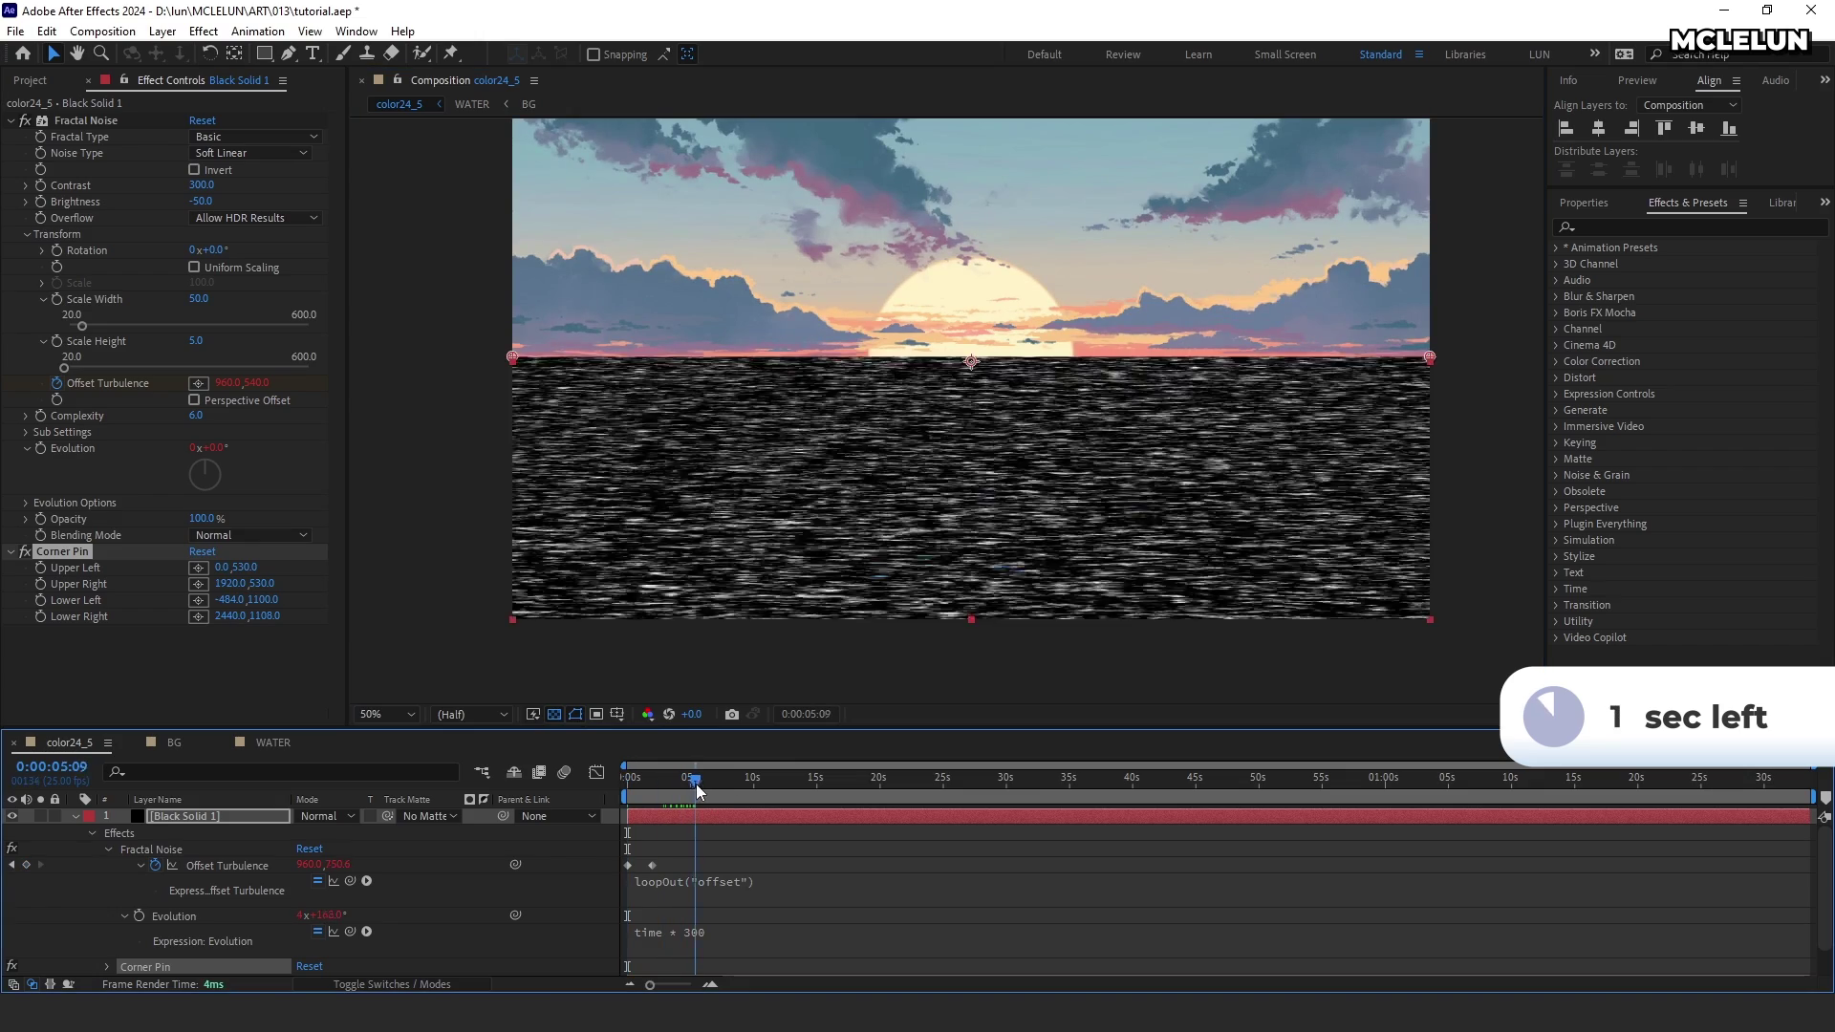
key("space")
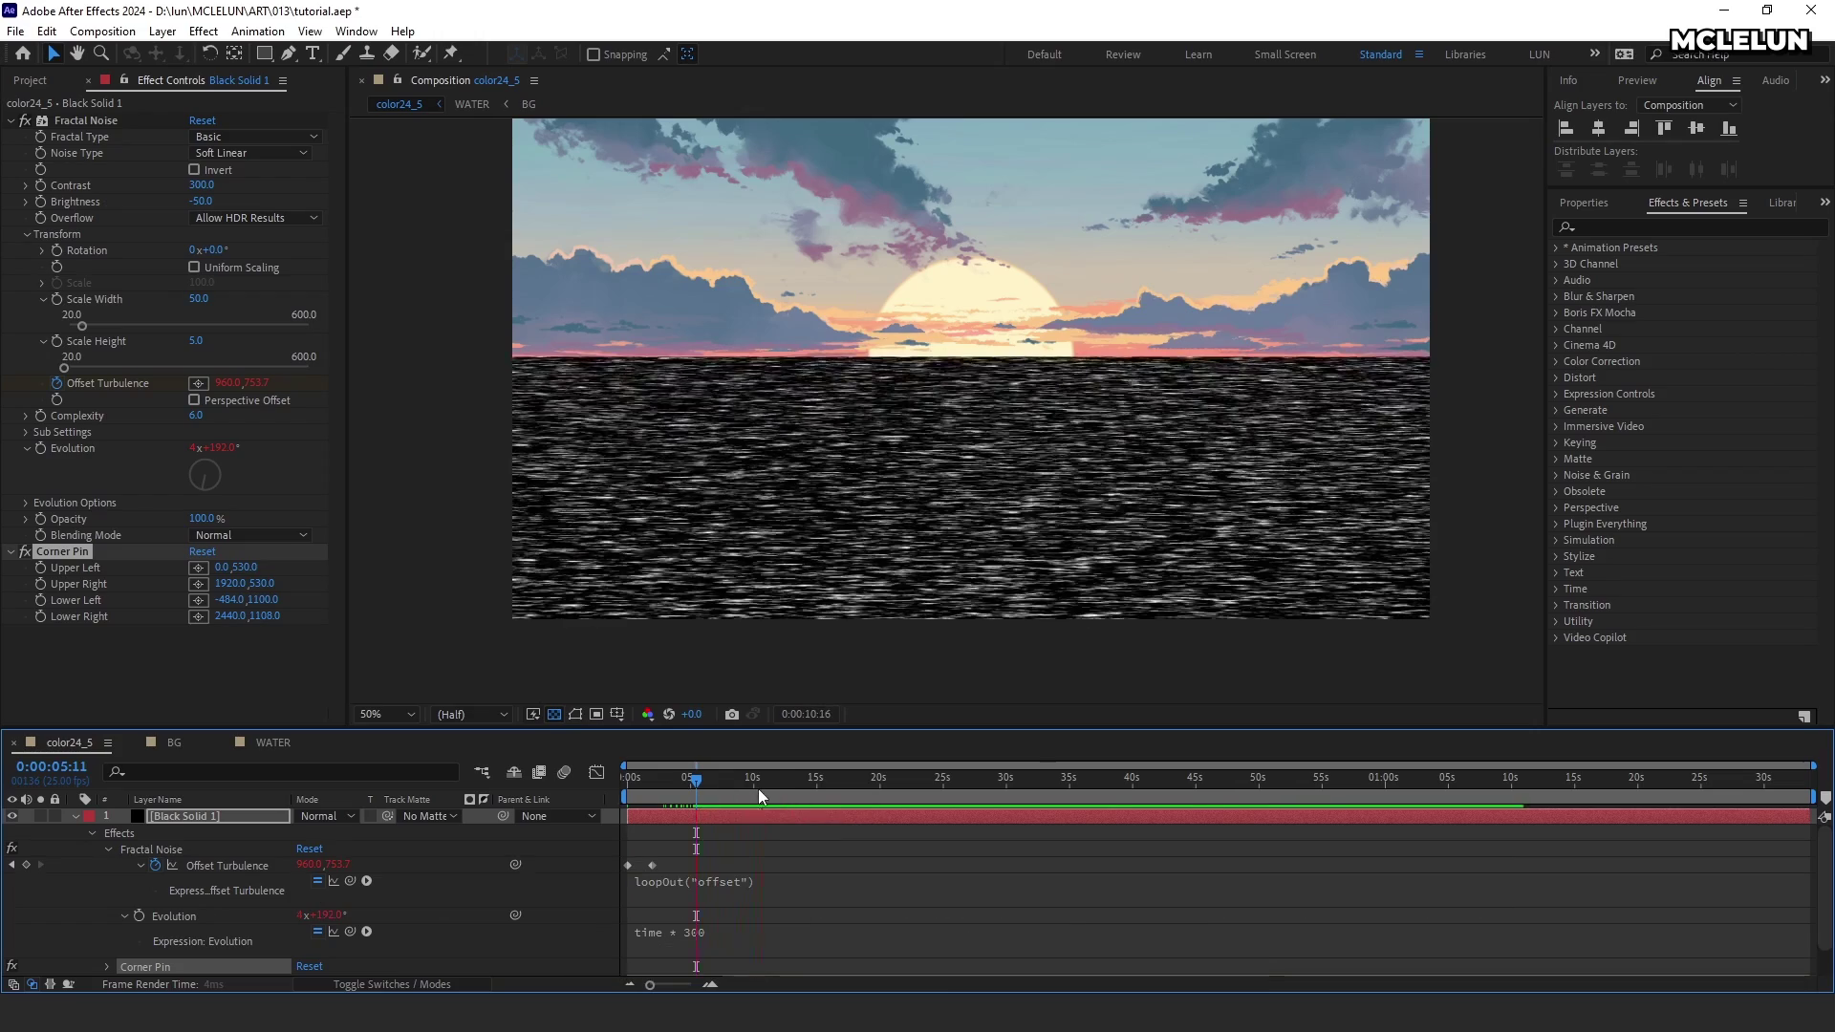
left_click(628, 779)
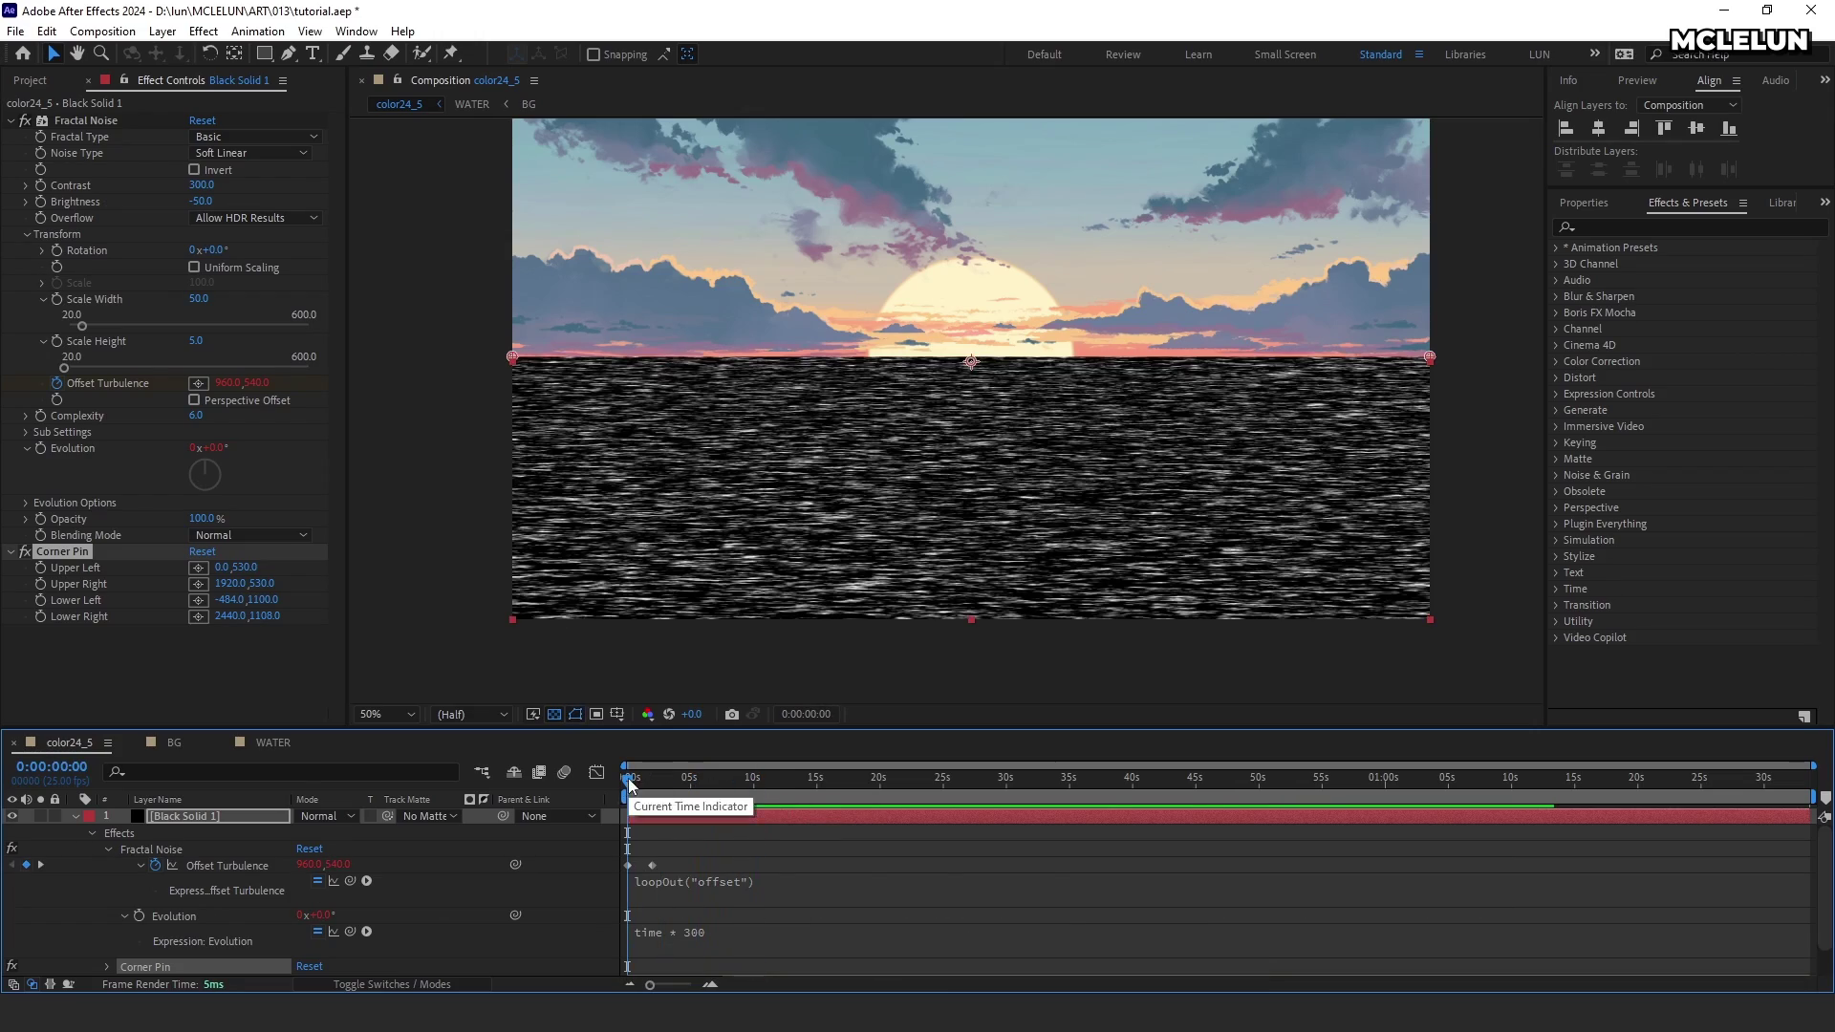
left_click(13, 816)
key("u")
Step: Rename the noise layer to NOISE
right_click(182, 818)
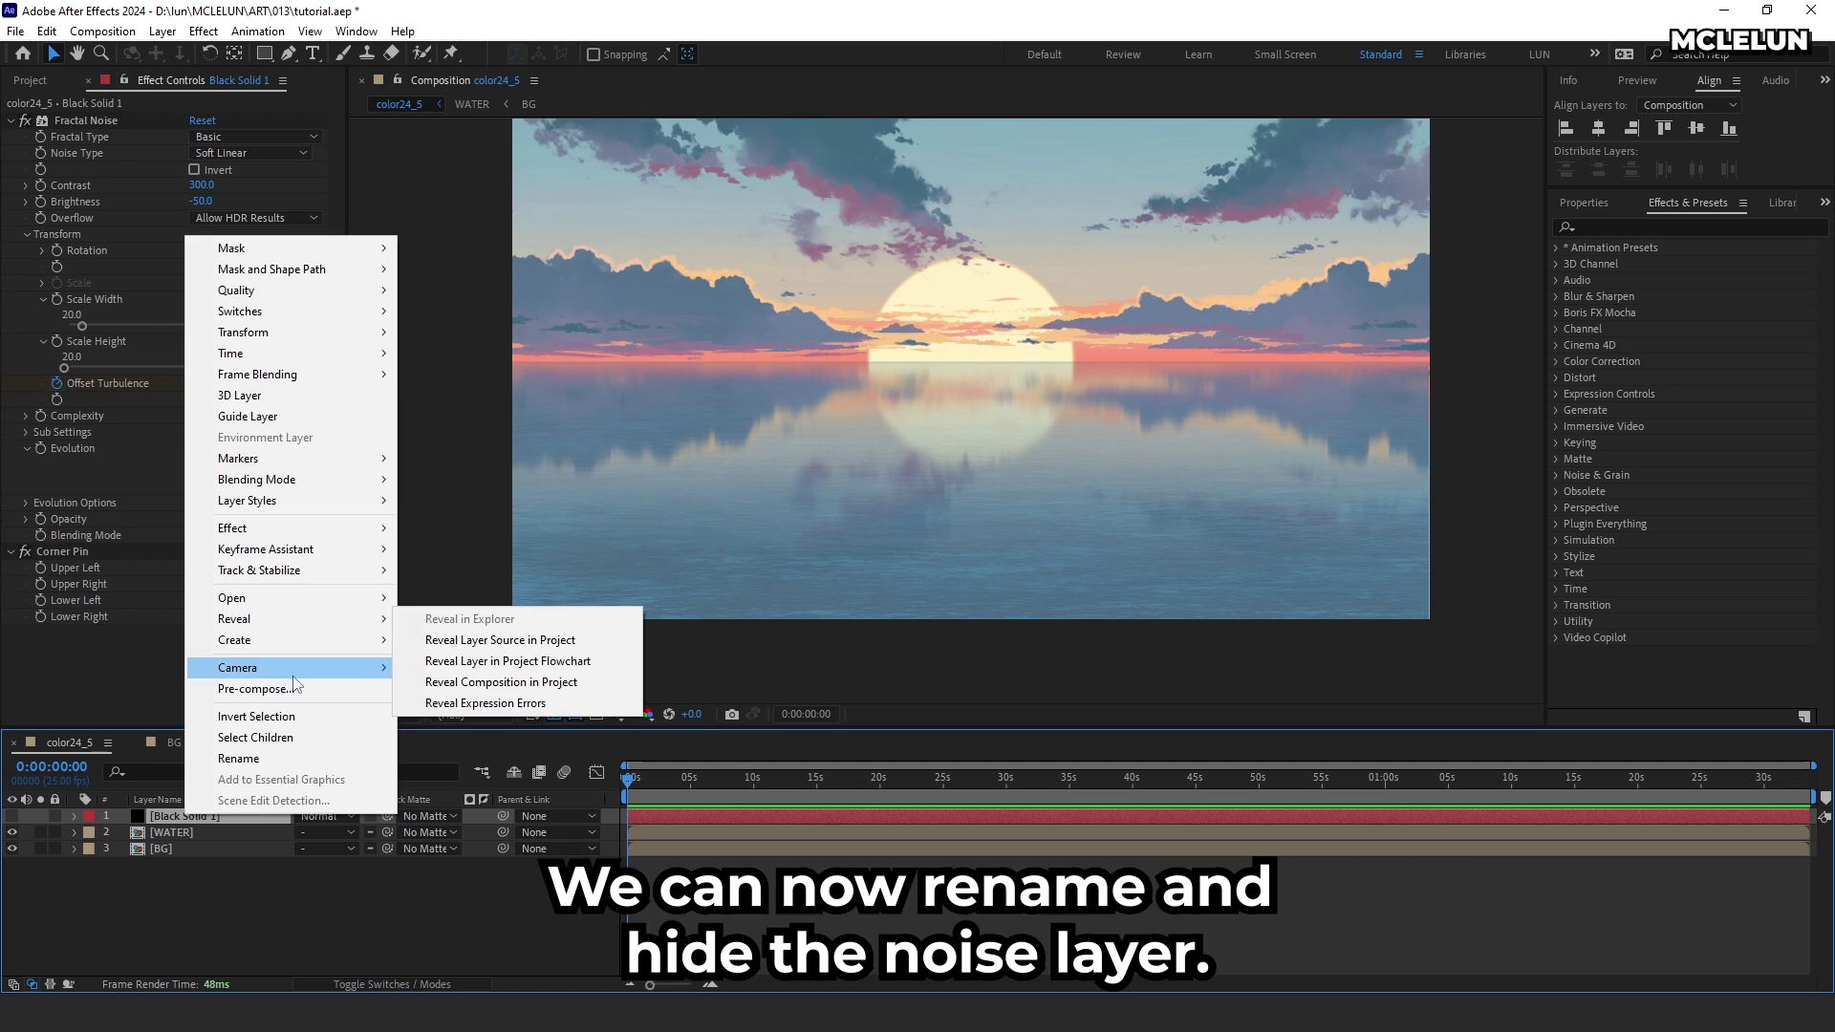
left_click(258, 759)
type("NOISE")
key("Return")
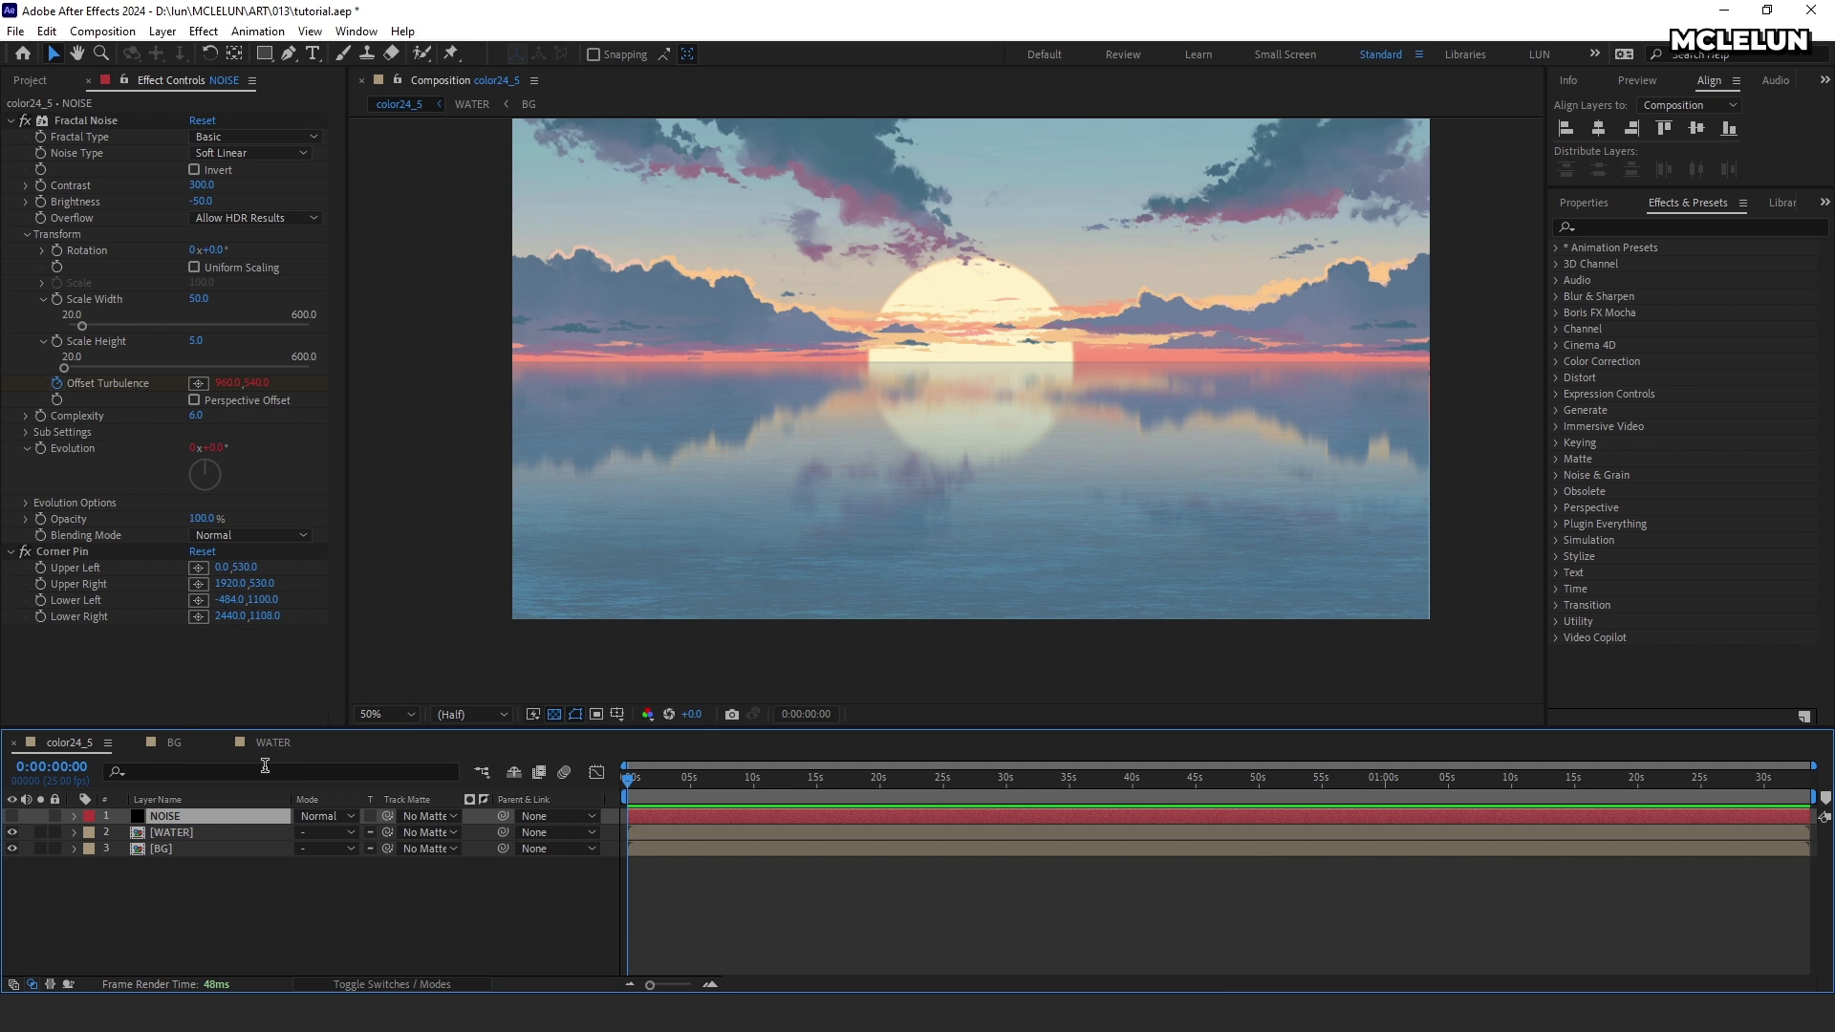
left_click(163, 30)
Step: Create a new adjustment layer and place it beneath NOISE
mouse_move(184, 54)
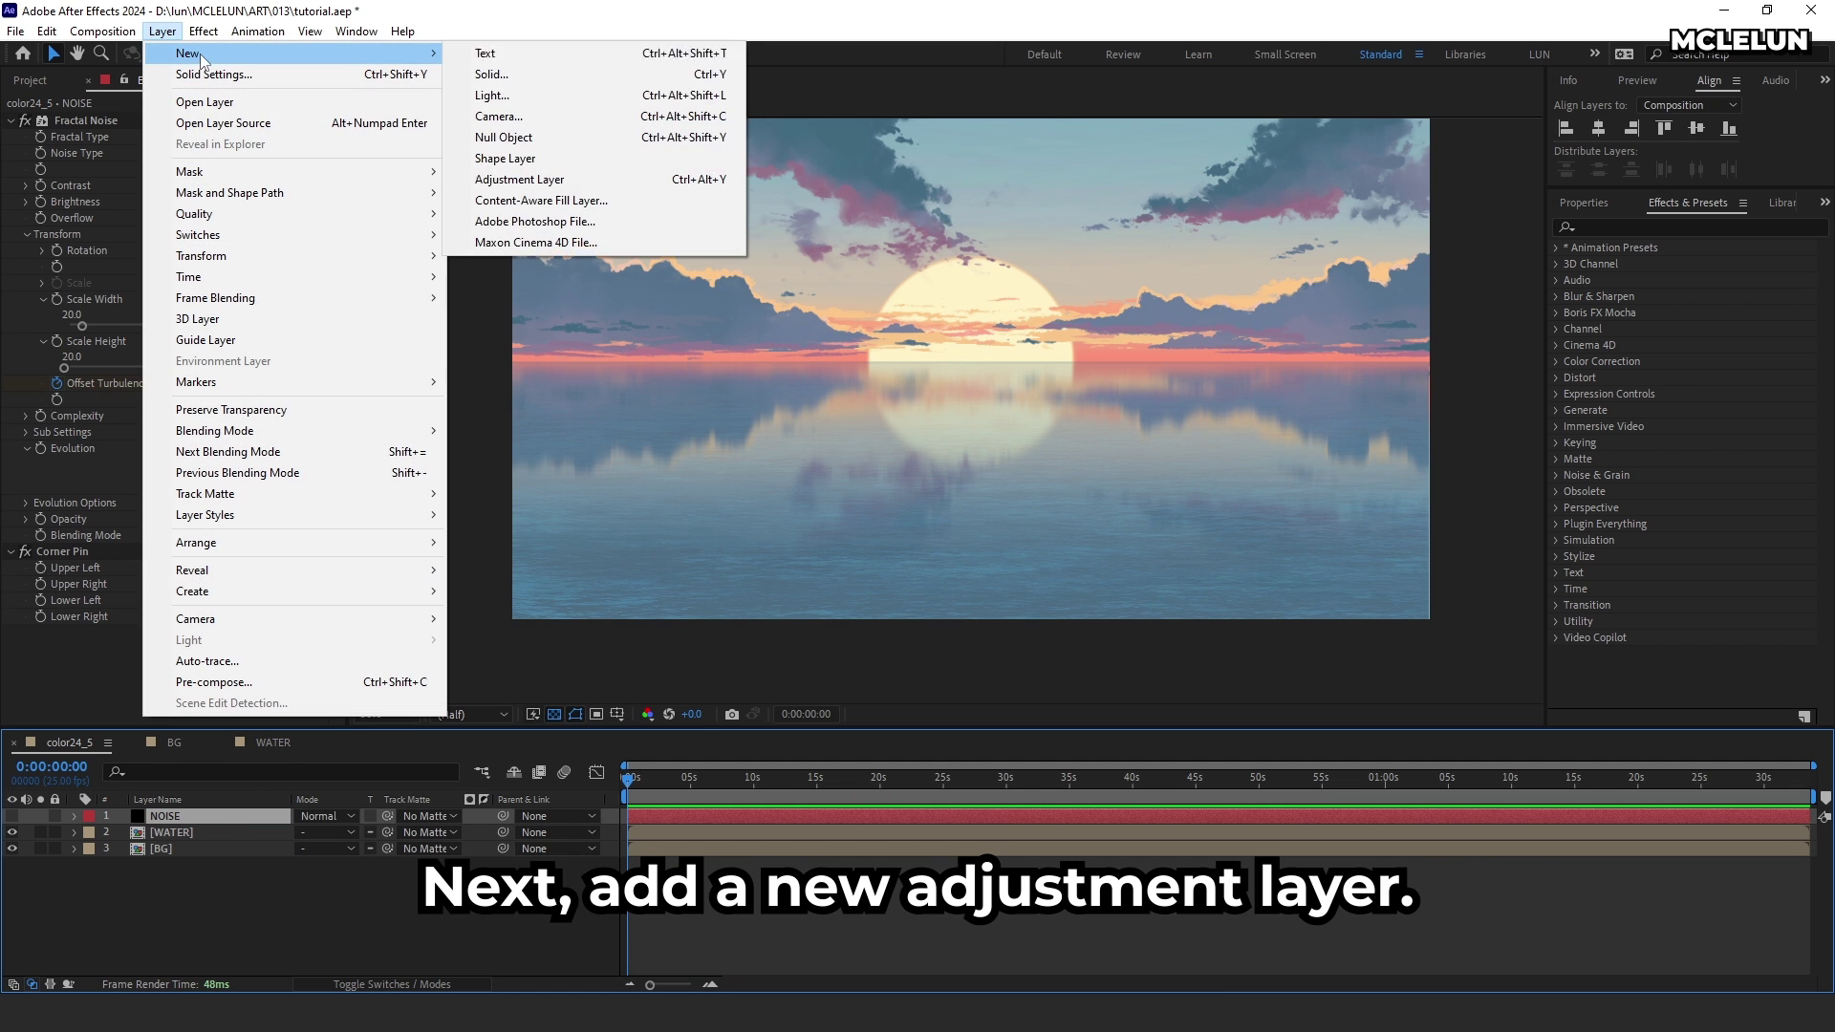
left_click(497, 176)
left_click_drag(214, 815, 214, 838)
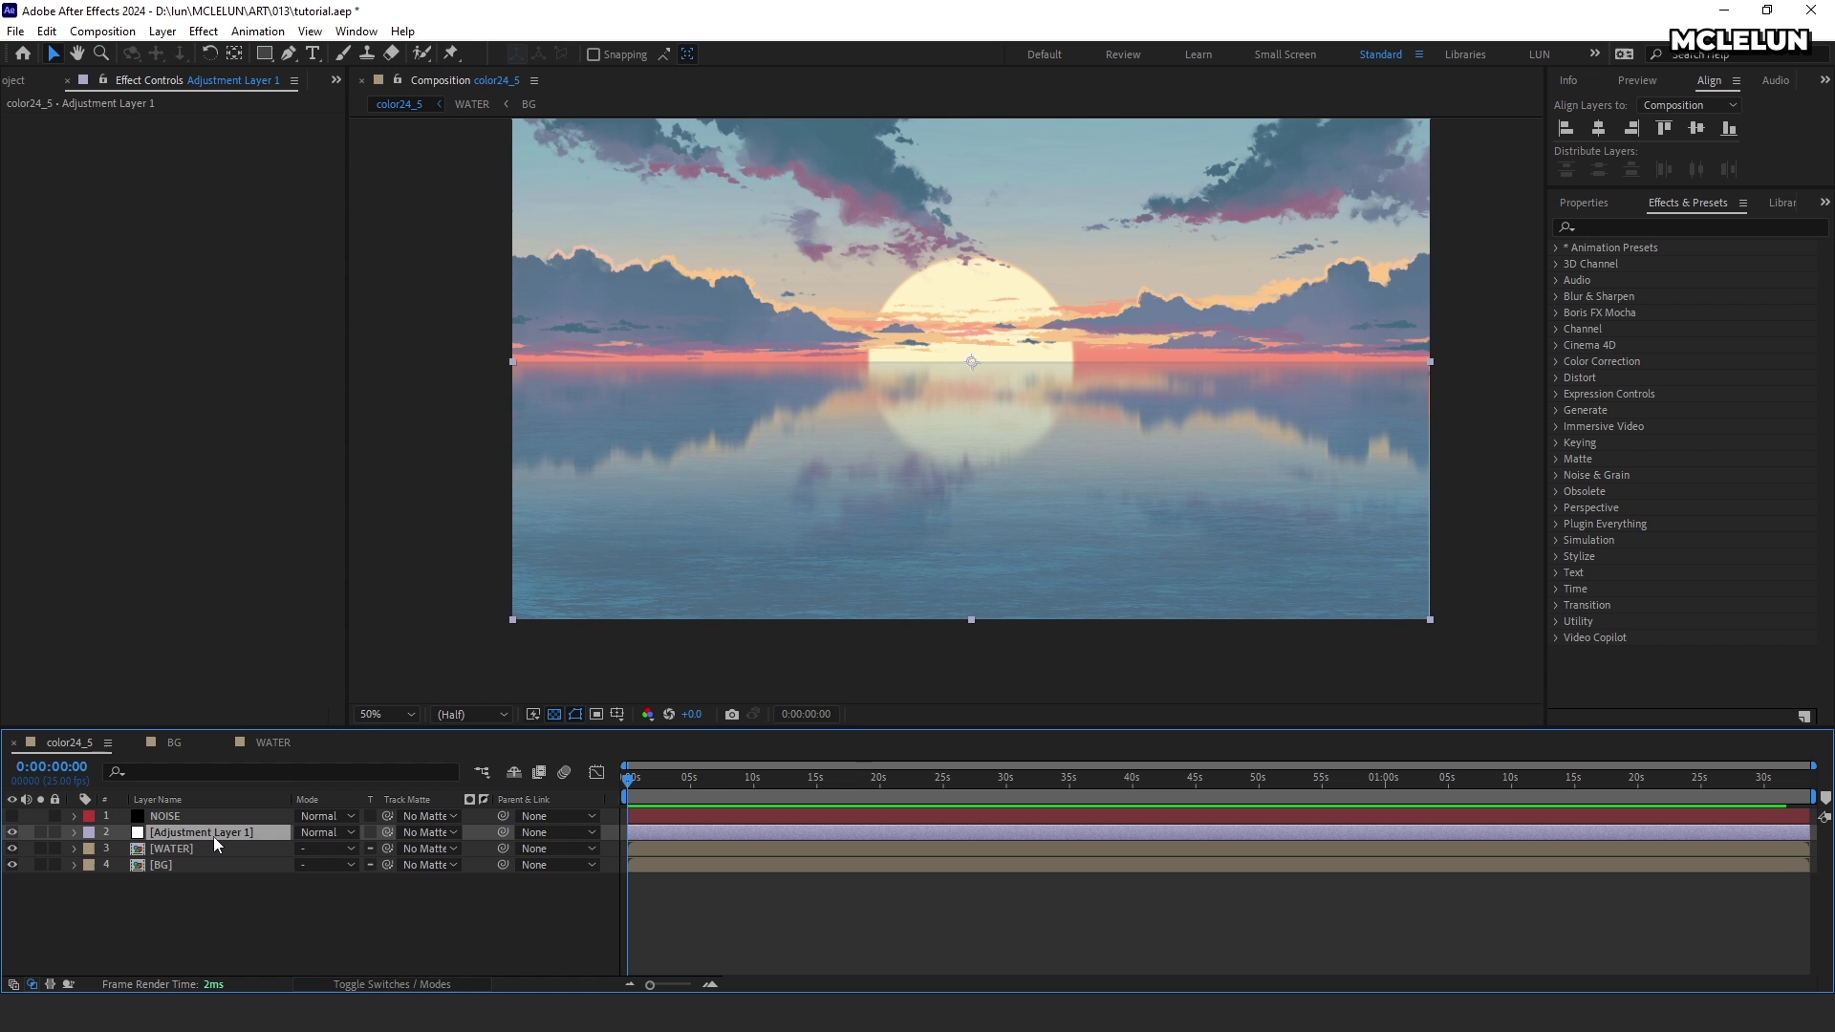
Step: Apply Displacement Map with Map Layer set to NOISE and source Effects & Masks
left_click(203, 31)
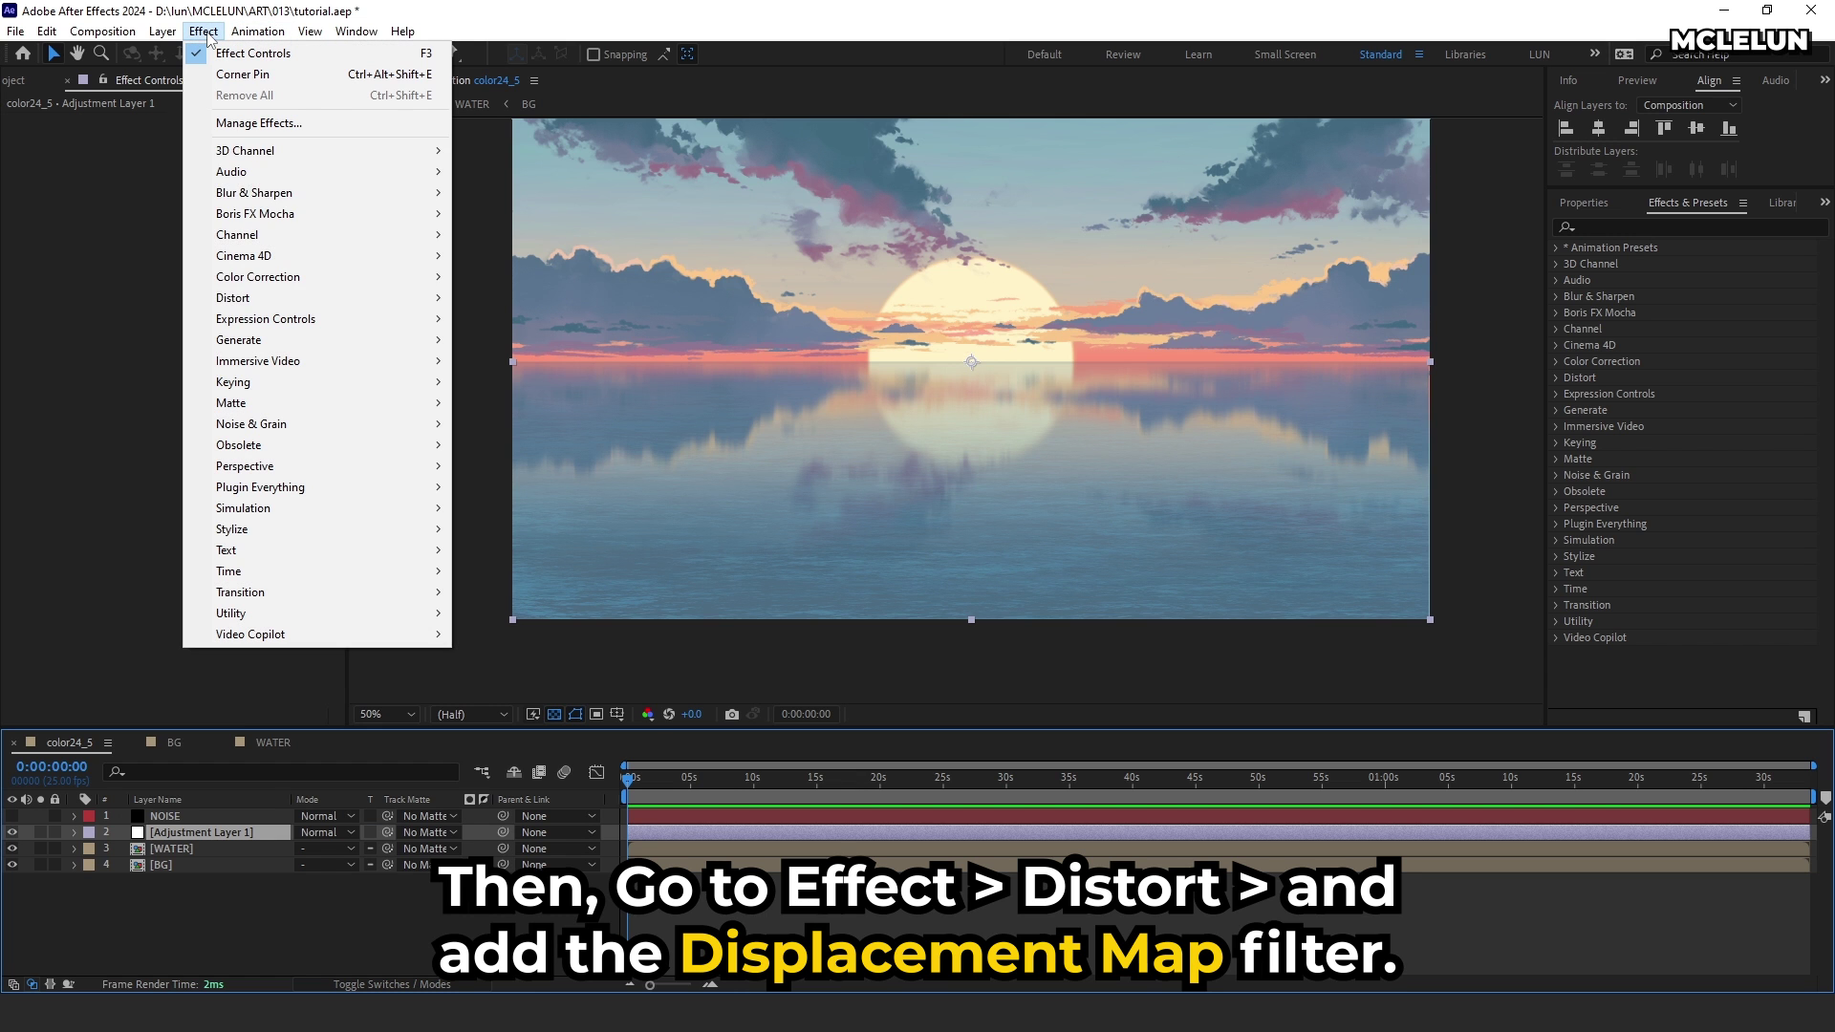
mouse_move(278, 297)
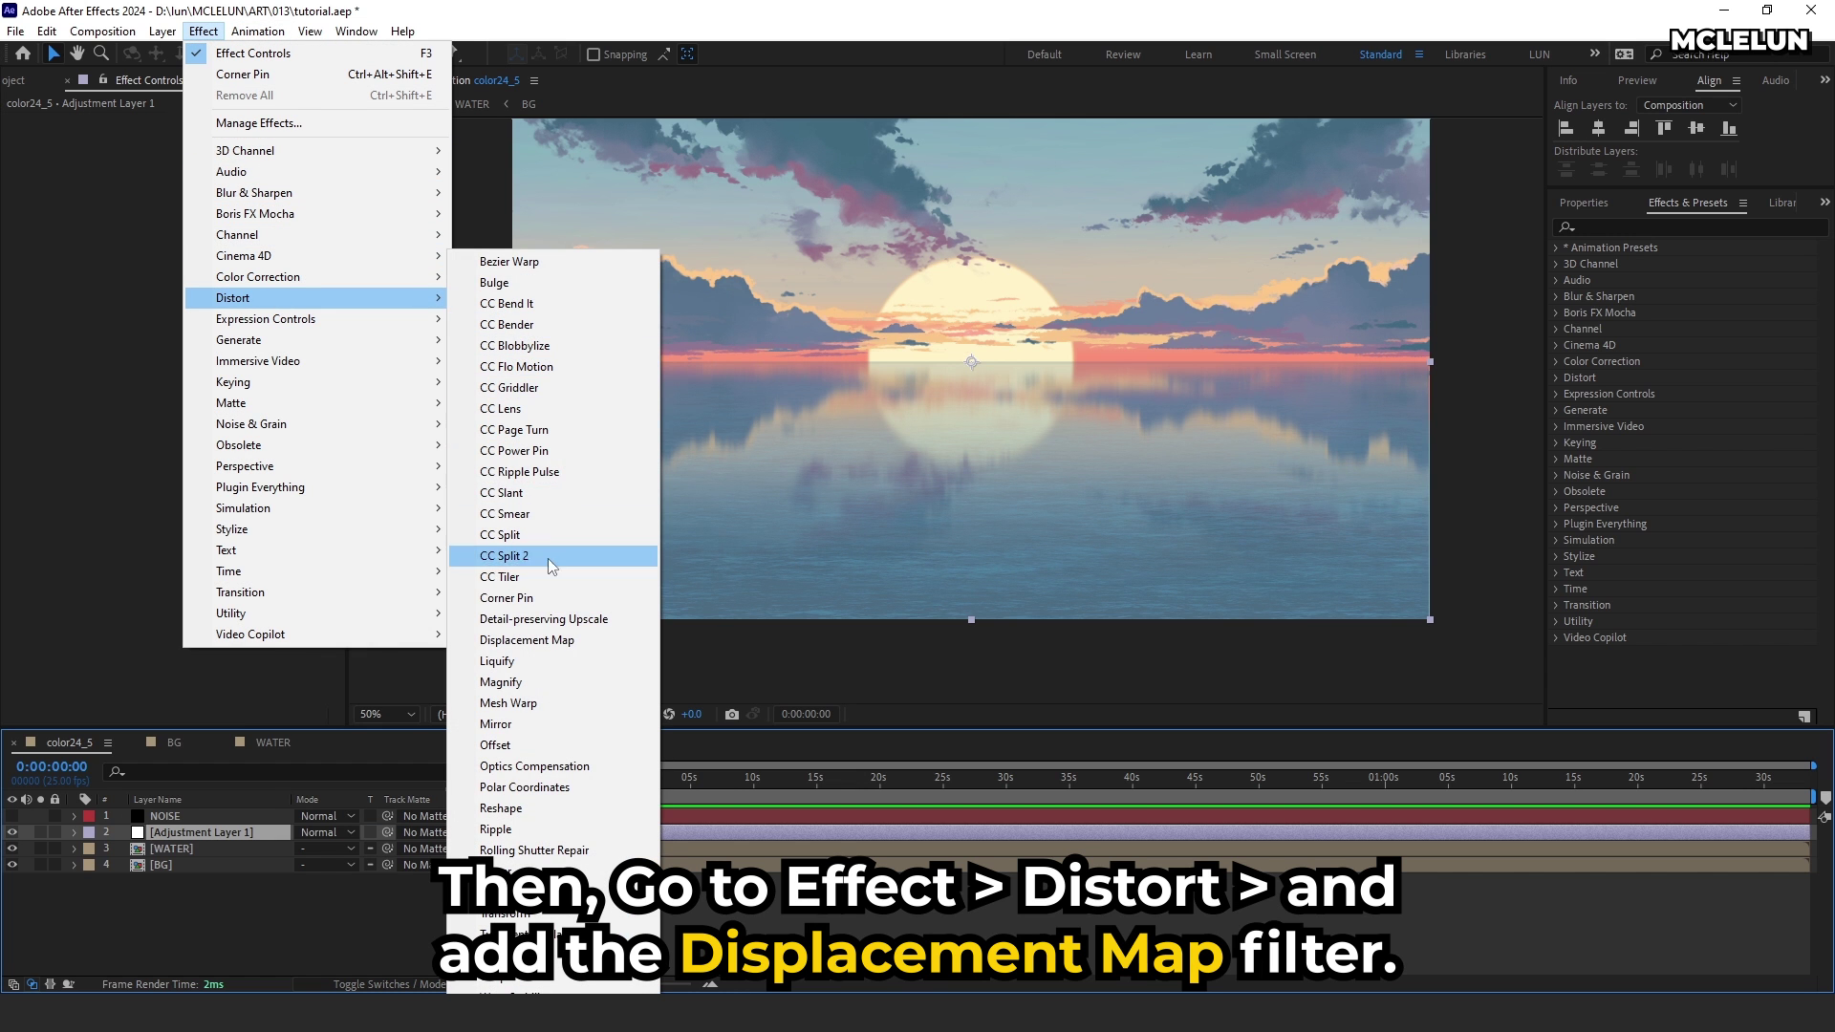
left_click(550, 642)
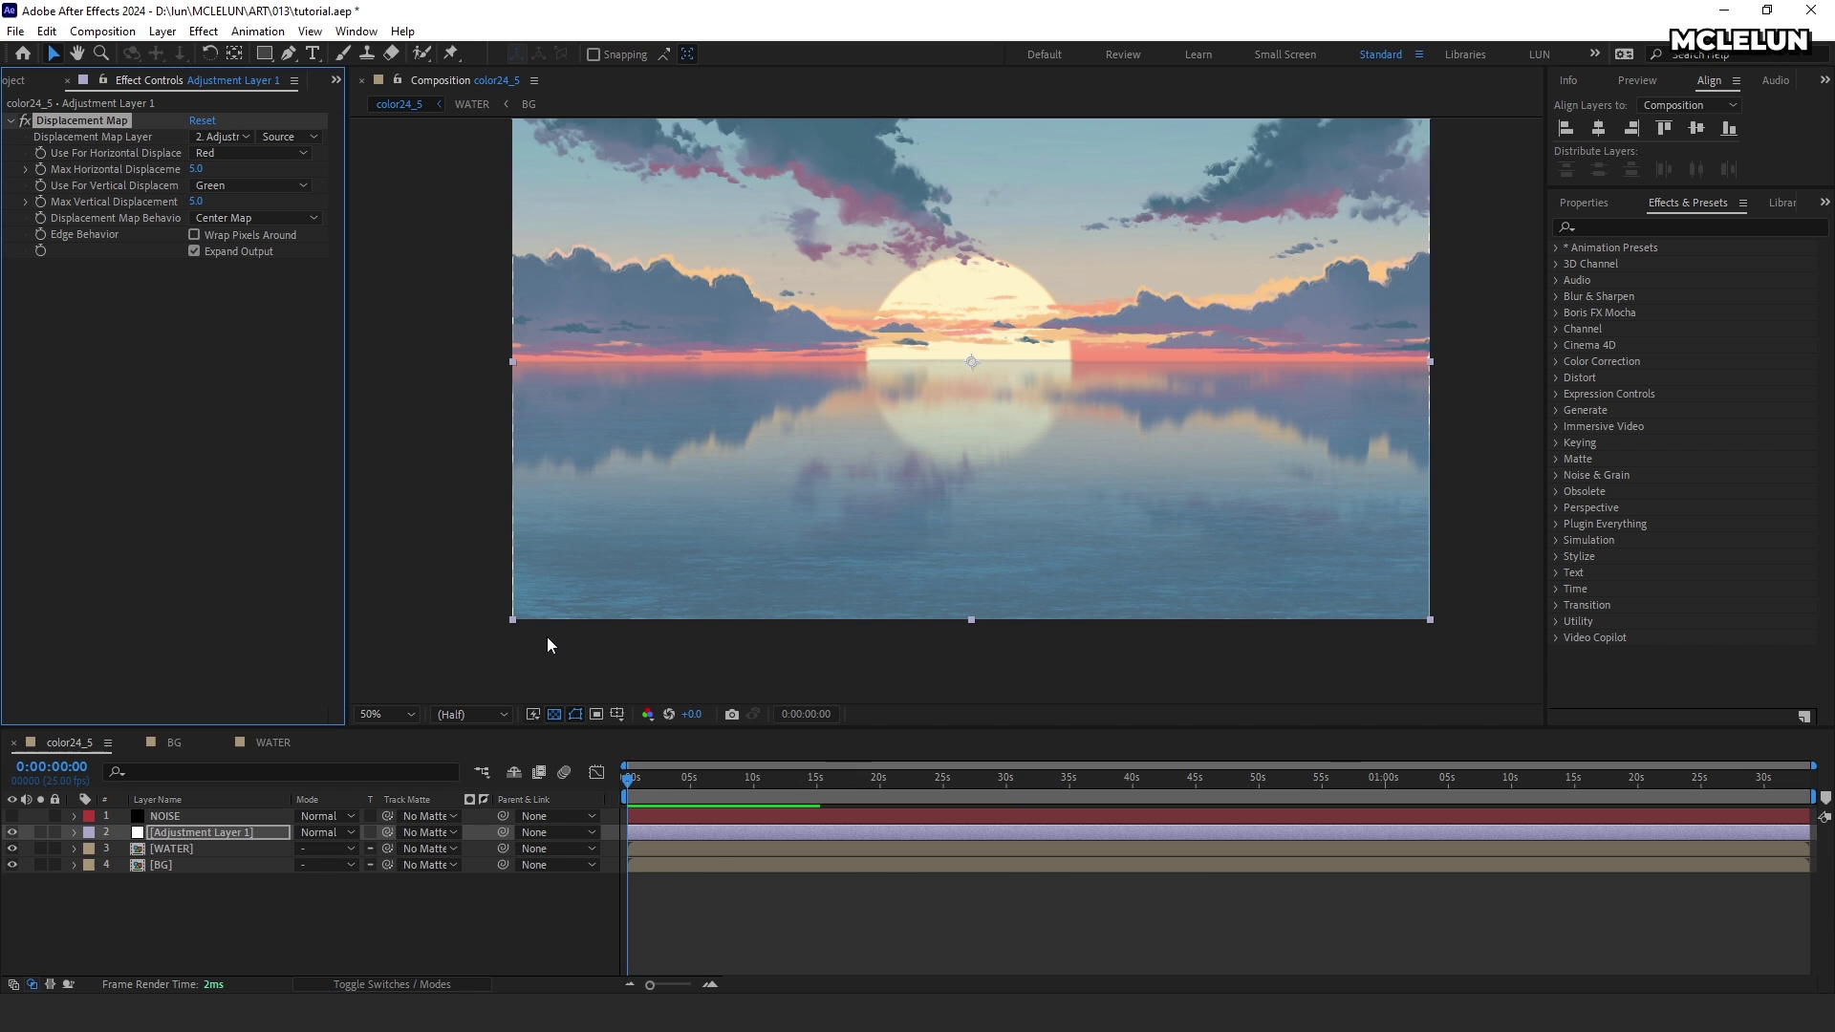
left_click(218, 139)
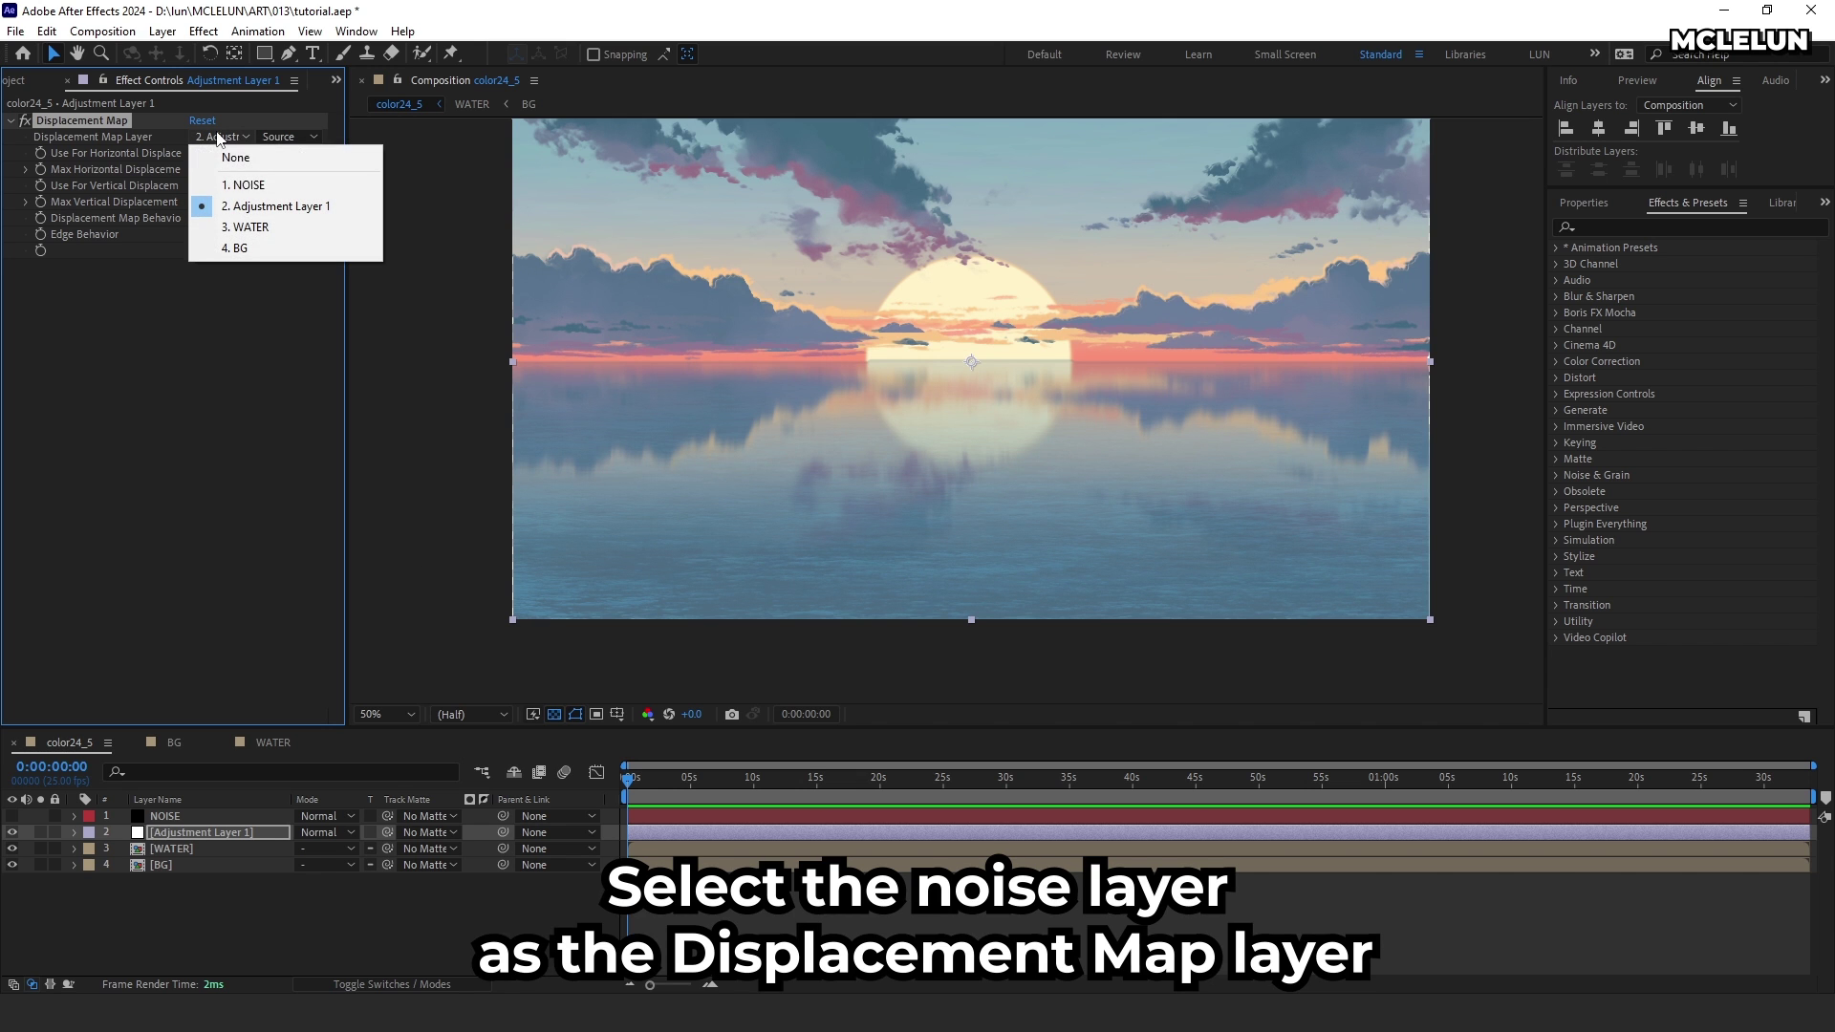
left_click(255, 182)
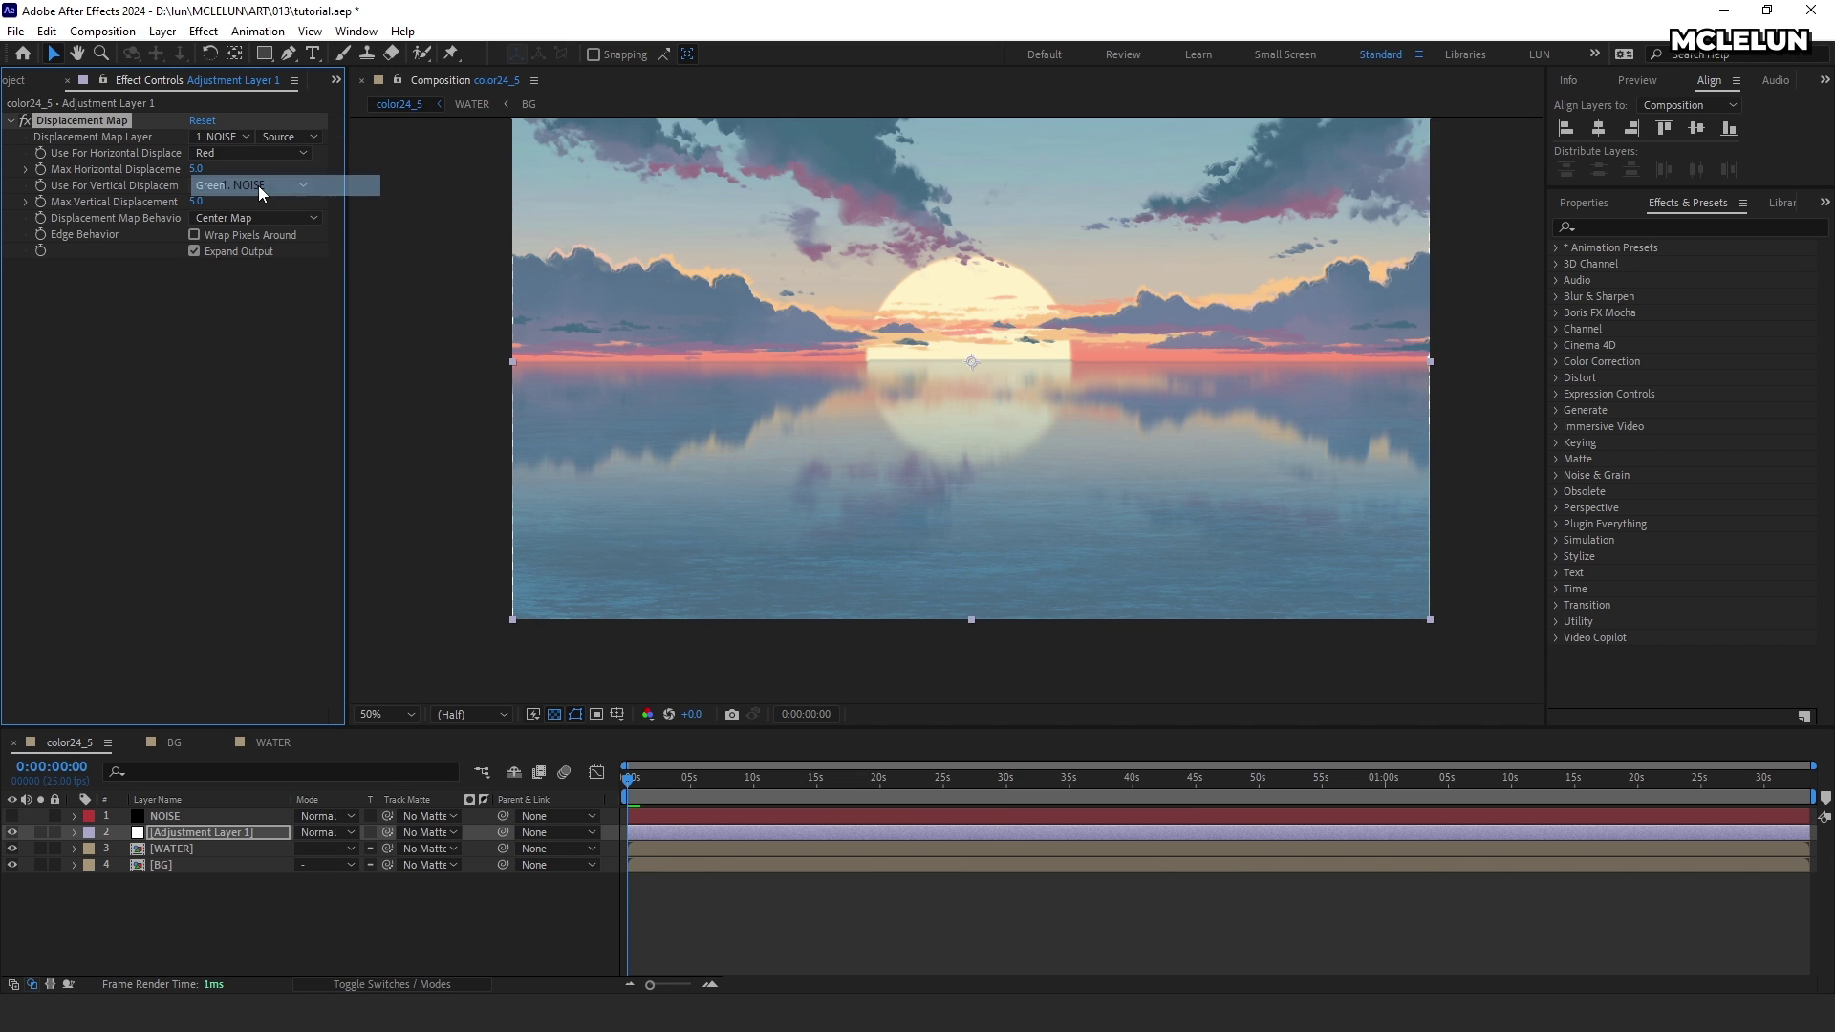
left_click(287, 137)
left_click(363, 201)
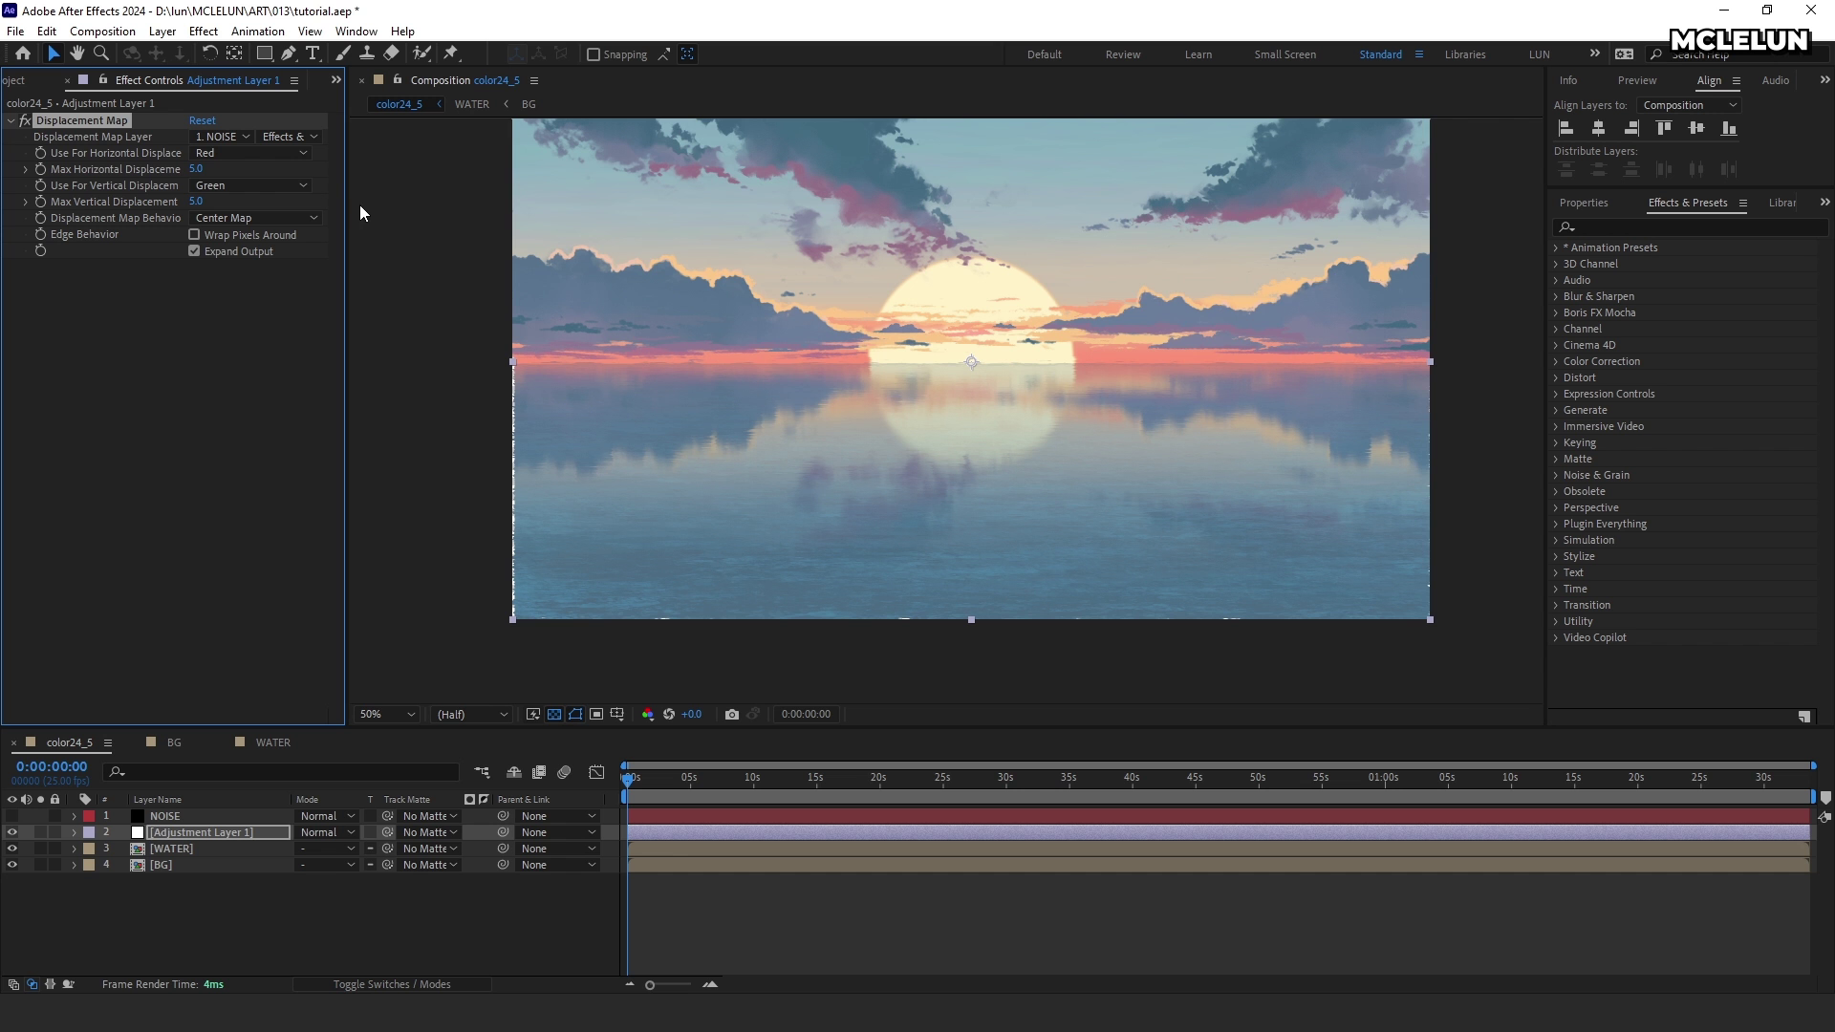
scroll(732, 446, "up", 2)
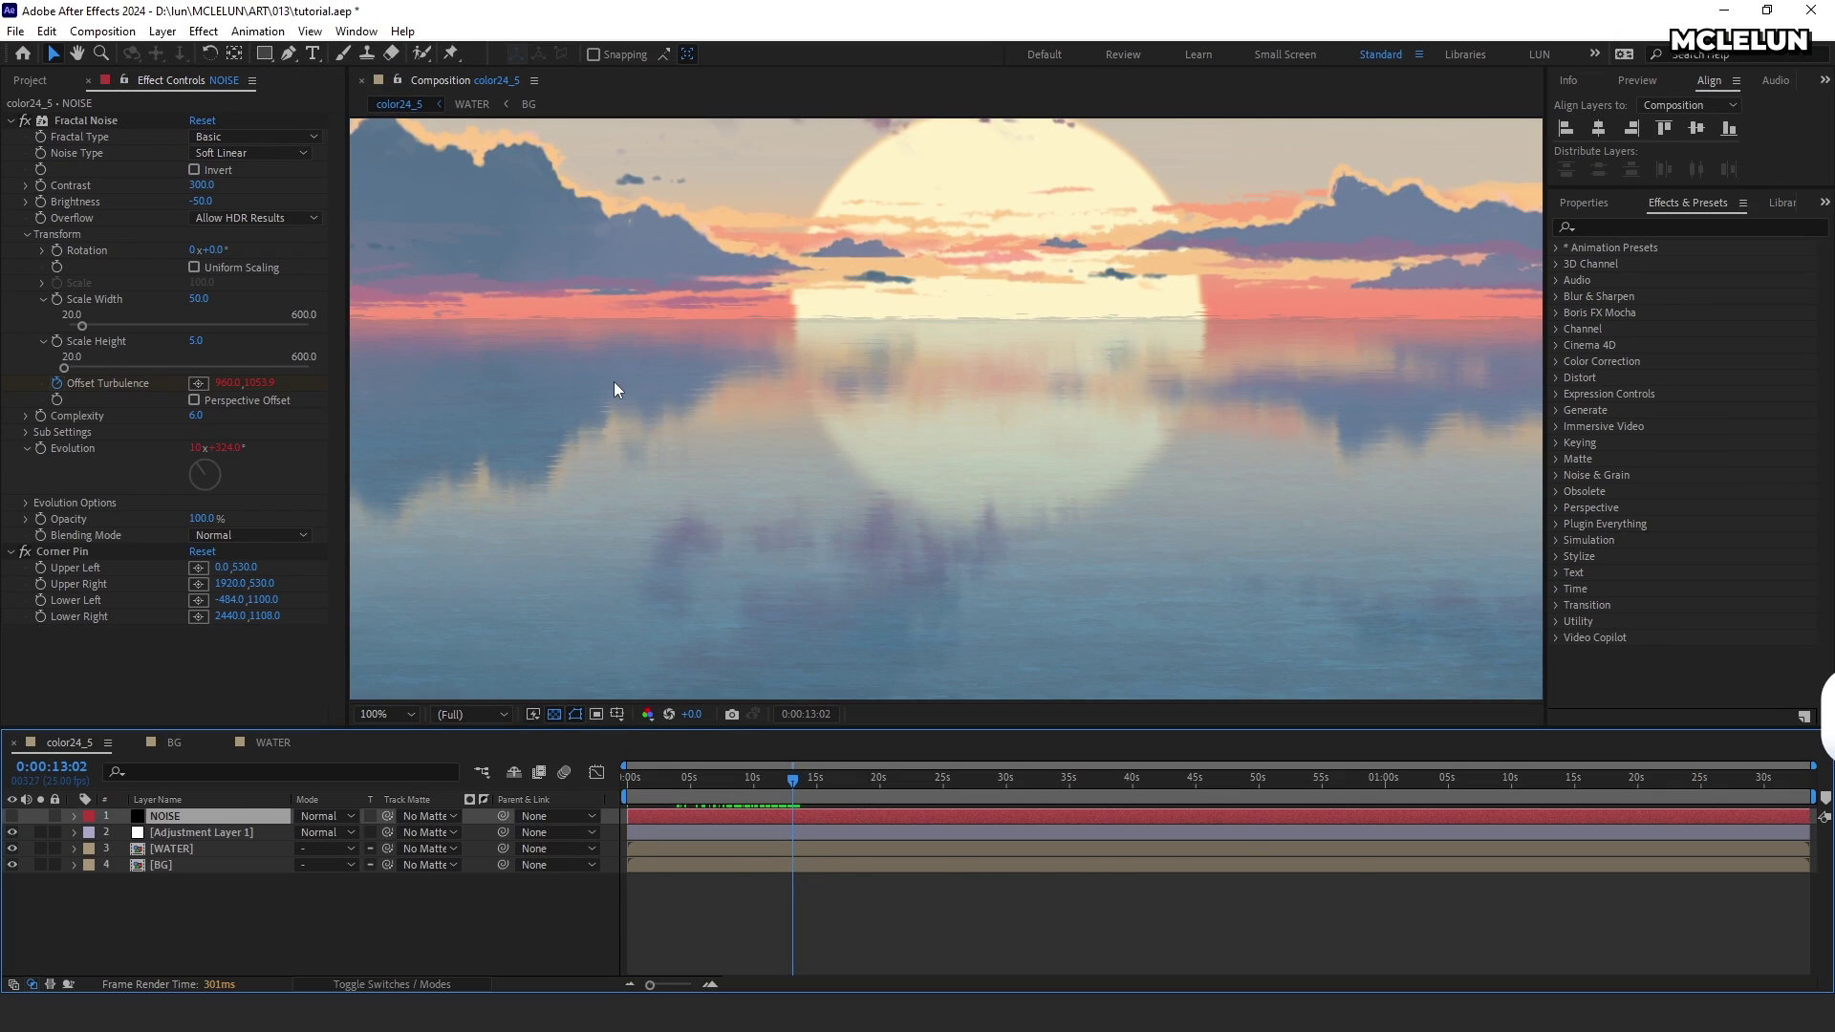
Step: Lower the NOISE Corner Pin top corners to a height of 545
left_click(62, 551)
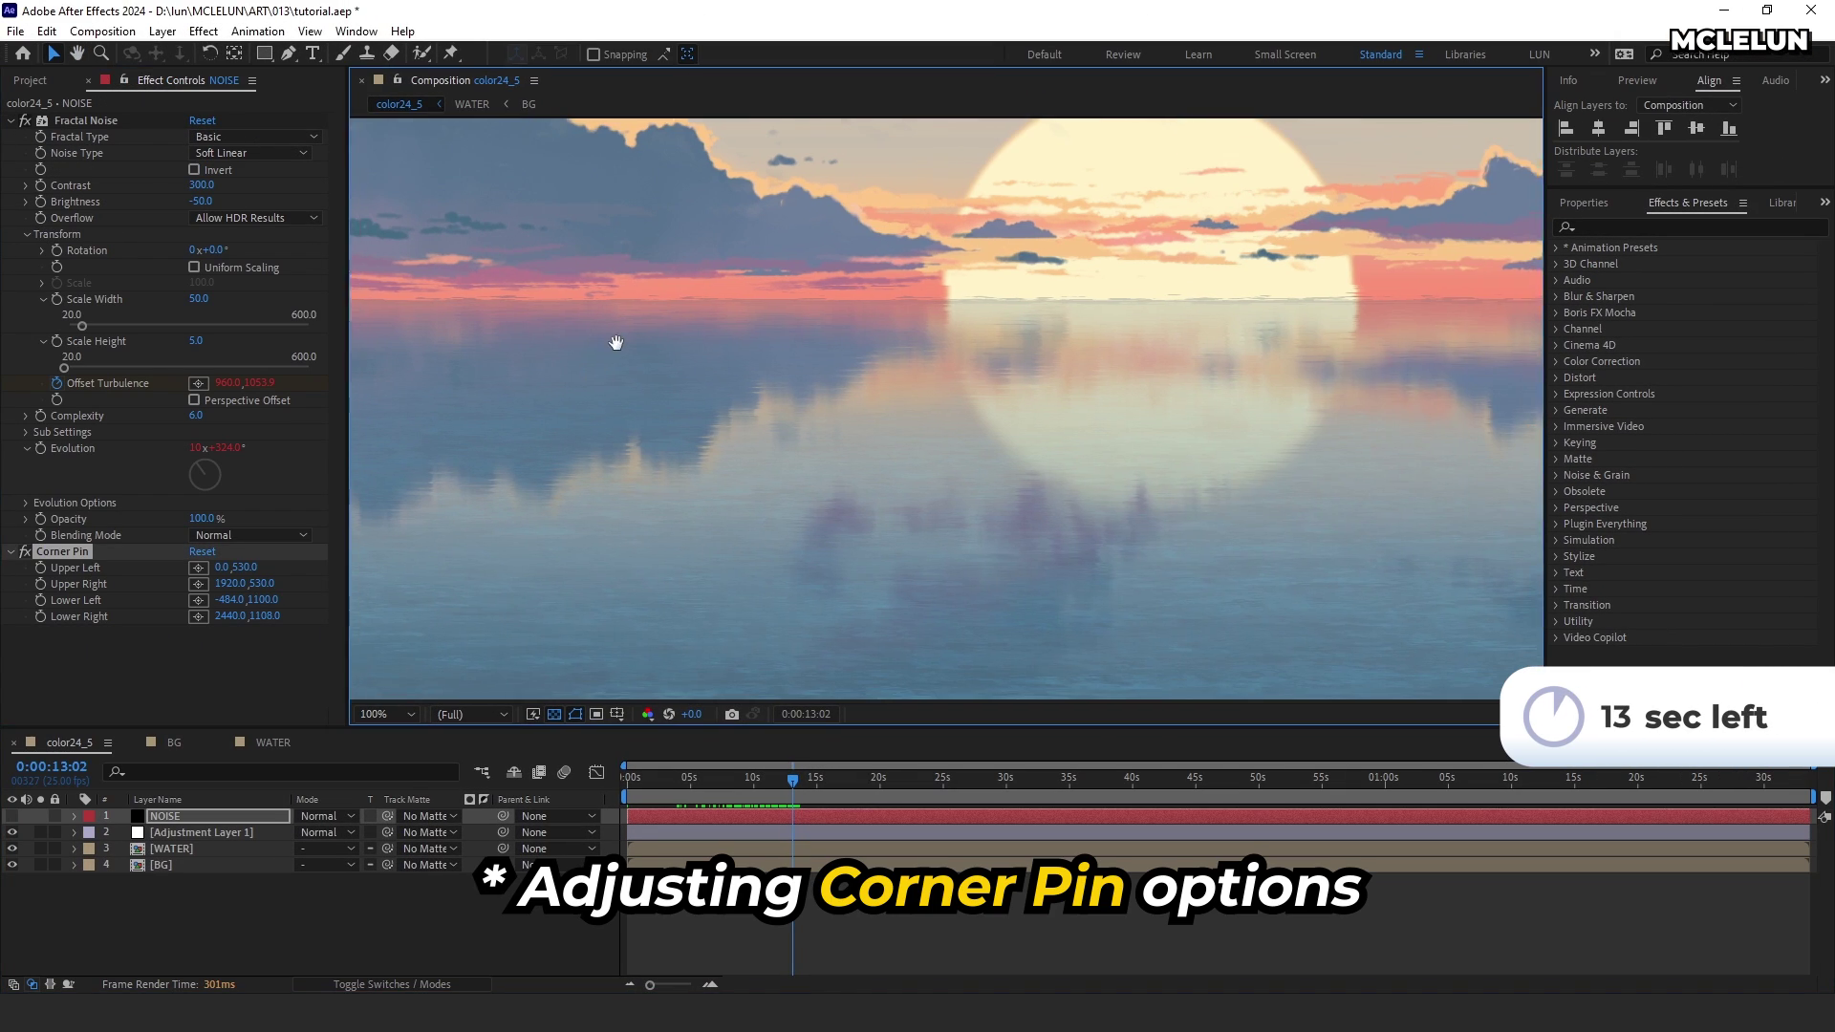
left_click_drag(244, 567, 277, 571)
left_click(262, 583)
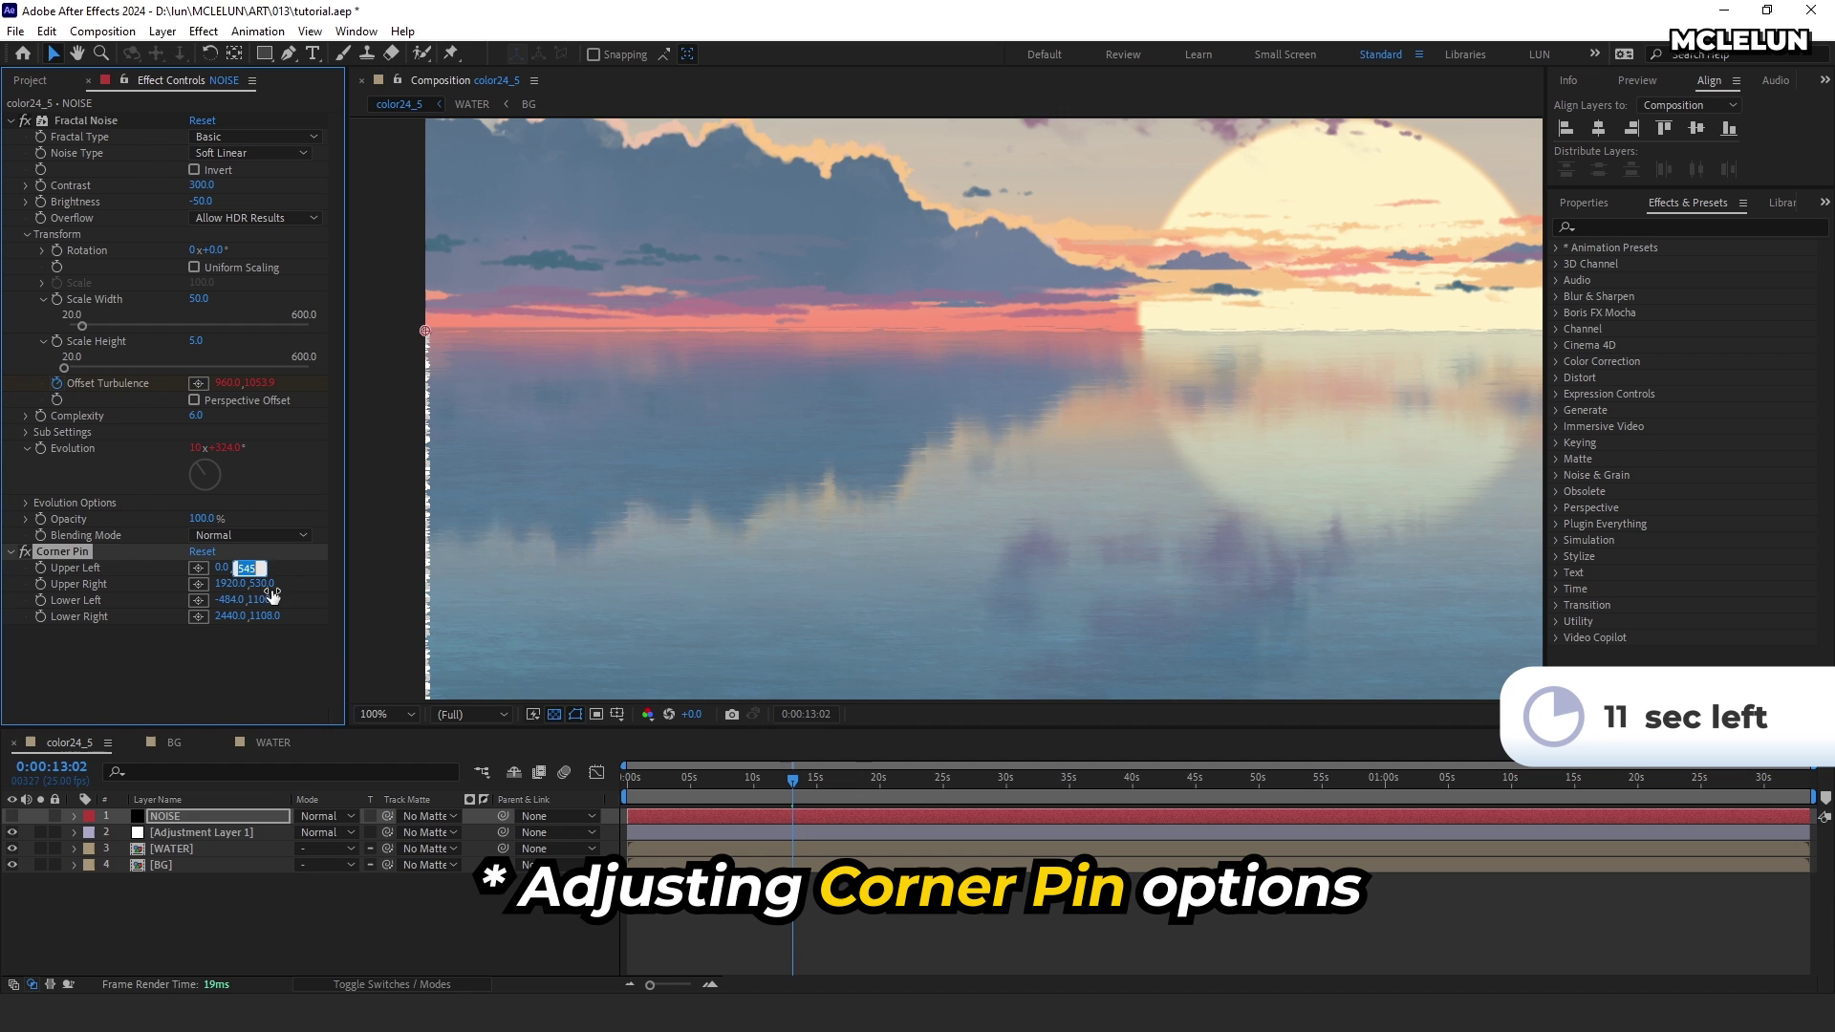
type("545")
key("Return")
left_click(723, 777)
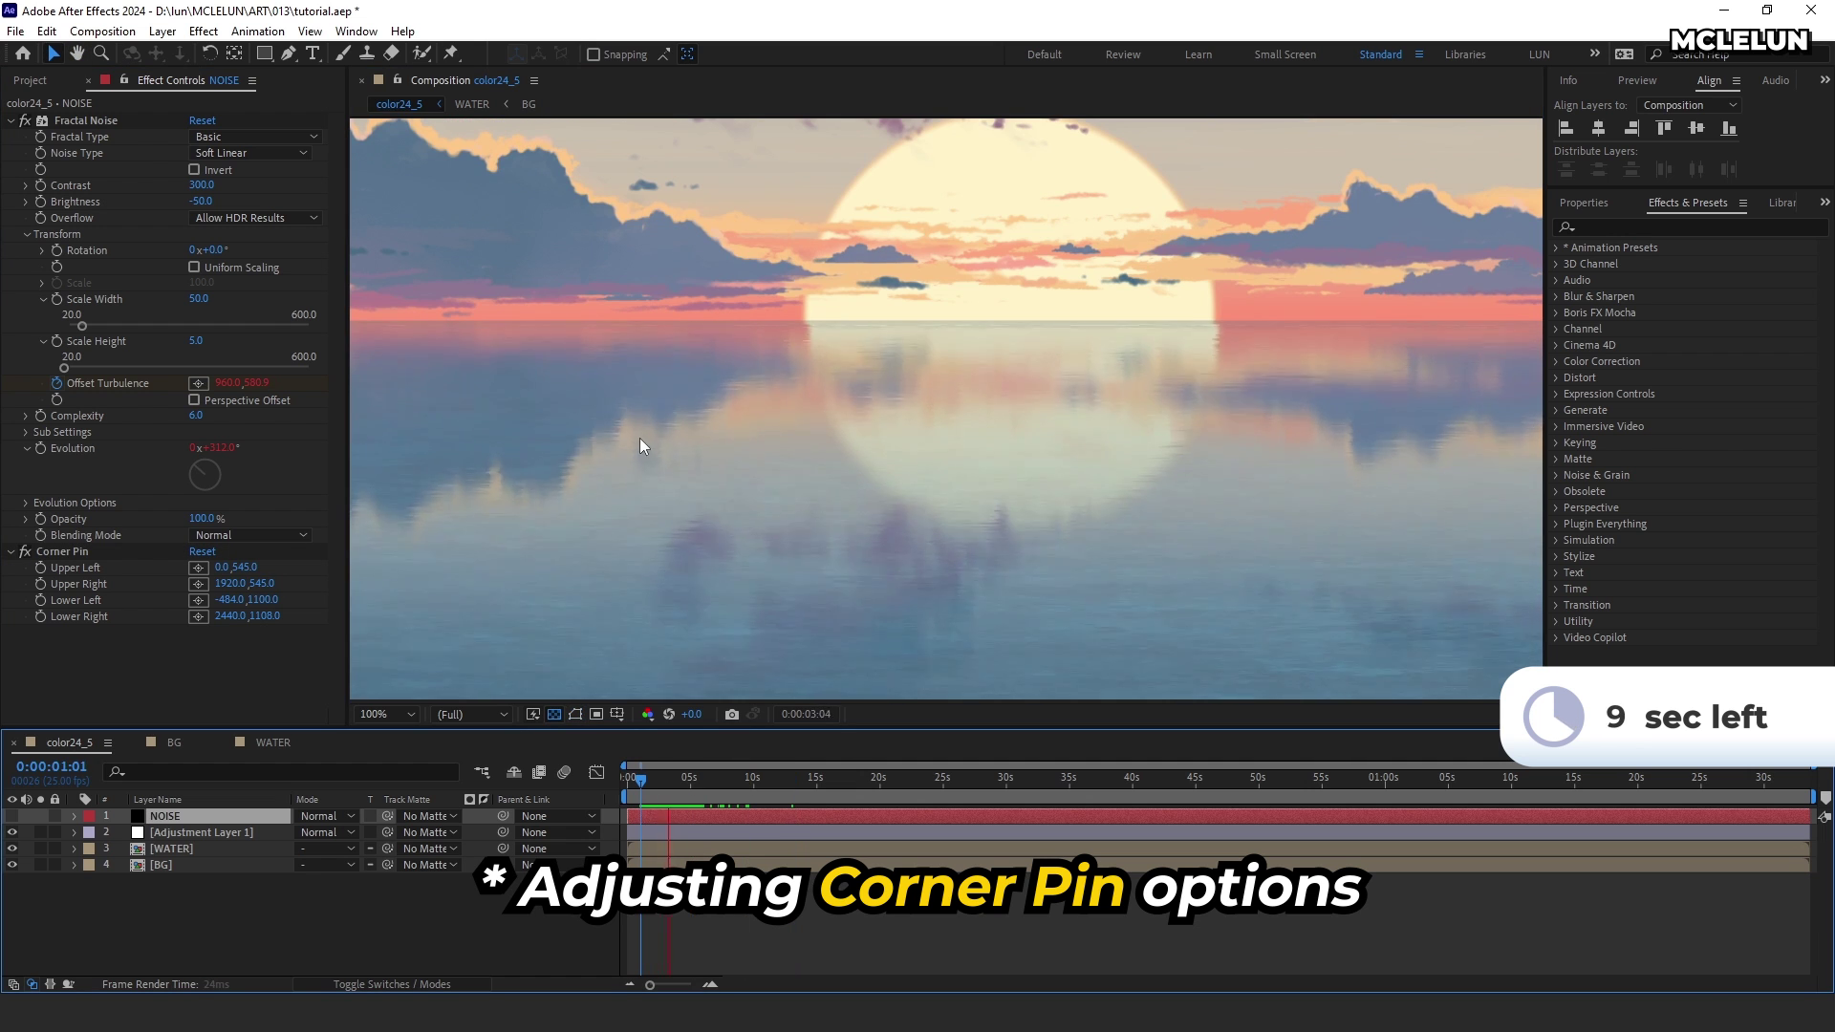
Step: Enable Wrap Pixels Around on the Displacement Map, then return to frame 0 and select NOISE
left_click(697, 794)
scroll(746, 492, "down", 2)
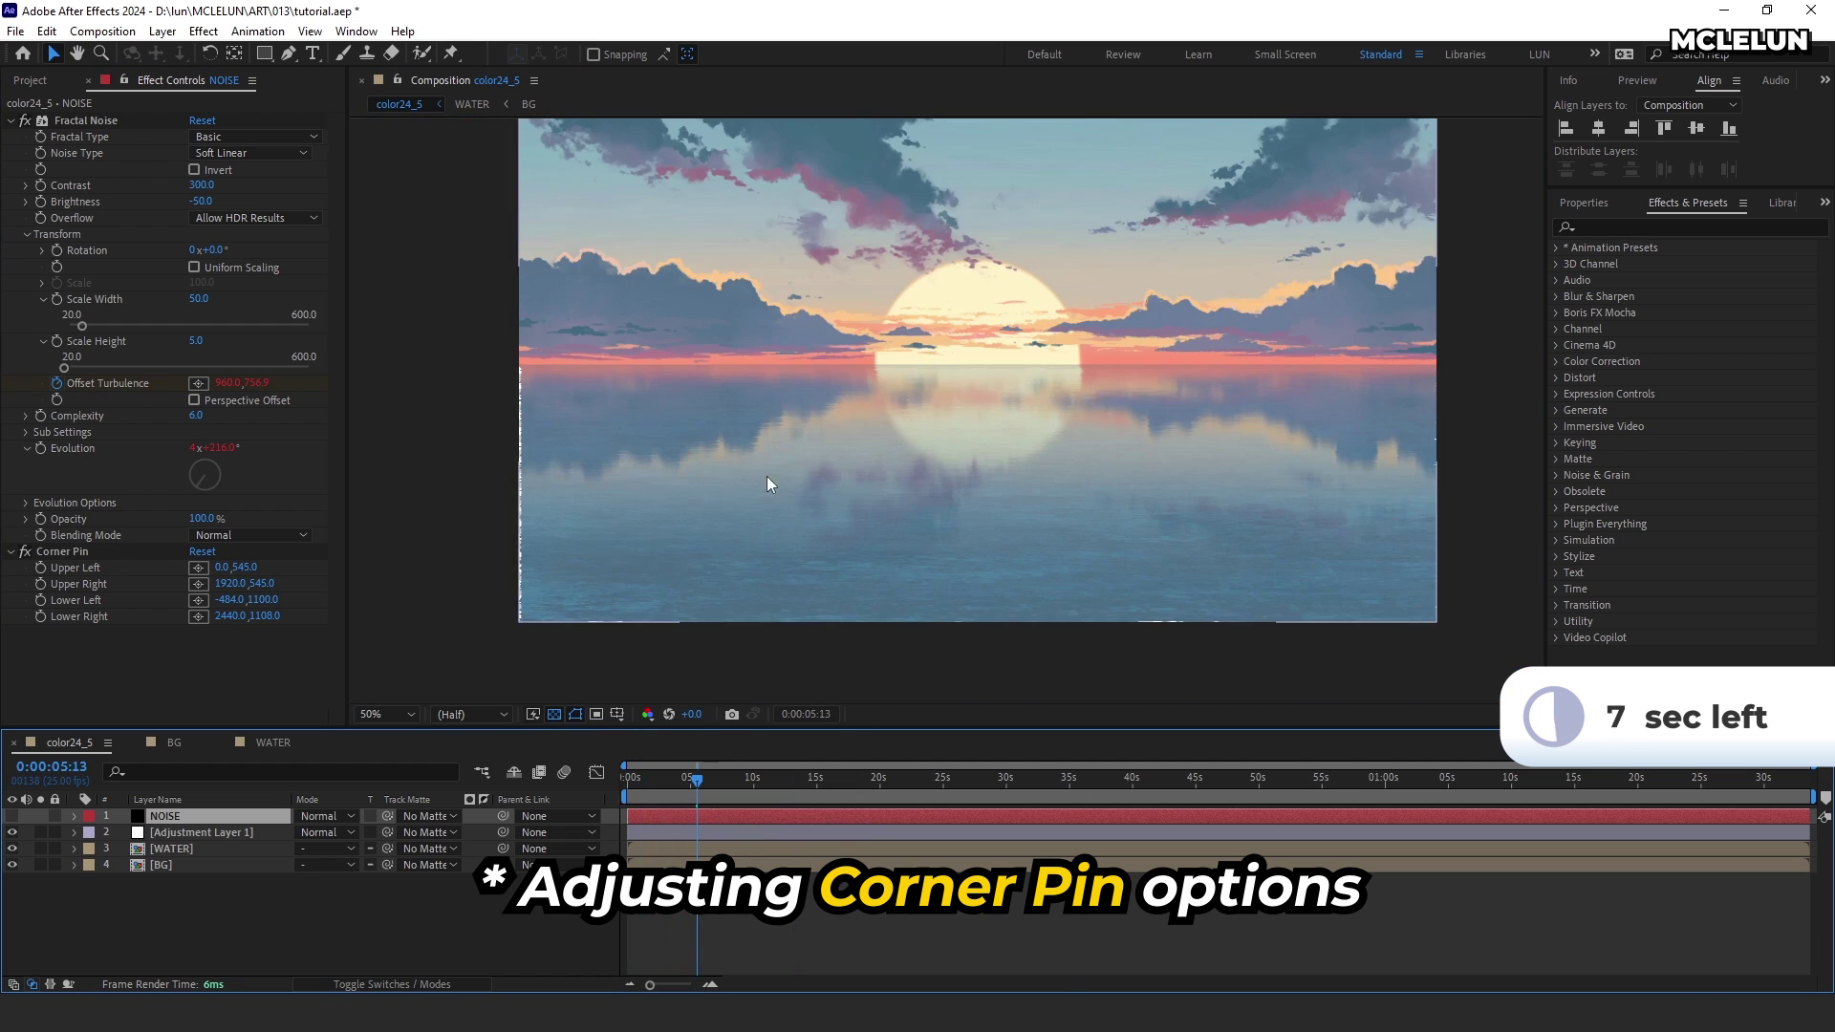
left_click(200, 832)
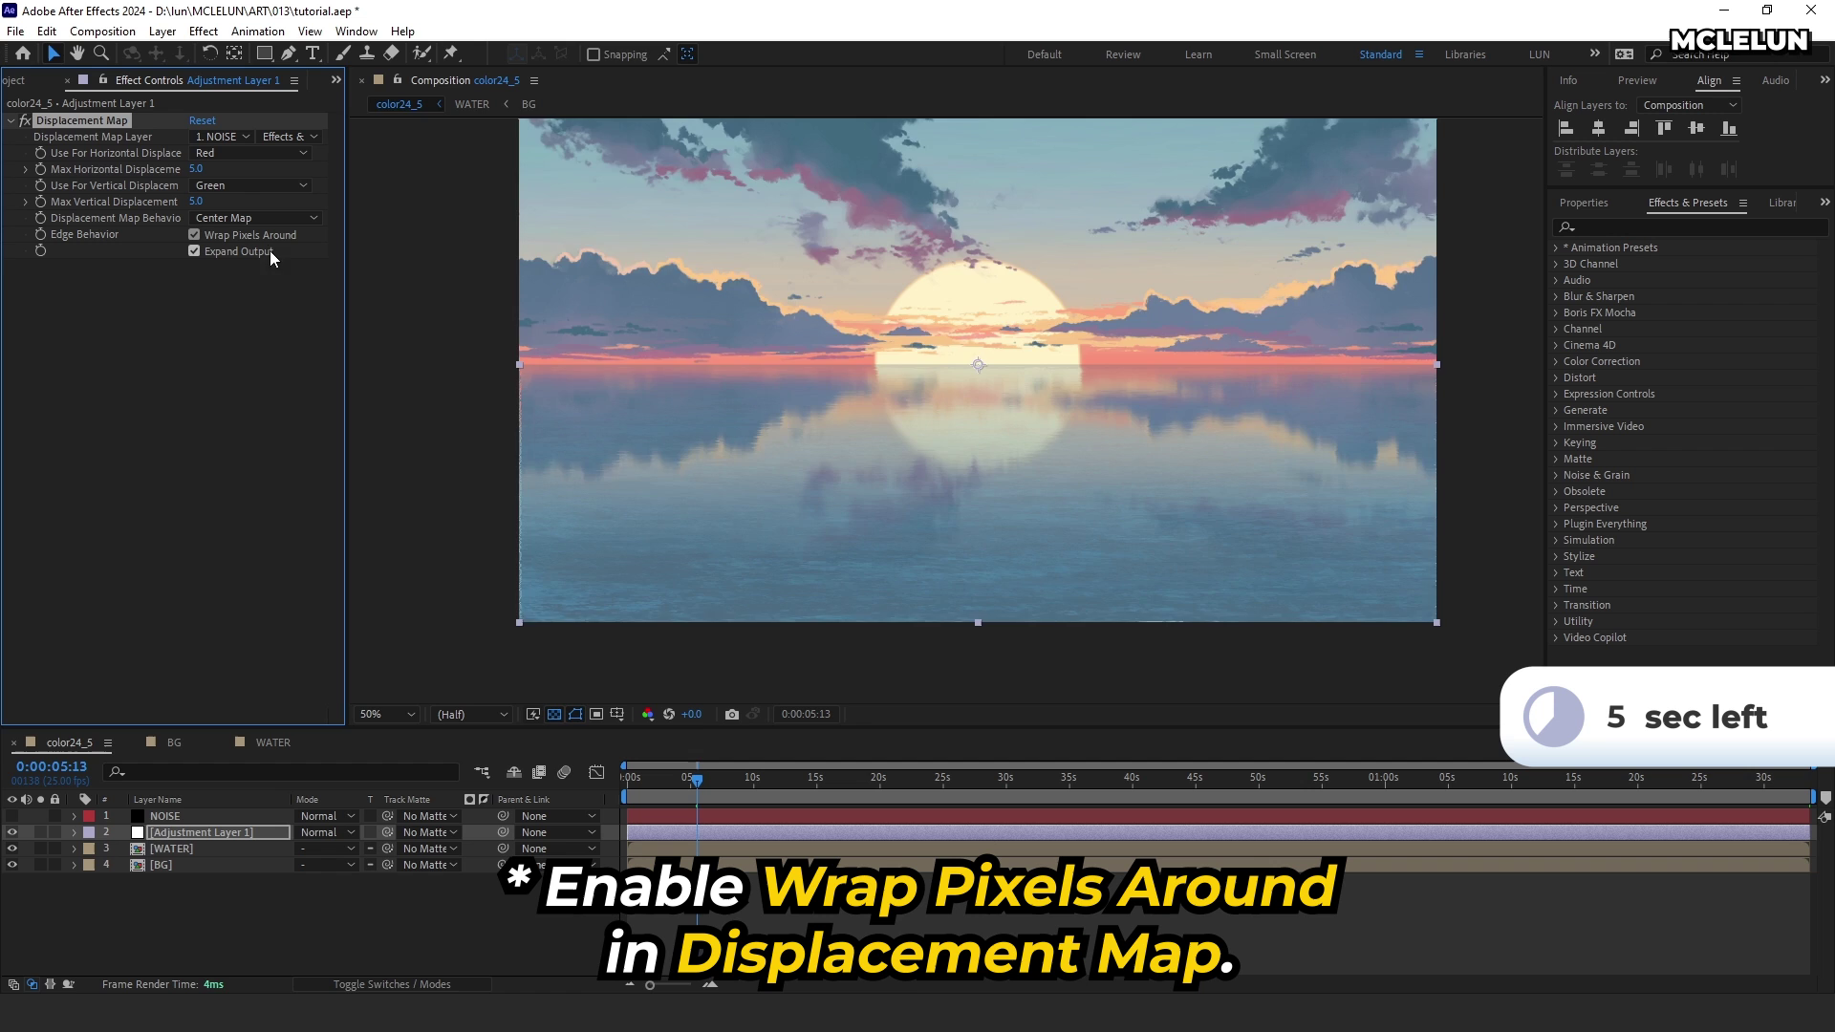
scroll(908, 394, "up", 2)
left_click(195, 235)
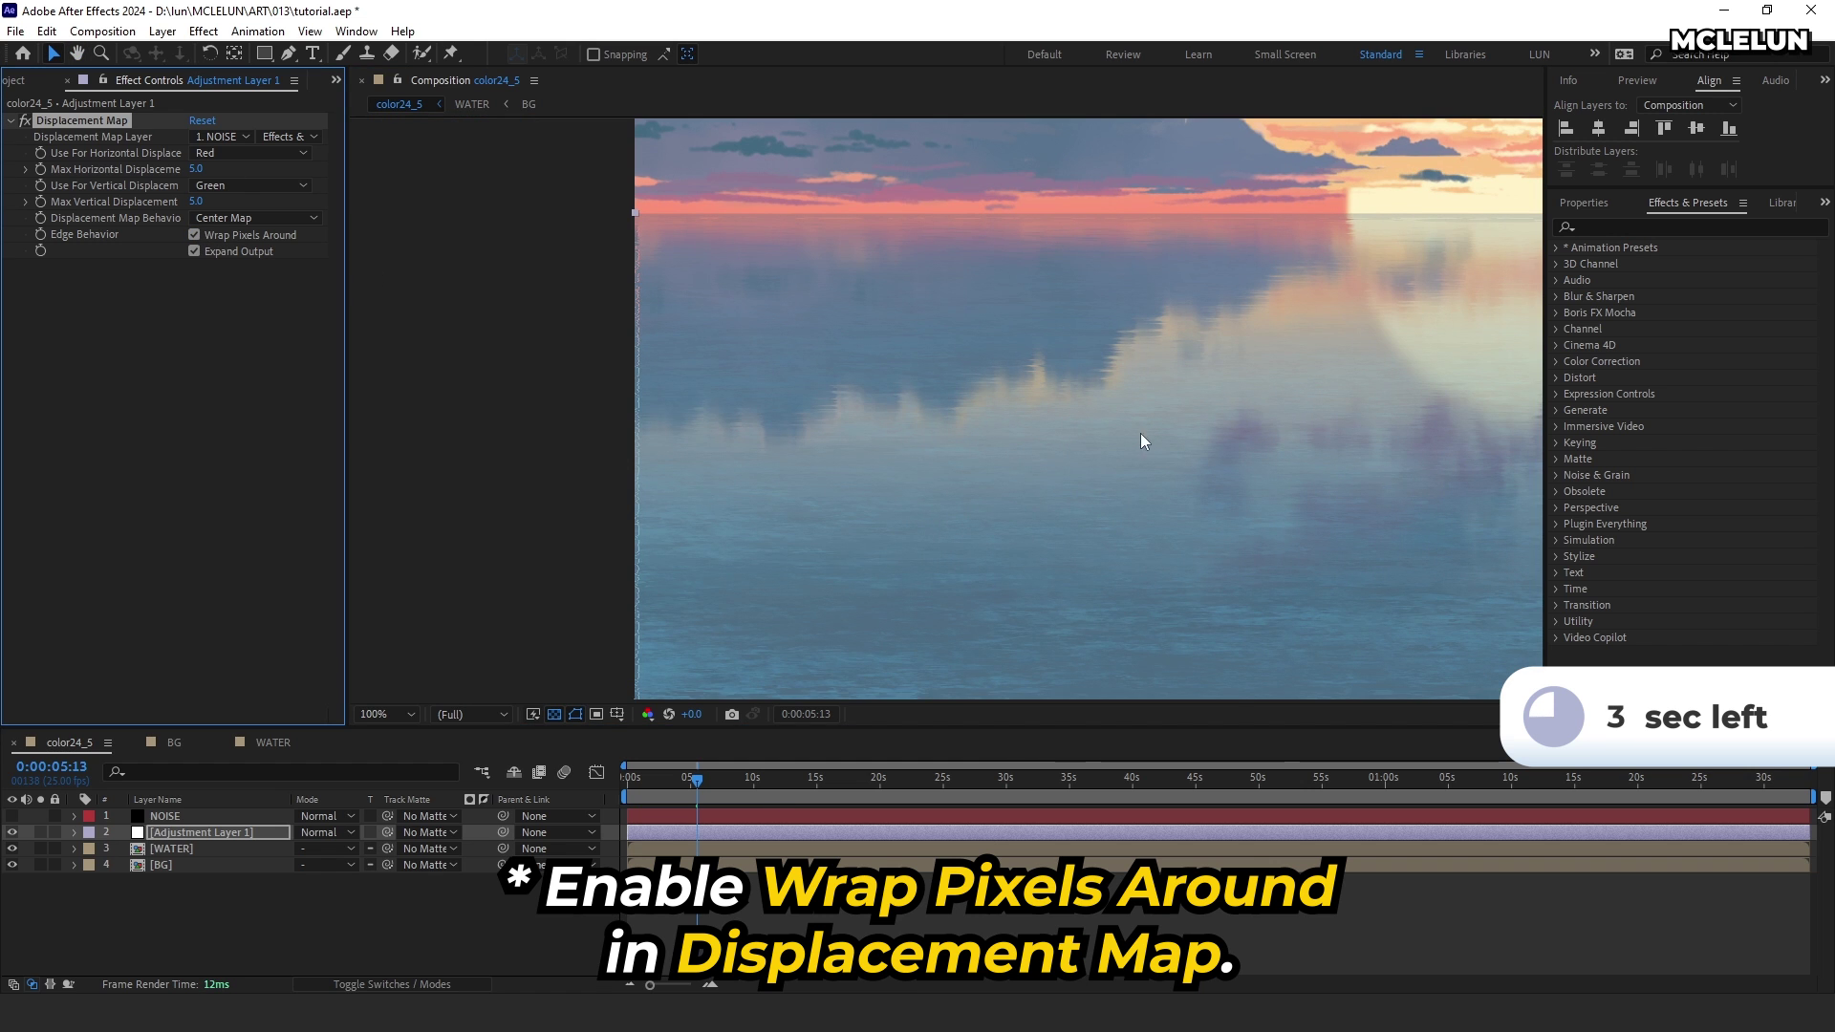
scroll(1144, 441, "down", 2)
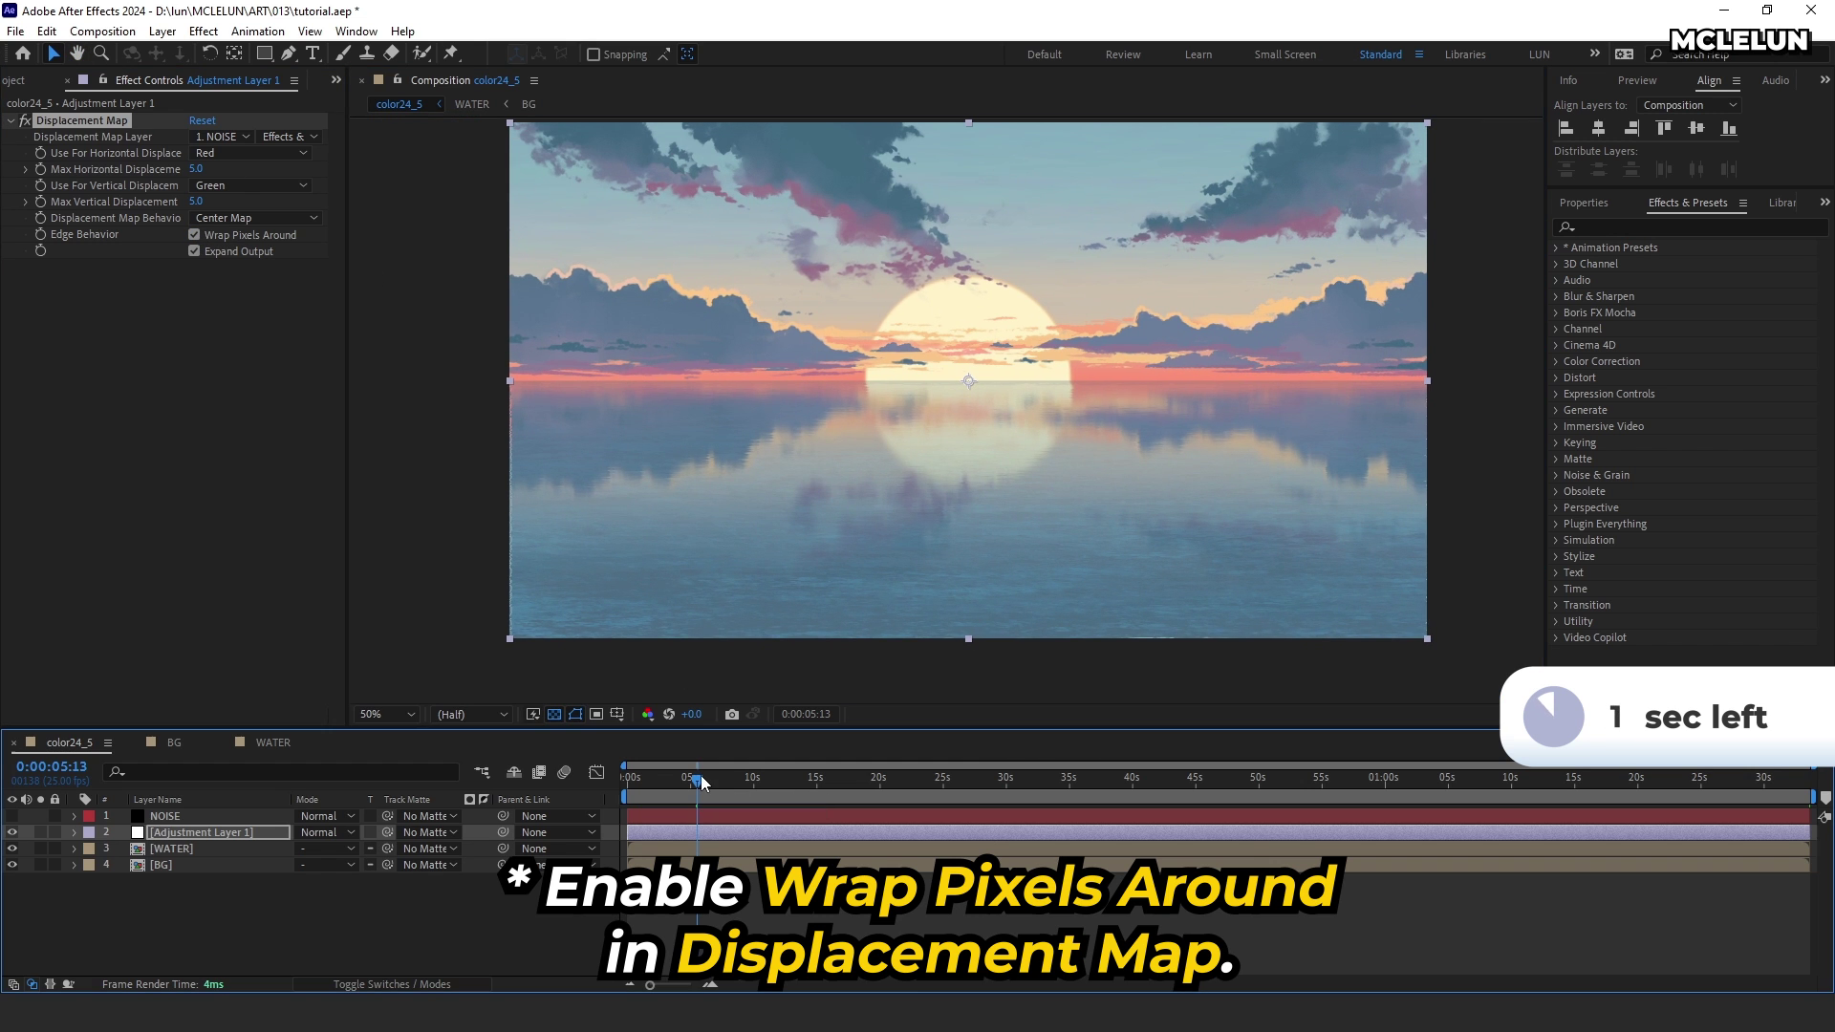
key("Home")
left_click(197, 815)
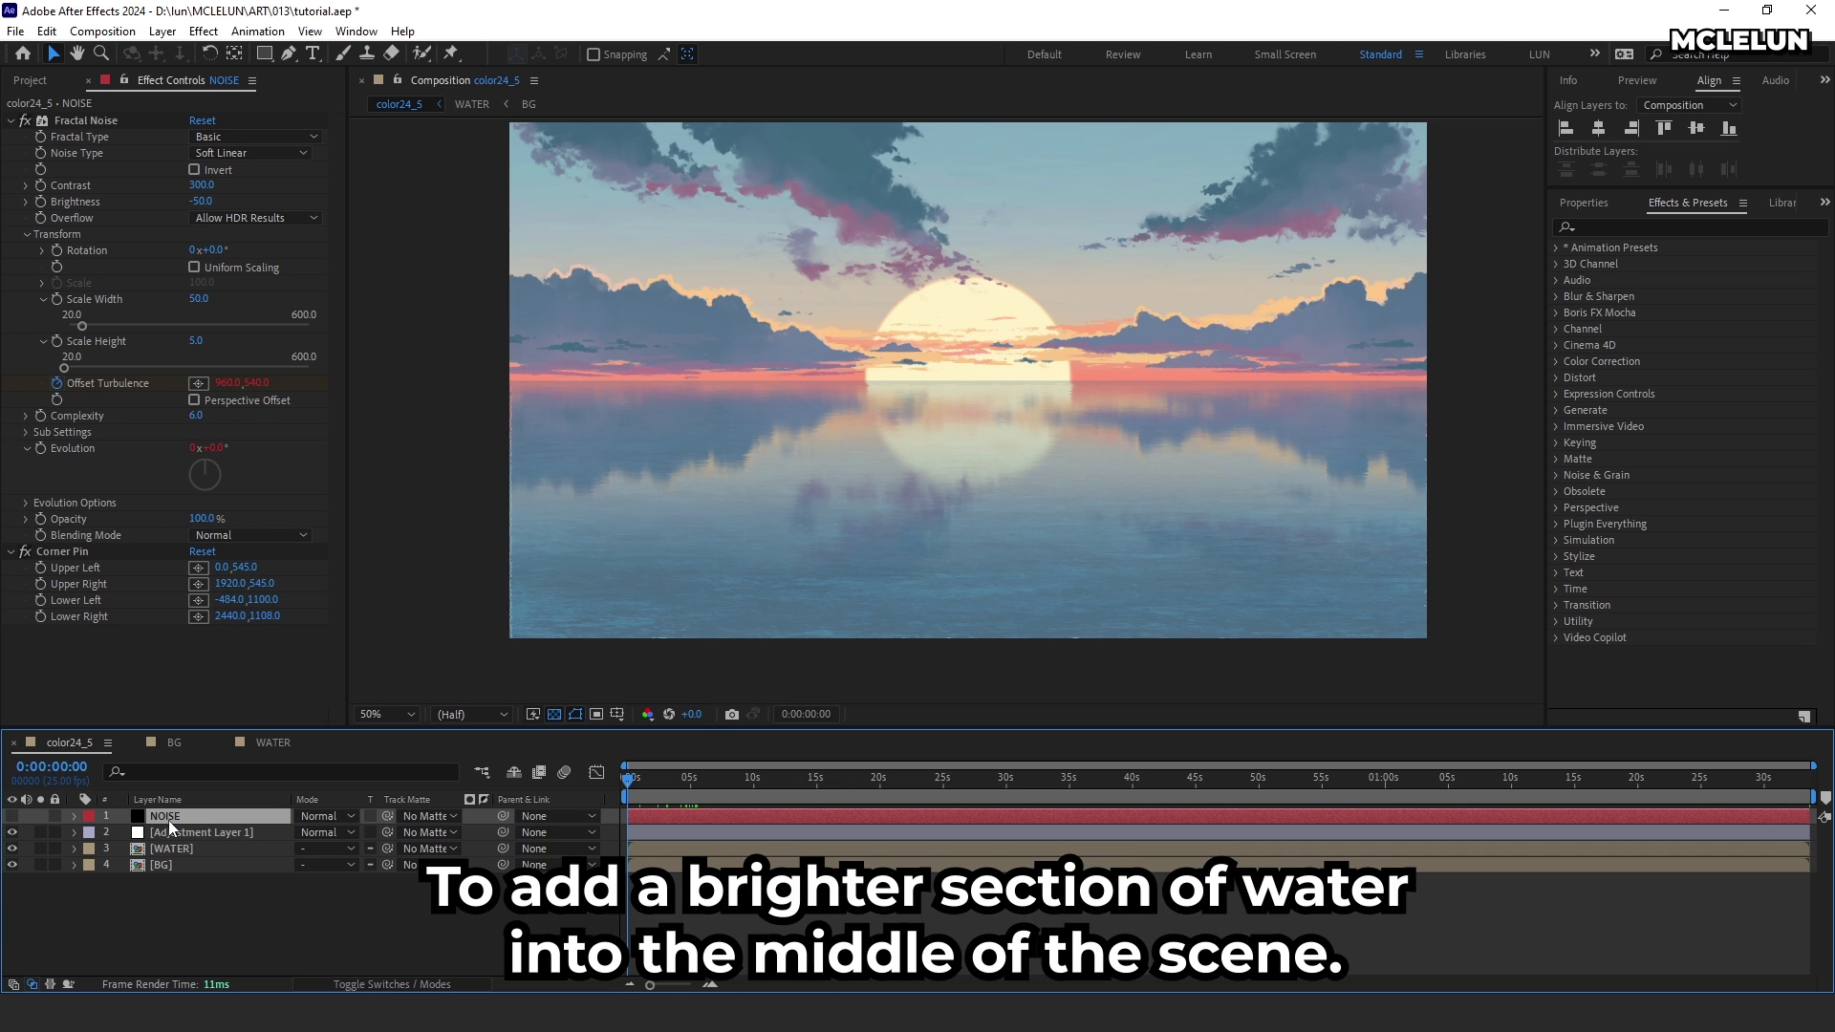
Step: Duplicate NOISE, make the copy visible, and remove a test rectangle mask from it
key("ctrl+d")
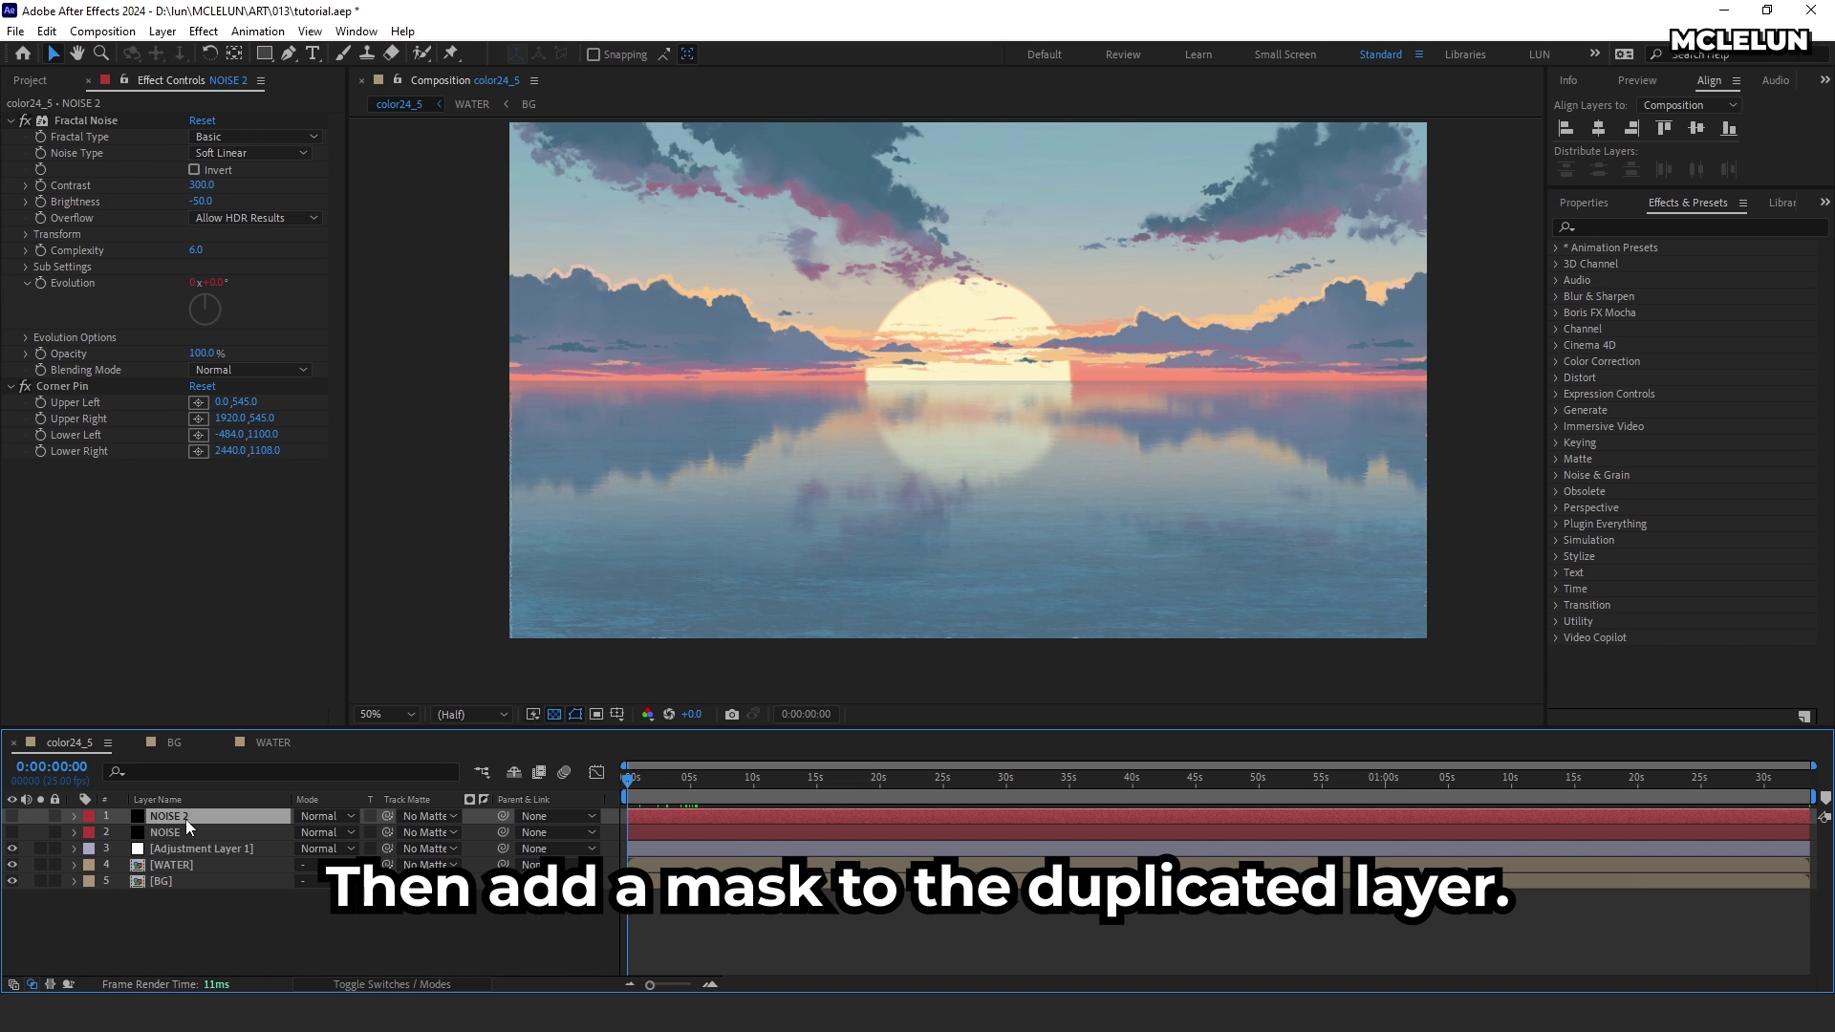
left_click(12, 816)
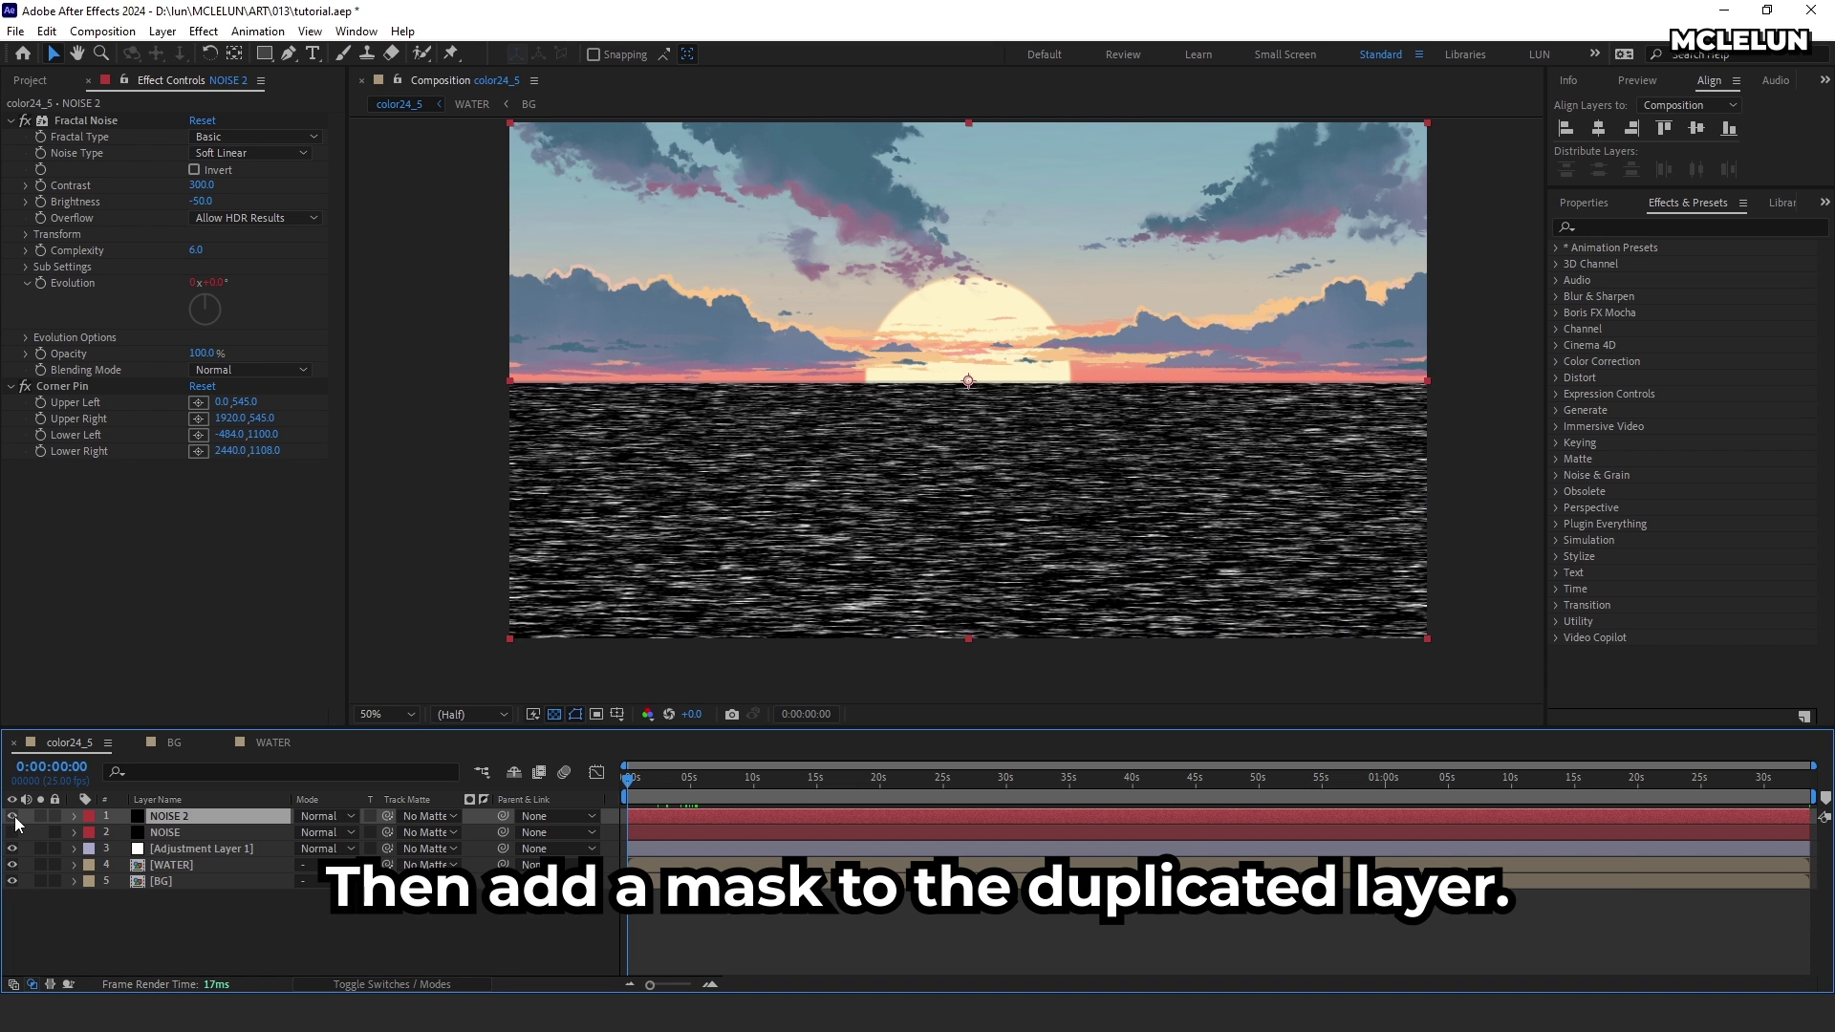
left_click(265, 54)
left_click_drag(883, 286, 1155, 401)
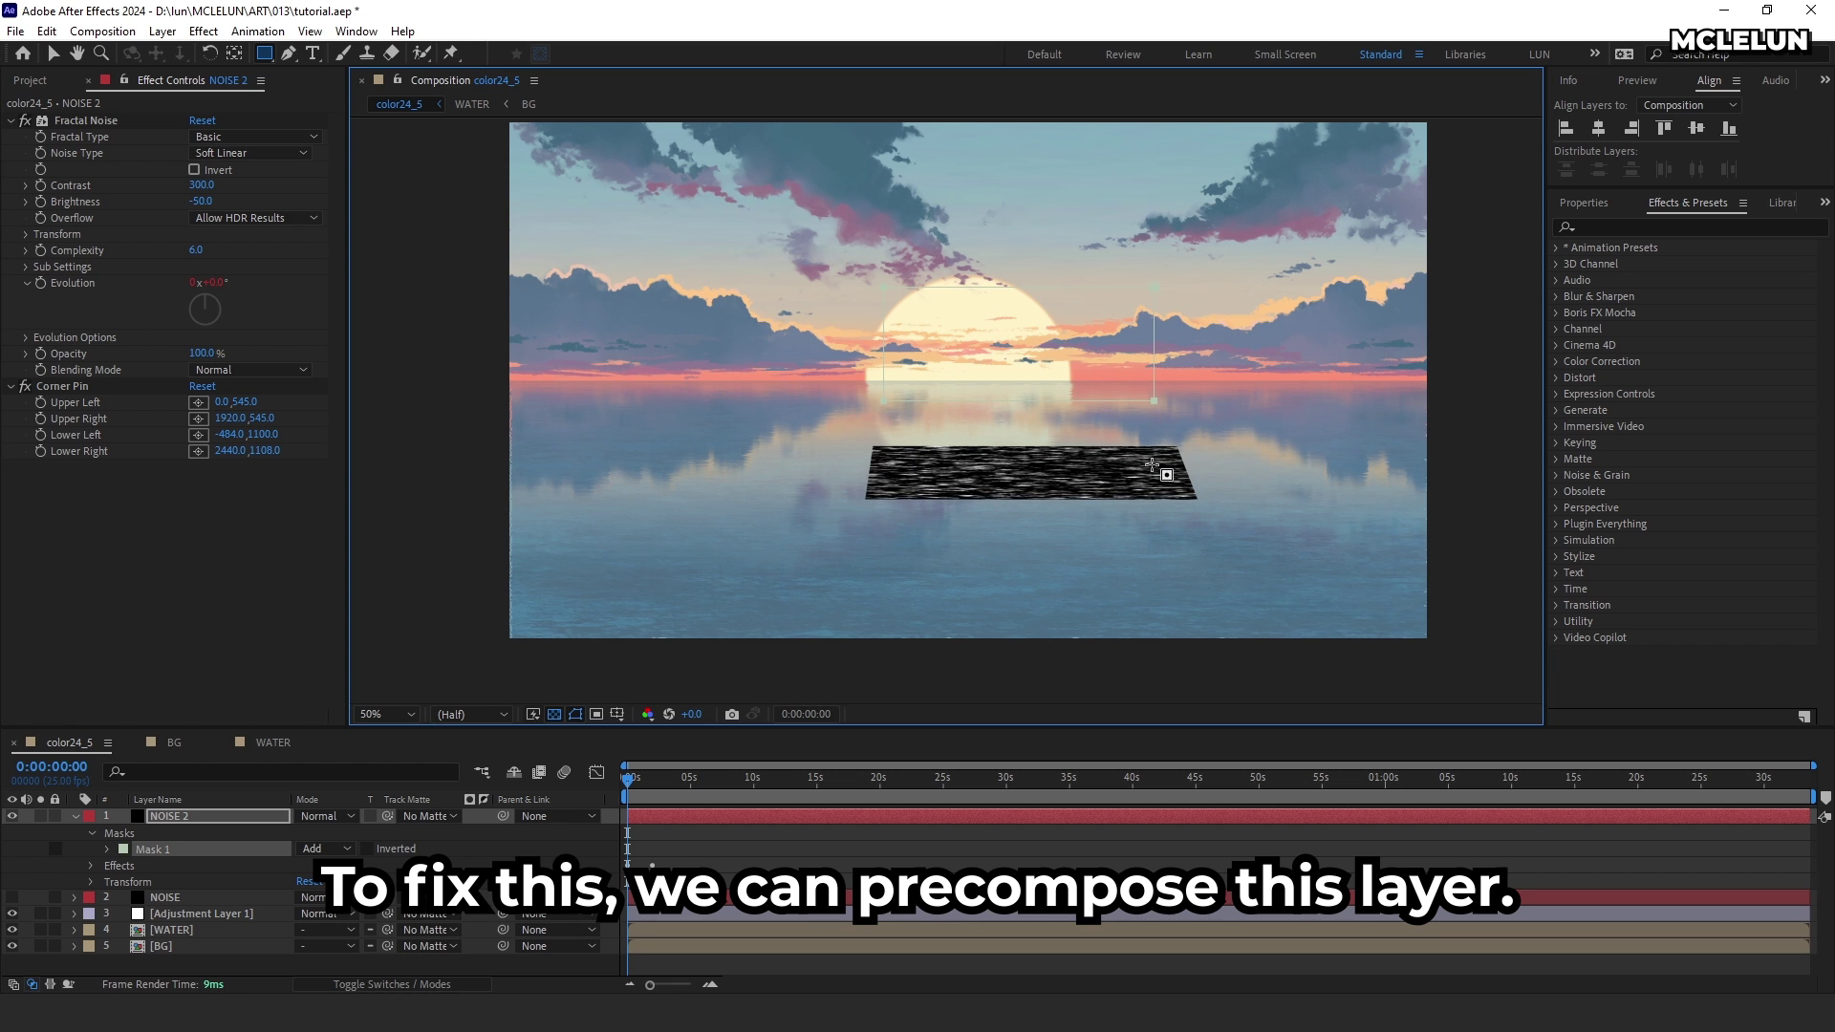
left_click(182, 851)
key("Delete")
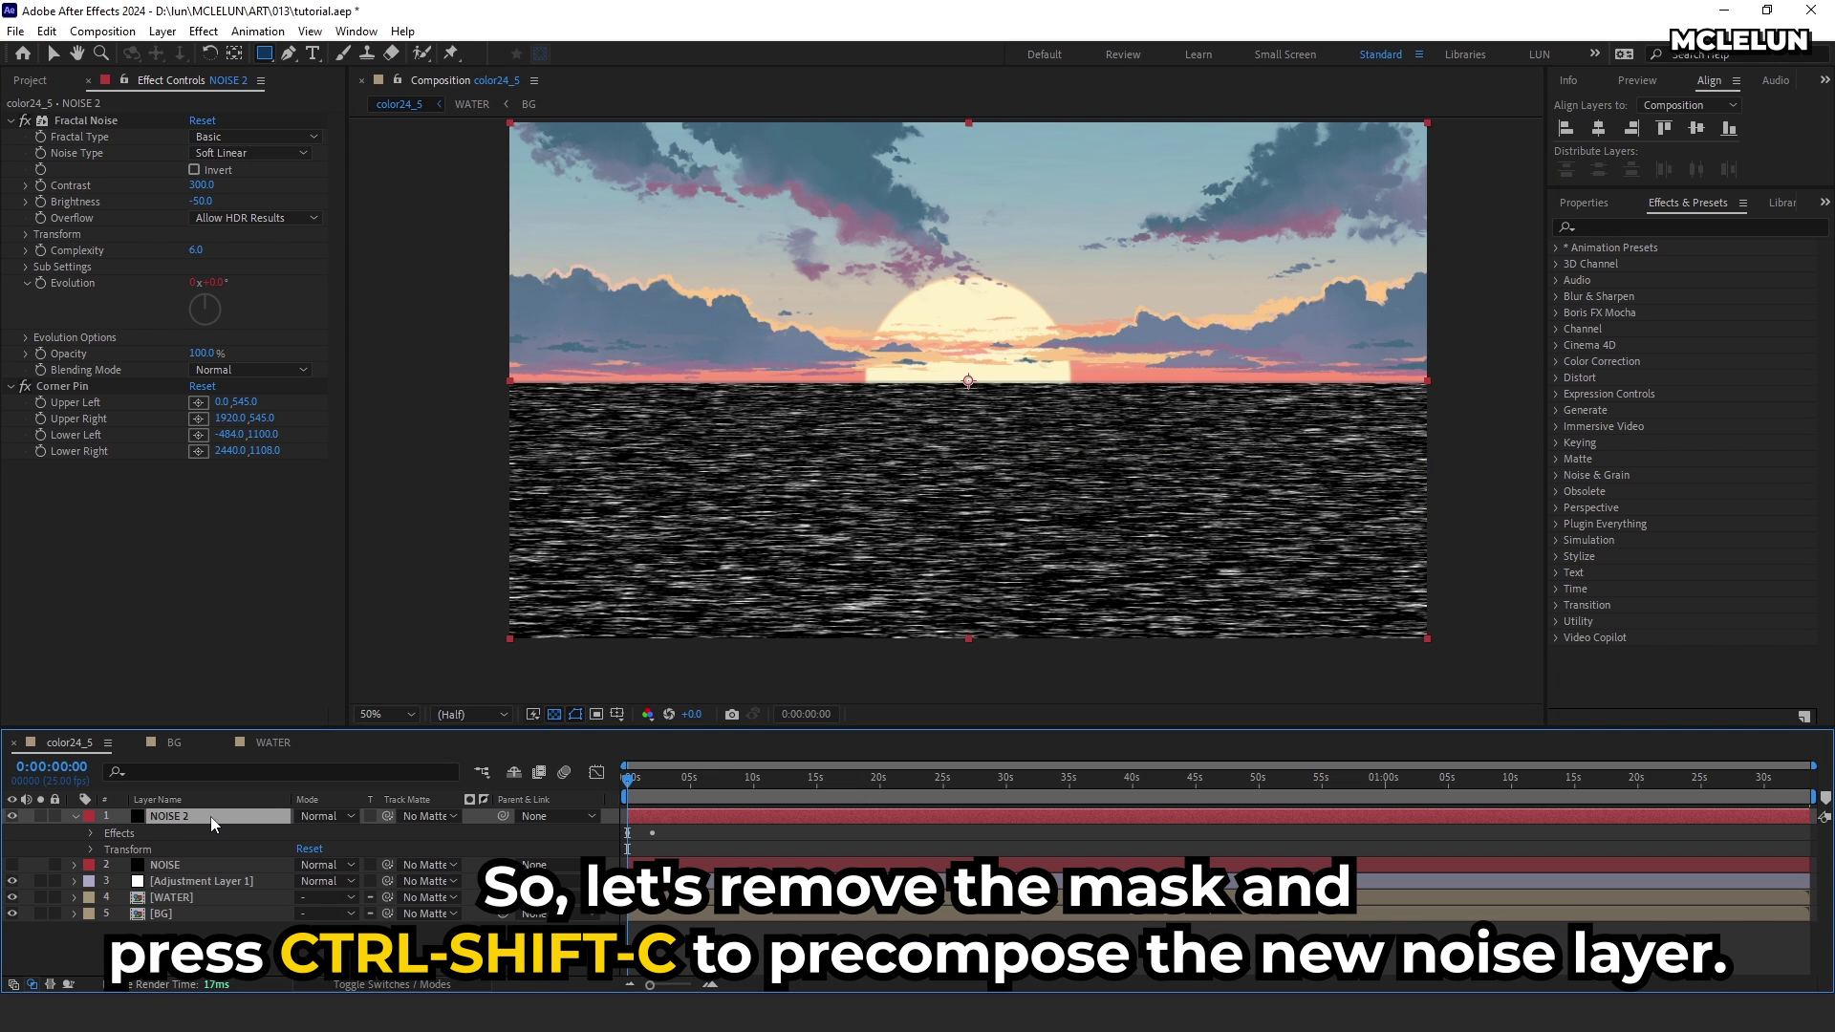
Step: Pre-compose the NOISE copy as cNOISE, moving all attributes into the new composition
key("ctrl+shift+c")
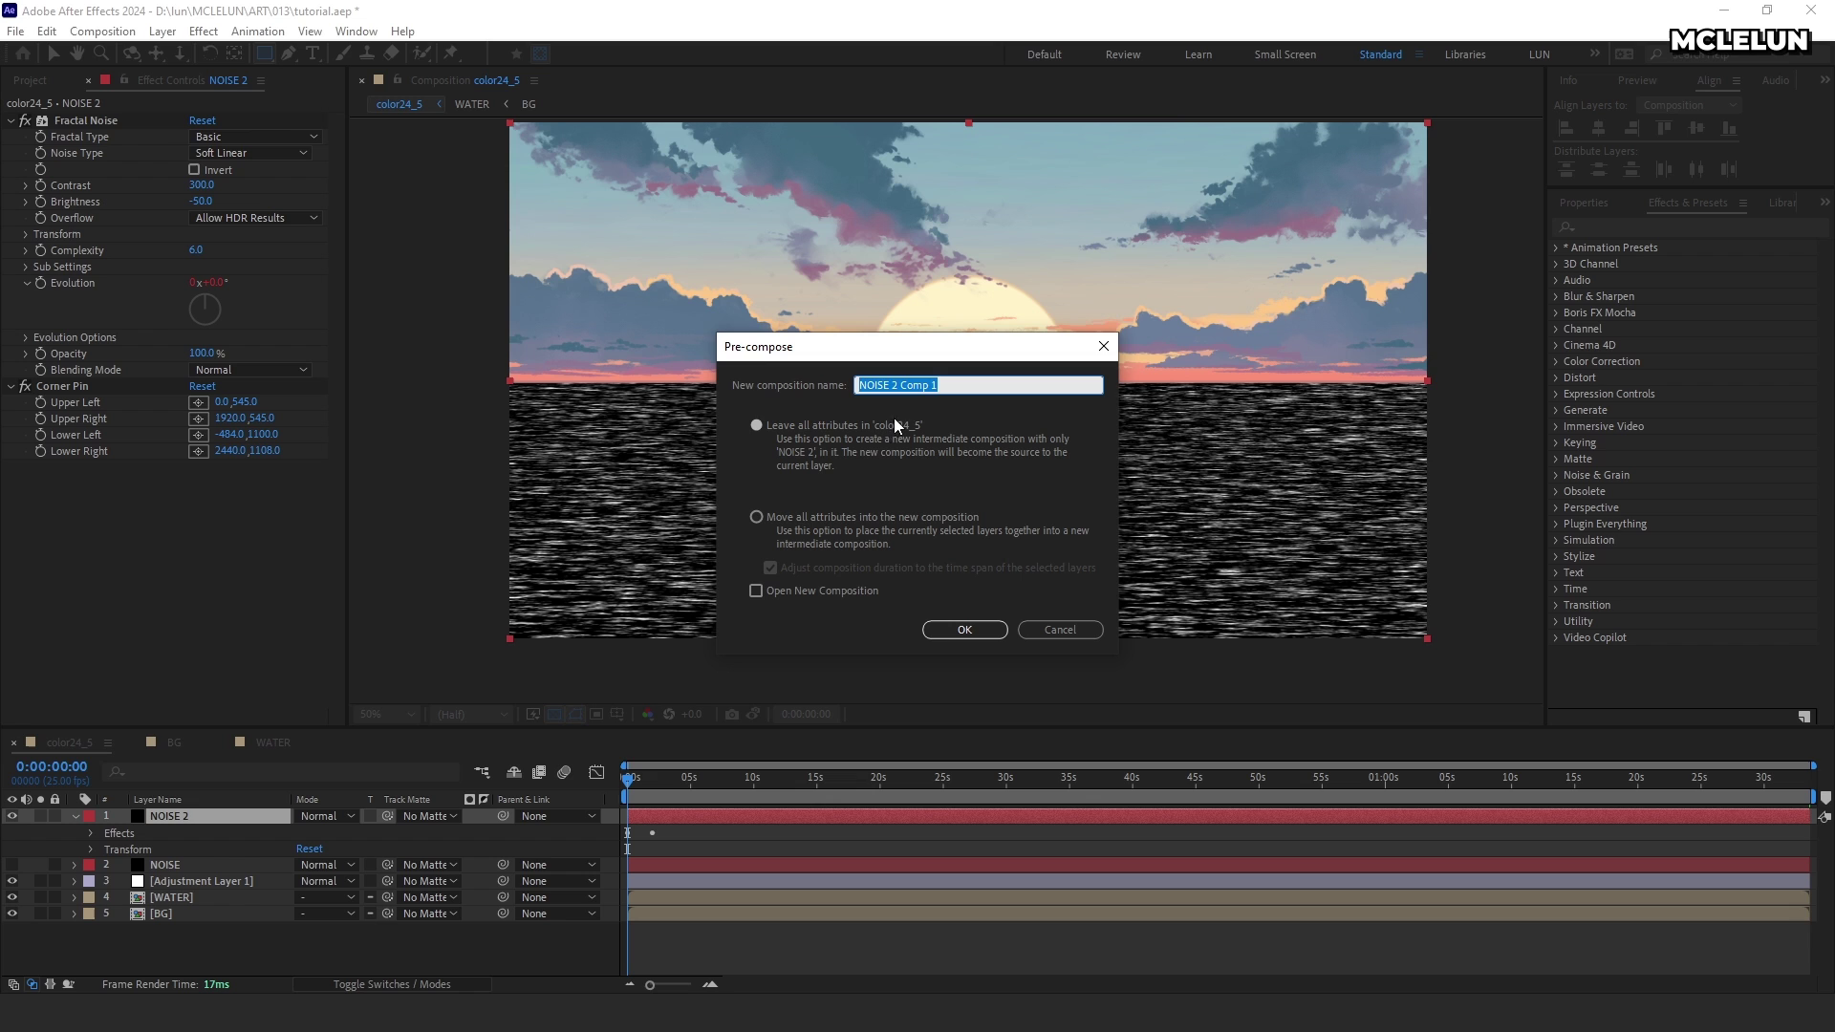
type("cNOISE")
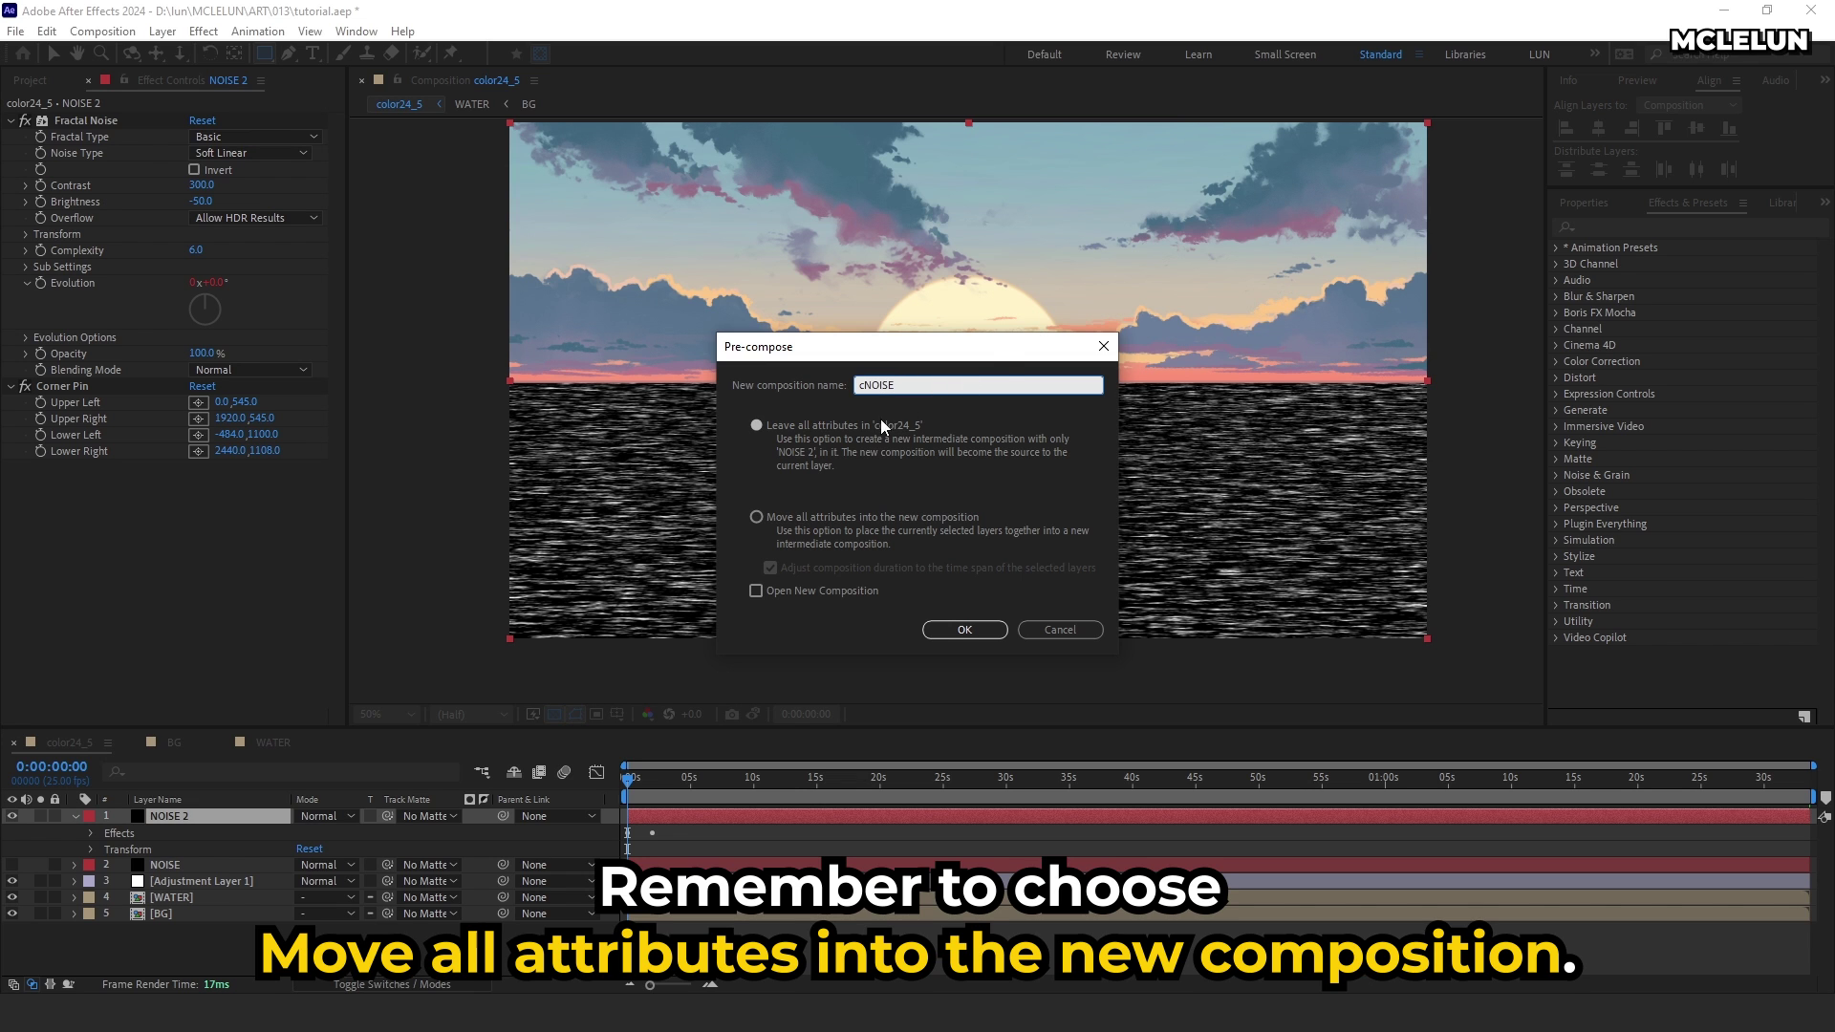
left_click(758, 516)
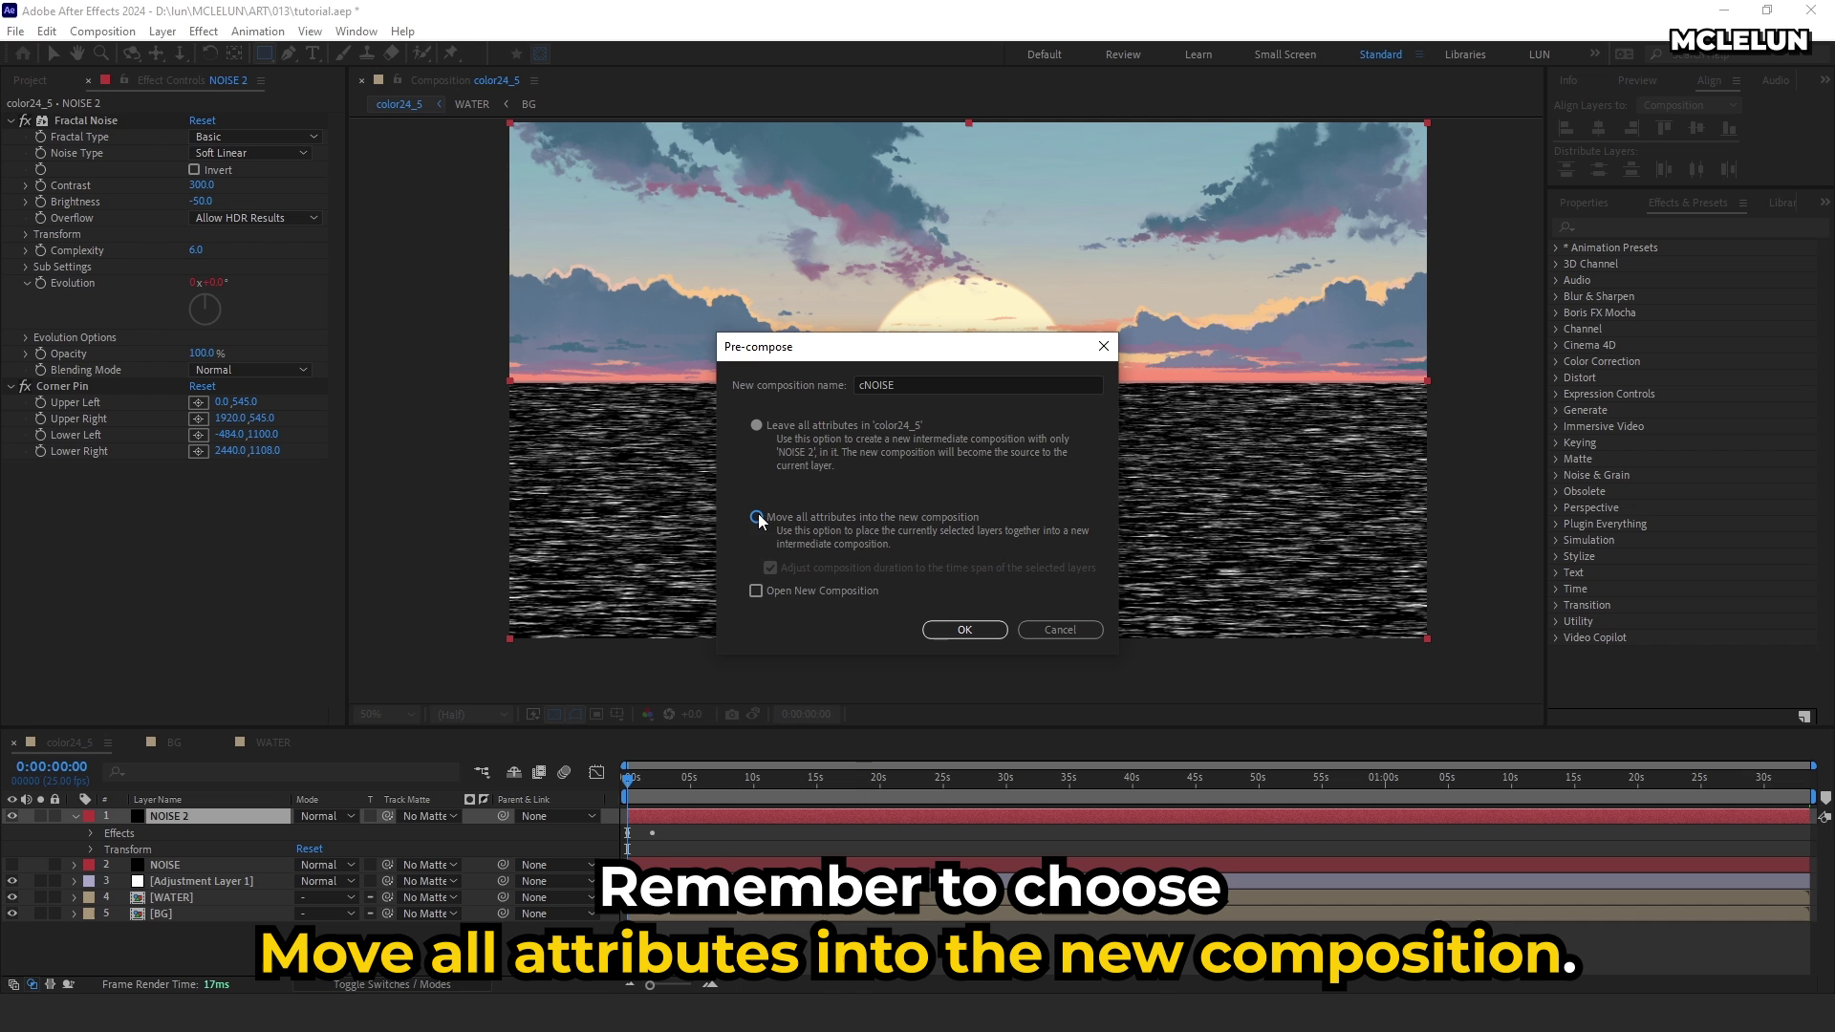
left_click(951, 628)
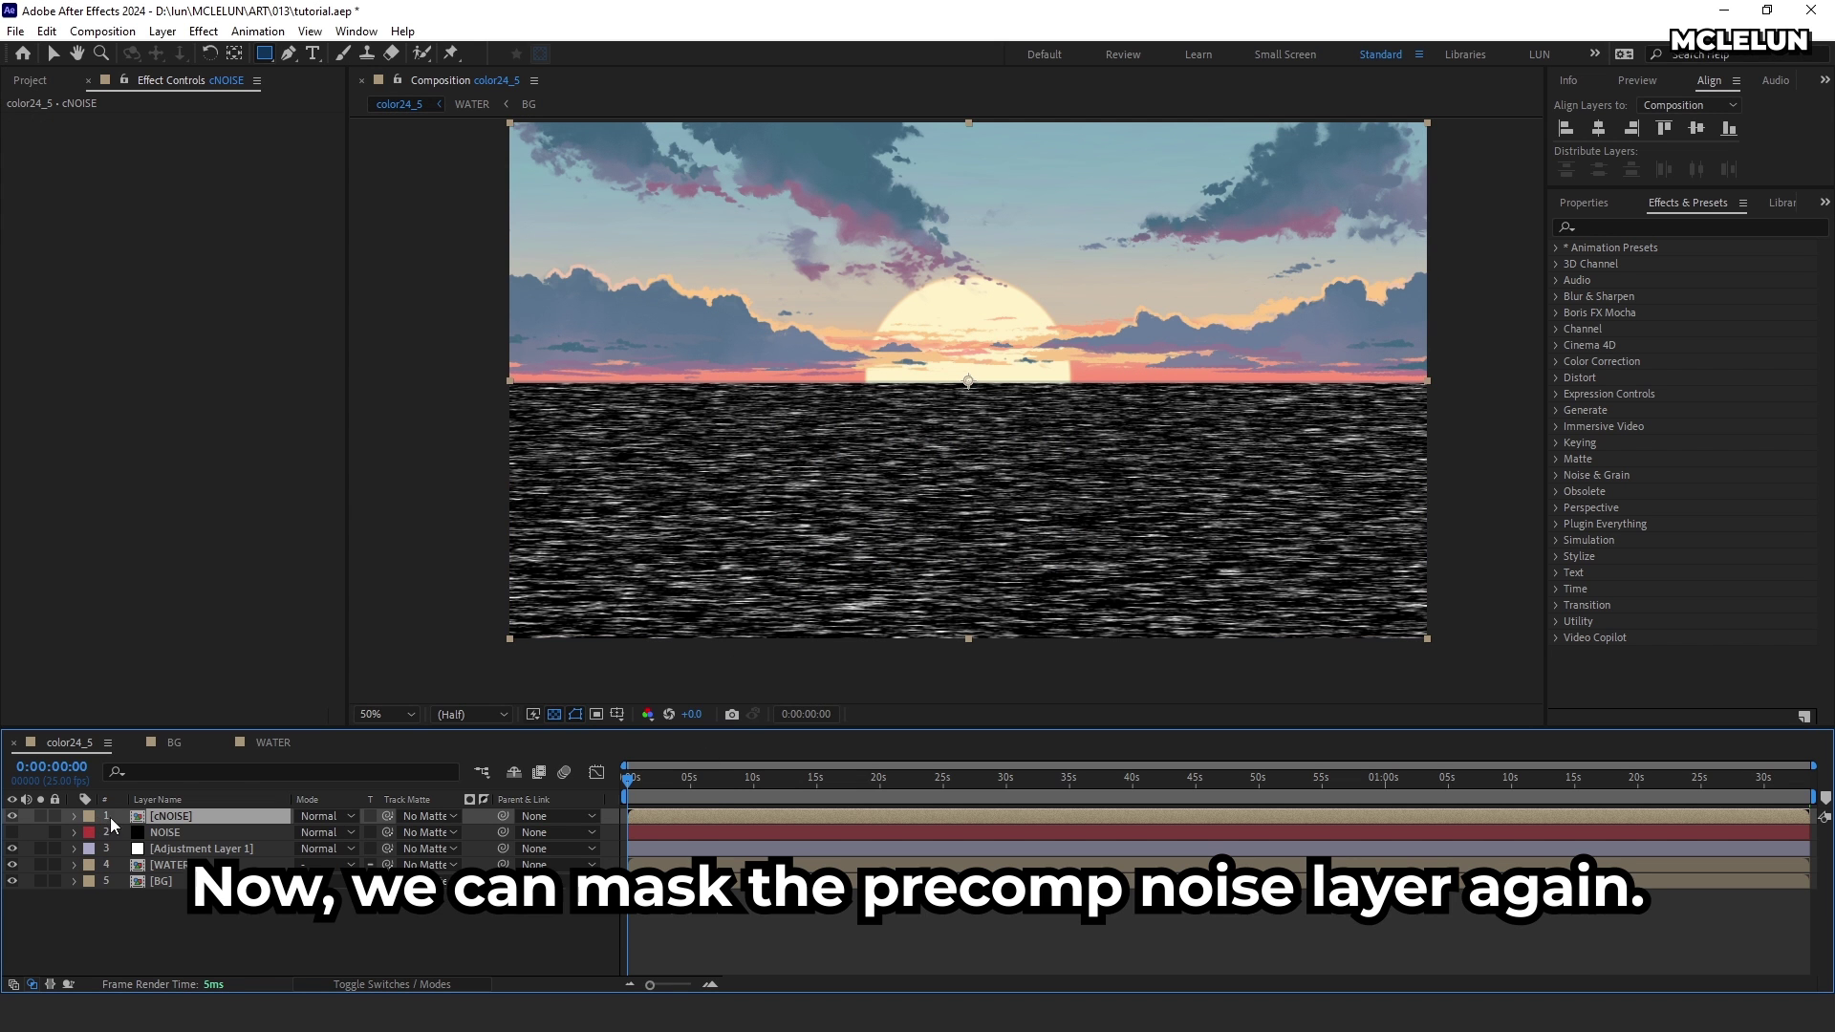
Step: Draw a mask on cNOISE and shape it into a trapezoid widening from the horizon downward
left_click_drag(883, 355, 1061, 623)
key("v")
left_click_drag(883, 355, 860, 383)
left_click_drag(1060, 354, 1072, 383)
left_click_drag(1061, 624, 1231, 650)
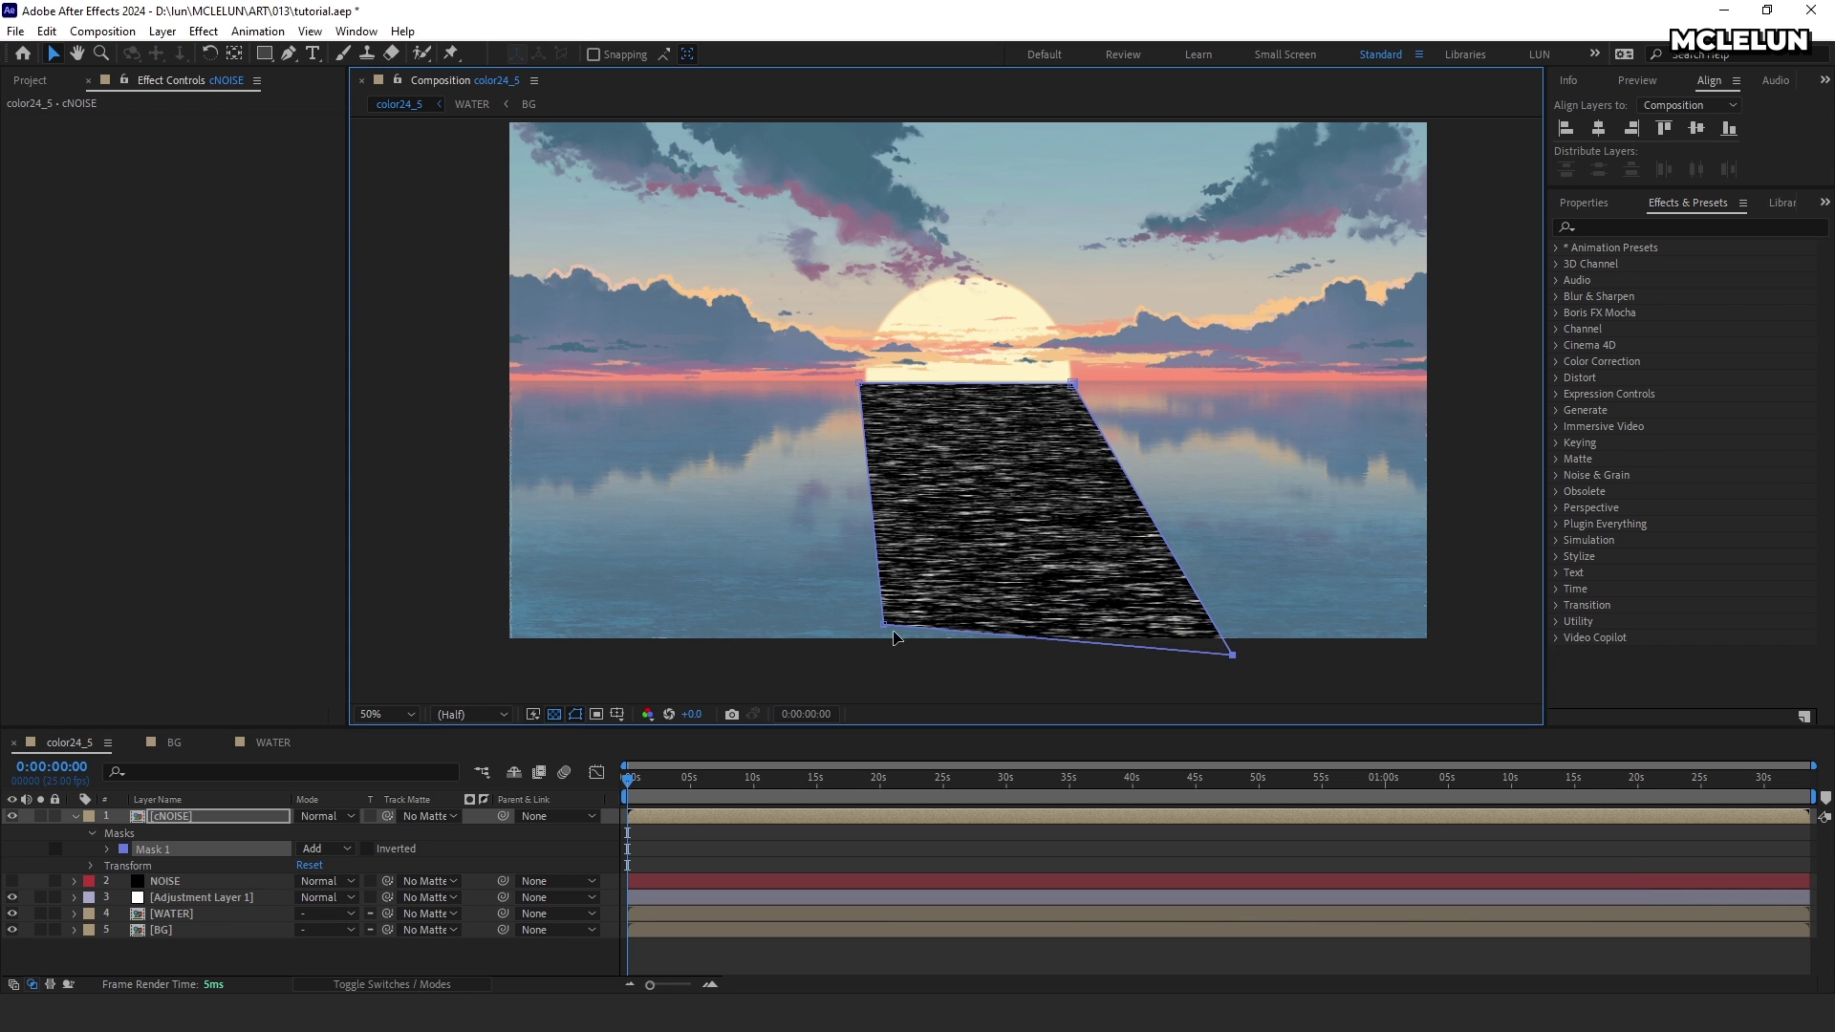
left_click_drag(883, 623, 679, 649)
left_click_drag(1237, 652, 1249, 656)
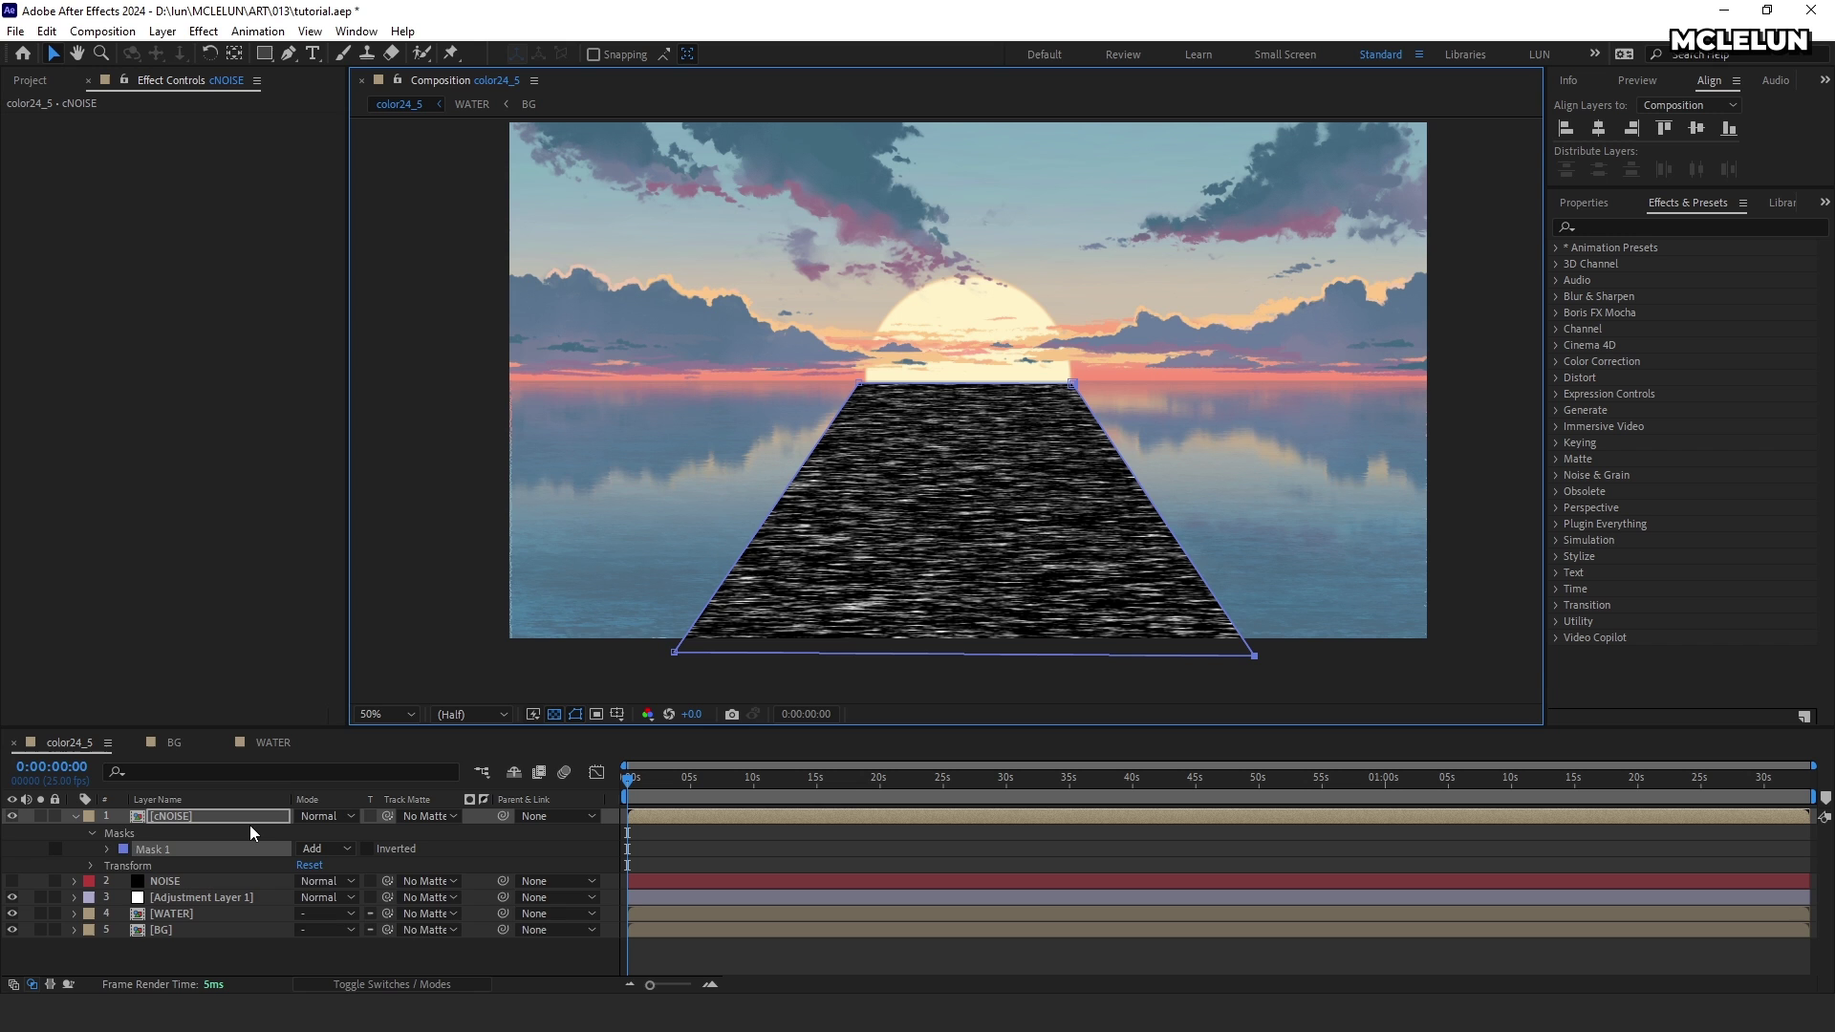
Step: Feather the cNOISE mask by 200 px and set its blending mode to Screen
key("f")
left_click_drag(333, 848, 338, 848)
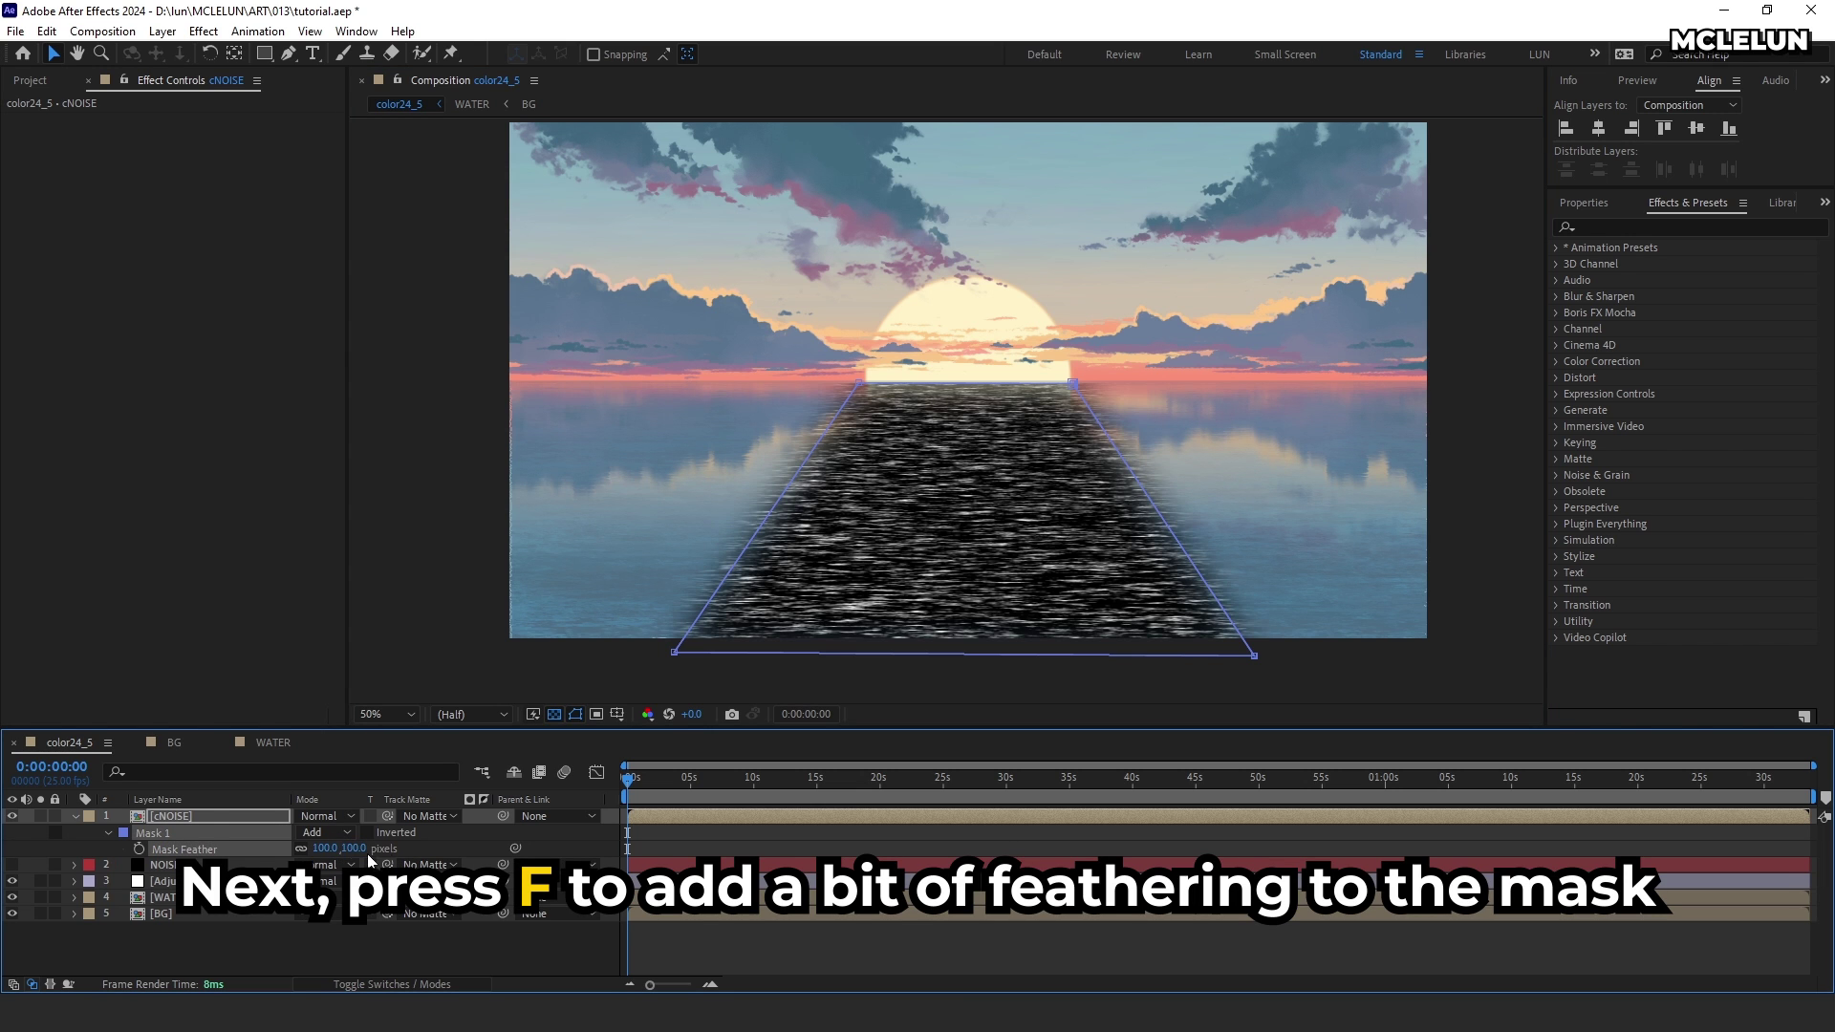
type("200")
key("Return")
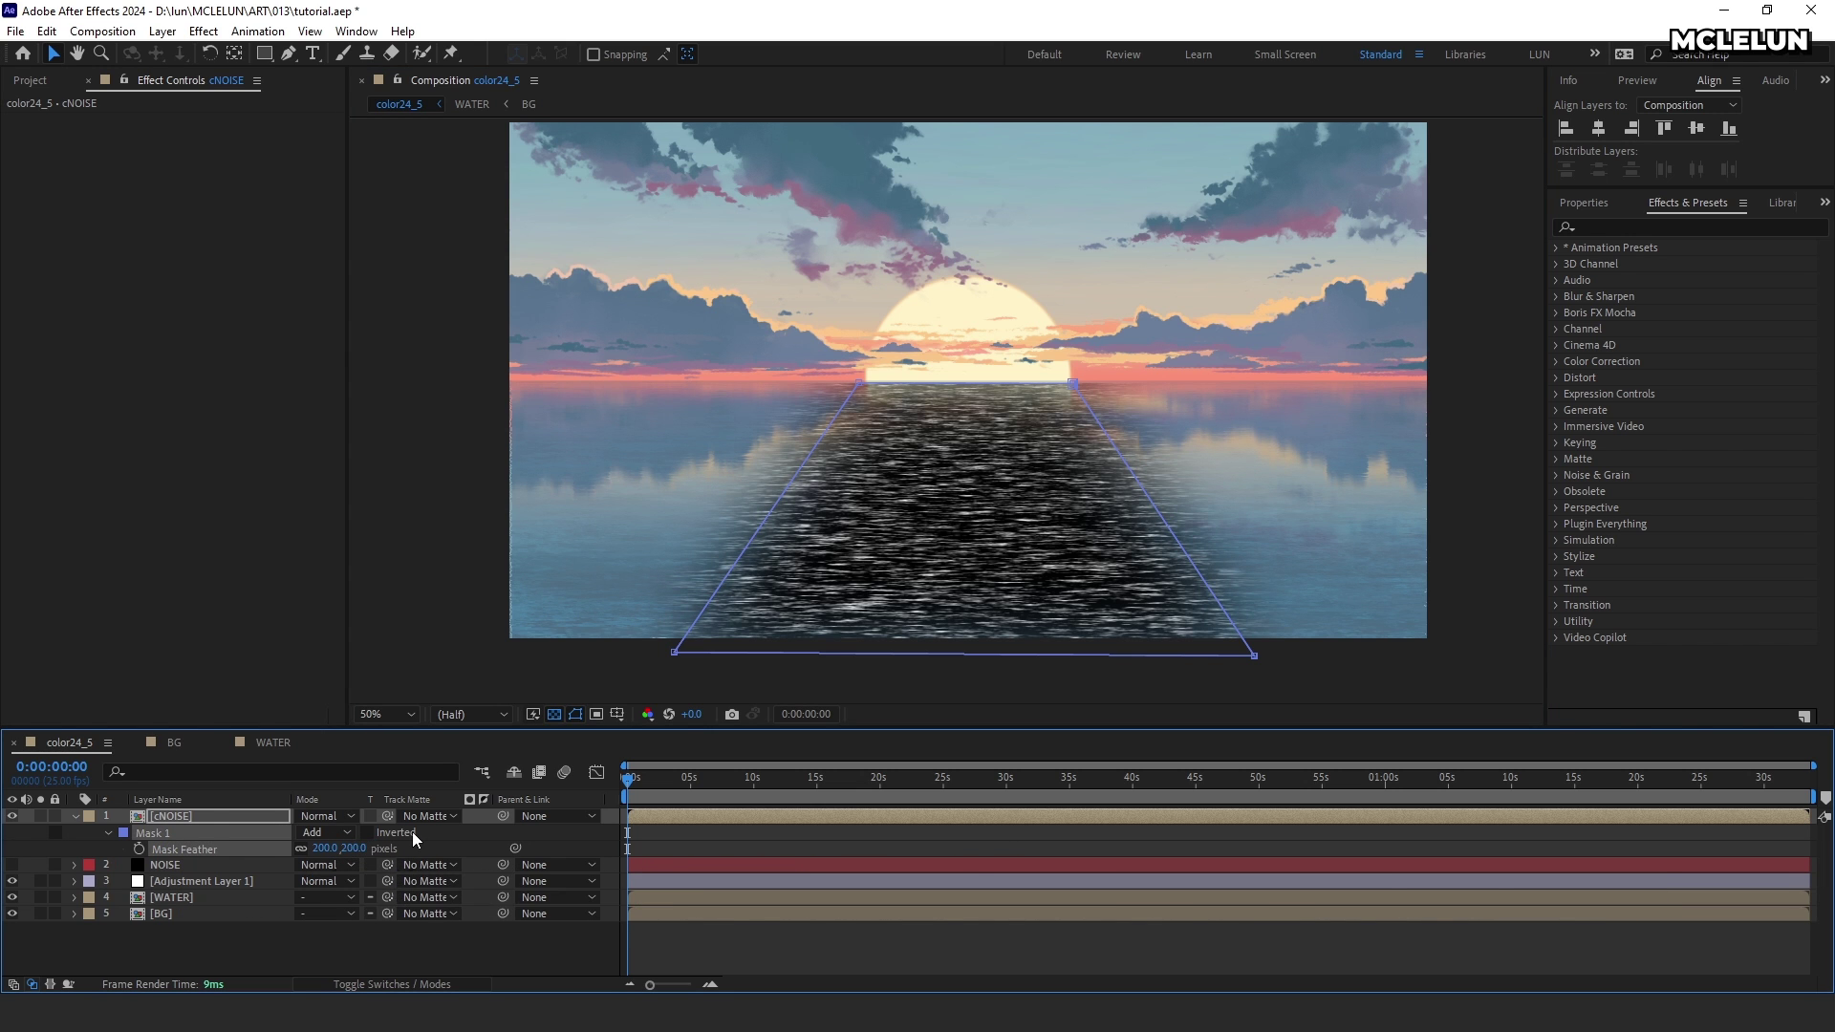
left_click(325, 816)
left_click(449, 405)
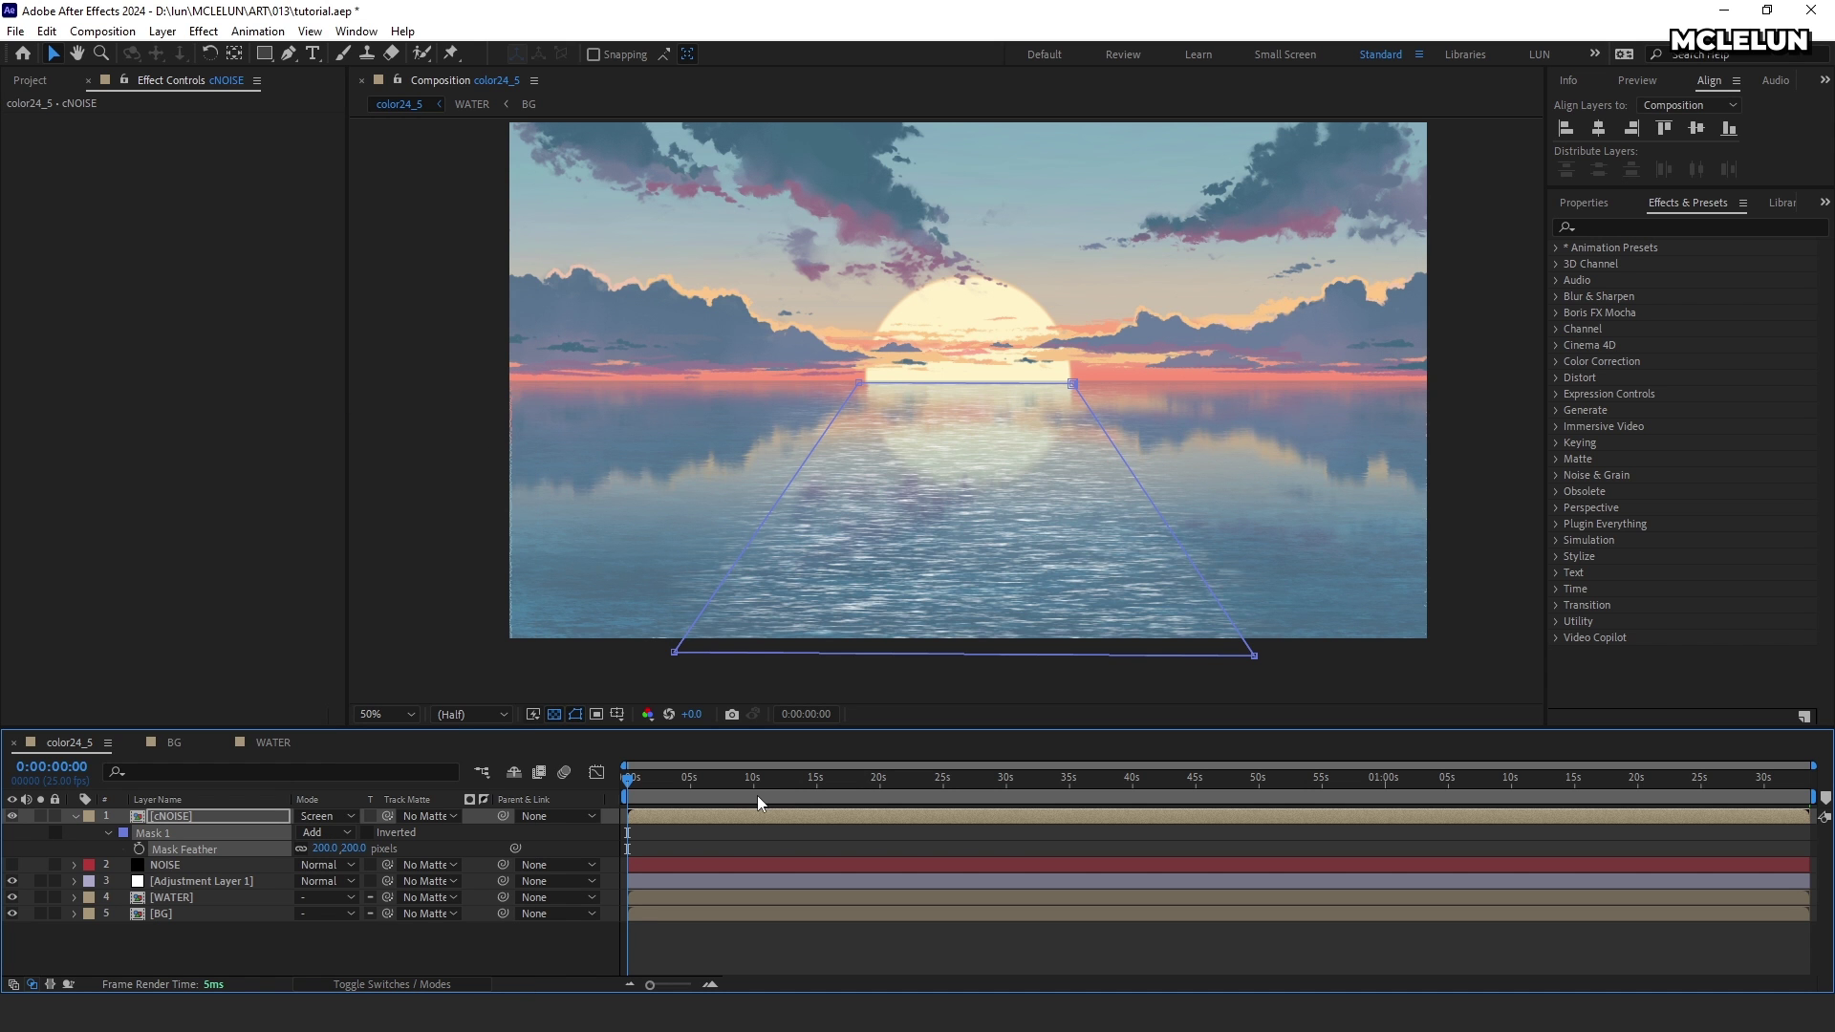
left_click_drag(717, 779, 752, 779)
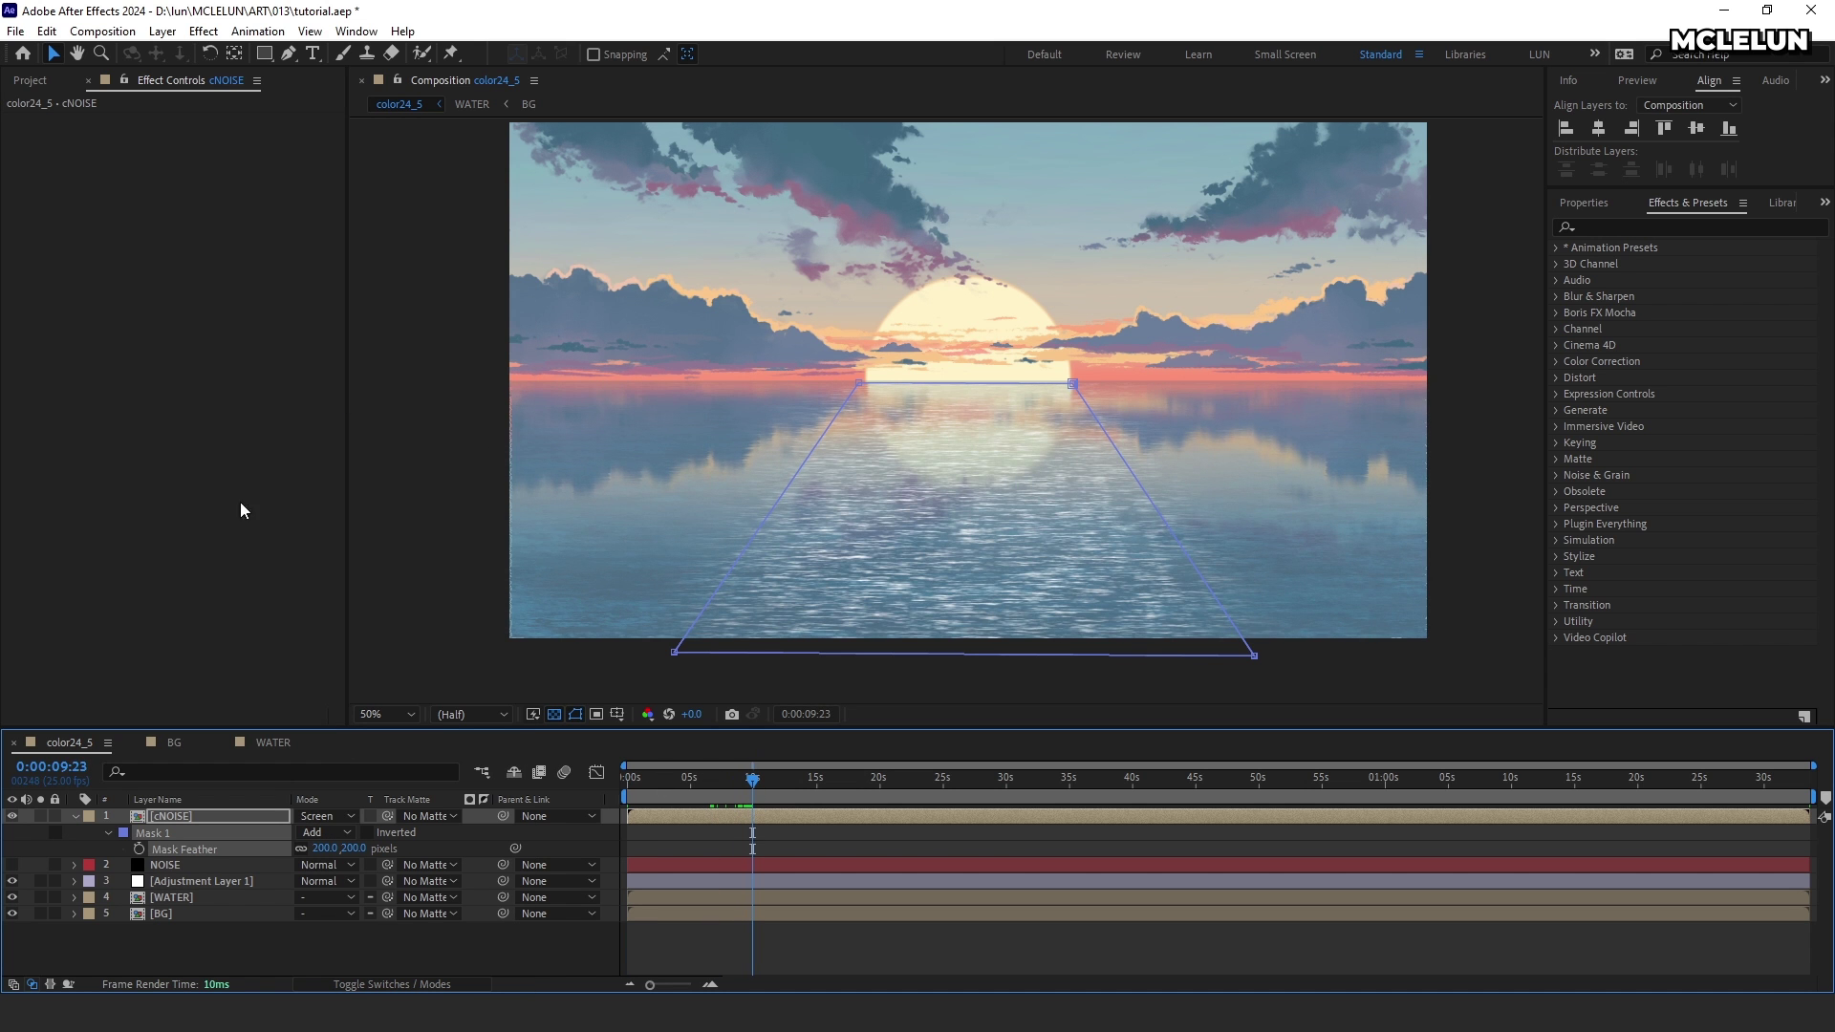
Step: Add a Tint effect to cNOISE with Map White To set to yellow FFF000
left_click(211, 34)
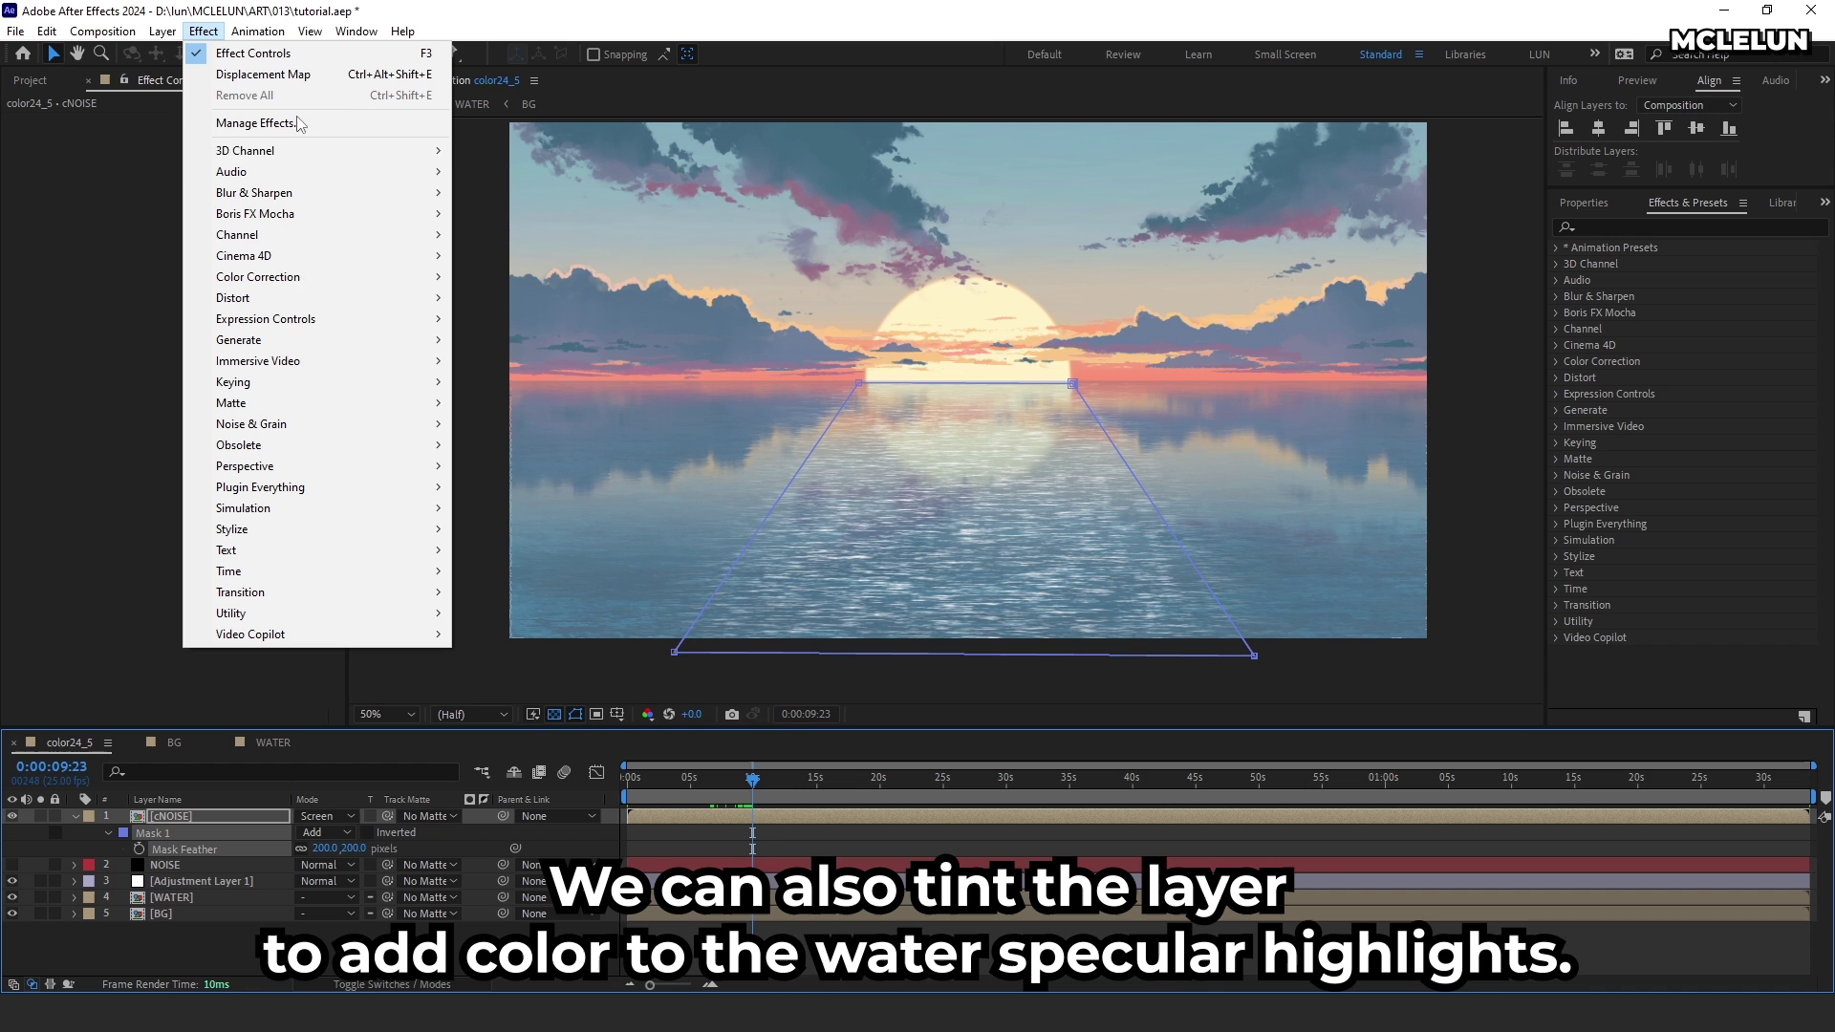
mouse_move(438, 282)
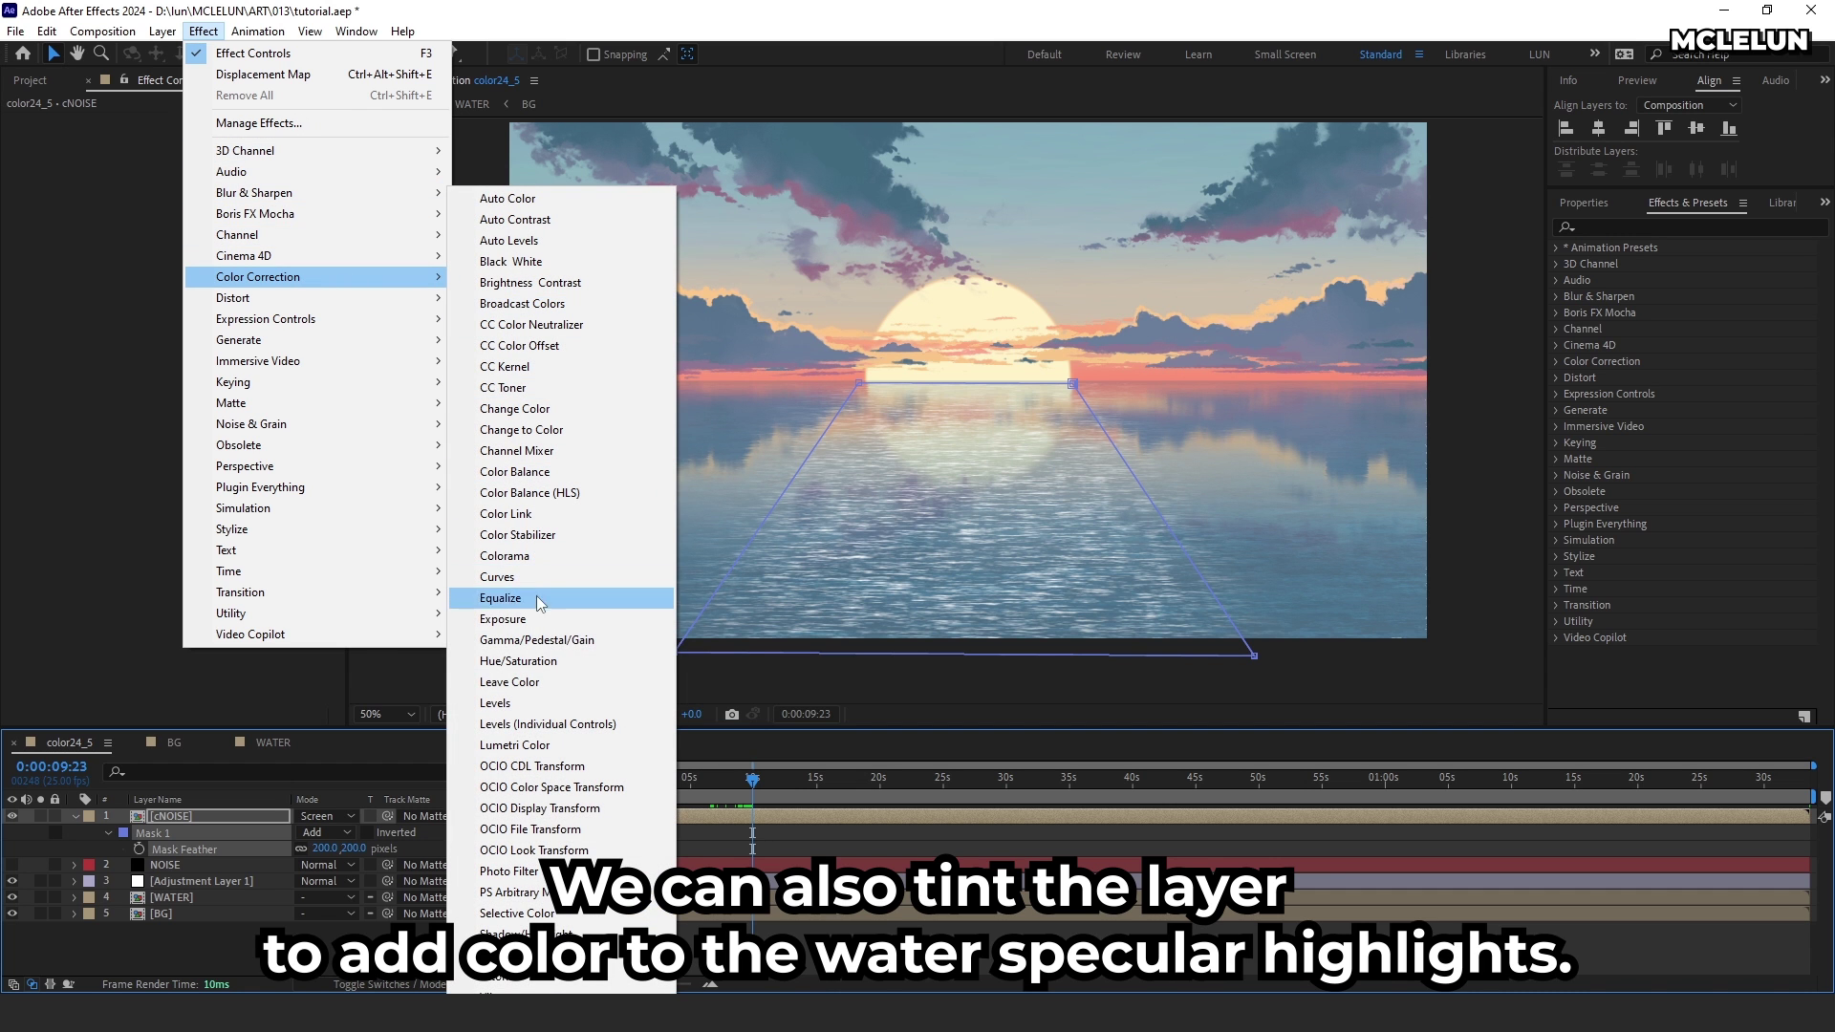
left_click(506, 955)
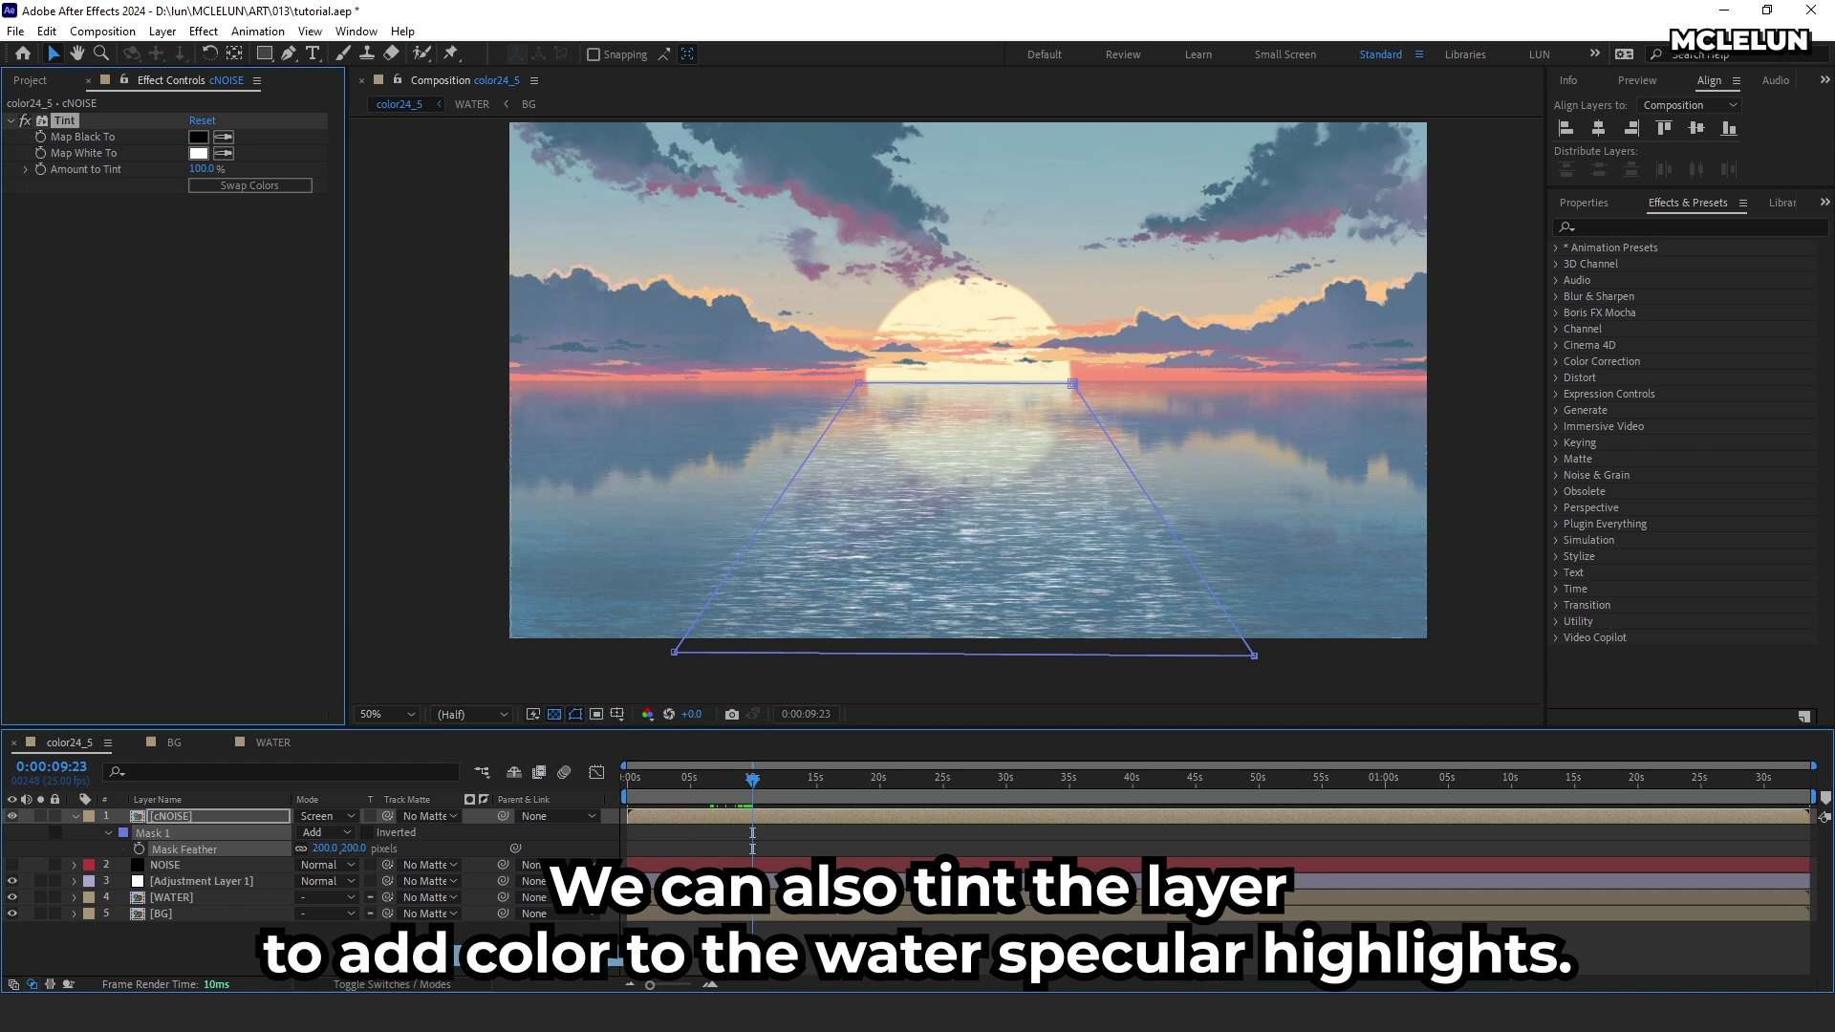
left_click(198, 153)
left_click(1321, 553)
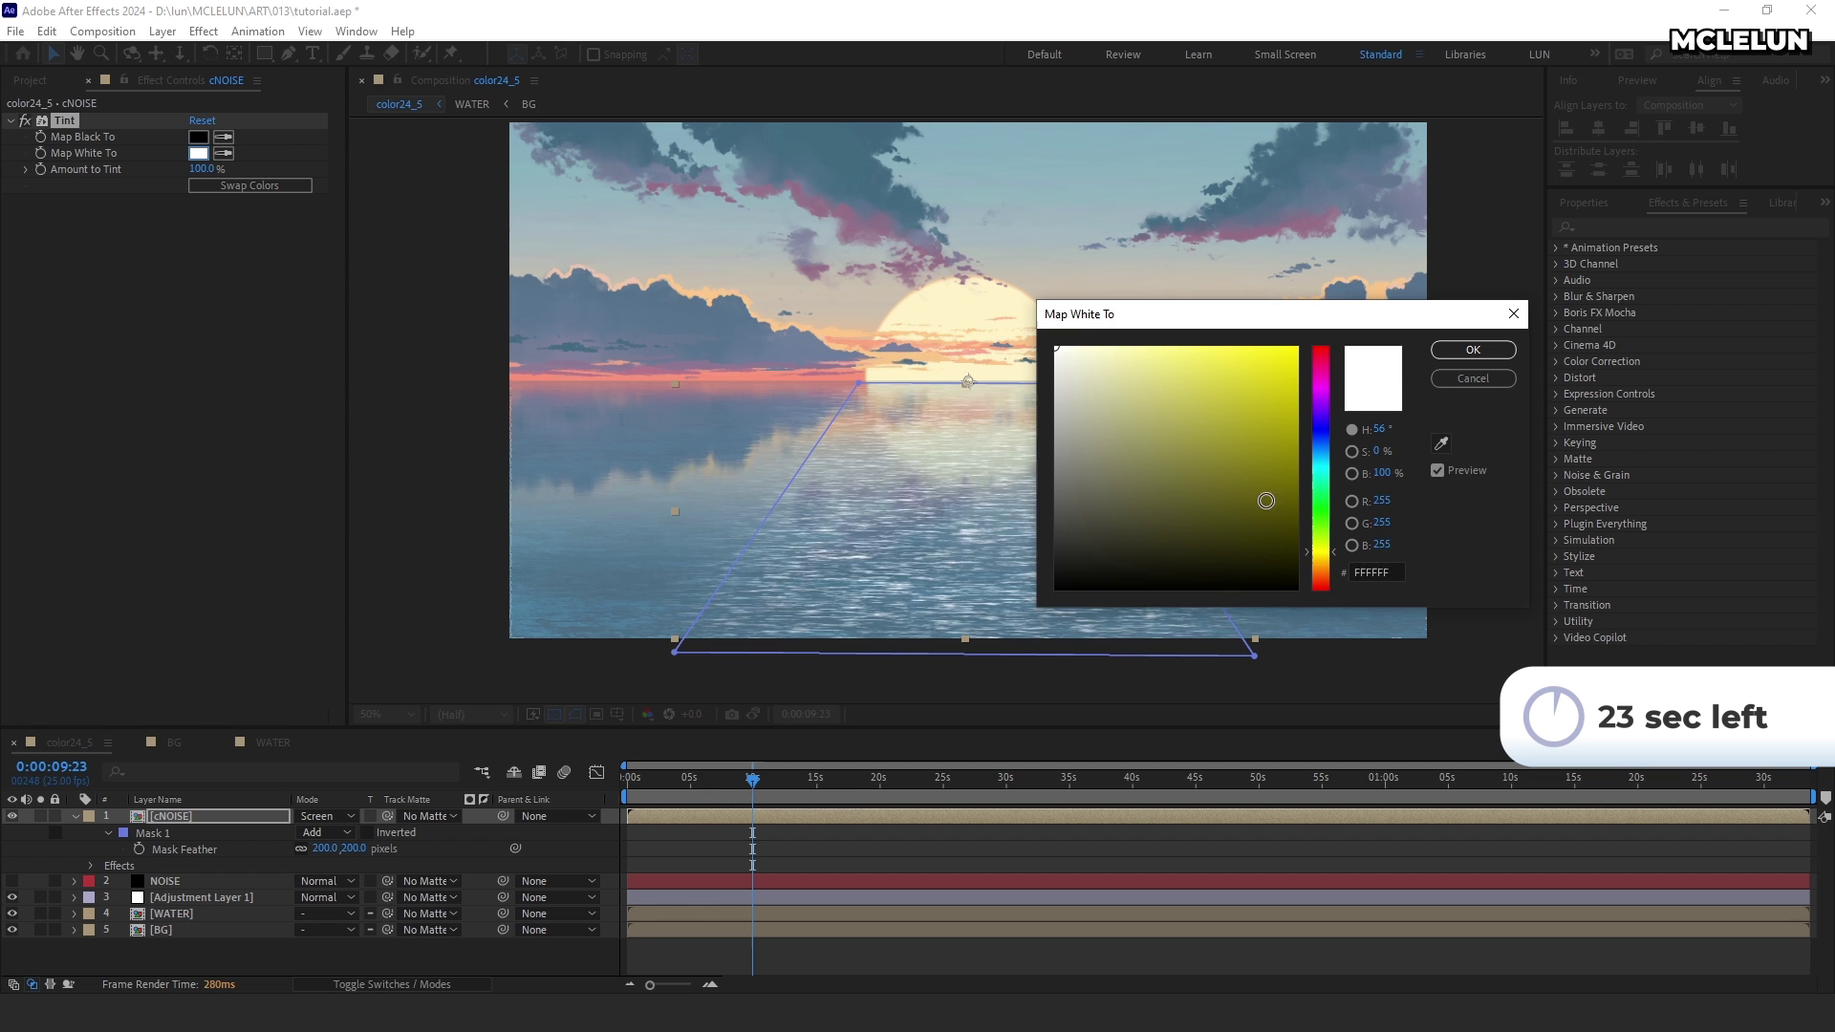
left_click_drag(1265, 500, 1364, 324)
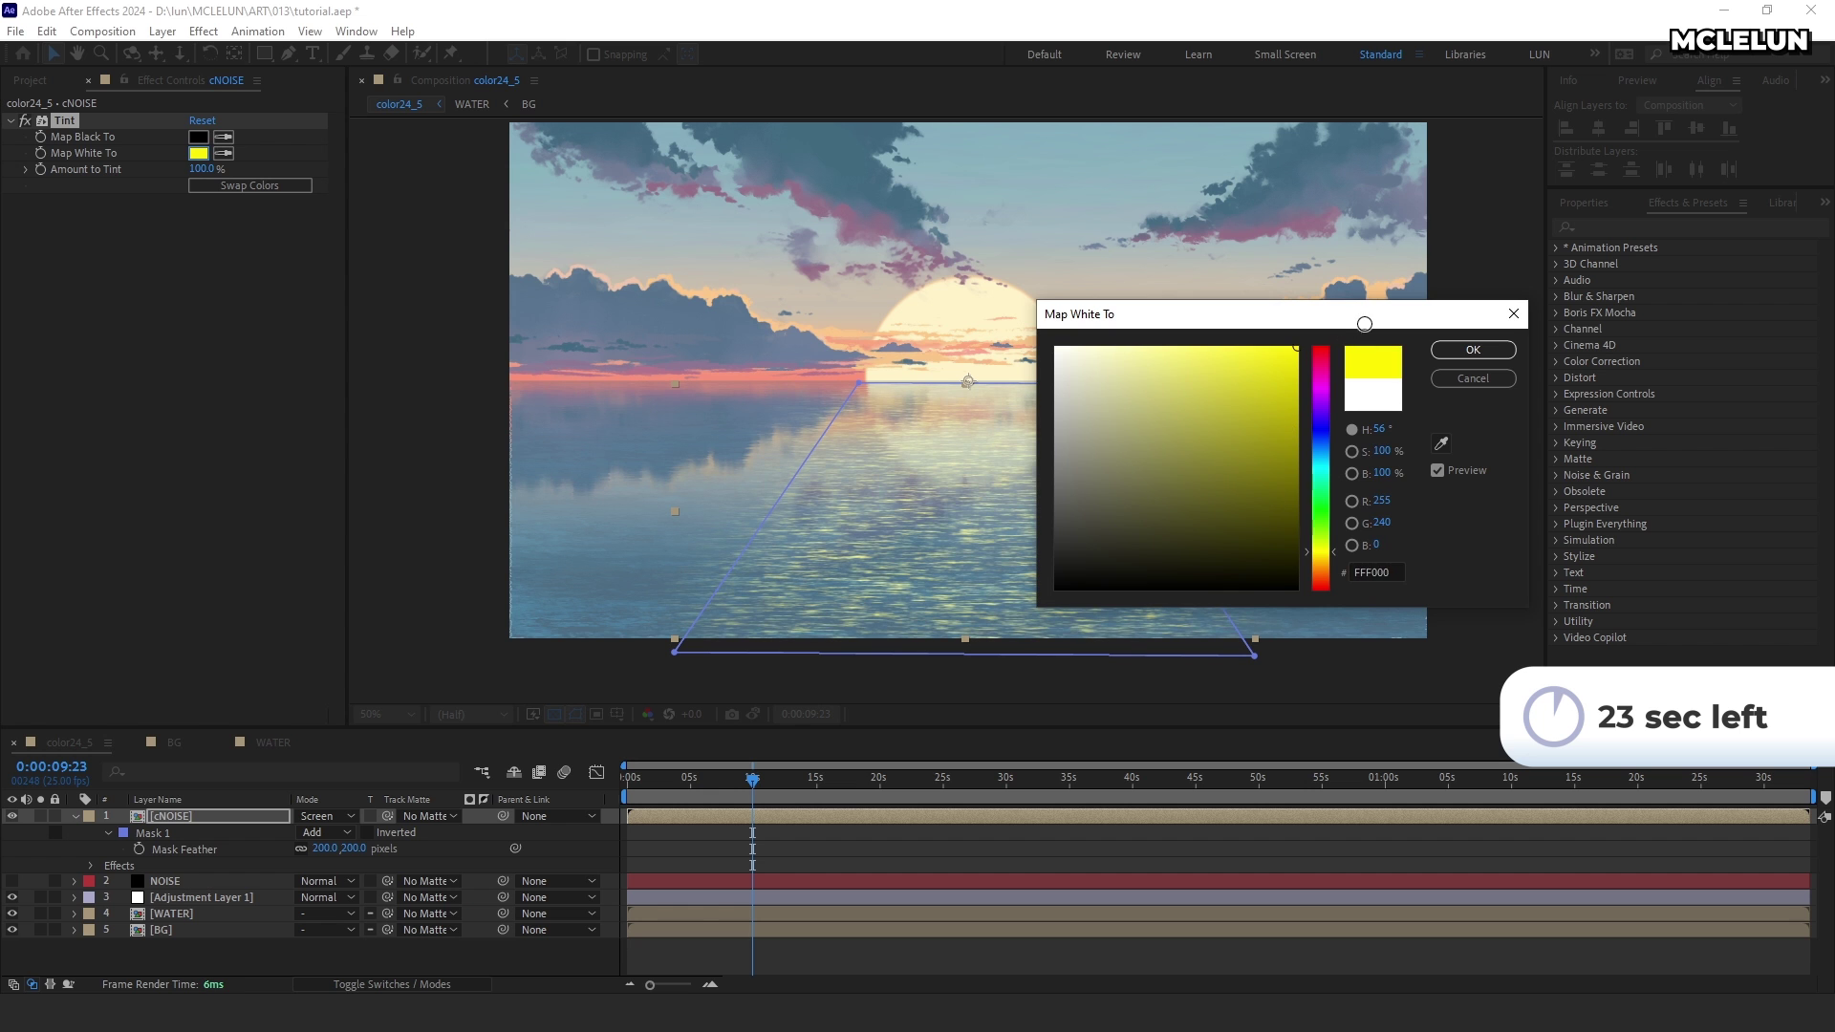
left_click(1470, 351)
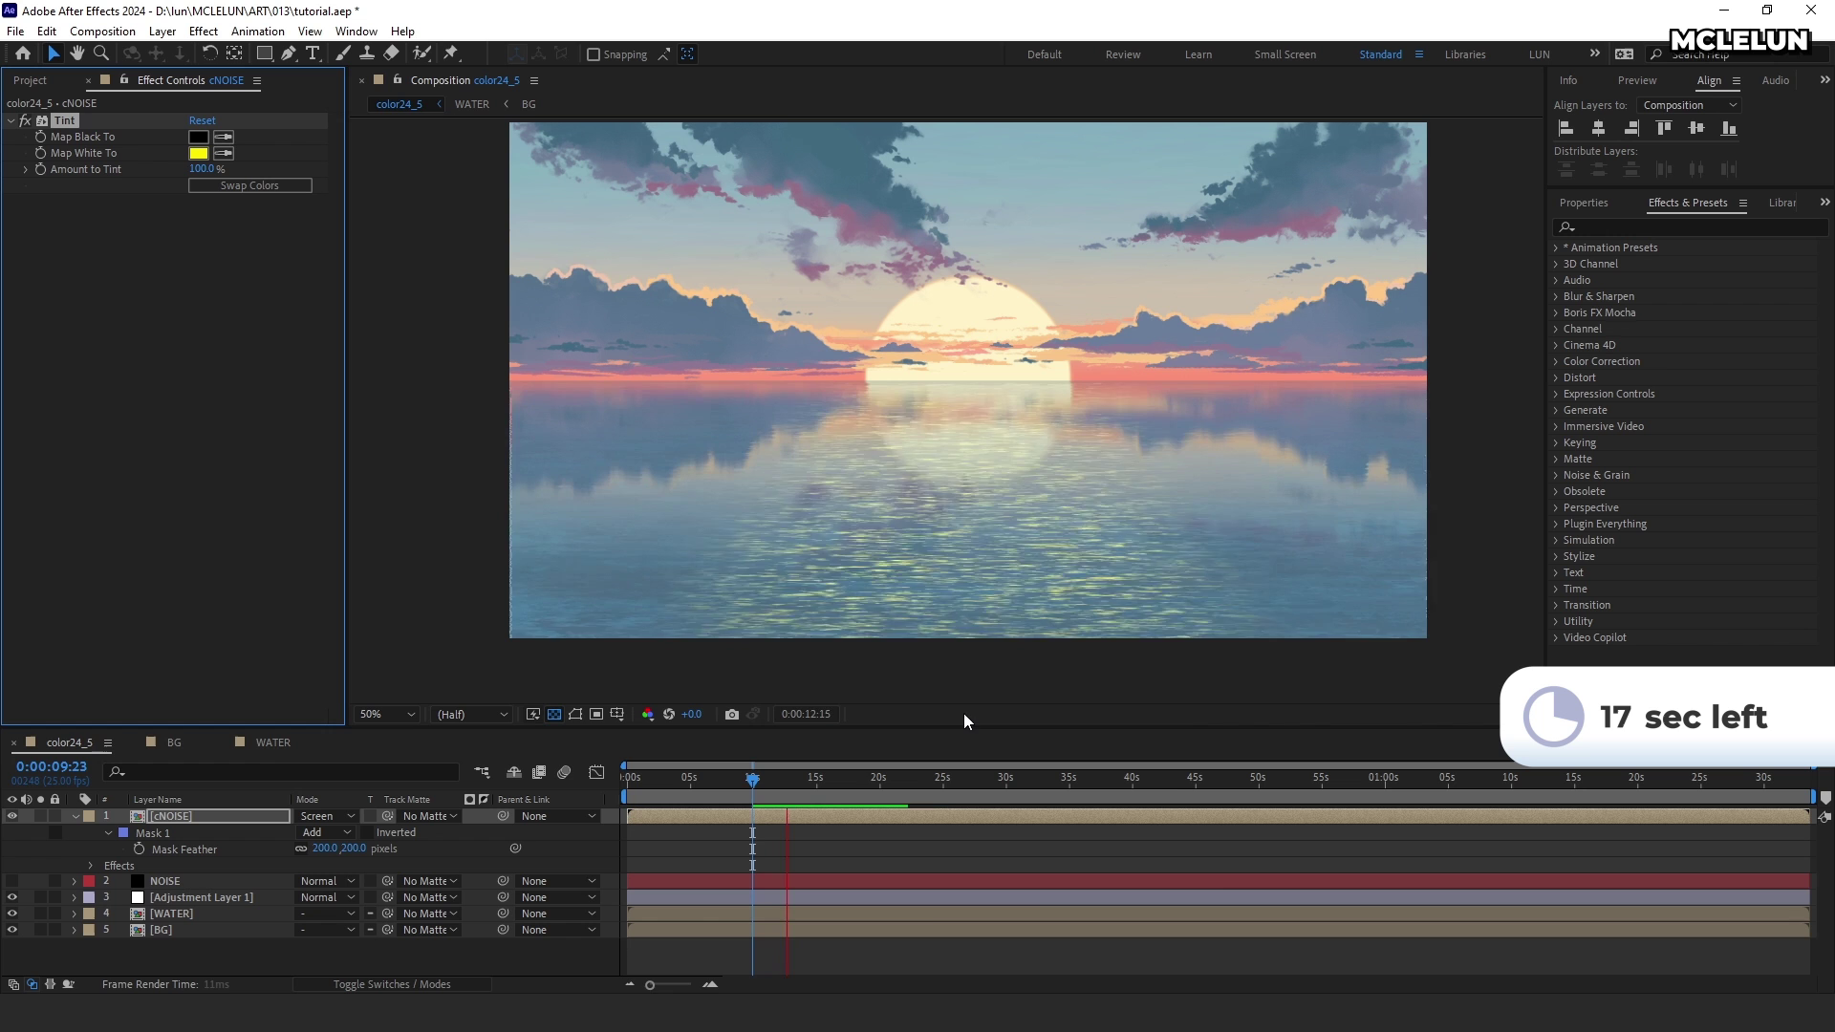
key("space")
Step: Narrow the bottom of the cNOISE mask into a slimmer light path
left_click_drag(678, 643, 841, 655)
left_click_drag(1250, 643, 1043, 657)
left_click(212, 822)
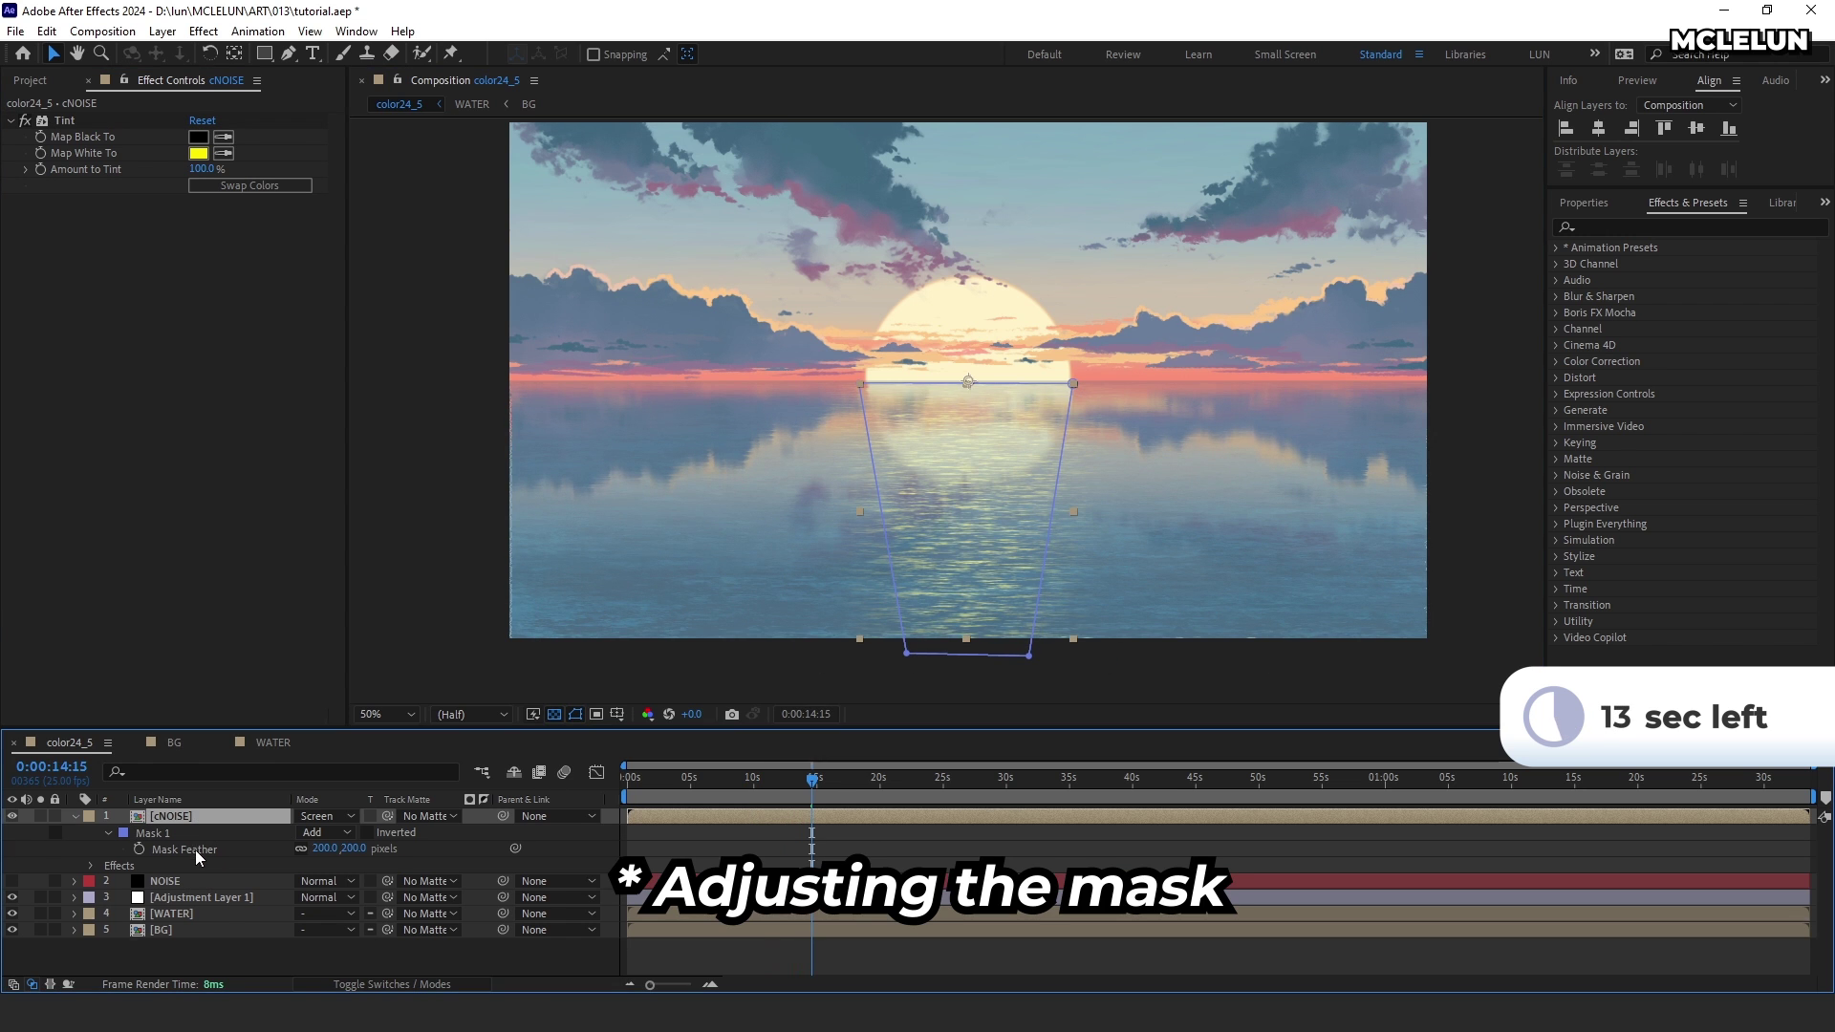
Step: Duplicate cNOISE and drag the copy's mask corners outward to widen it
key("ctrl+d")
left_click_drag(1029, 655, 1369, 651)
left_click_drag(1072, 383, 1119, 382)
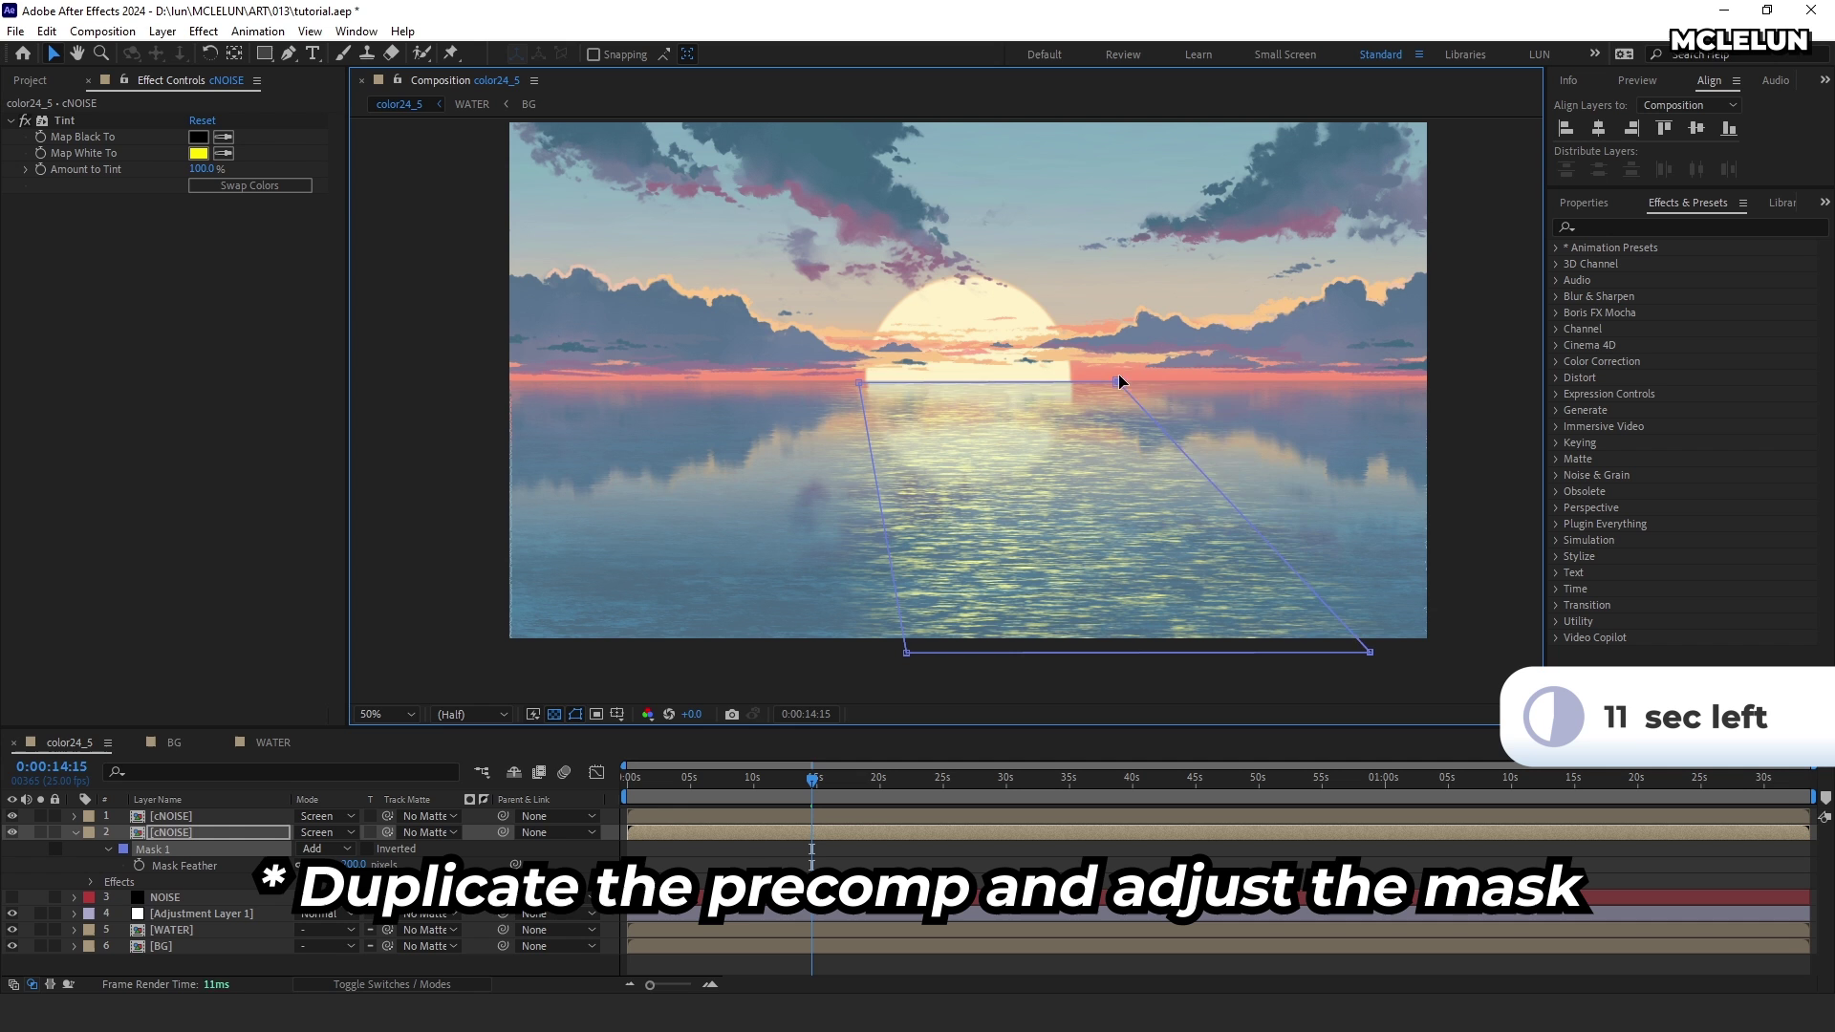
left_click_drag(860, 383, 660, 382)
left_click_drag(906, 653, 554, 661)
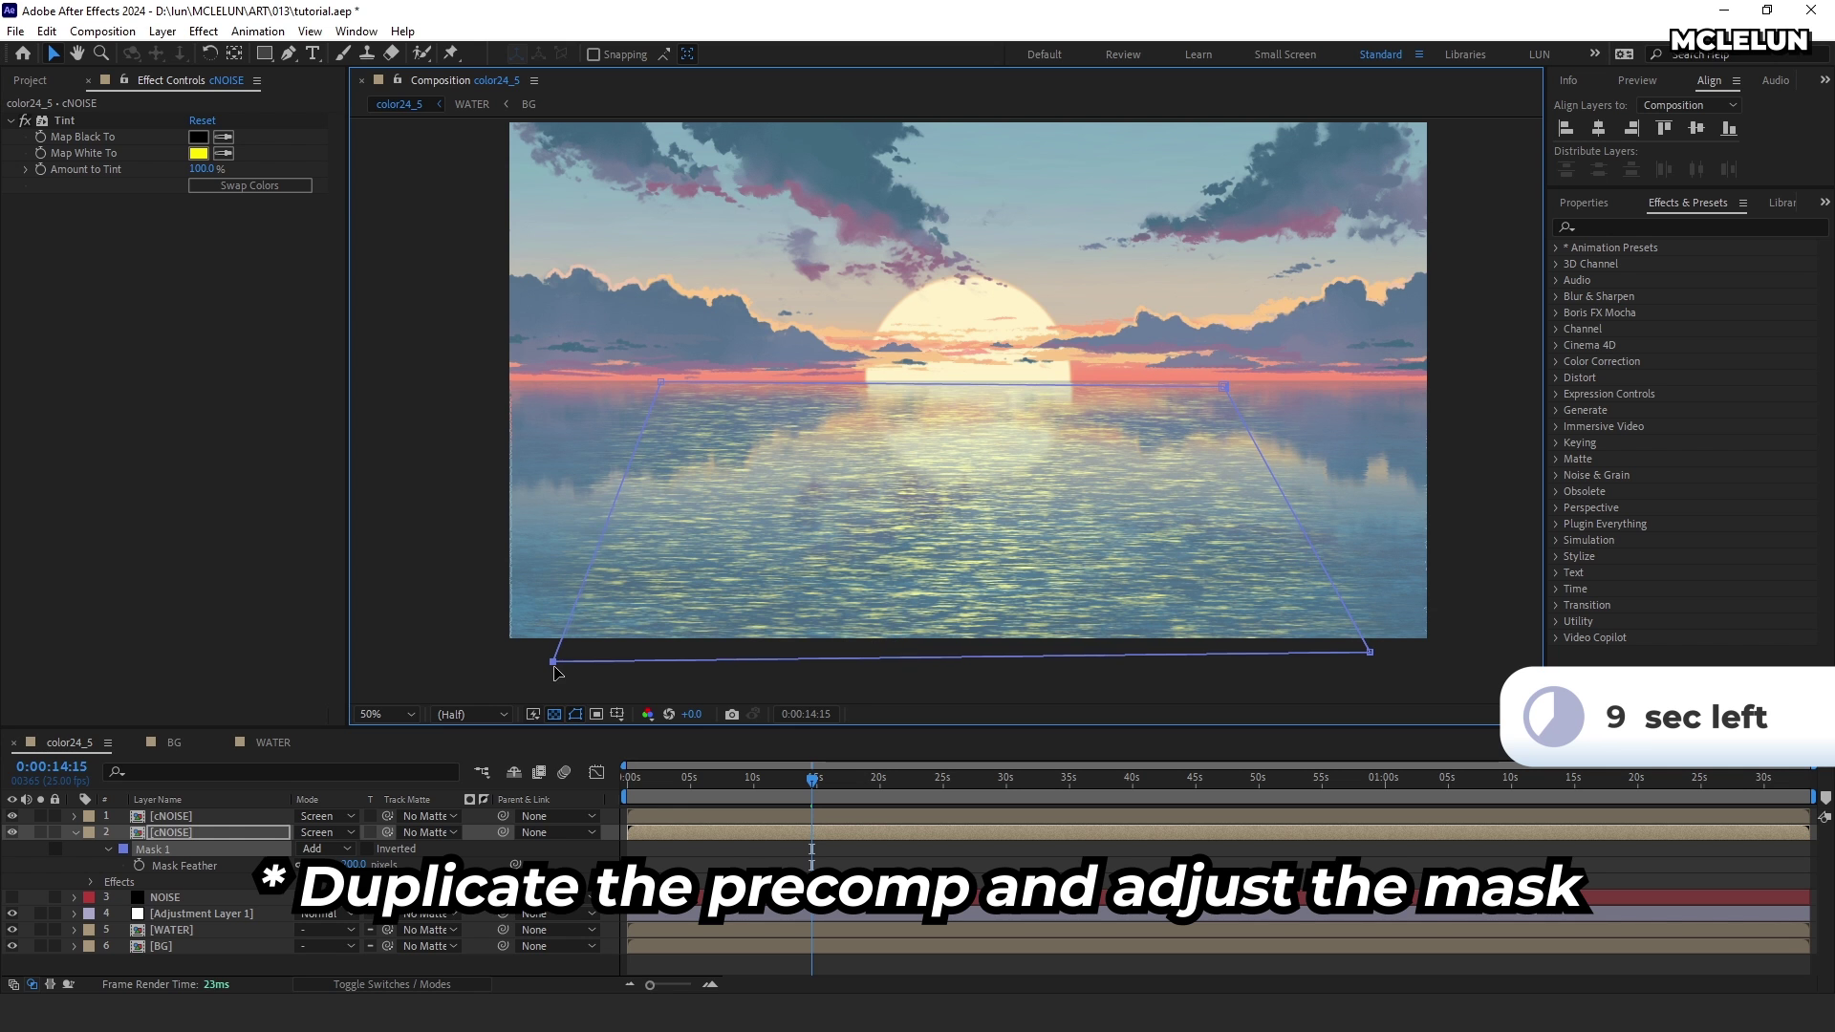
left_click_drag(1230, 385, 1261, 376)
left_click_drag(1370, 652, 1410, 660)
left_click_drag(553, 661, 538, 659)
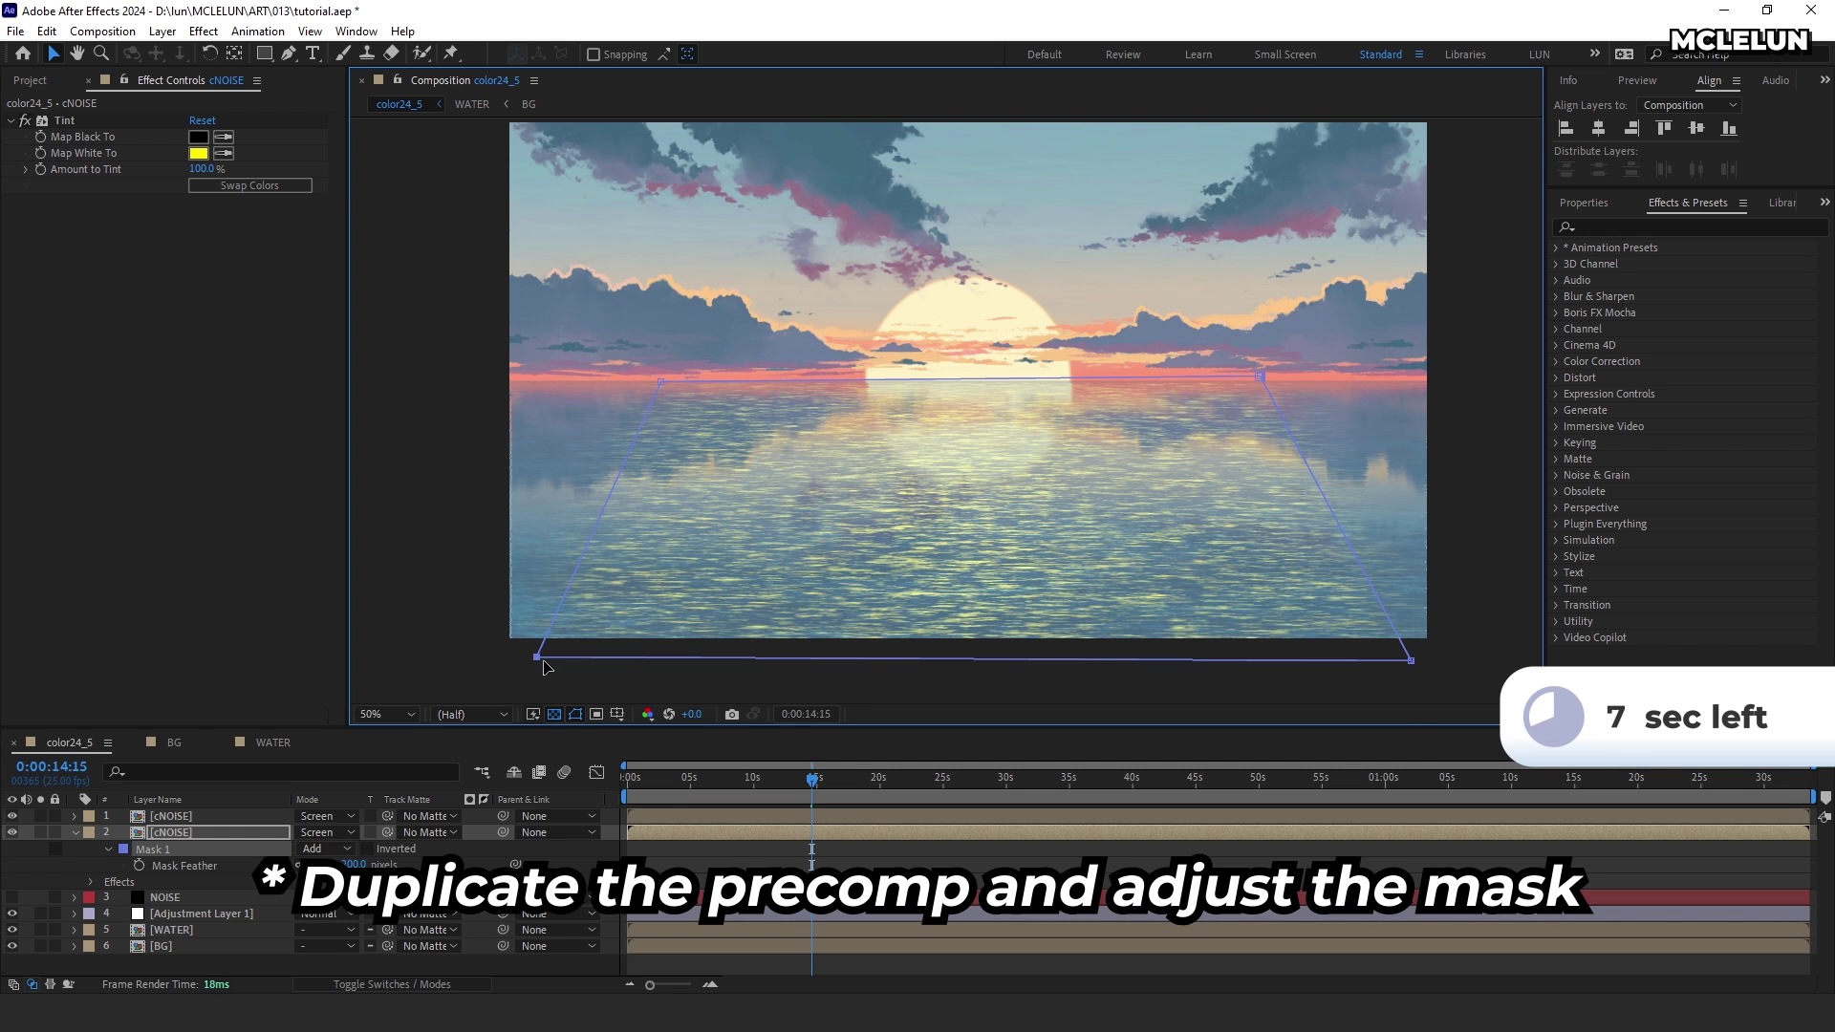
Step: Set the copy's Tint highlight colour to orange FF9000 and its opacity to 50%
left_click(198, 153)
left_click_drag(1327, 552, 1330, 571)
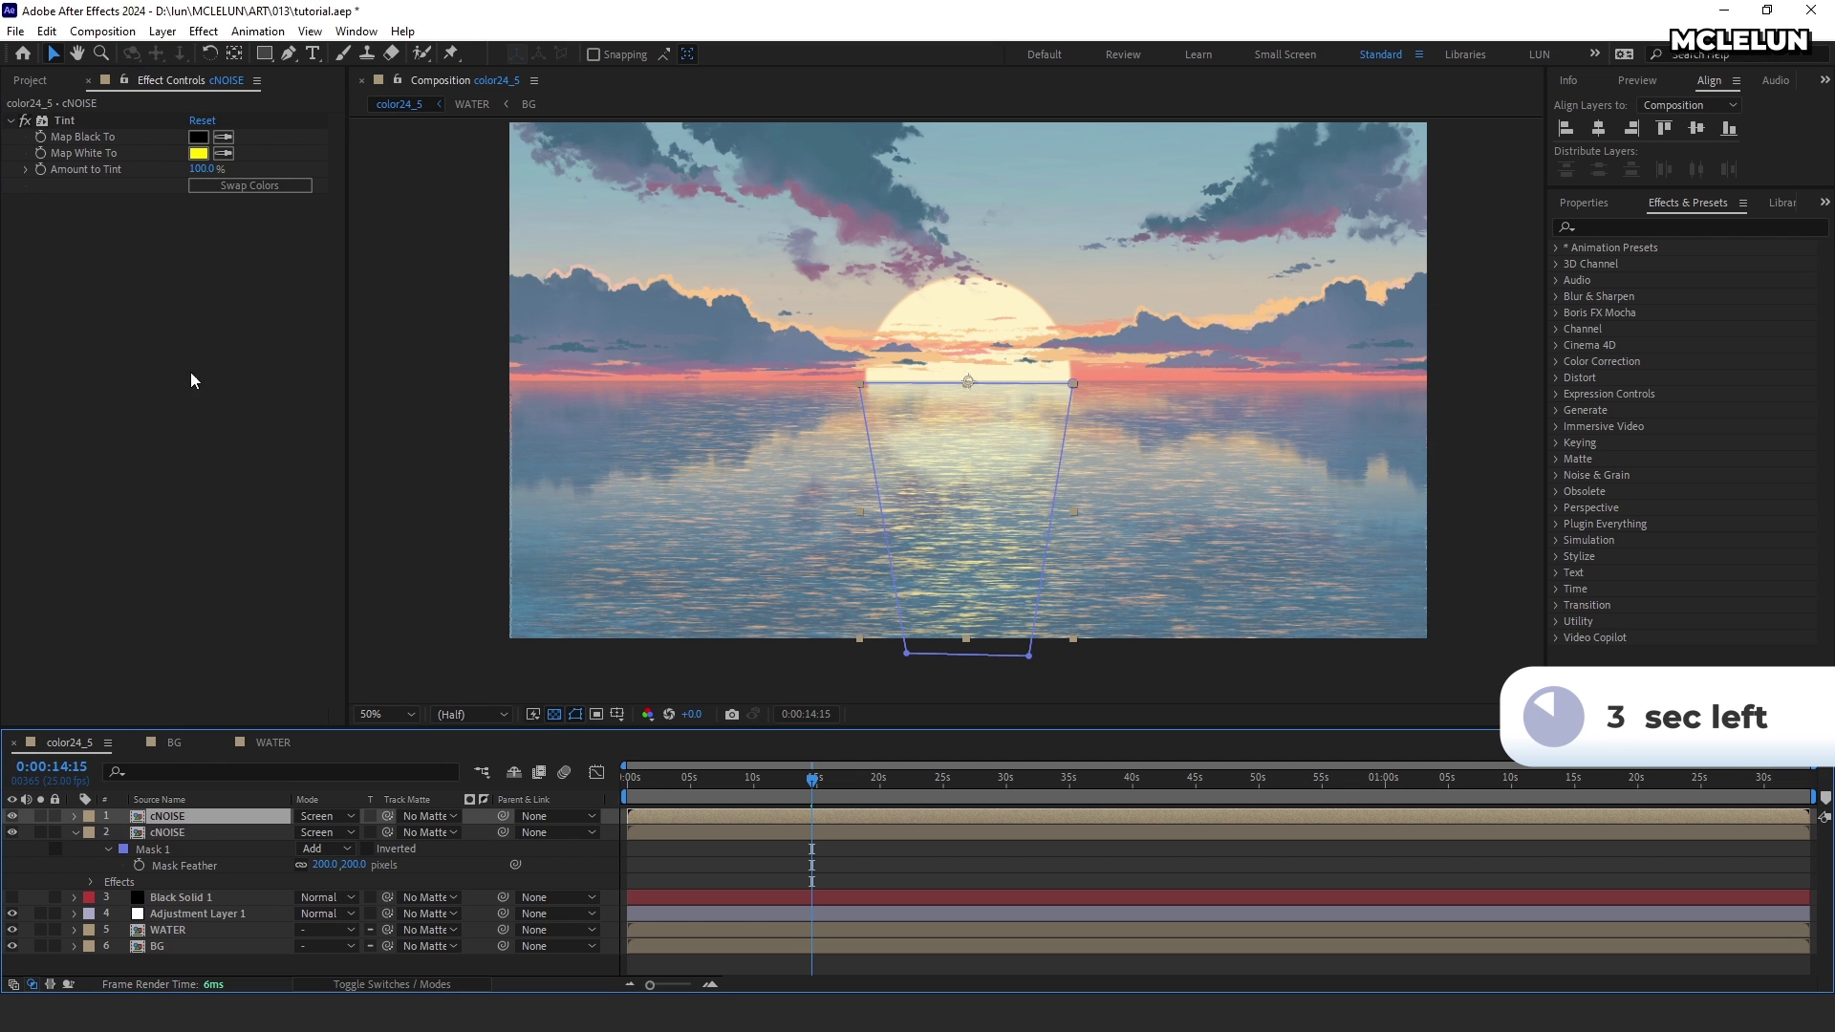
left_click(204, 154)
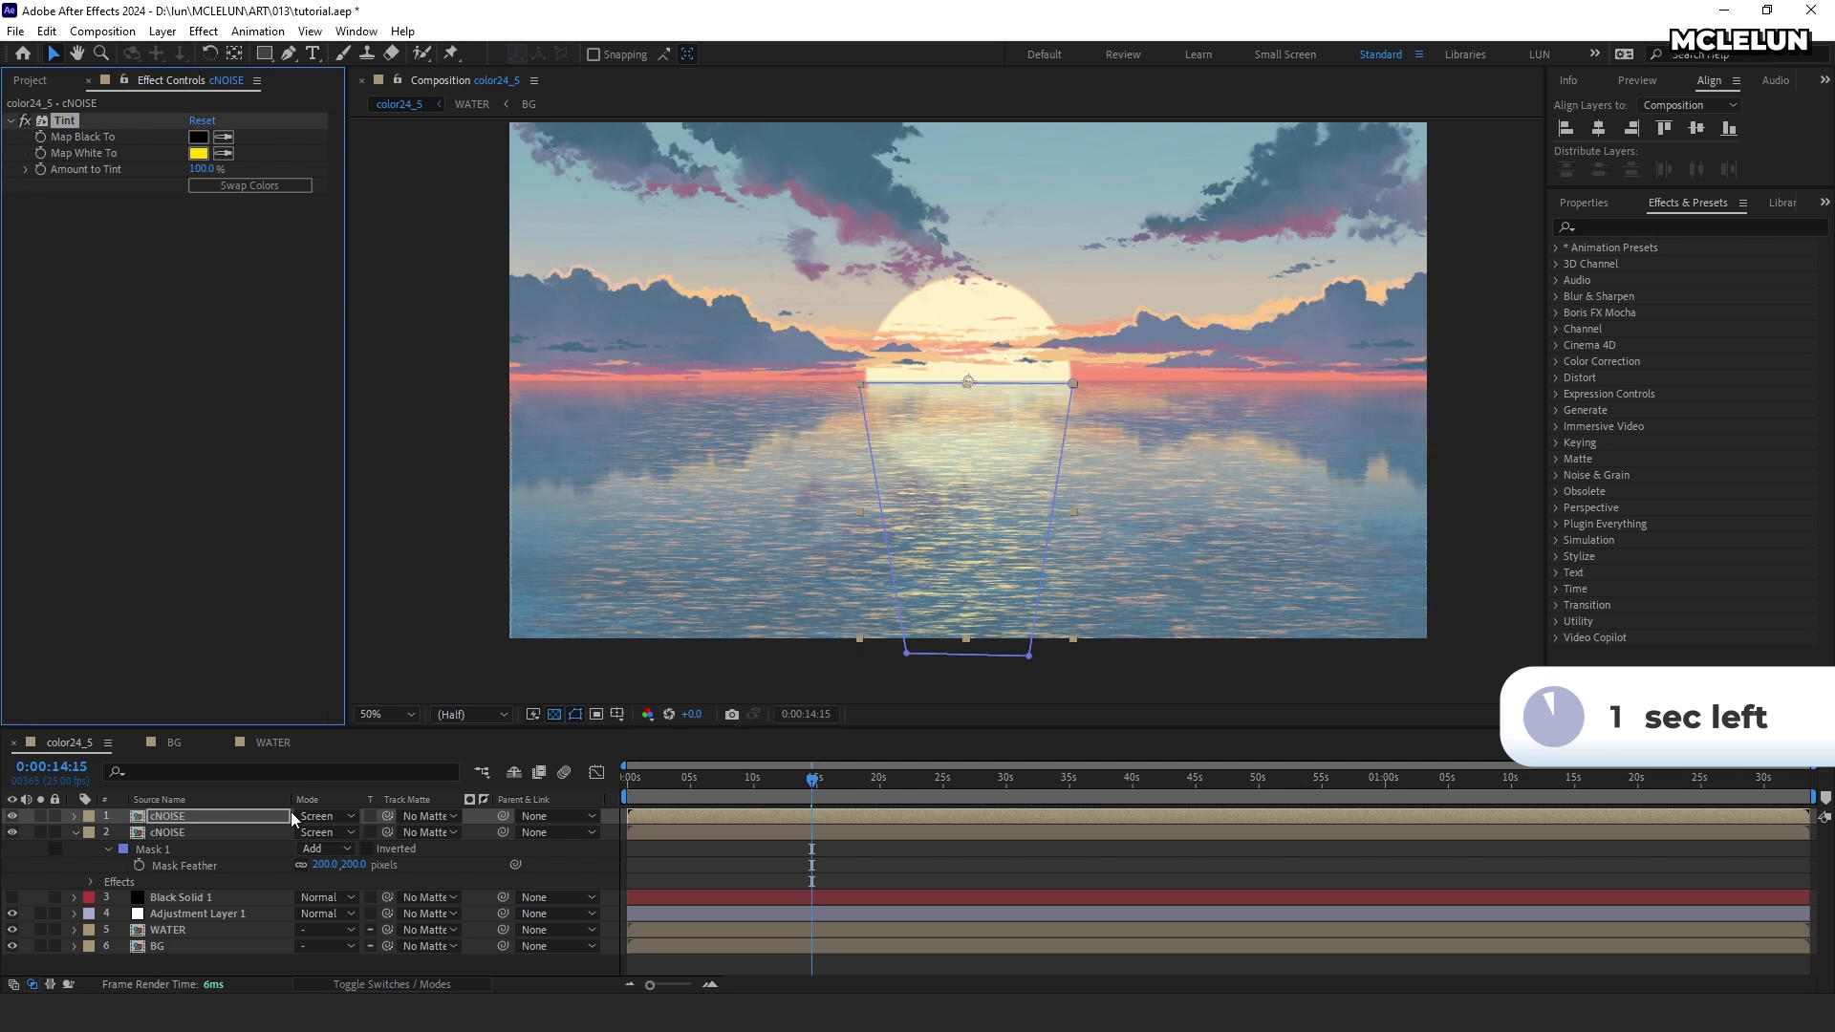
left_click(286, 832)
key("t")
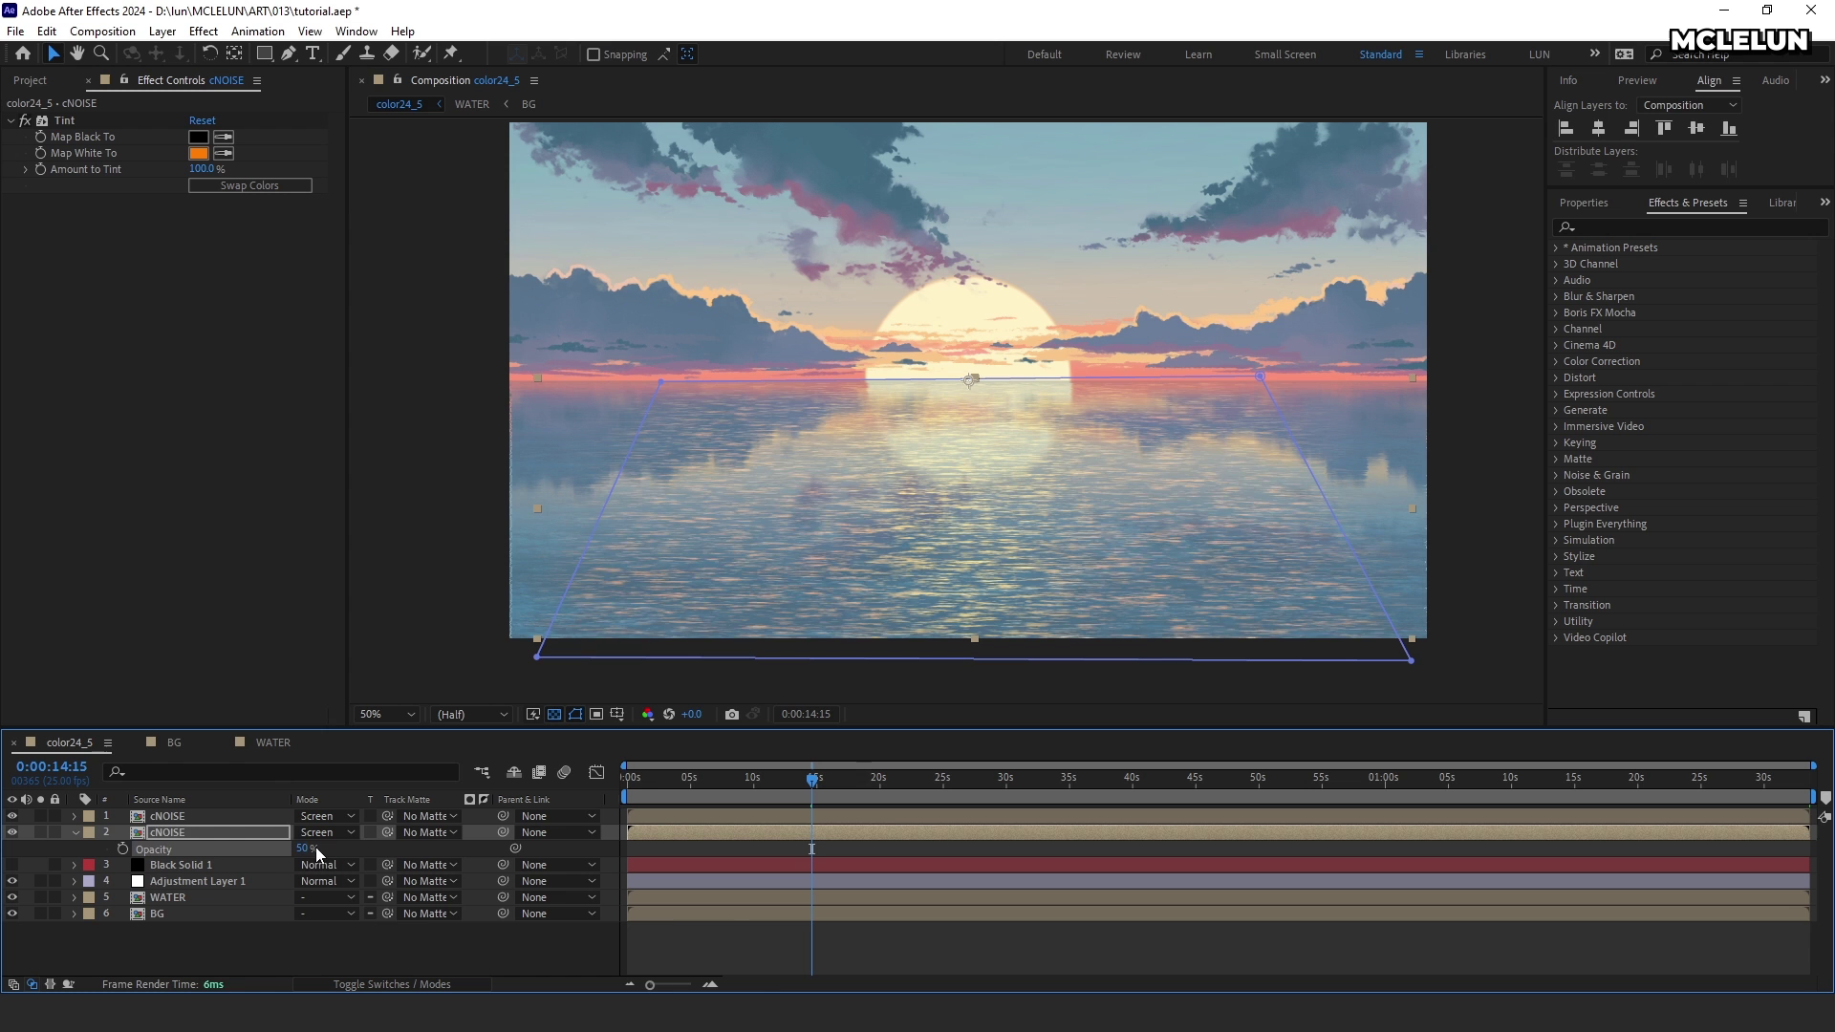
left_click(764, 963)
Step: Preview the animation, then place Black Solid 1 from the Solids folder atop the color24_5 layers
key("space")
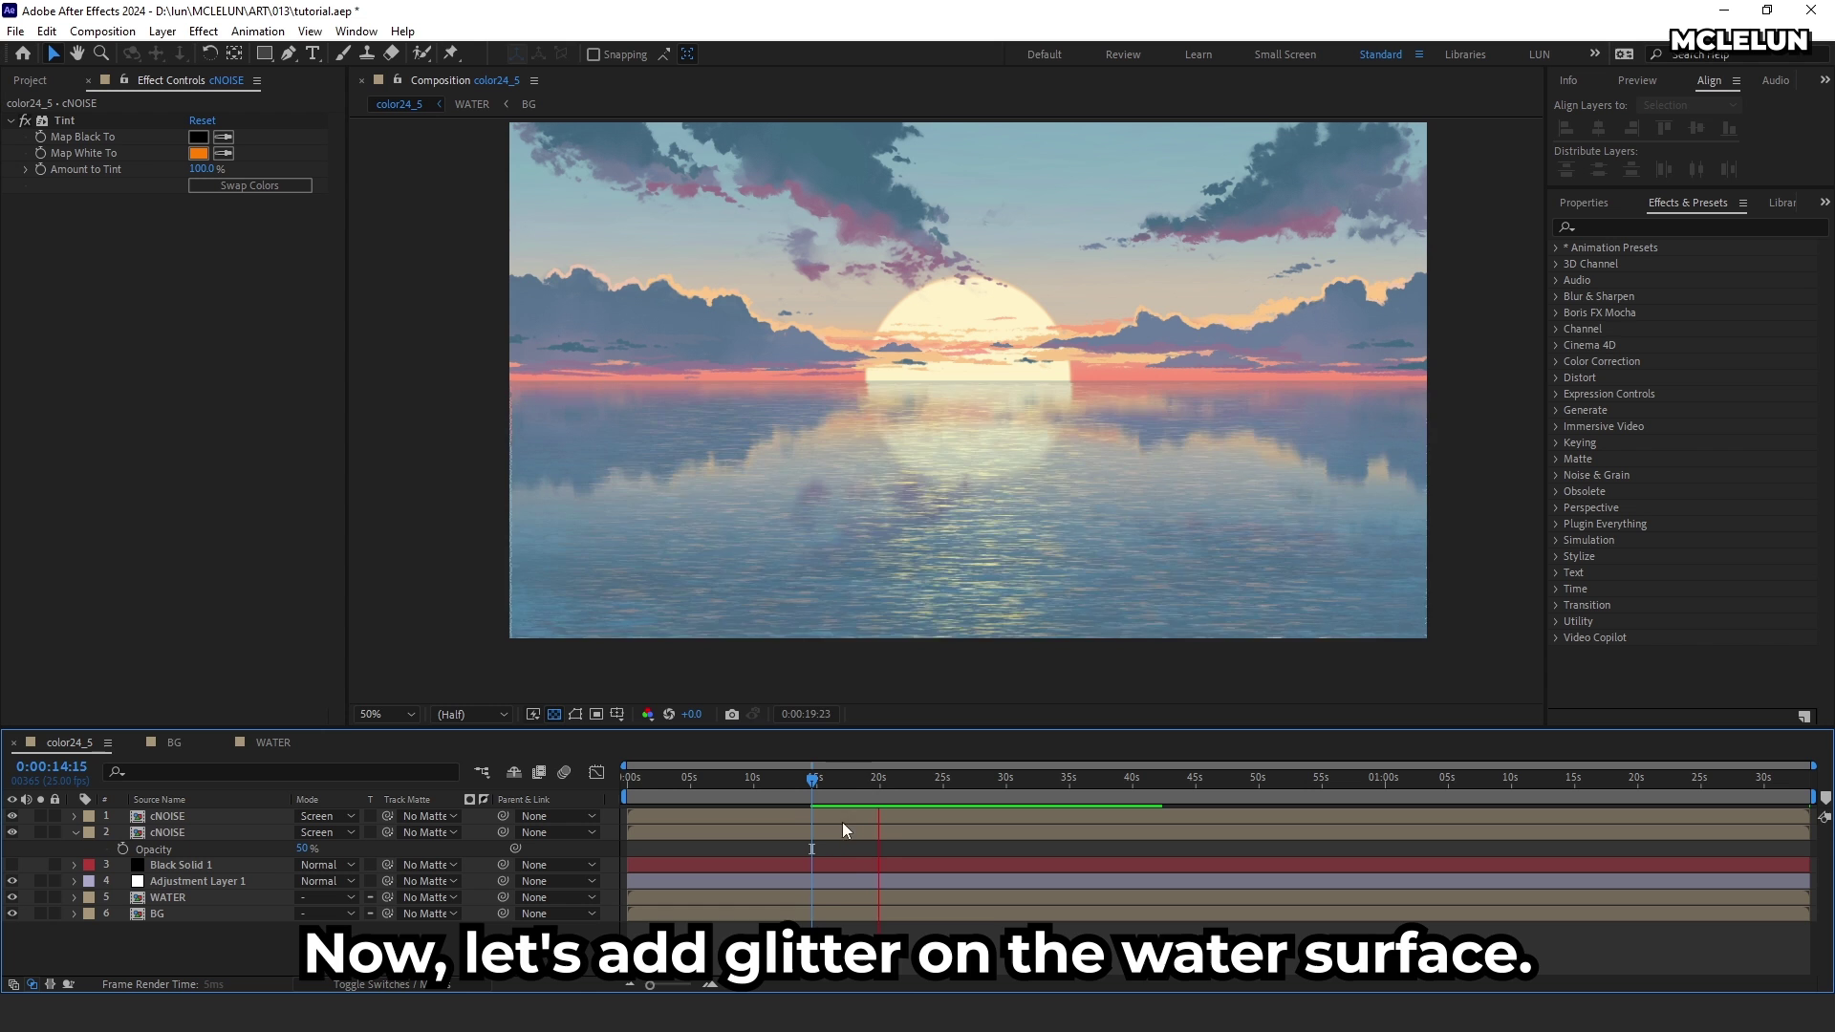
left_click(859, 780)
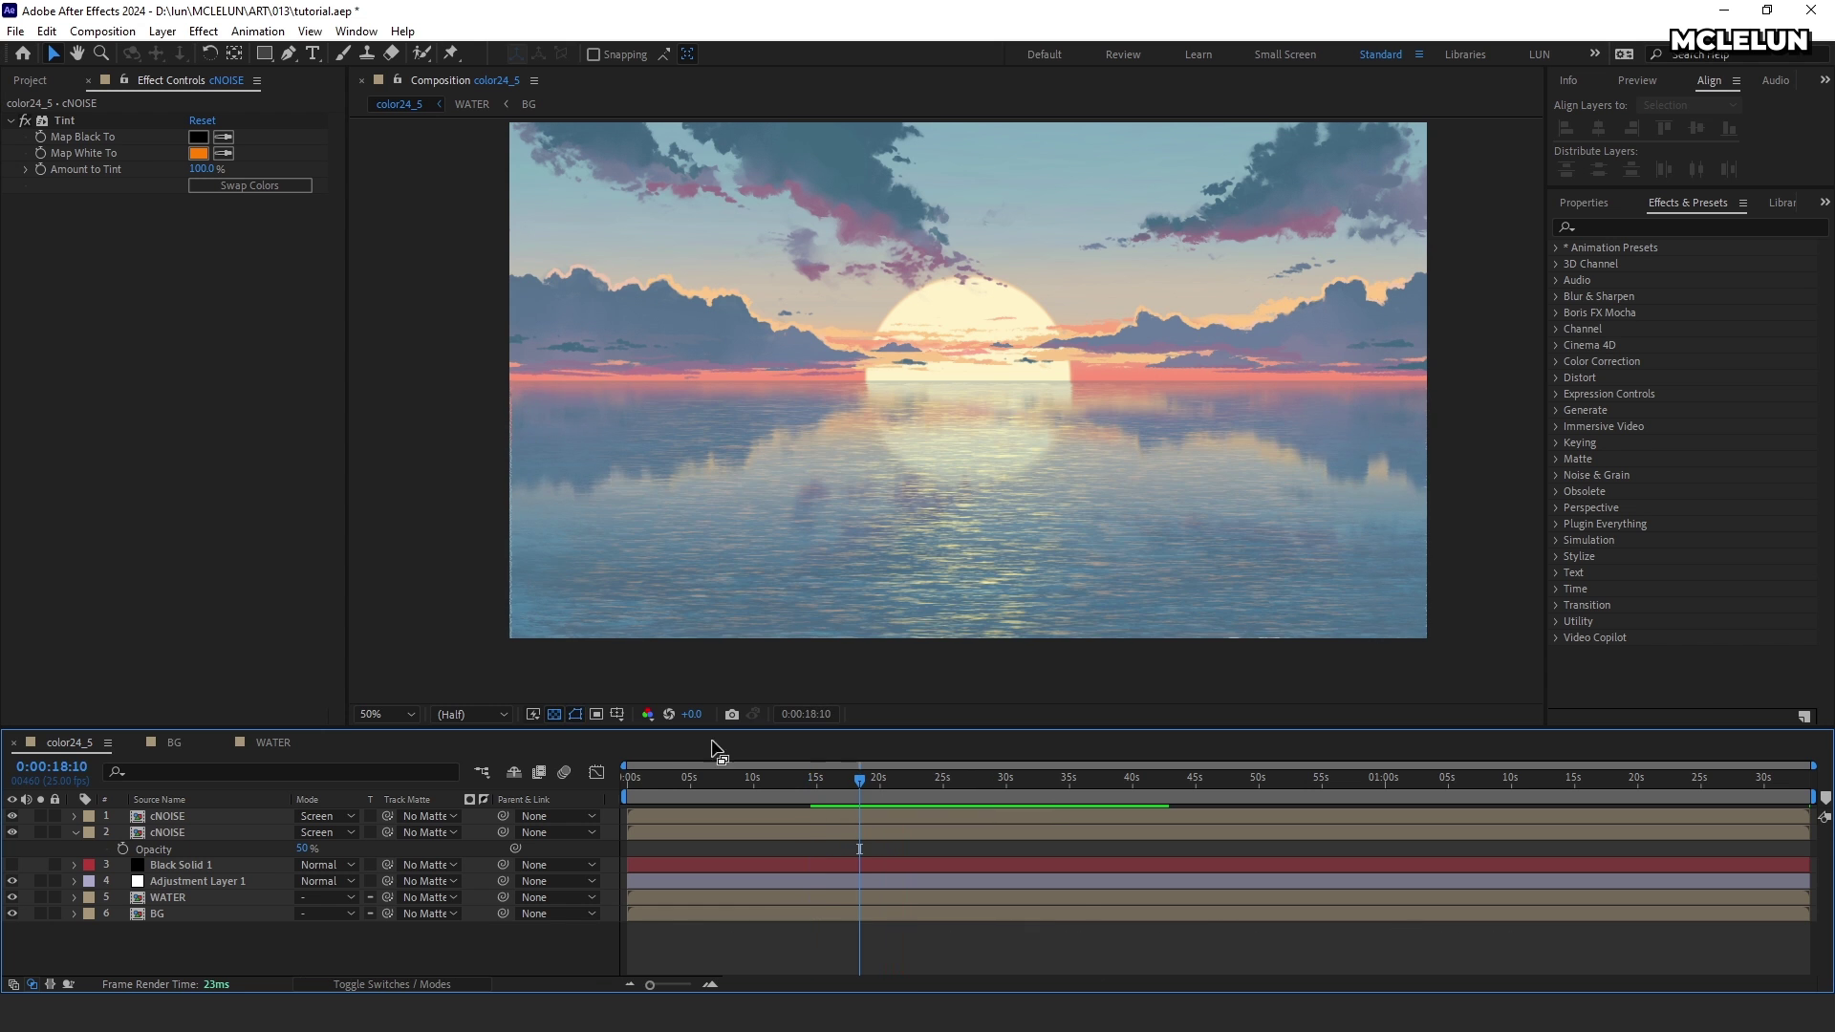
left_click(33, 80)
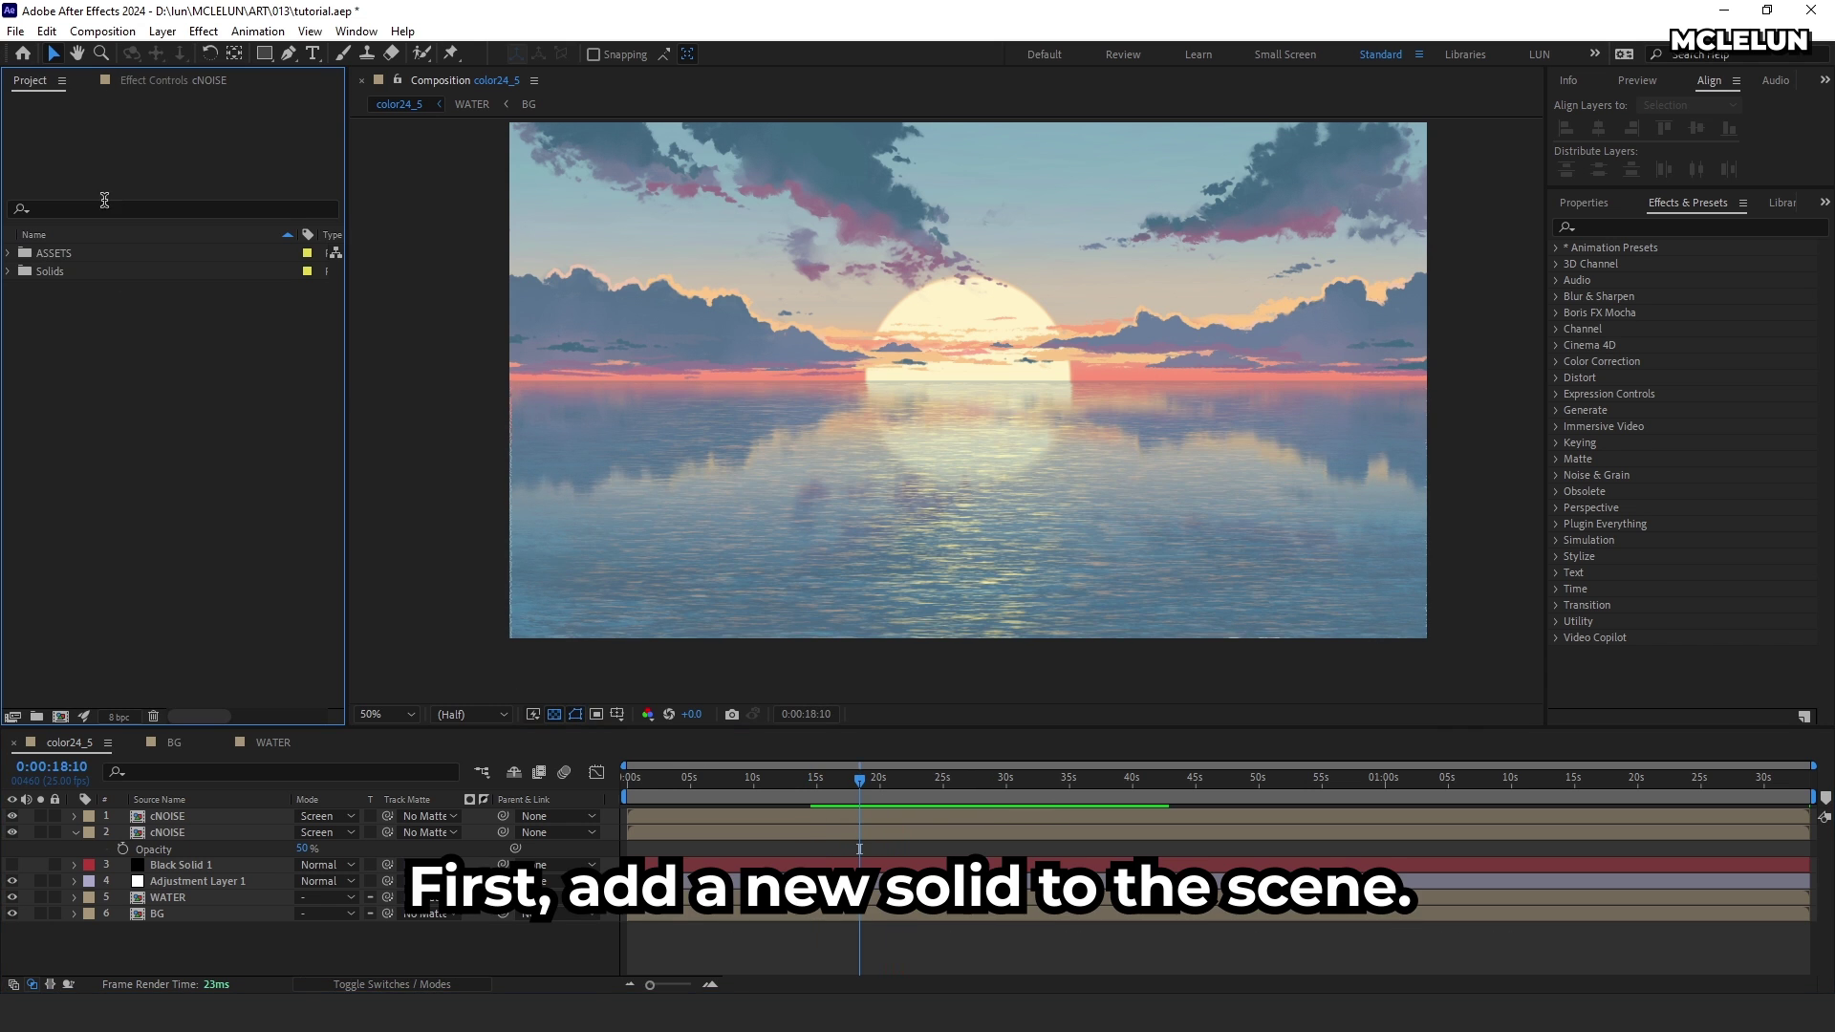
left_click(9, 271)
left_click_drag(103, 308, 253, 812)
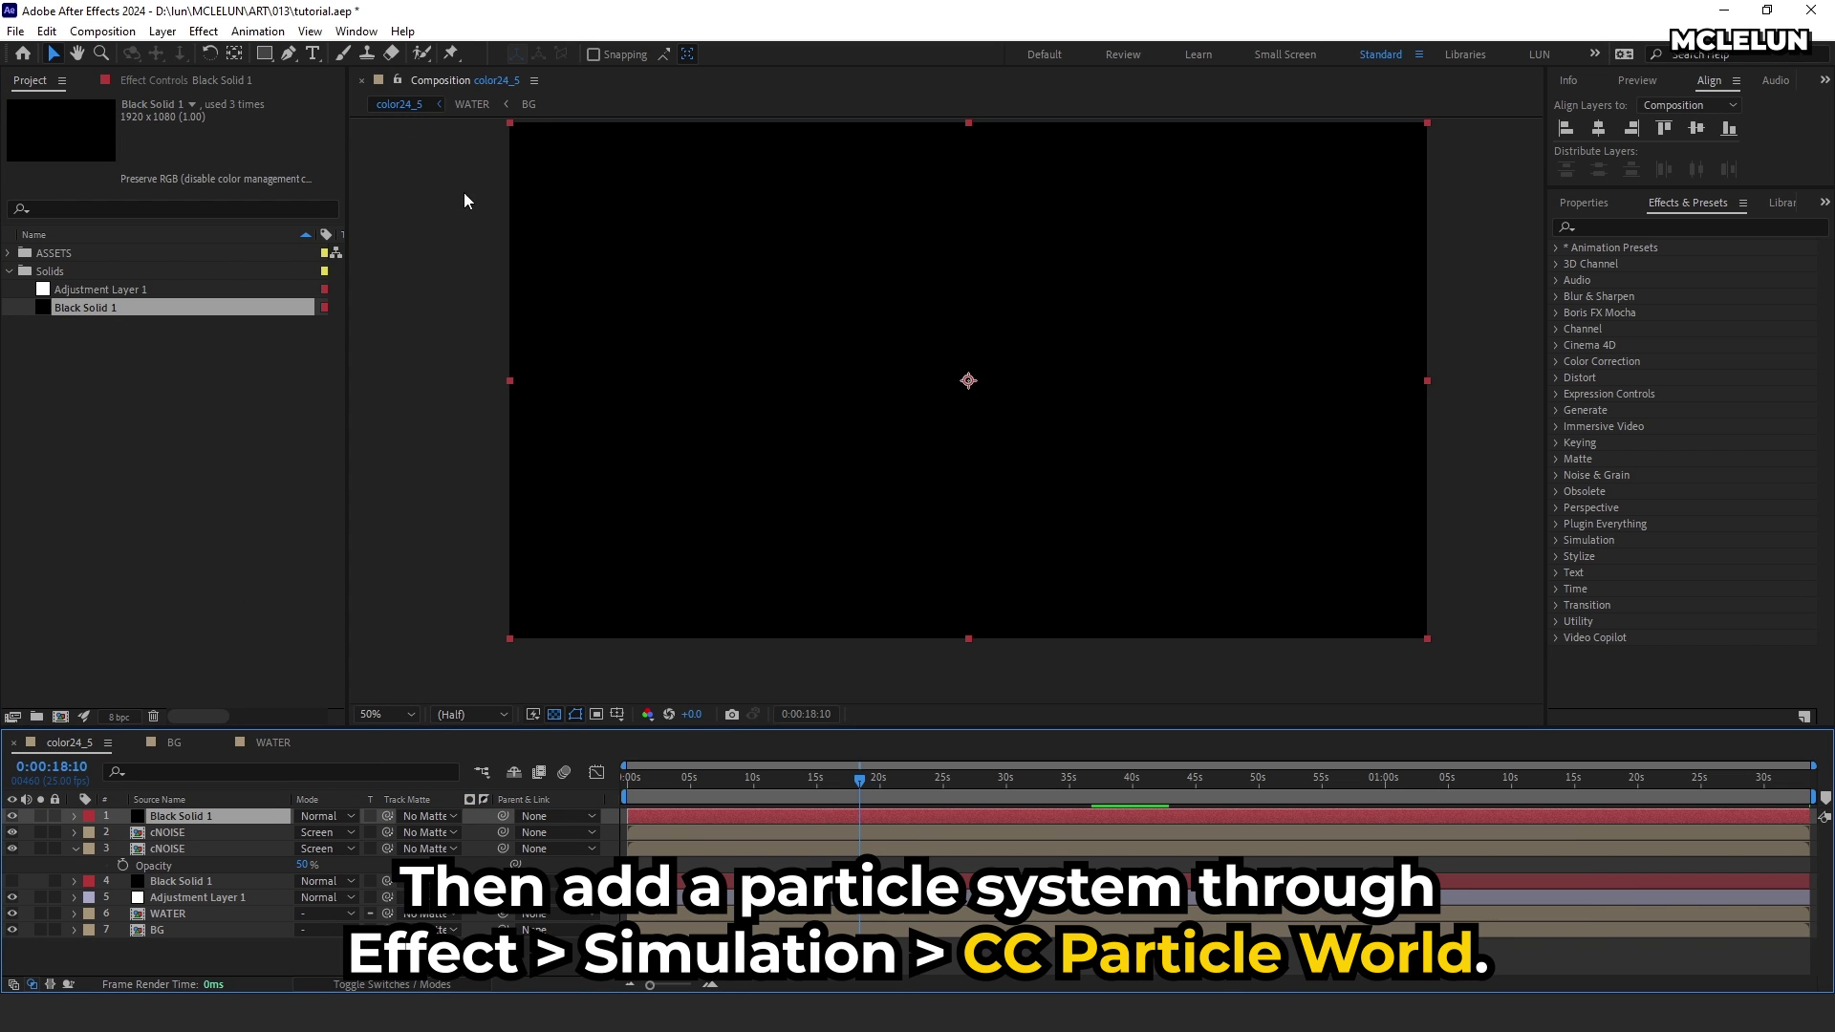
left_click(204, 31)
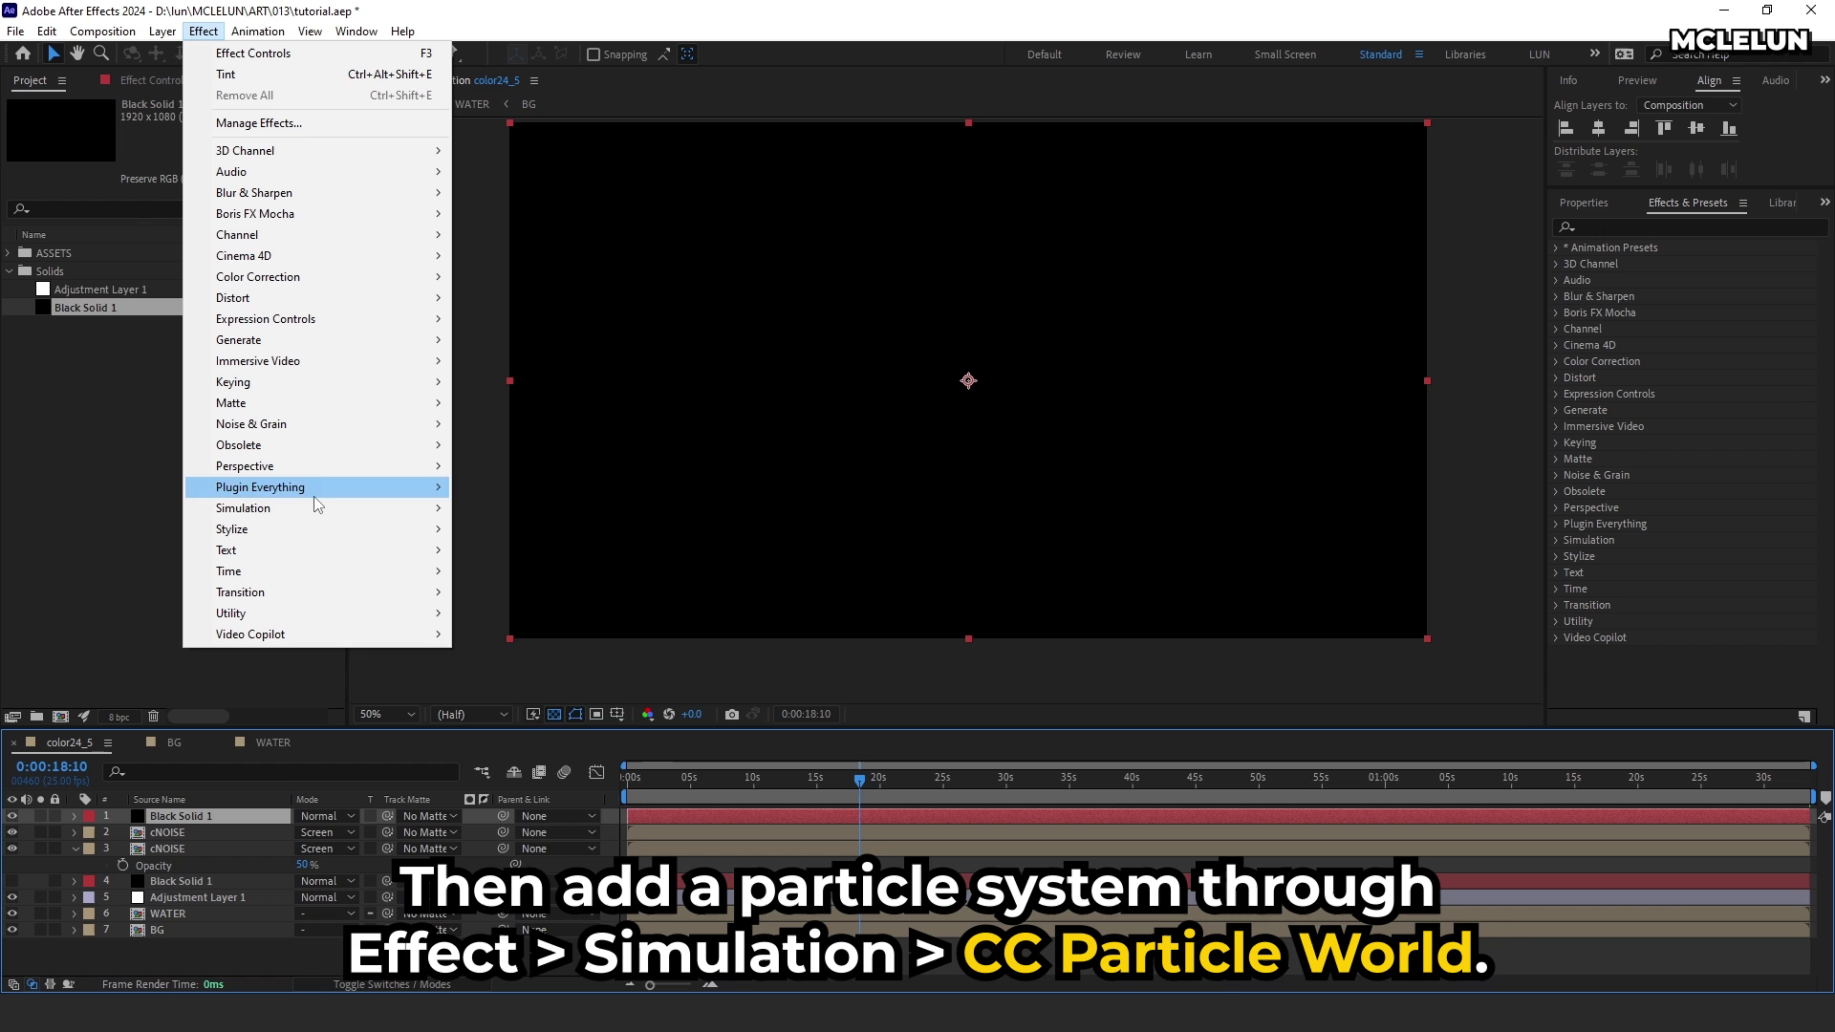
Step: Apply CC Particle World to the black solid with Particle Type set to Star
mouse_move(366, 512)
left_click(587, 675)
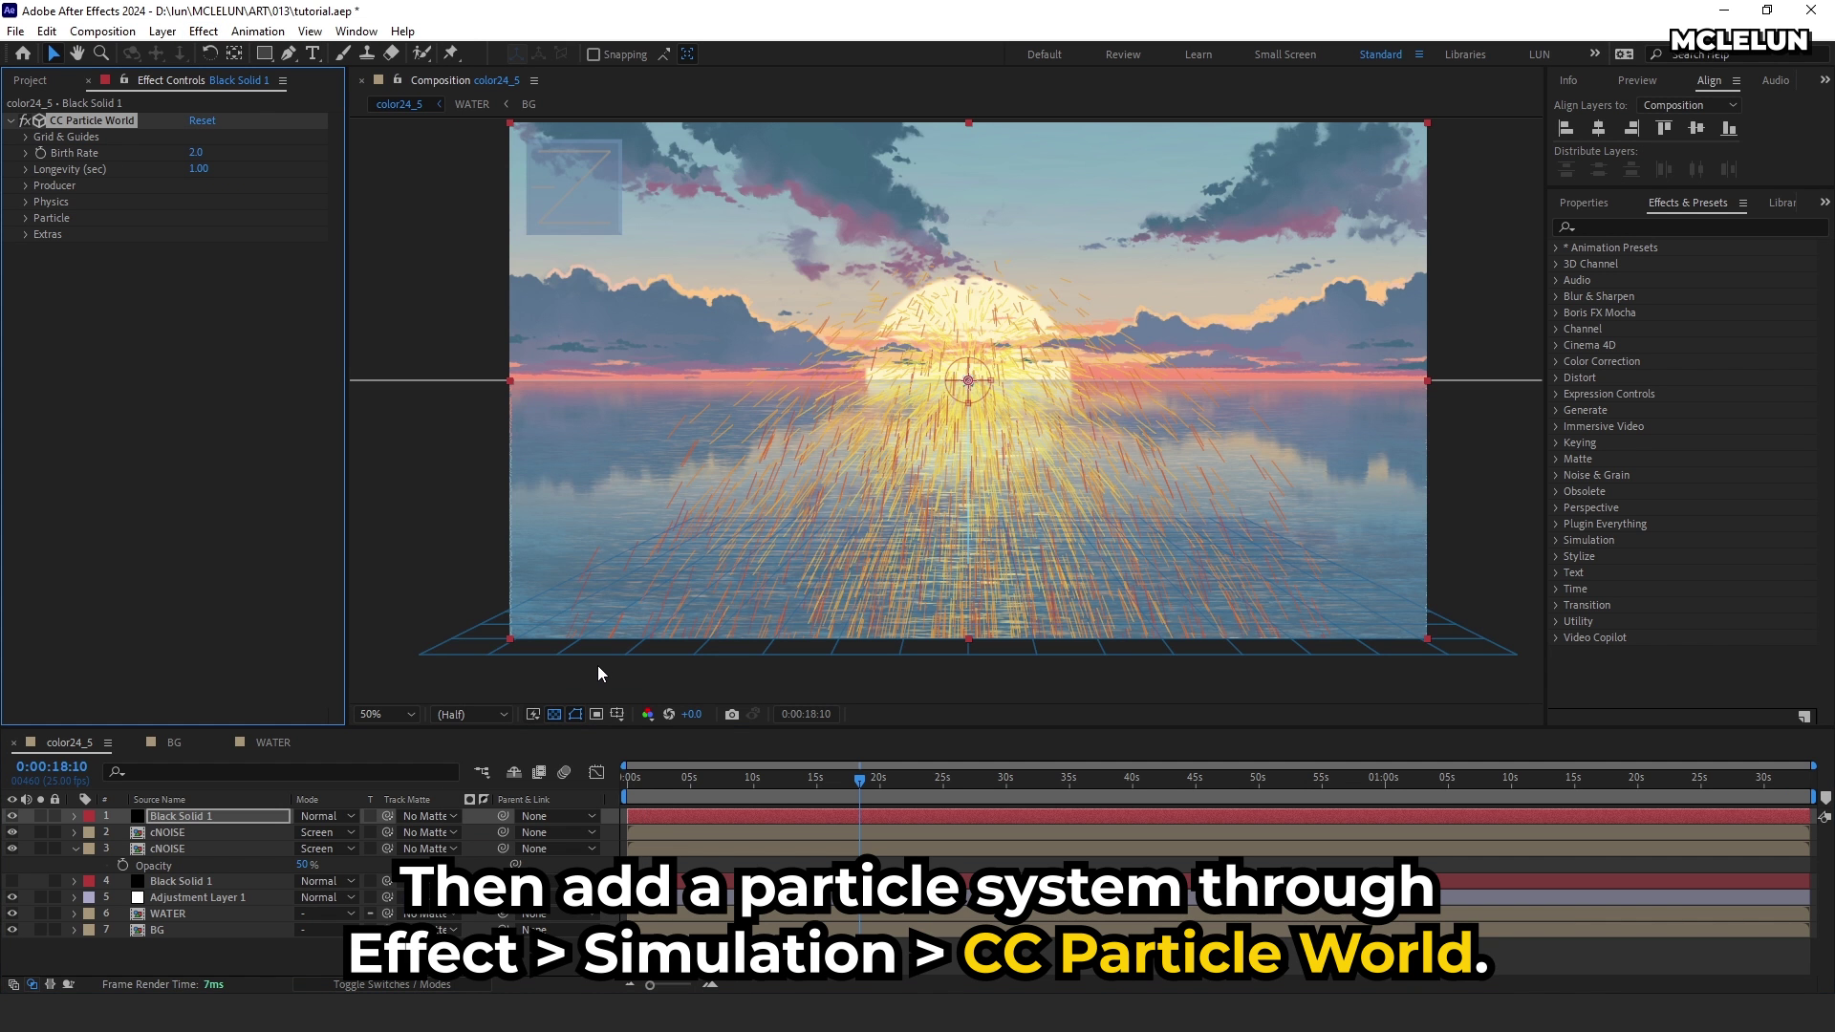
left_click(25, 218)
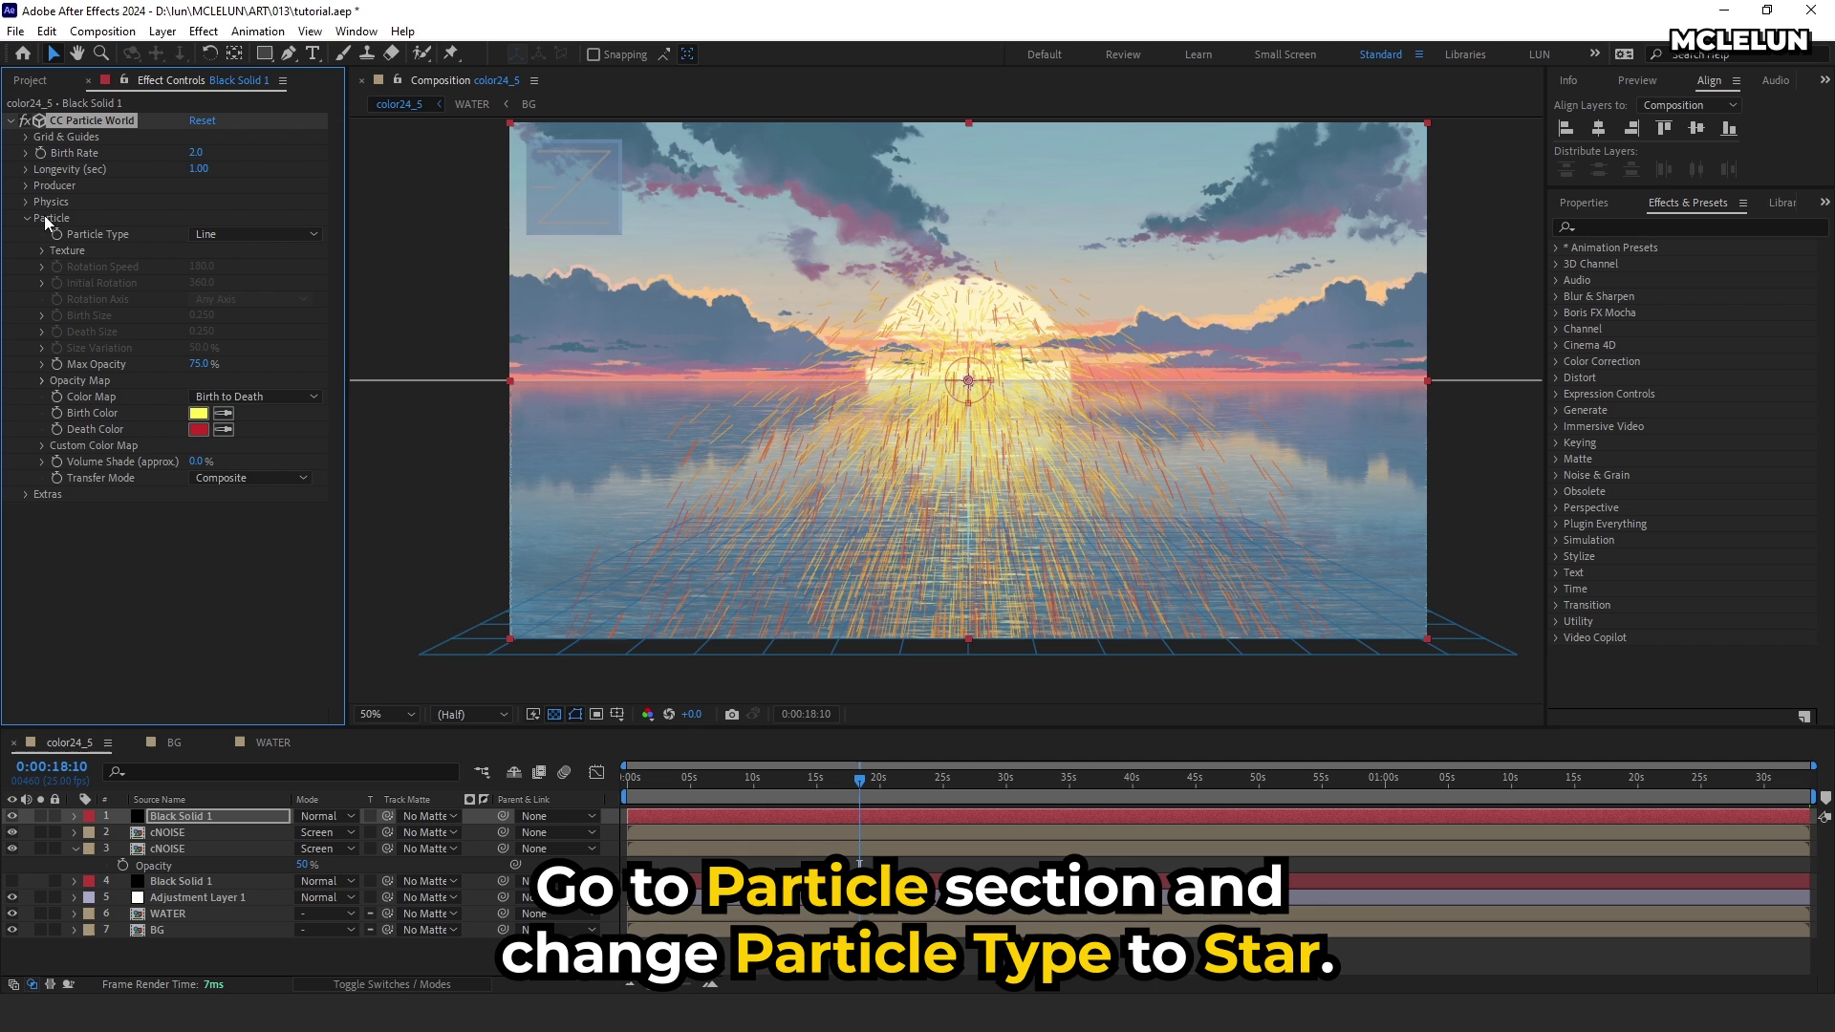
left_click(232, 234)
left_click(233, 275)
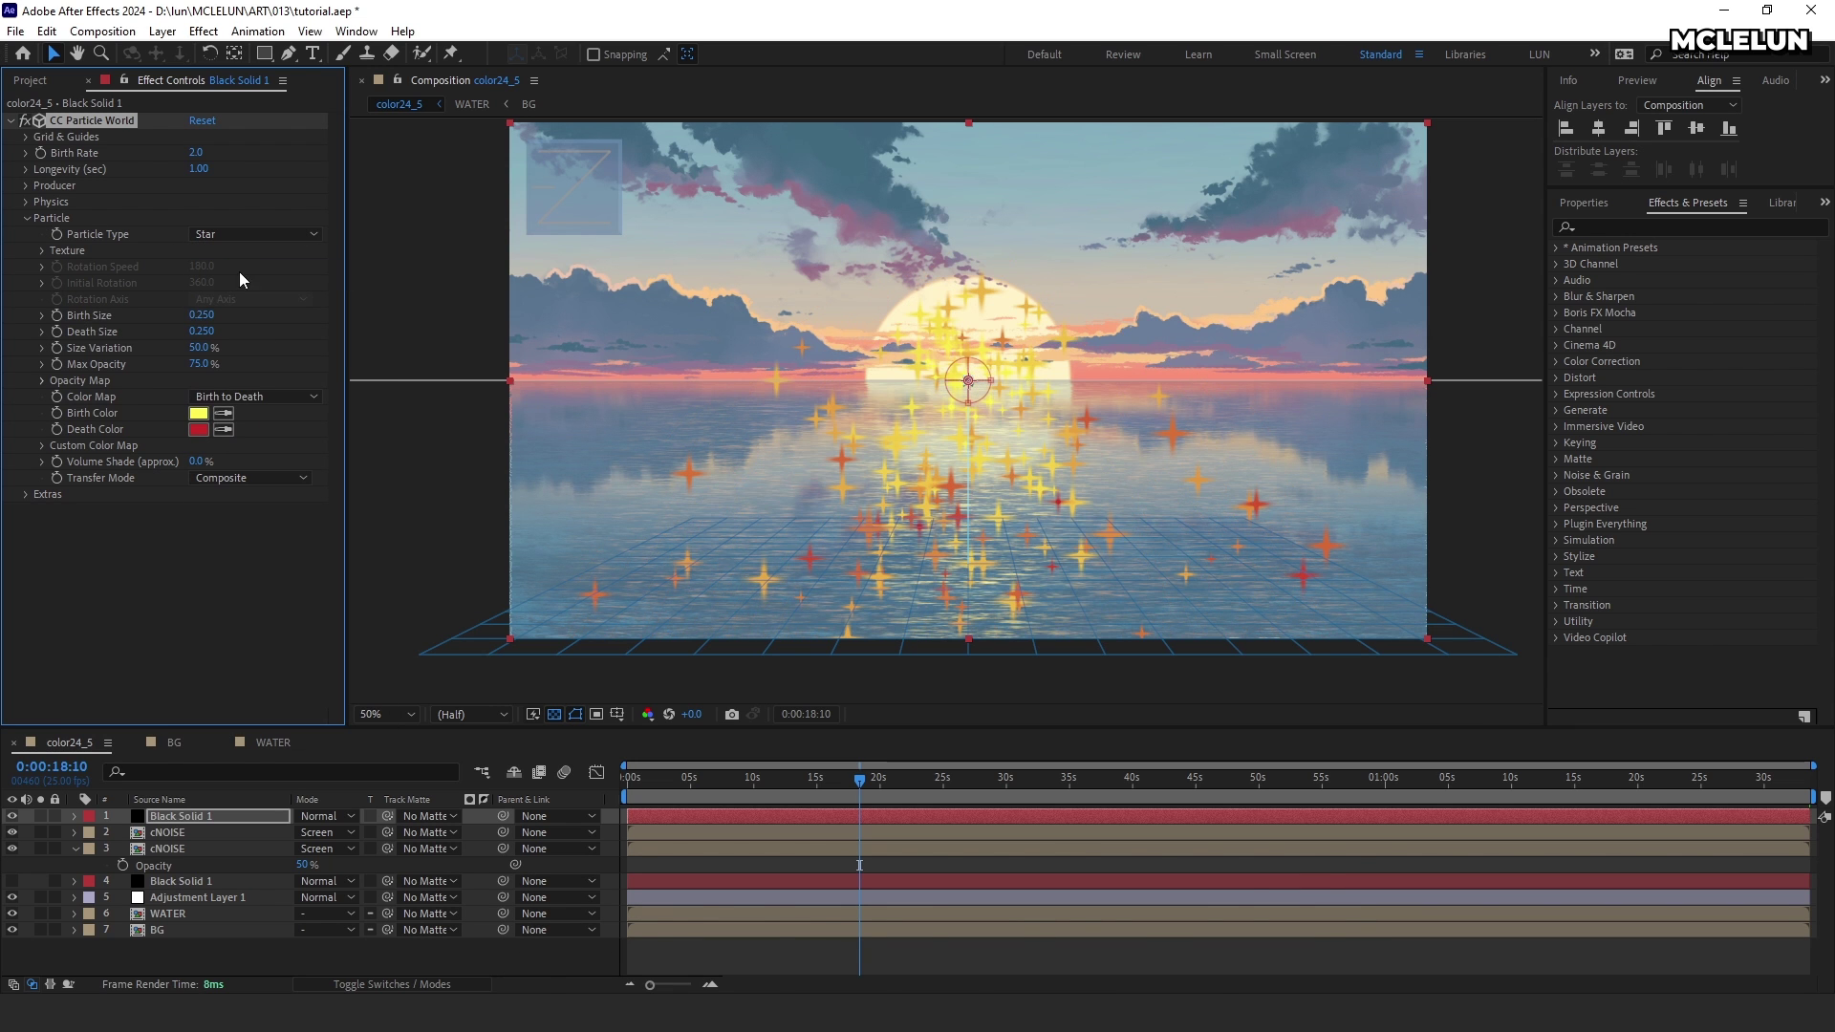
Step: Set the particle Physics Velocity and Gravity both to 0
left_click(27, 202)
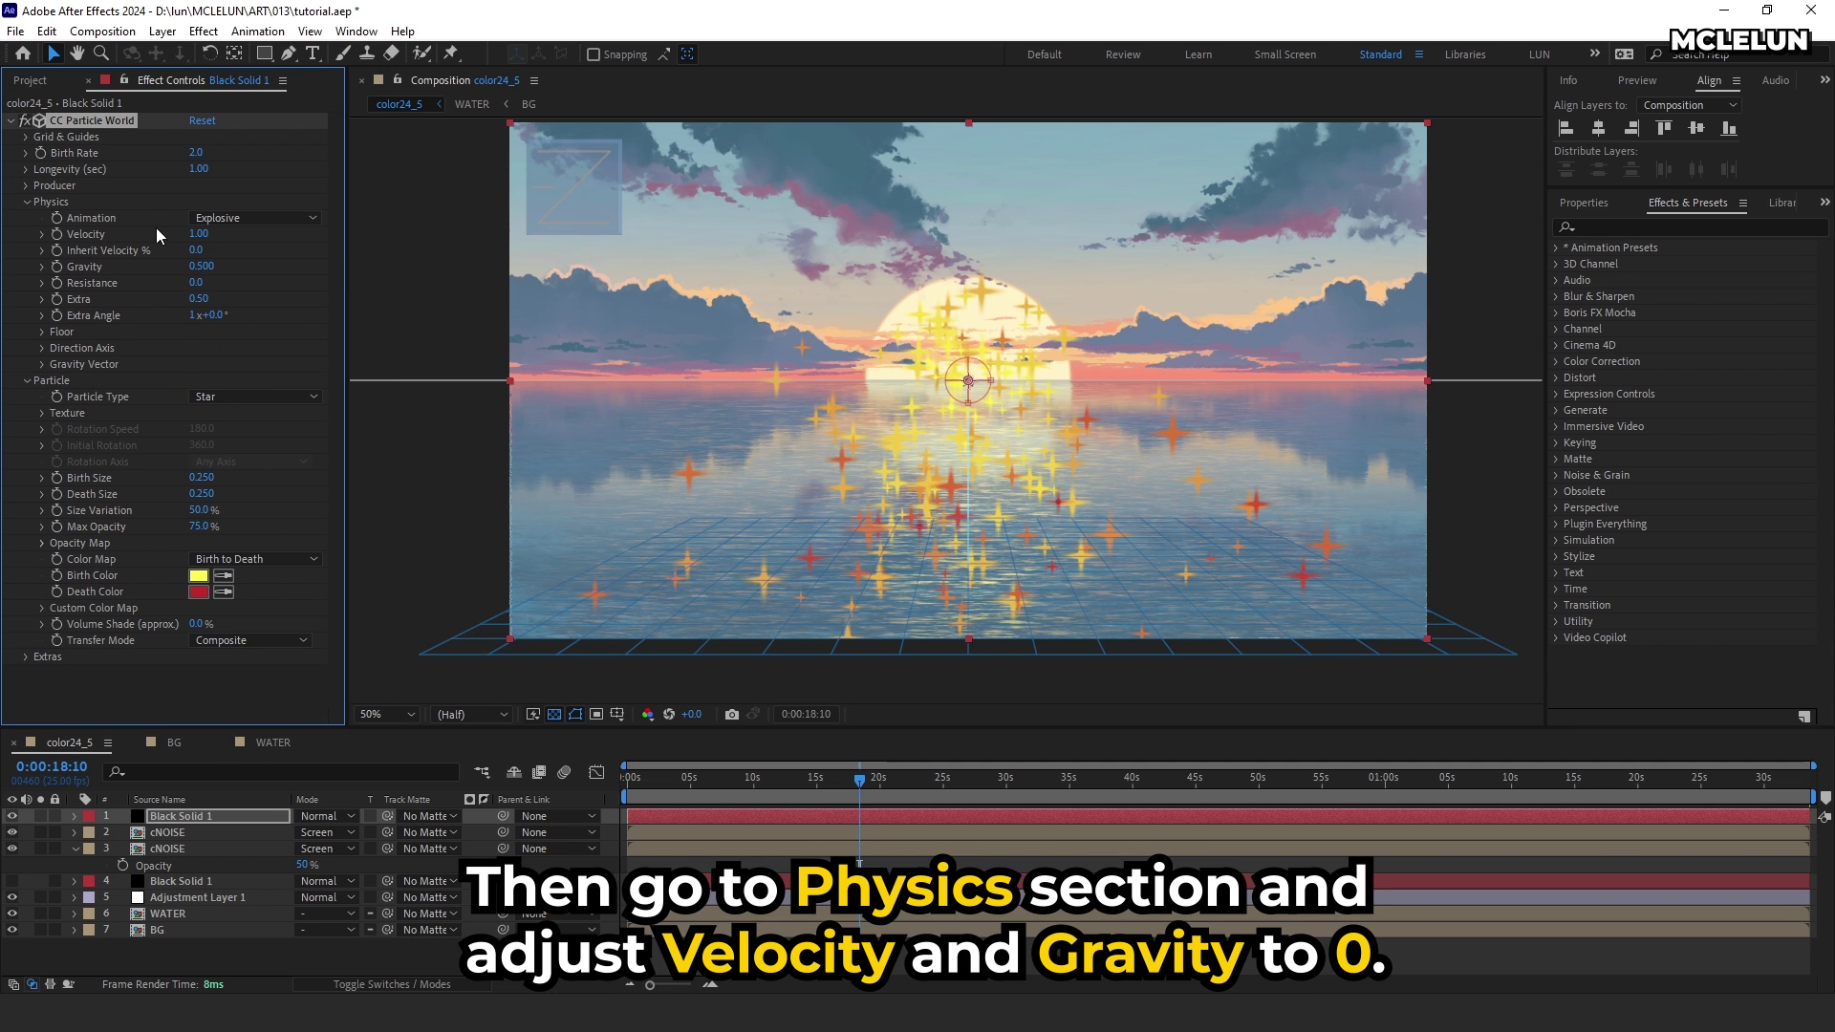
type("0")
left_click(249, 250)
left_click(203, 266)
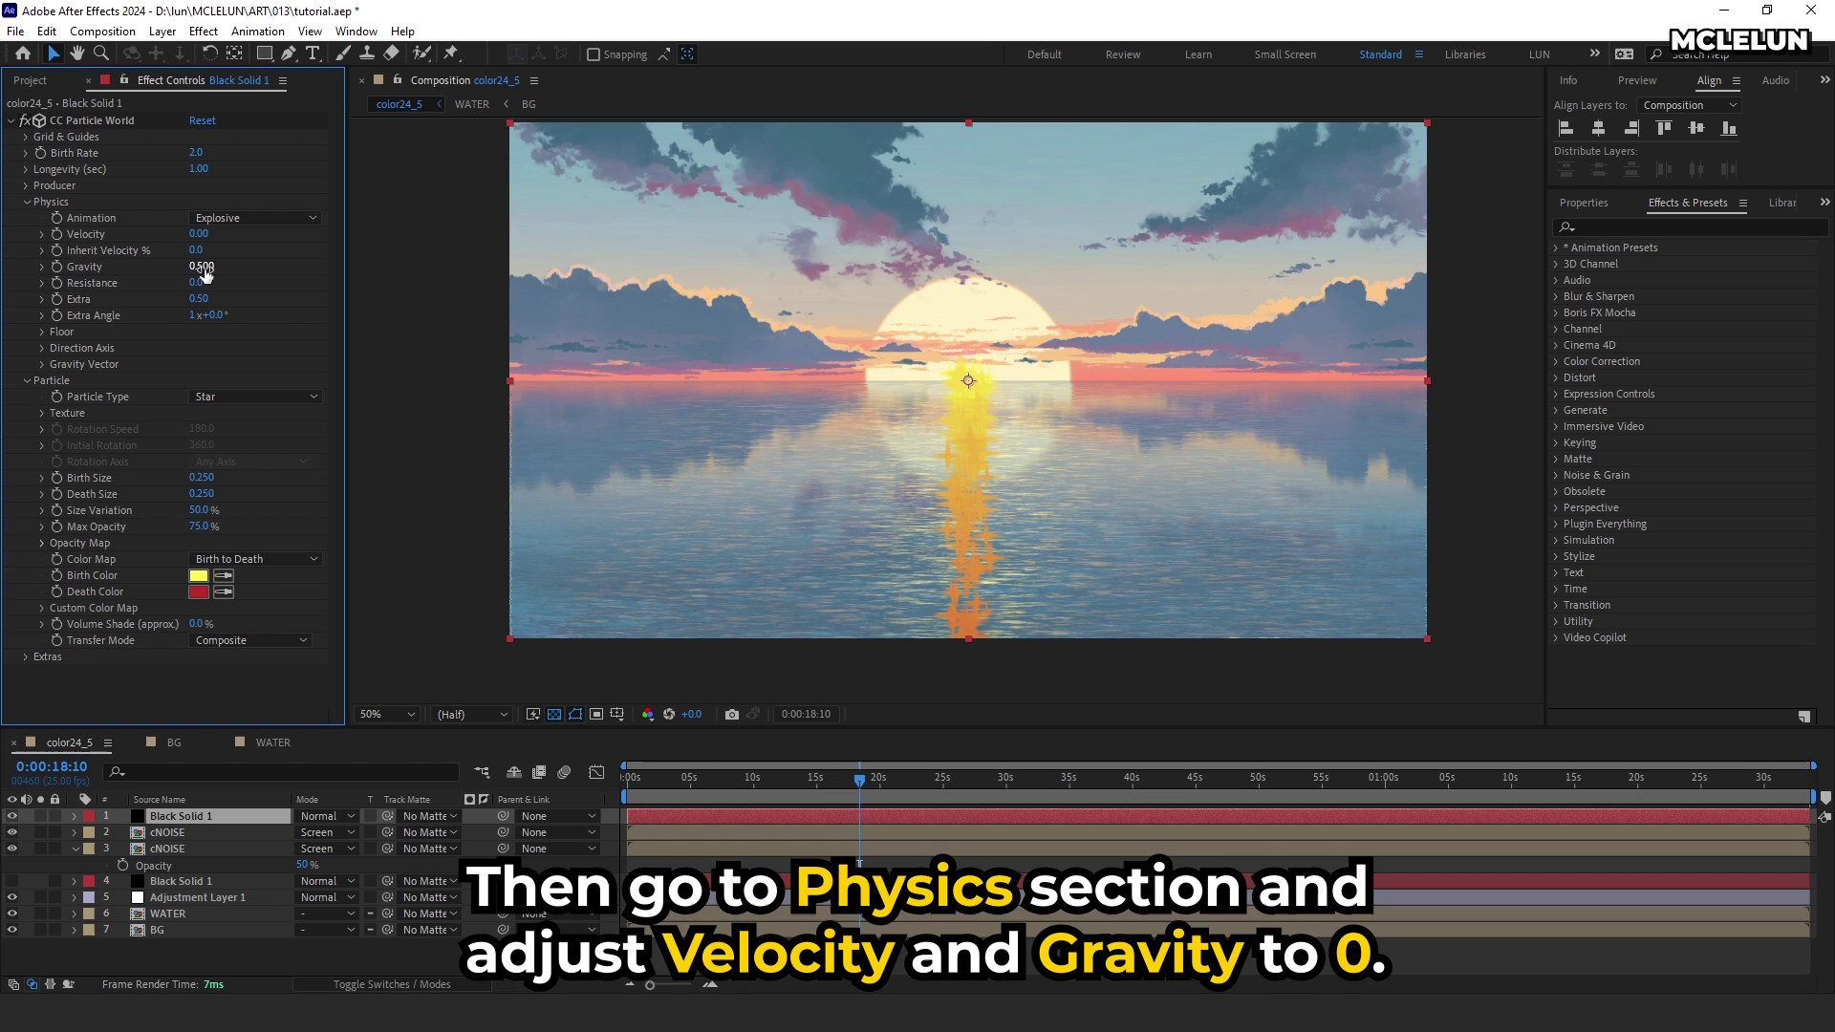
type("0")
left_click(240, 268)
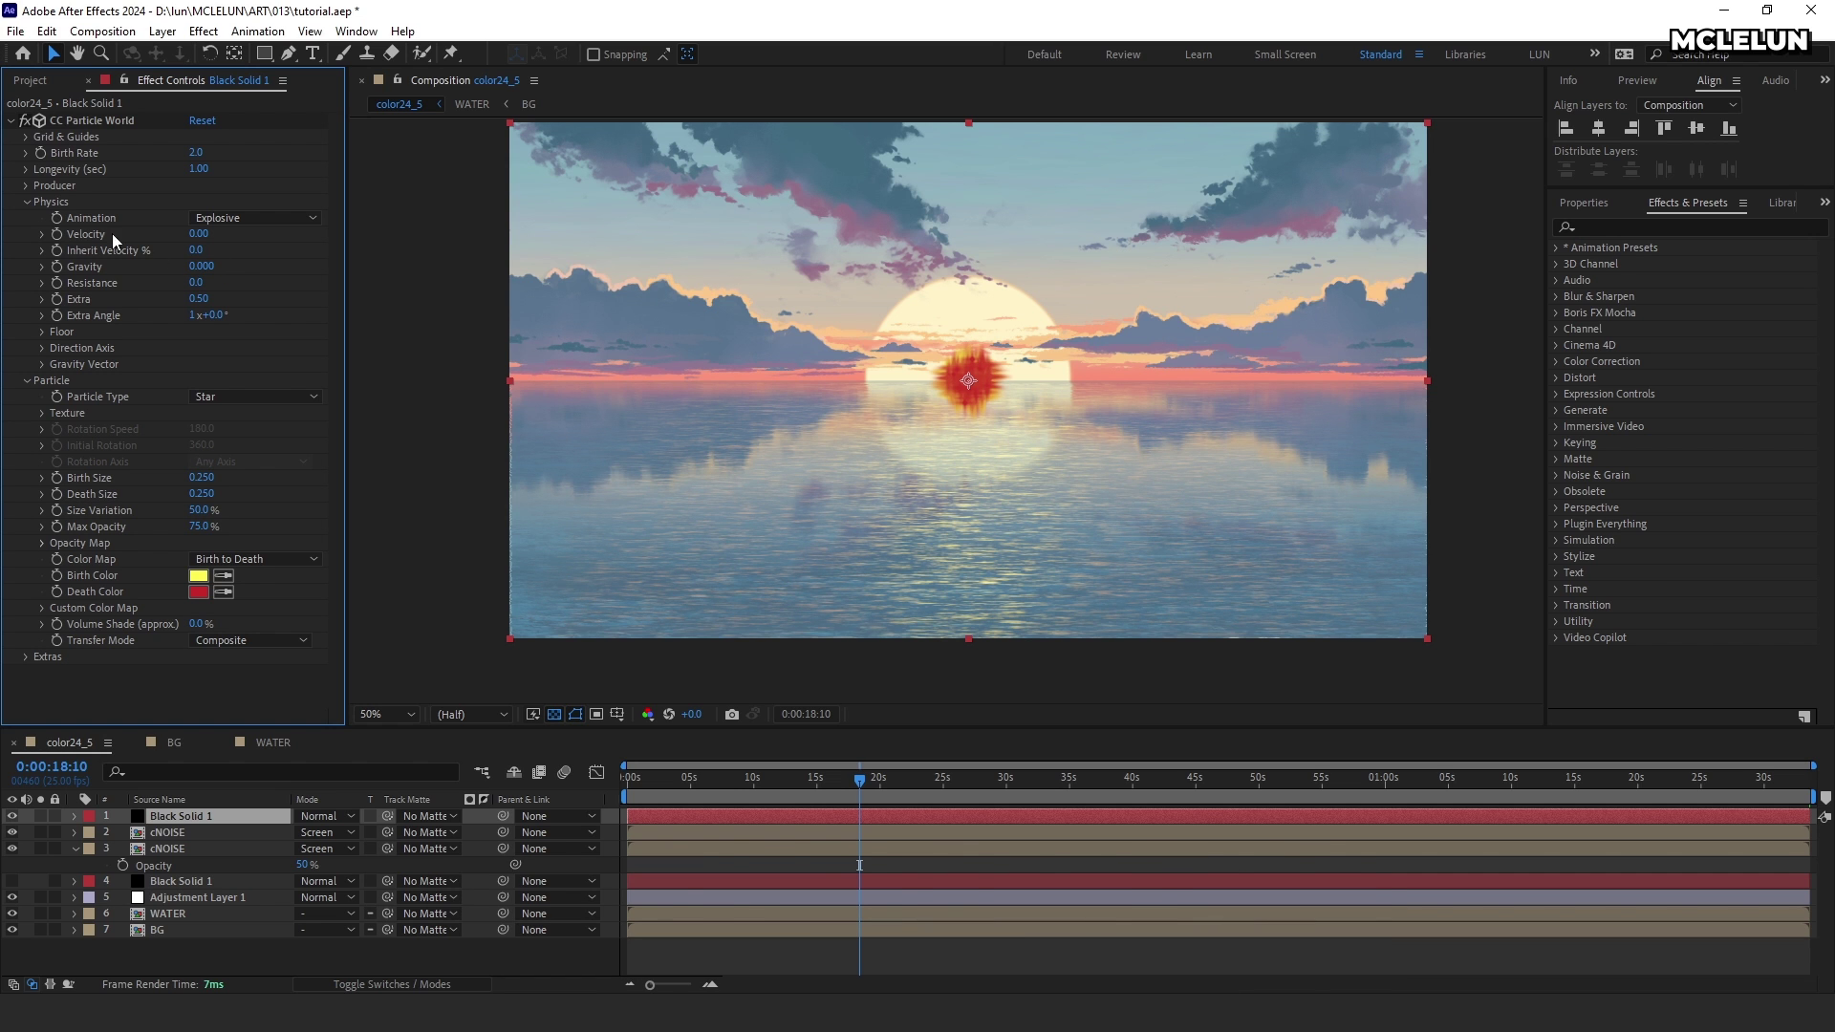
Step: Lower the Producer to Position Y 0.15 and widen it to Radius X 0.335, Radius Y 0.155
left_click(27, 184)
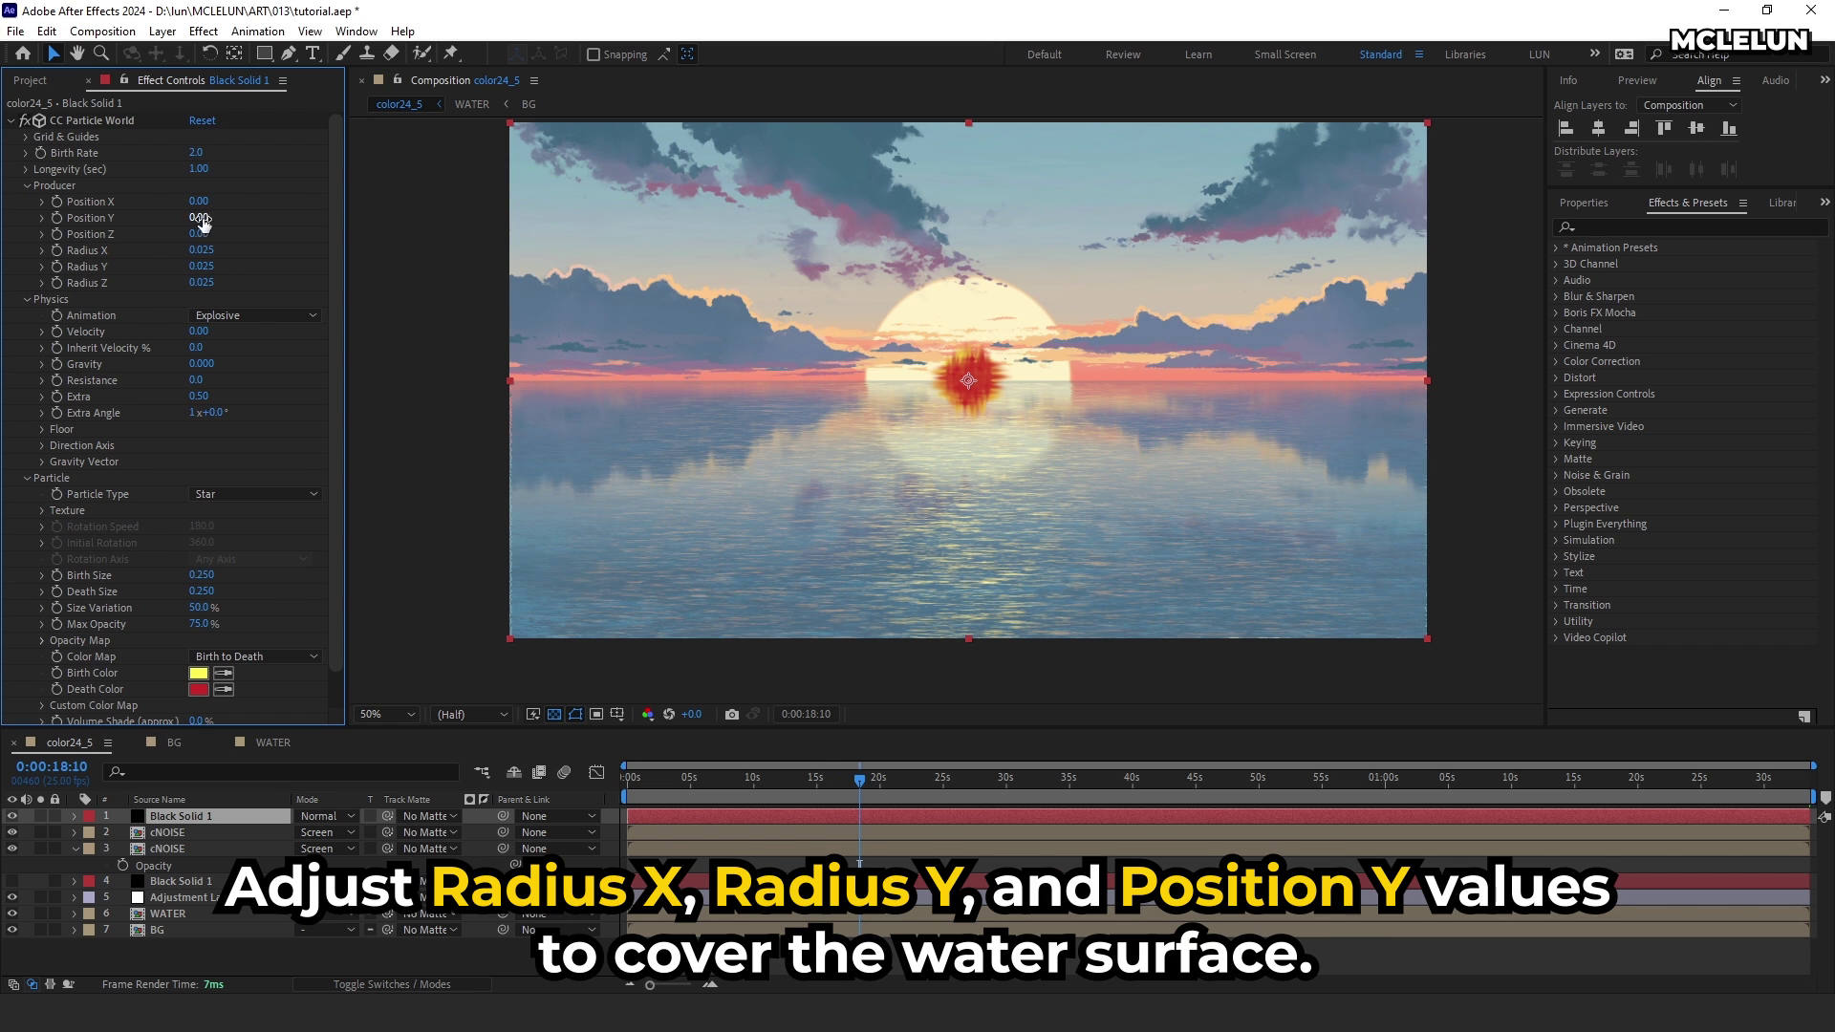
left_click_drag(199, 217, 221, 286)
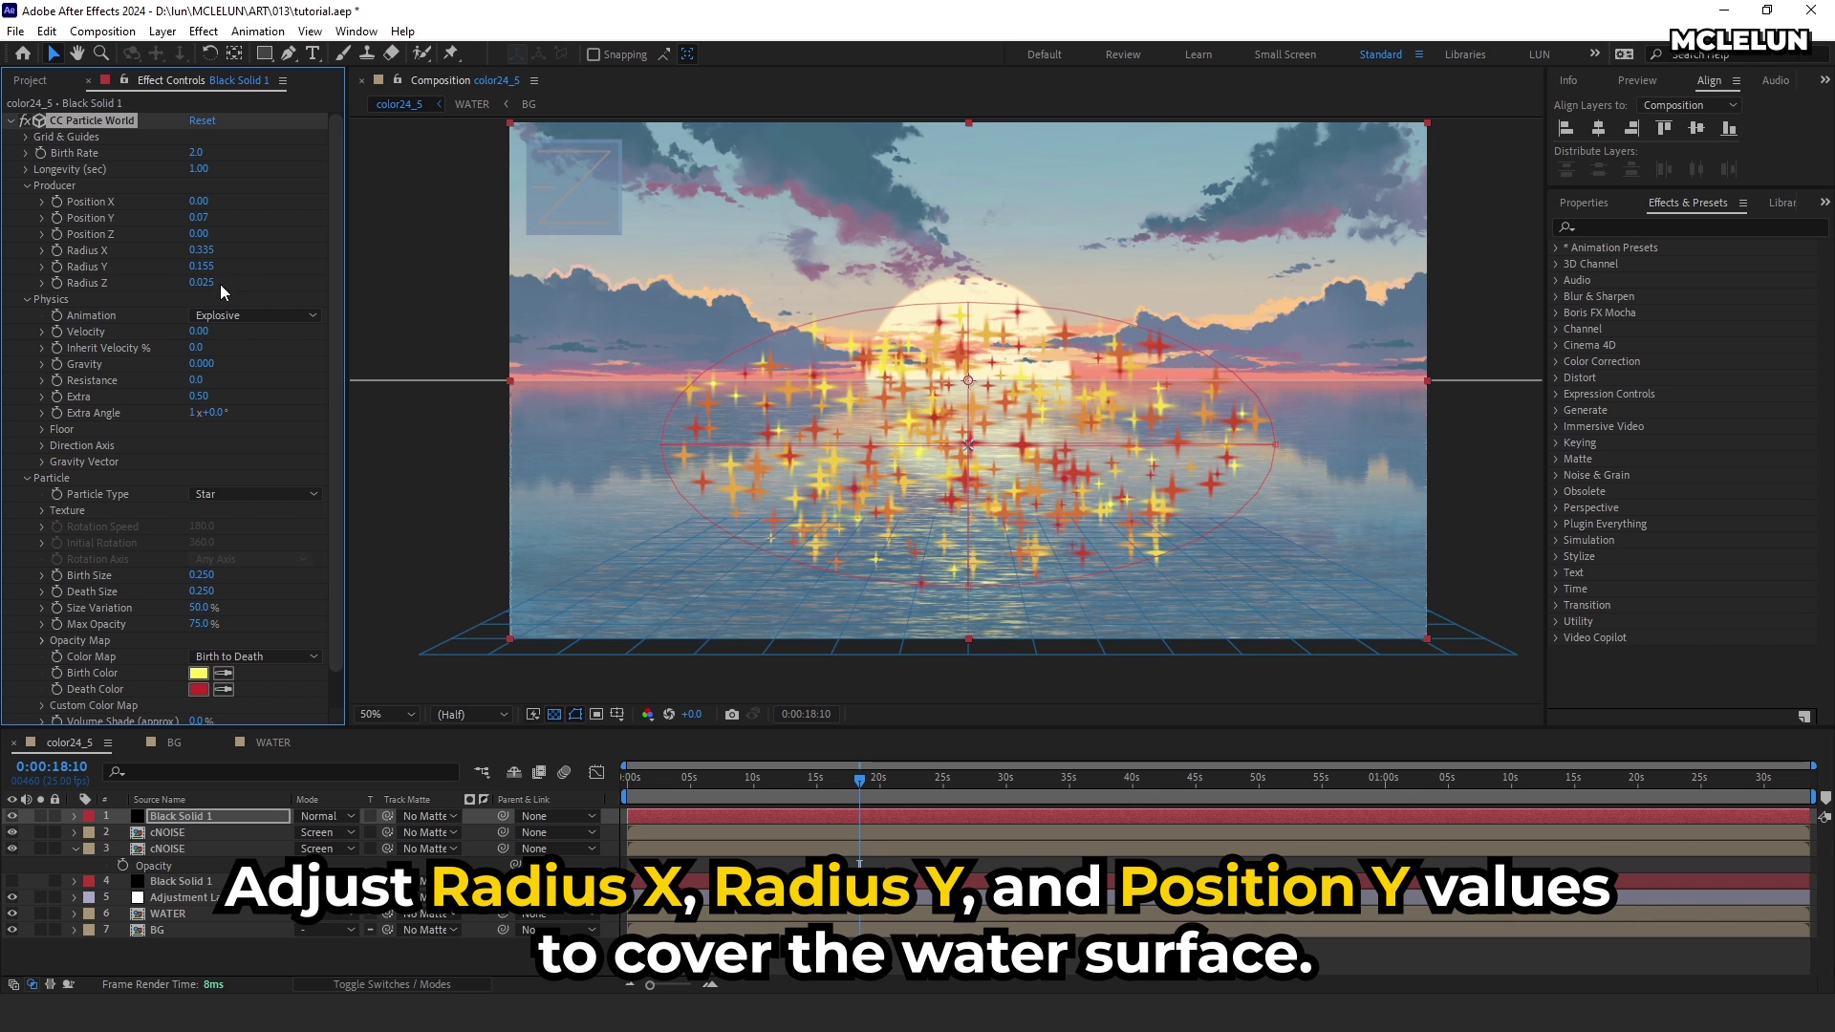
left_click_drag(199, 219, 205, 214)
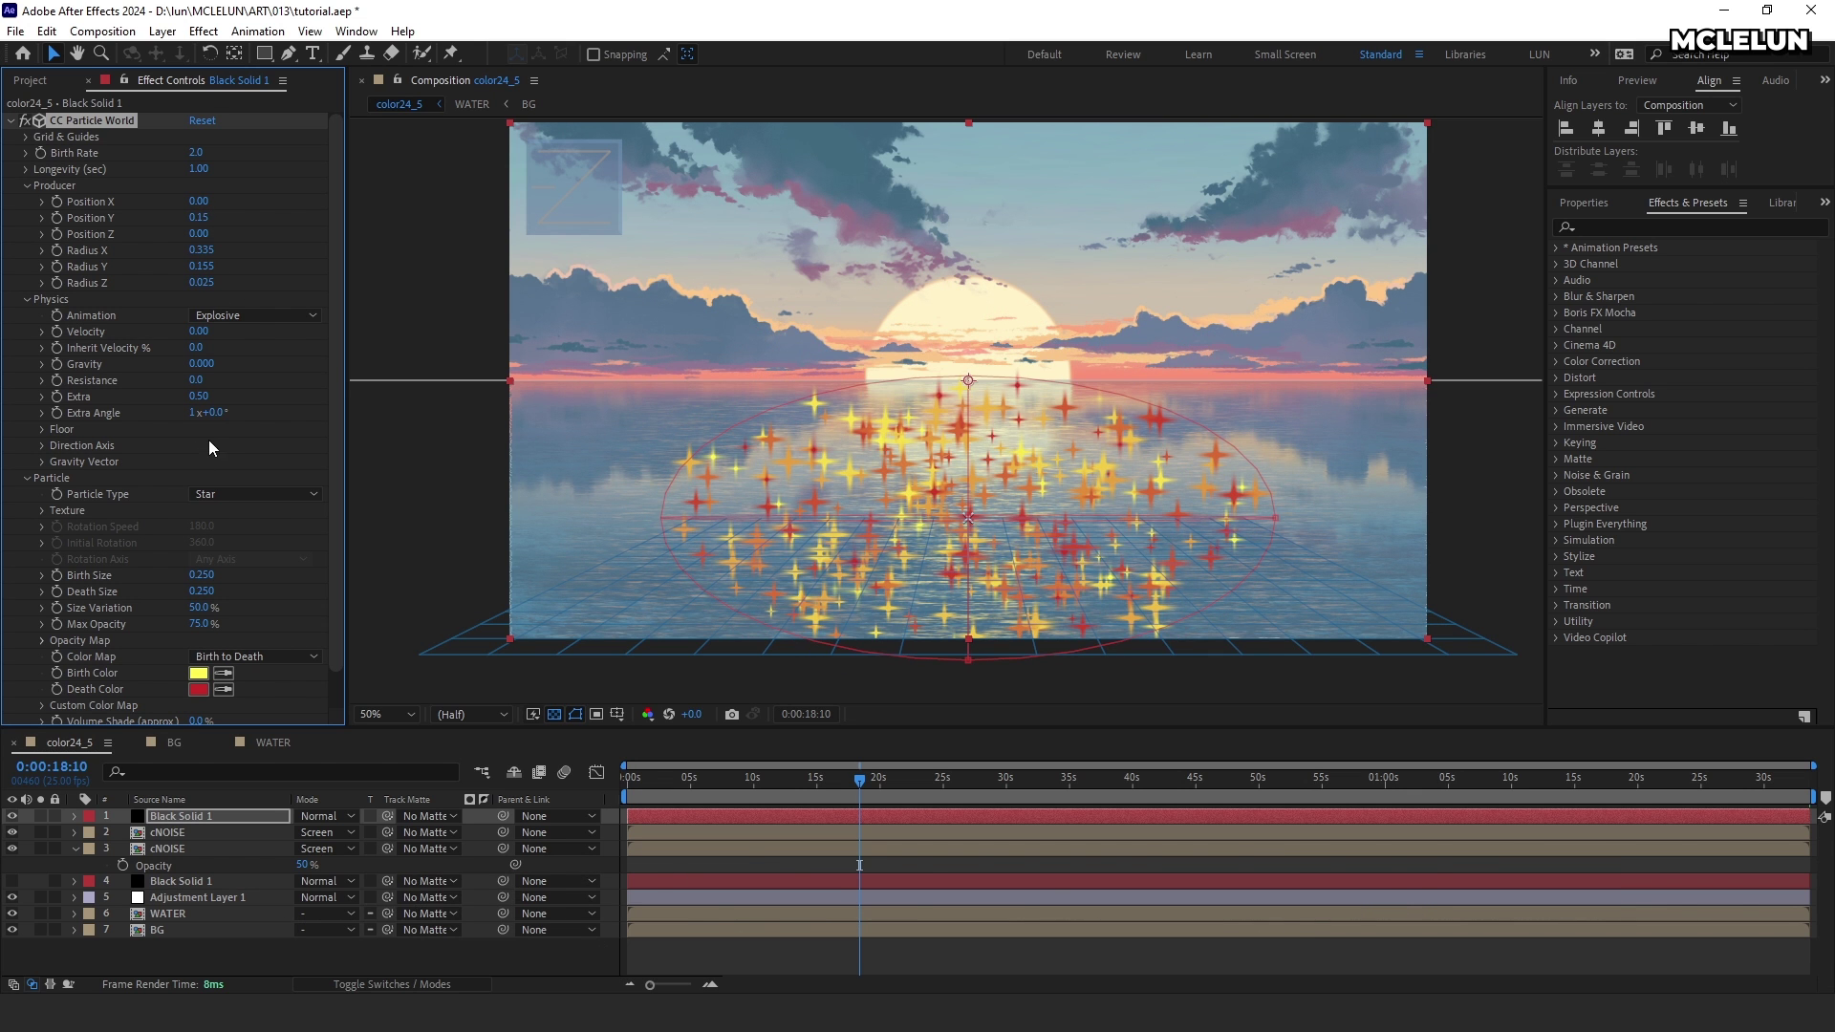
scroll(199, 431, "down", 2)
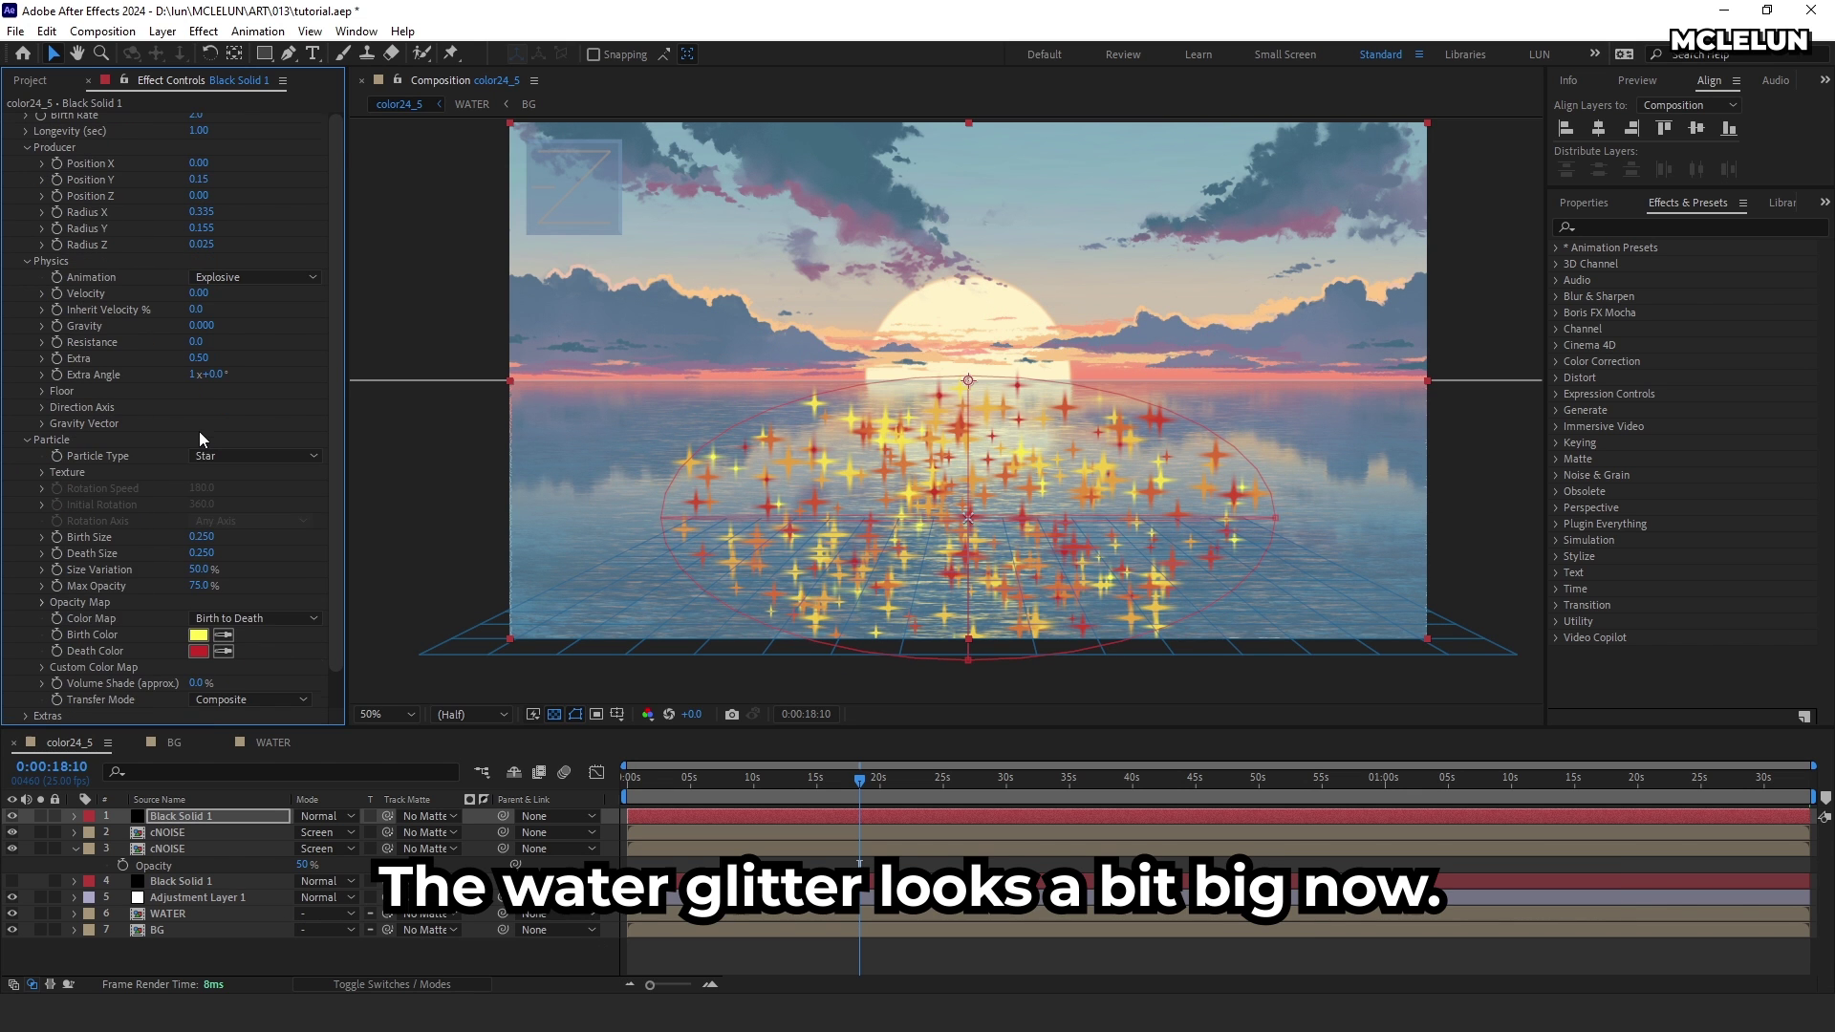
Step: Set particle Birth Size 0.1, Death Size 0 and Max Opacity 100%
left_click(202, 537)
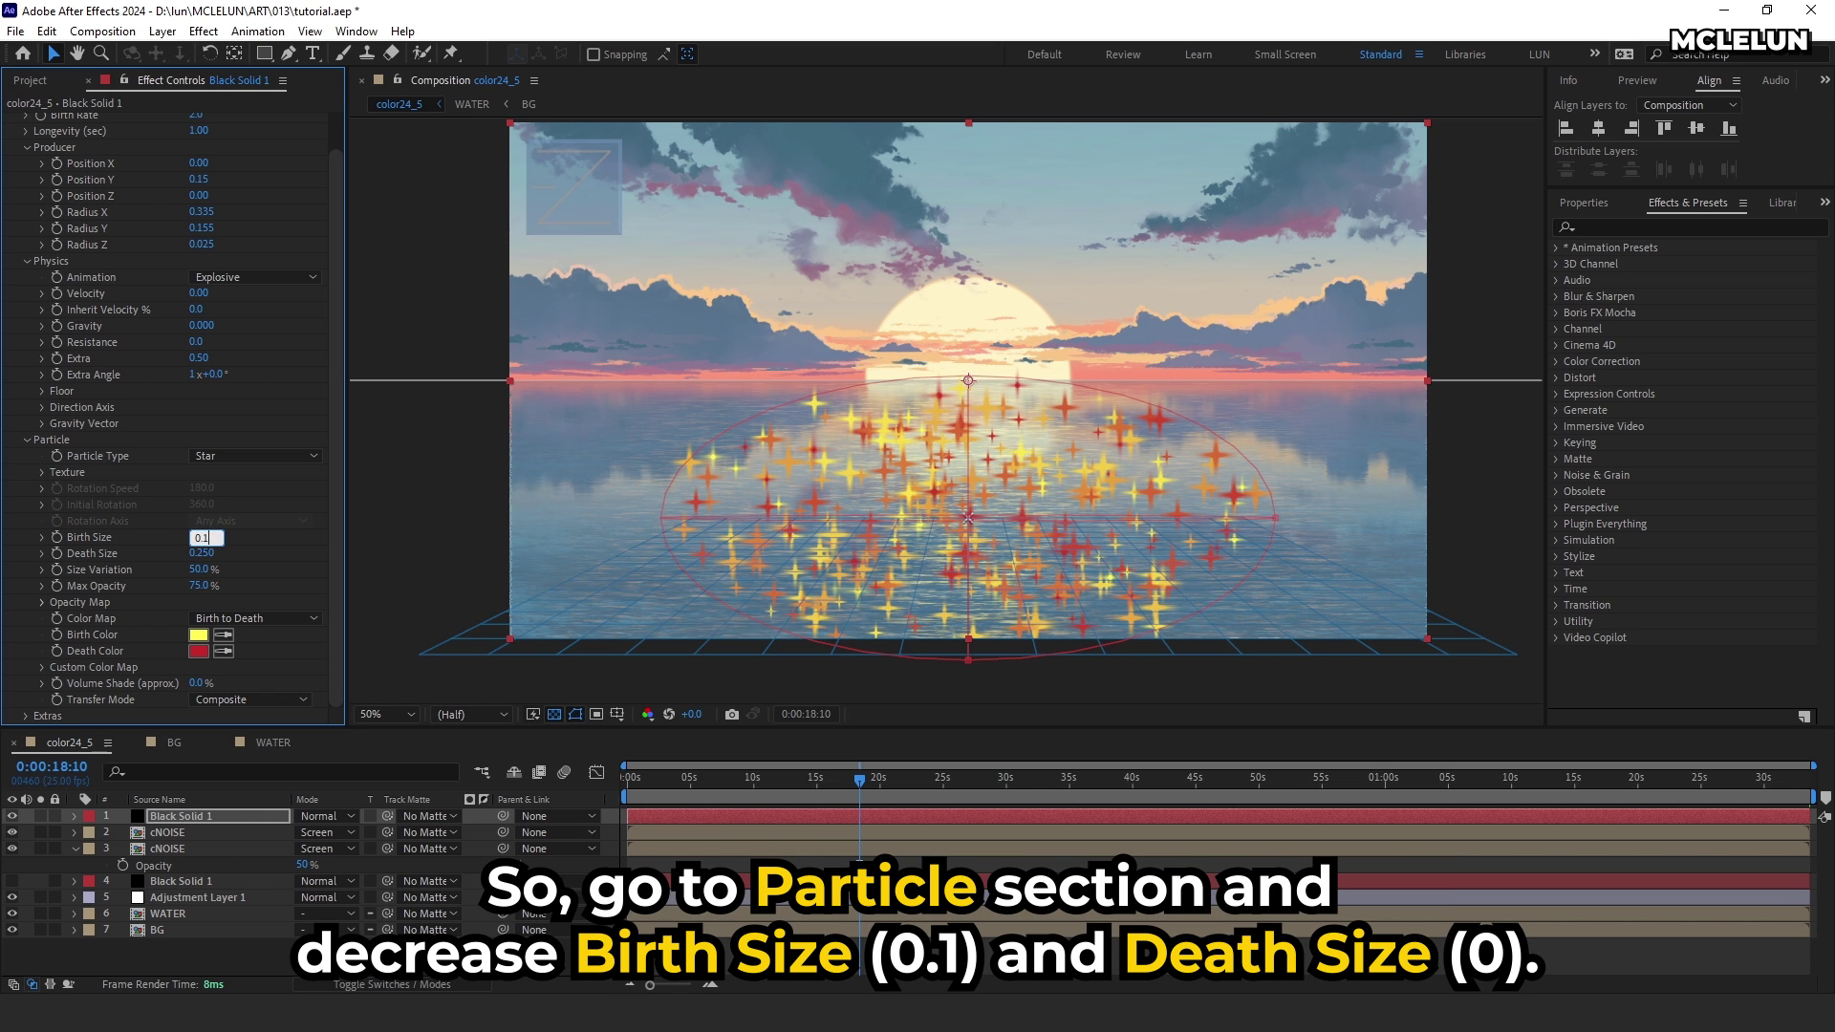
key("Return")
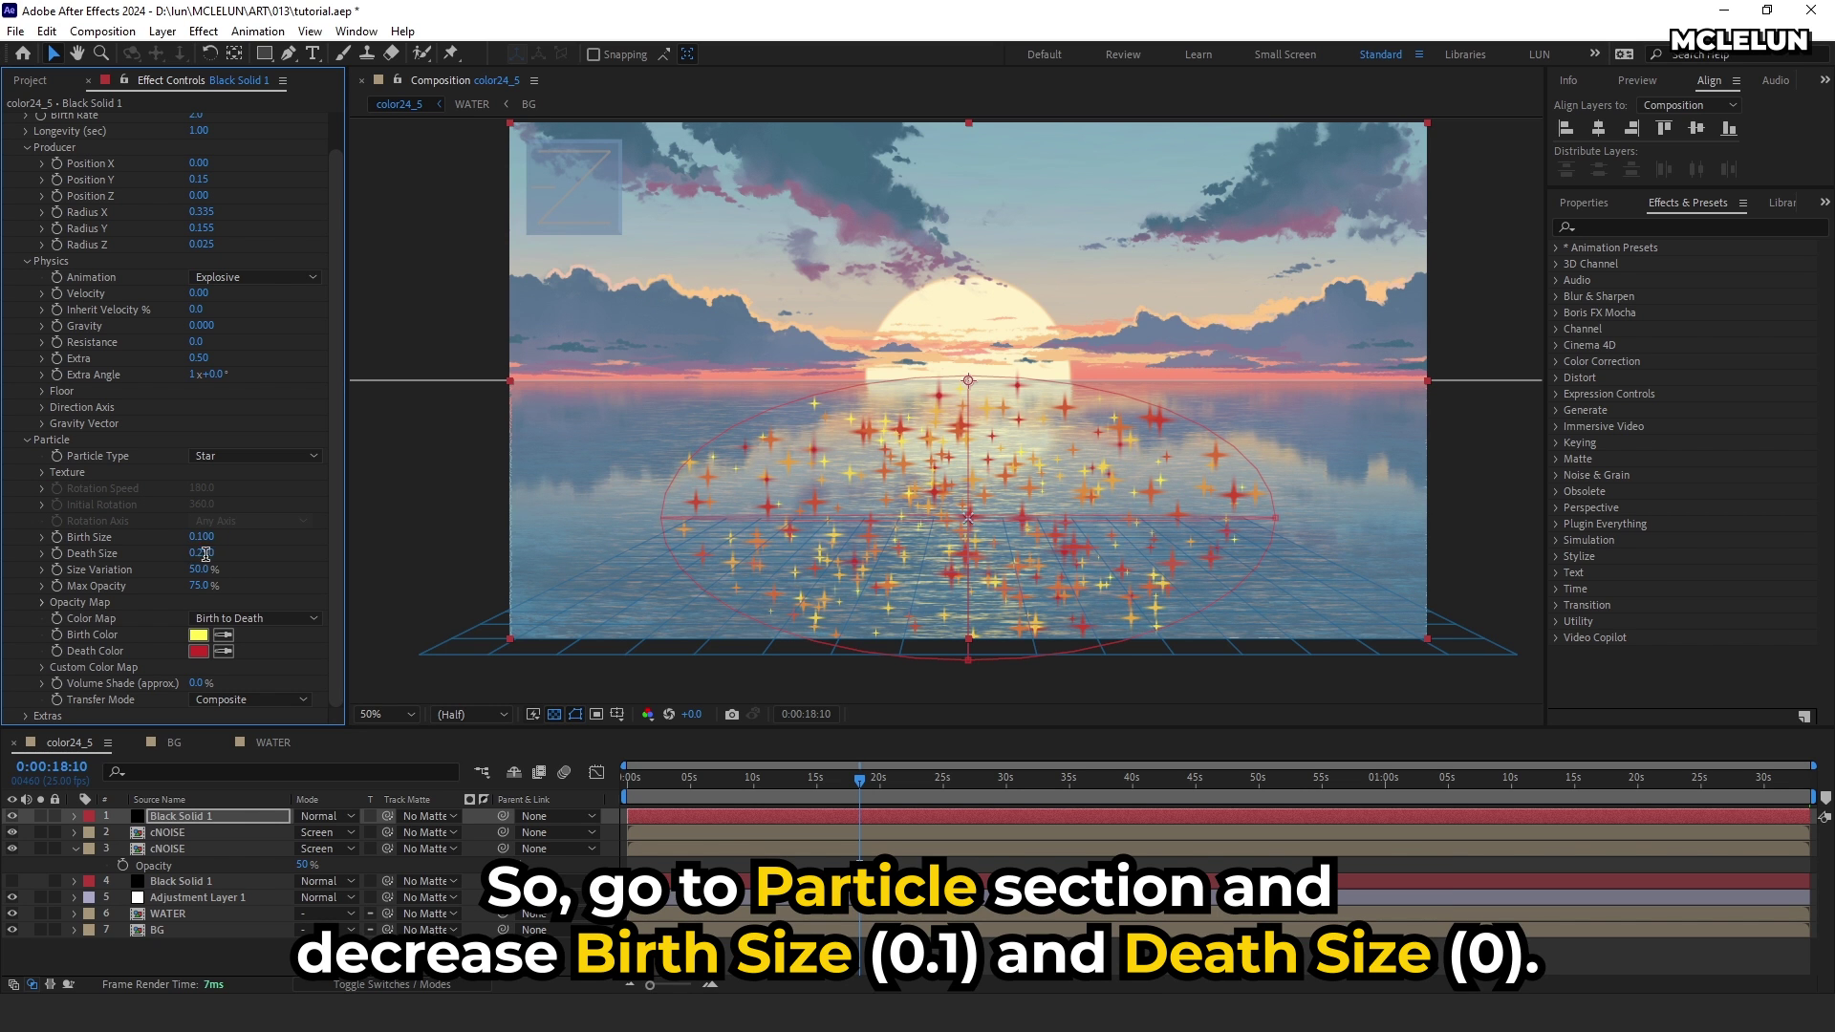
type("0")
key("Return")
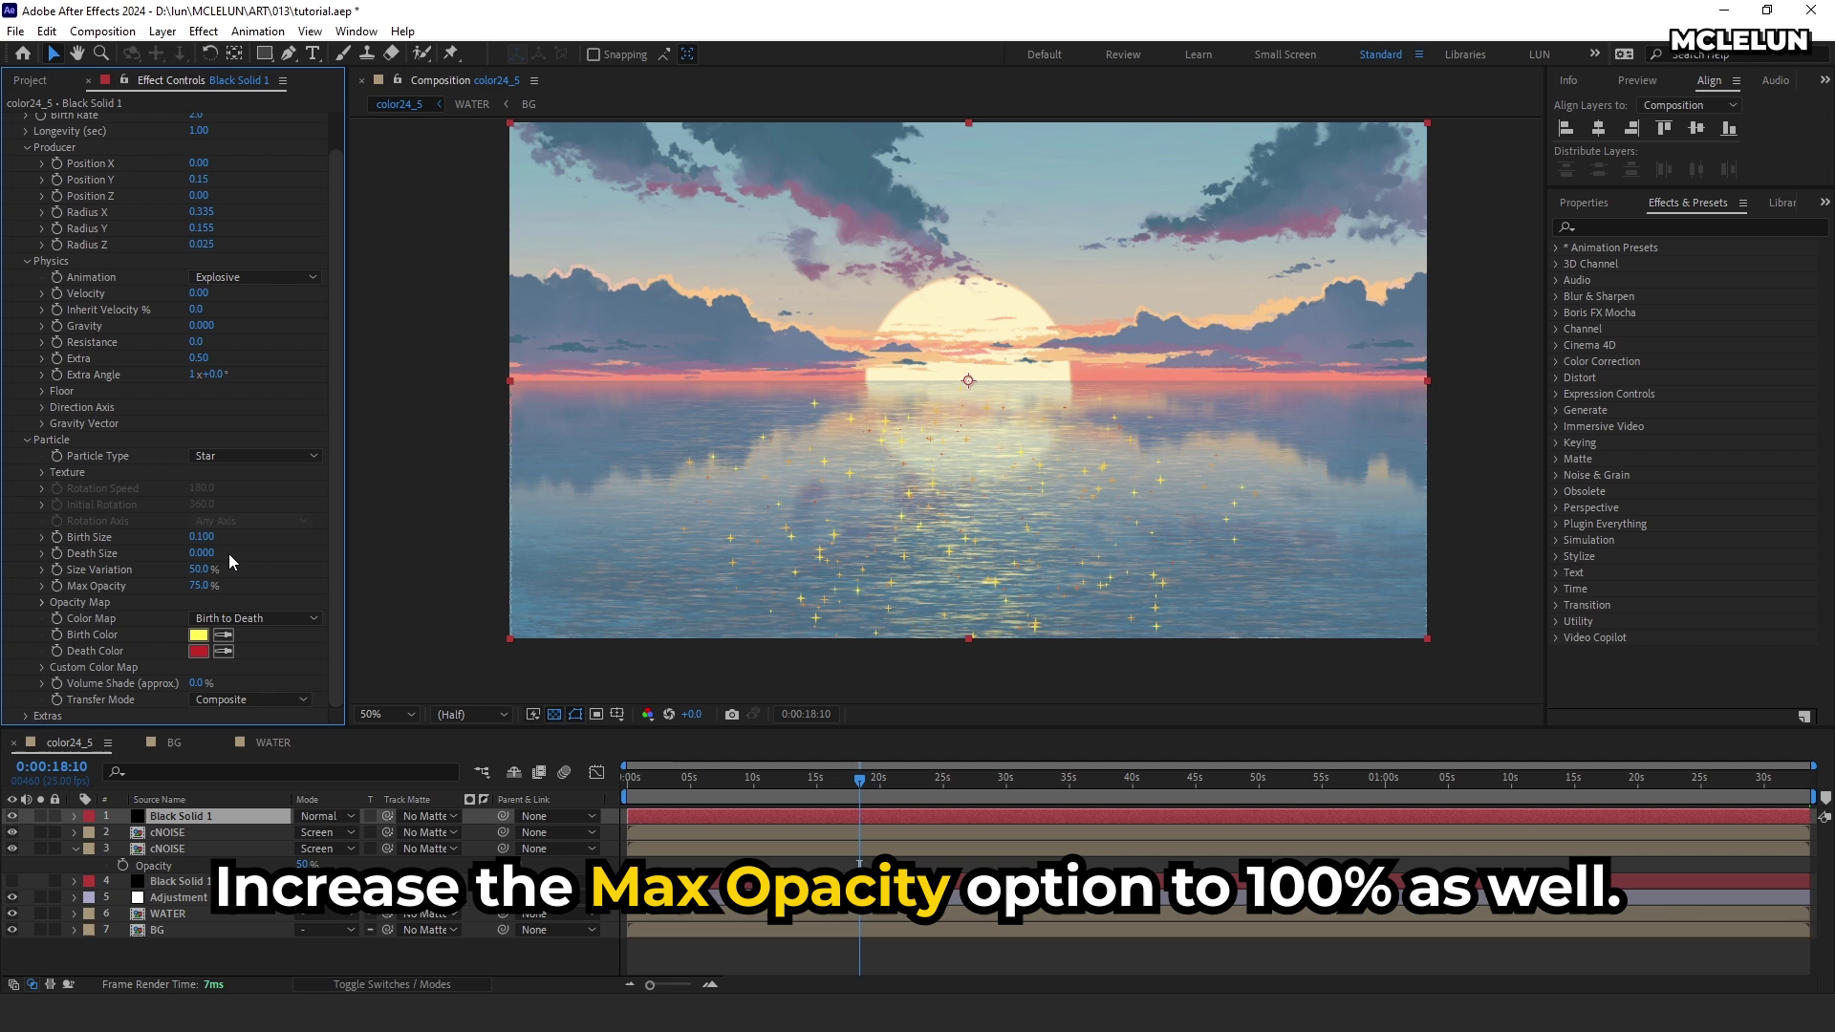
left_click(199, 585)
type("100")
key("Return")
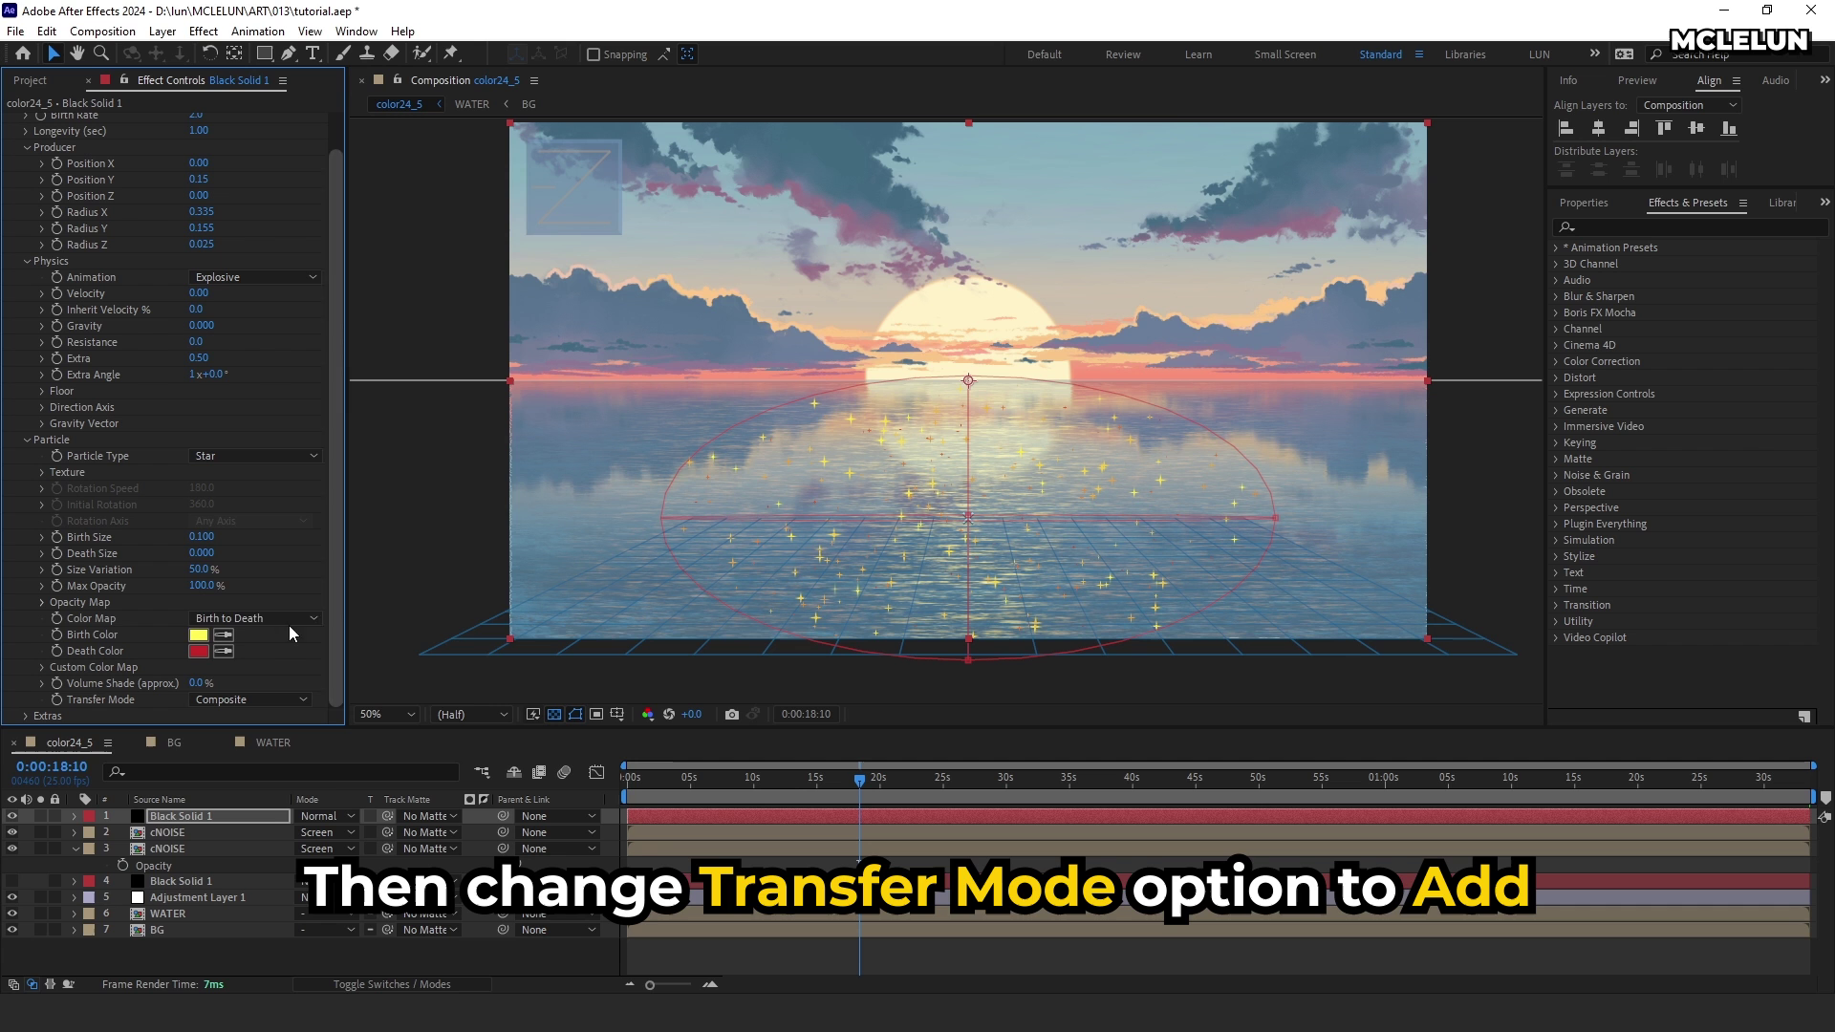
Step: Set the particle Transfer Mode to Add and the layer blend mode to Screen, then preview
left_click(254, 699)
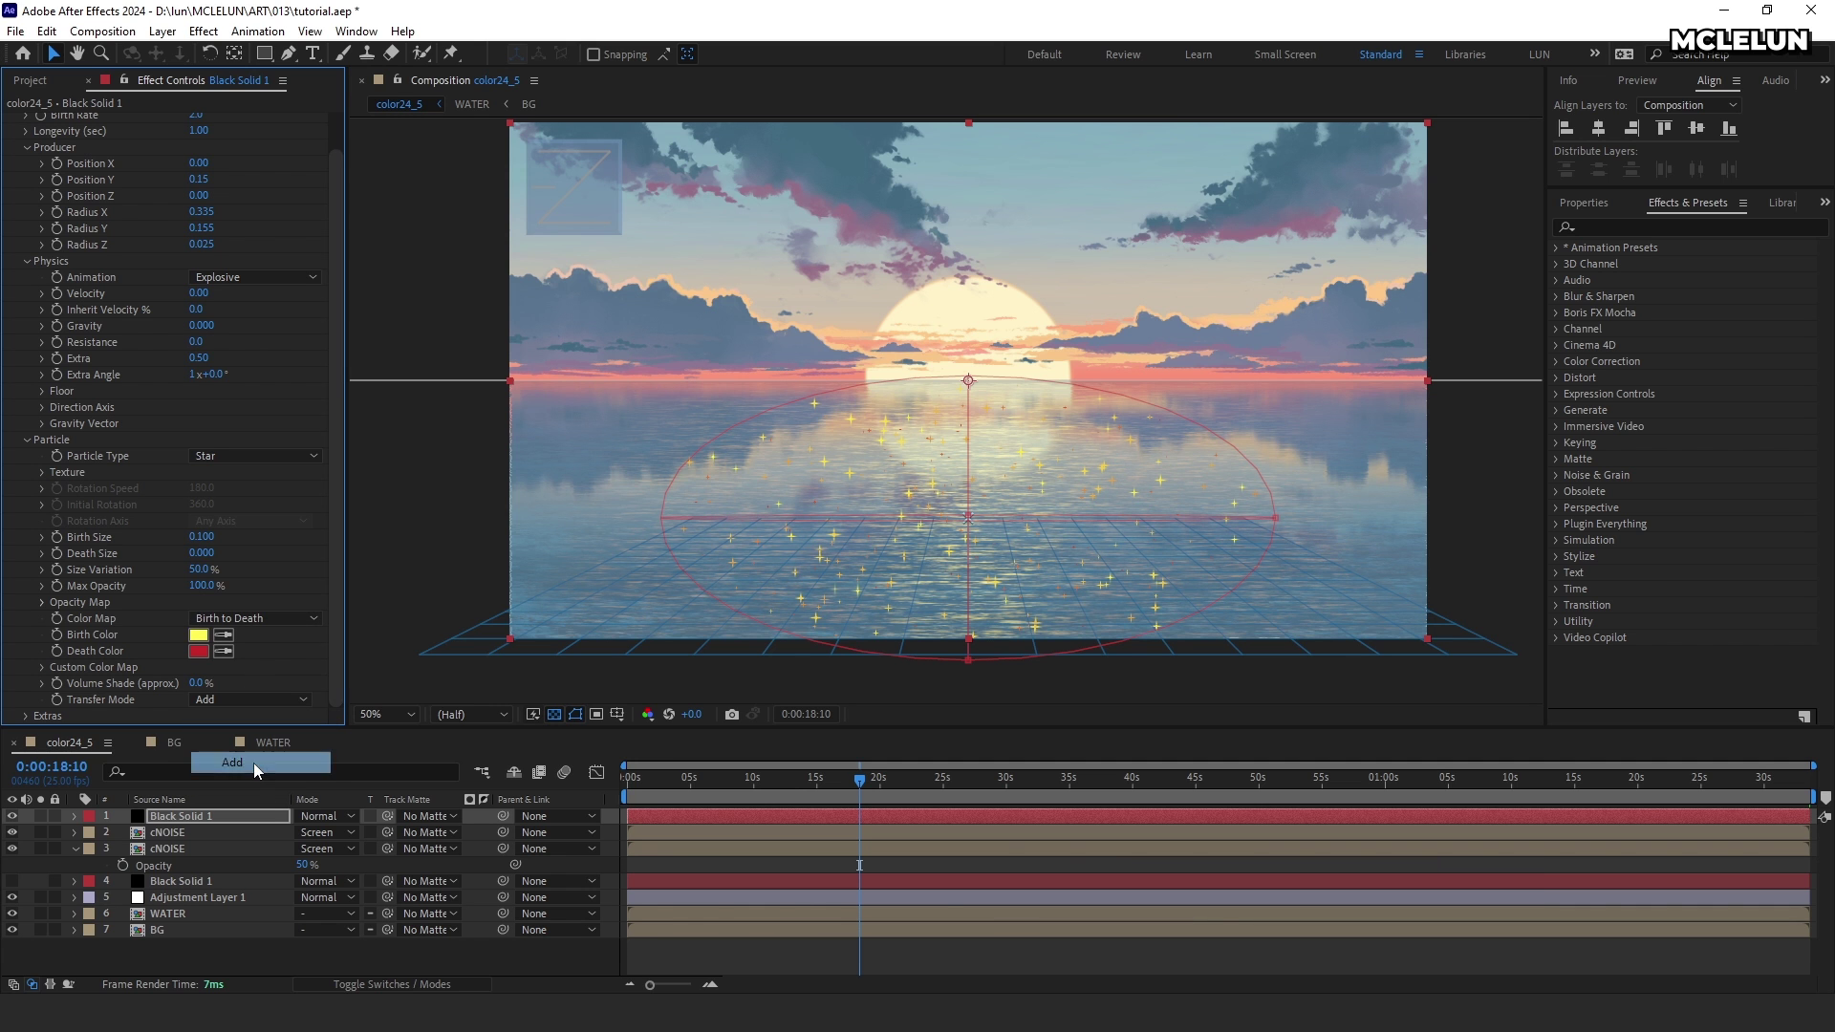
left_click(254, 763)
left_click_drag(812, 779, 794, 779)
left_click(322, 816)
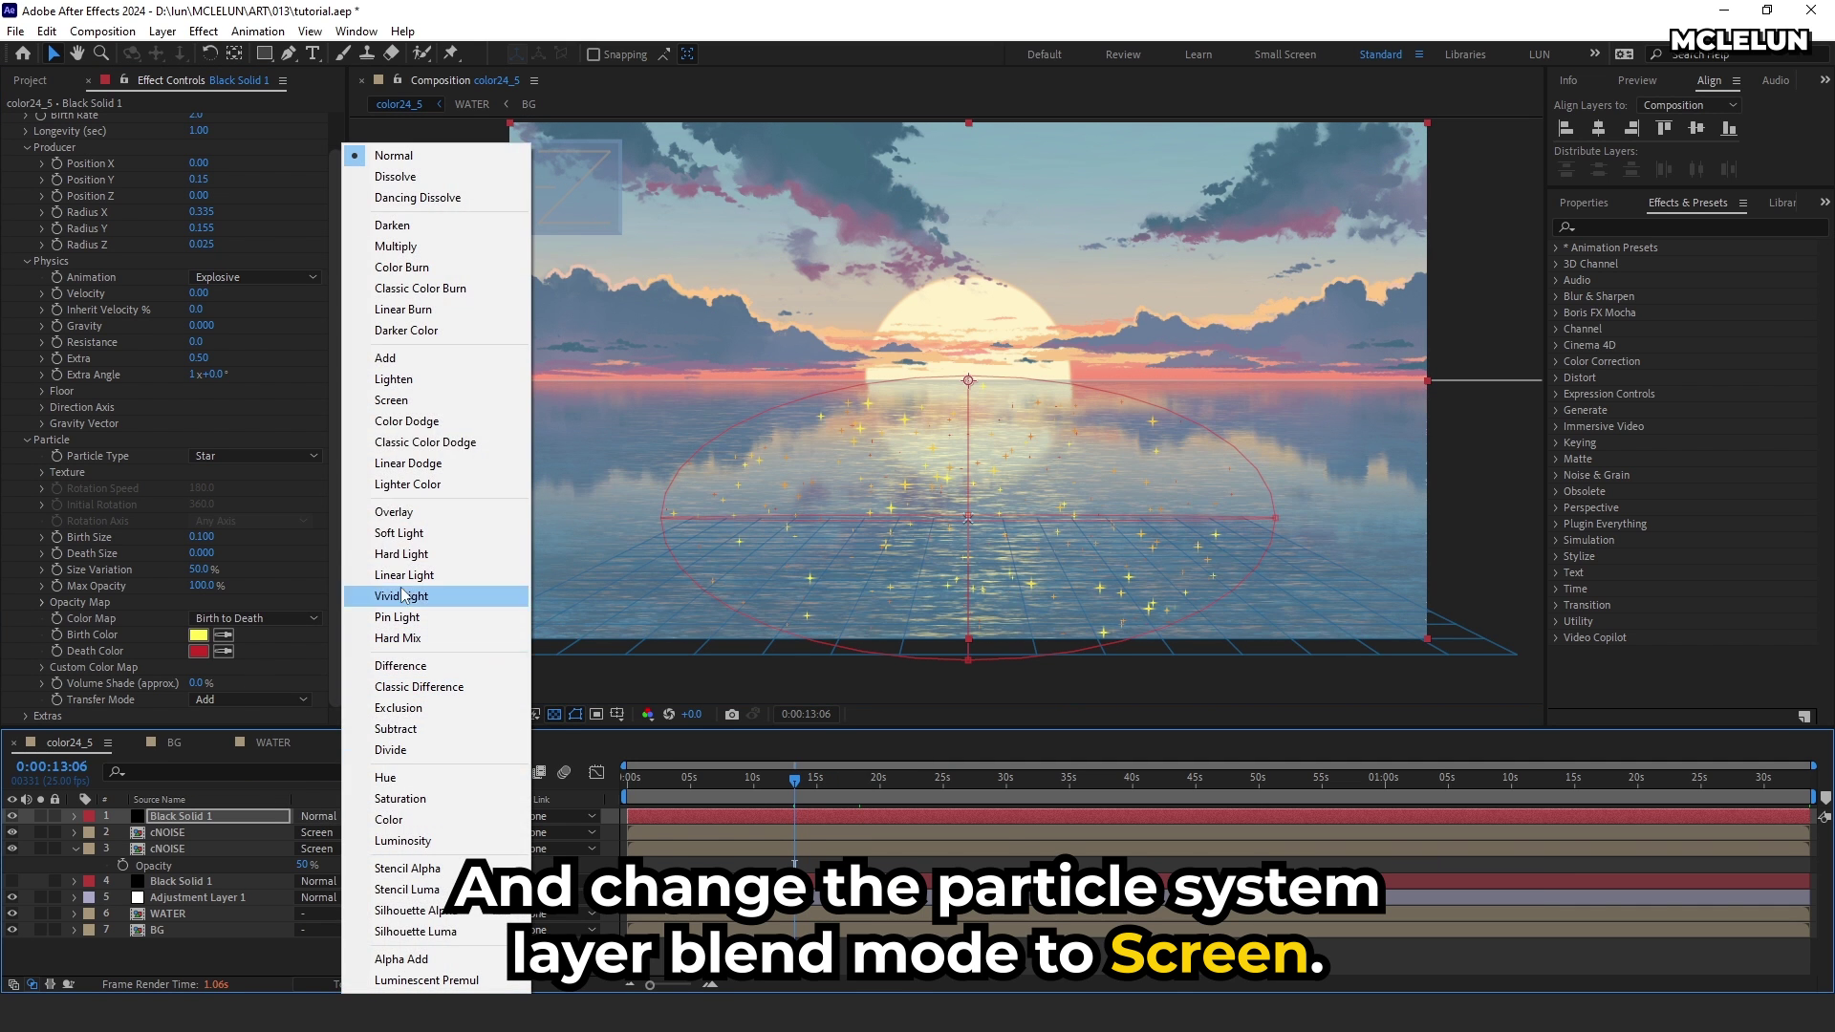
left_click(428, 401)
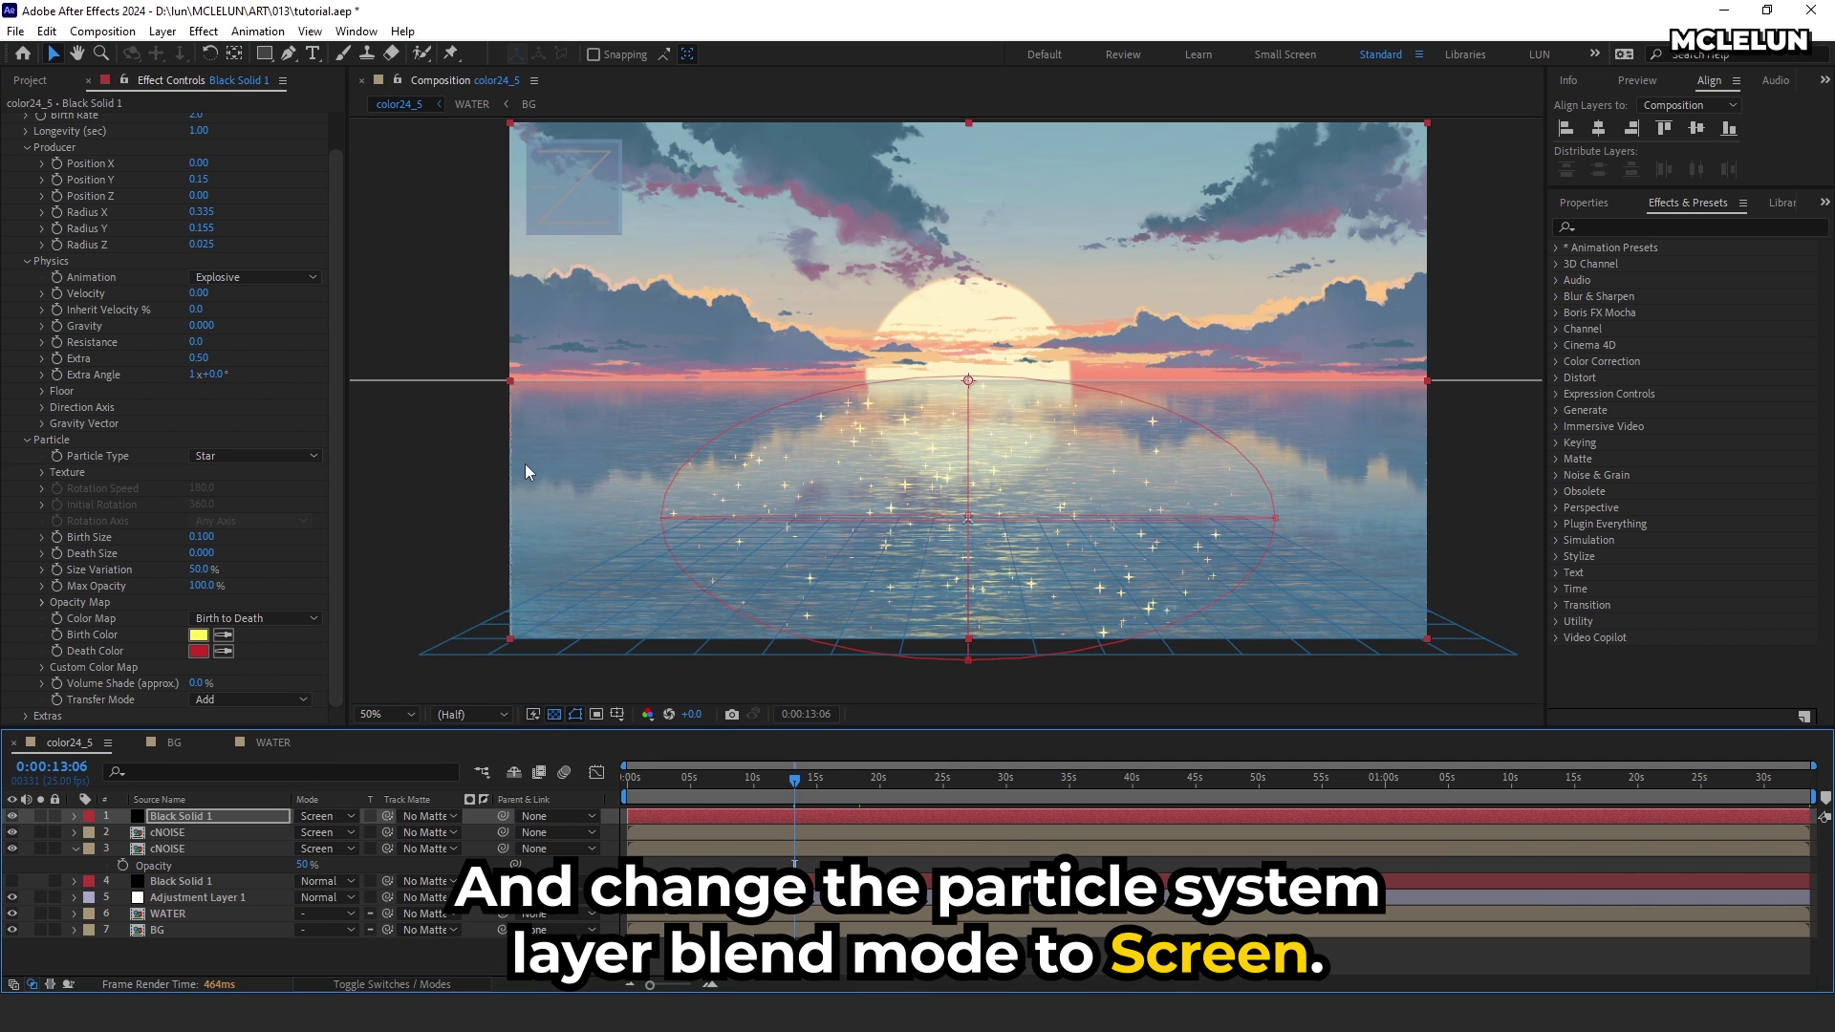
left_click(650, 778)
key("space")
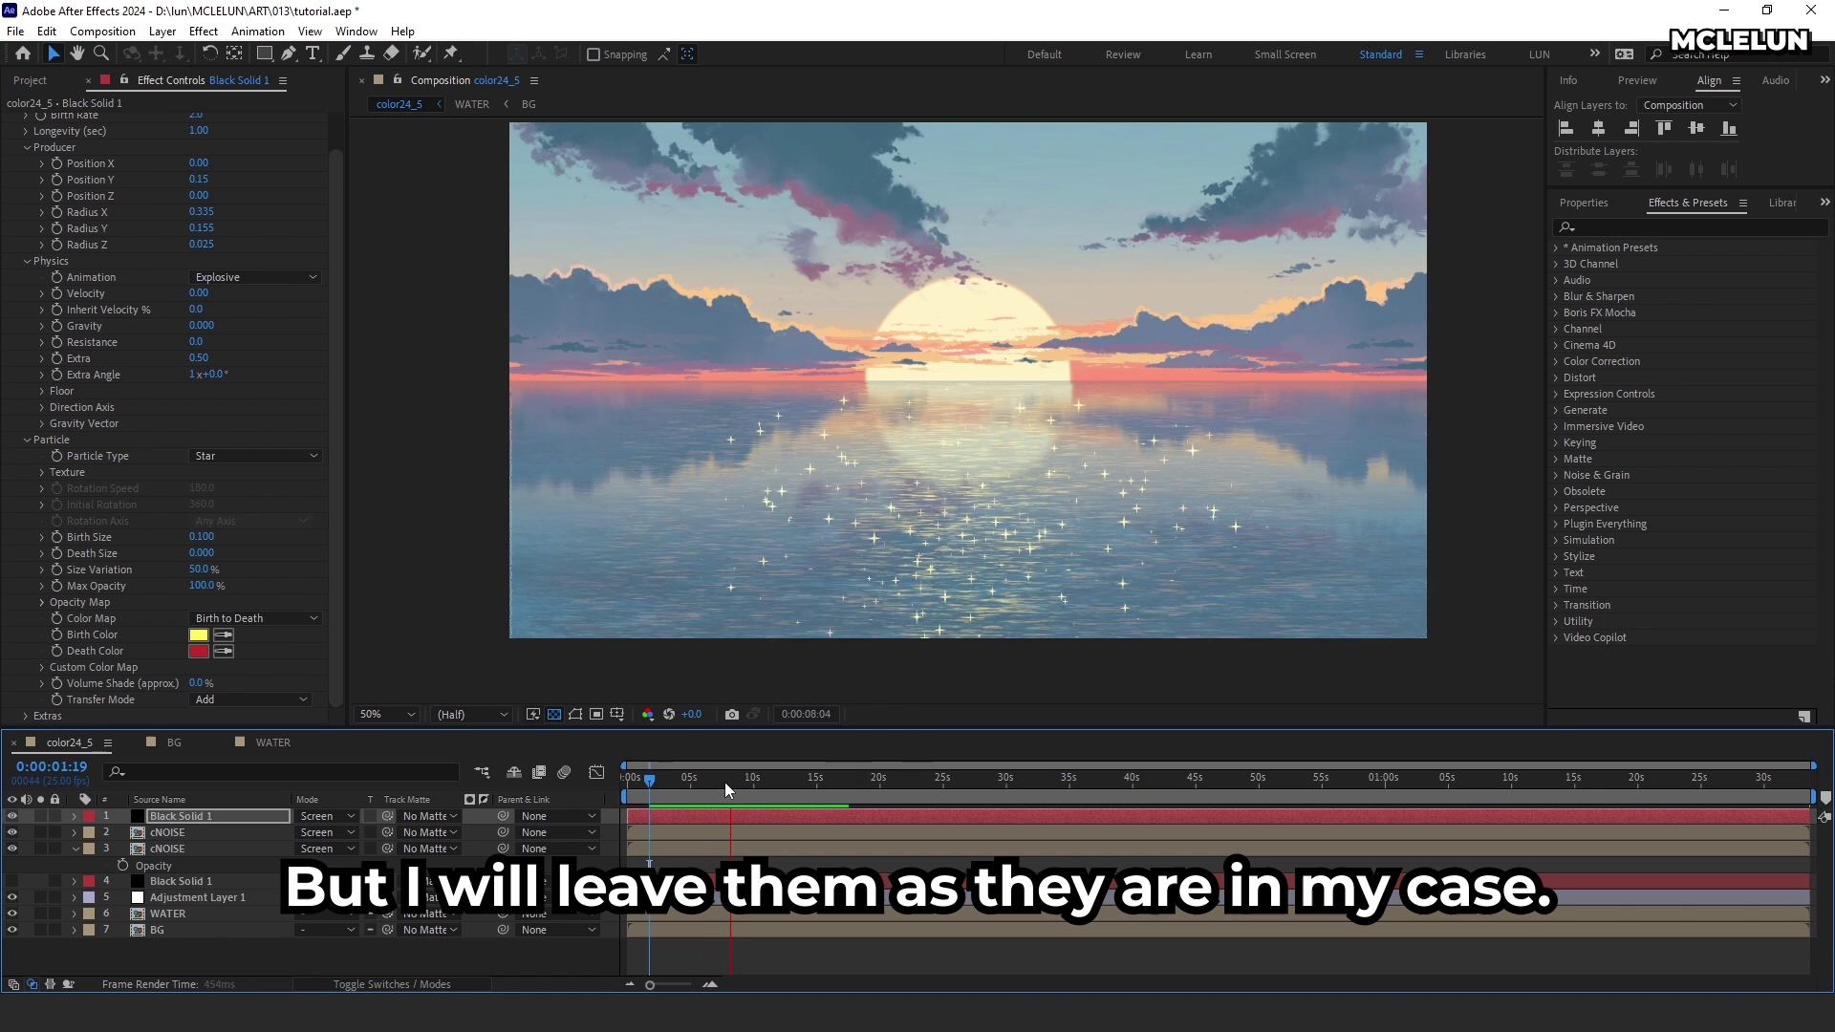
left_click(724, 781)
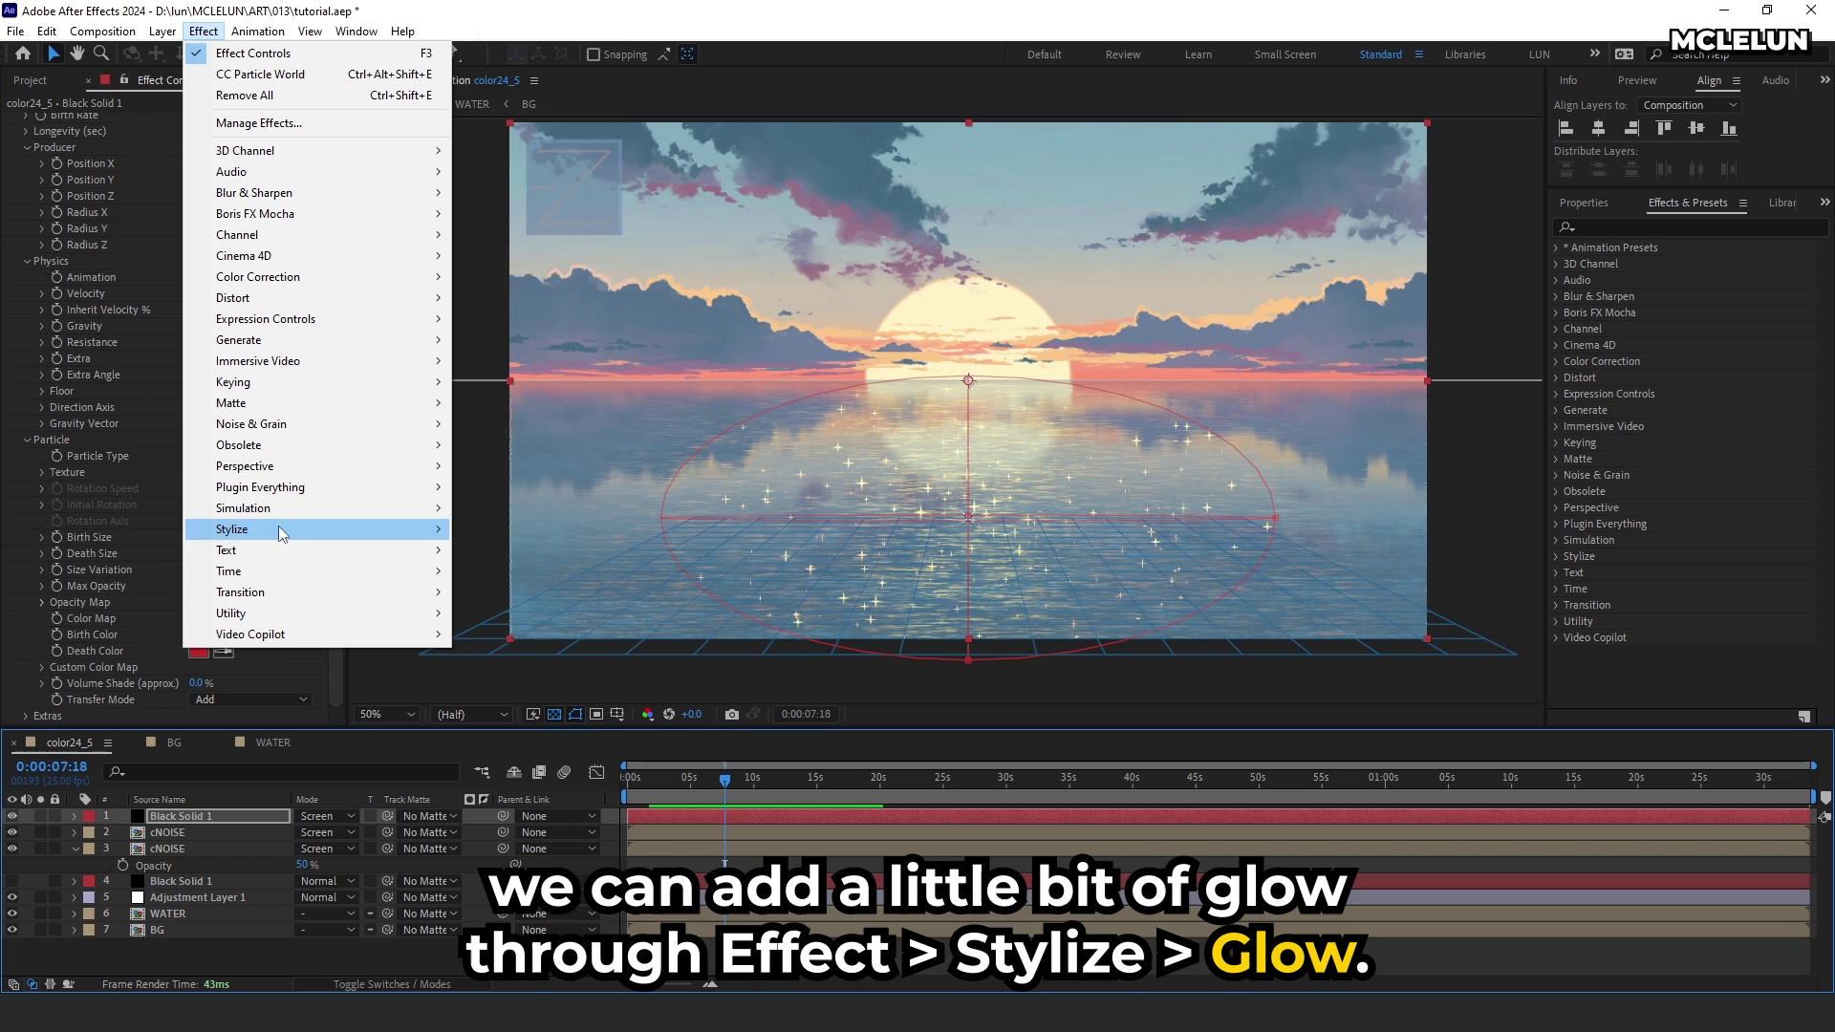
Step: Apply Glow to Black Solid 1, compare it on and off at full size, and preview
mouse_move(279, 528)
left_click(548, 360)
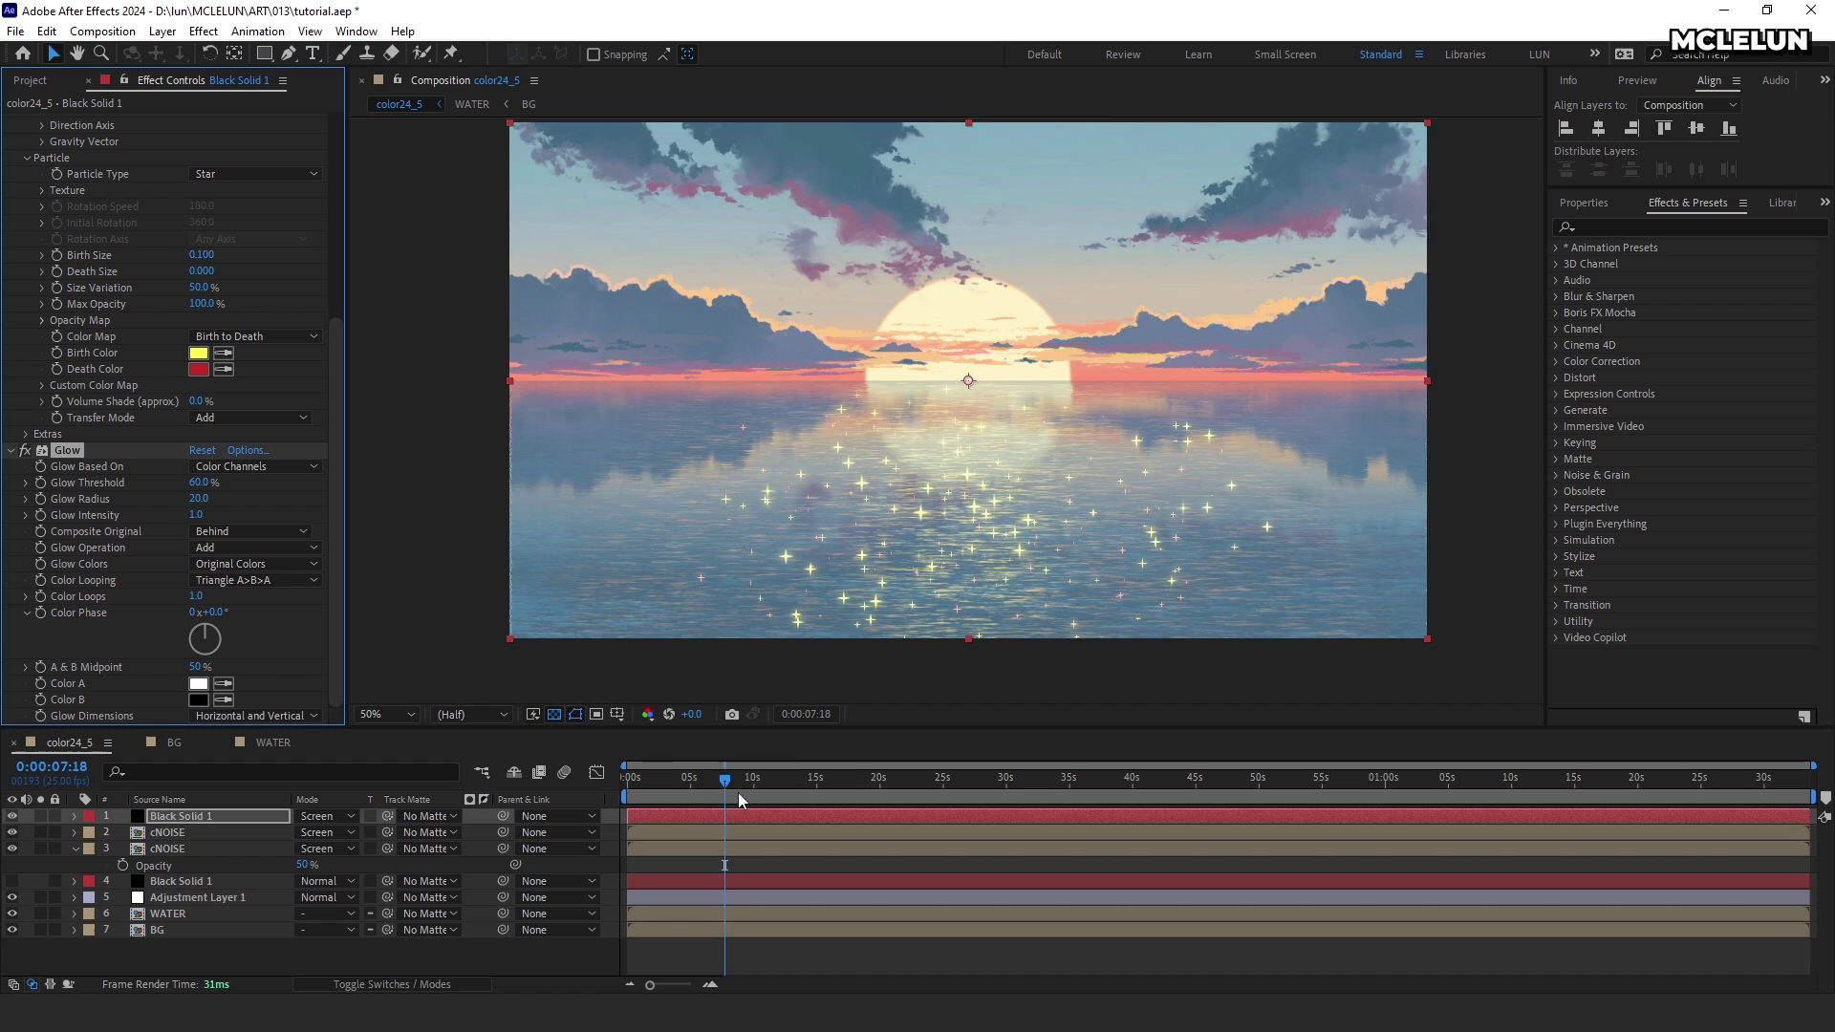
key("slash")
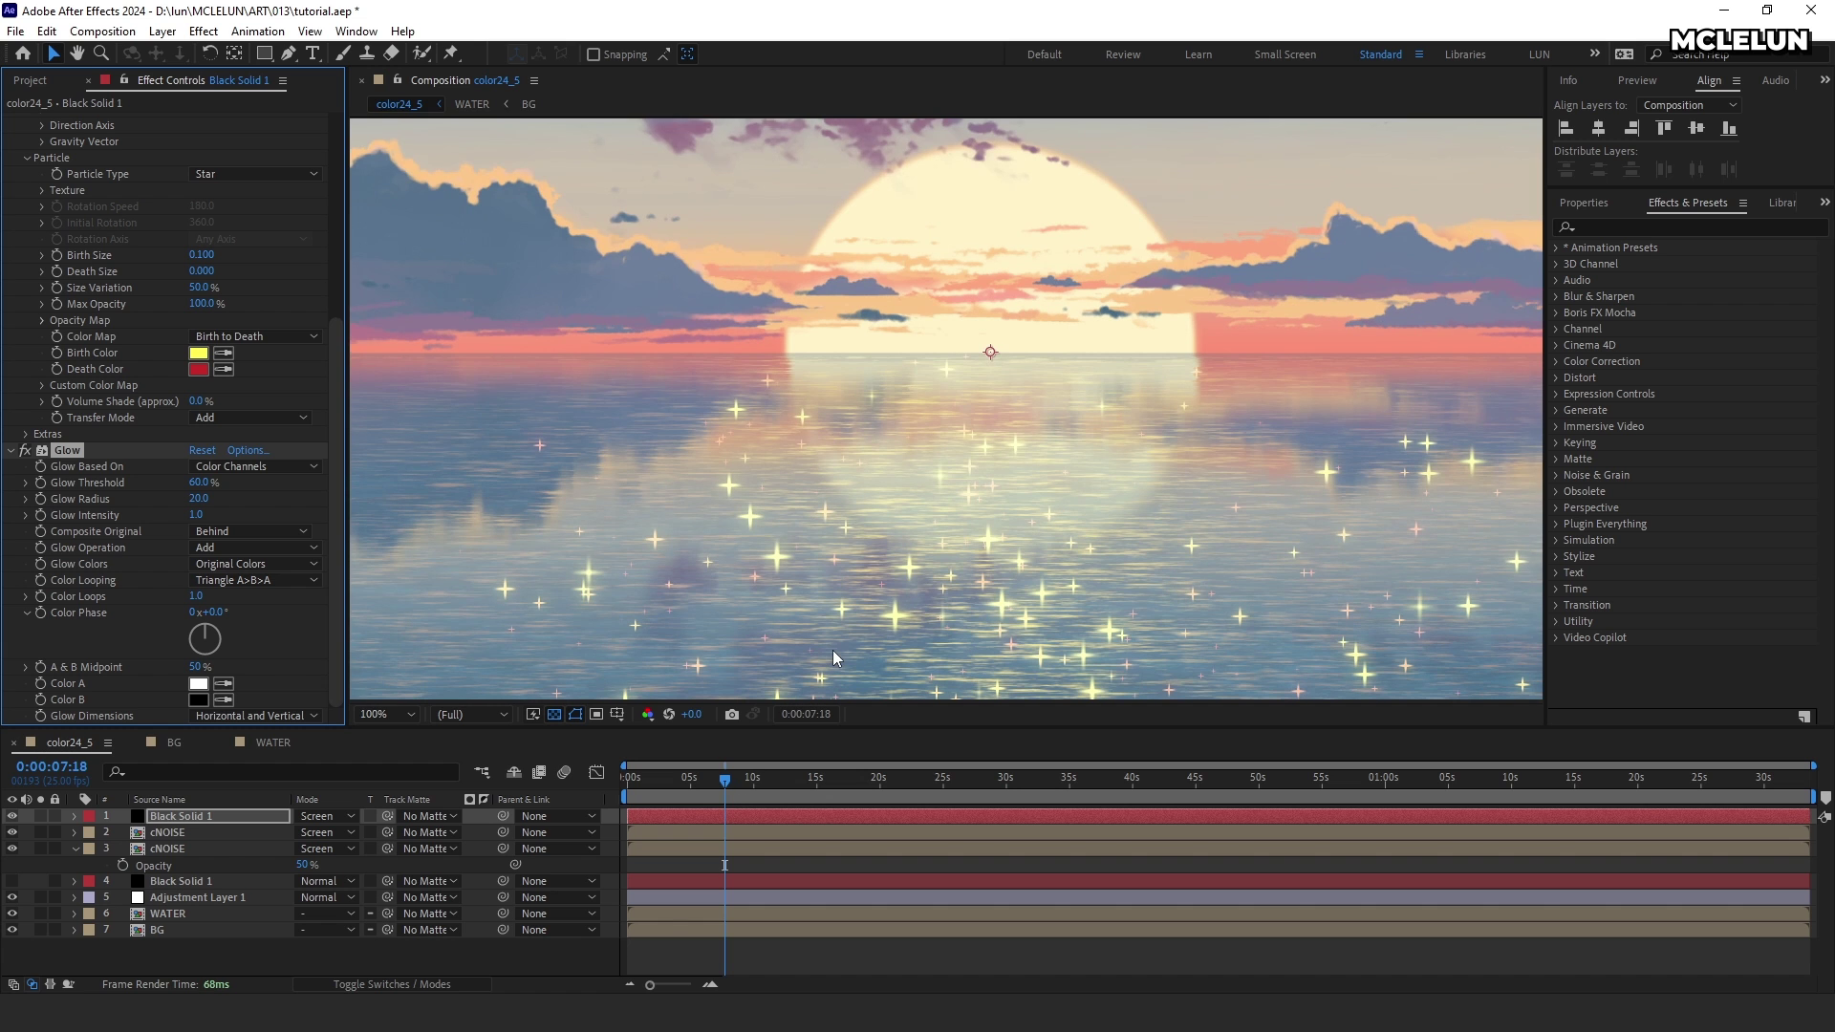
left_click(25, 452)
left_click(24, 451)
key("comma")
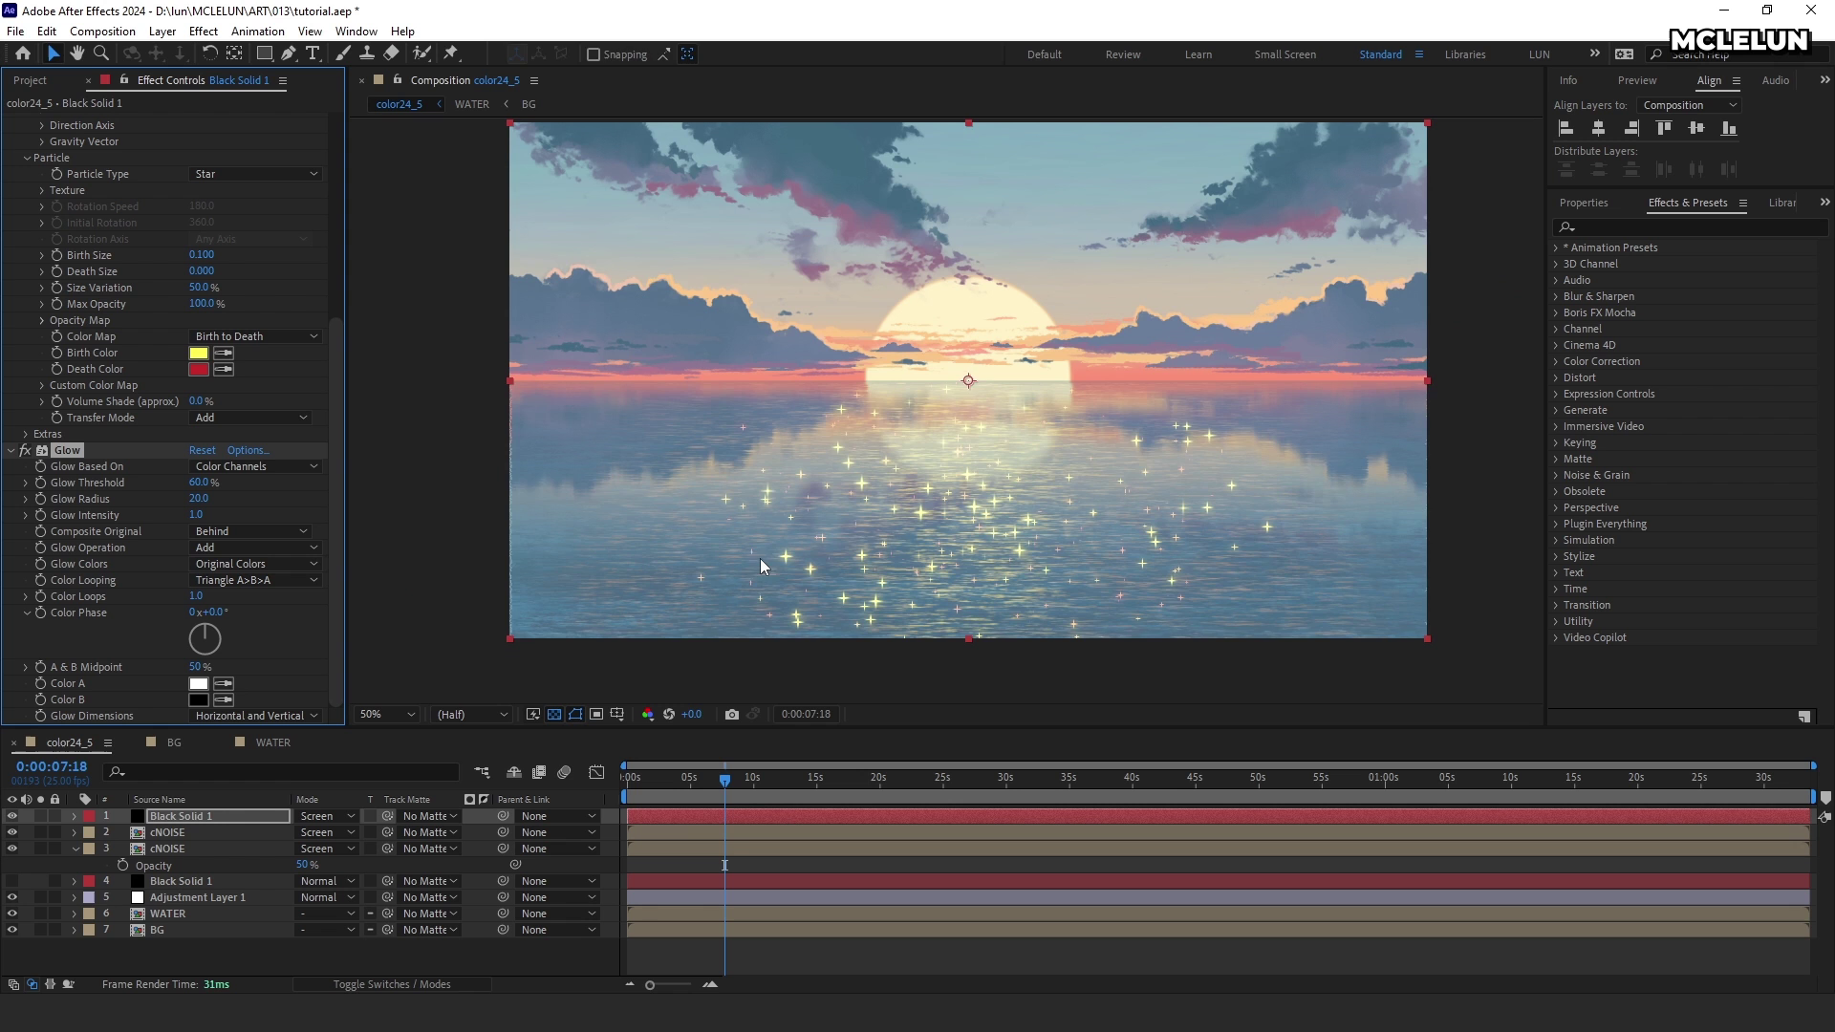
key("space")
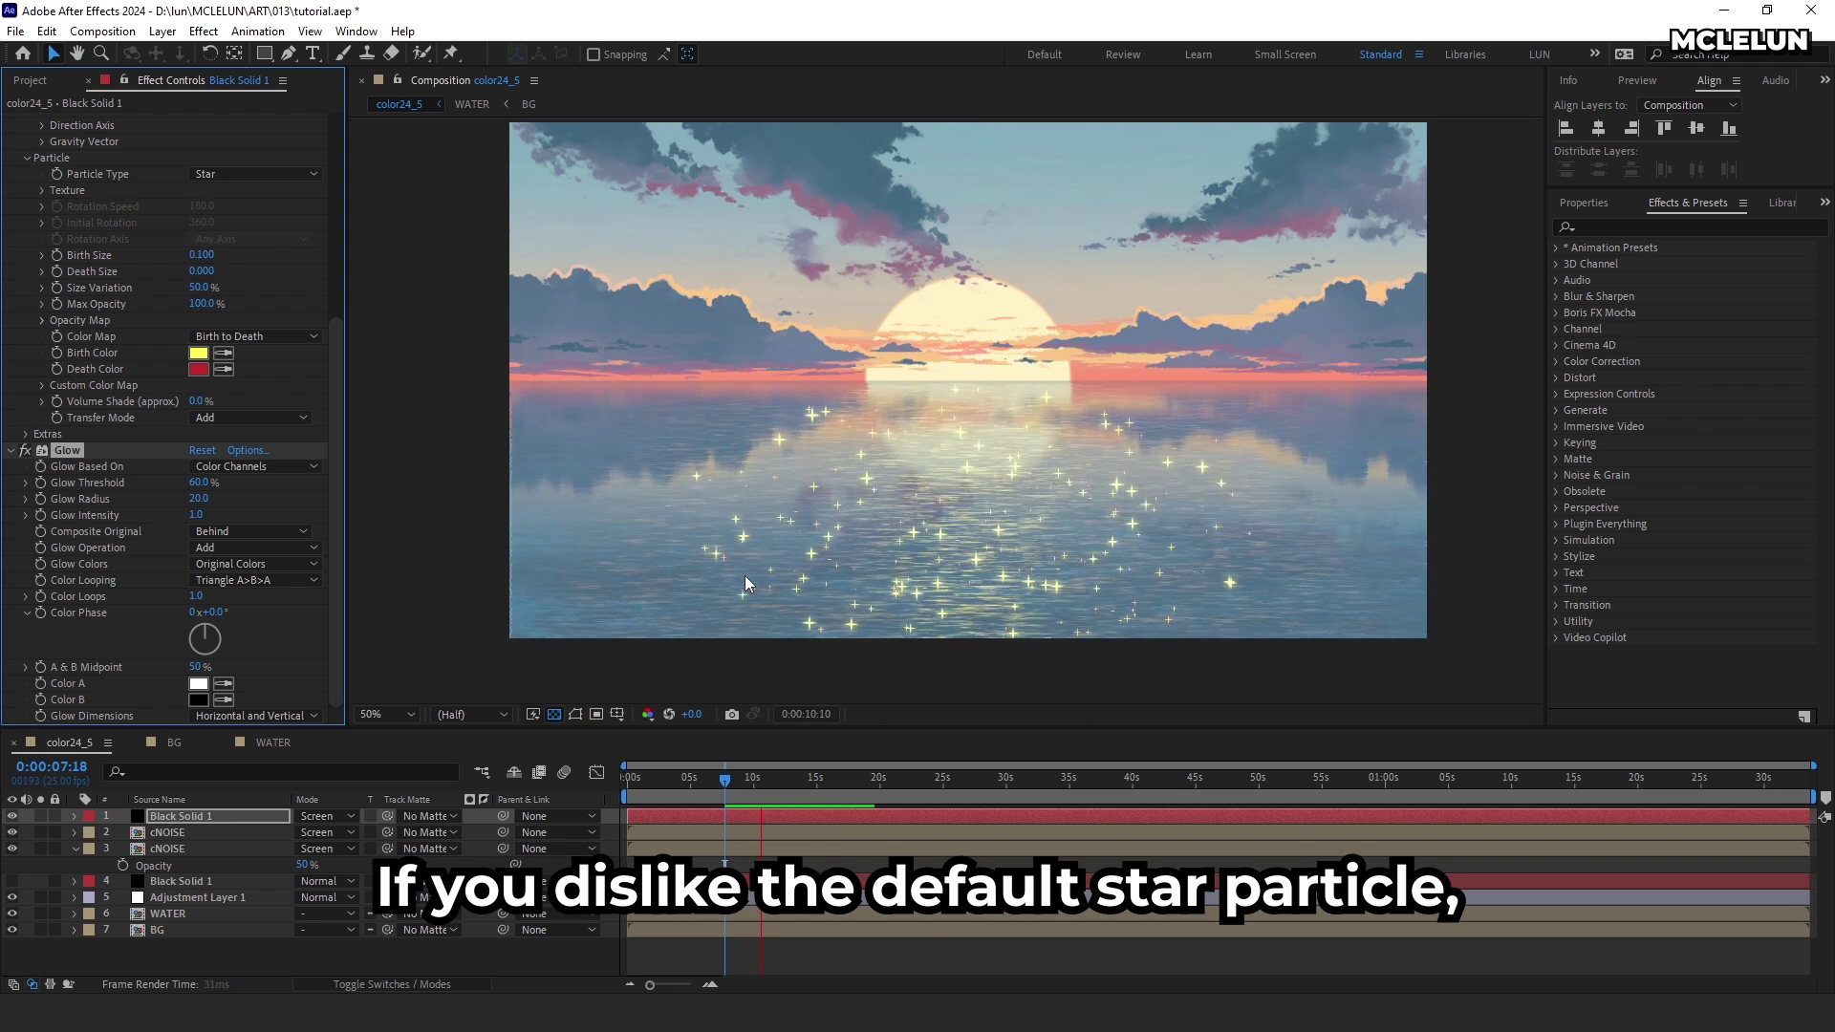
Step: Import glitter.jpg into the Project panel
left_click(789, 797)
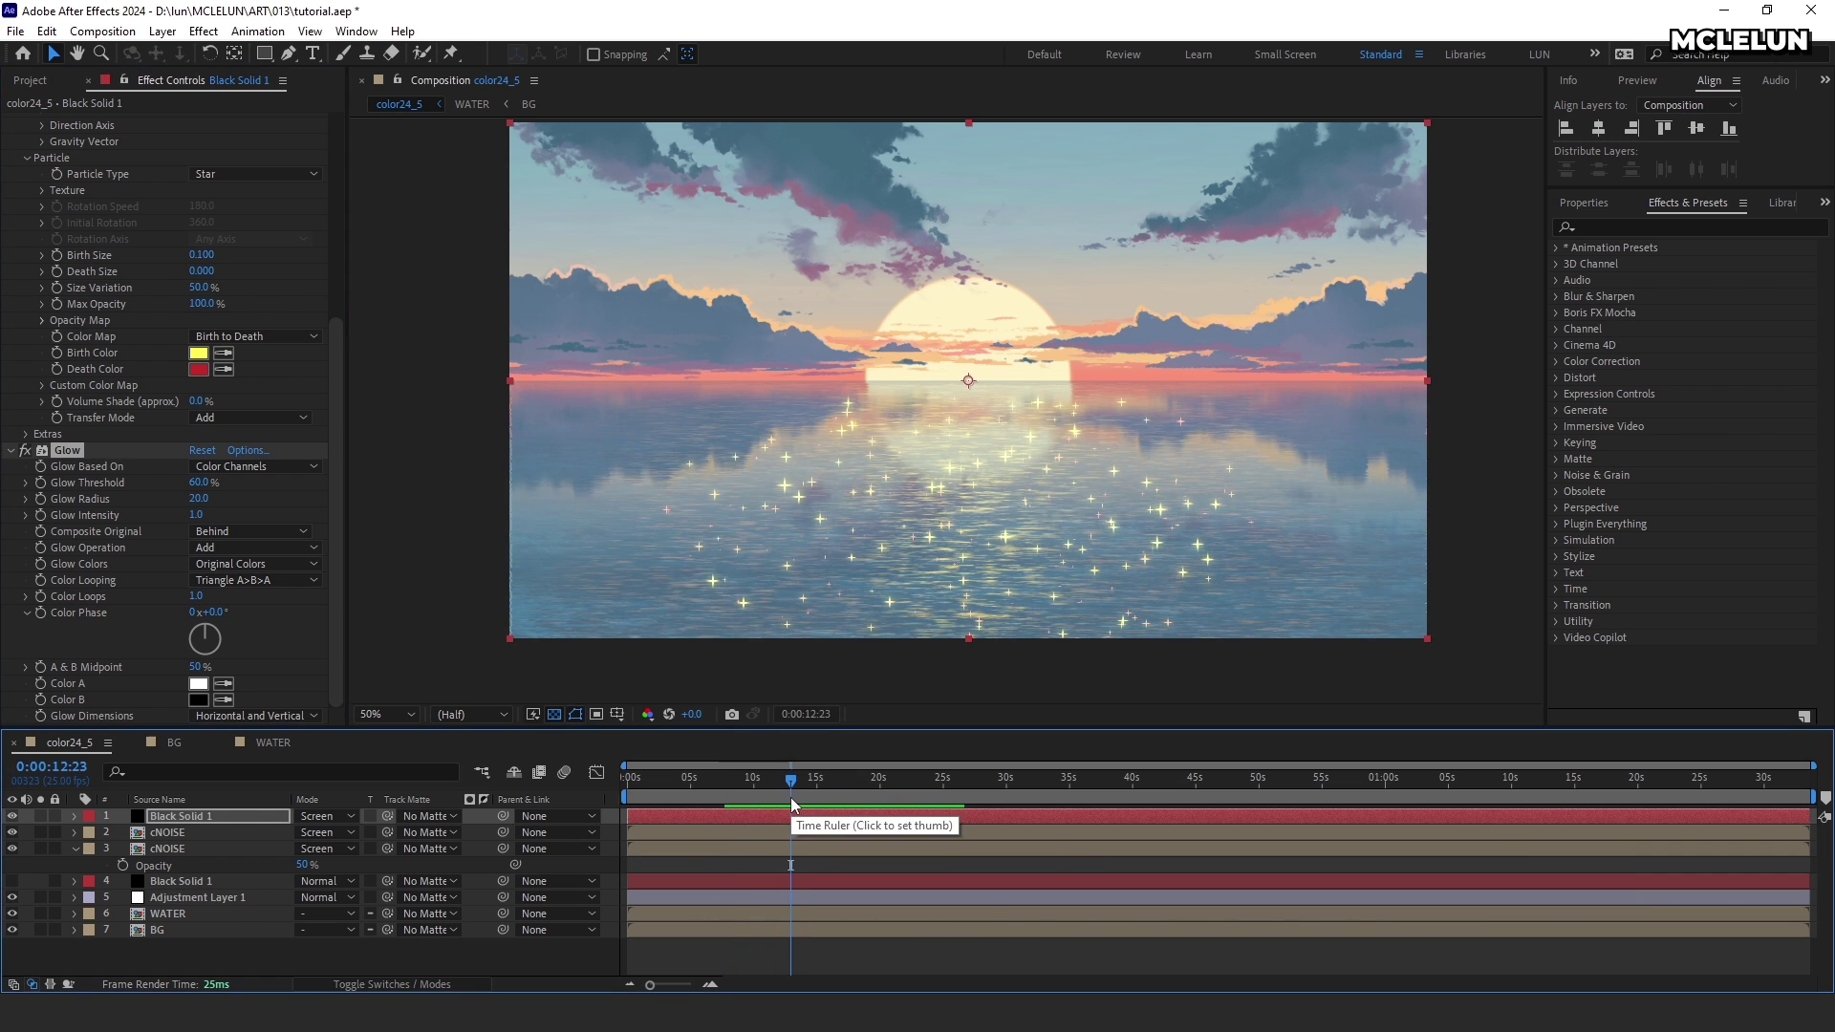
left_click(33, 82)
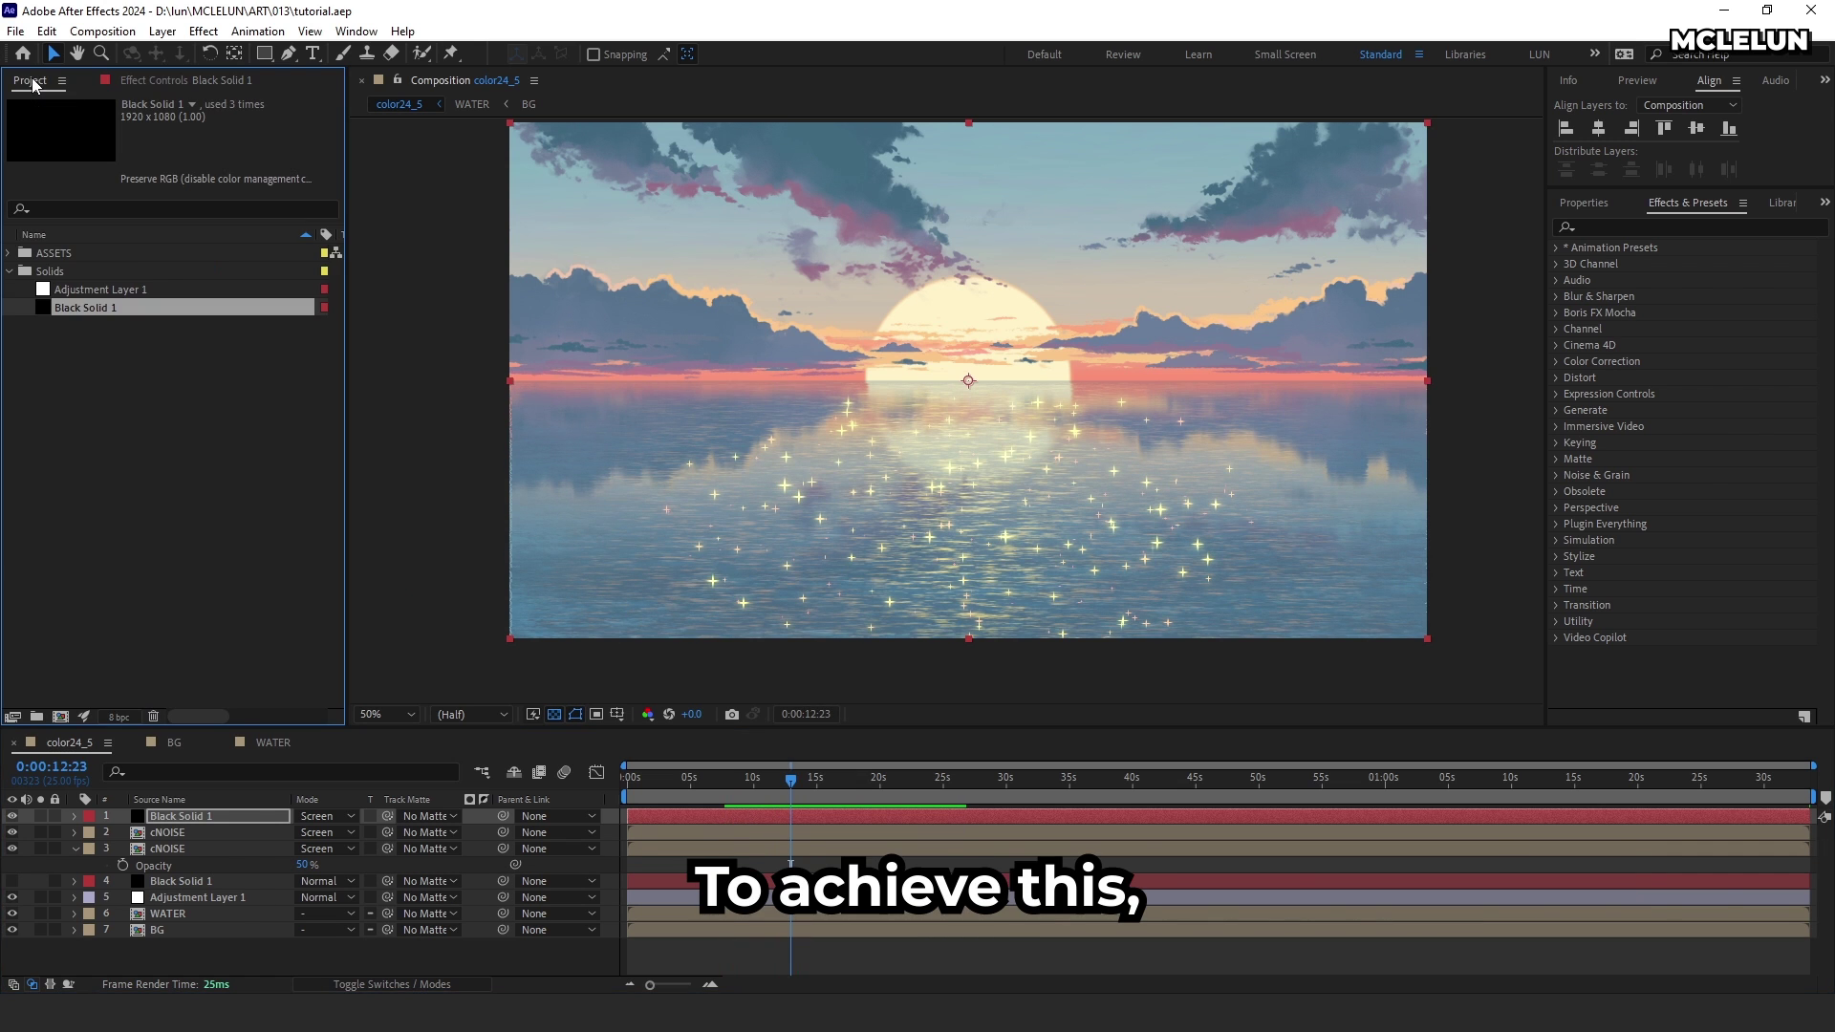
left_click(8, 272)
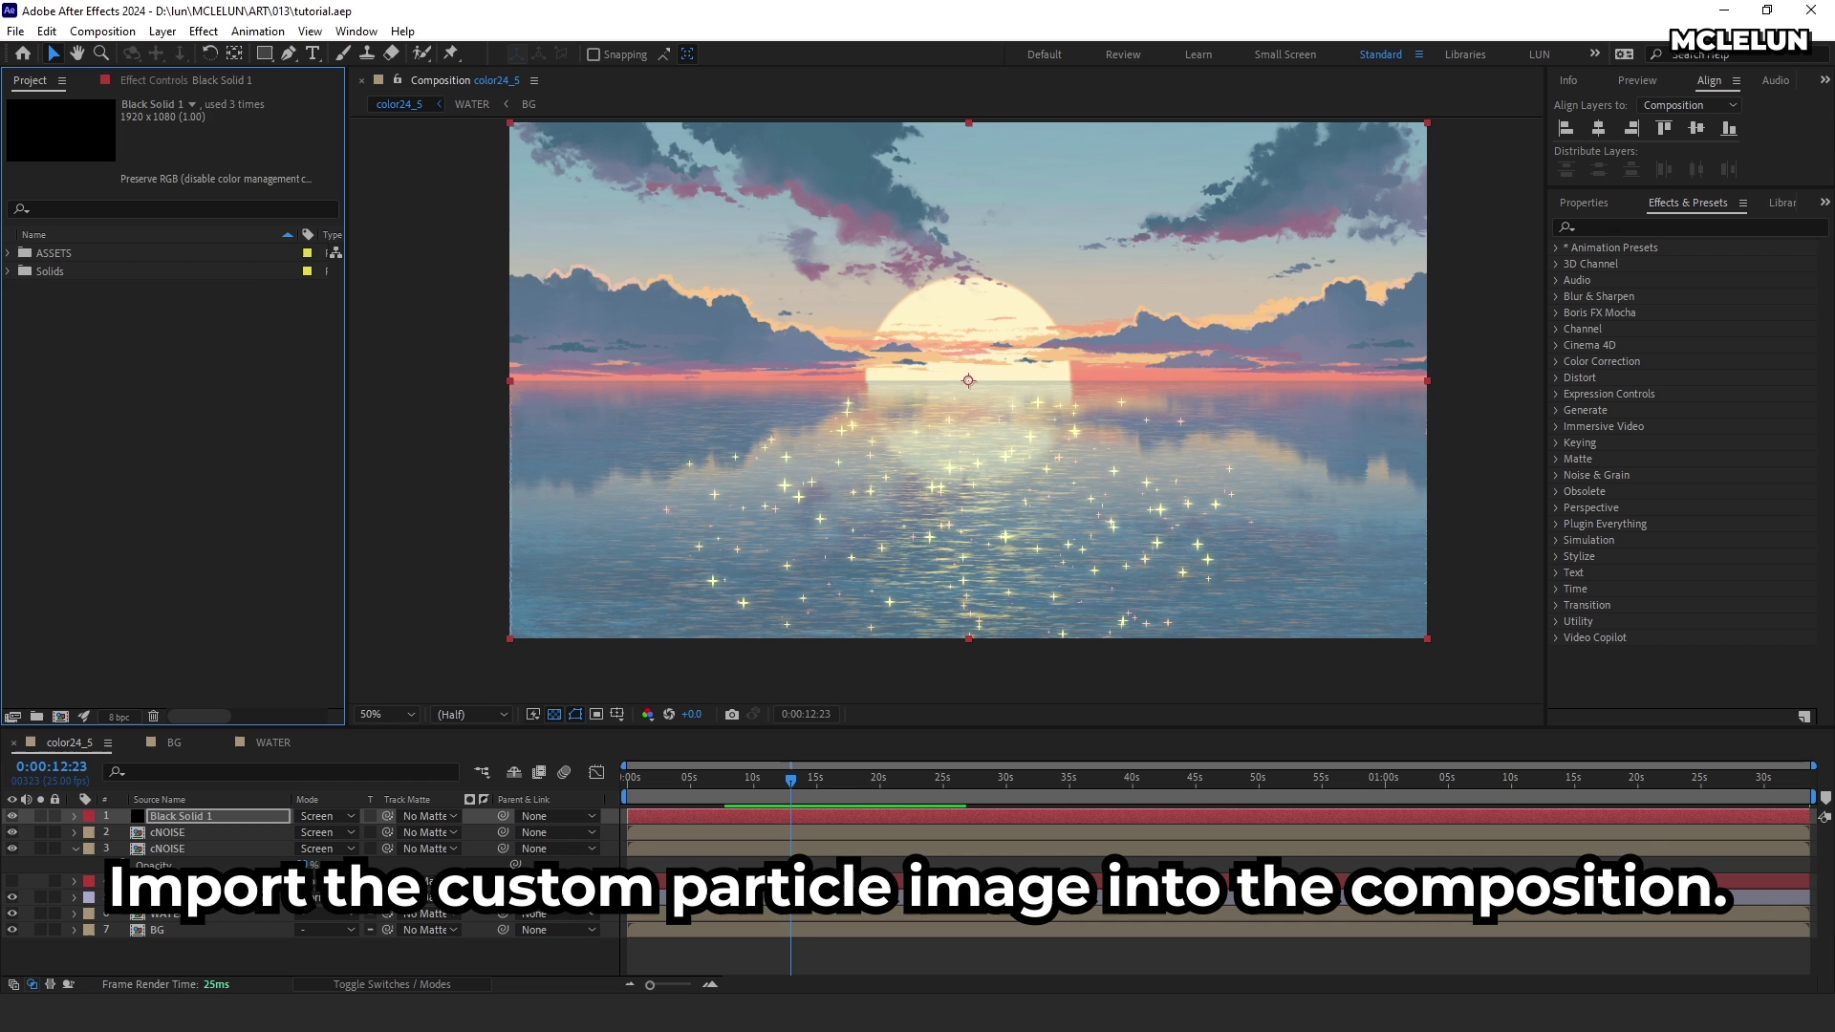
left_click_drag(5, 363, 216, 405)
Step: Rename Black Solid 1 to PARTICLE and add glitter.jpg as a hidden top layer
right_click(212, 817)
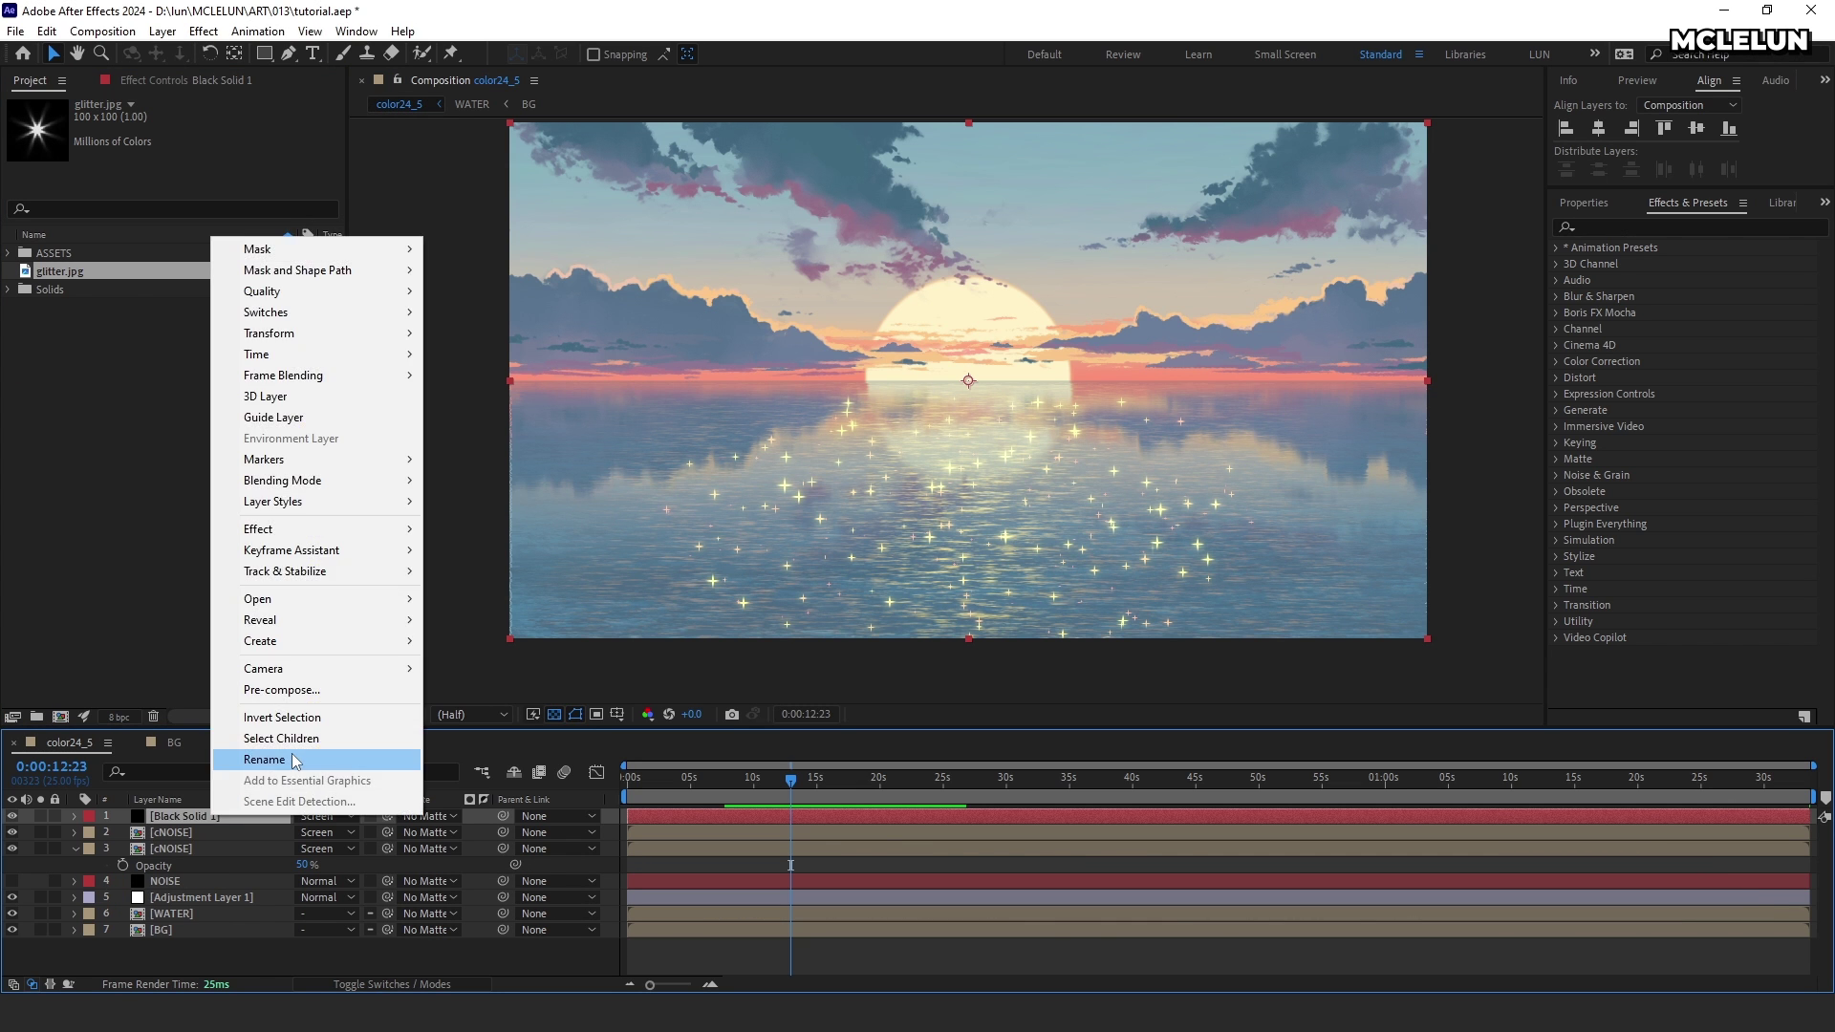
left_click(239, 757)
type("PARTICLE")
key("Return")
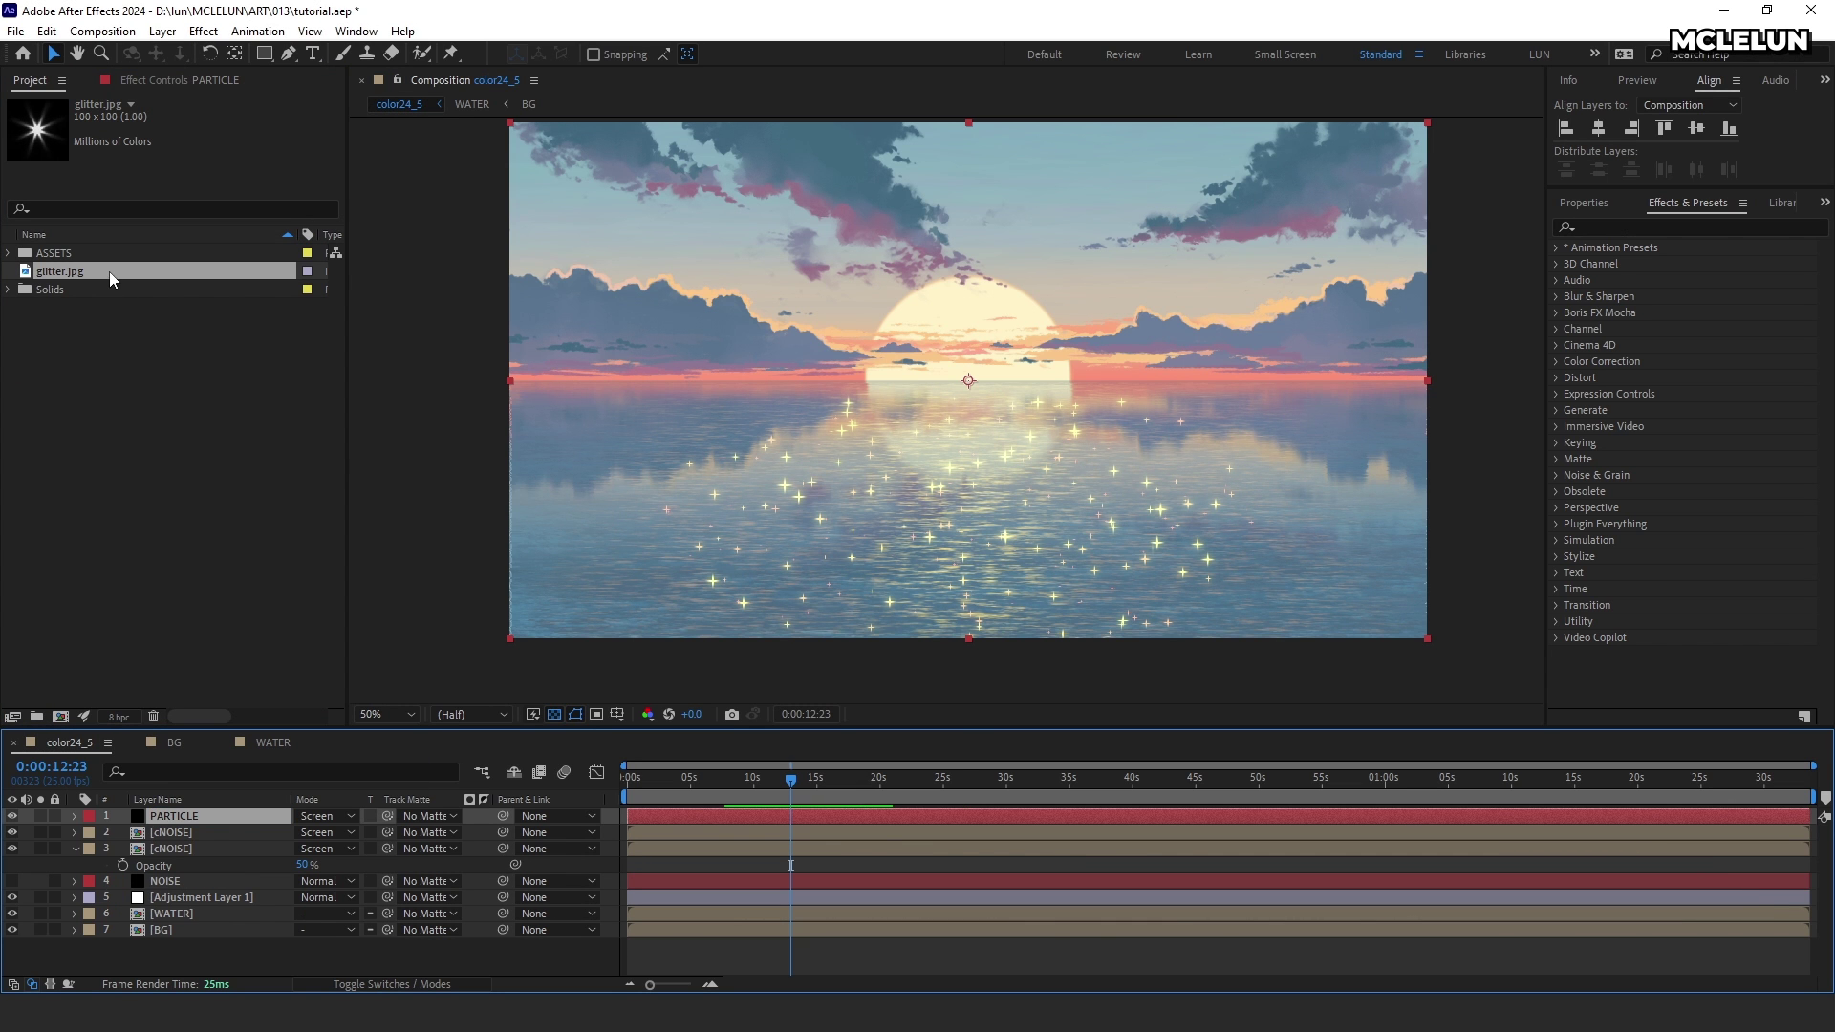
left_click_drag(109, 271, 233, 812)
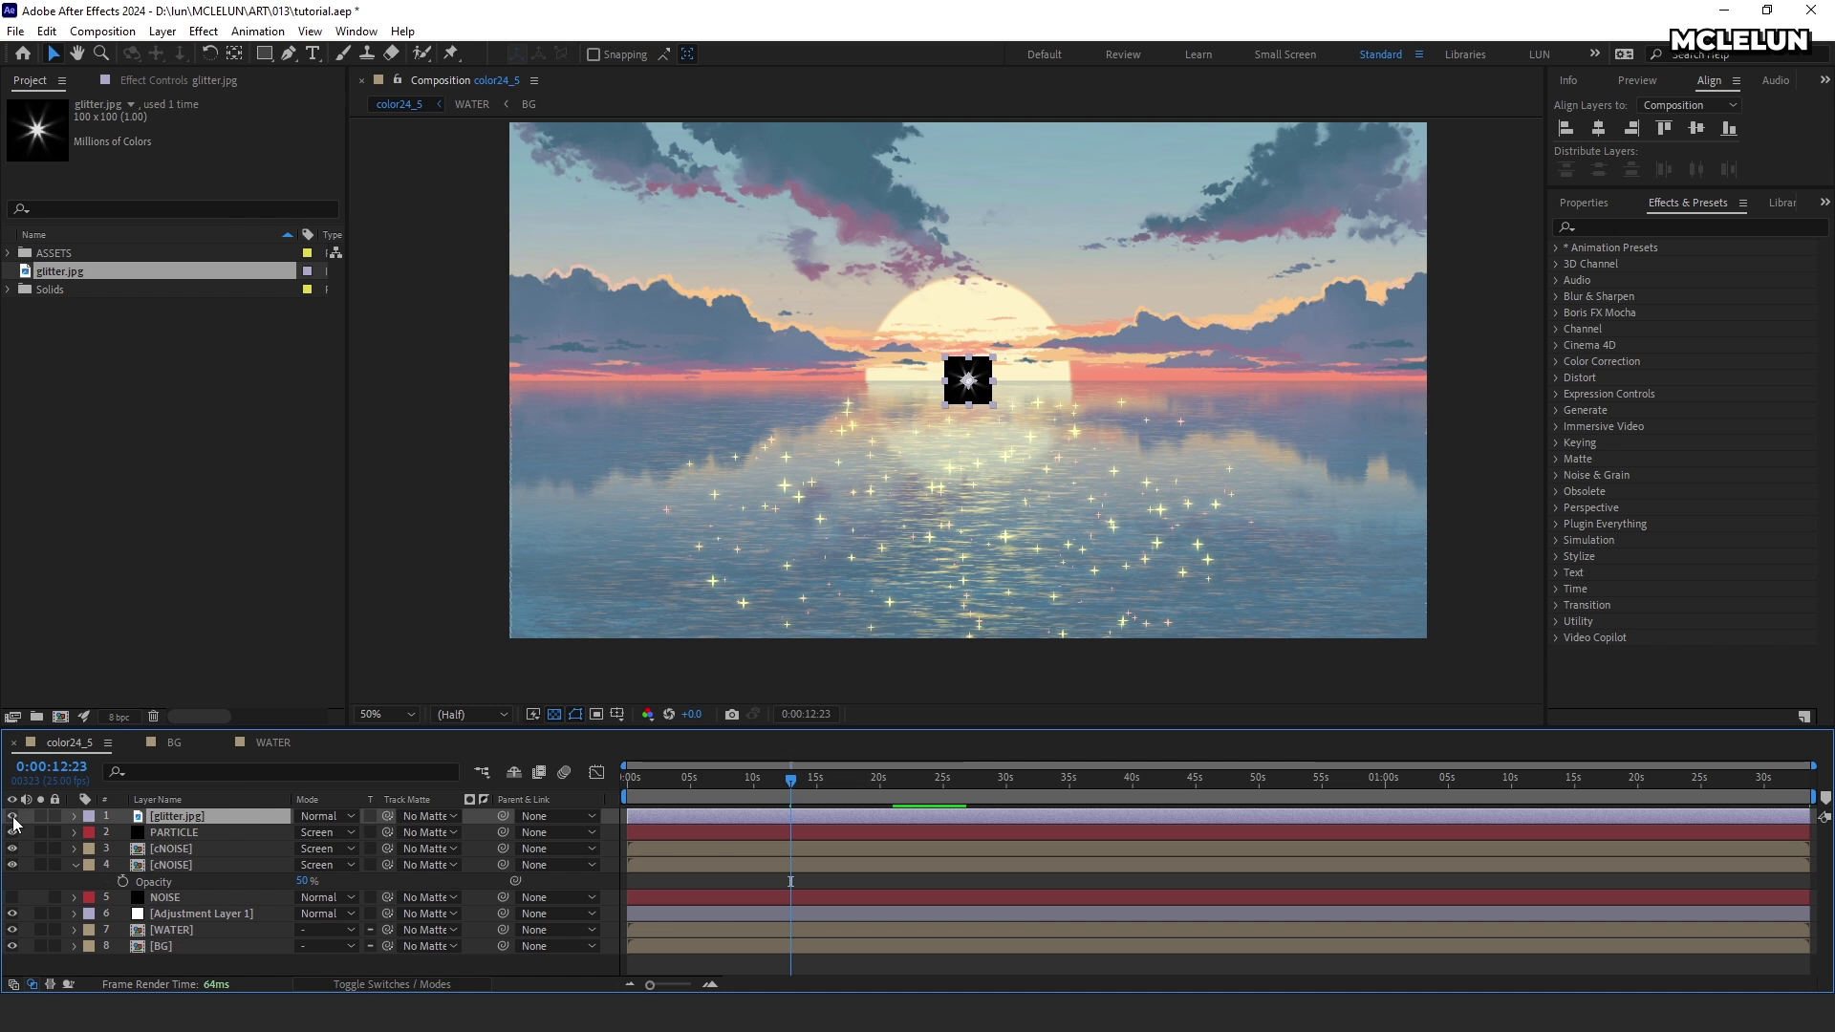
left_click(11, 816)
Step: Make the CC Particle World particles Textured Square using glitter.jpg as the texture layer
left_click(210, 831)
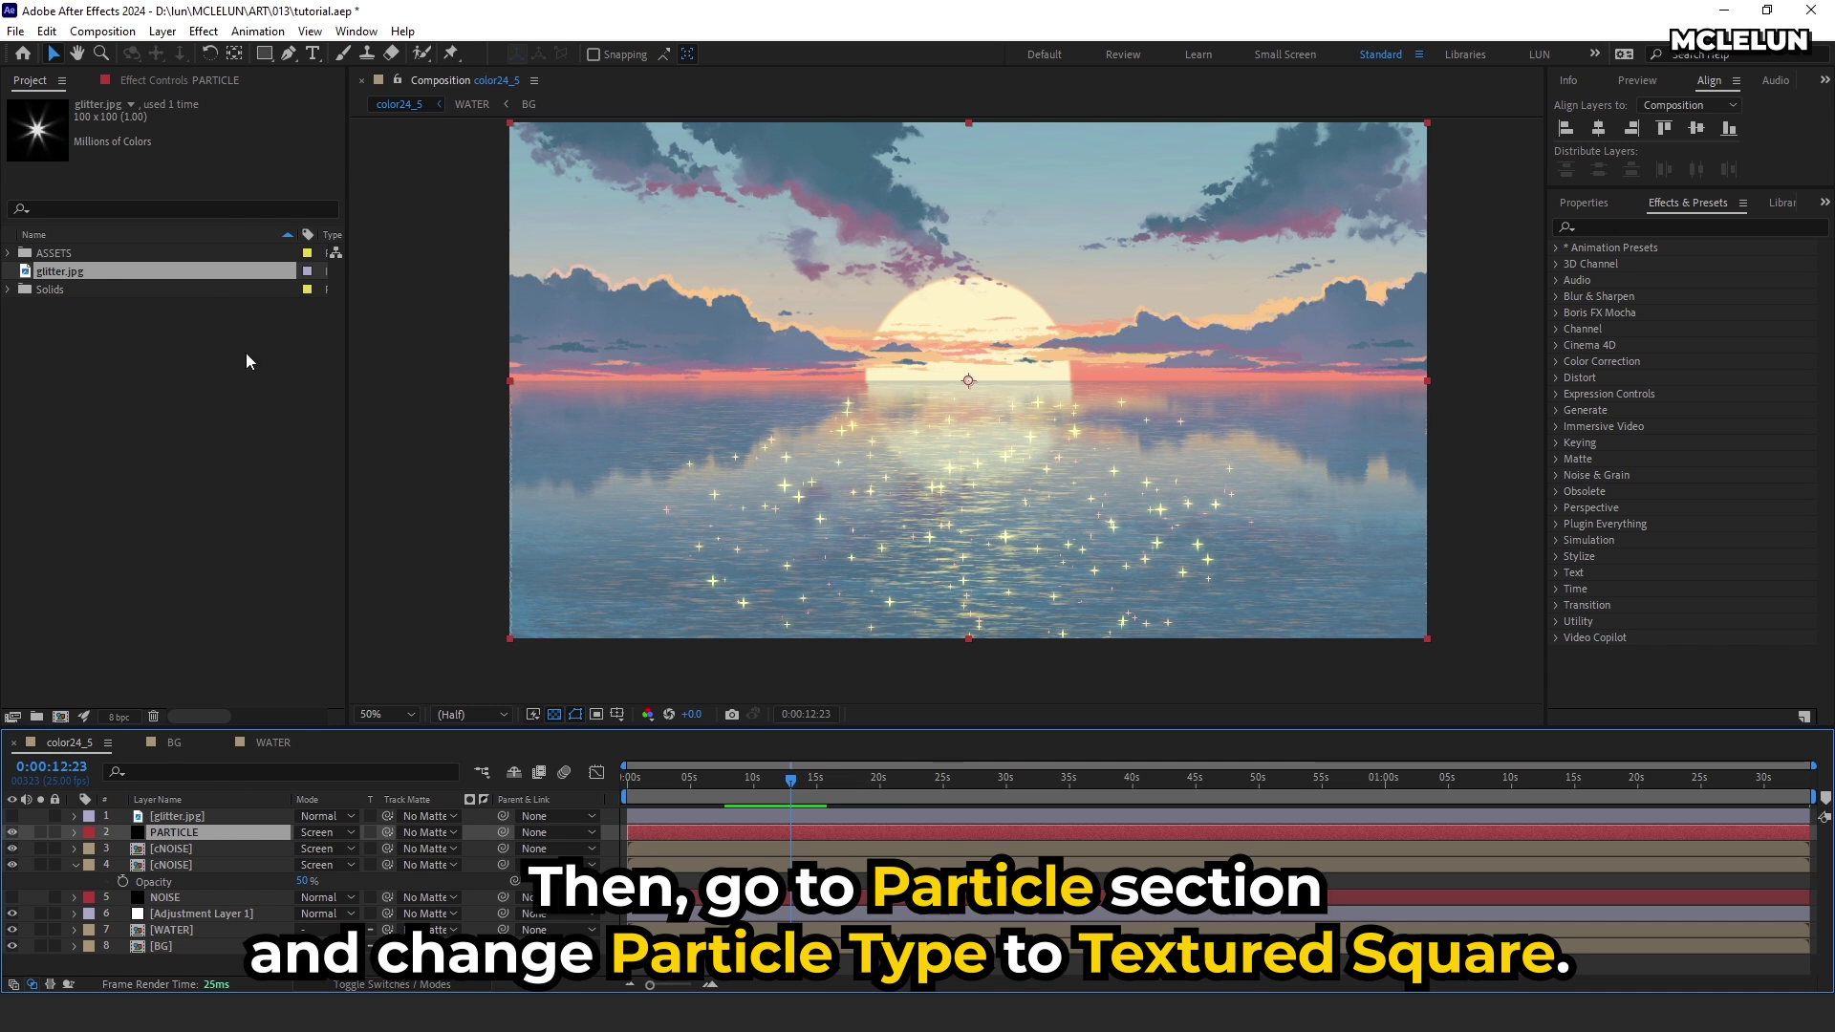
left_click(215, 82)
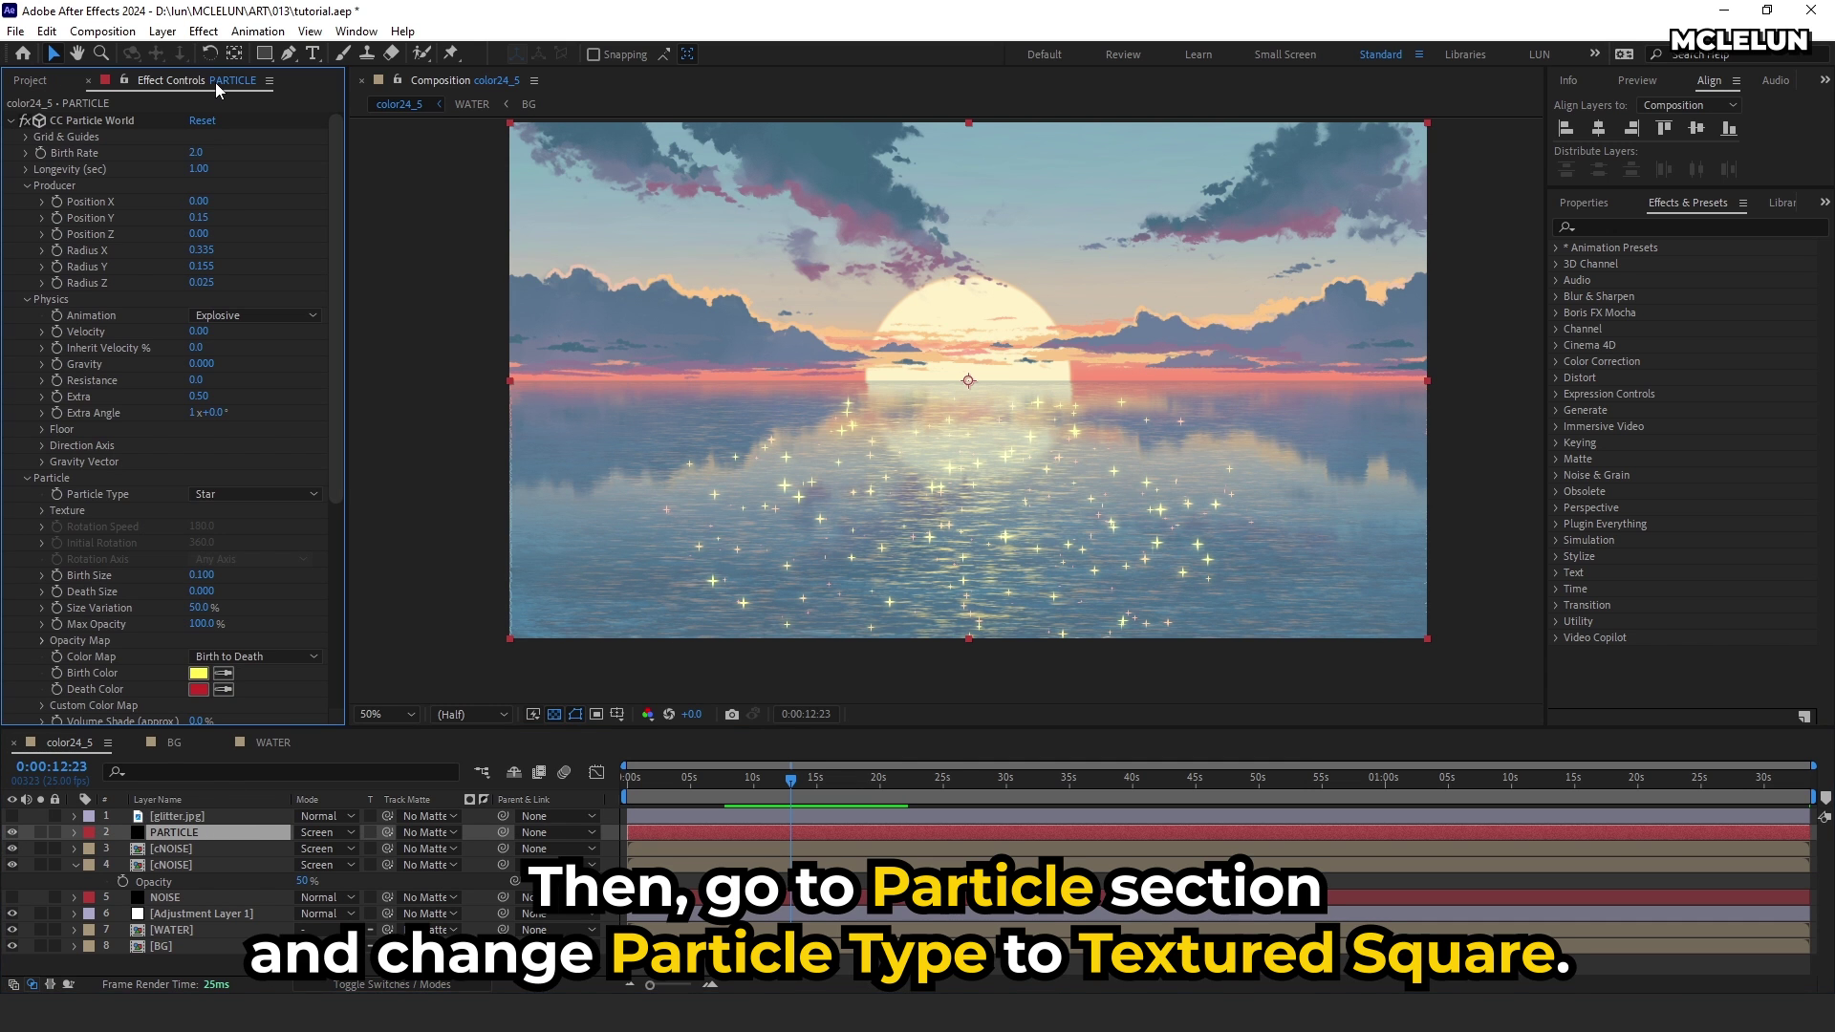
left_click(266, 490)
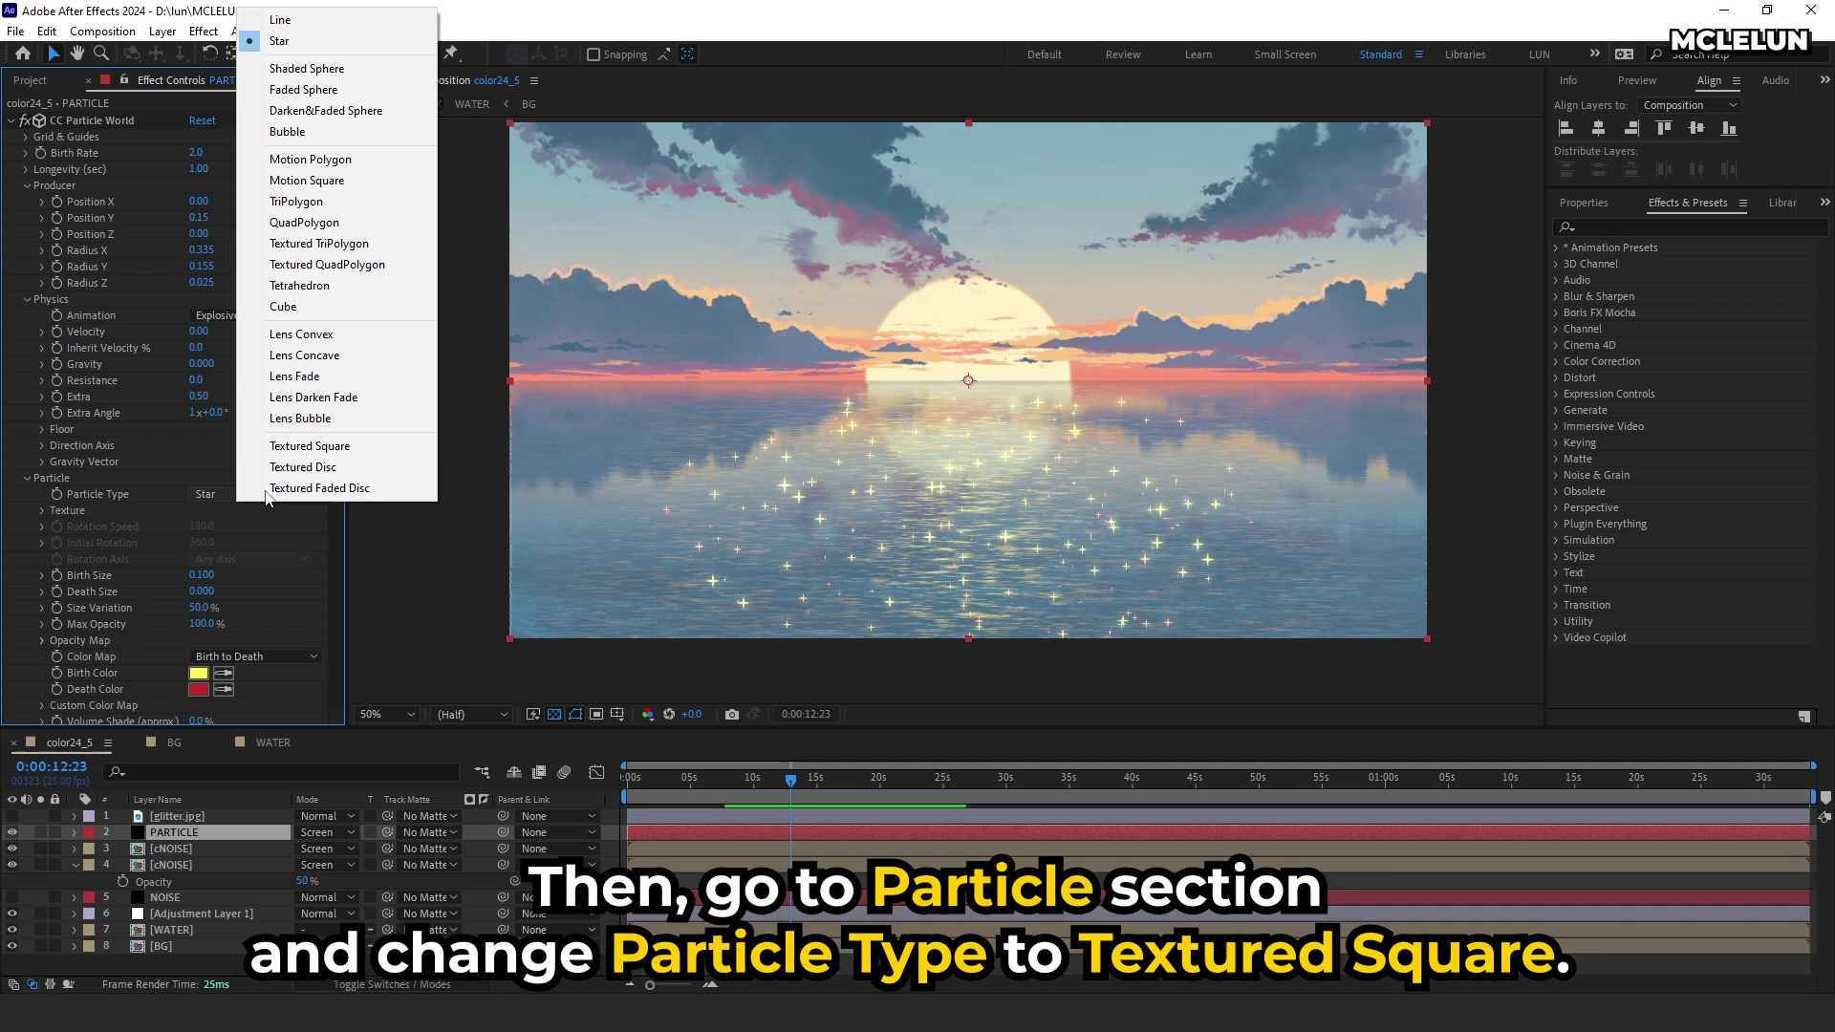
left_click(355, 446)
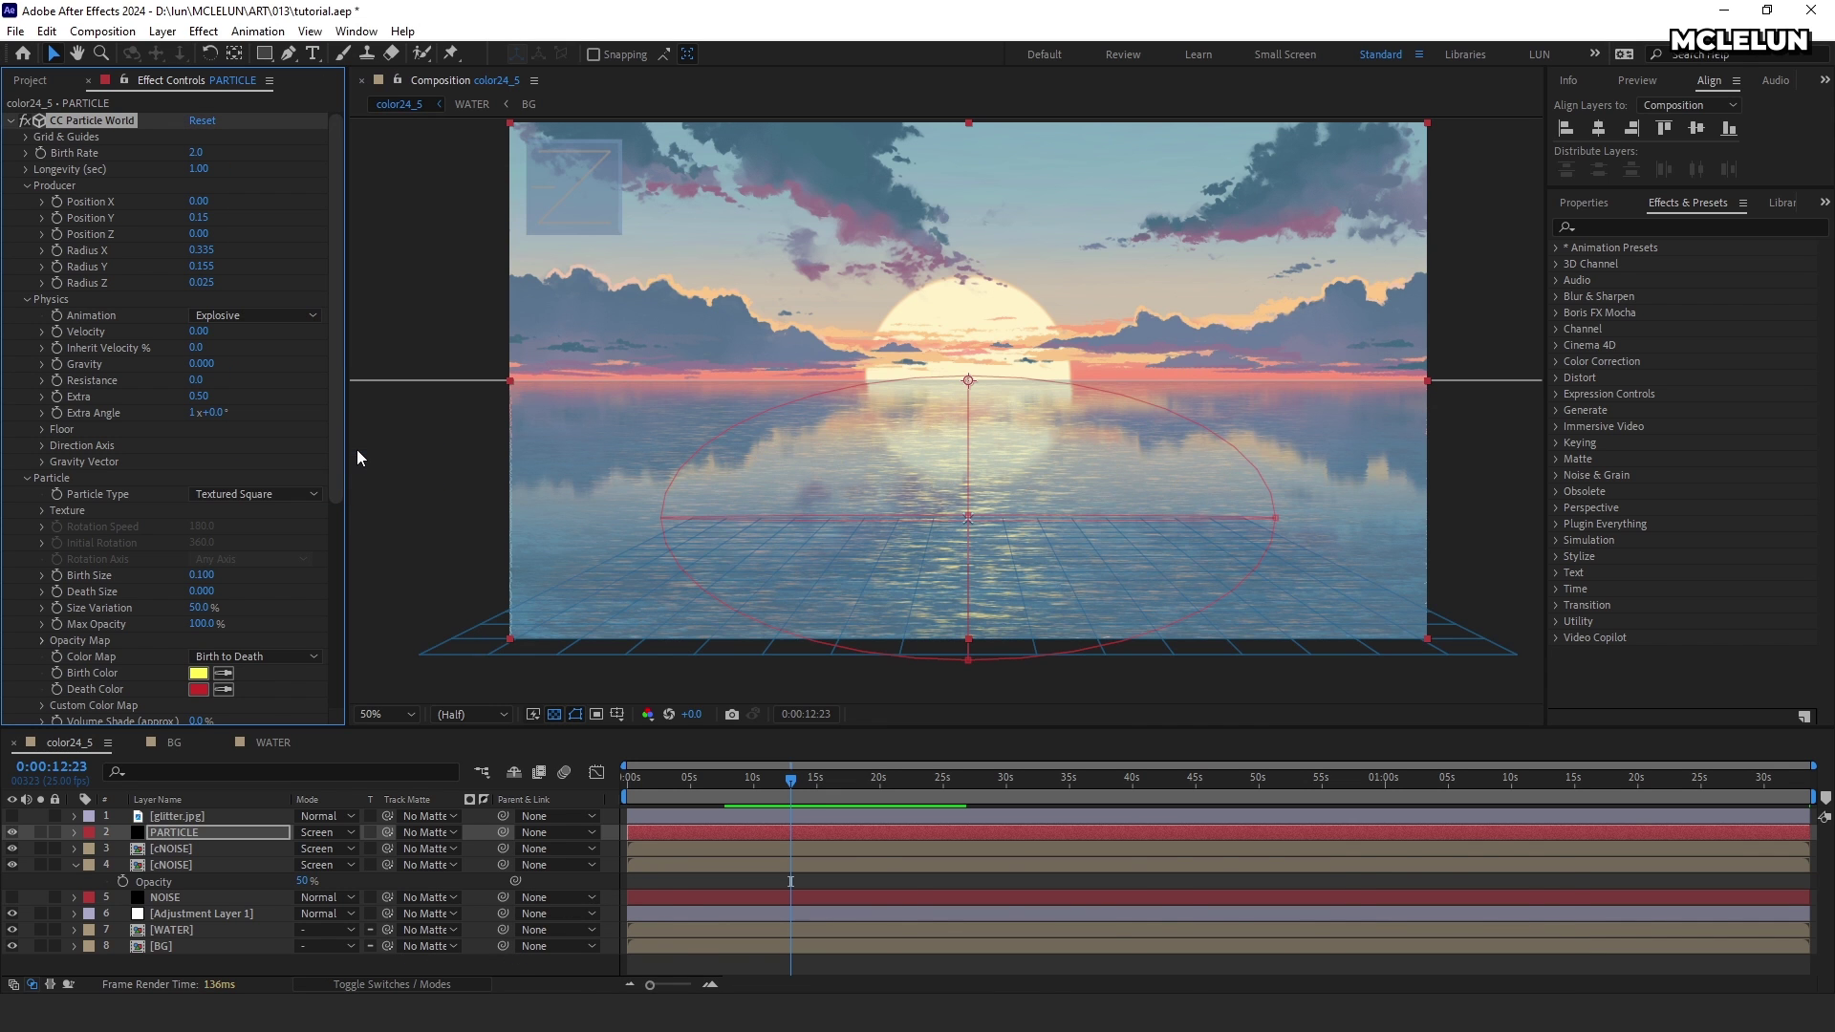
left_click(41, 511)
left_click(226, 526)
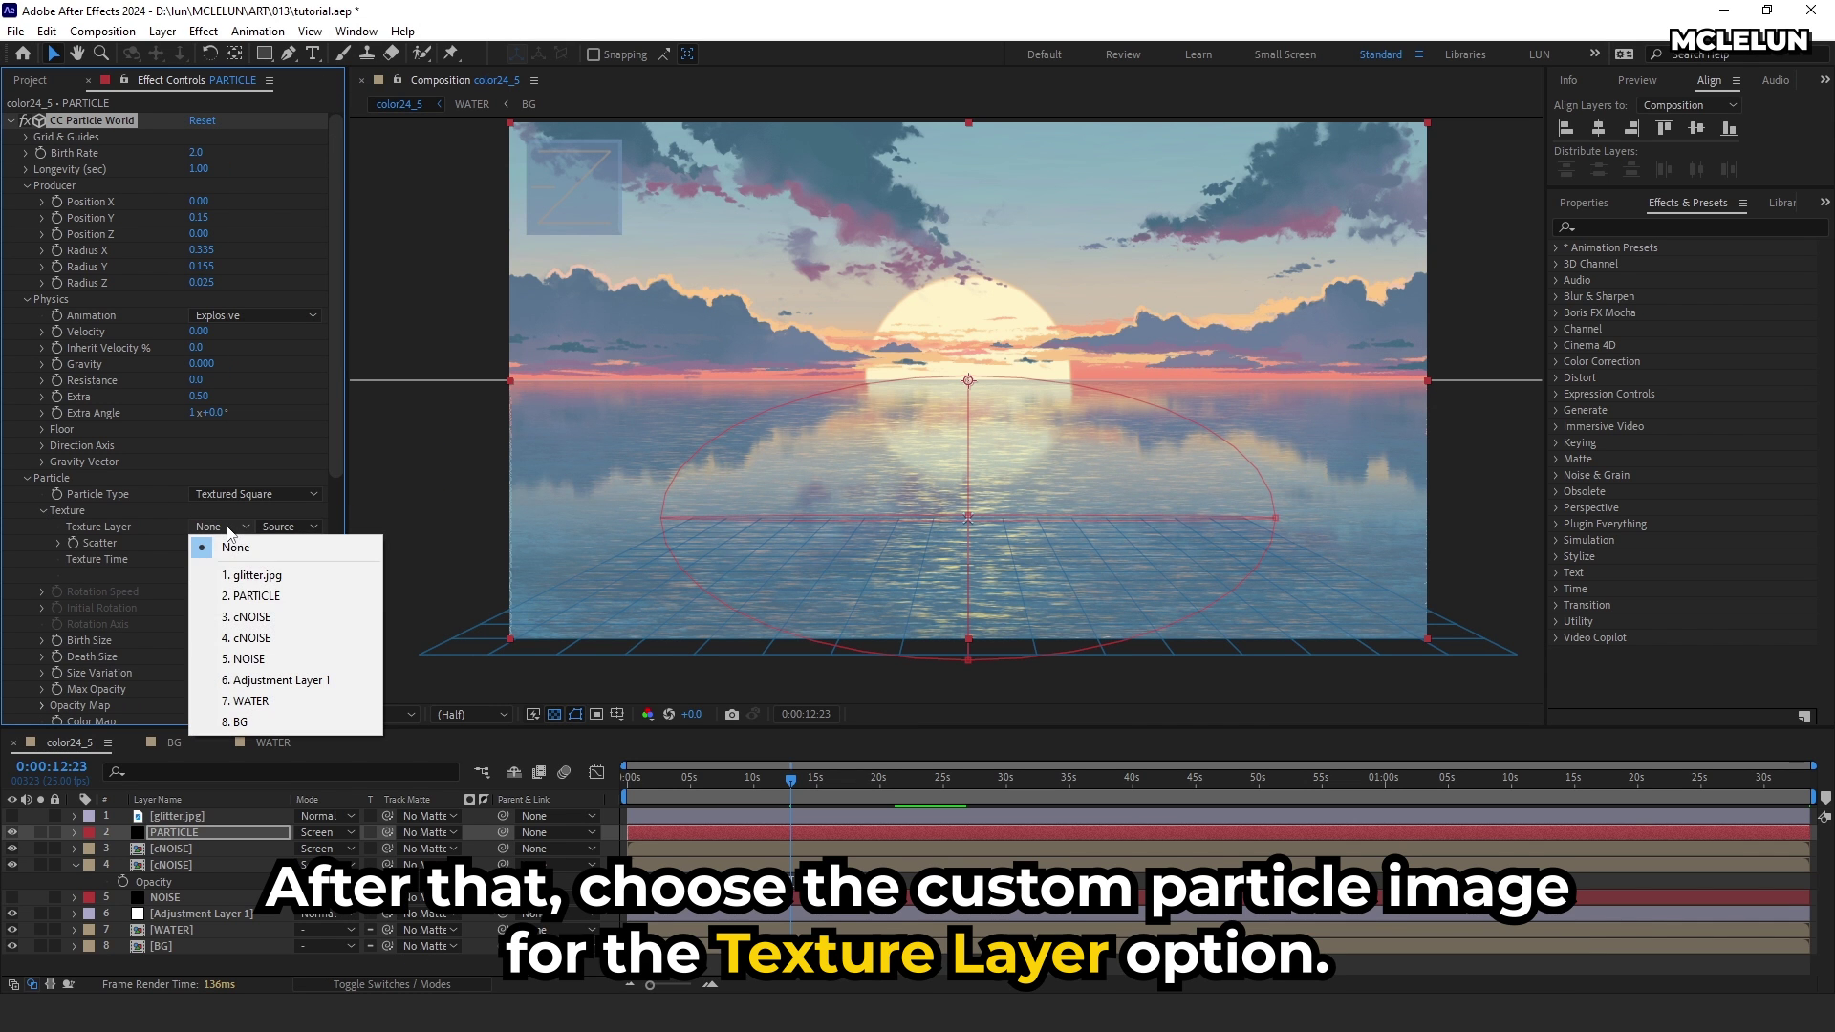
left_click(281, 573)
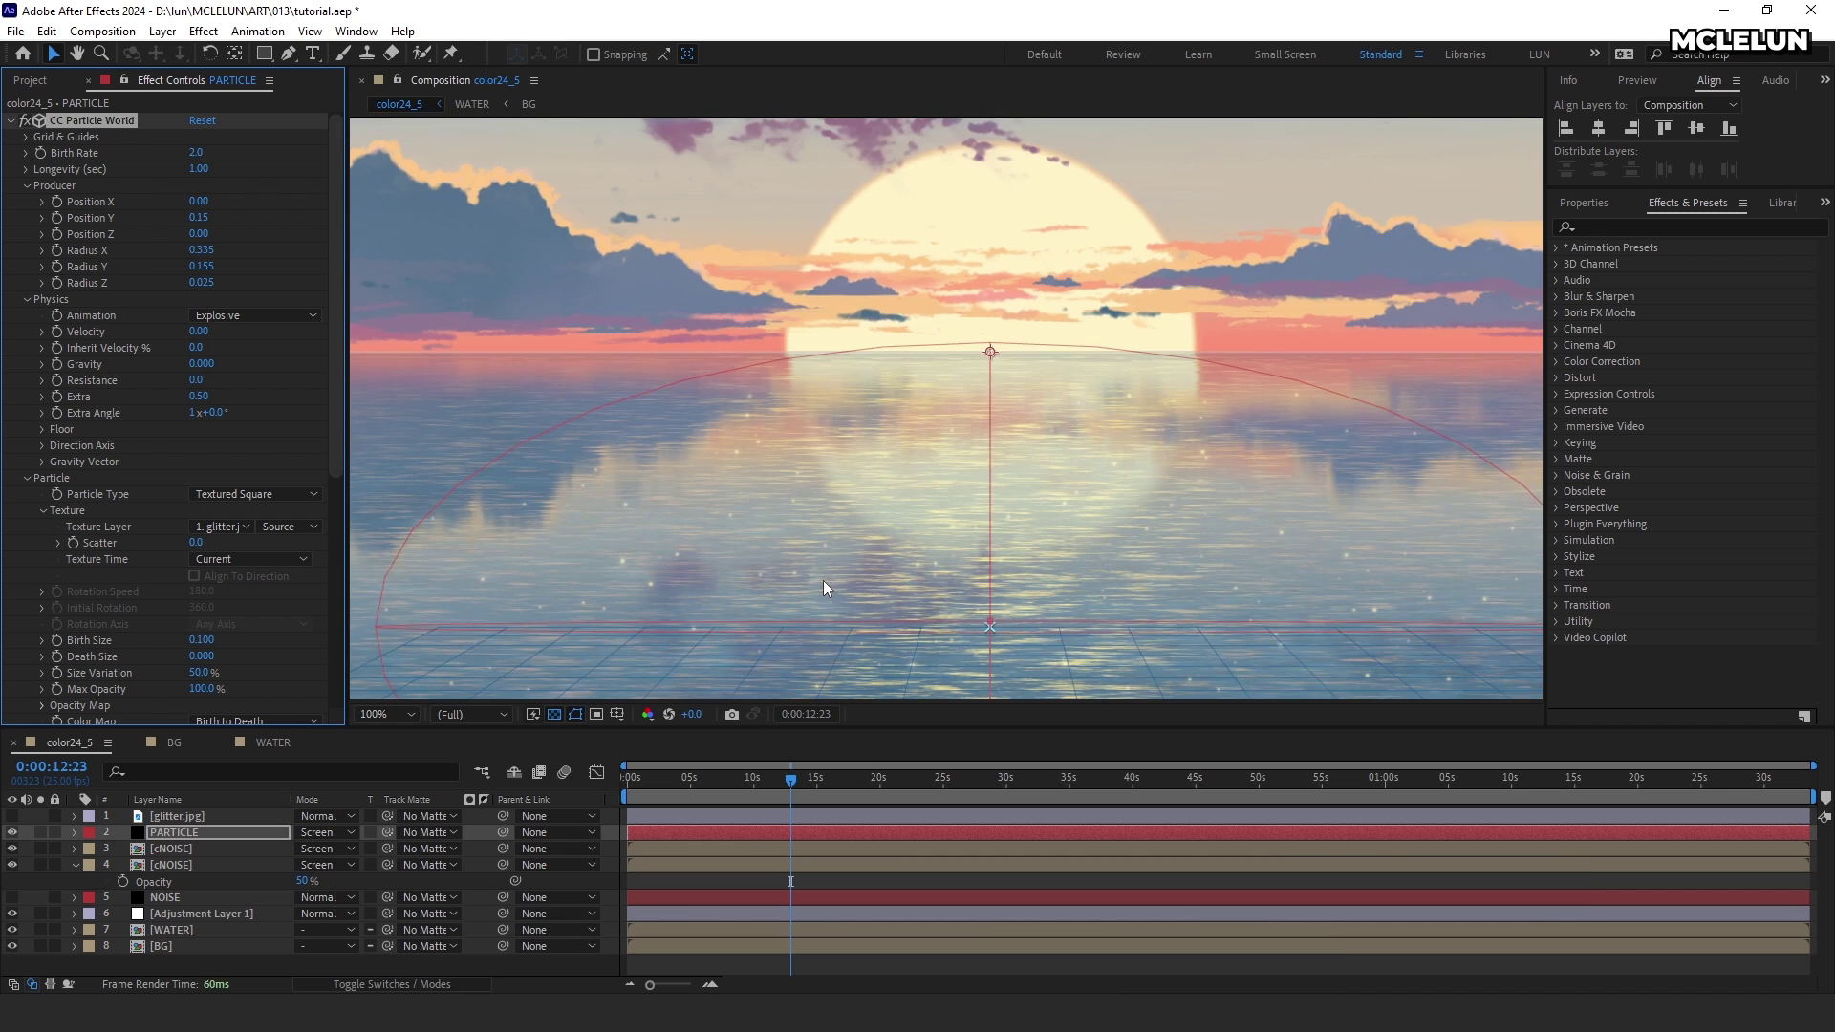
Step: Set the PARTICLE layer's blend mode to Add
scroll(799, 604, "down", 1)
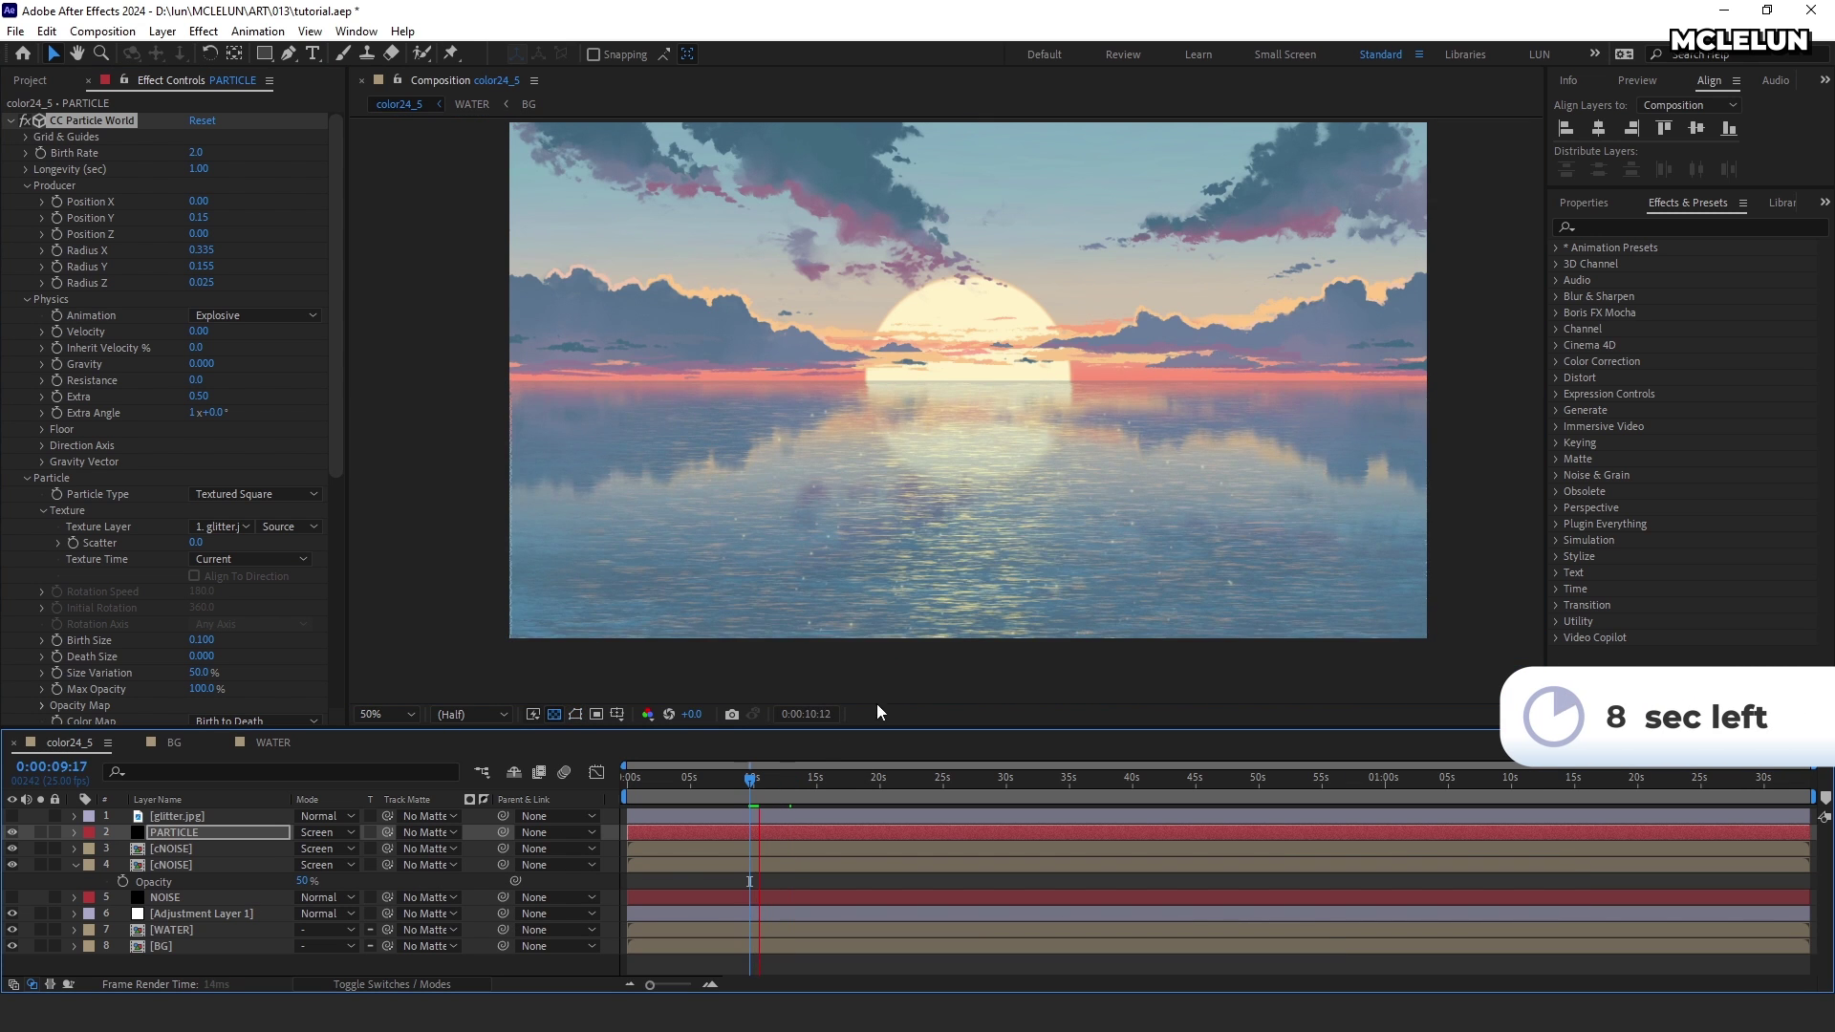
left_click_drag(751, 779, 742, 781)
key("v")
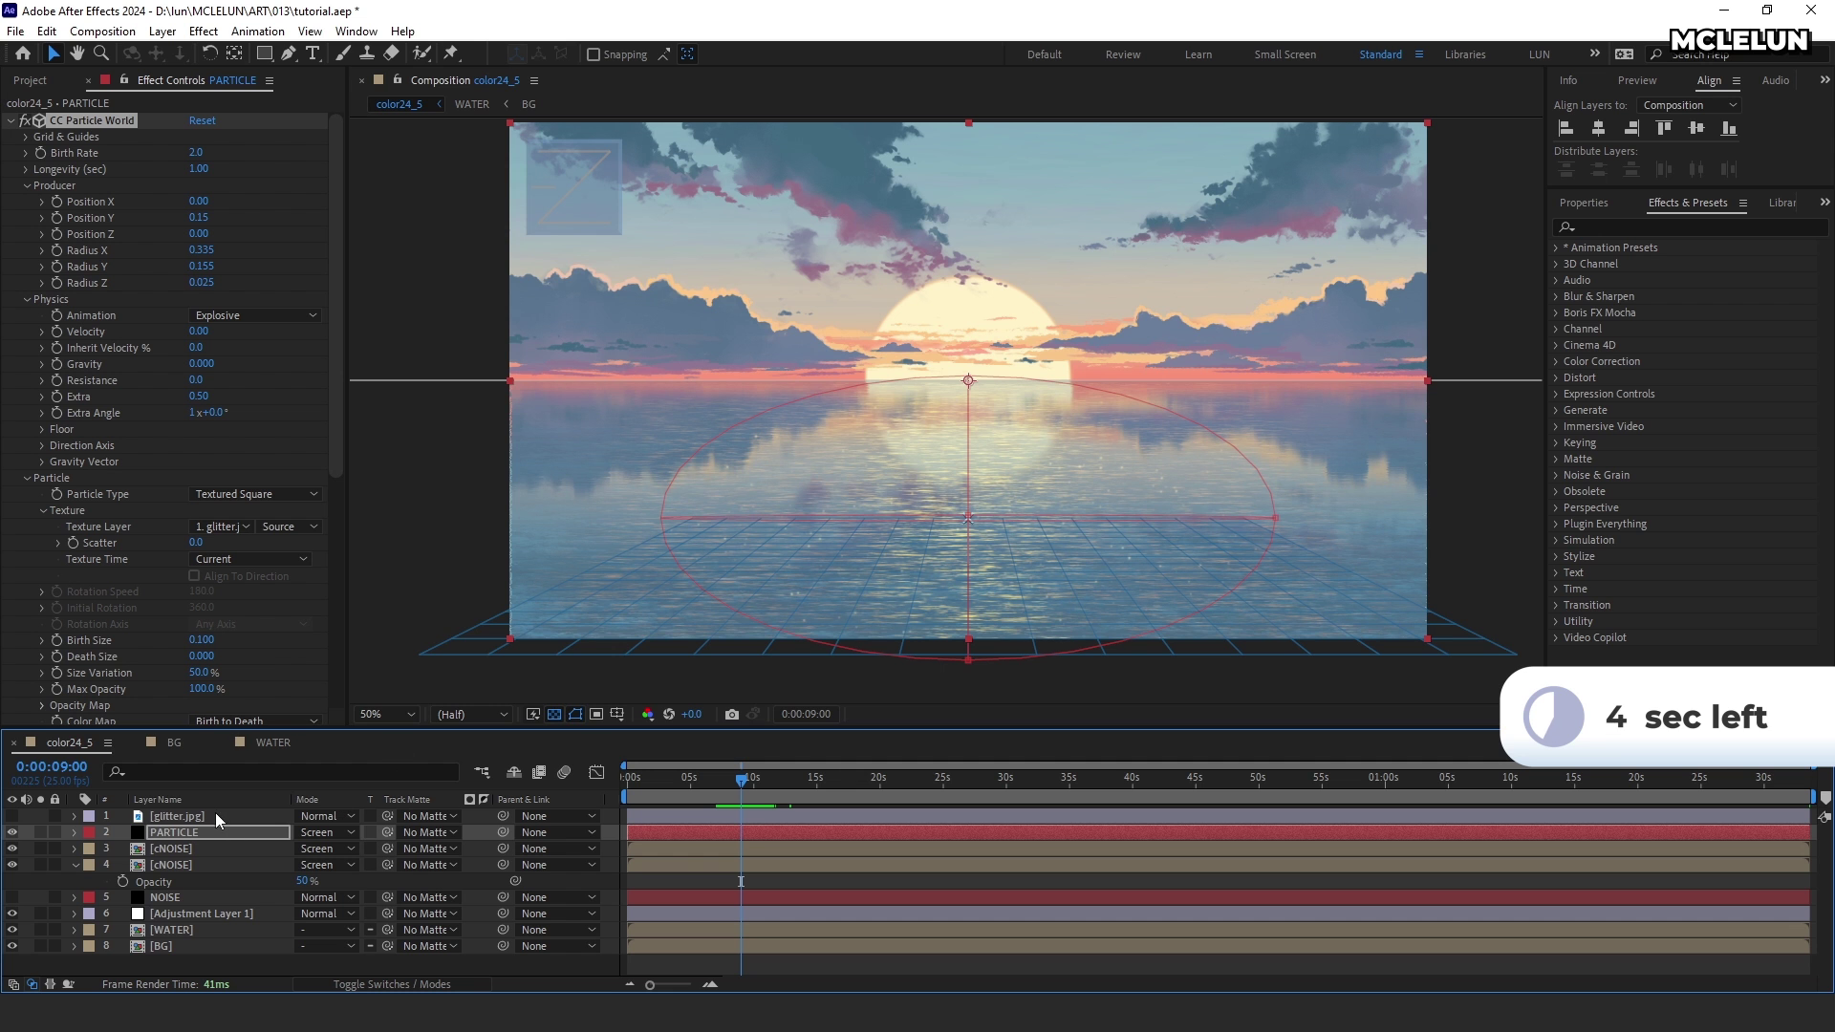
left_click(342, 833)
left_click(449, 360)
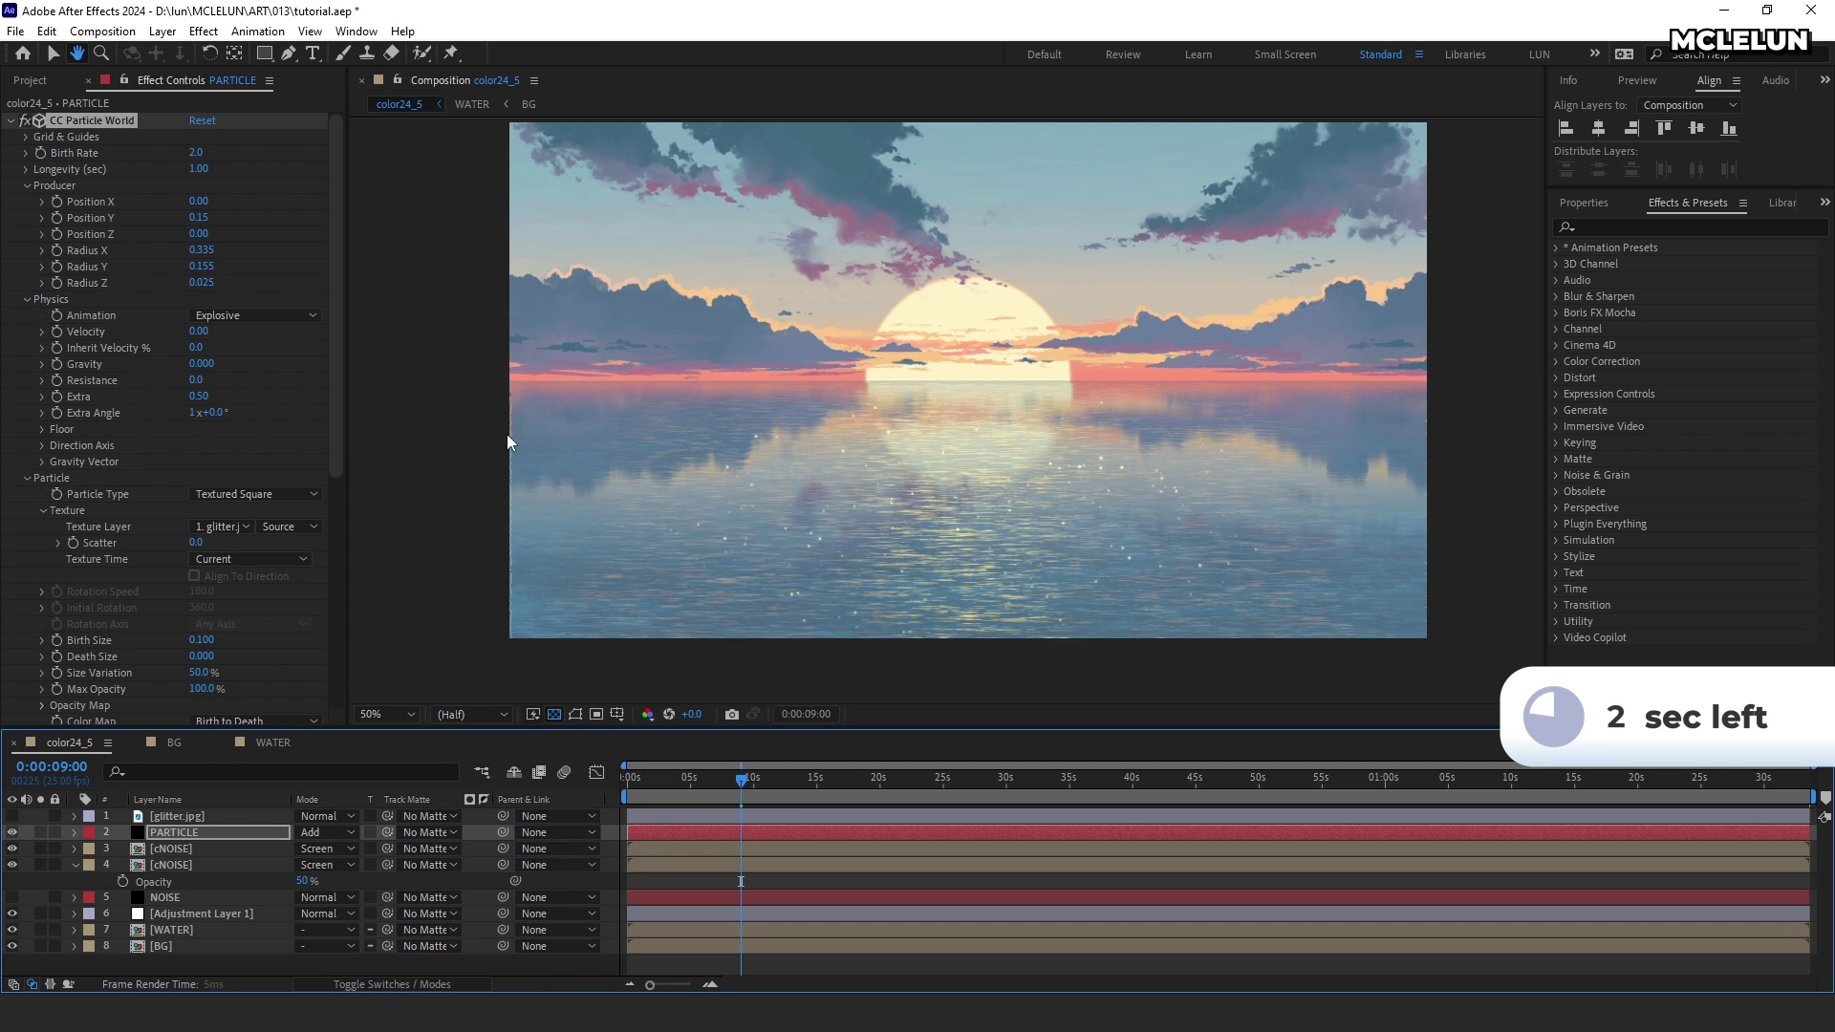
Step: Raise the particle Birth Size to 0.200 and preview the glitter animation
scroll(912, 650, "up", 1)
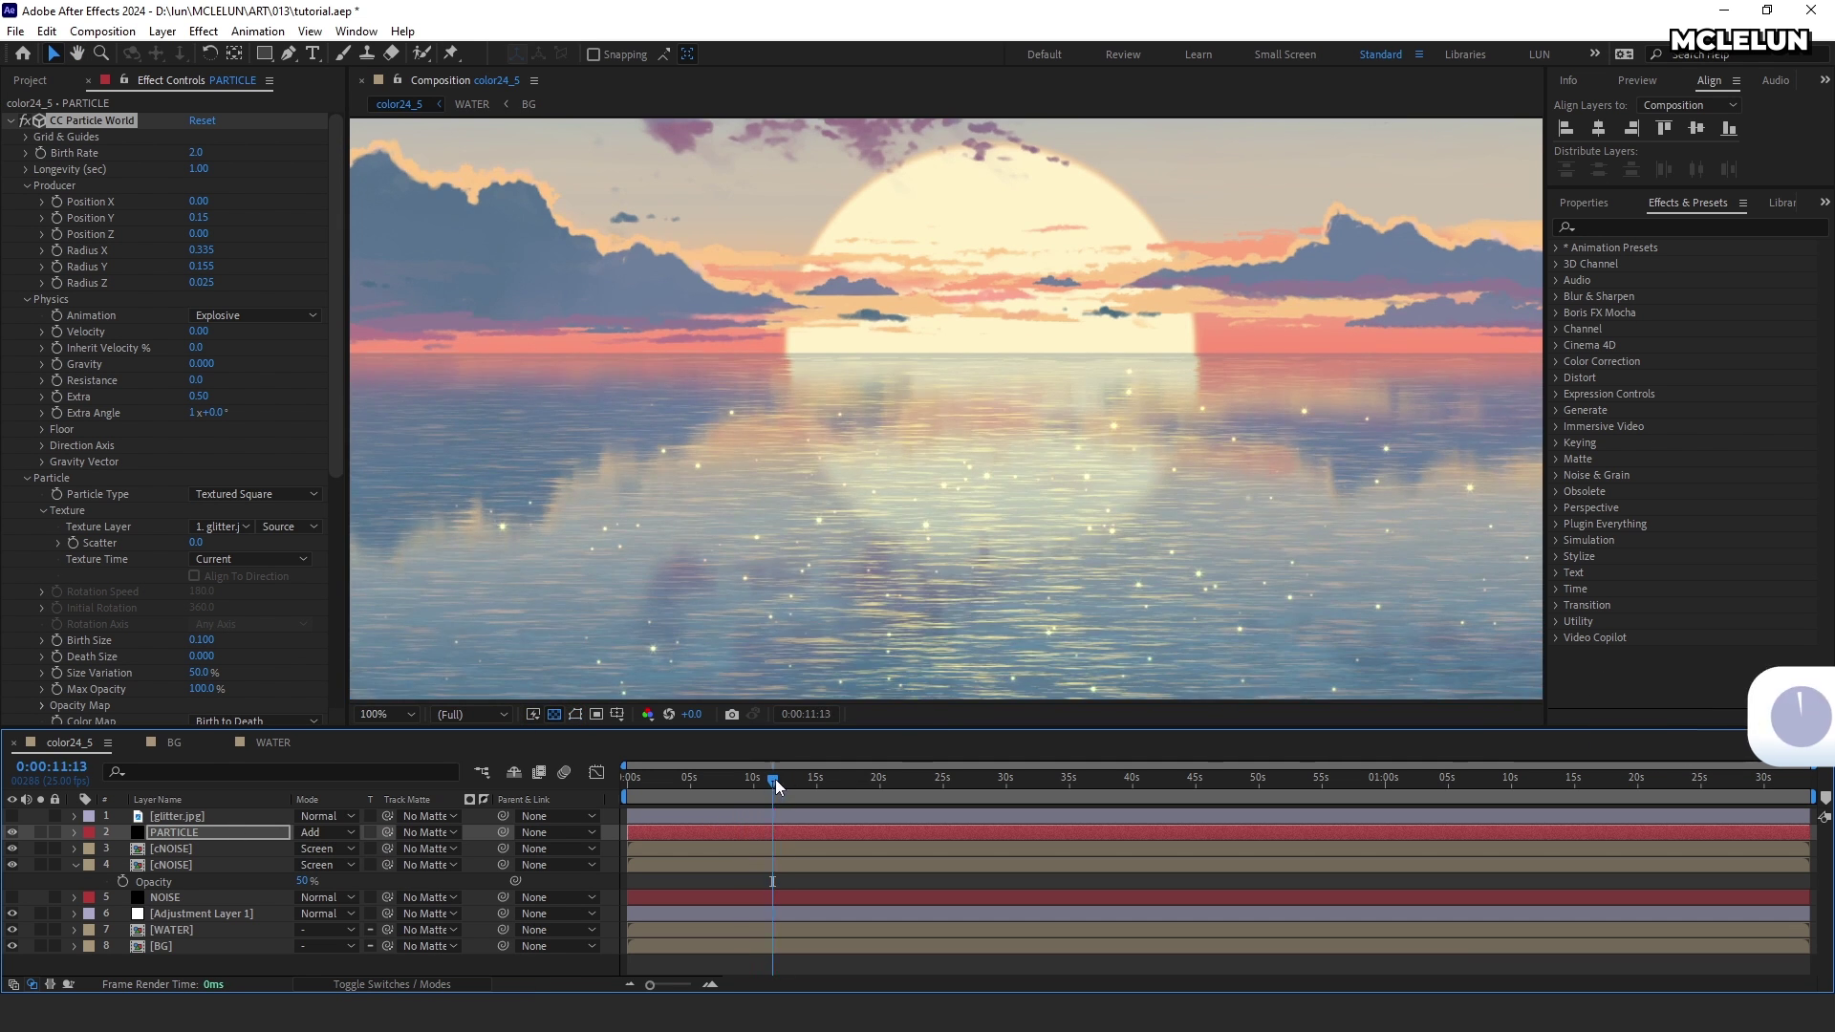
left_click(745, 780)
left_click_drag(745, 782, 732, 776)
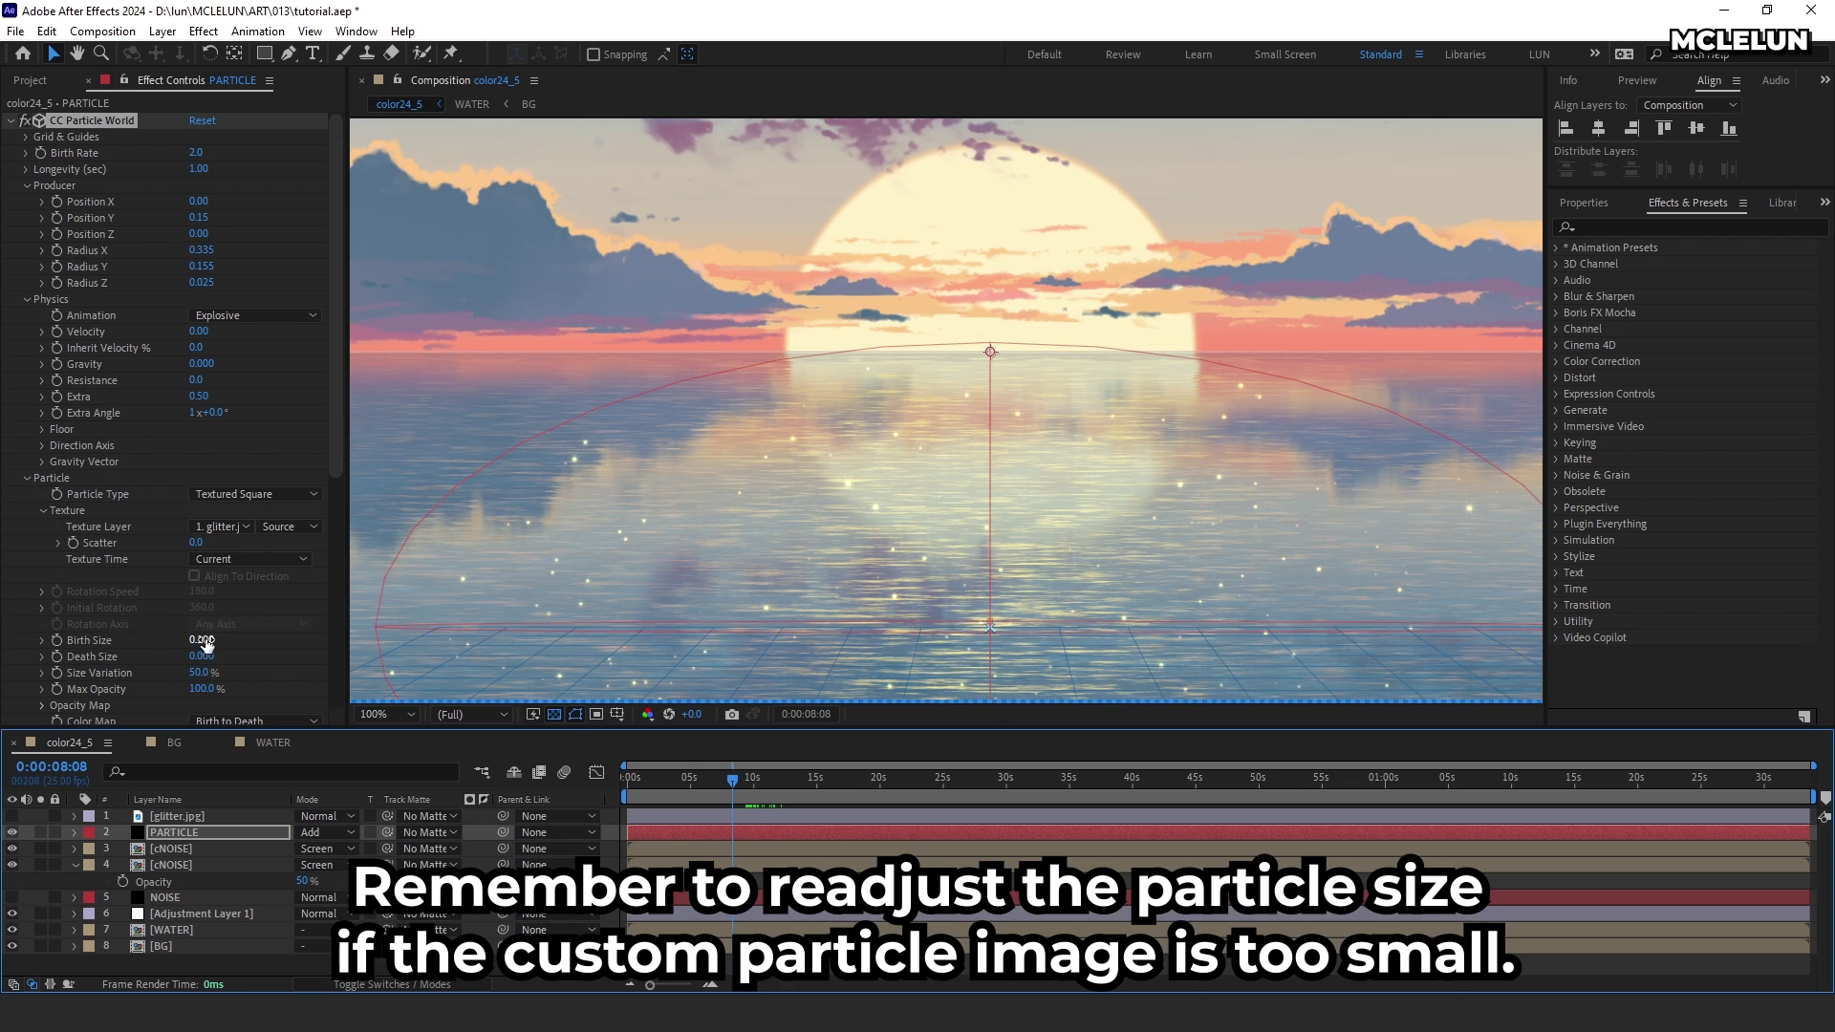
left_click_drag(204, 642, 205, 641)
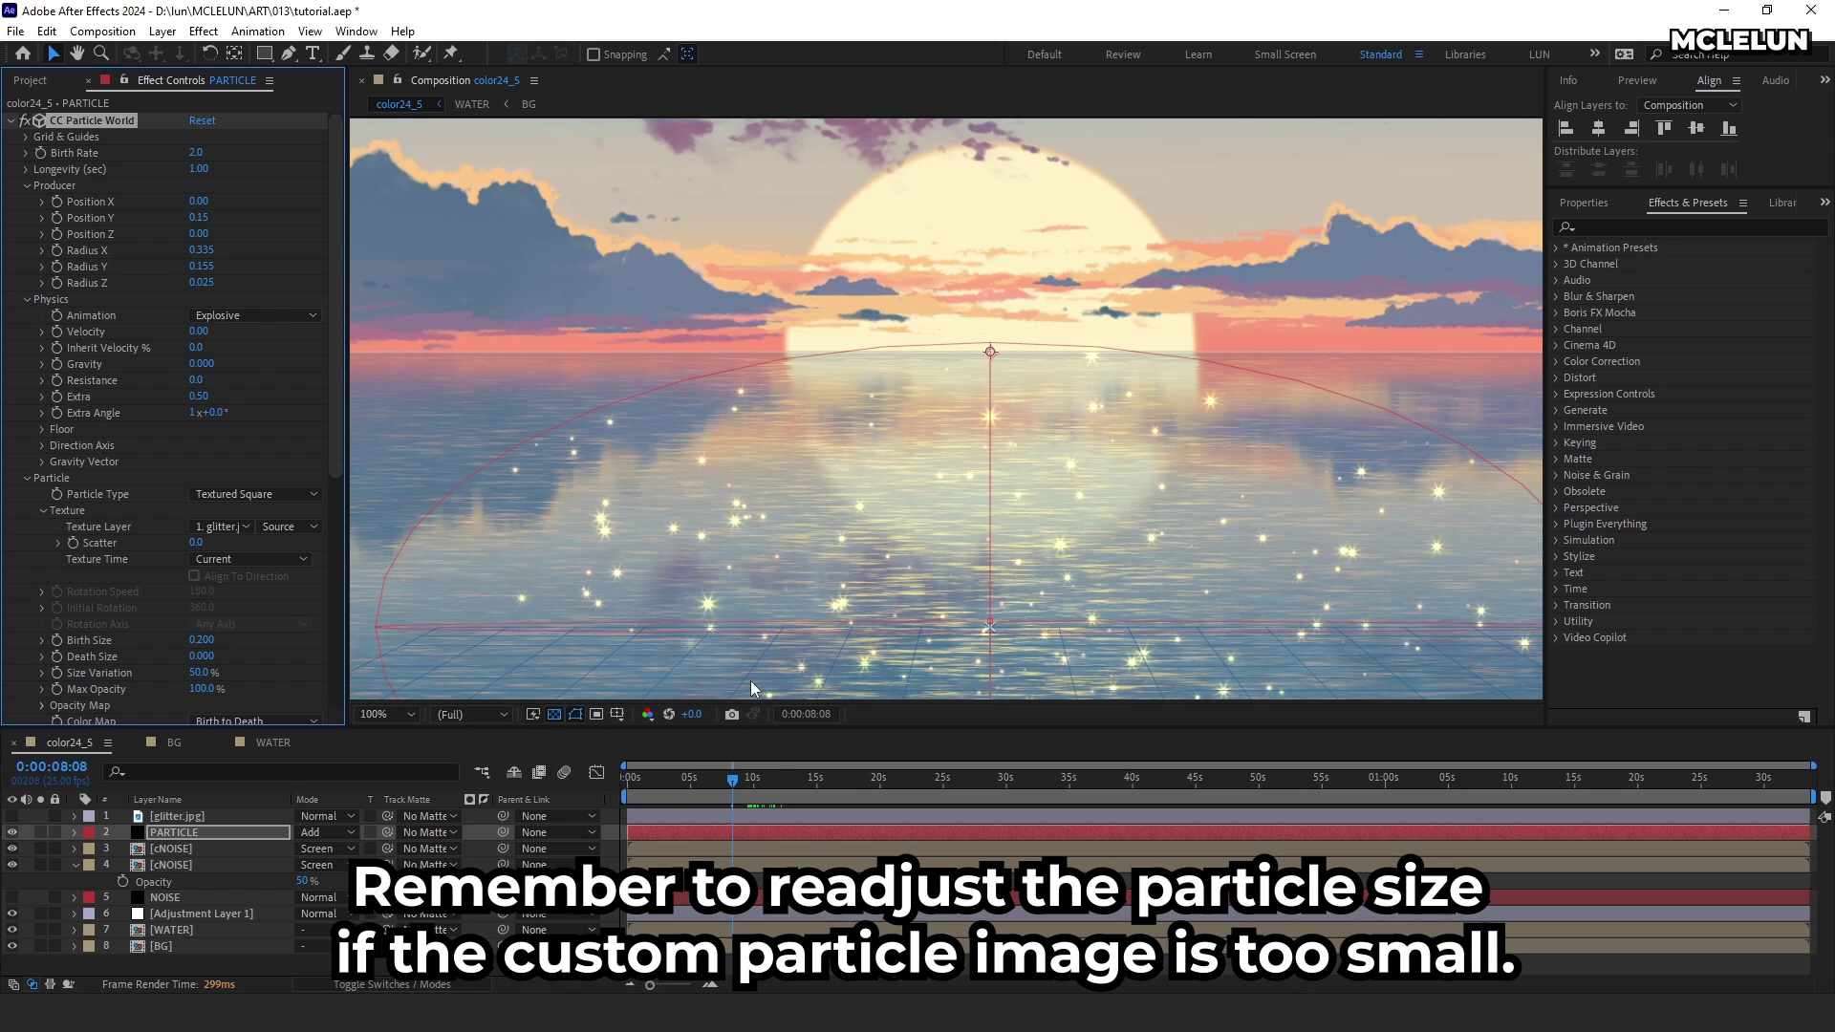
scroll(926, 398, "down", 2)
key("space")
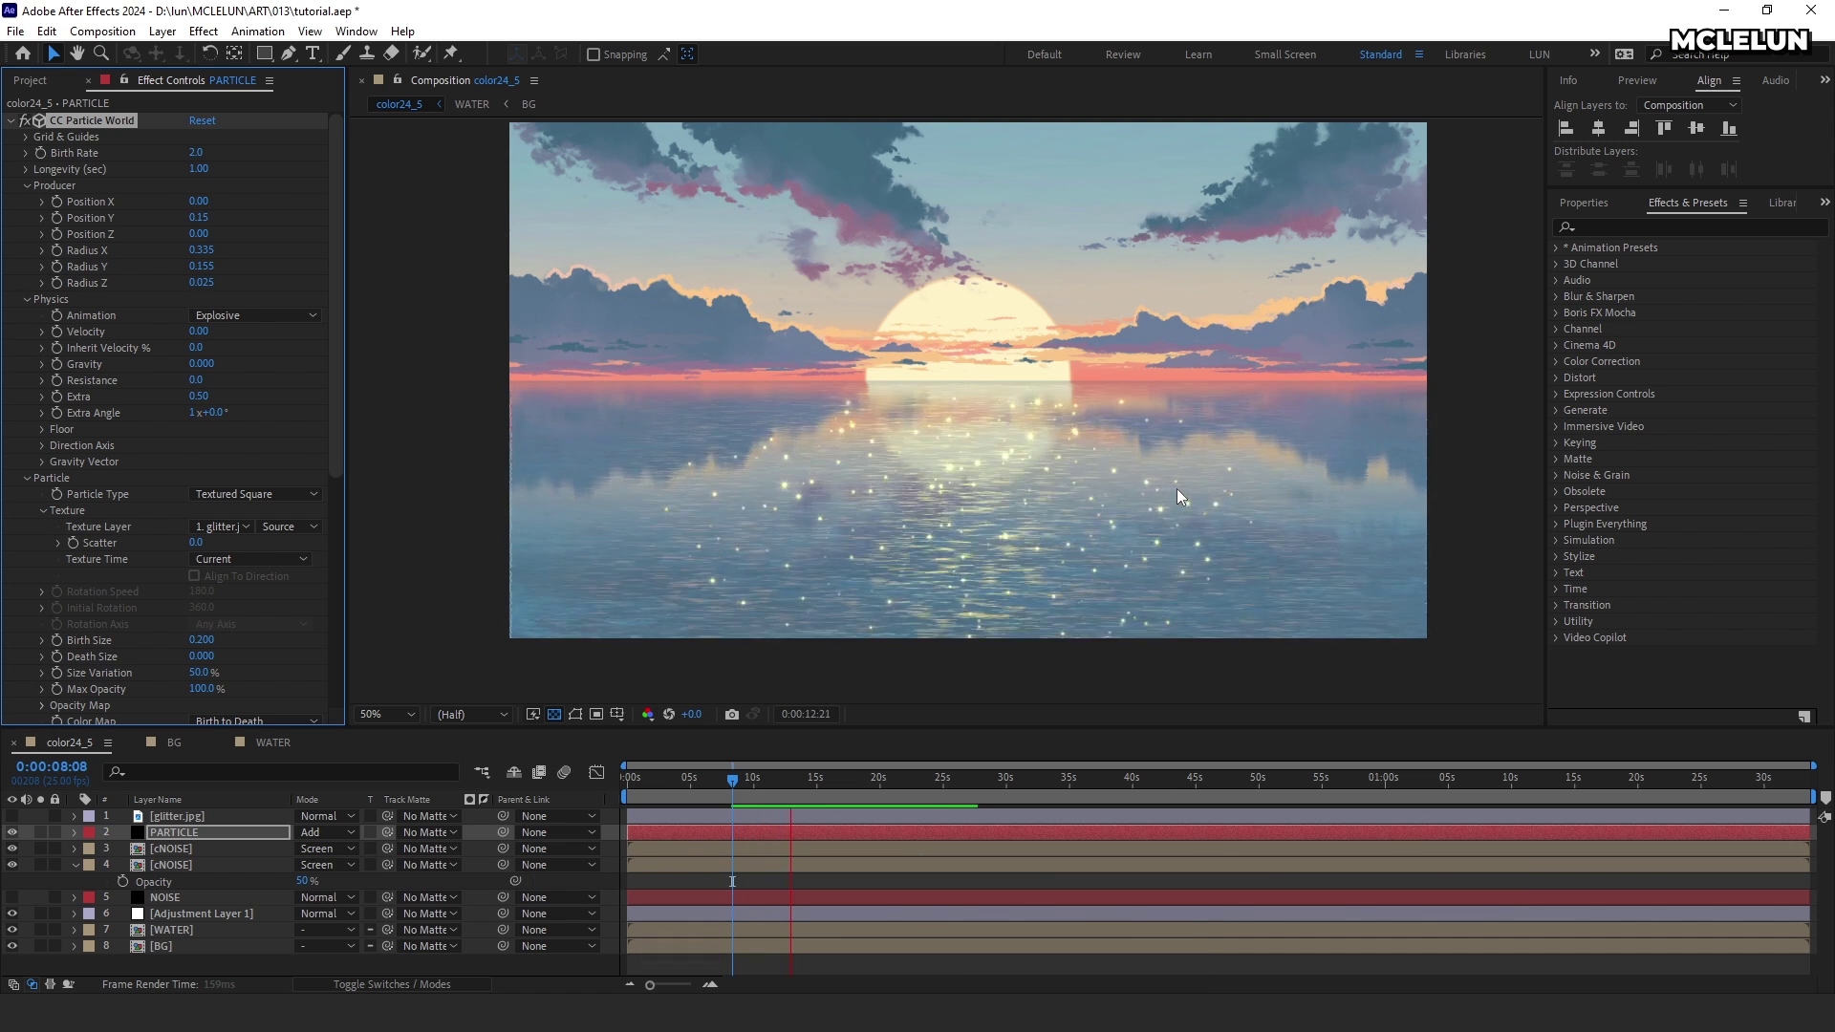
left_click(841, 790)
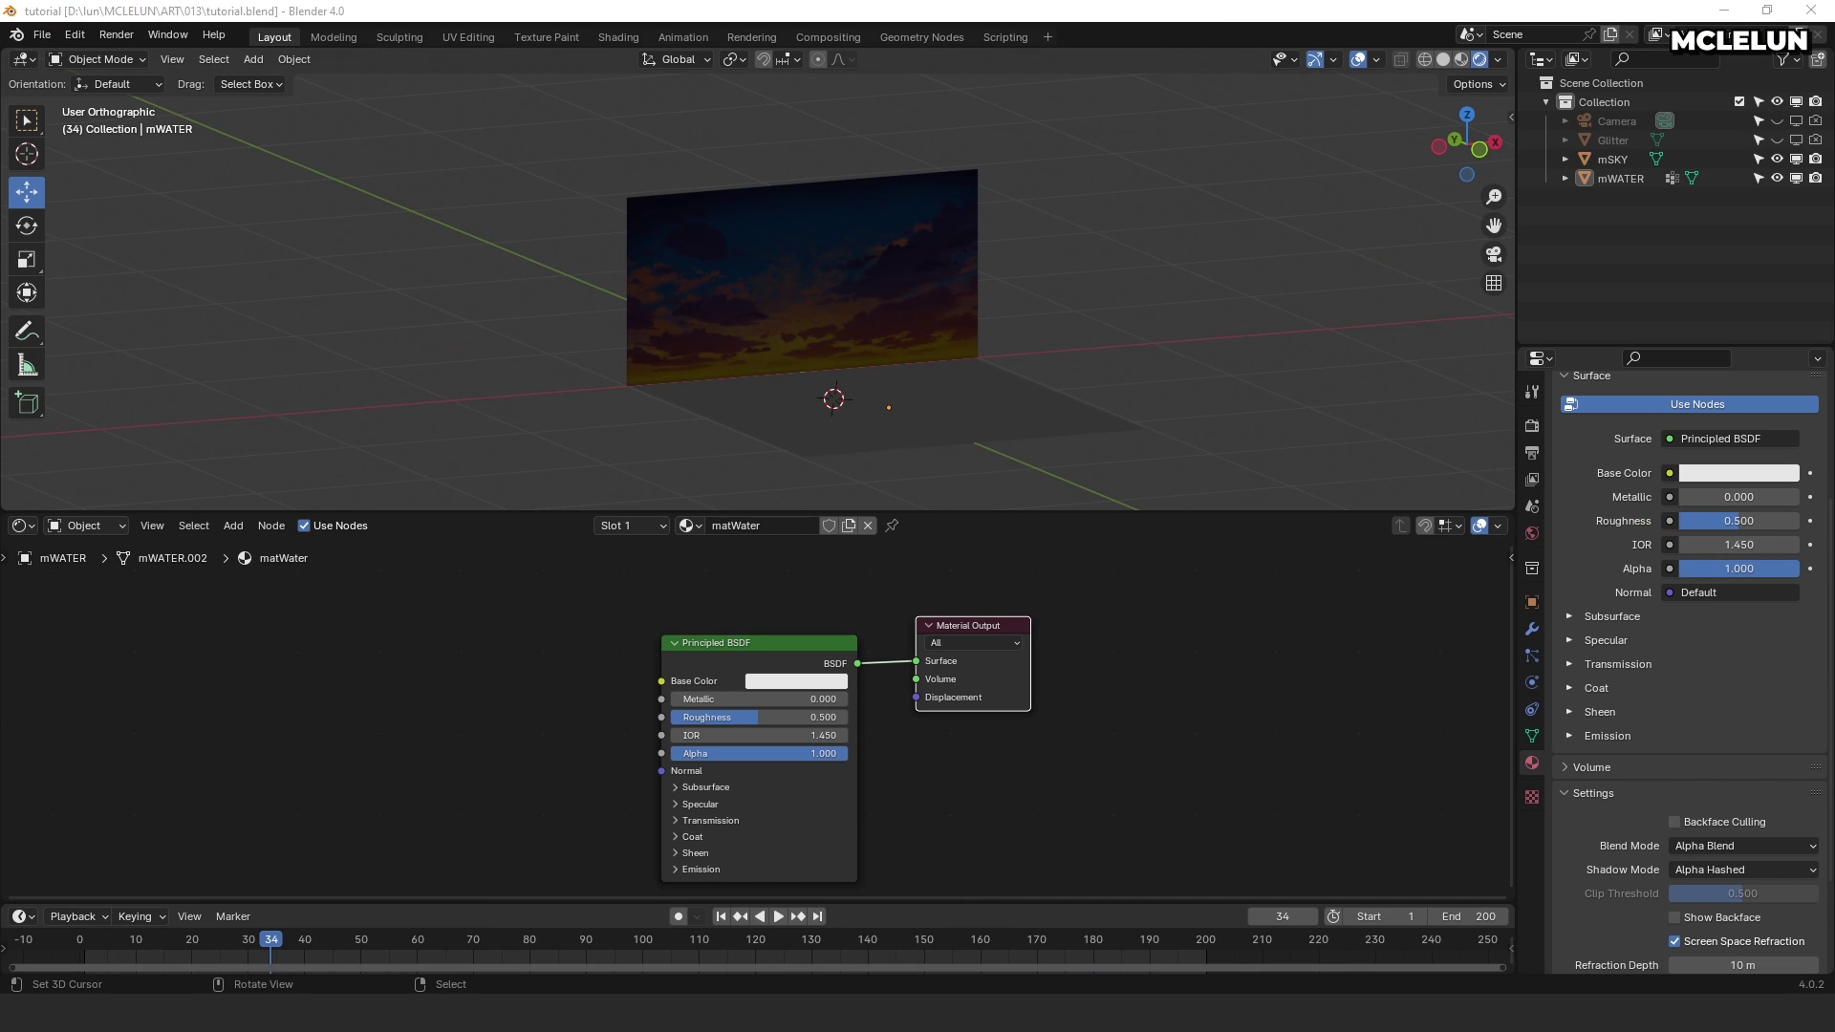
Step: Select the sky plane and rearrange its Principled BSDF and bg.jpg nodes in the Shader Editor
left_click(771, 267)
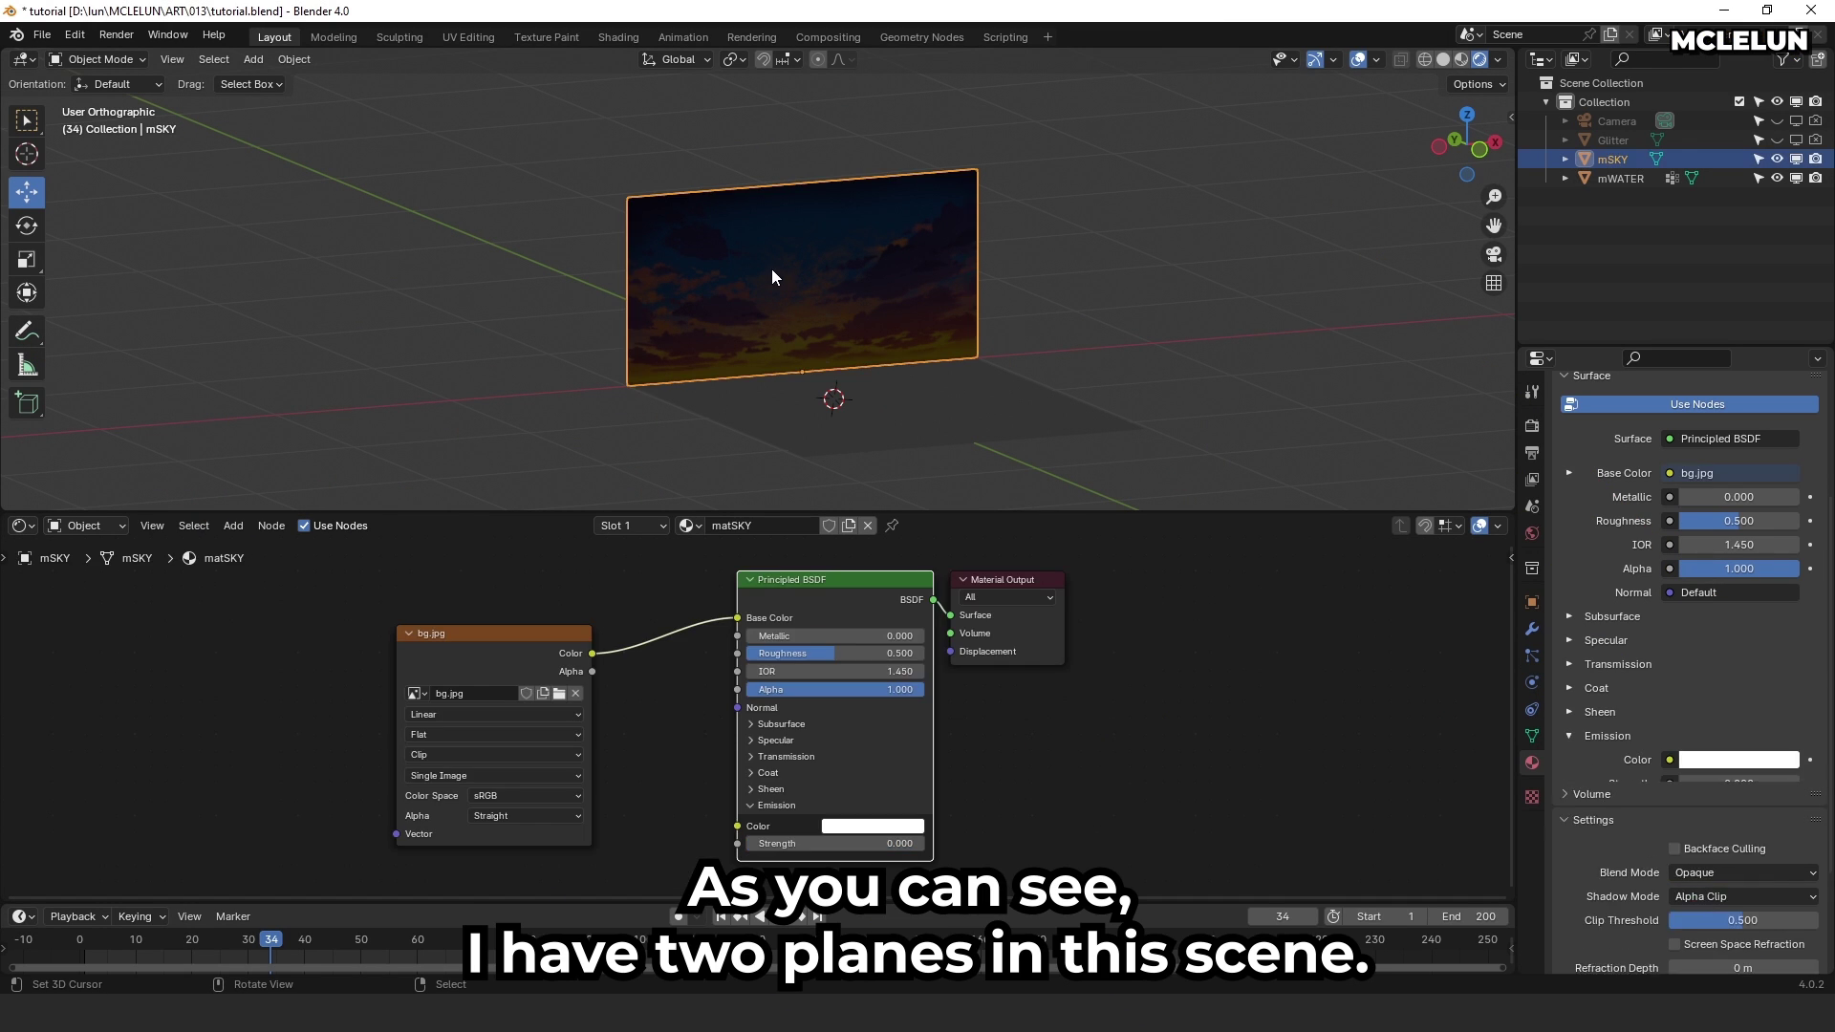
left_click(856, 386)
left_click(835, 298)
left_click(872, 418)
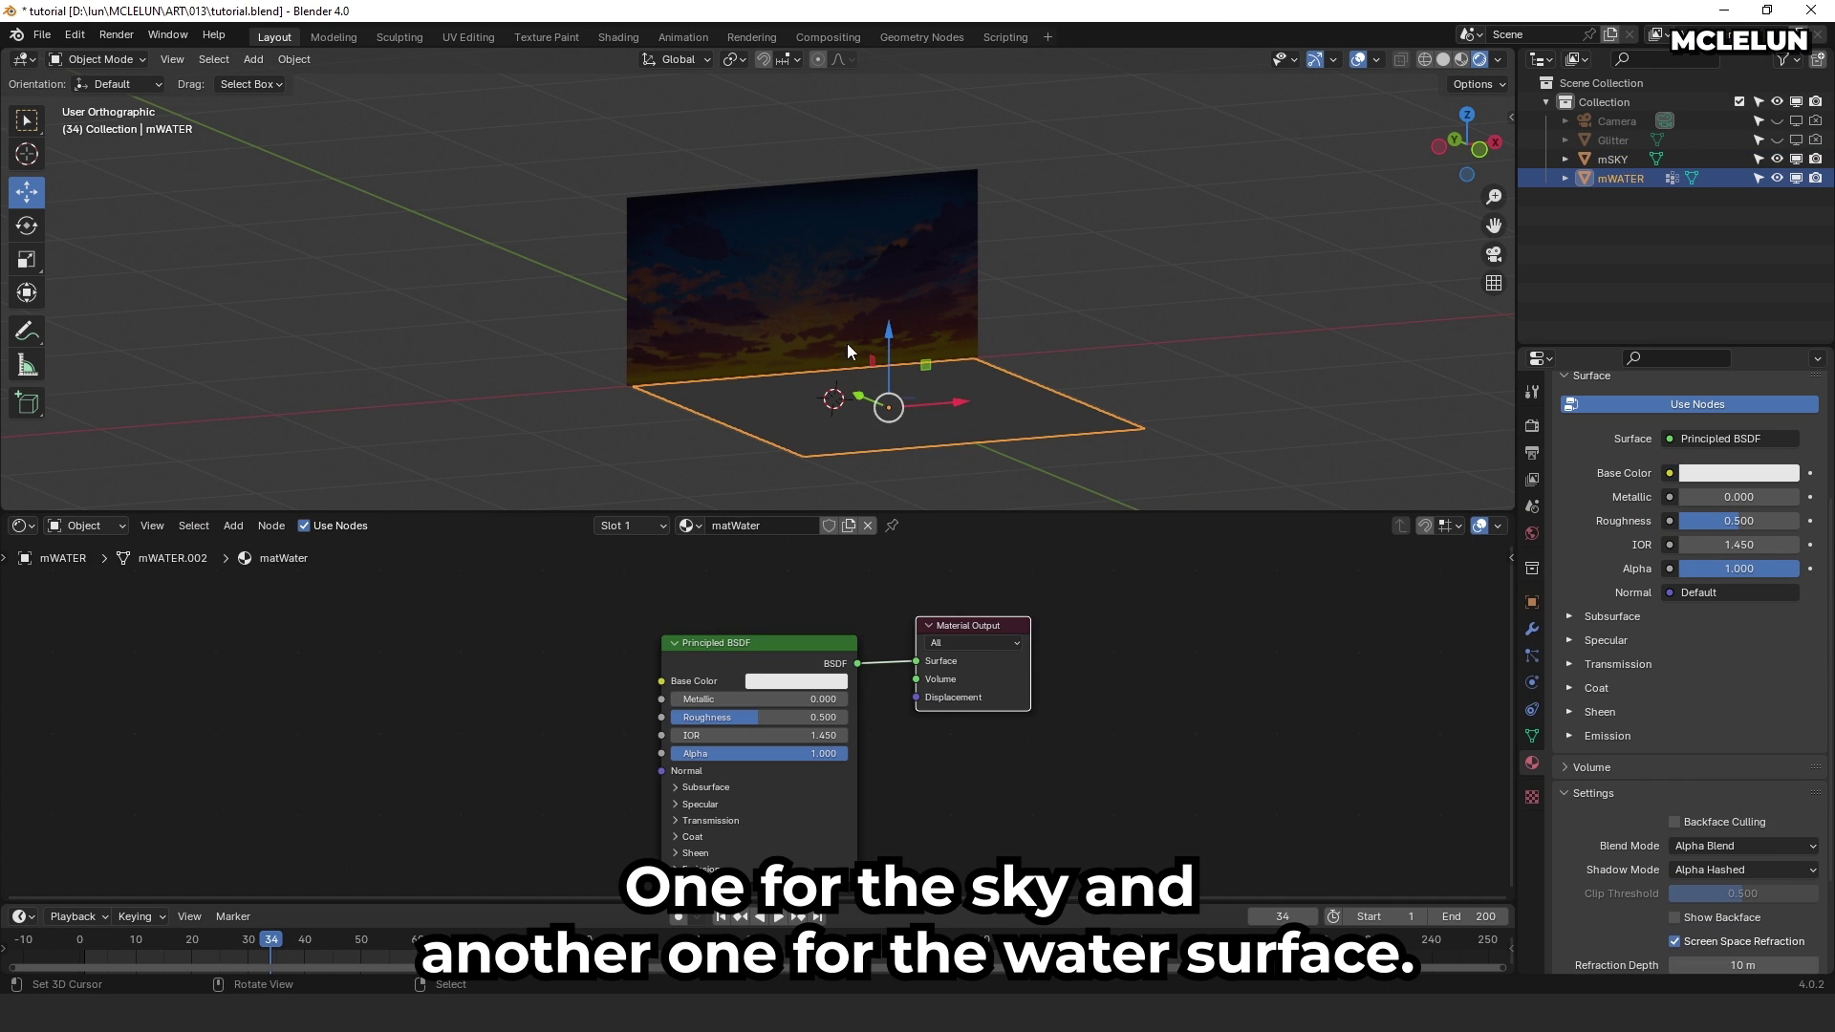
left_click(822, 364)
left_click_drag(862, 585, 839, 593)
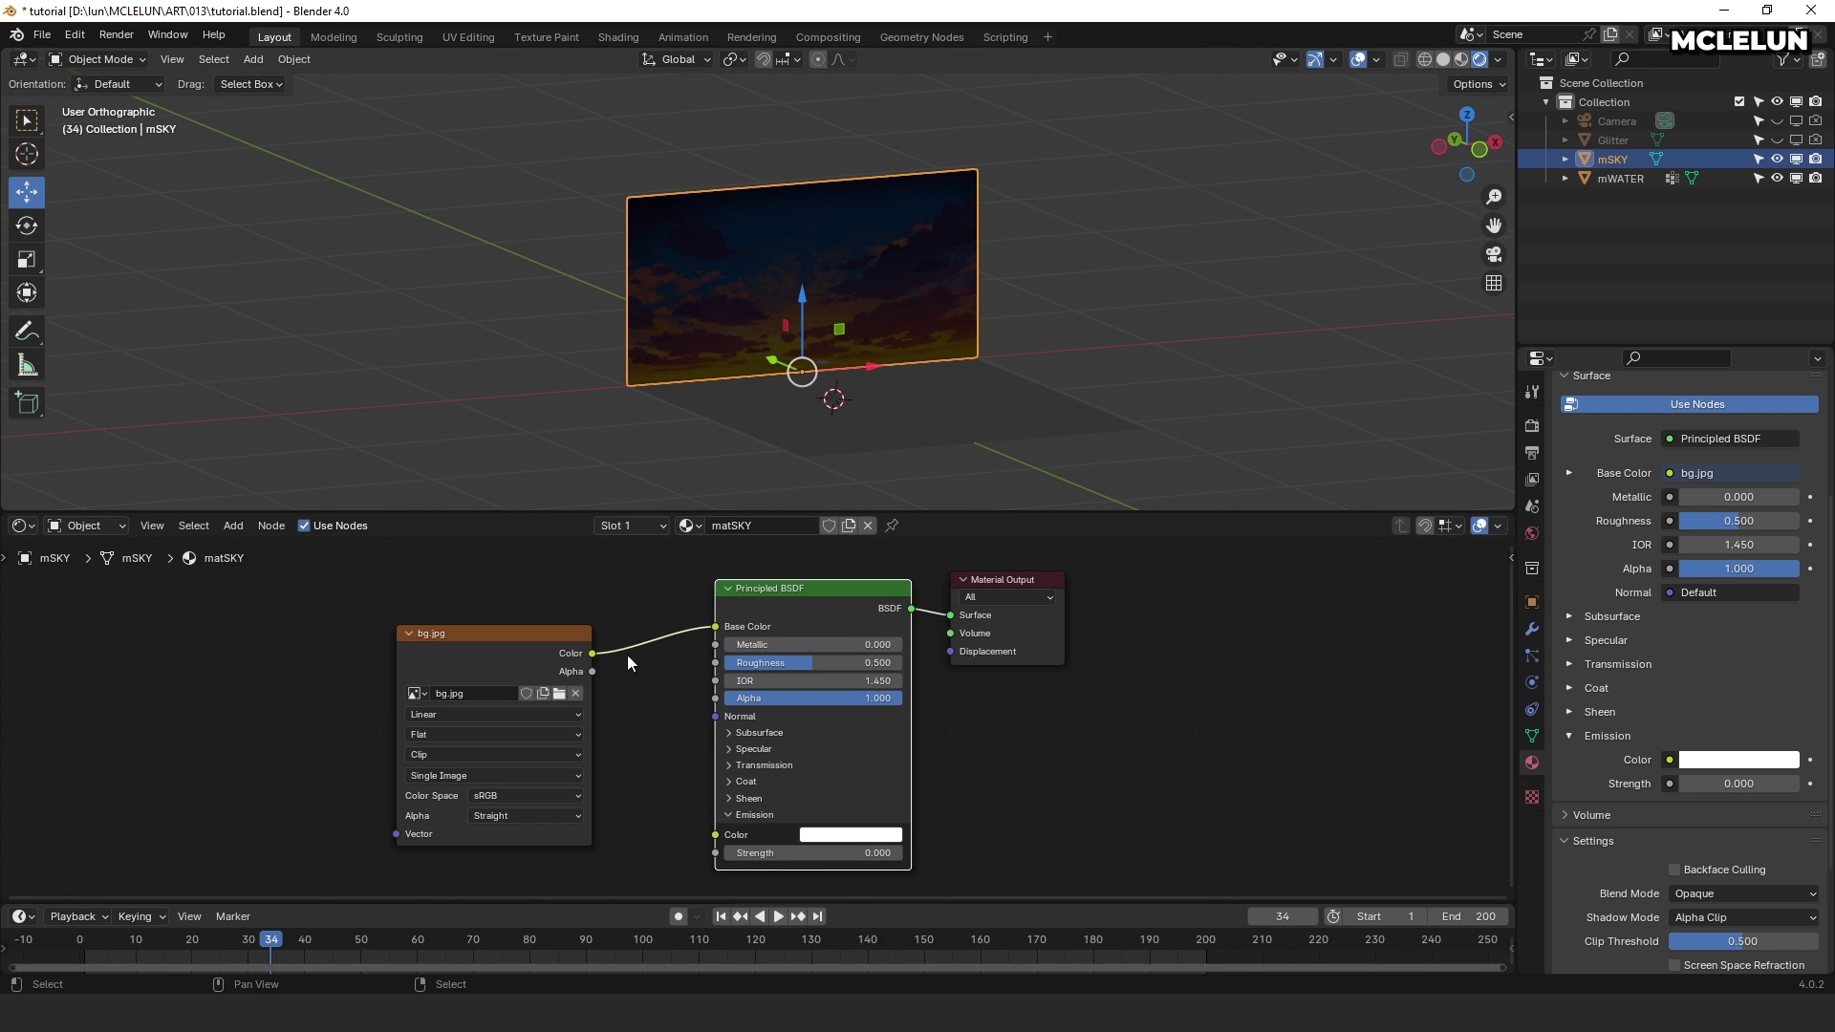
left_click_drag(501, 634, 508, 617)
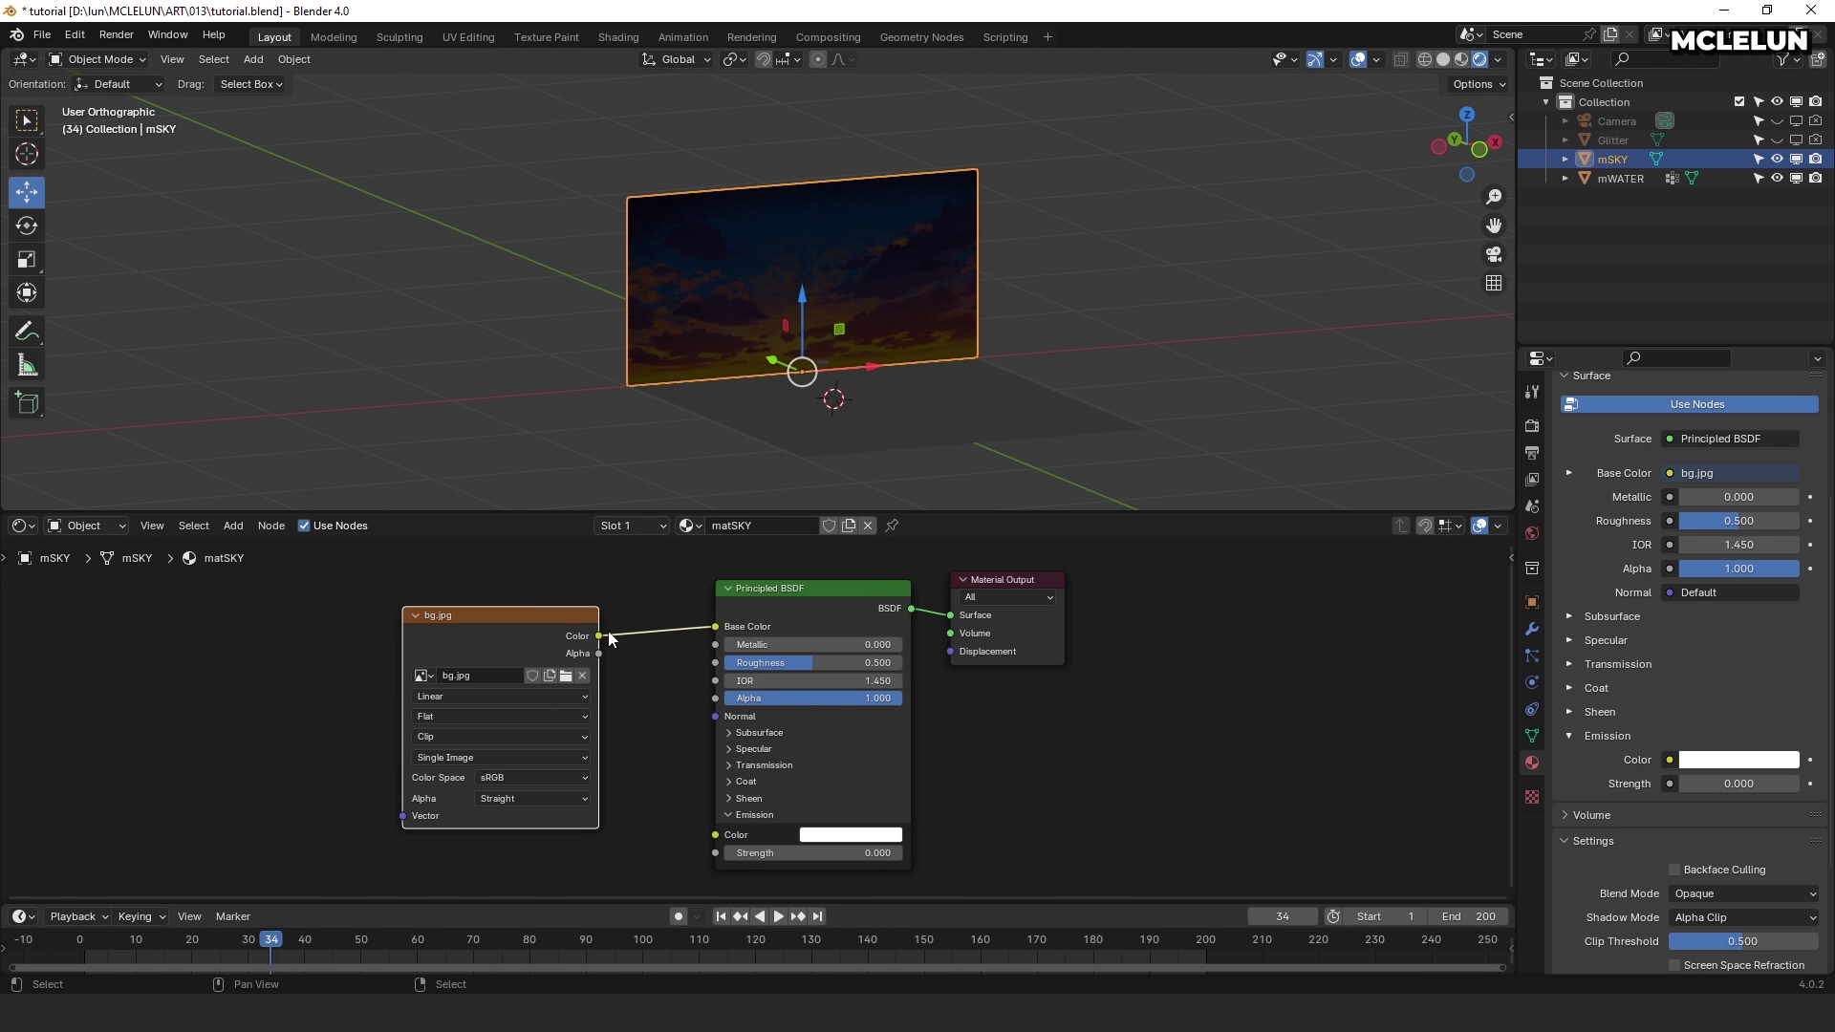
Step: Connect bg.jpg Color to the Emission Color input with Strength 1
left_click_drag(599, 637, 715, 834)
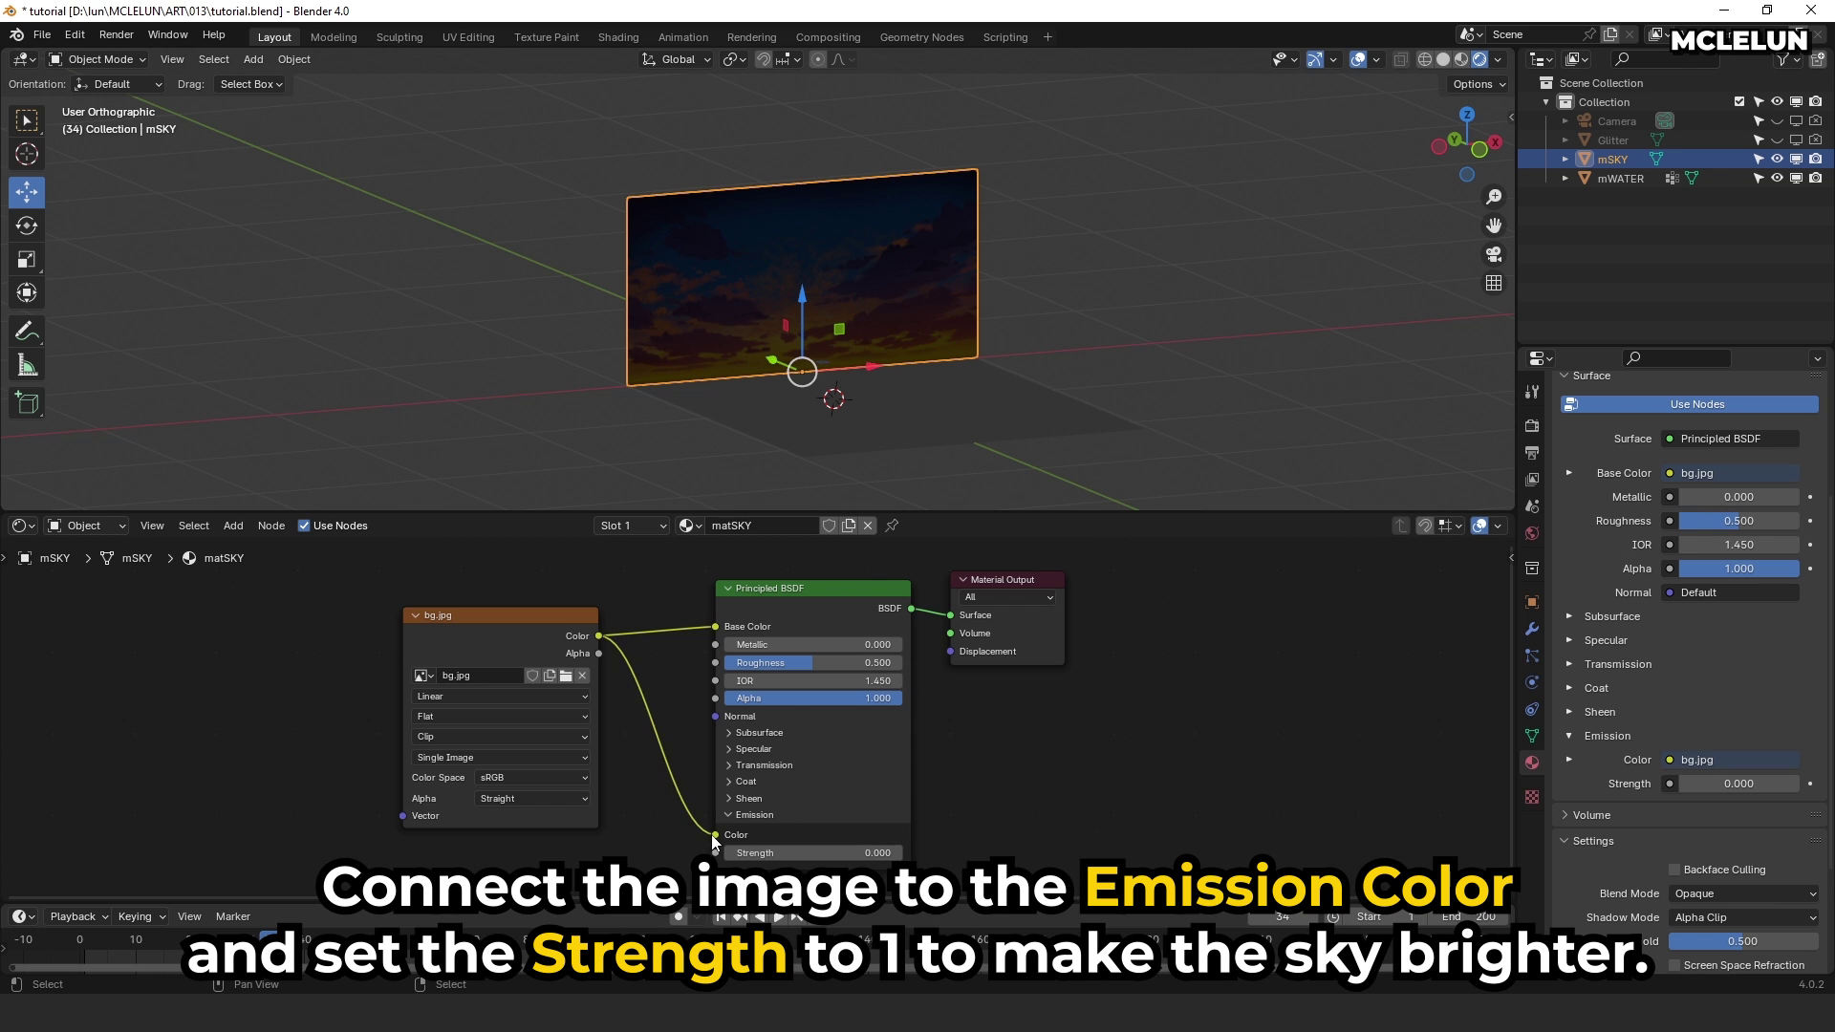
left_click(882, 853)
key("Return")
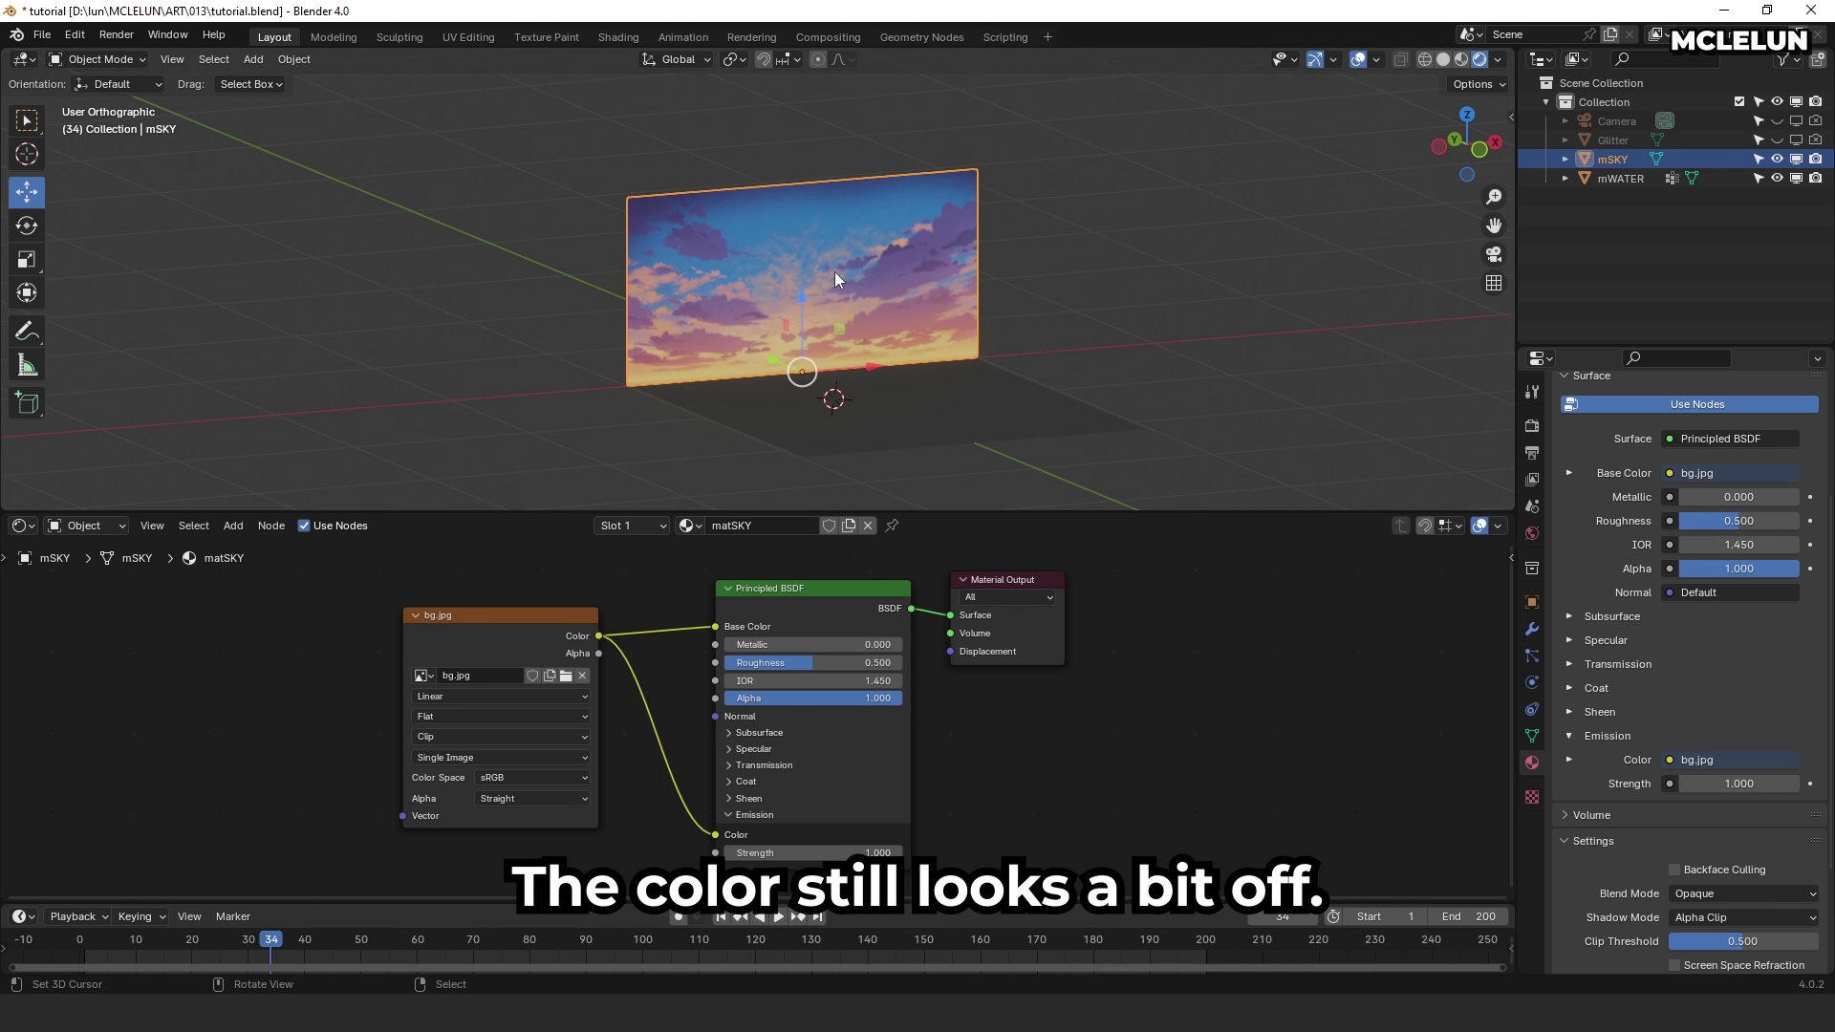
Step: Set the Color Management View Transform to Standard
left_click(1534, 426)
left_click(1783, 818)
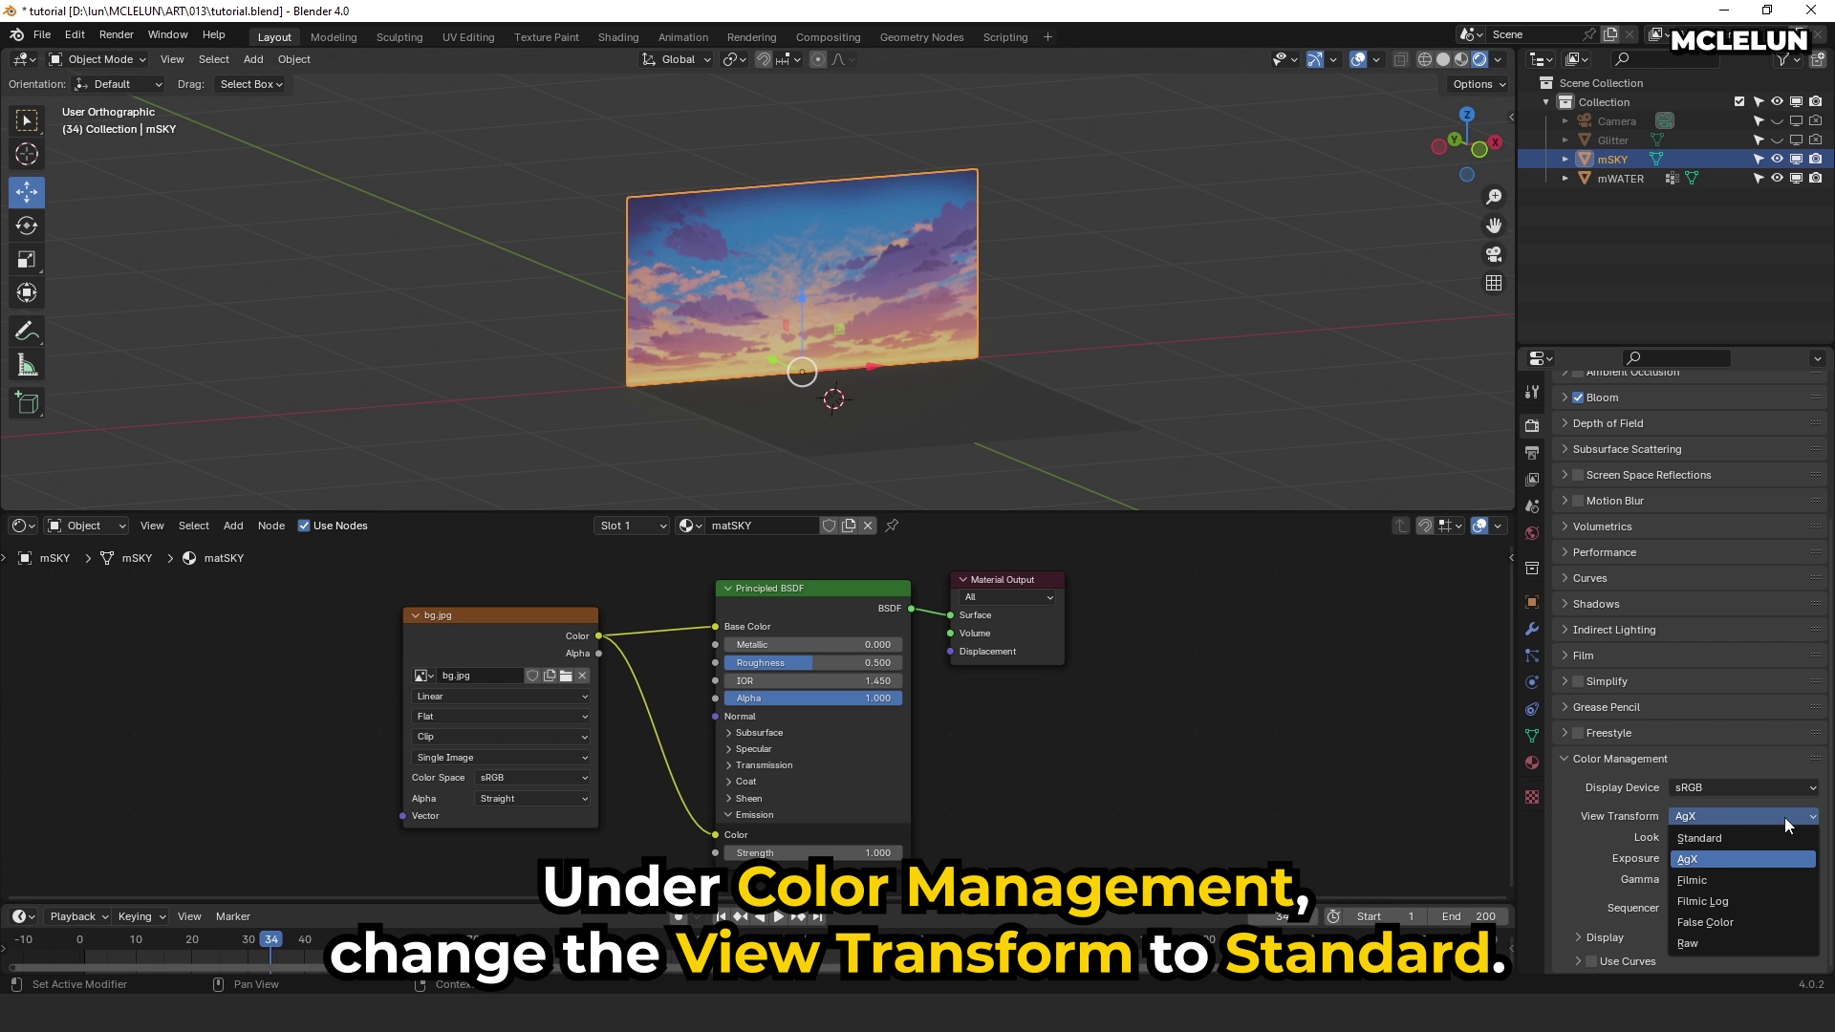
left_click(1716, 841)
middle_click_drag(994, 353, 959, 340)
Step: Sample the sky's yellow horizon as the water's Base Color and set its Roughness to 0
left_click(923, 424)
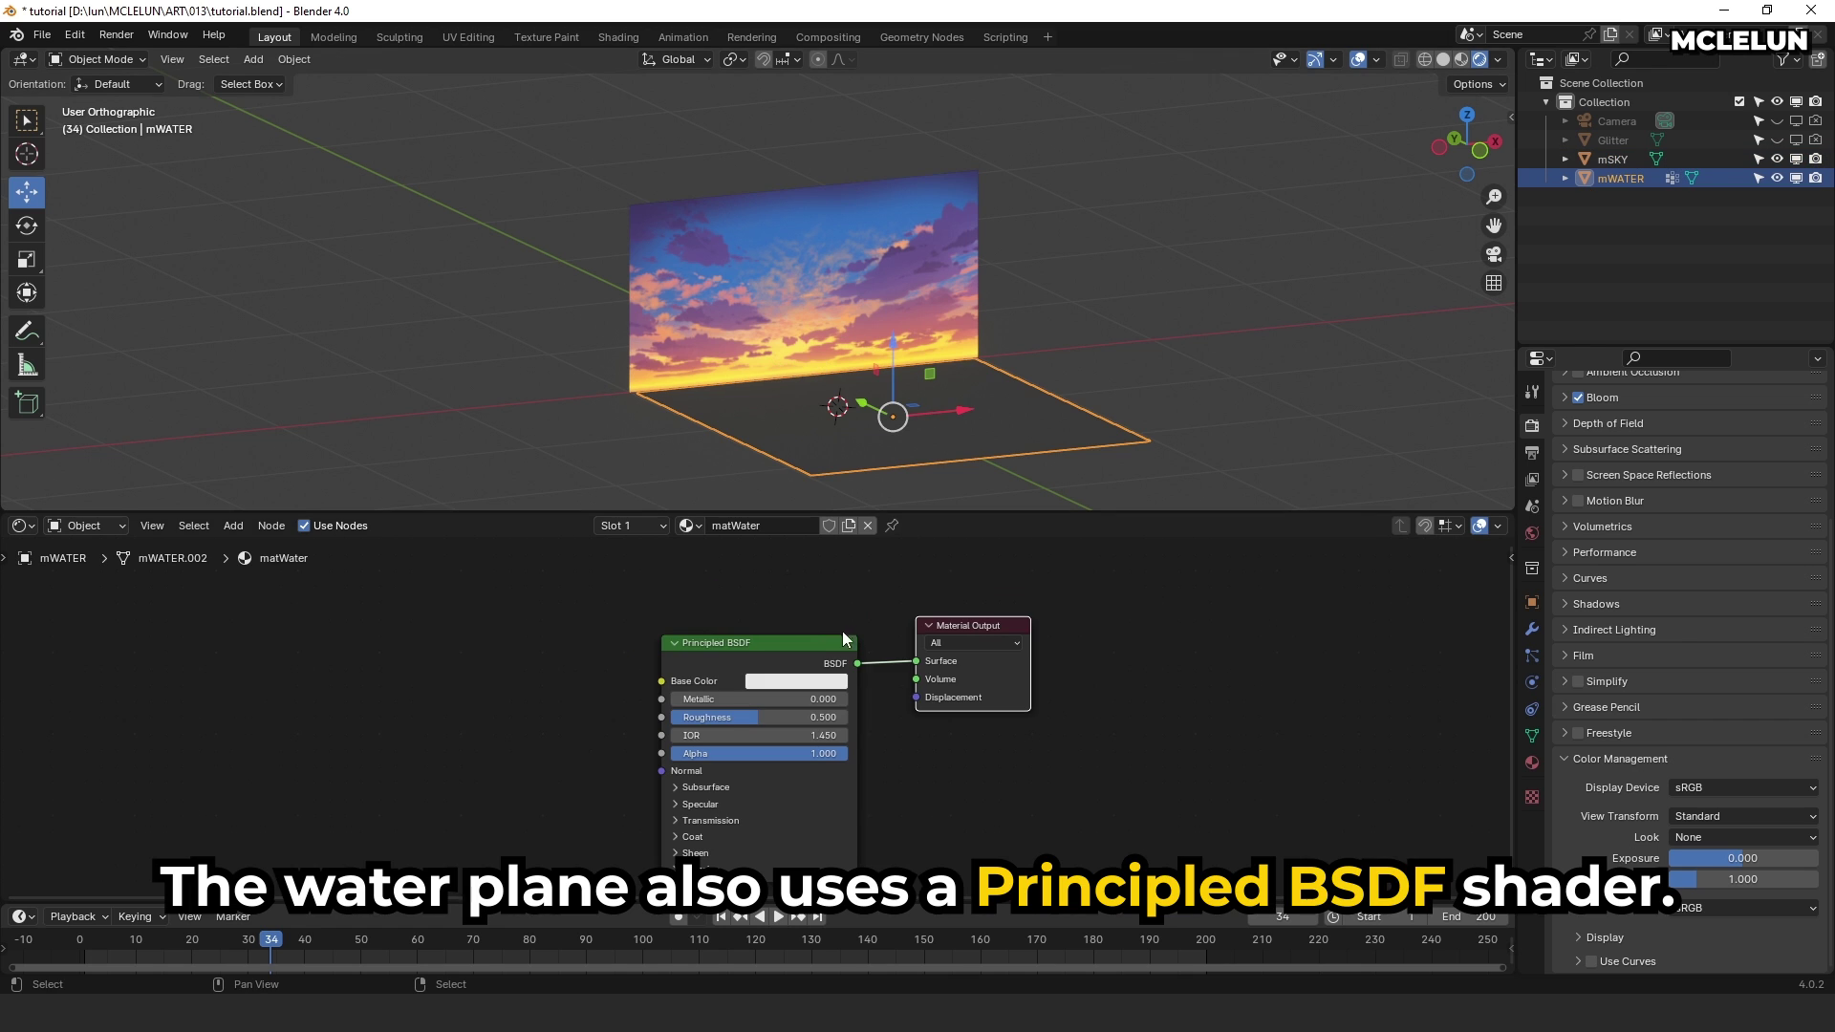
left_click_drag(844, 637, 844, 625)
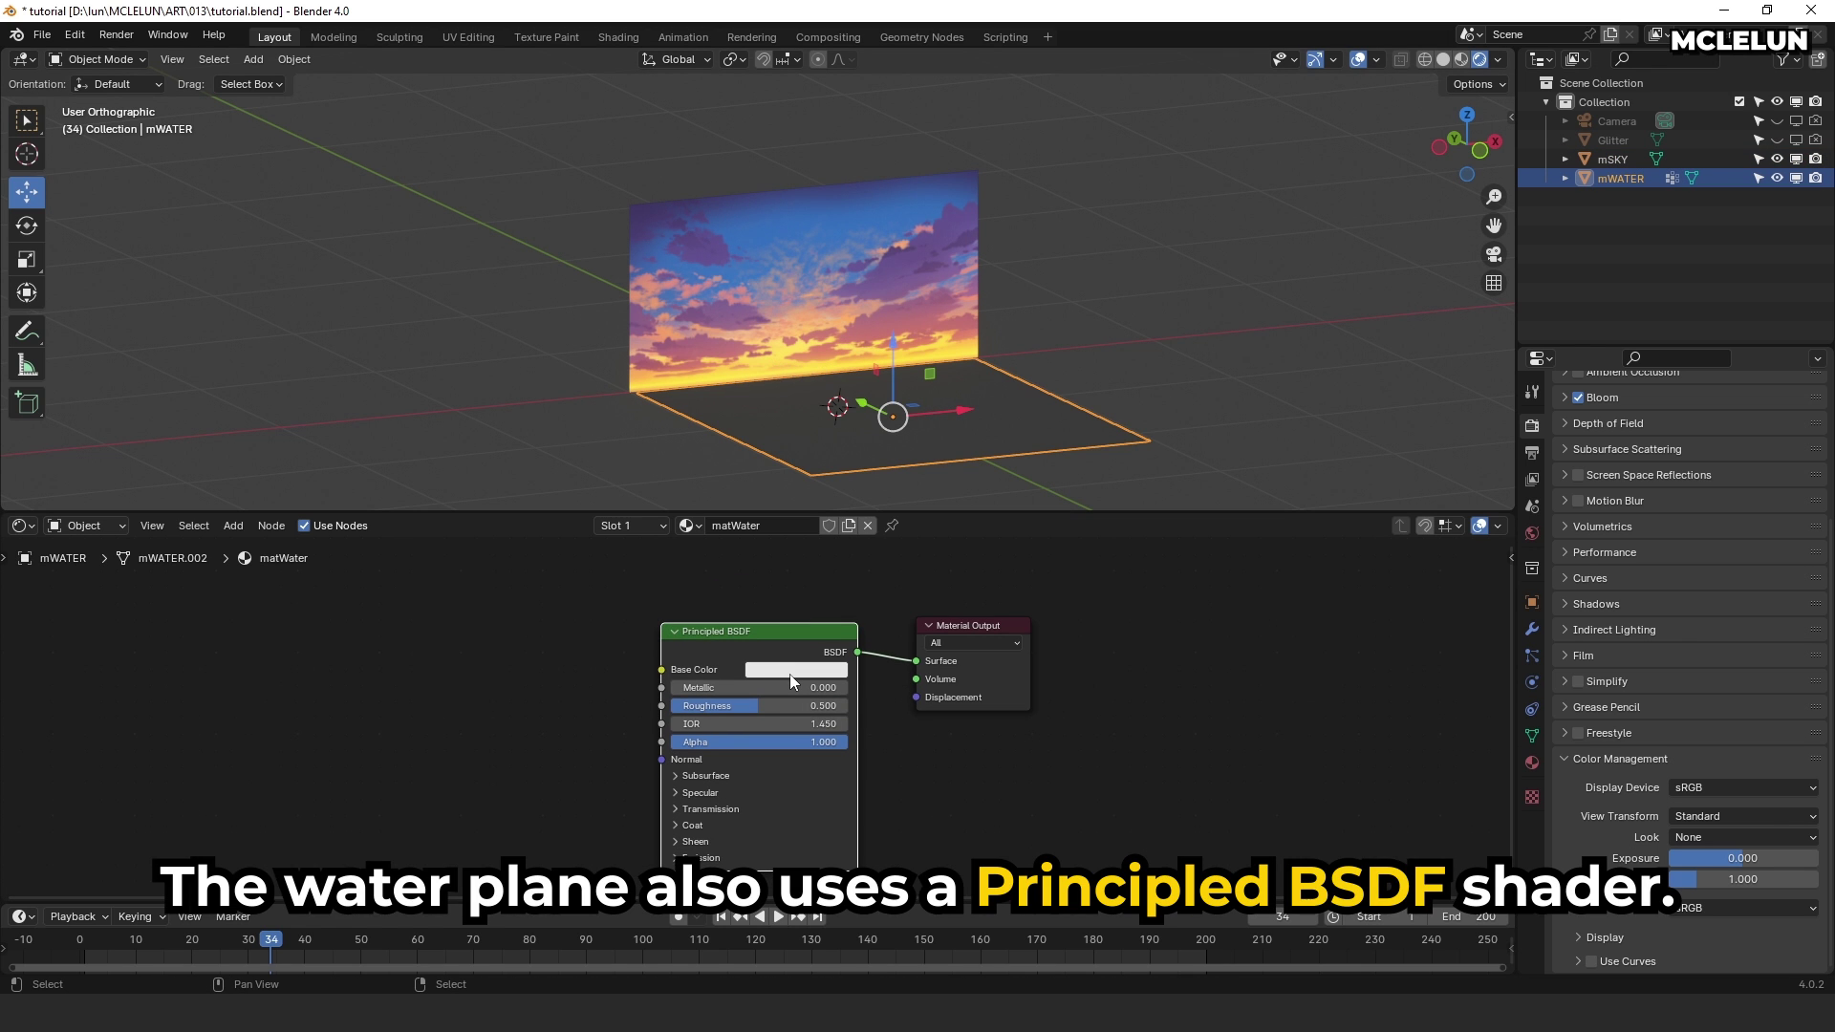
left_click(791, 673)
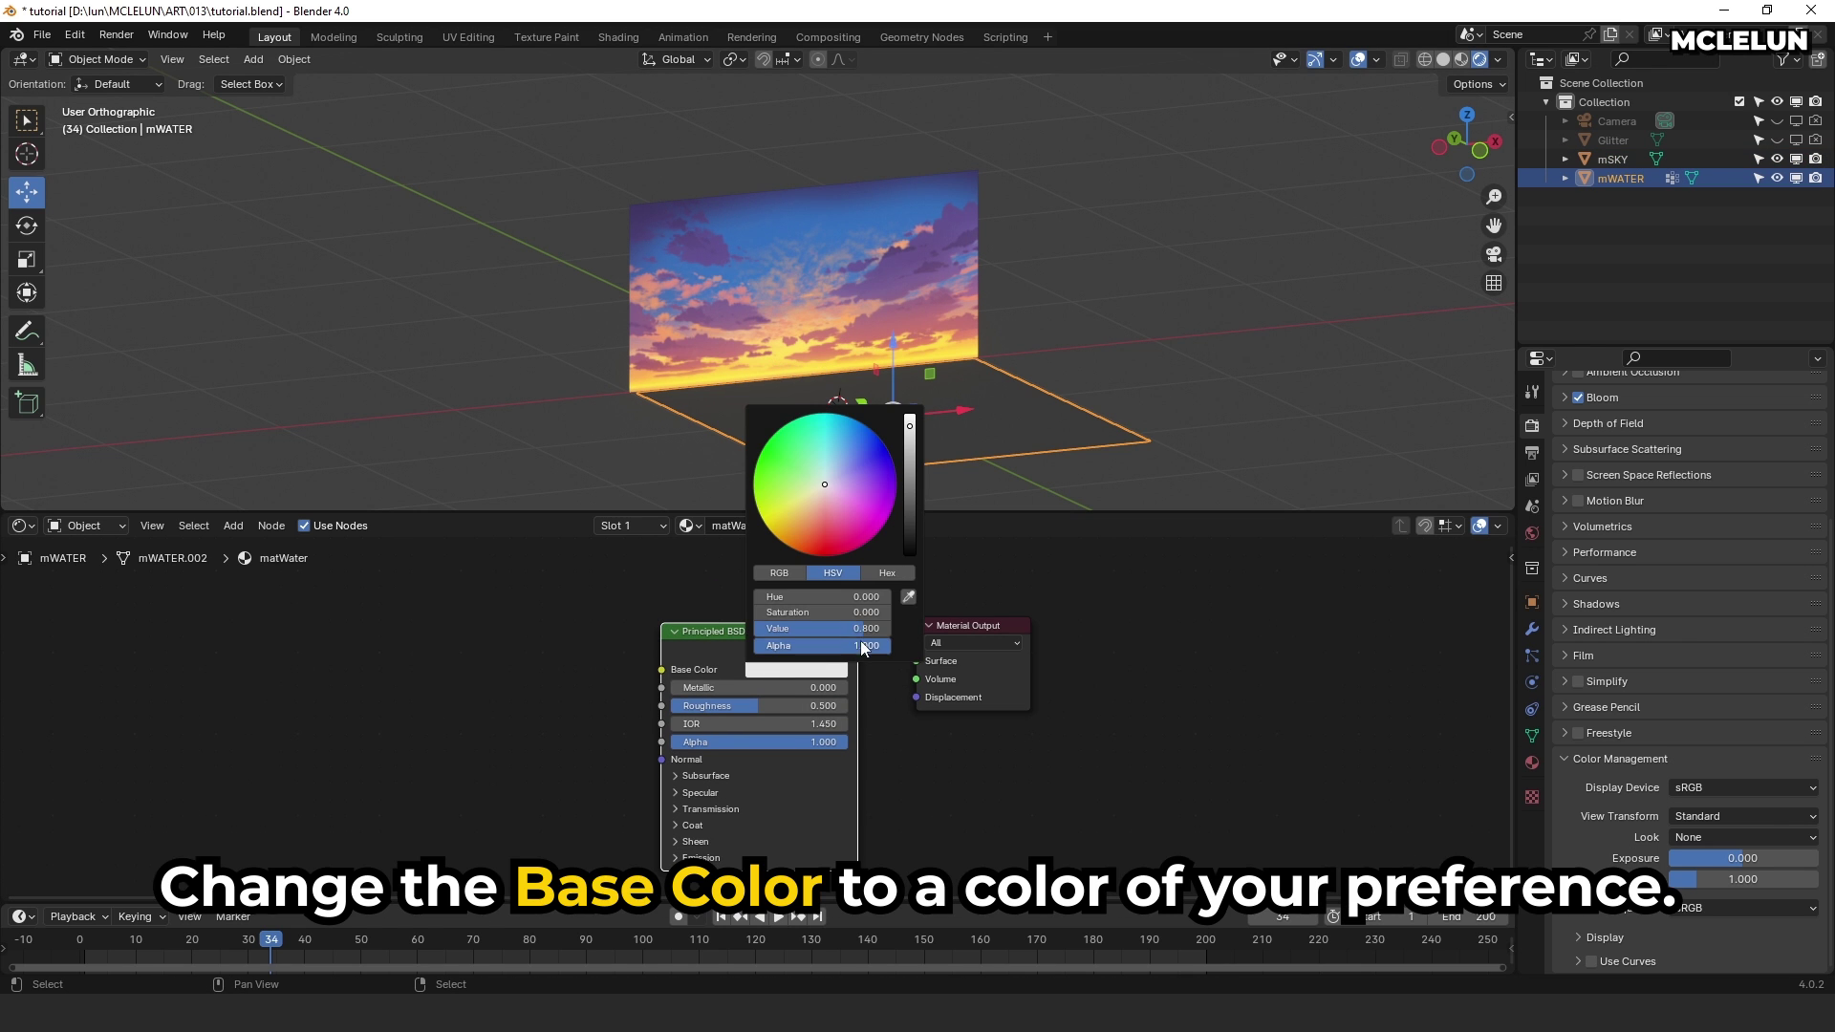
left_click(908, 597)
left_click(779, 366)
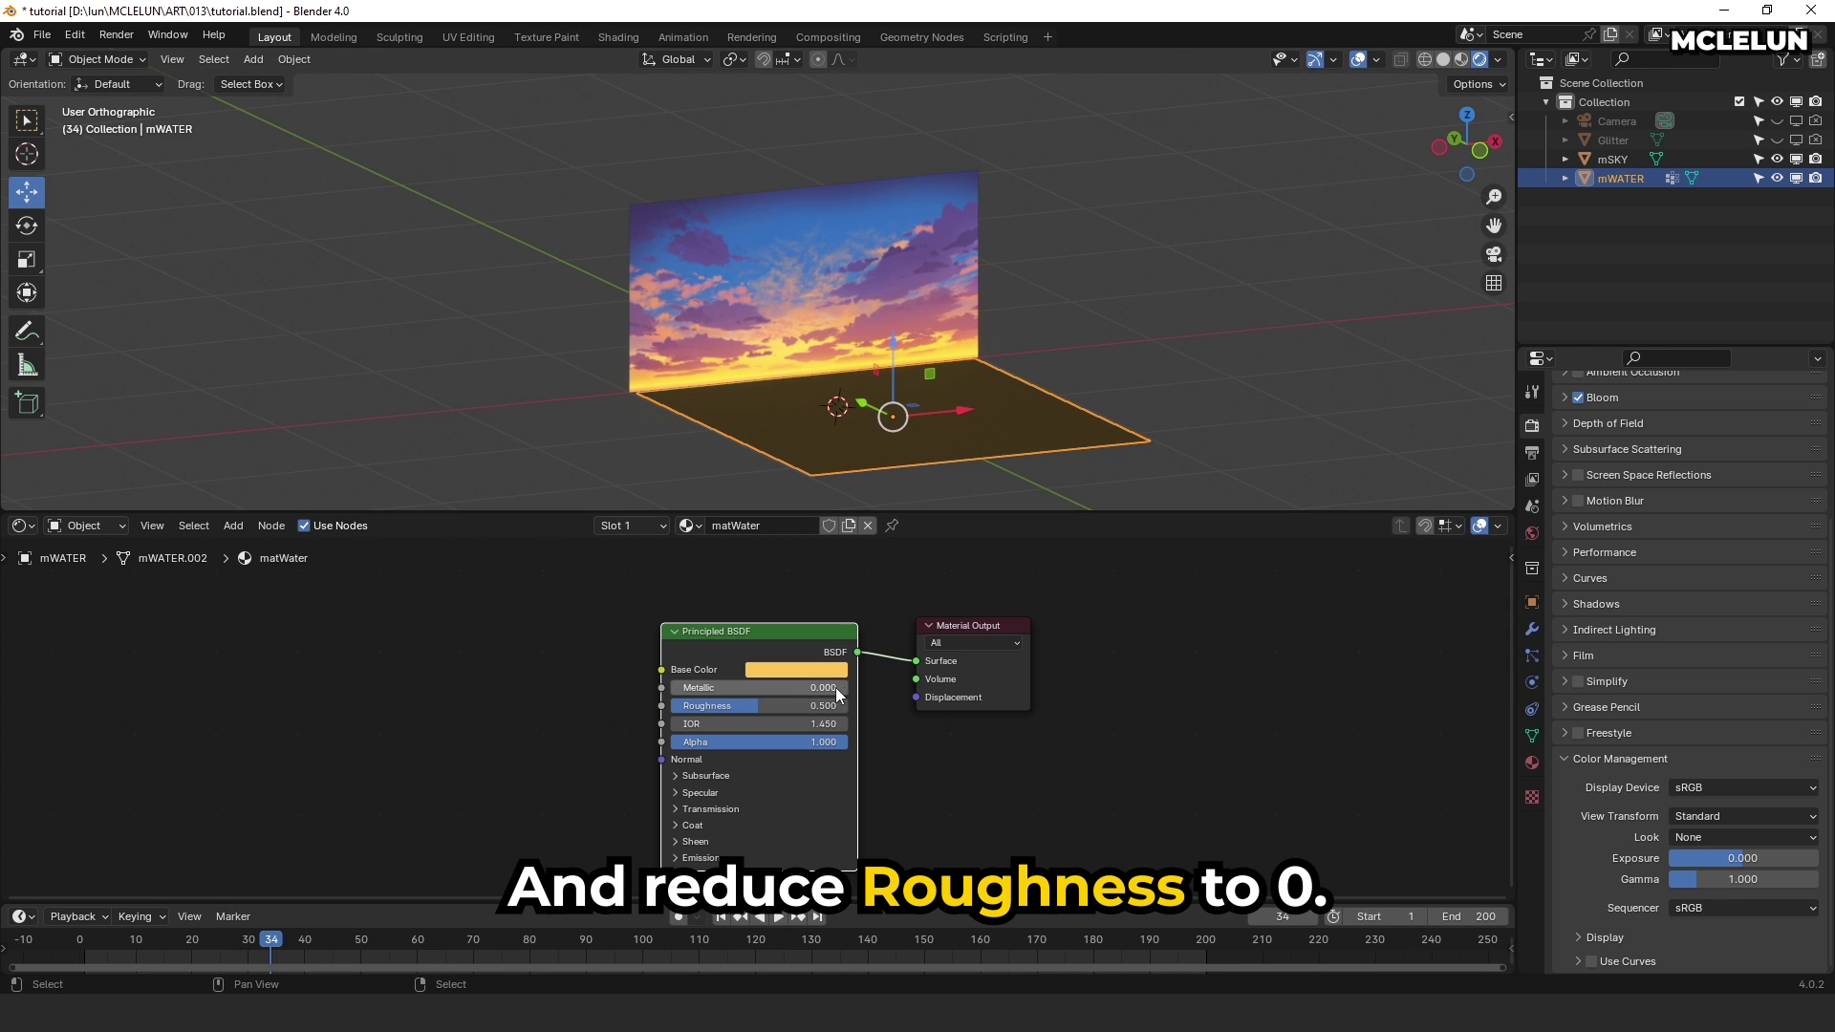
left_click_drag(749, 711, 187, 685)
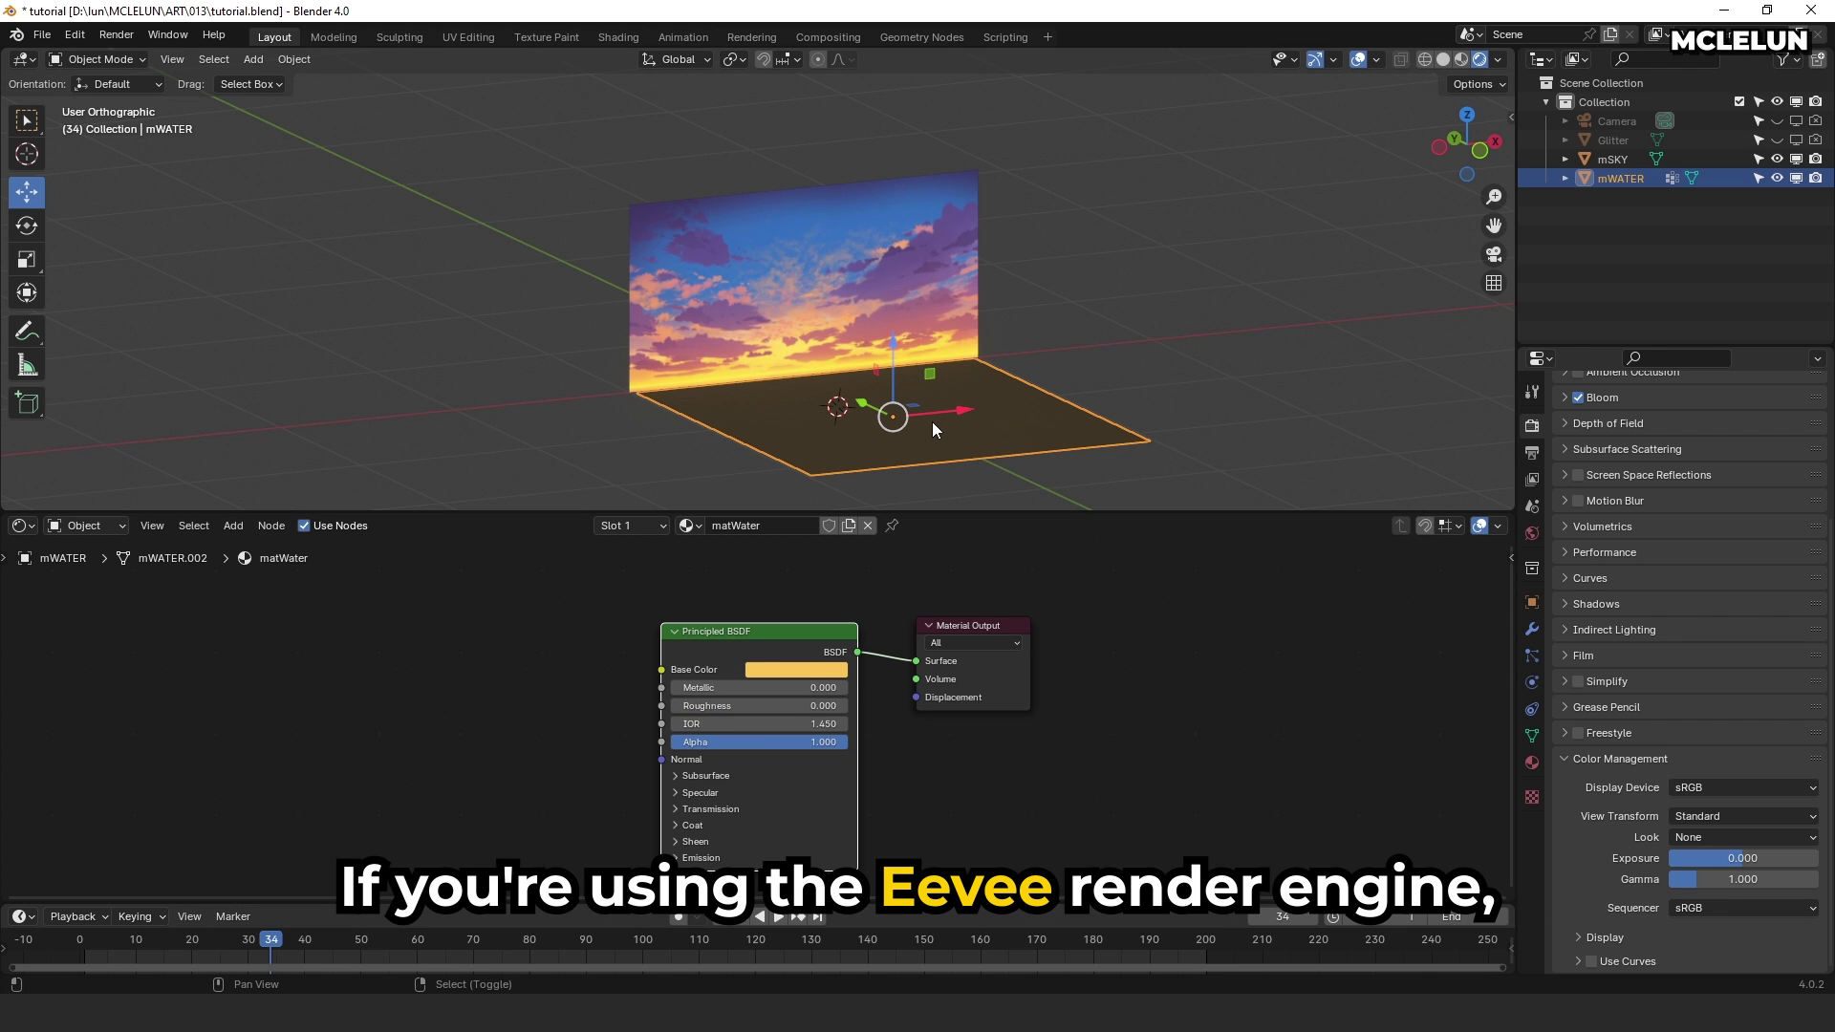
Step: Snap the cursor to the water plane and add a Reflection Plane probe raised slightly above it
key("shift+s")
left_click(908, 403)
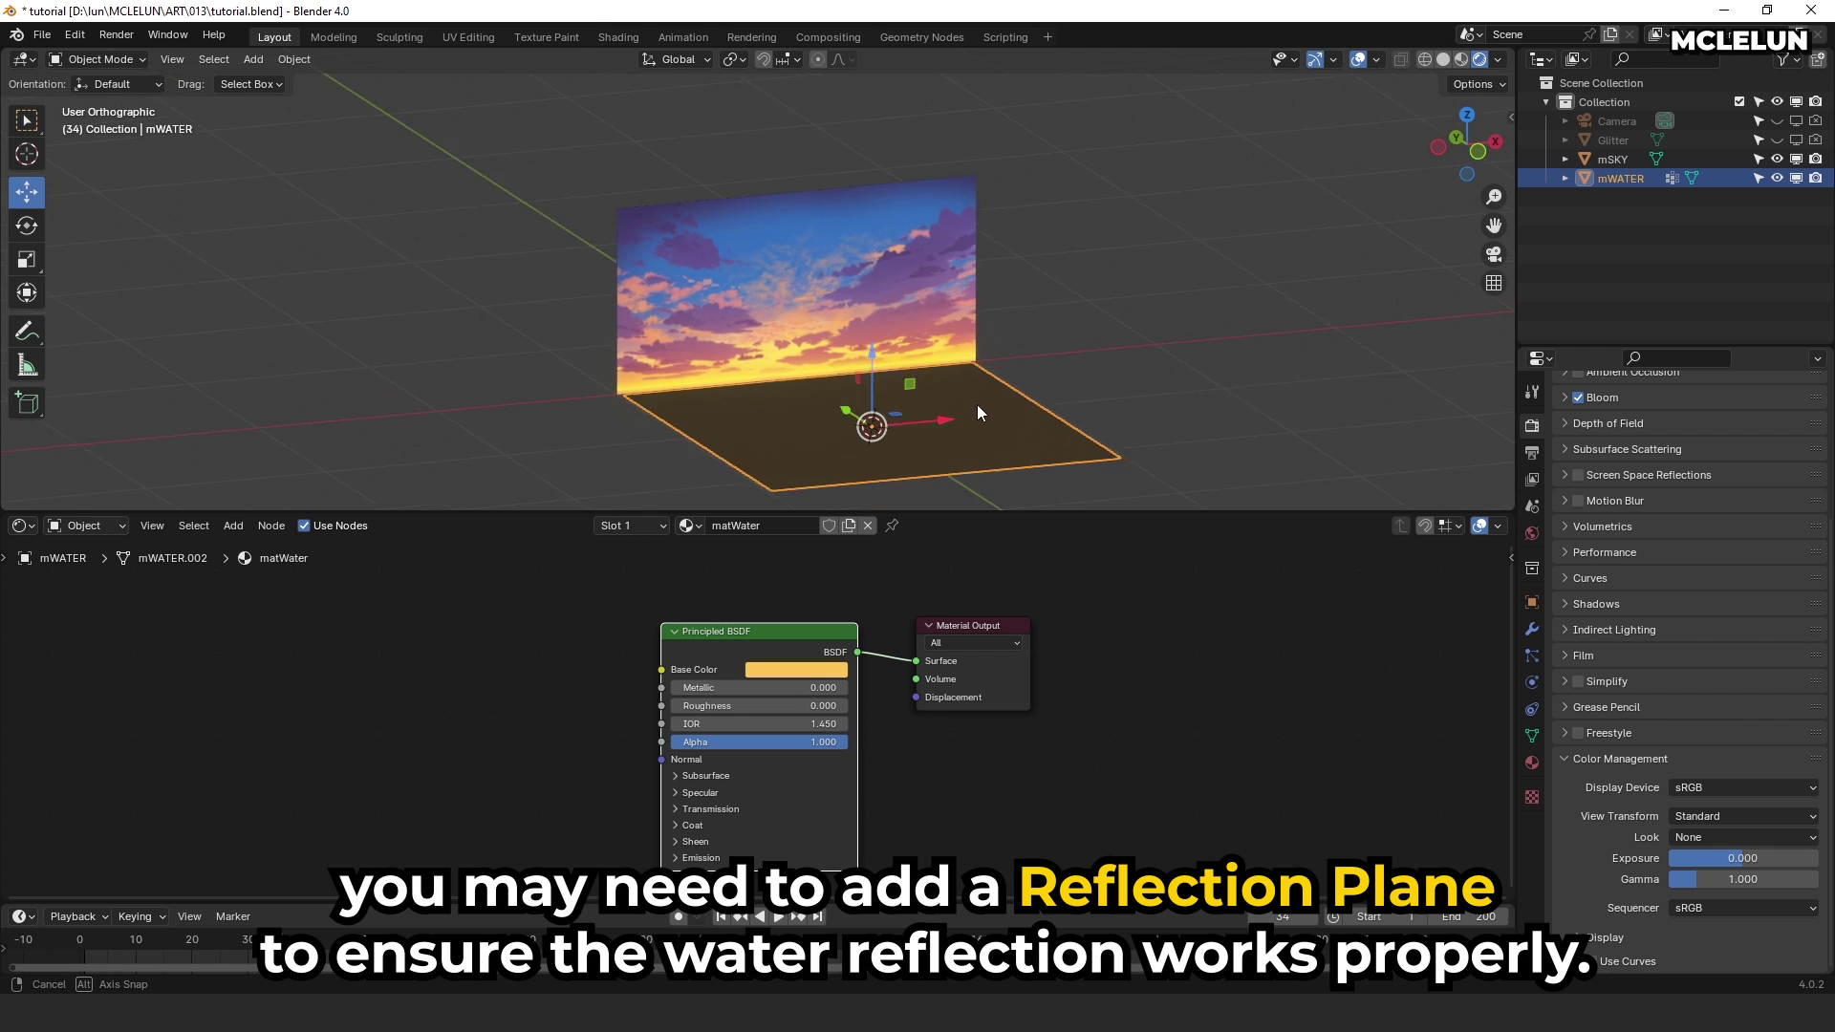
middle_click_drag(978, 406, 902, 413)
key("shift+a")
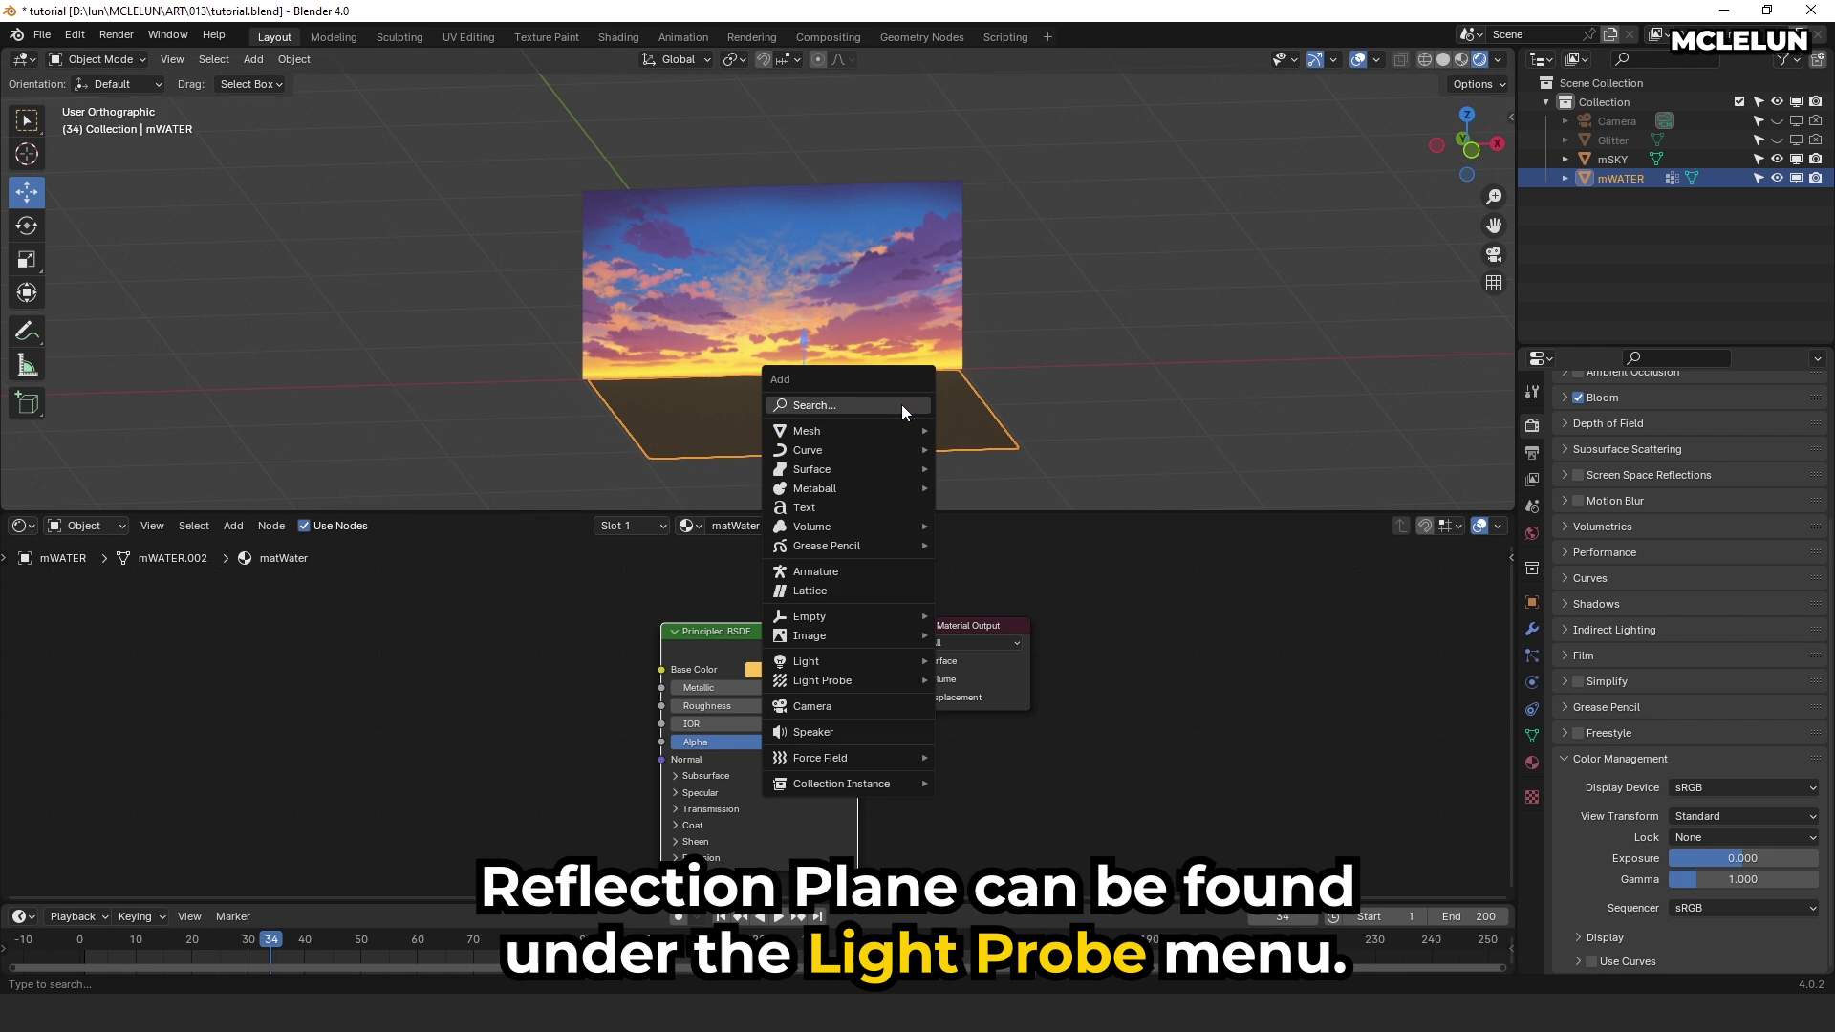
mouse_move(883, 685)
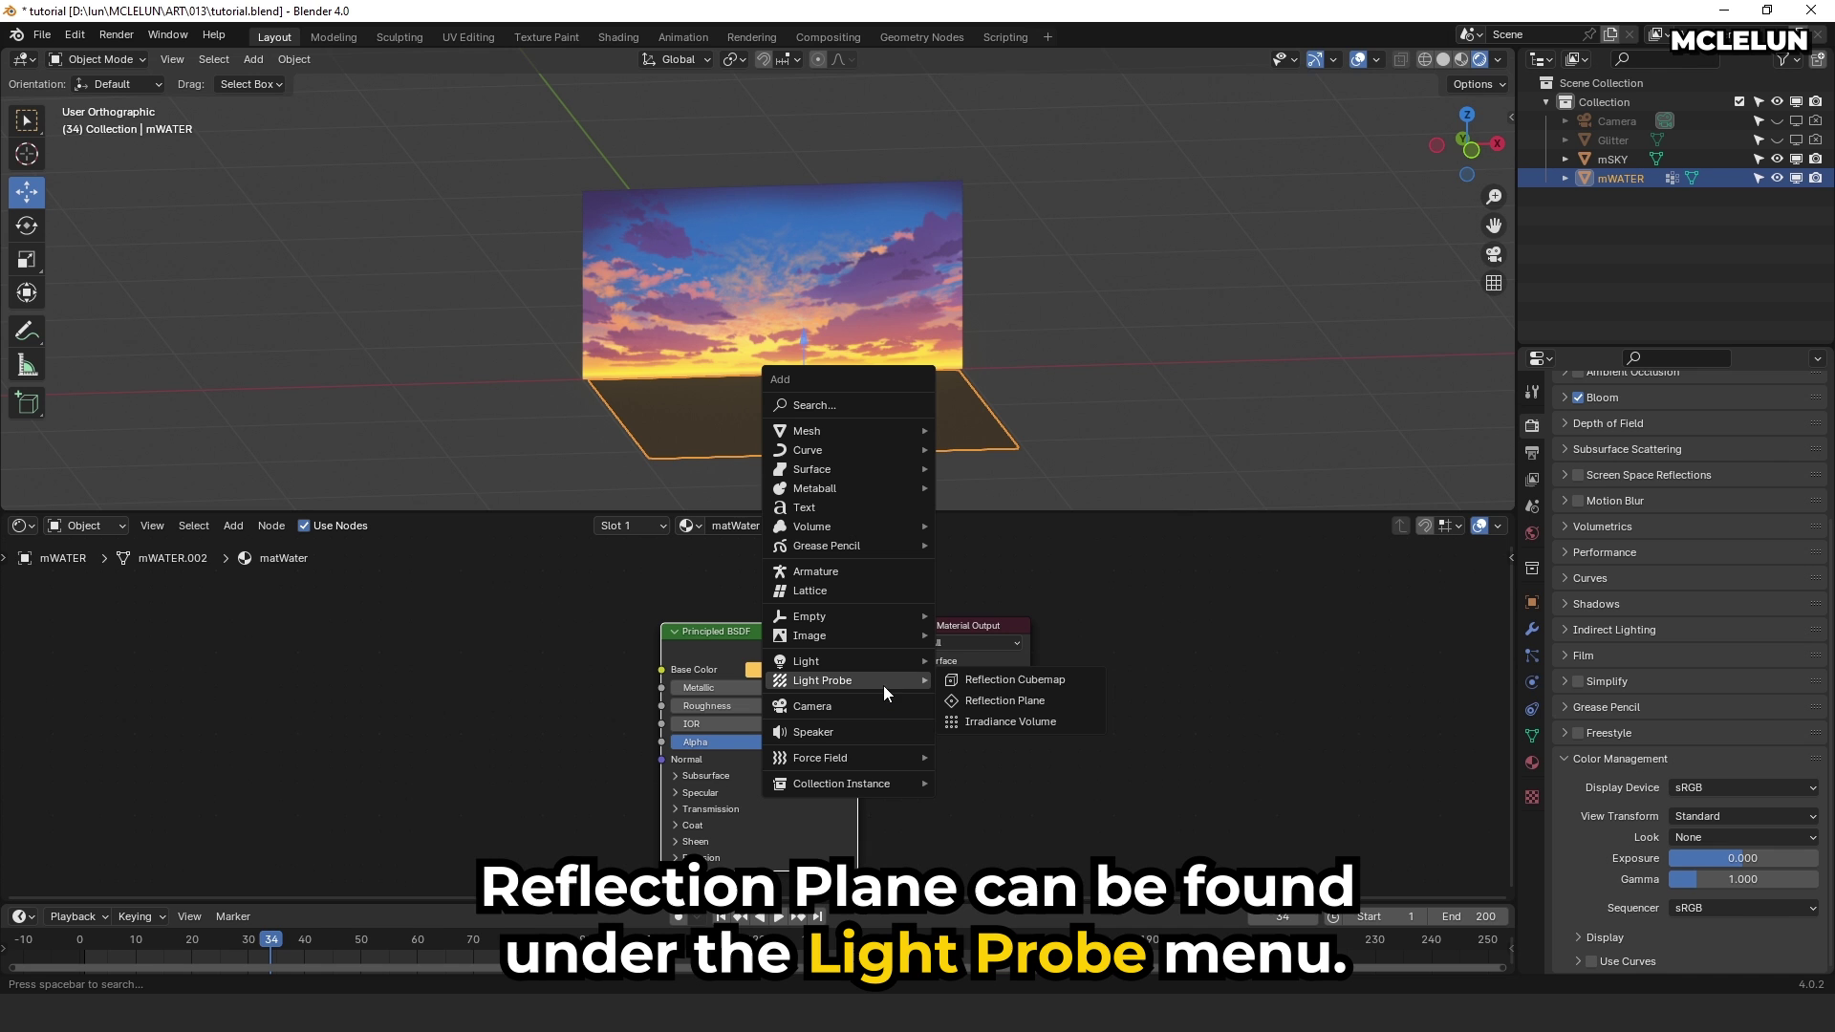
left_click(1052, 702)
key("g")
left_click(807, 326)
middle_click_drag(807, 326, 944, 353)
left_click(962, 342)
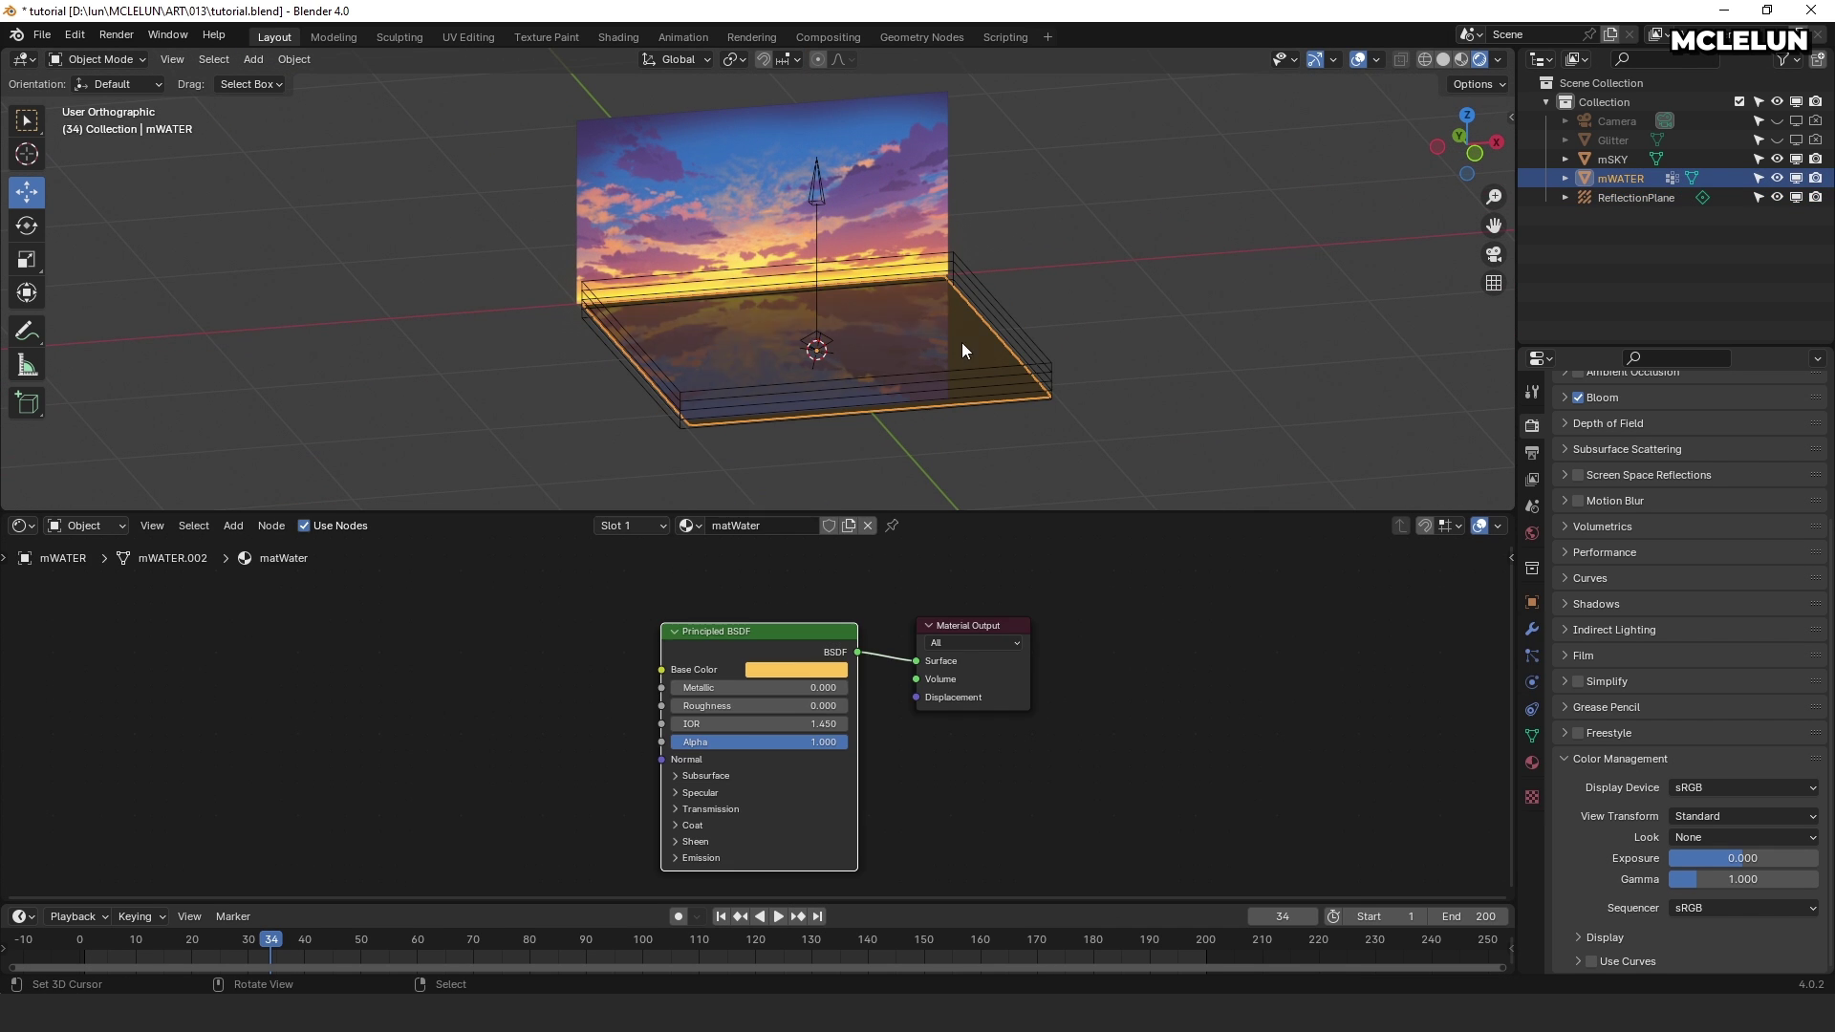
Step: Add Noise Texture and Bump nodes, linking noise Color to Height and Bump Normal to the shader Normal
key("shift+a")
key("space")
left_click(519, 733)
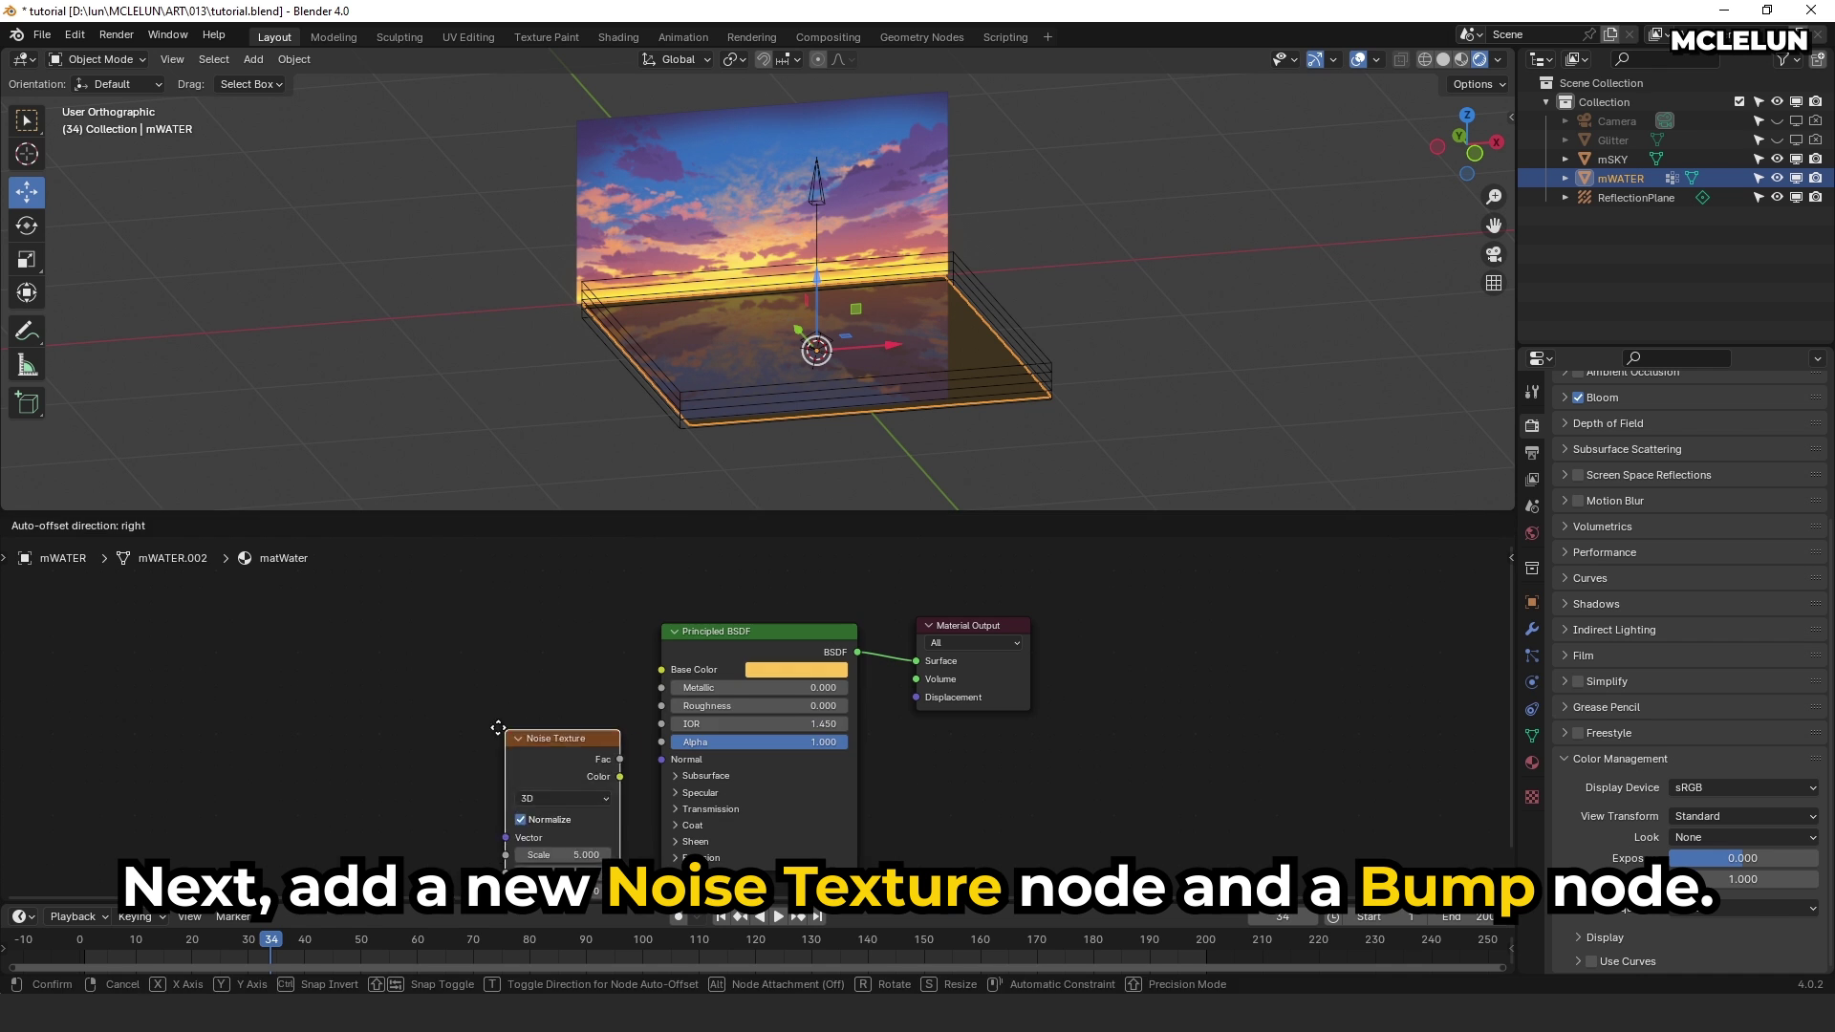
left_click(518, 669)
key("shift+a")
key("space")
left_click(578, 726)
left_click(523, 726)
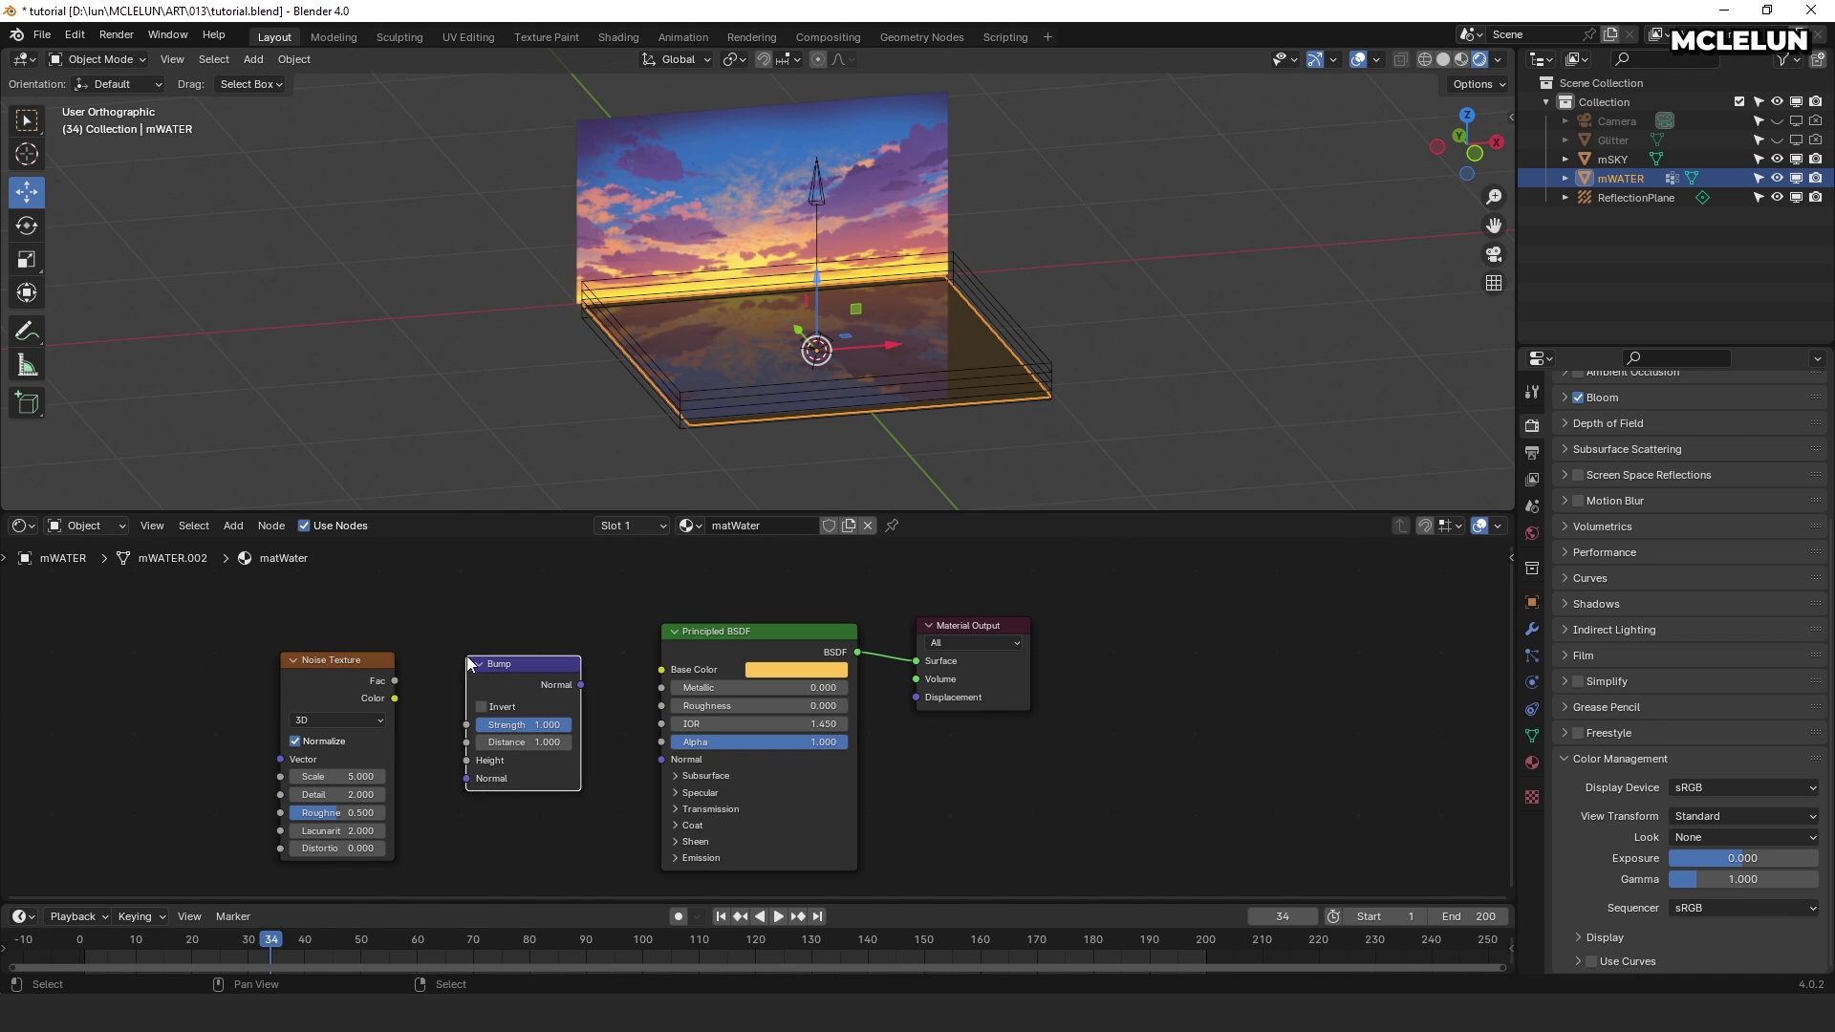
left_click_drag(394, 698, 467, 765)
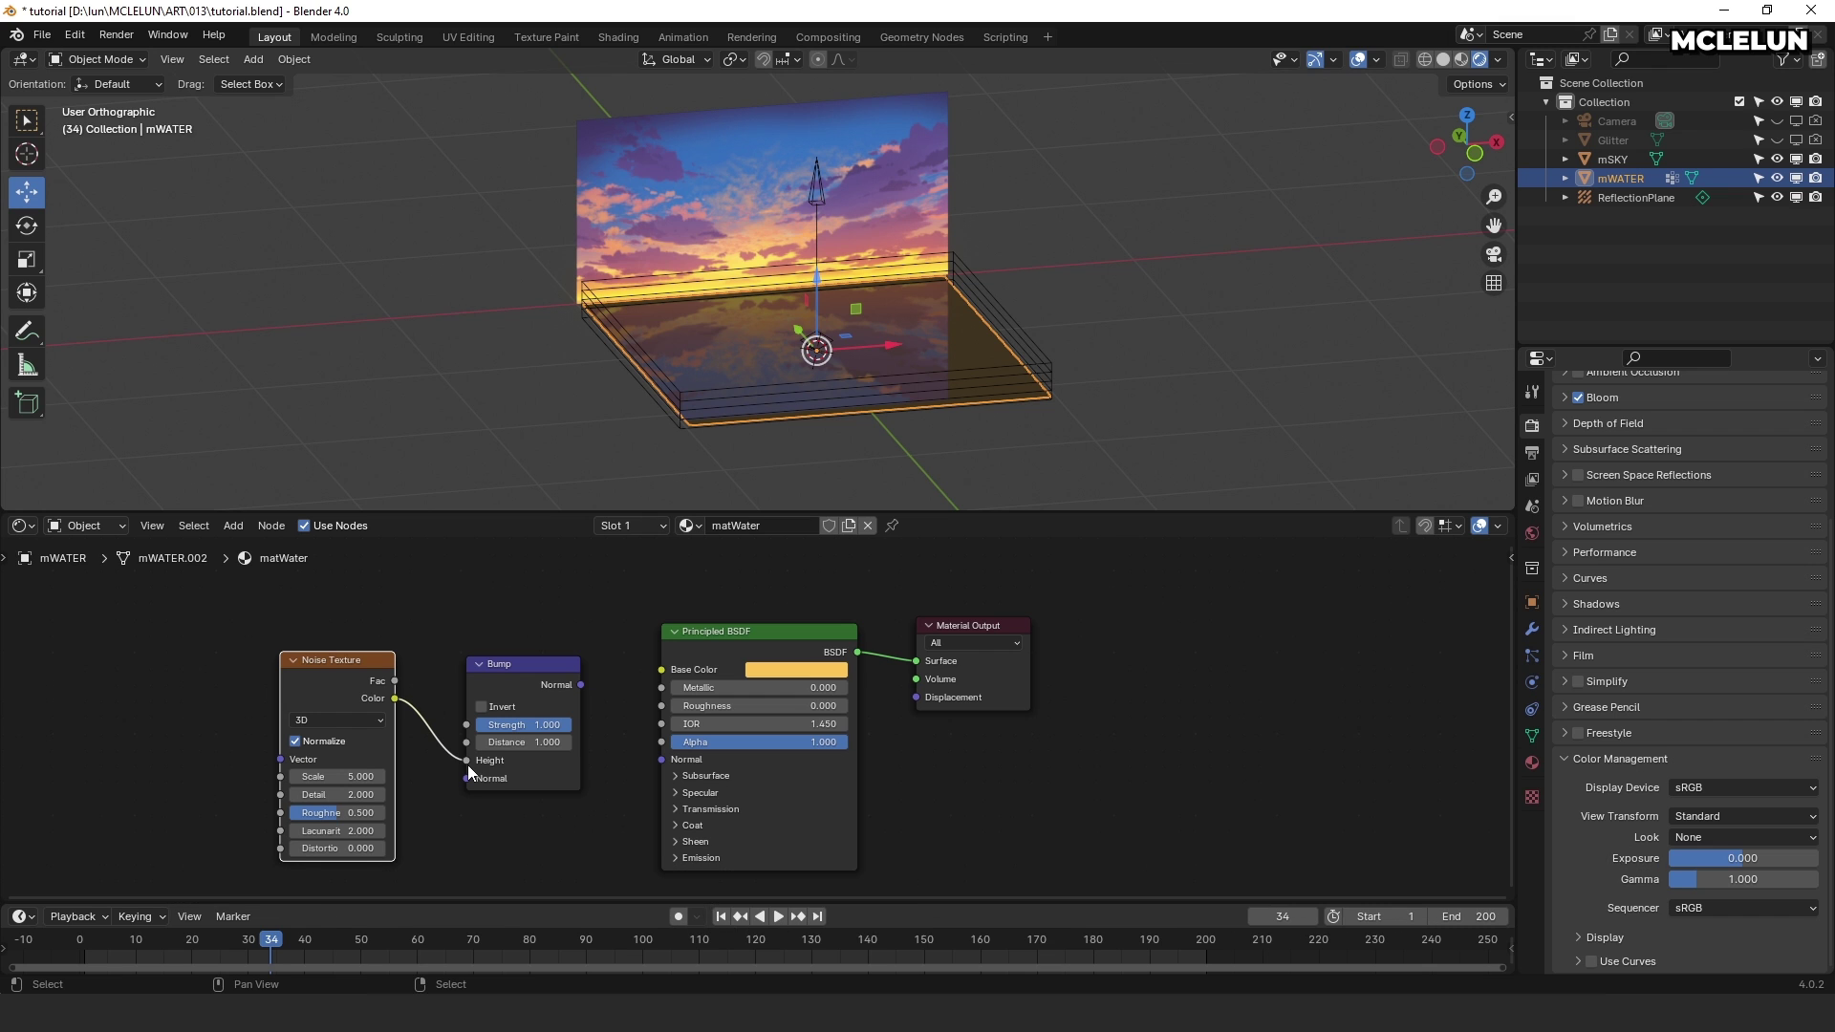
left_click_drag(580, 684, 658, 759)
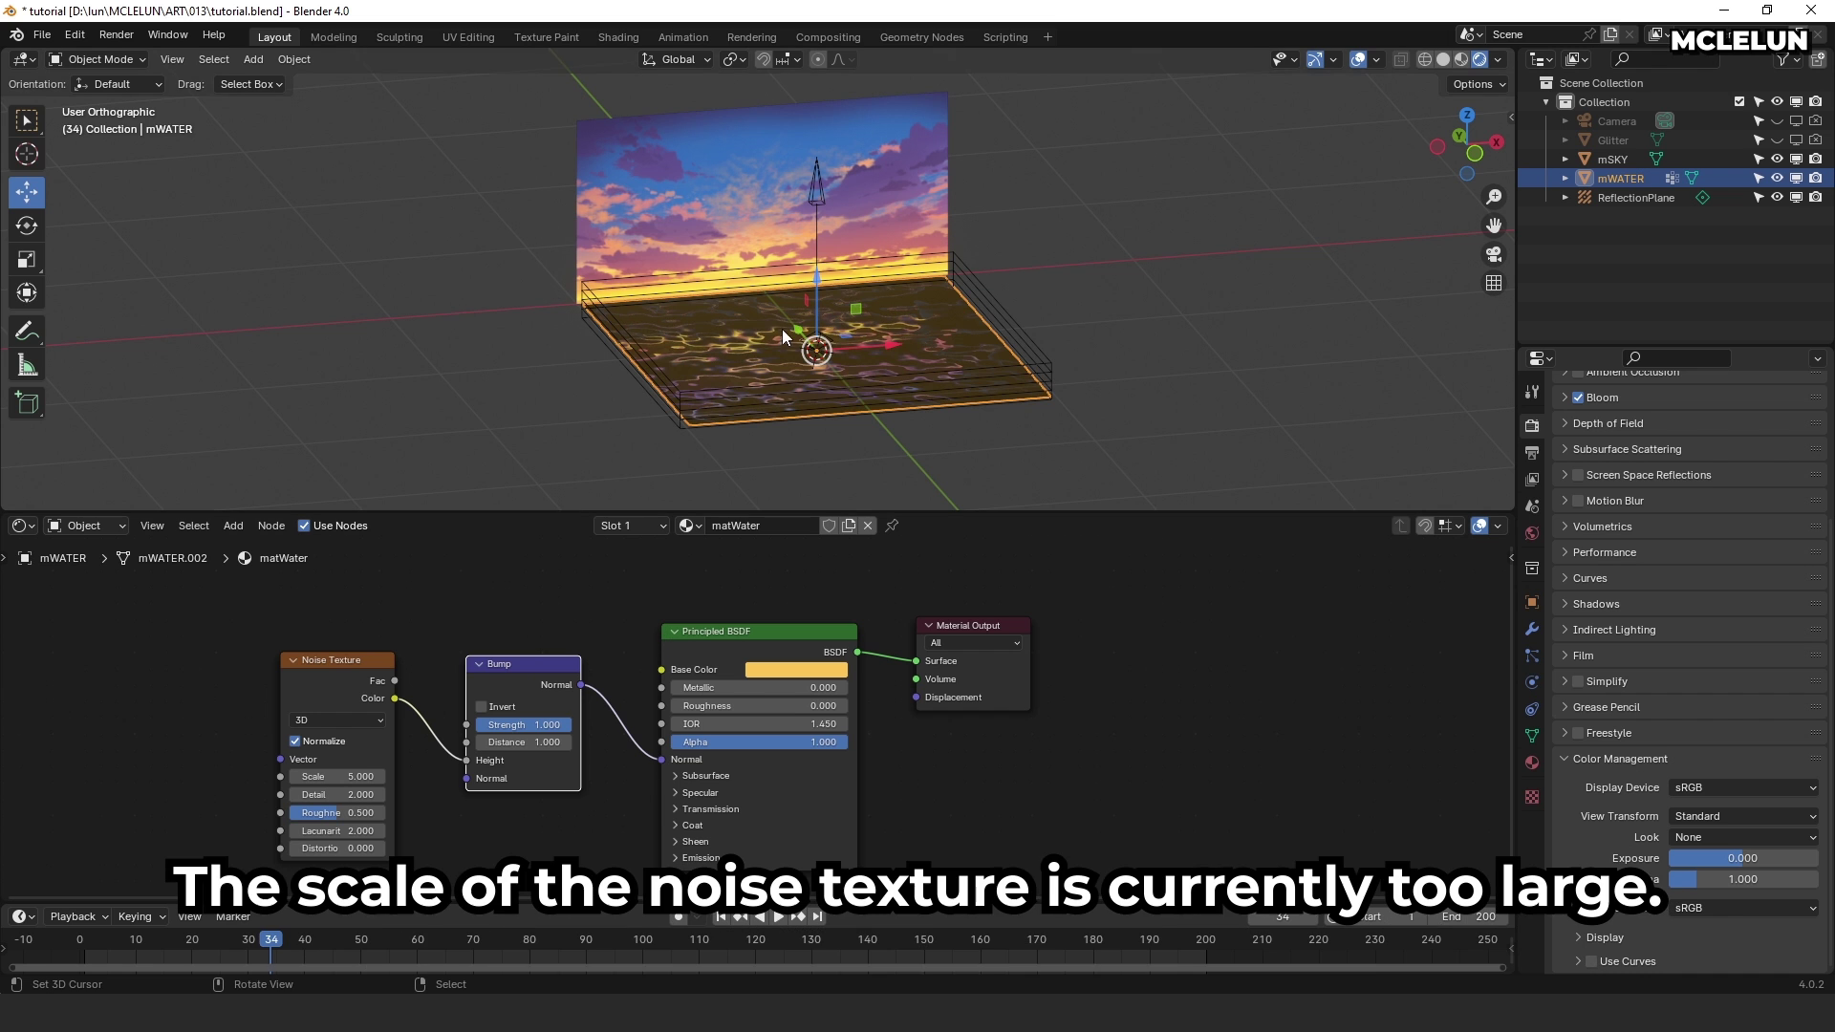
Step: Set Bump Strength to 0.05 and Noise Texture Scale to 35
scroll(788, 387, "up", 4)
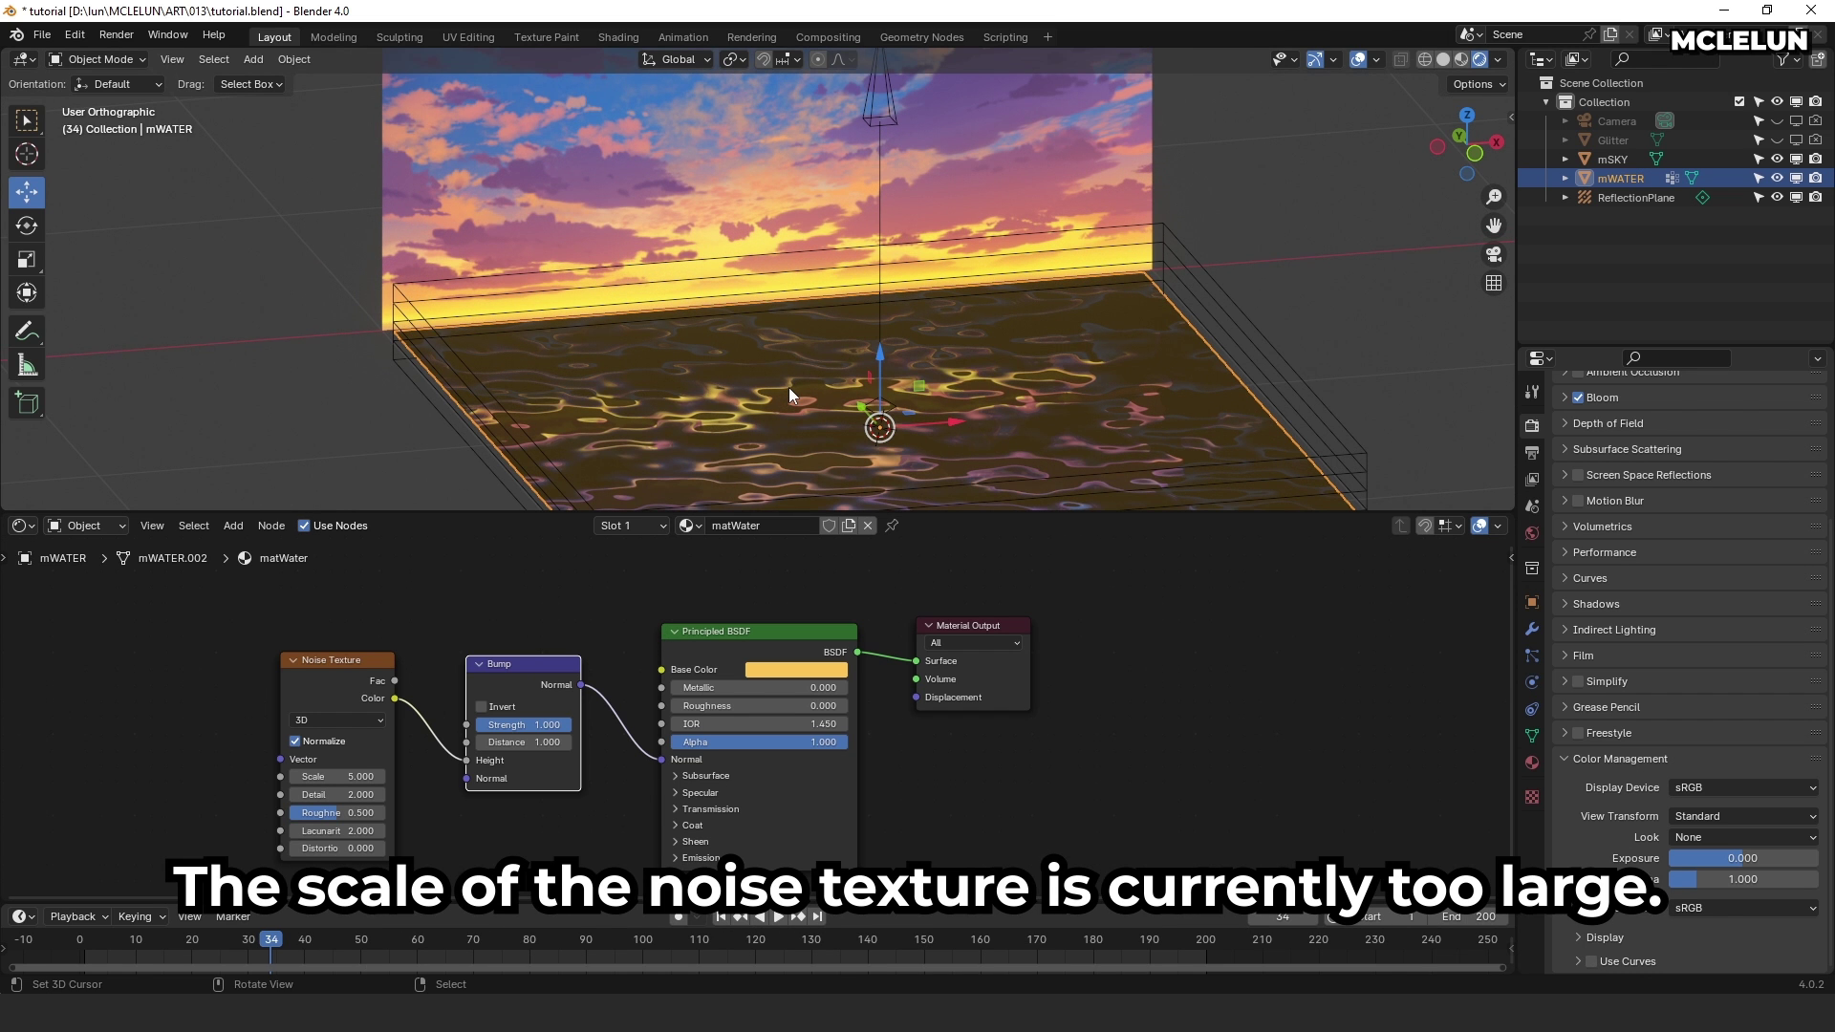
left_click(536, 722)
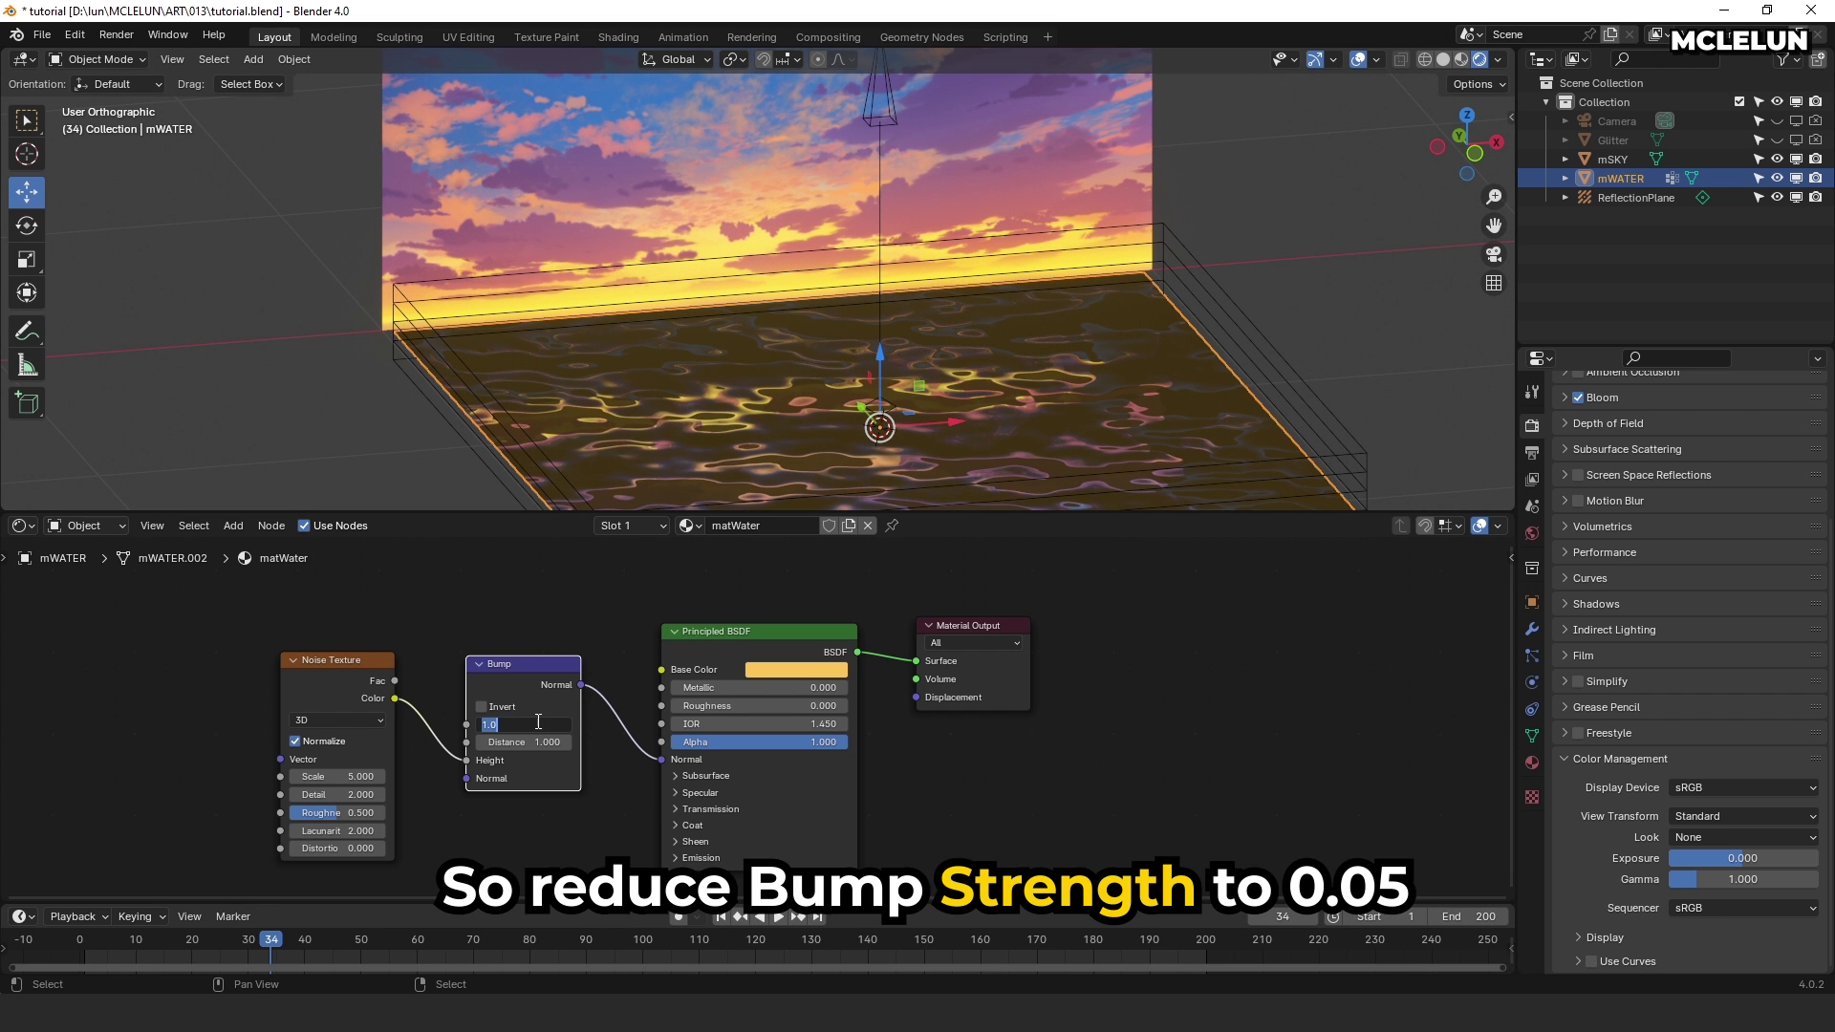
key("Return")
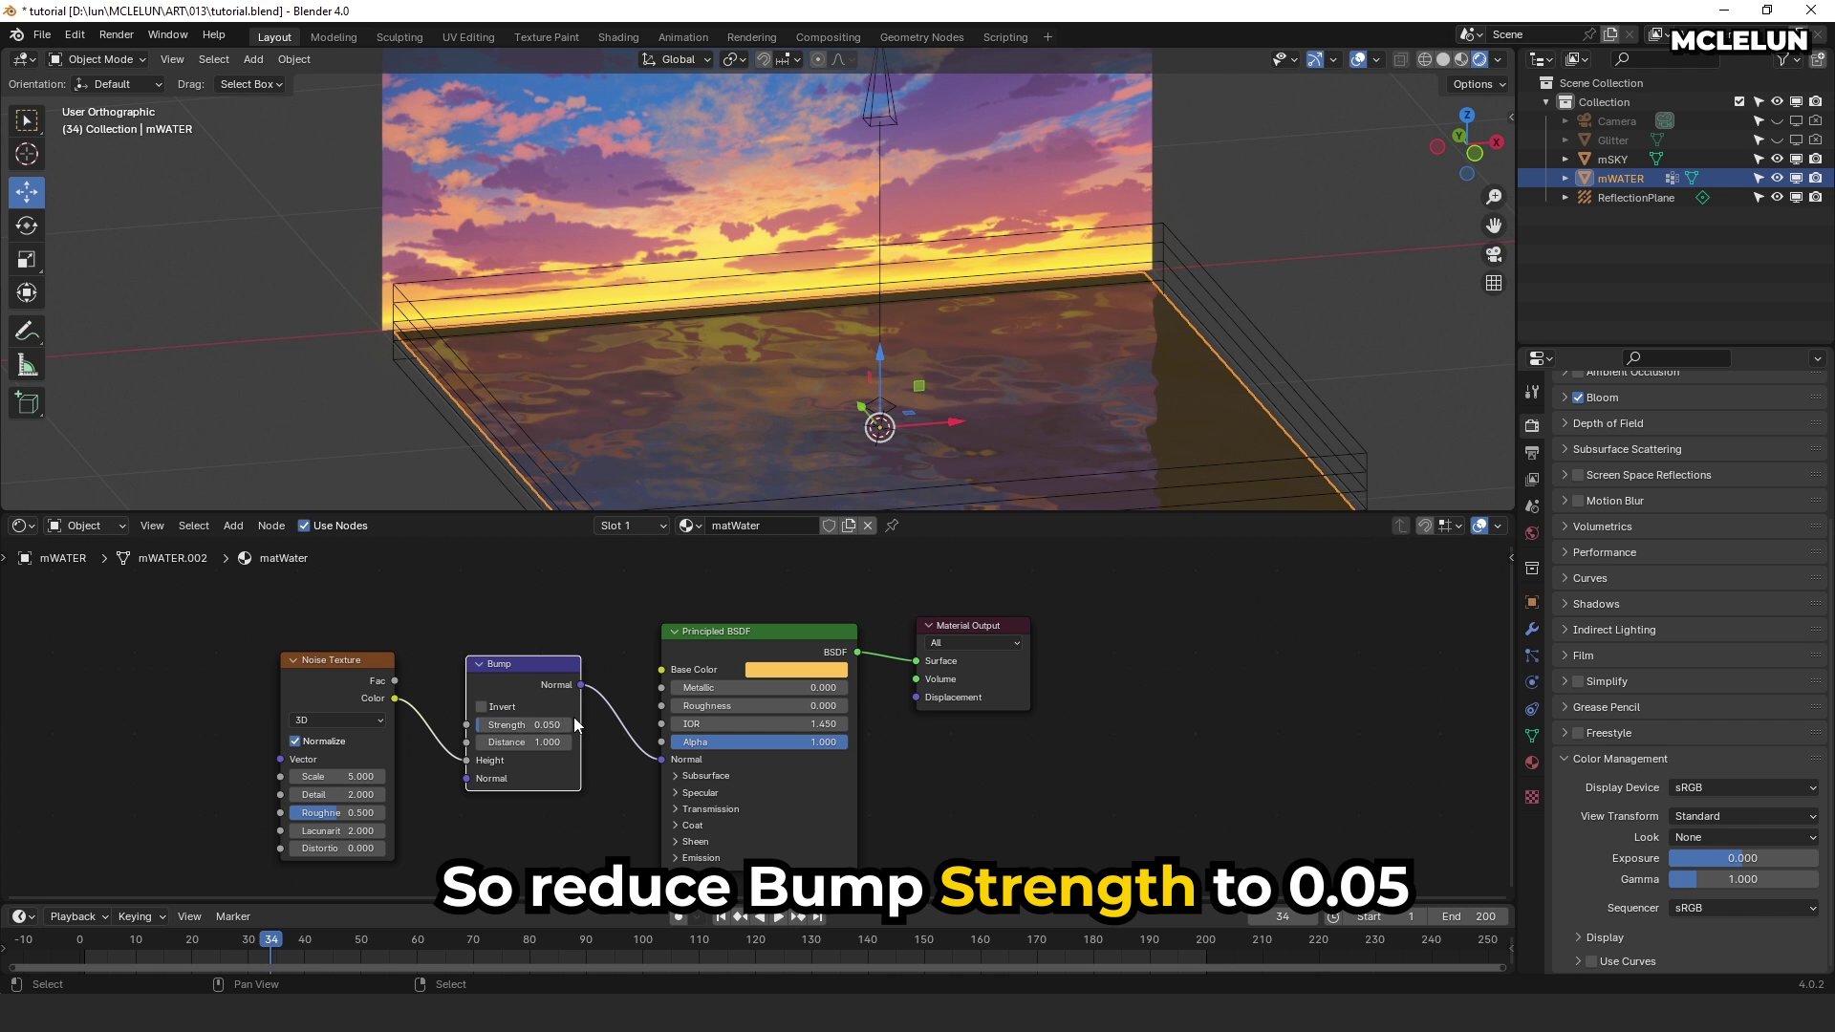
left_click(351, 775)
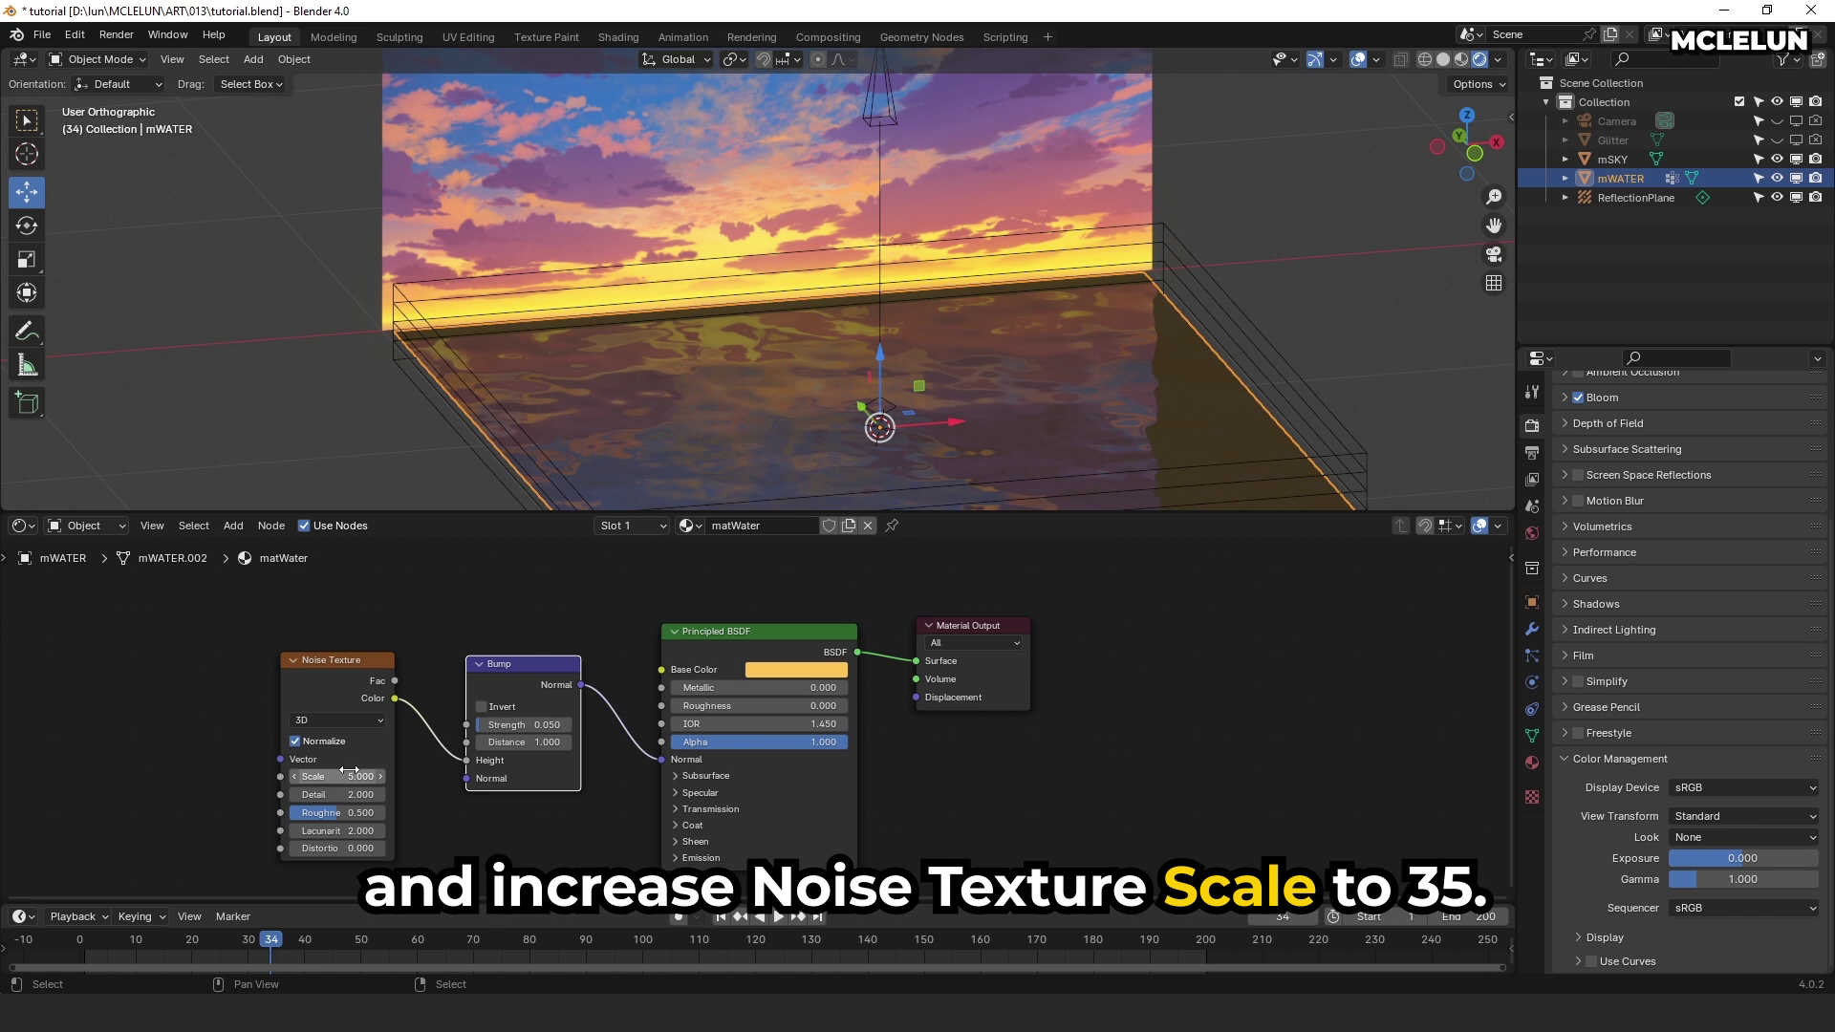
type("35")
key("Return")
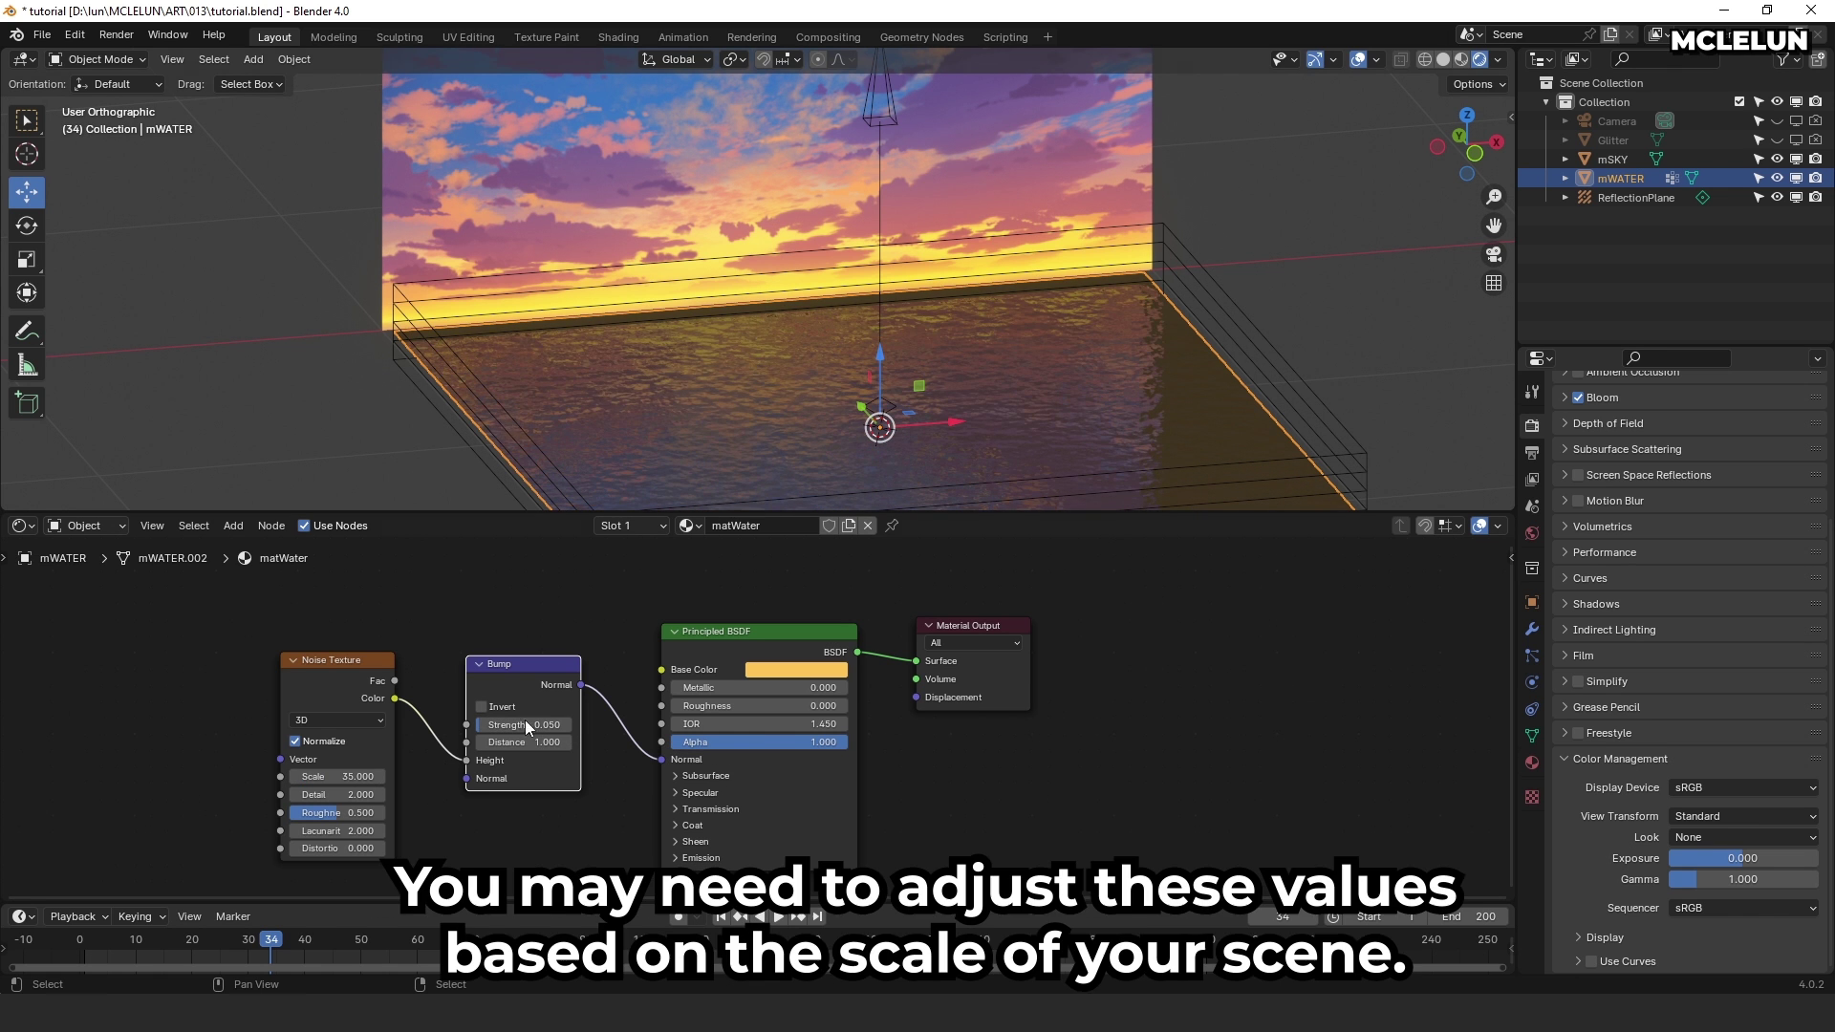
mouse_move(880, 430)
middle_mouse_down()
mouse_move(806, 436)
mouse_move(869, 439)
middle_mouse_up()
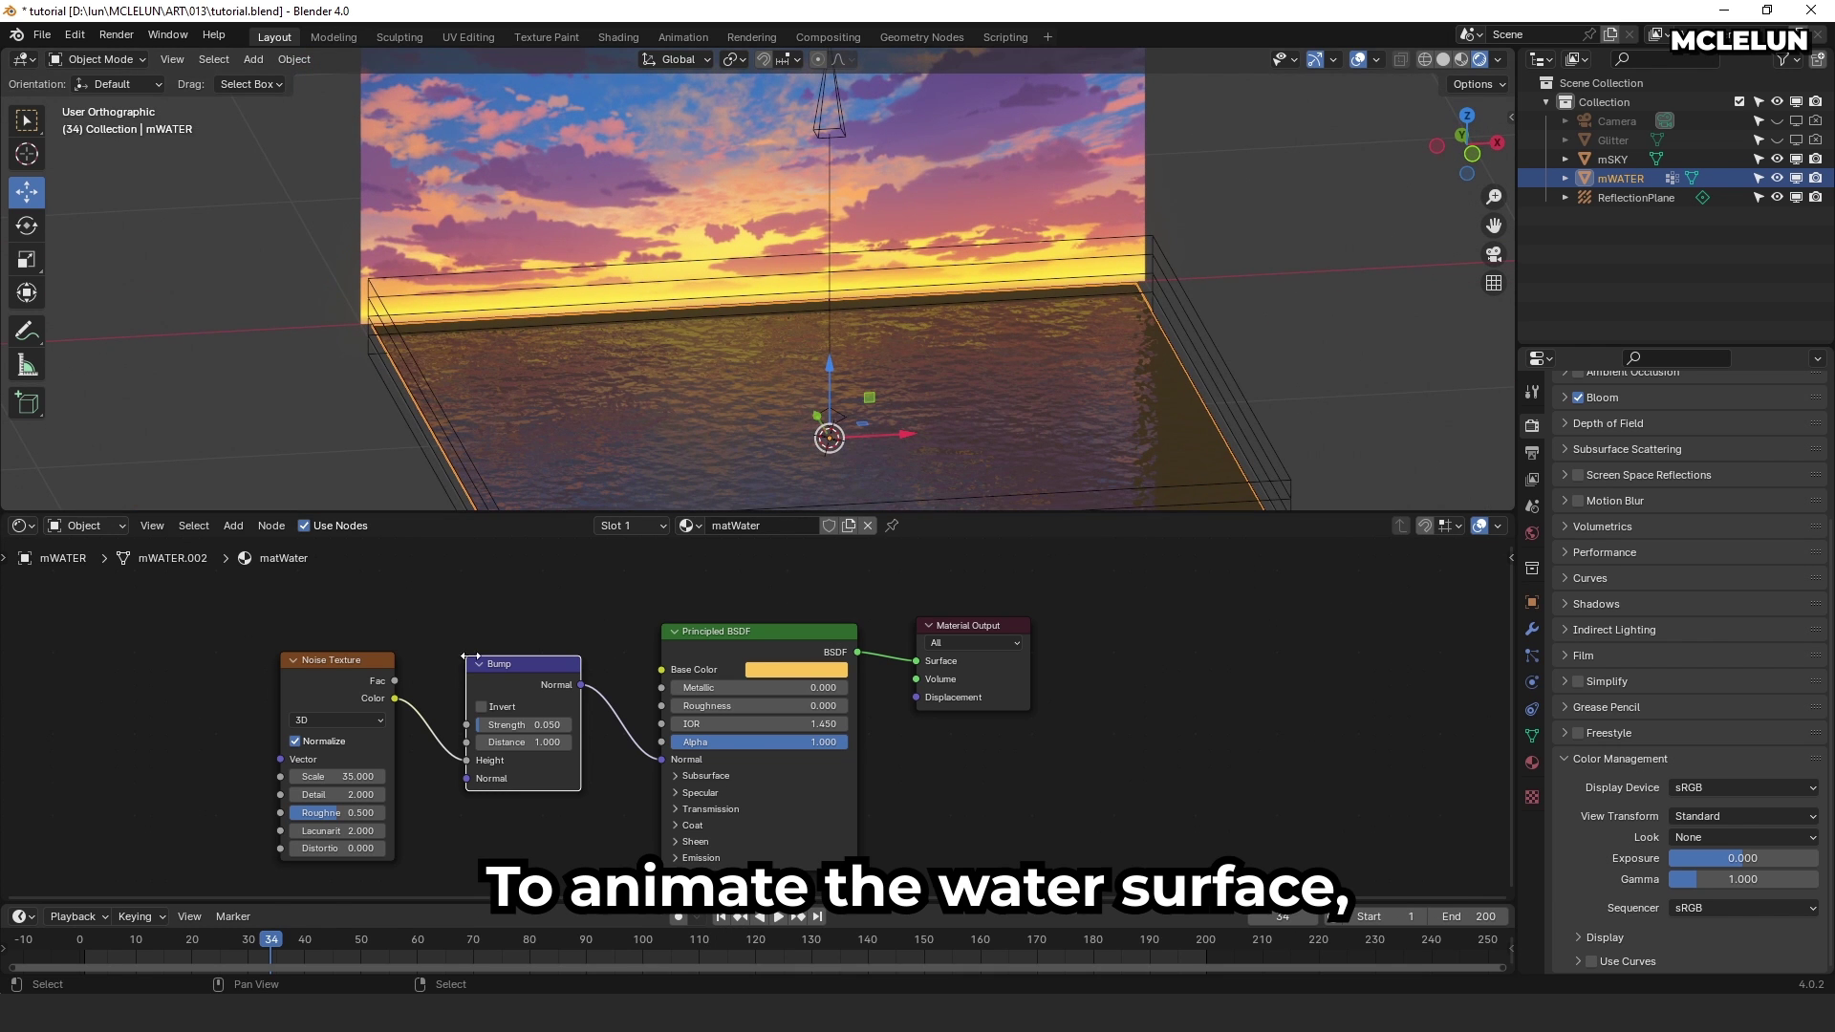
Step: Add Texture Coordinate and Mapping nodes to the Noise Texture using the Node Wrangler add-on
middle_click_drag(493, 636, 789, 620)
left_click(622, 644)
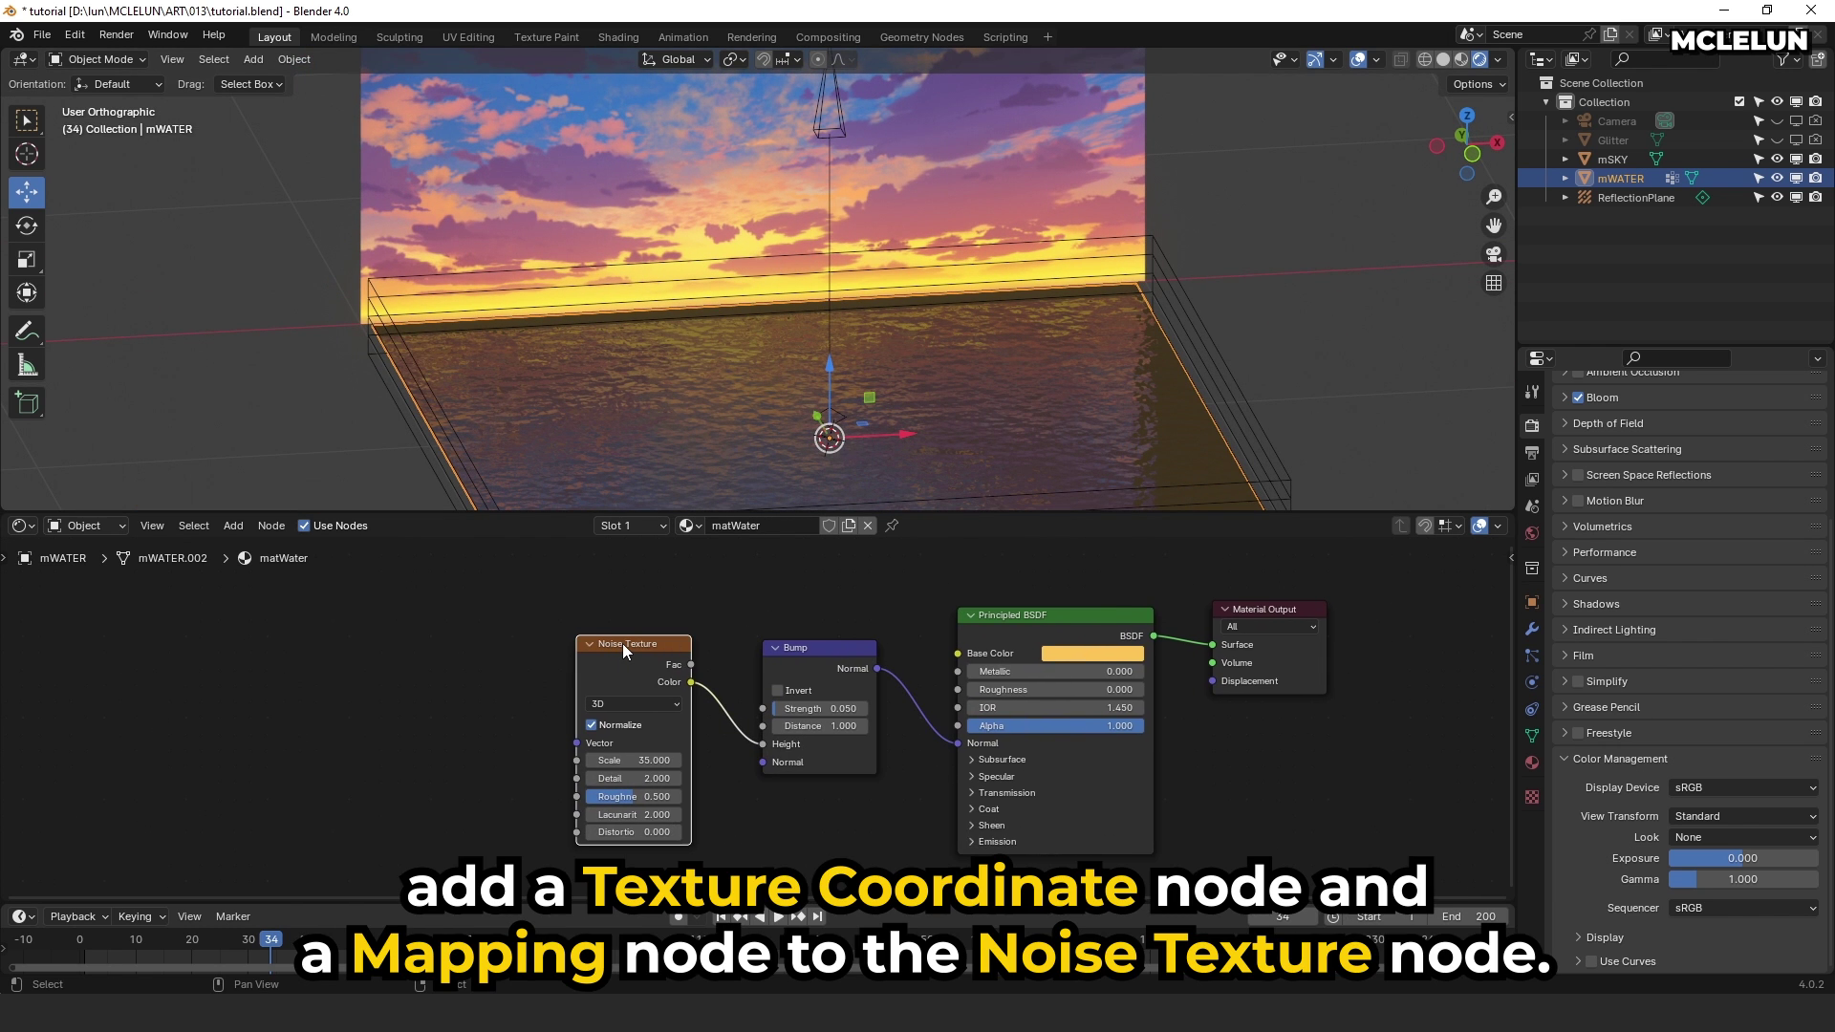
key("ctrl+t")
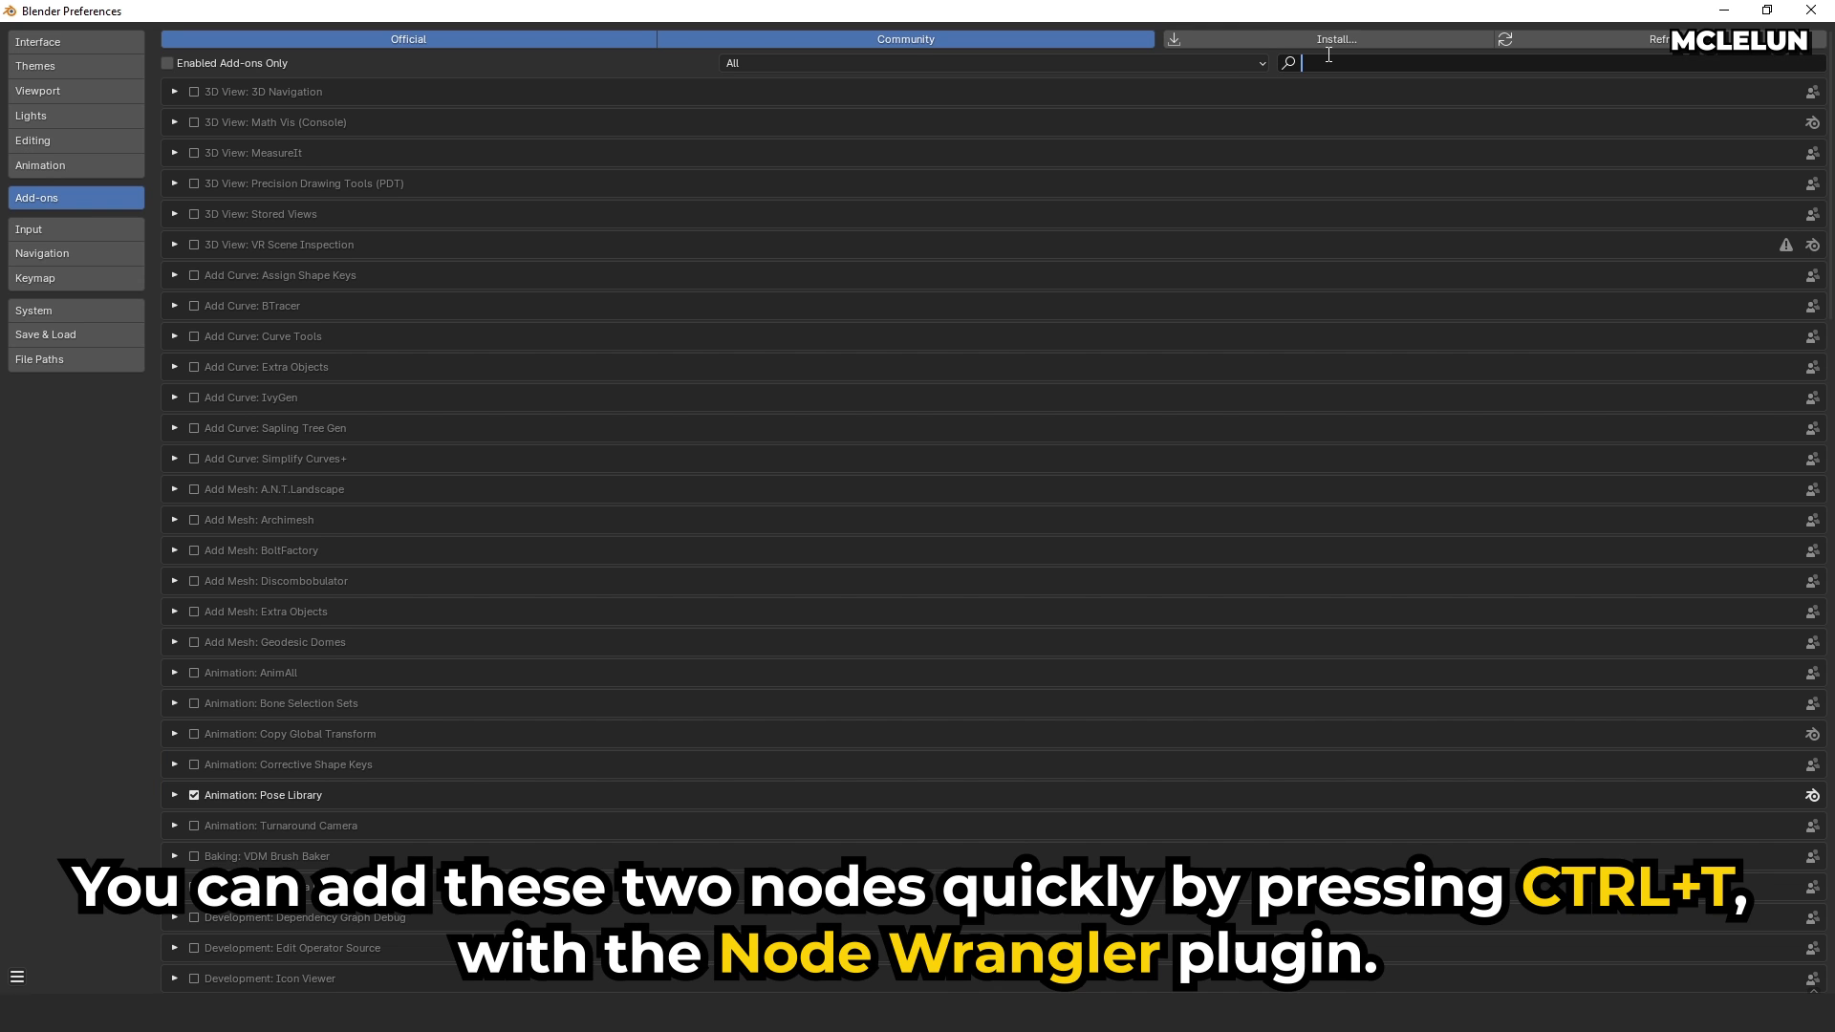
left_click(1328, 57)
type("node wra")
left_click(173, 92)
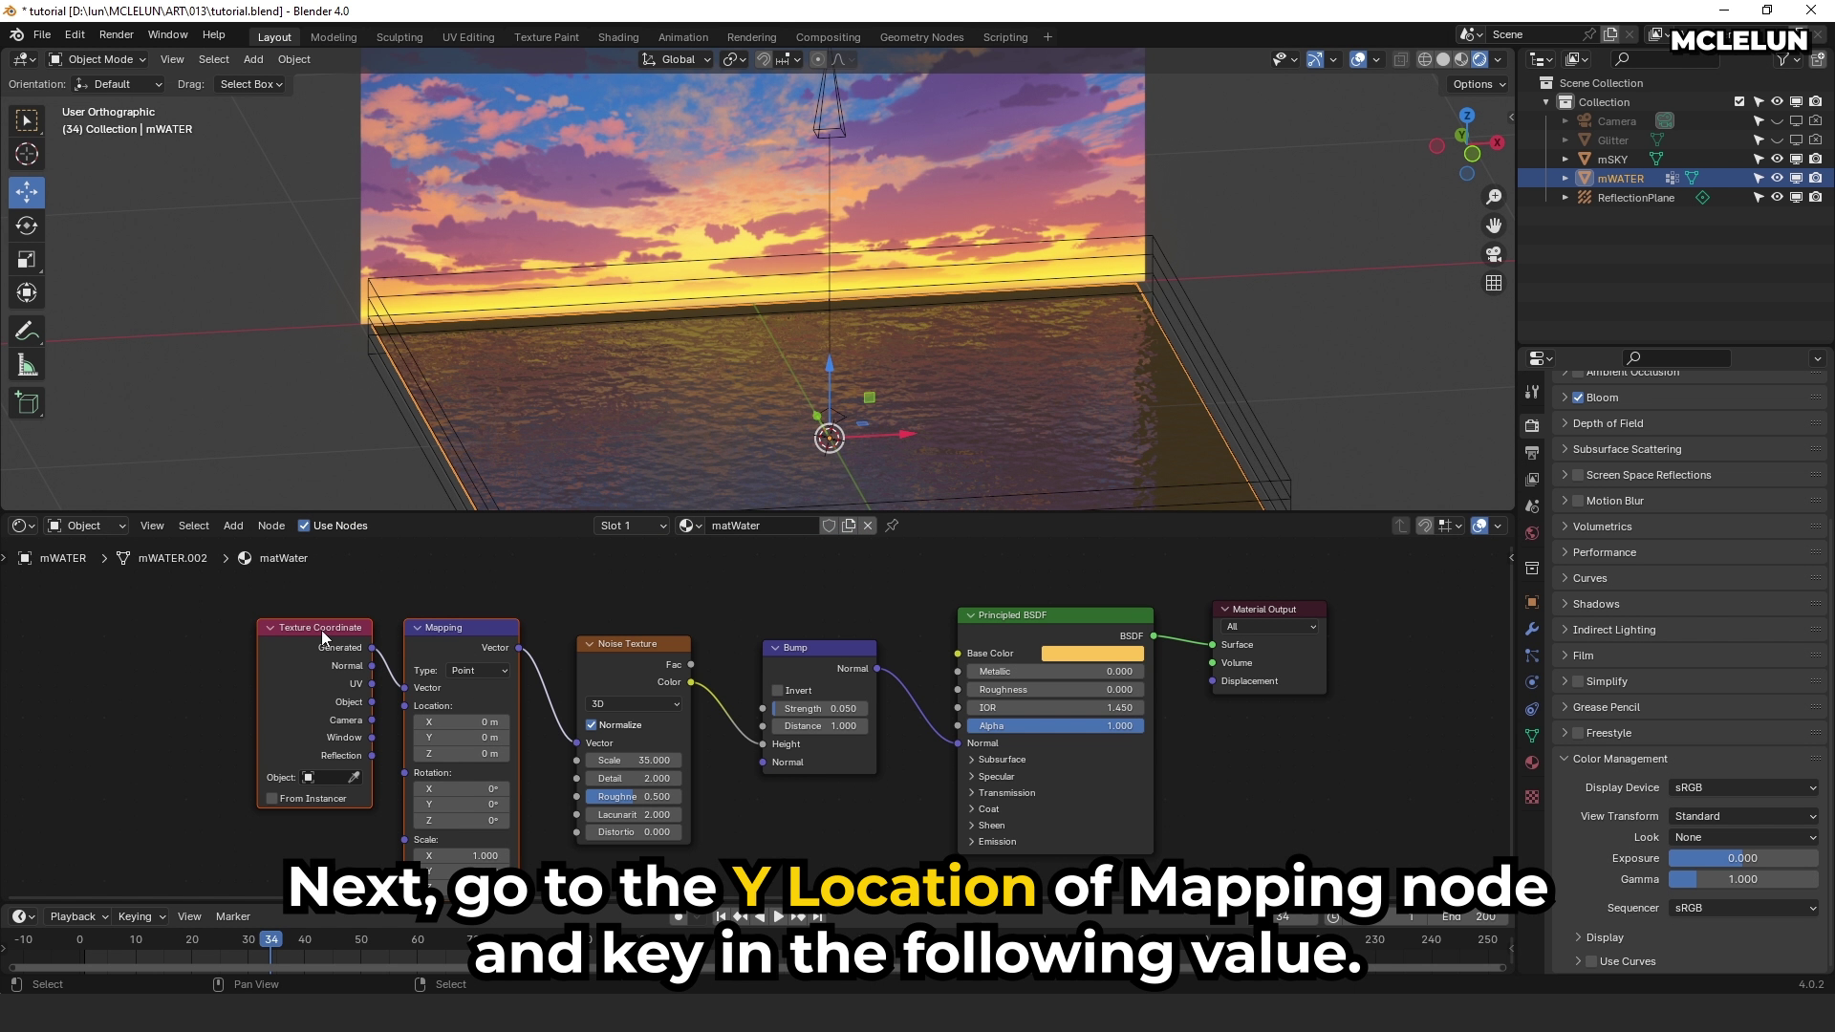
left_click_drag(325, 632, 305, 636)
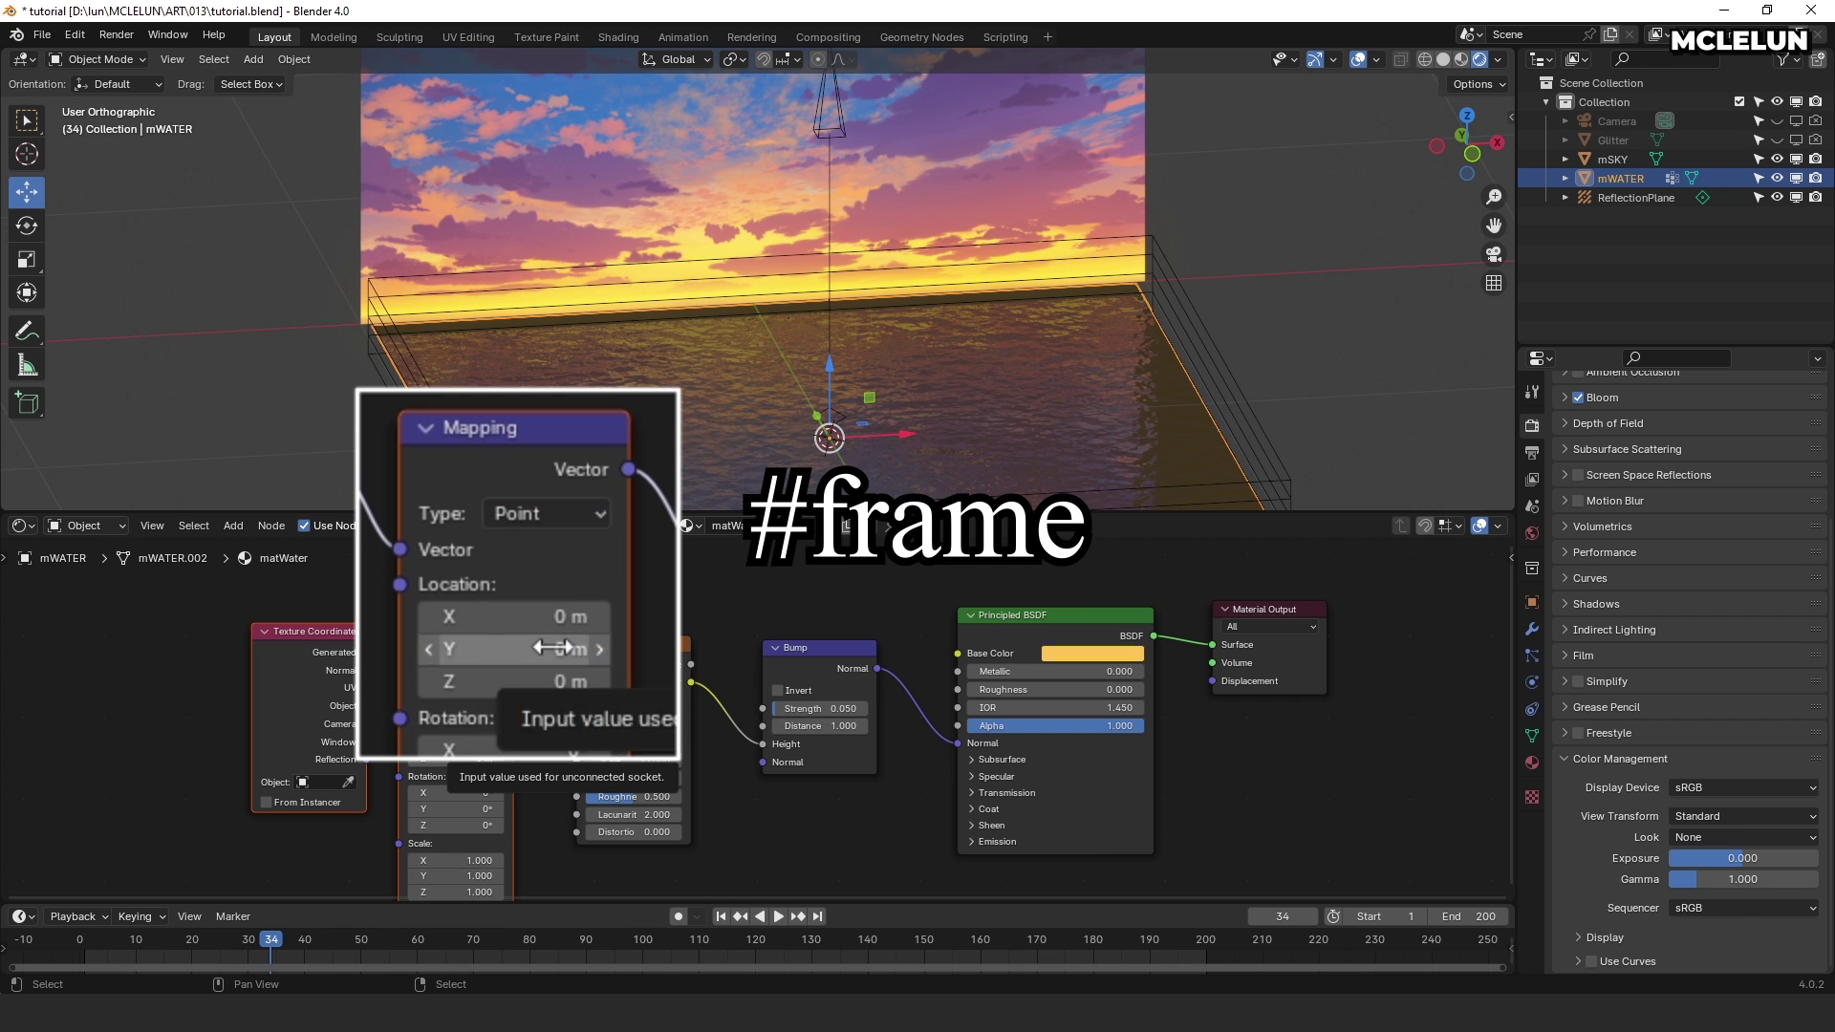
Step: Drive the Mapping Y Location with #frame/200 and play back to check the slow drift
left_click(472, 742)
type("#")
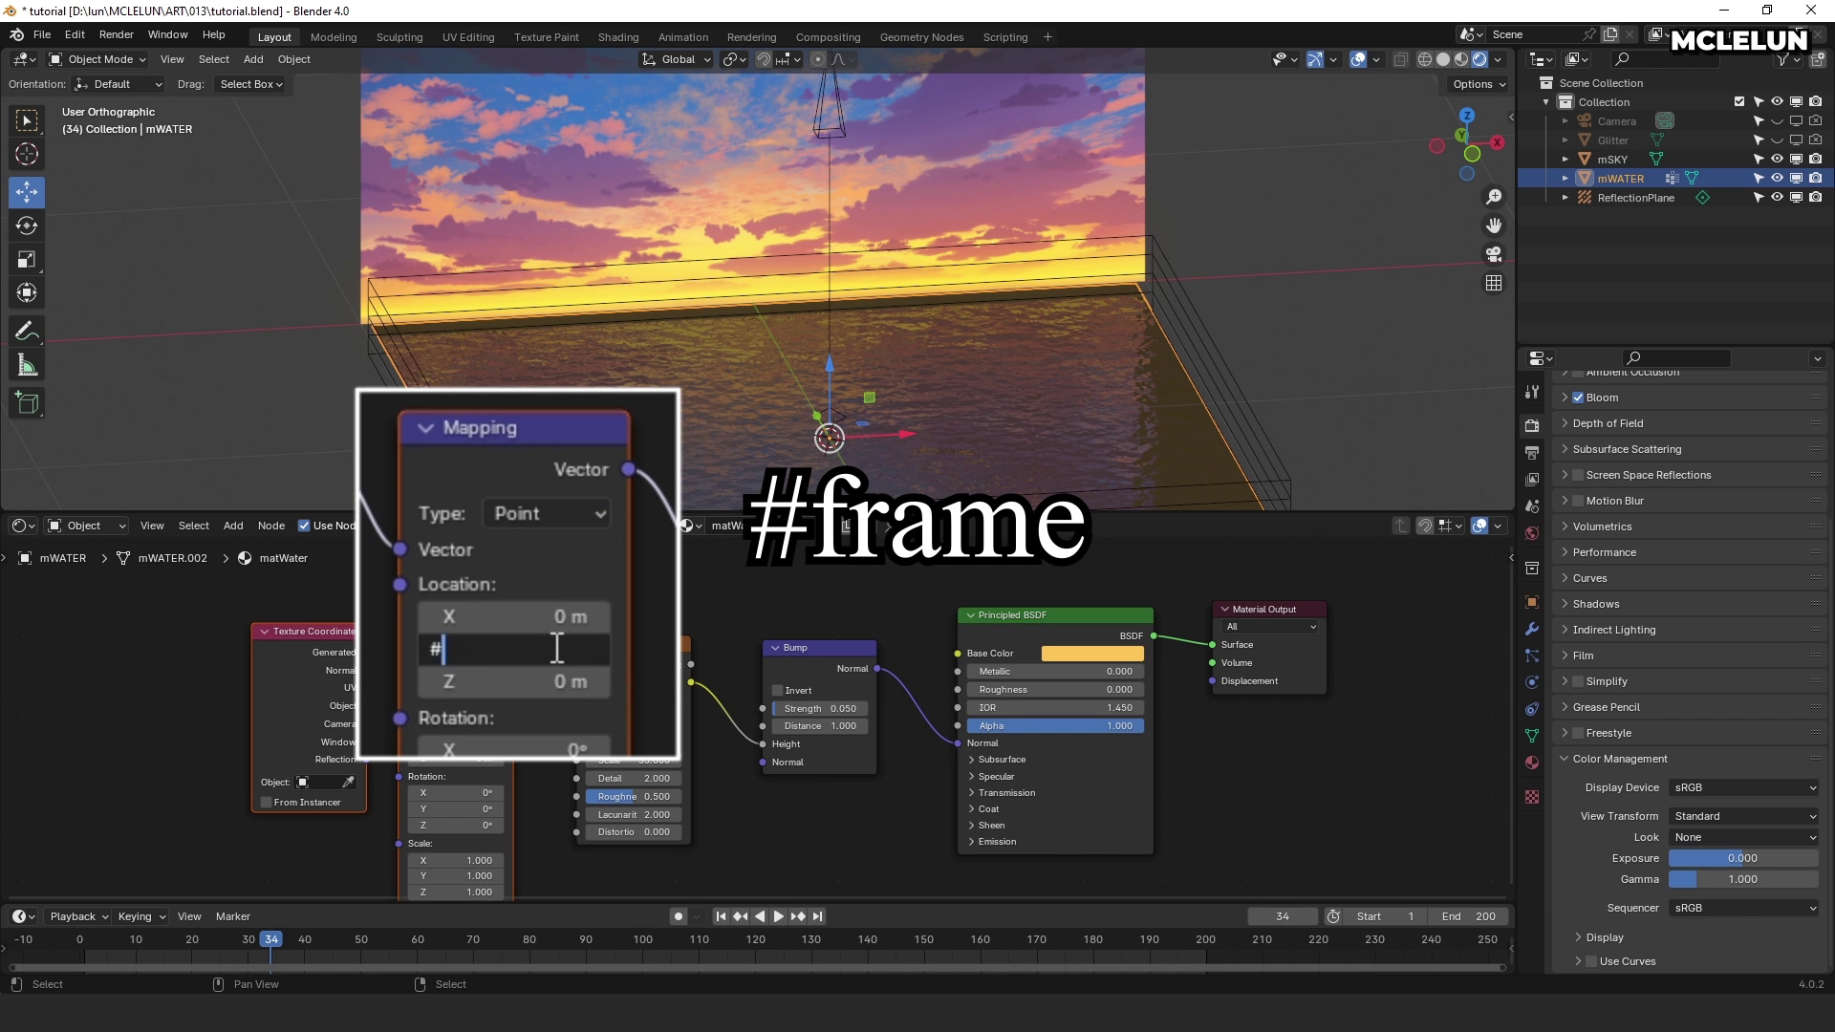
type("frame")
key("Return")
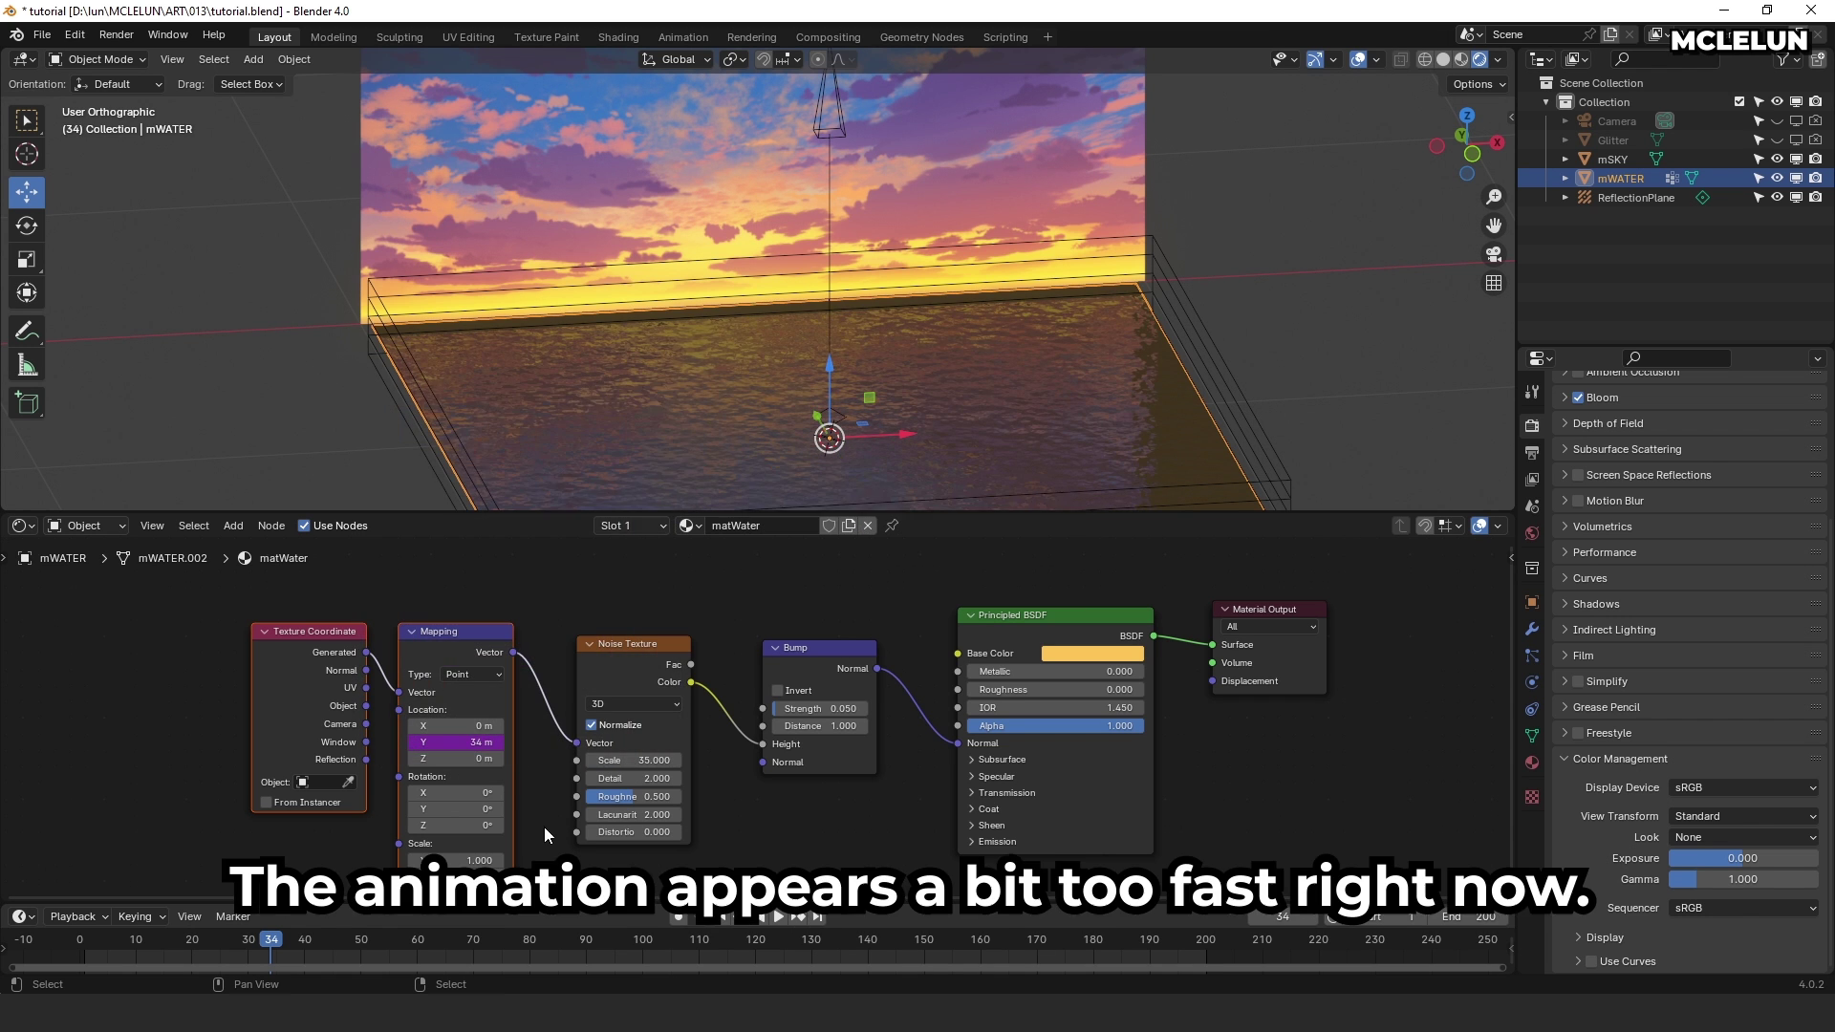
key("space")
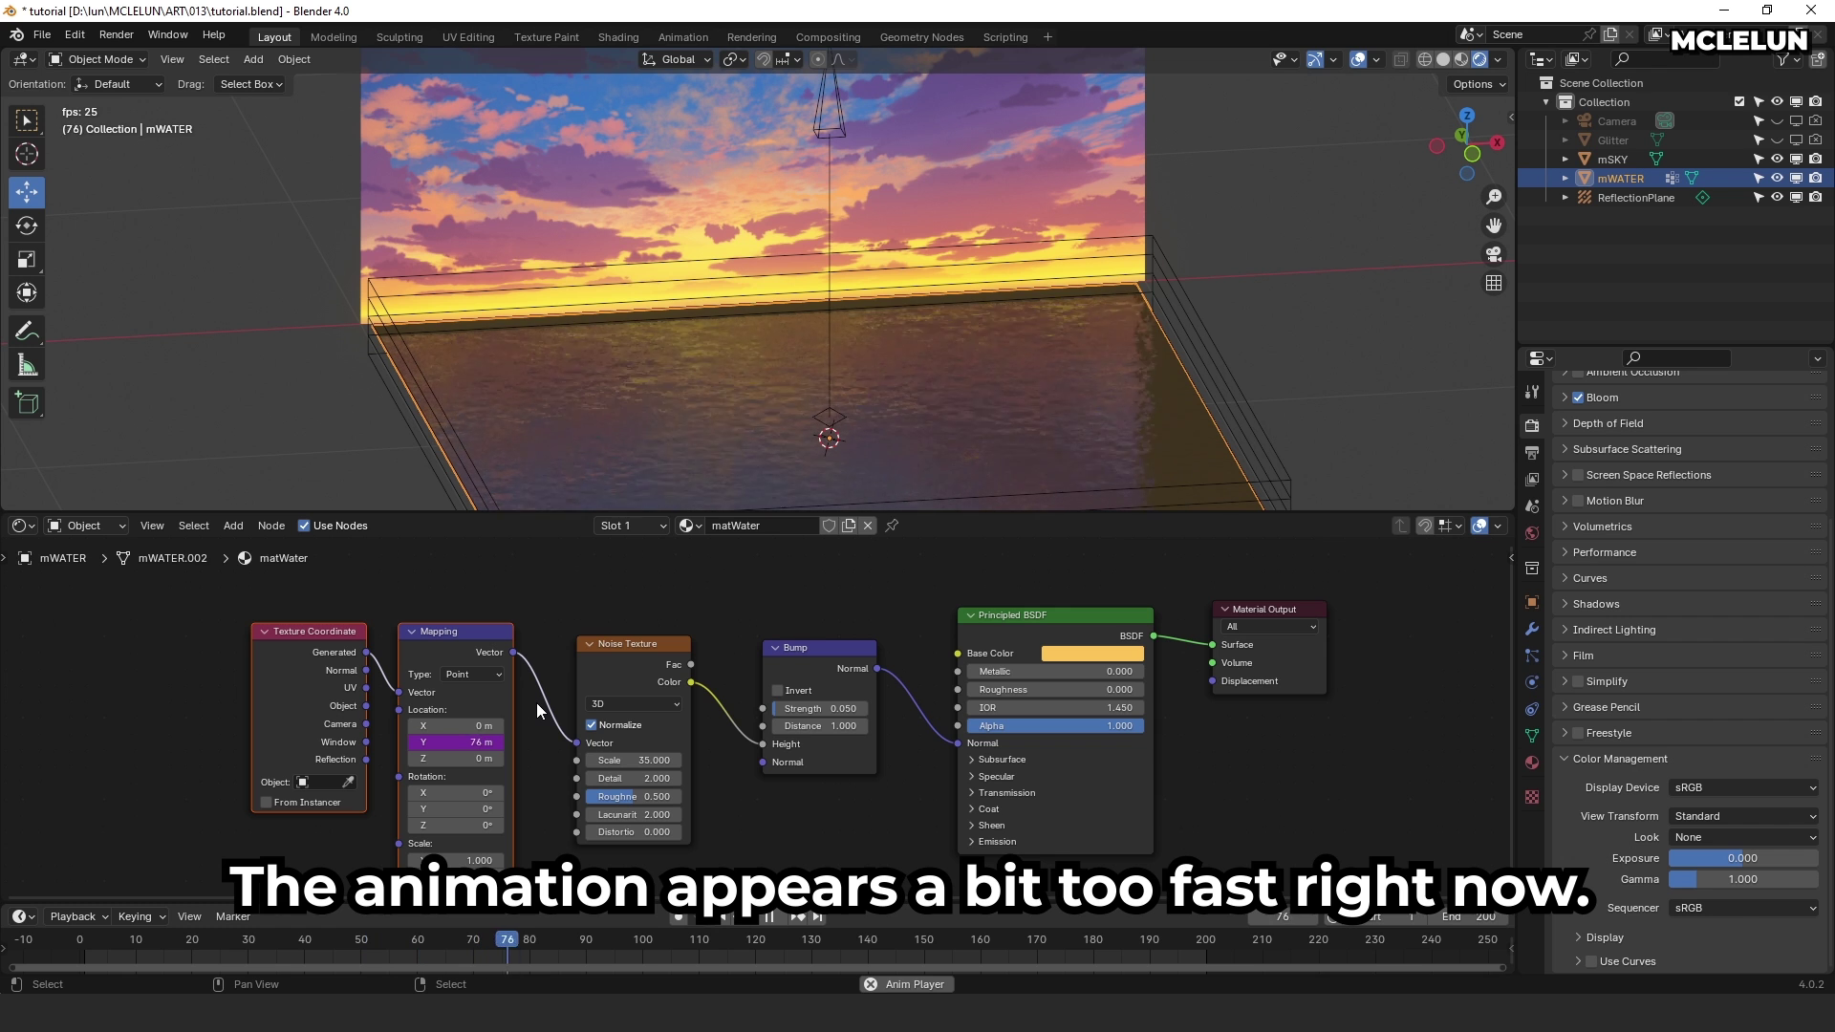
key("space")
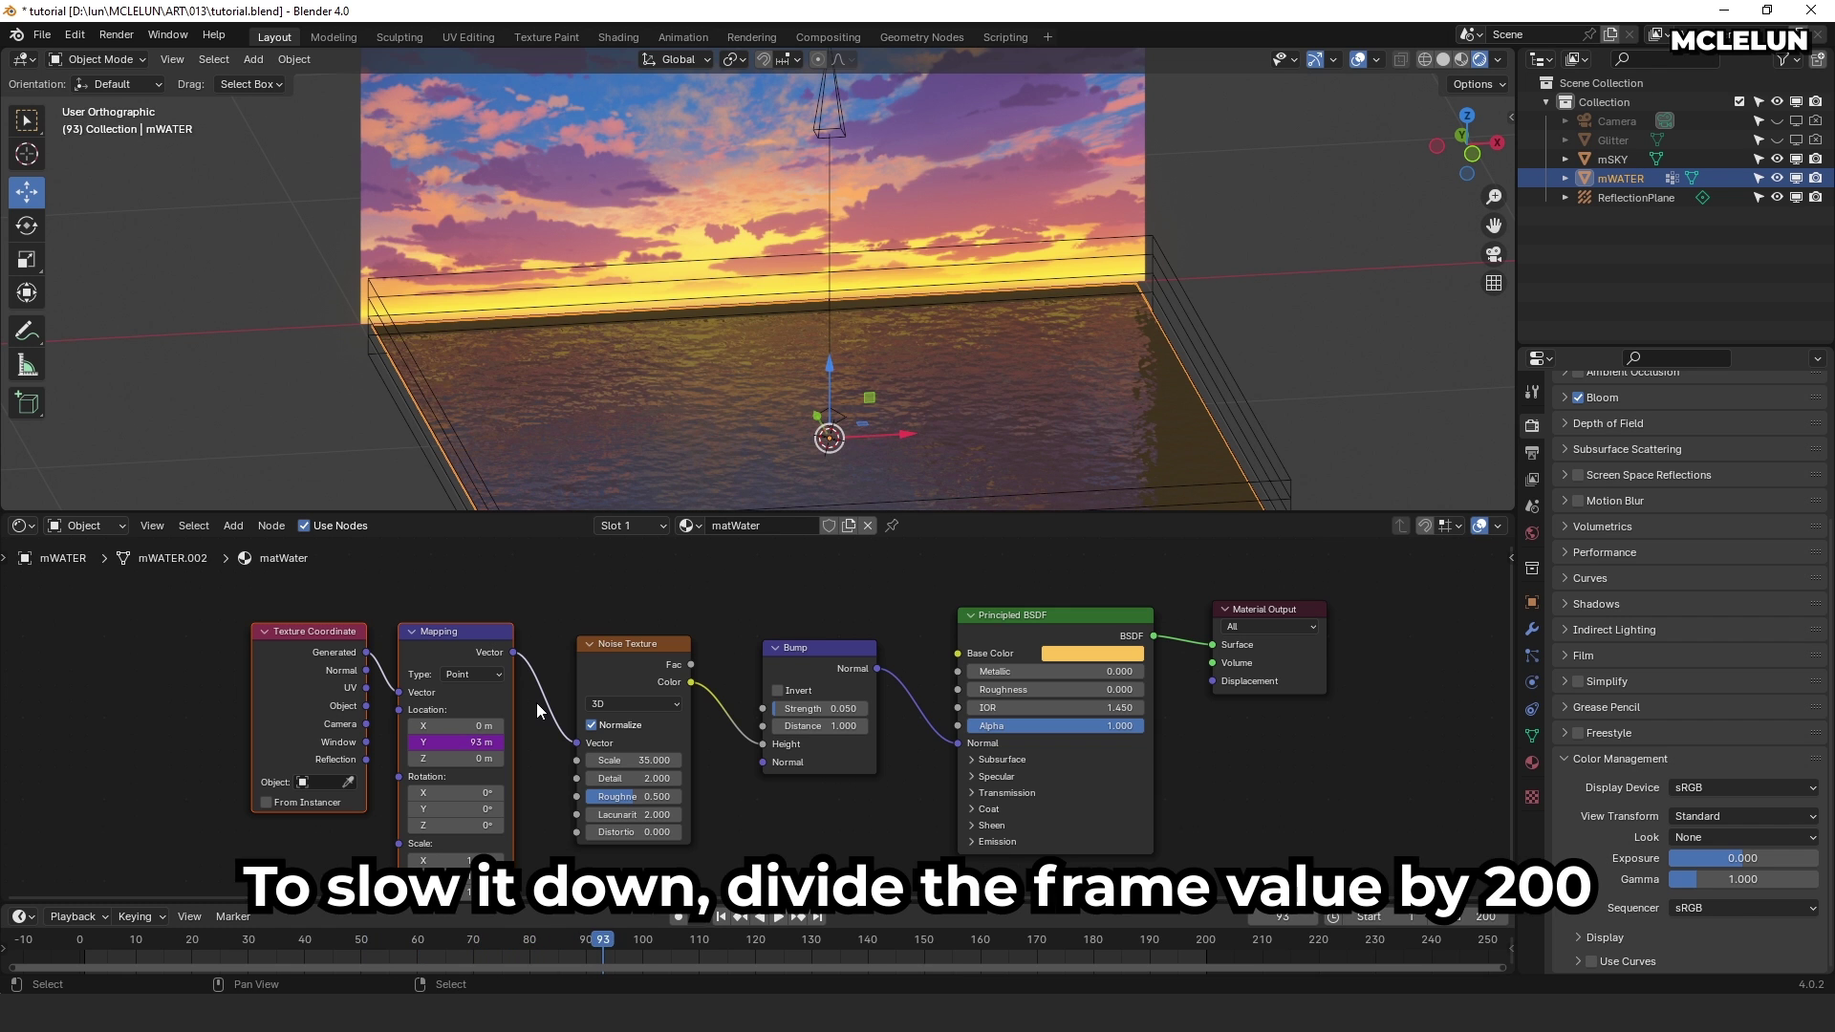
left_click(482, 741)
key("End")
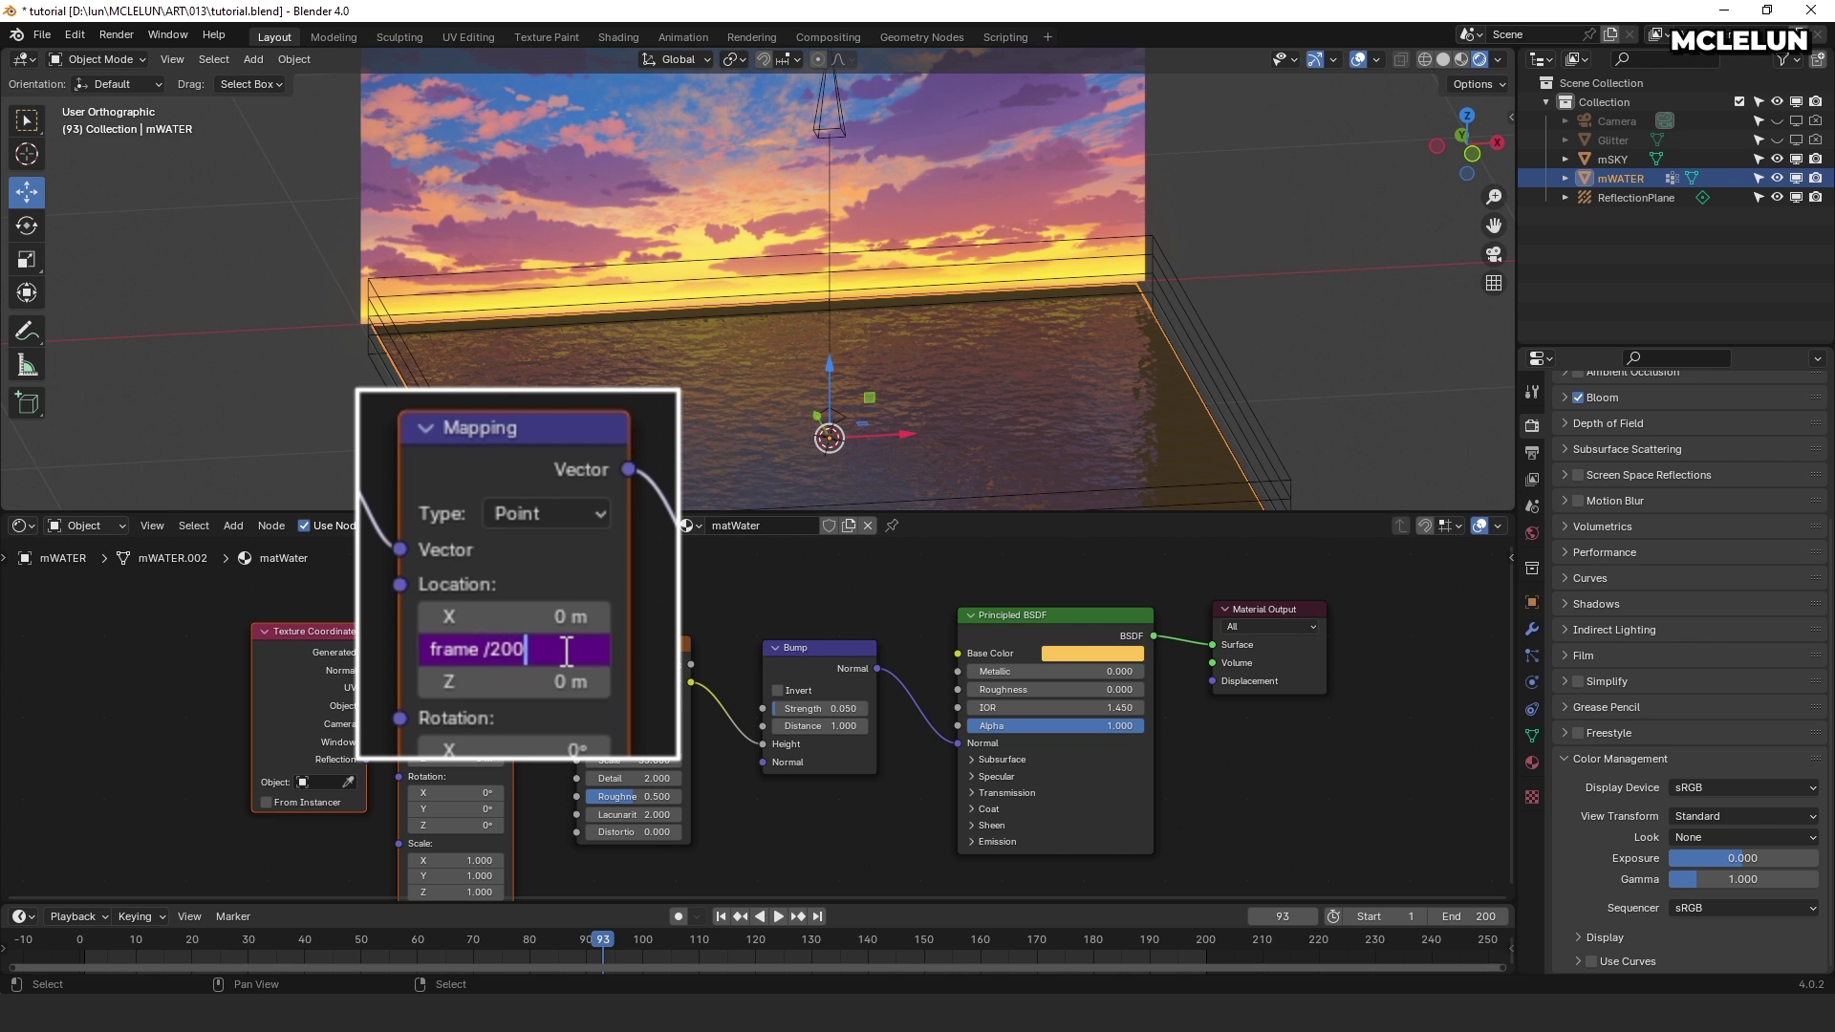
key("Return")
key("space")
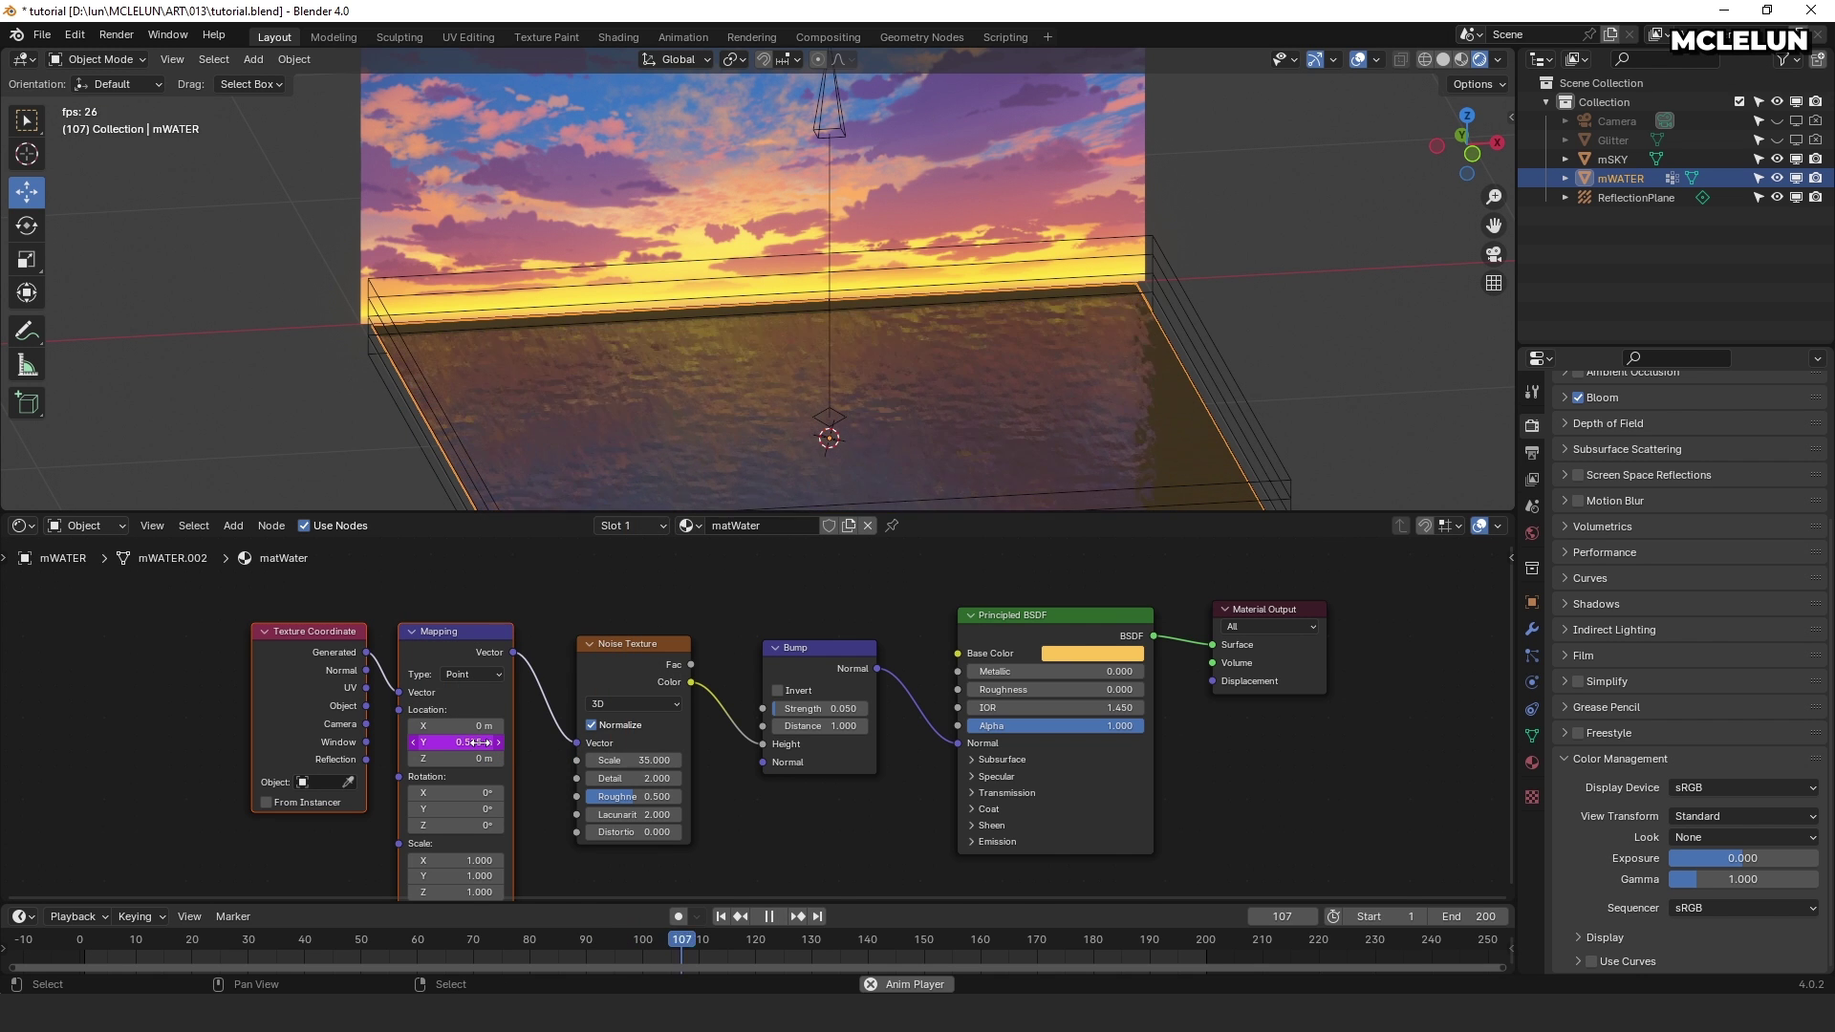
Step: Switch the Noise Texture to 4D, drive its W value with #frame / 200, and preview playback
key("space")
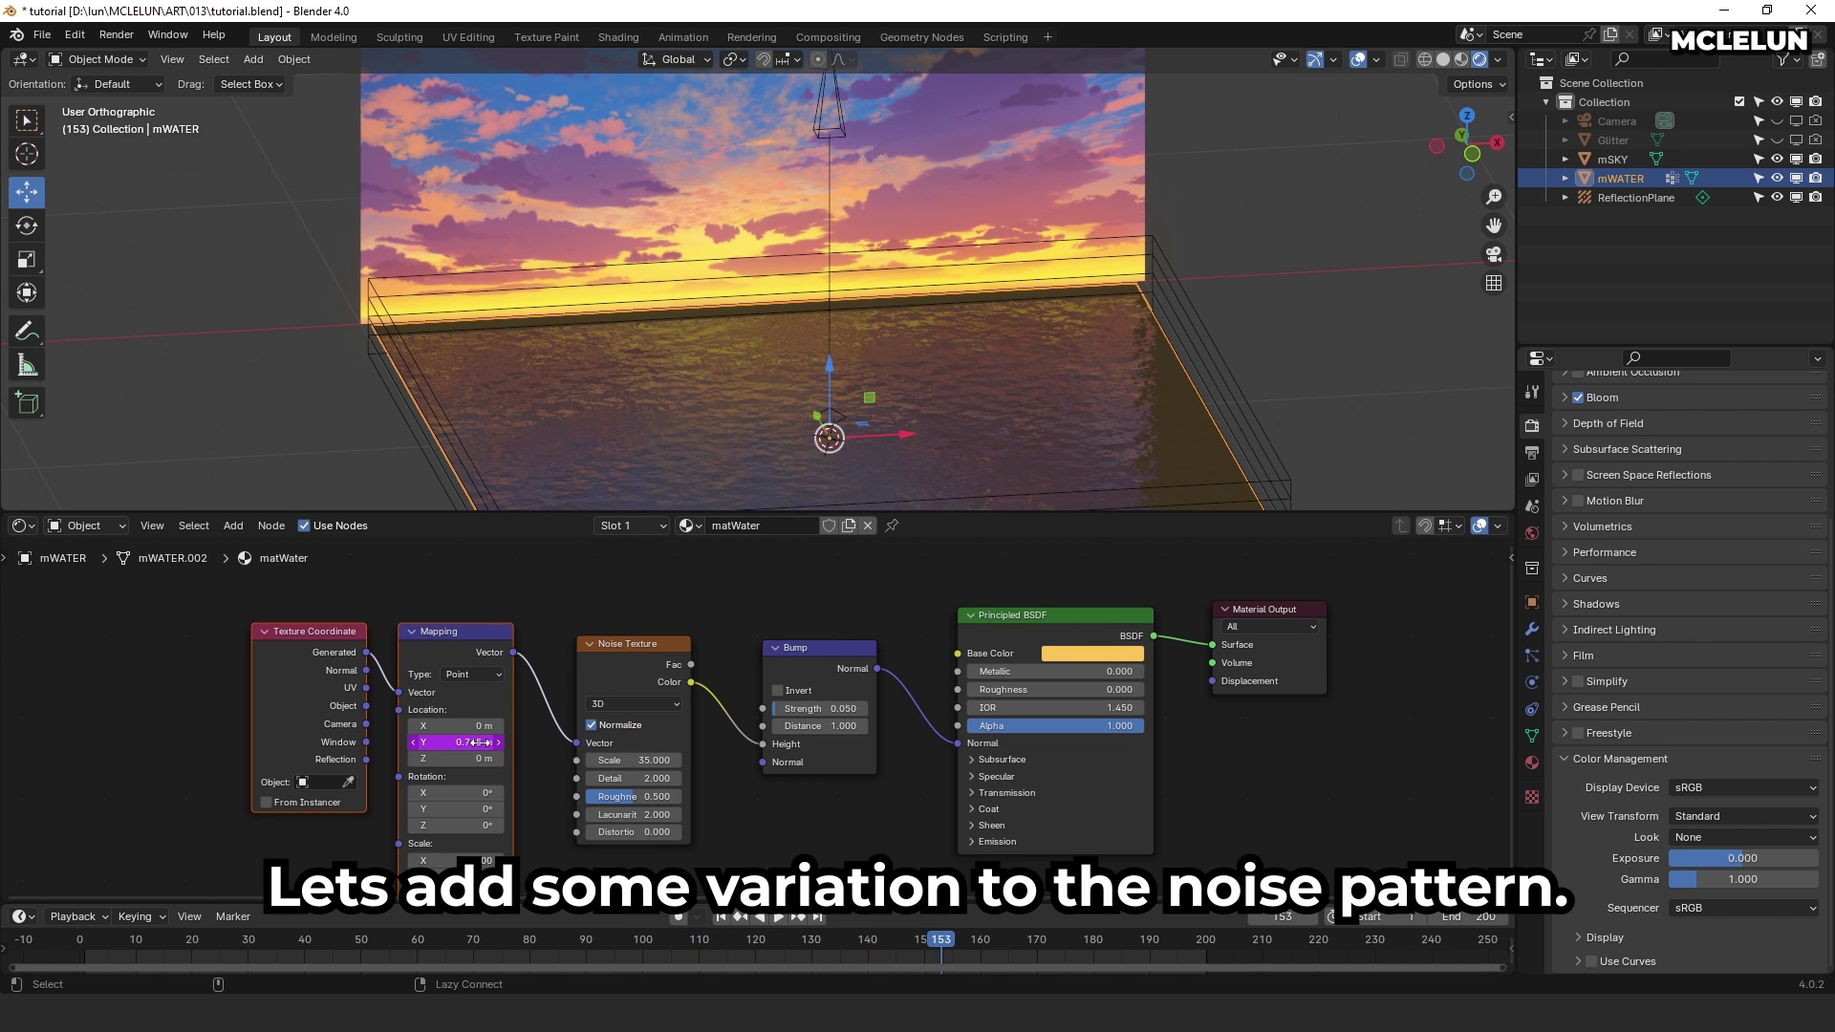
left_click(644, 704)
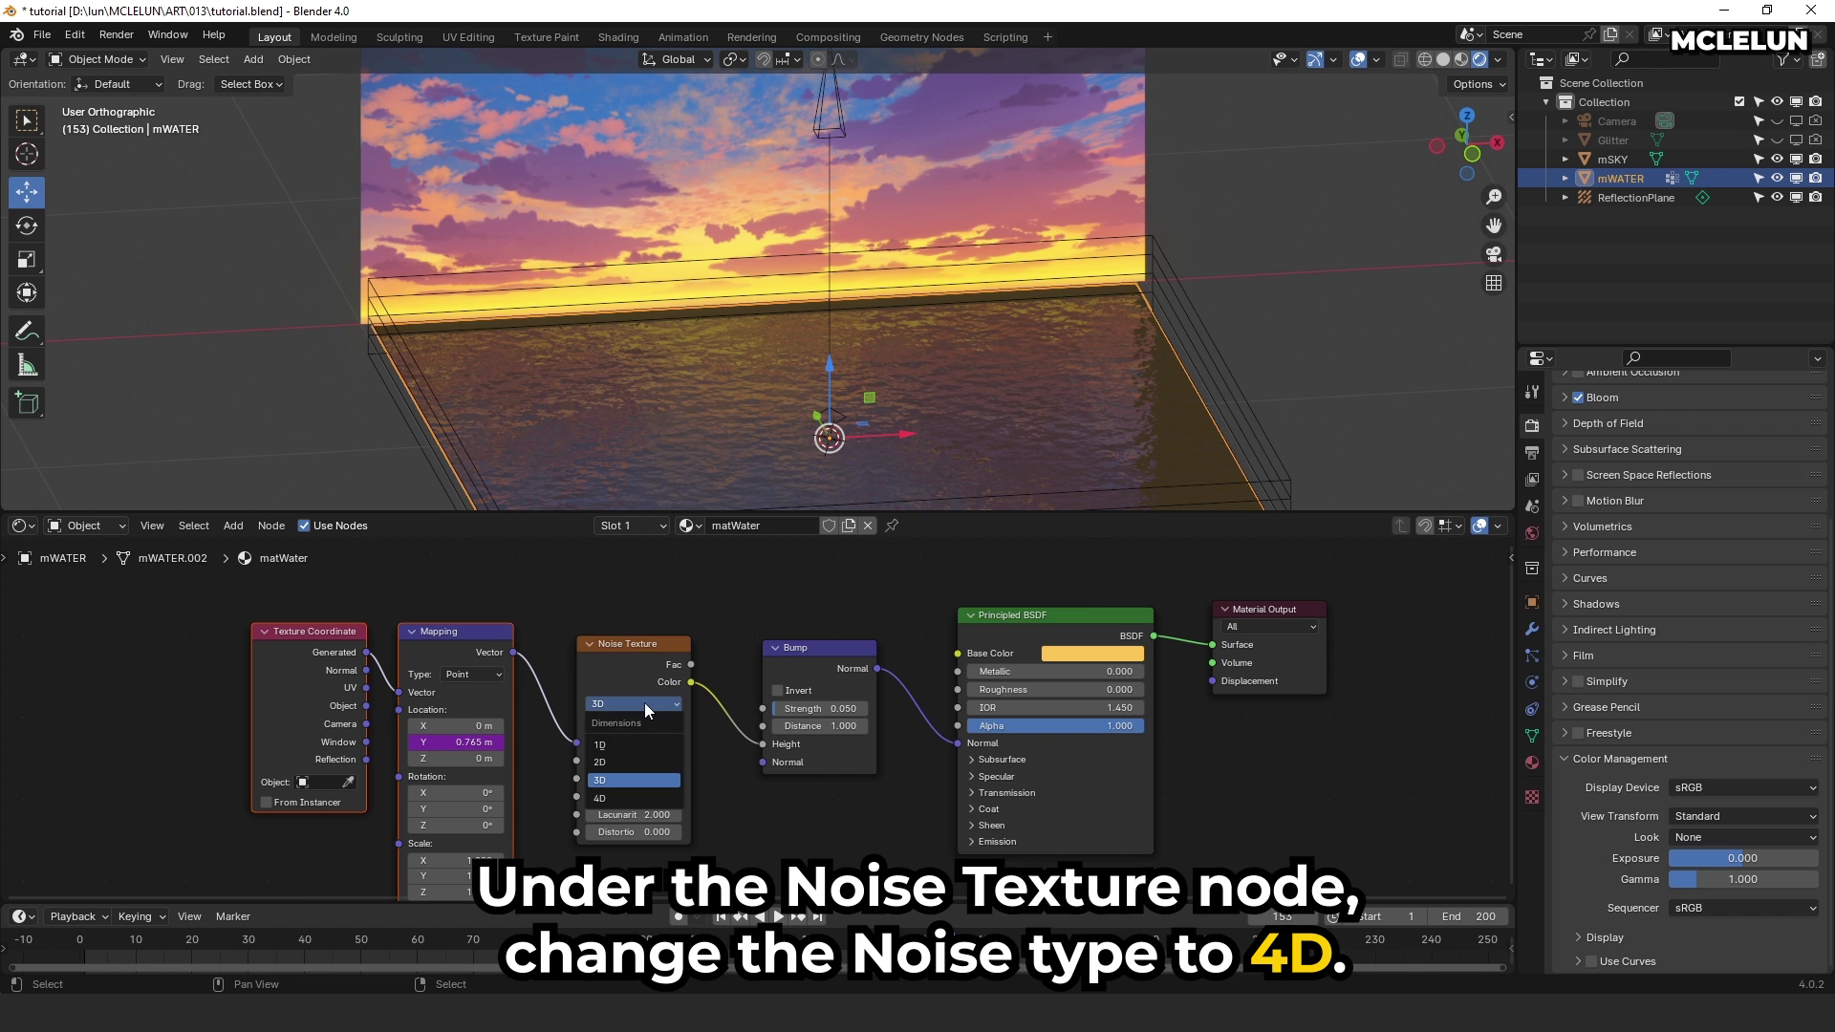
left_click(623, 798)
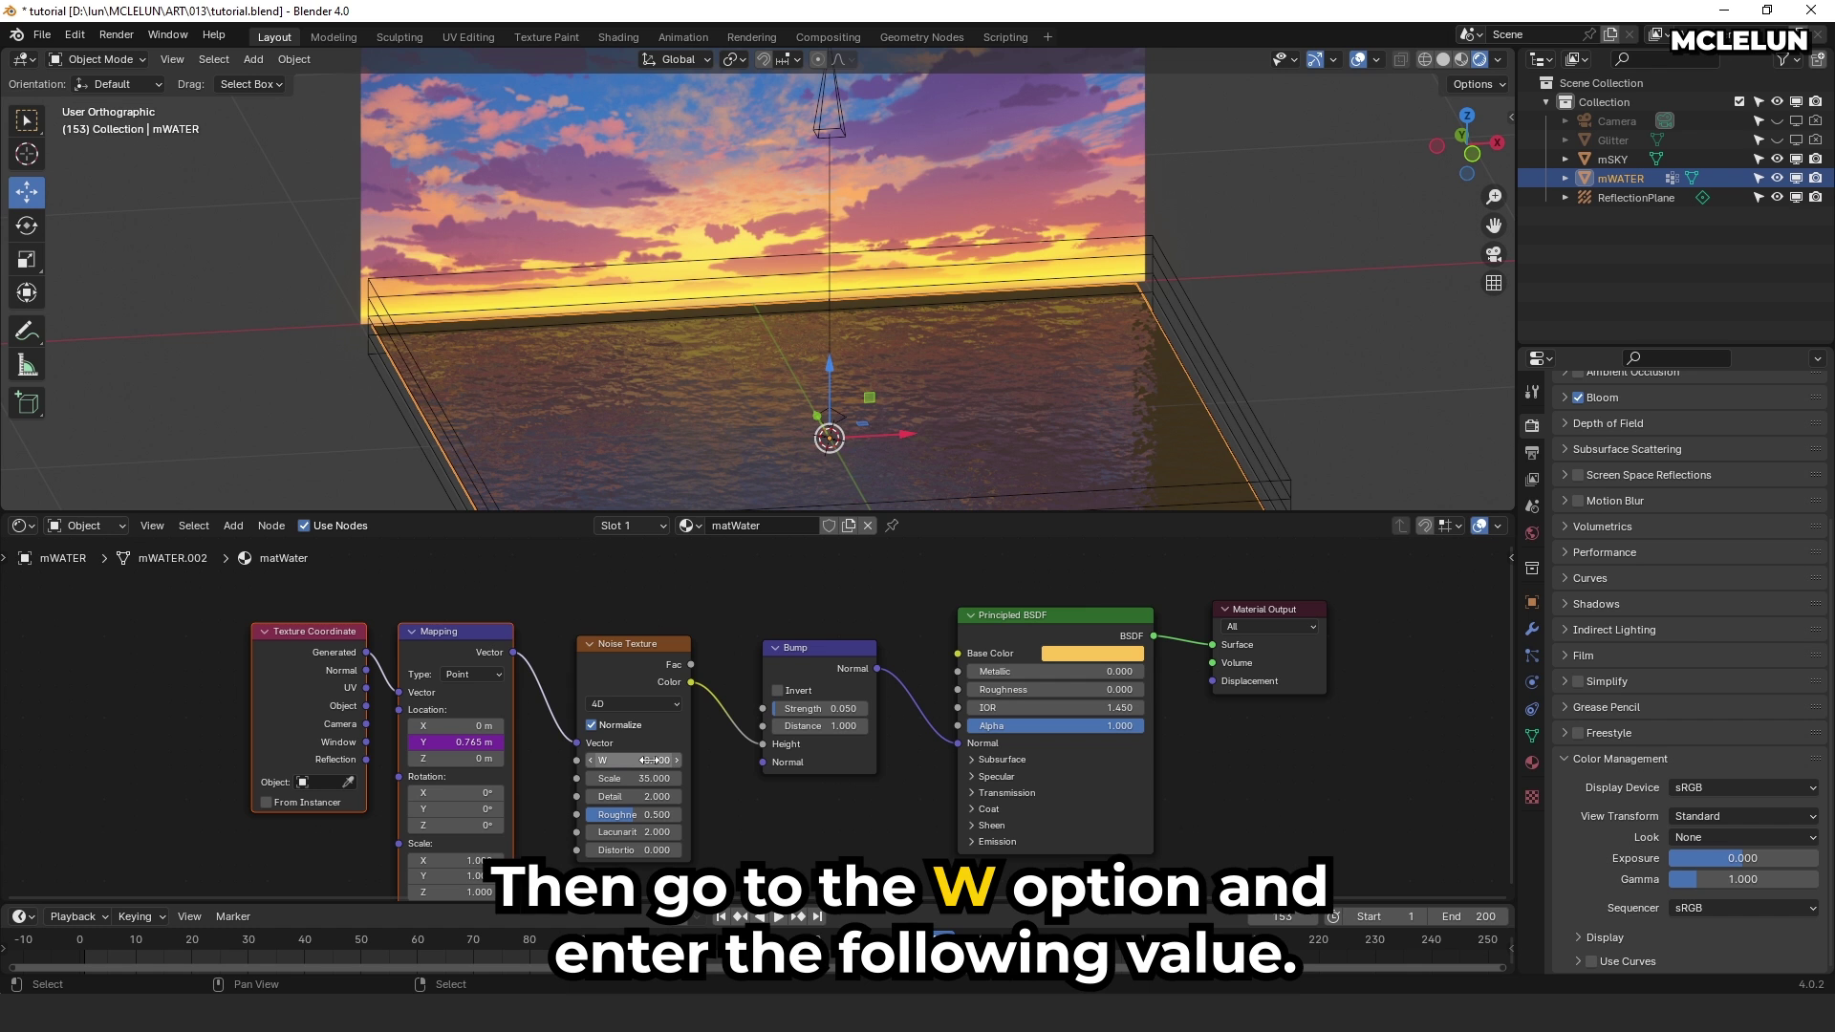
left_click(650, 760)
type("#frame / 200")
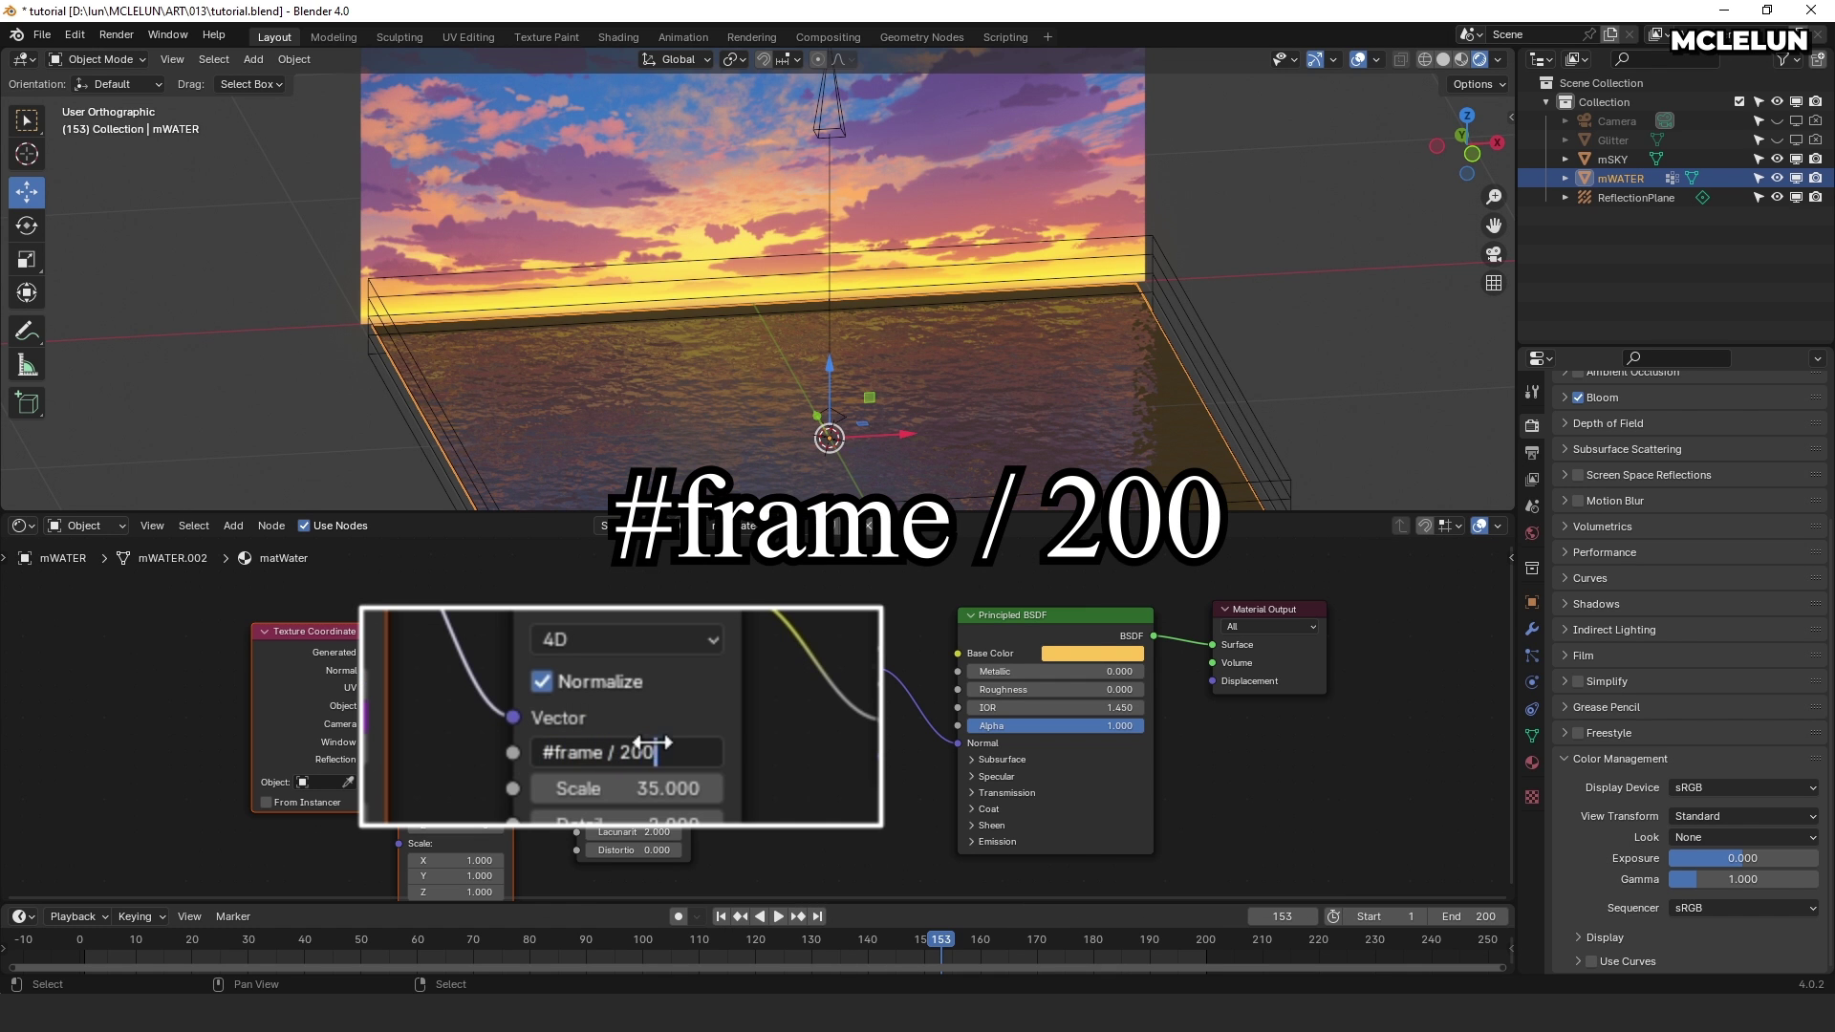
key("Return")
key("space")
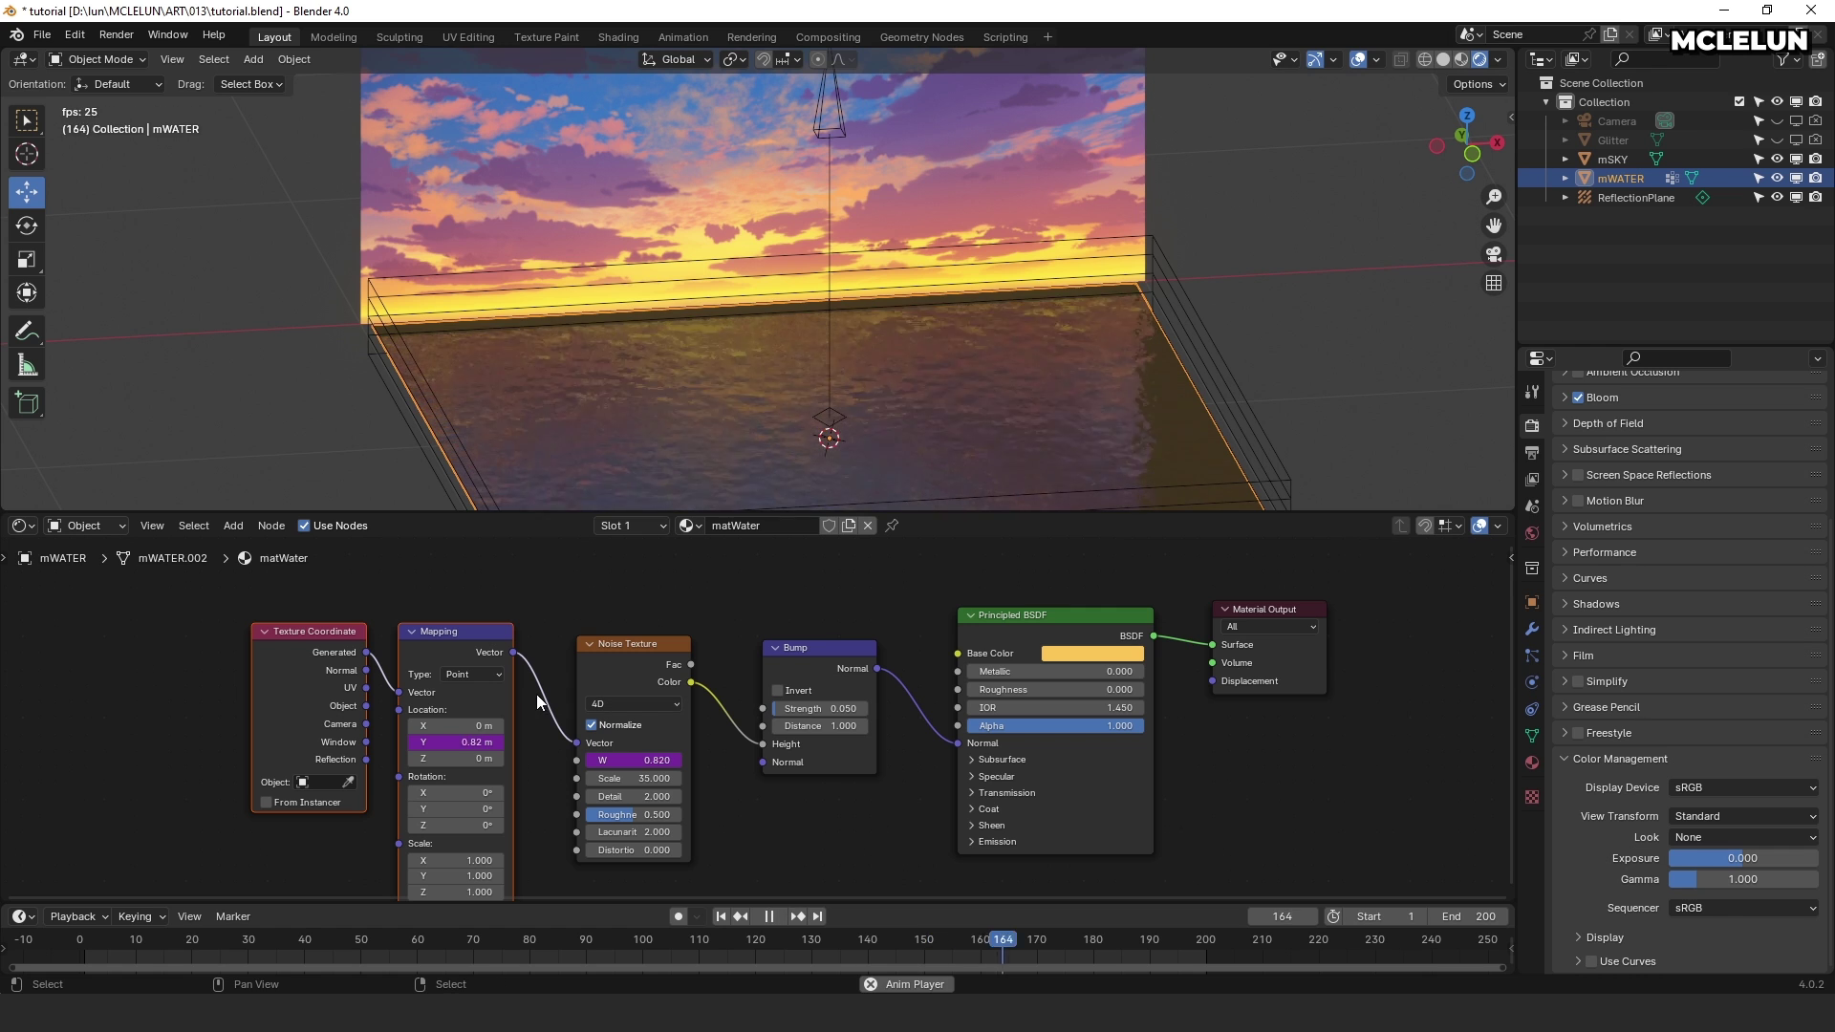
scroll(832, 422, "up", 4)
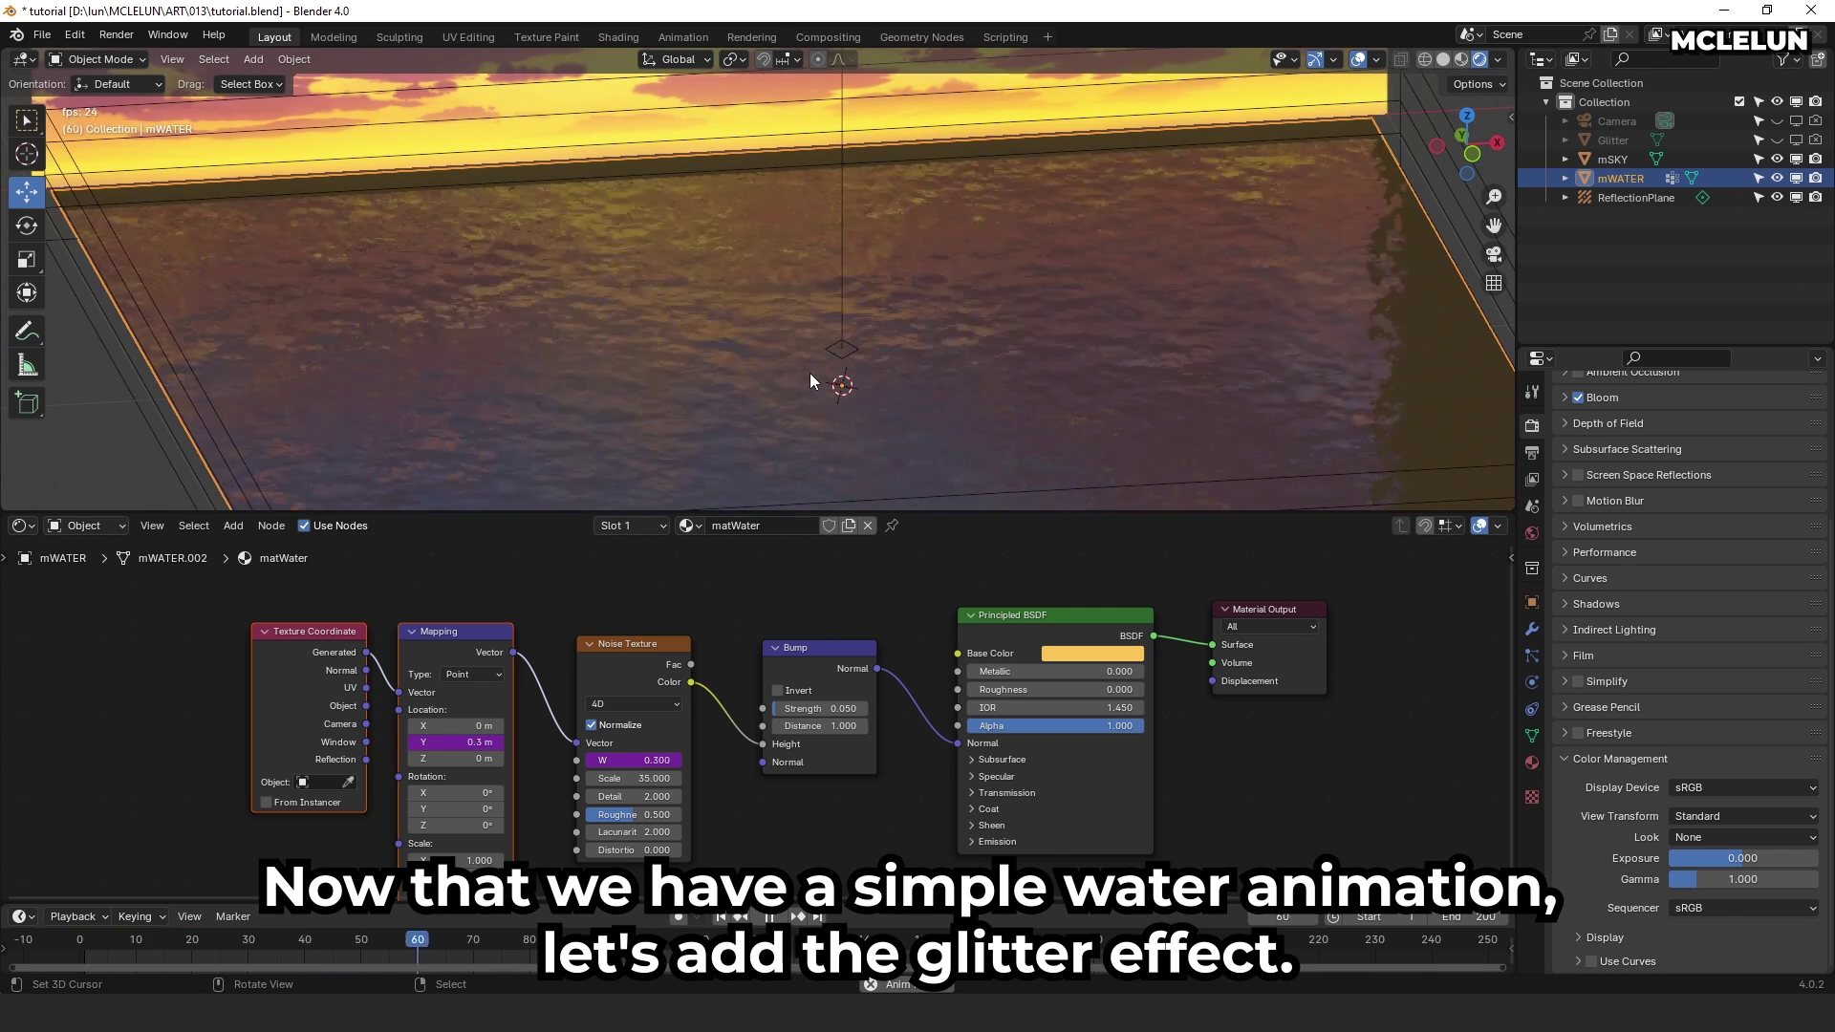
Step: Add a particle system to the water plane with Velocity Normal 0 and Gravity weight 0
key("KP_Decimal")
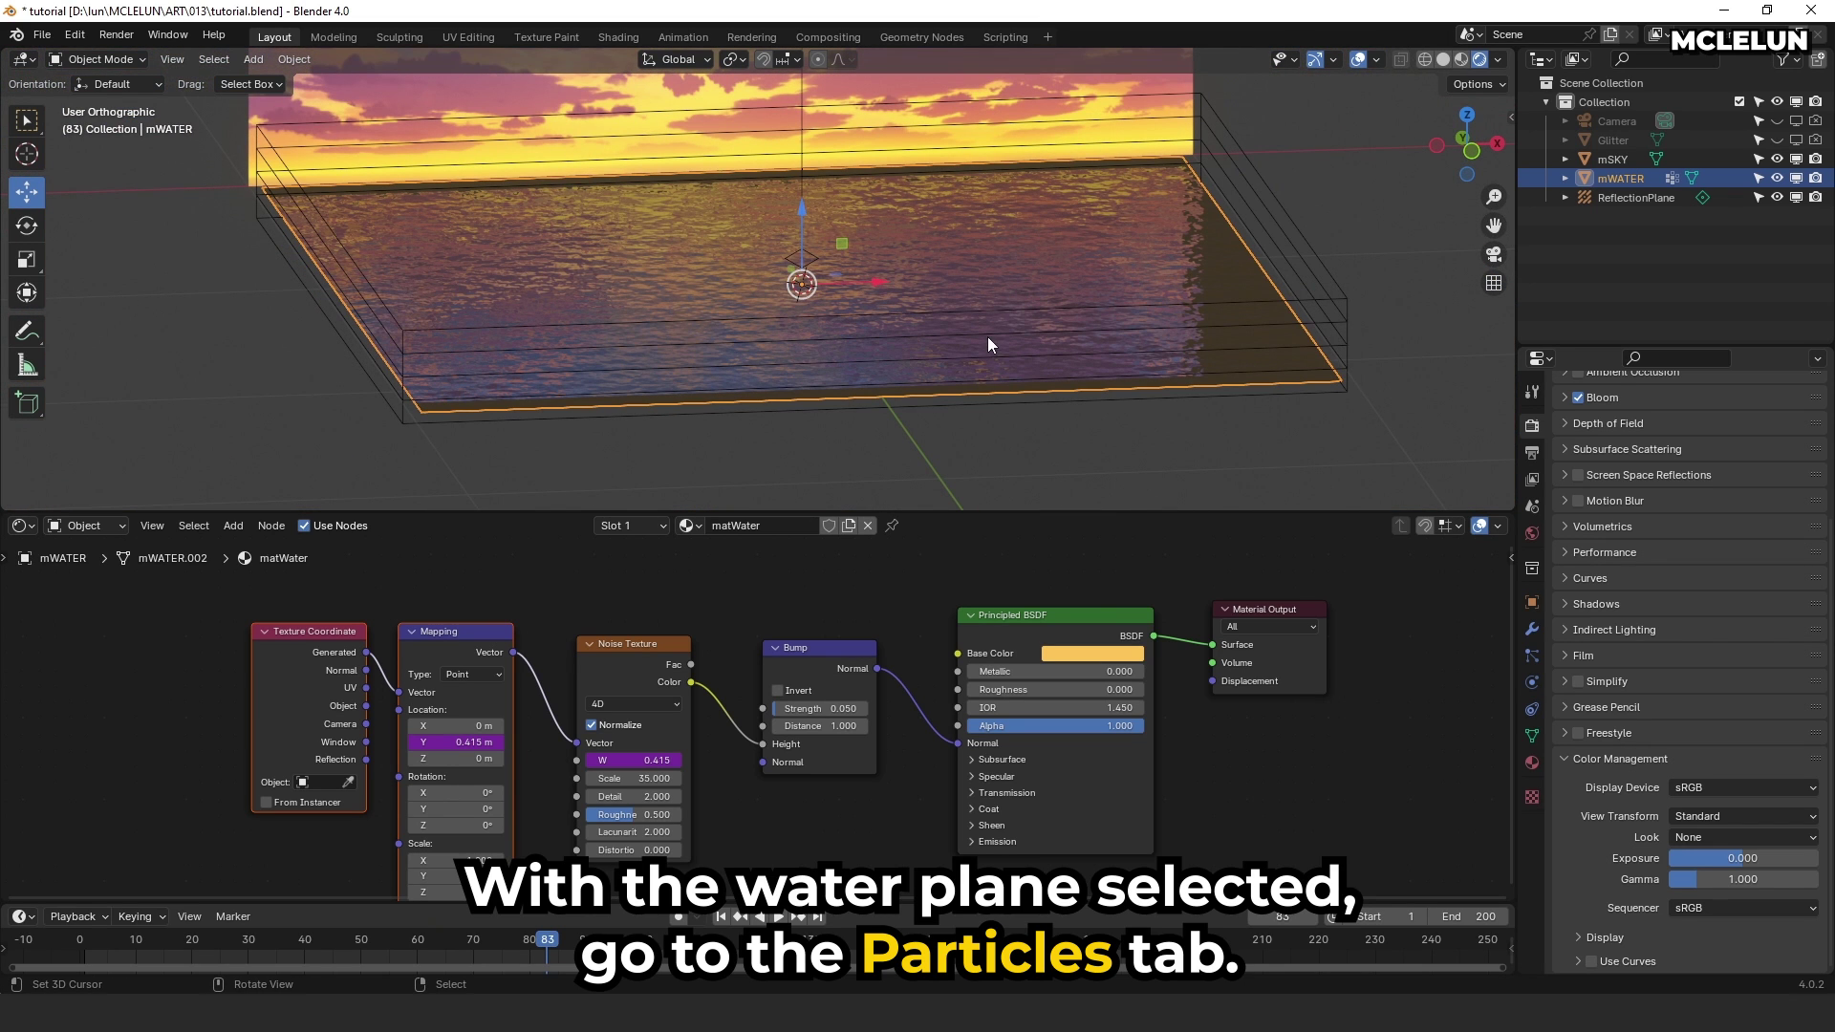
left_click(1532, 658)
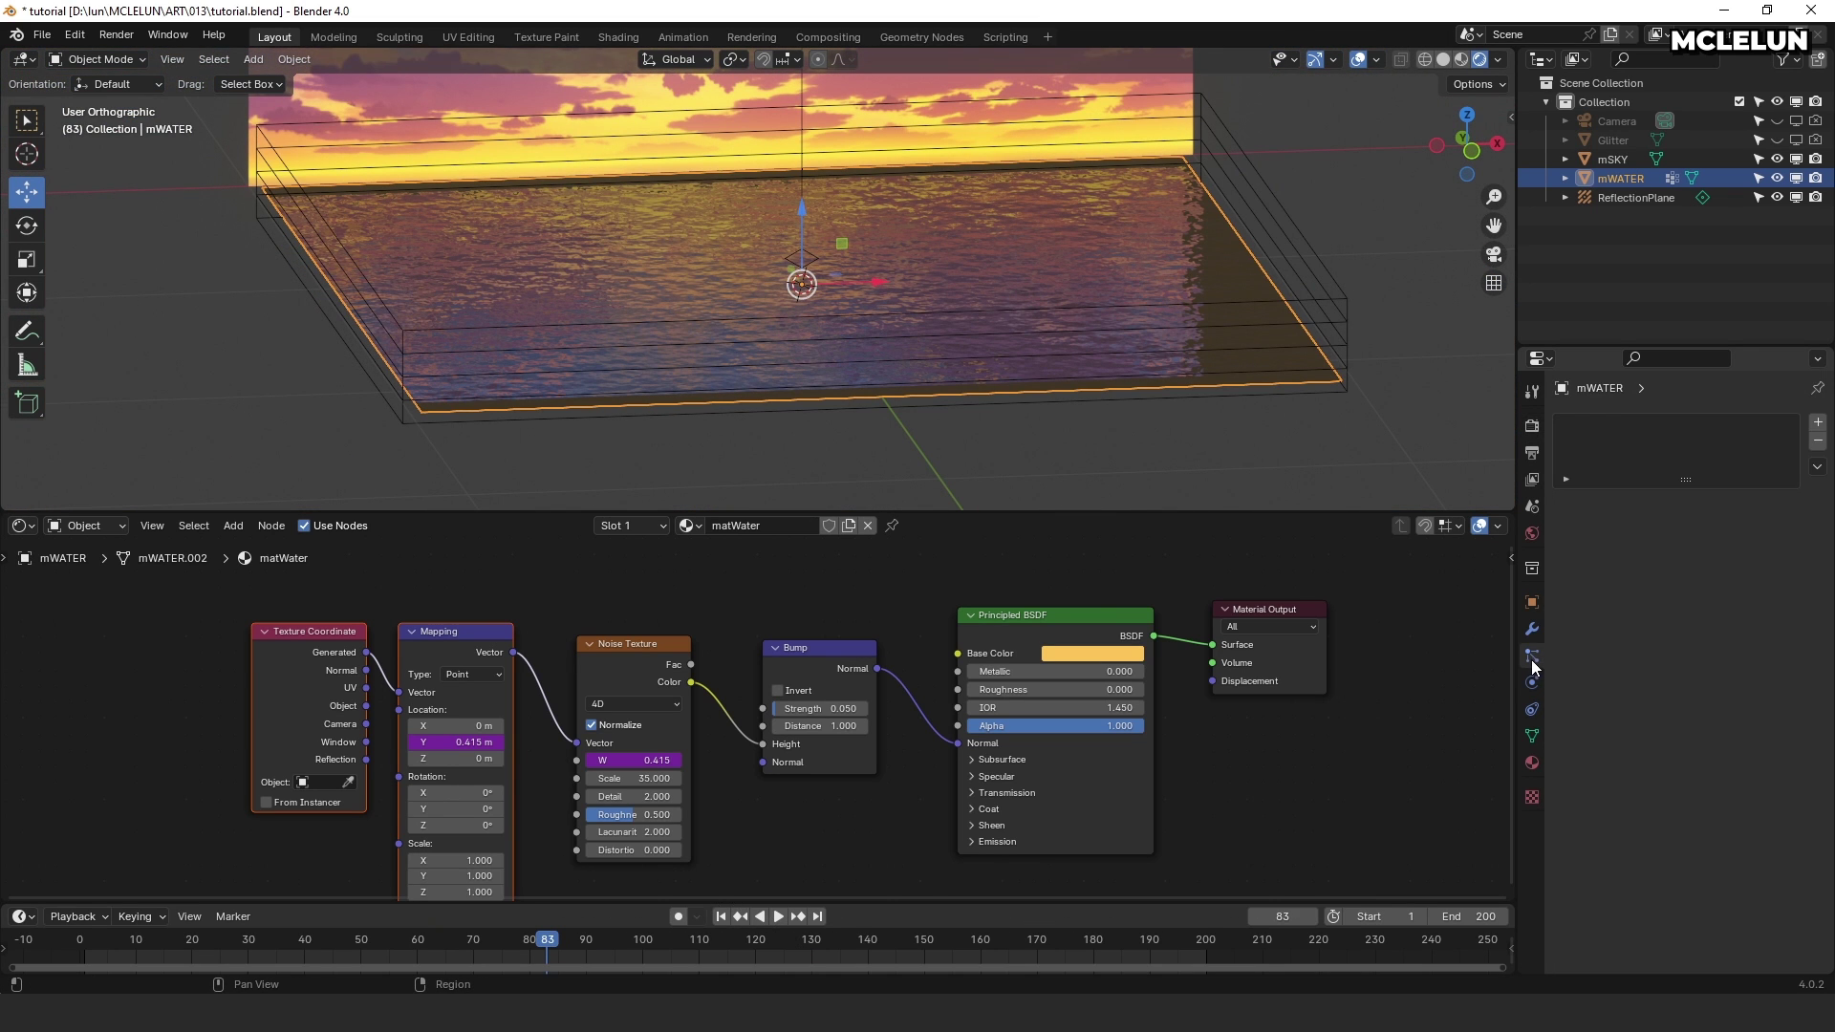
left_click(1818, 424)
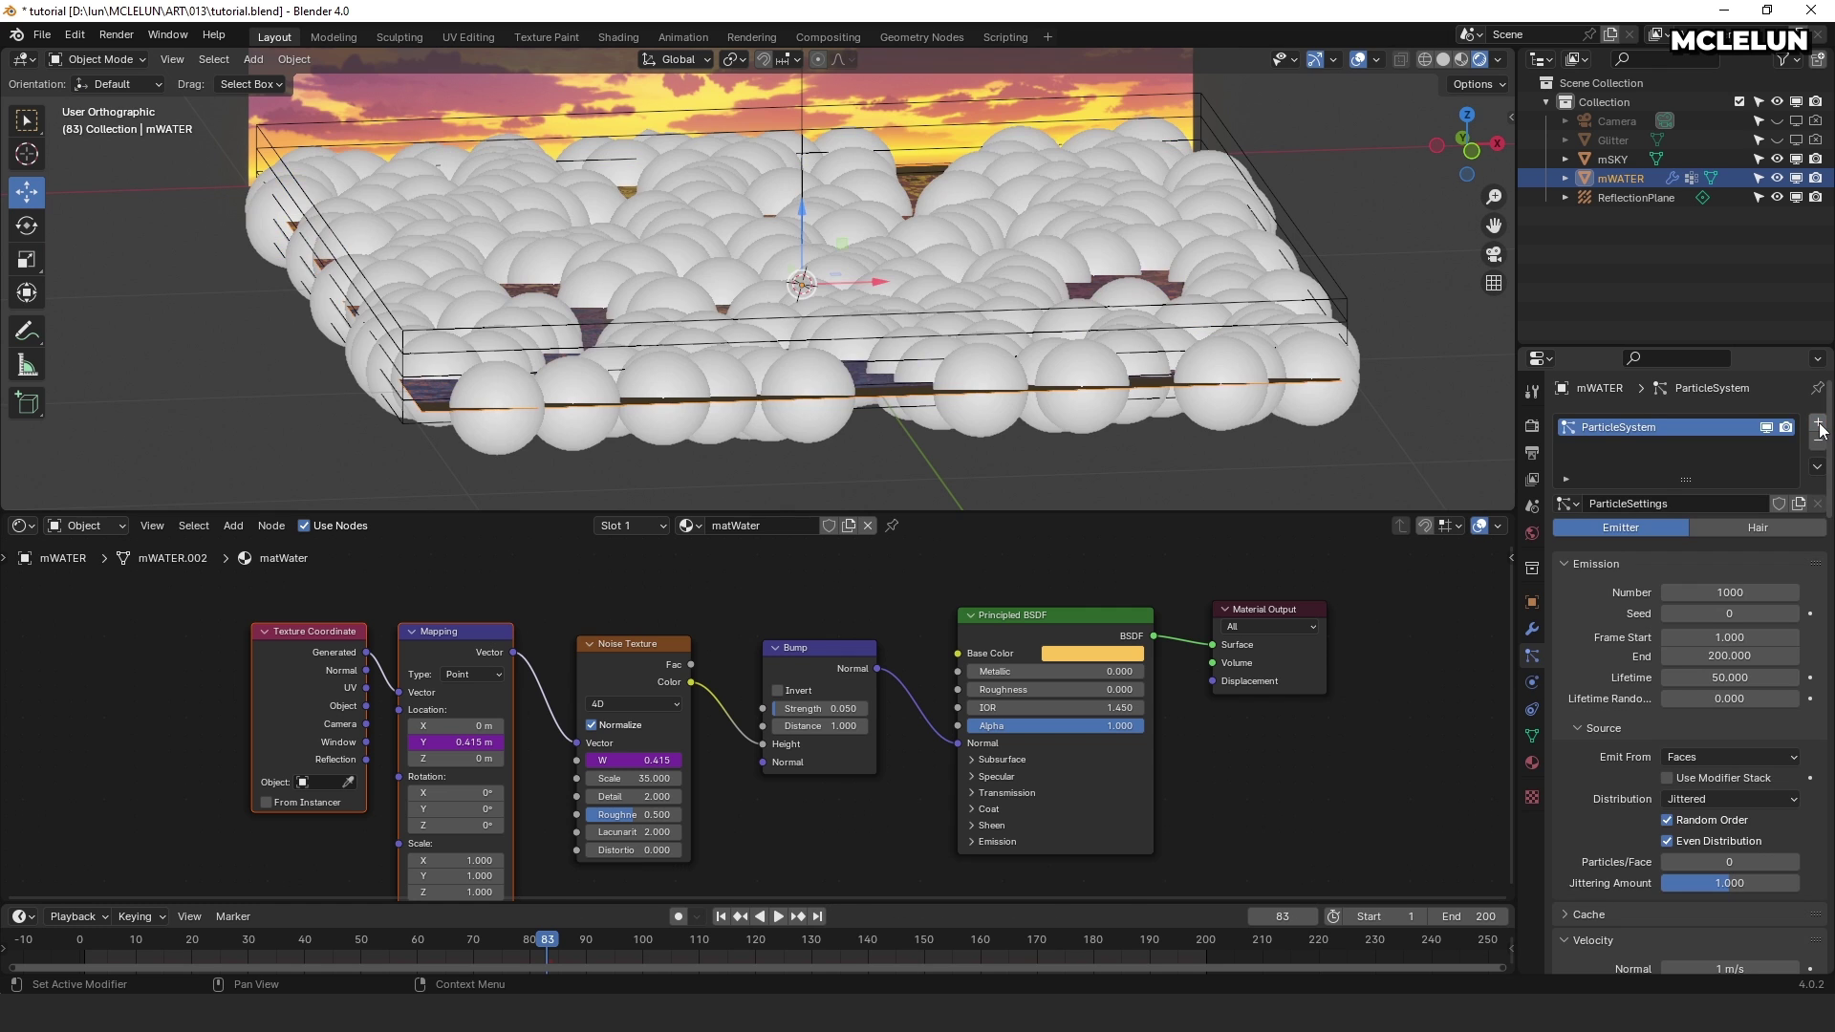
scroll(1764, 680, "down", 5)
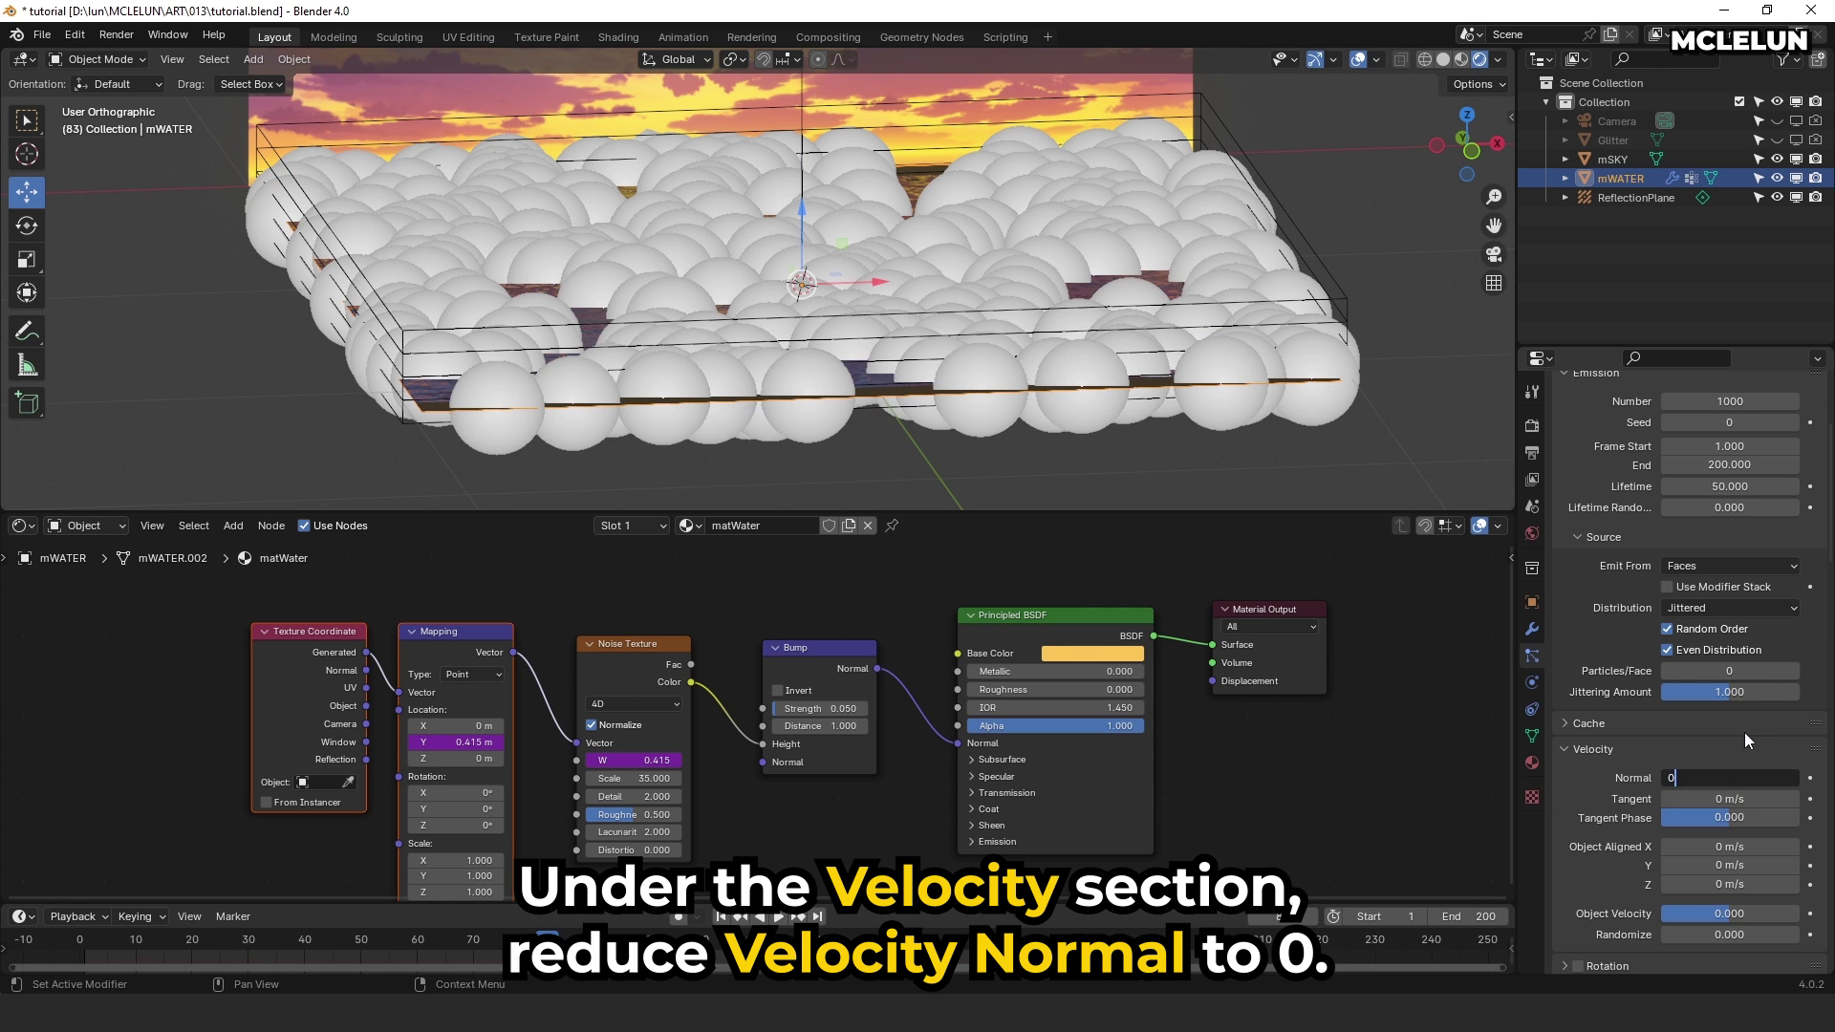
key("Return")
scroll(1746, 736, "down", 15)
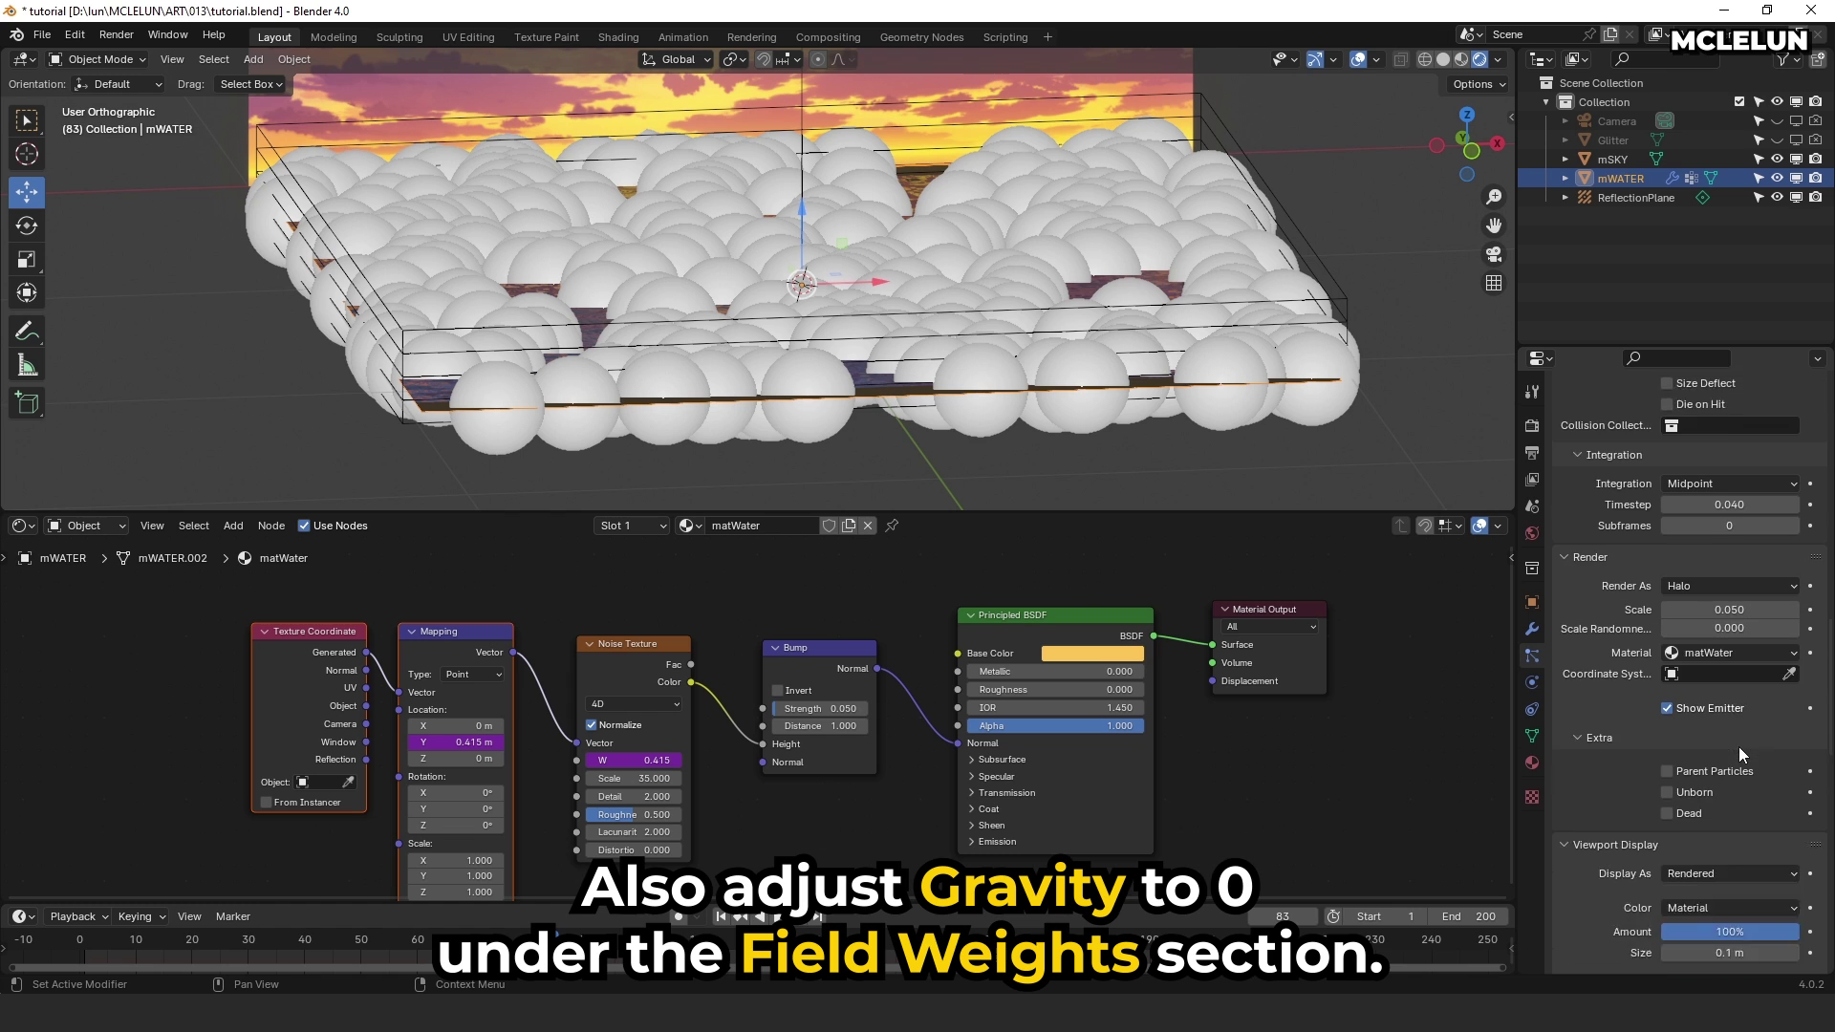
scroll(1740, 748, "down", 8)
left_click(1763, 836)
type("0")
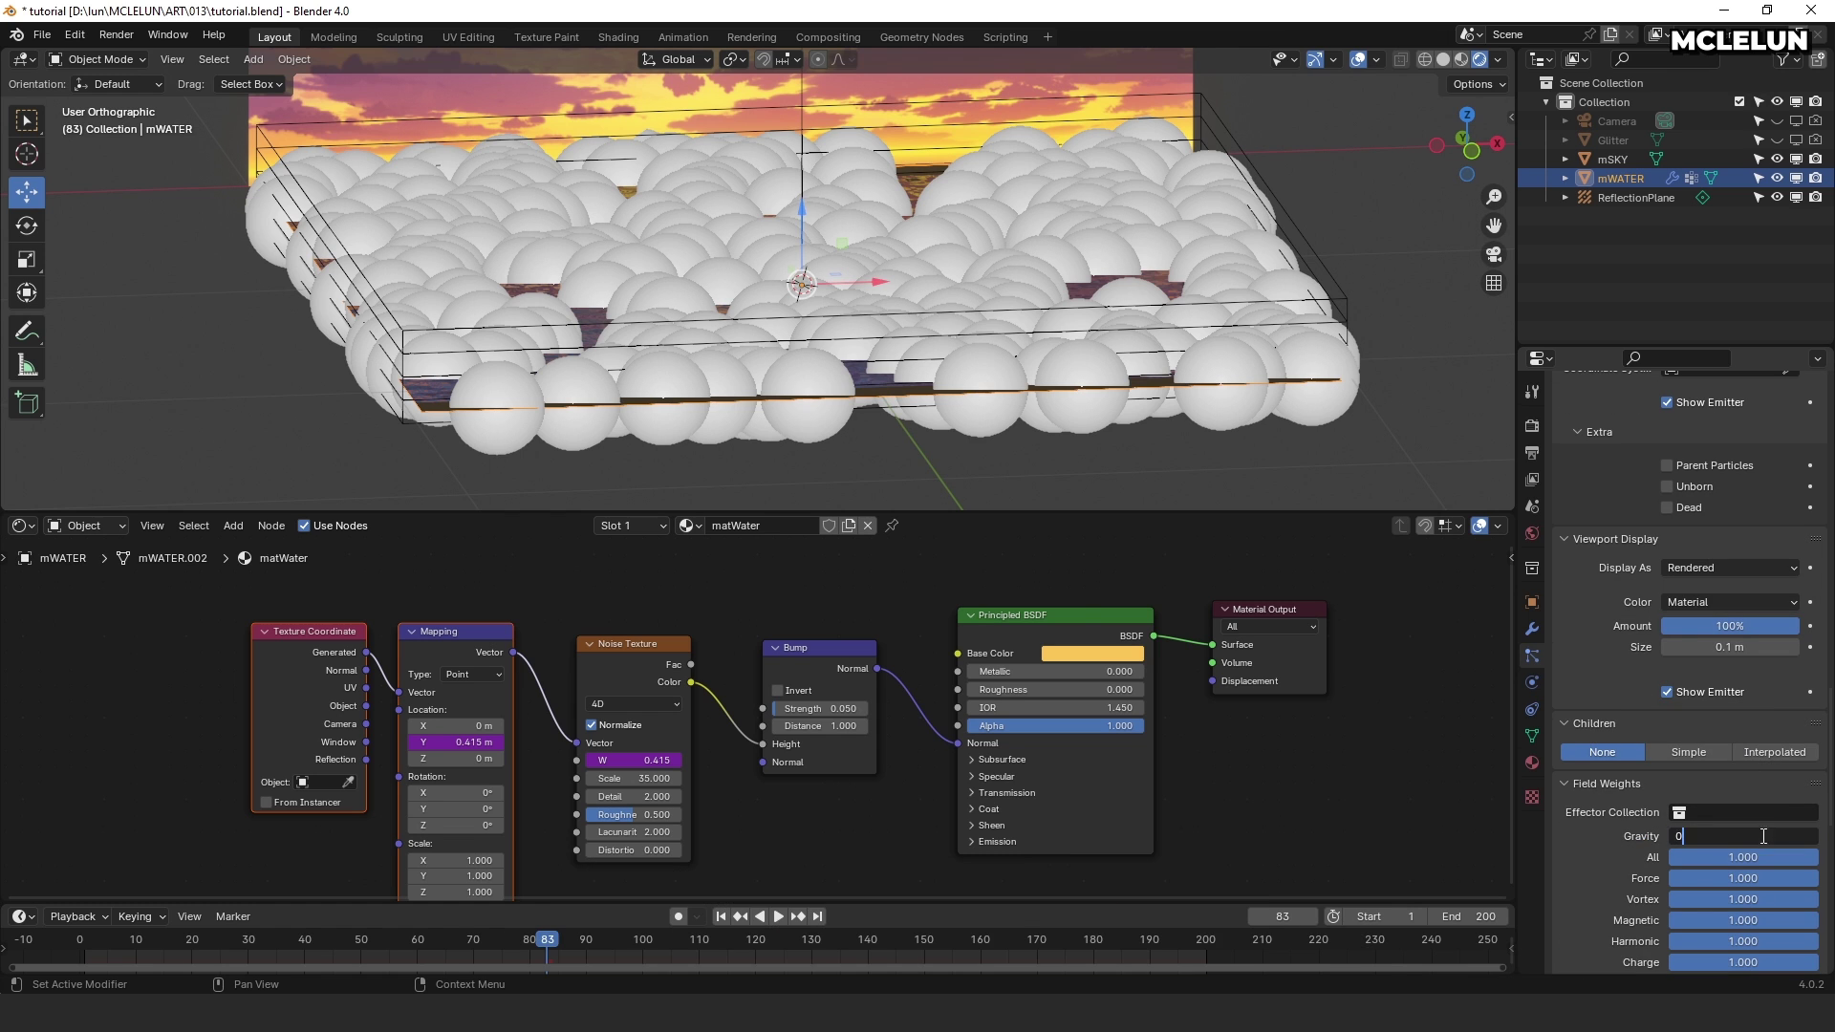
key("Return")
scroll(1751, 730, "up", 8)
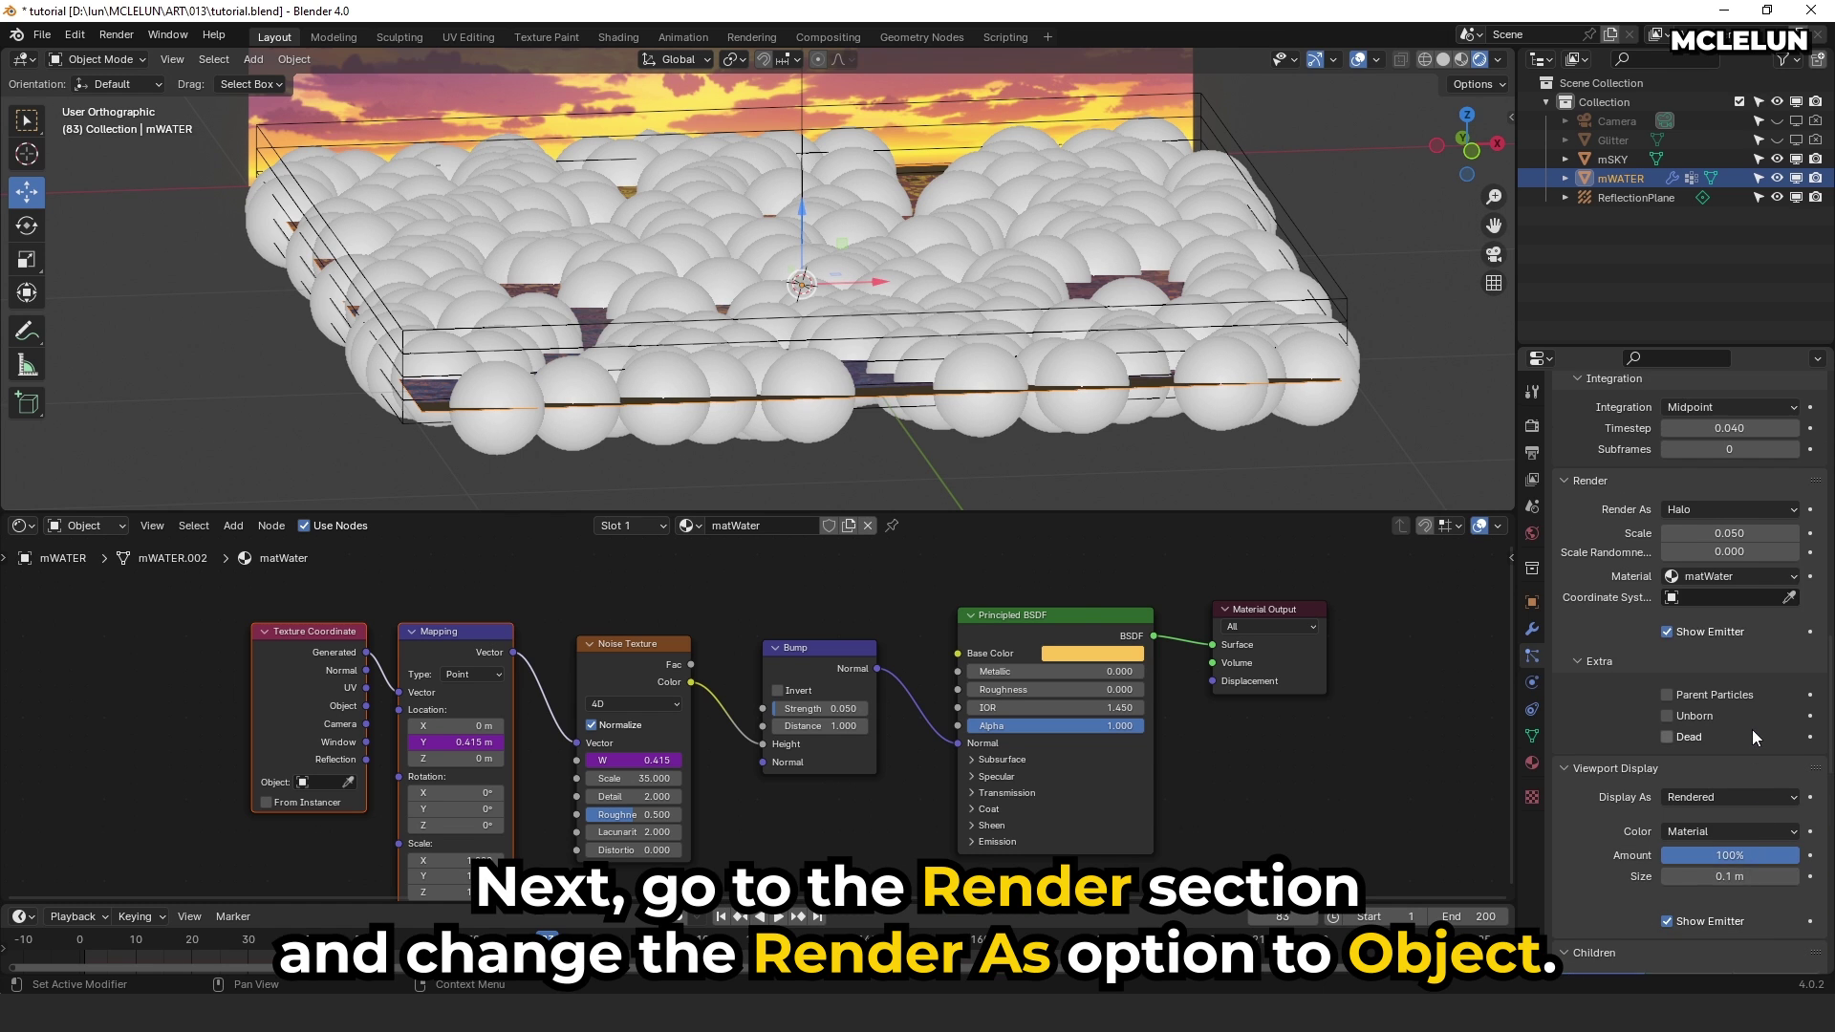
scroll(1752, 730, "up", 2)
Step: Render the particles as instances of the Glitter object and make Glitter visible
left_click(1770, 586)
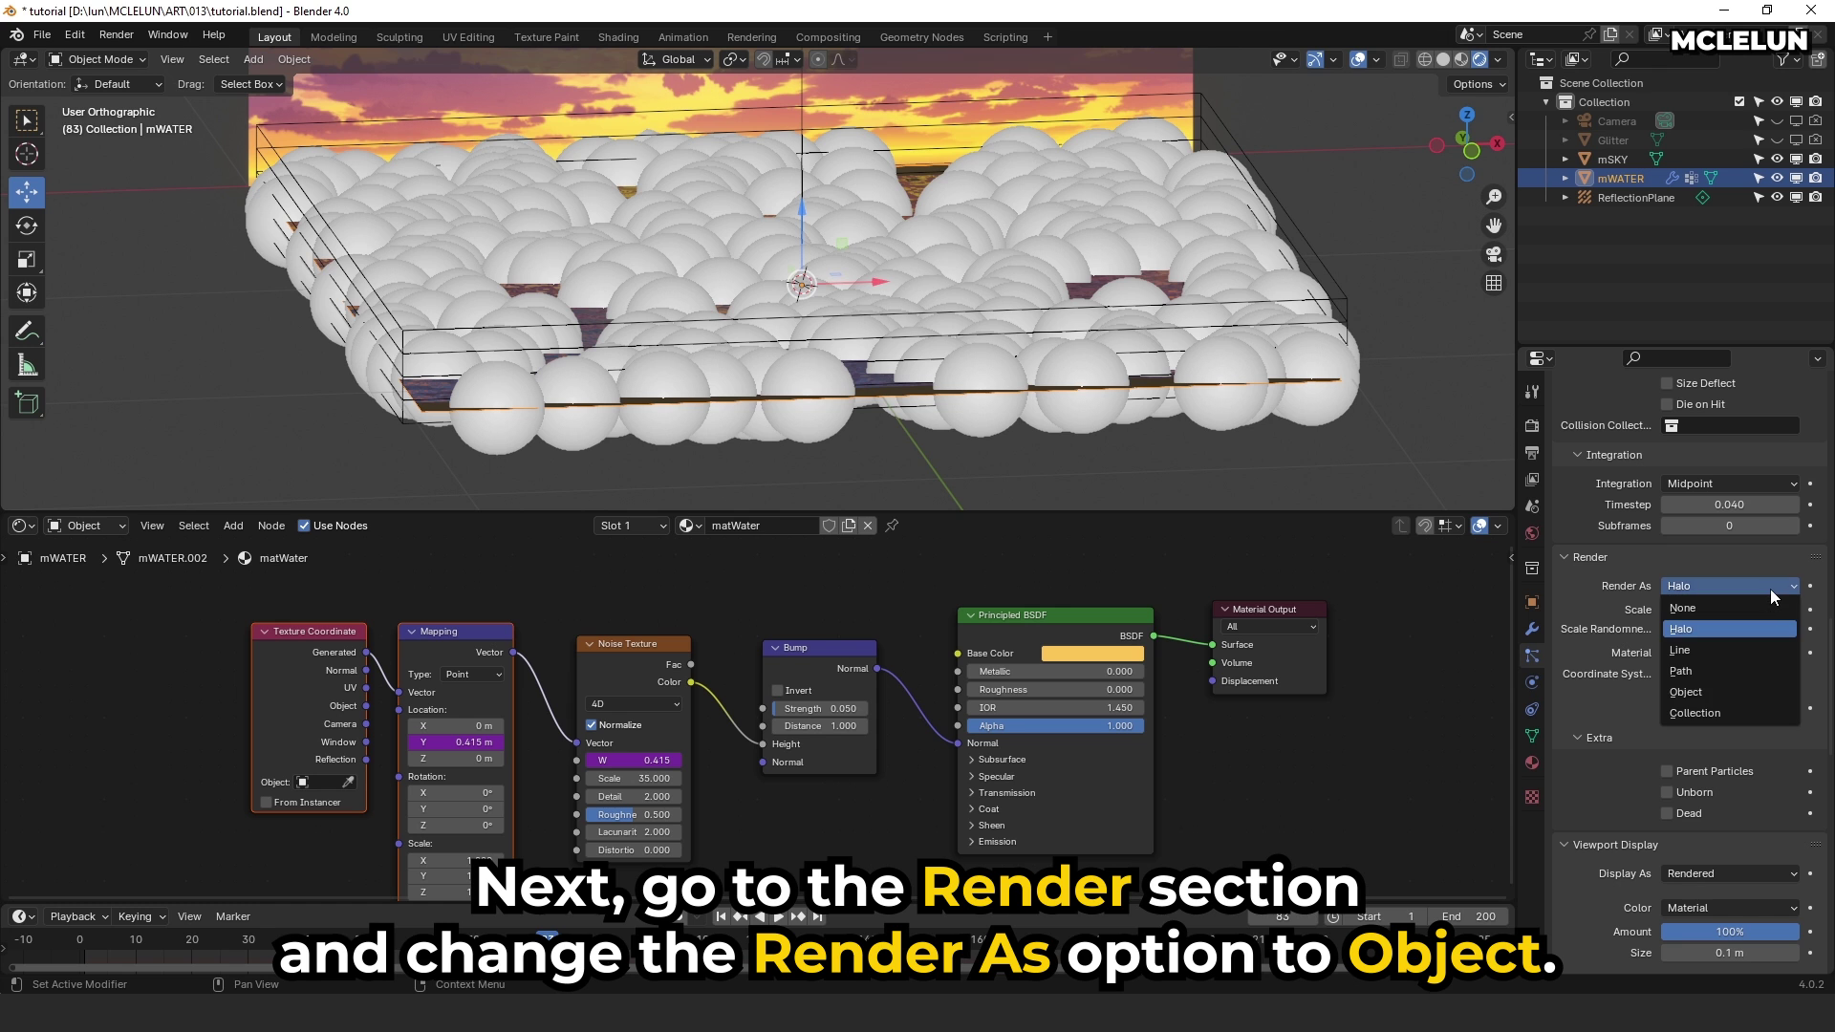
left_click(1699, 696)
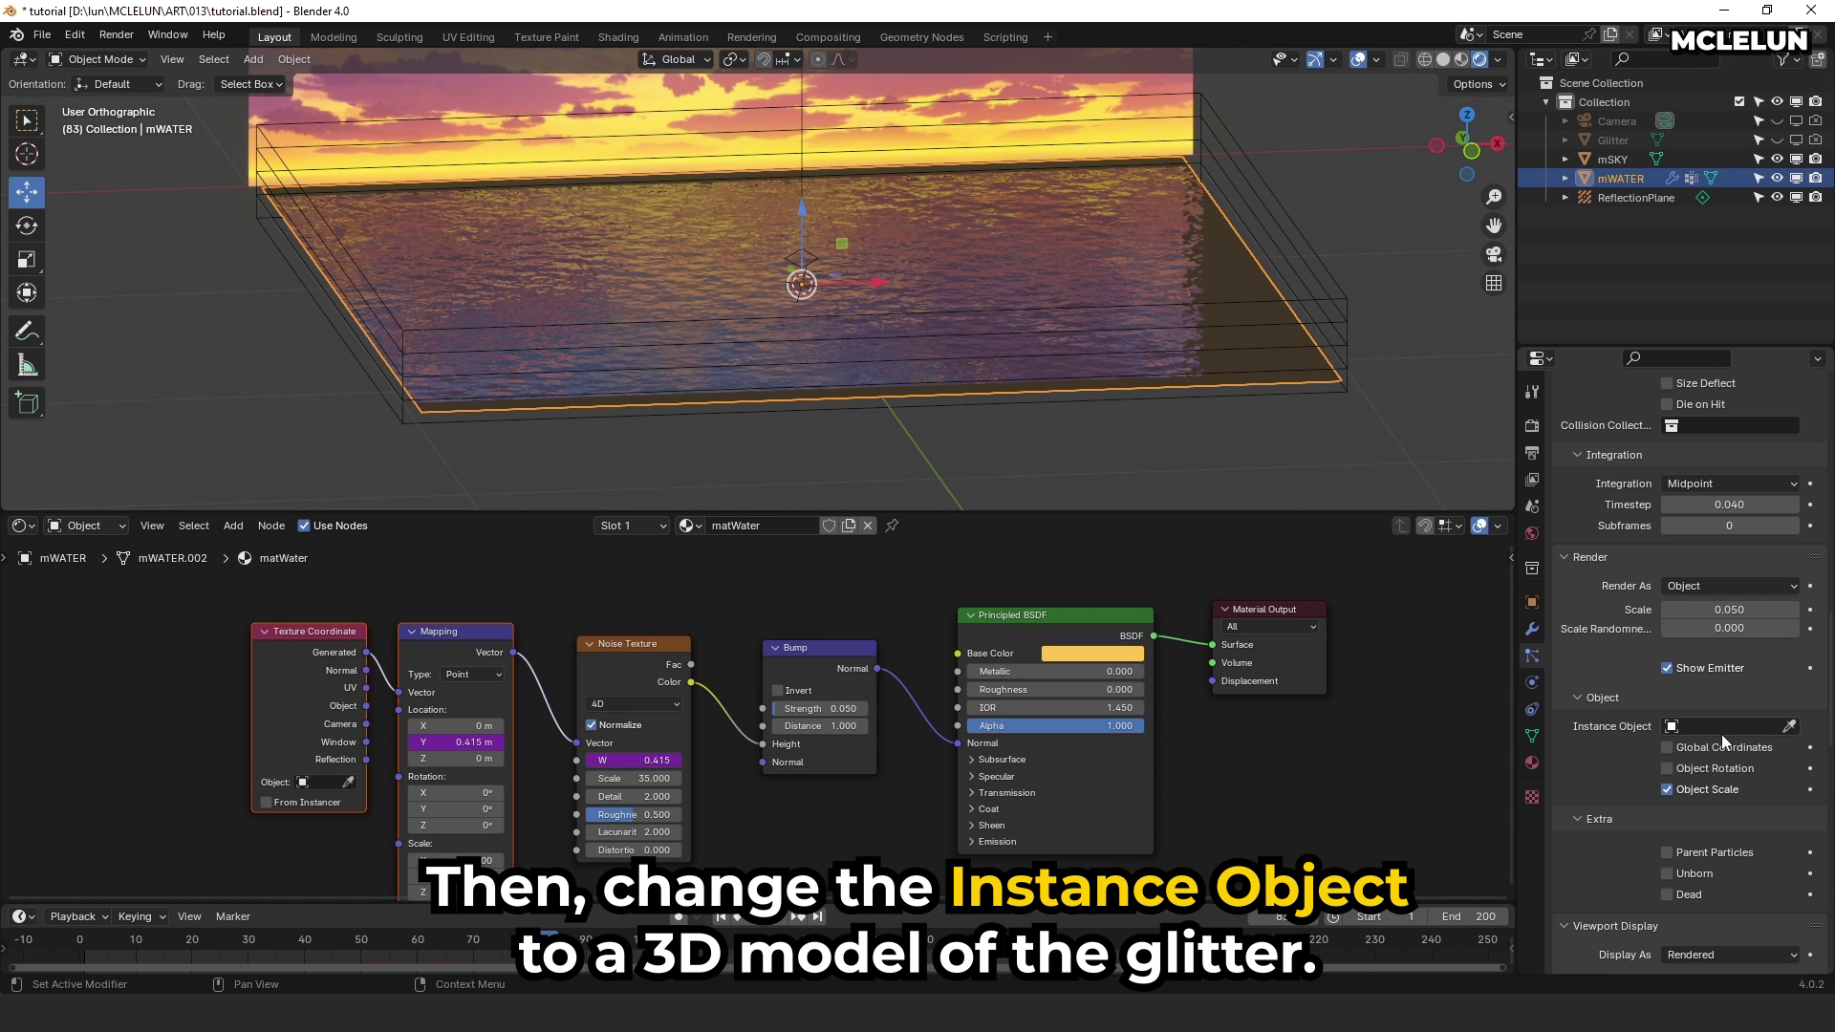
left_click(1722, 732)
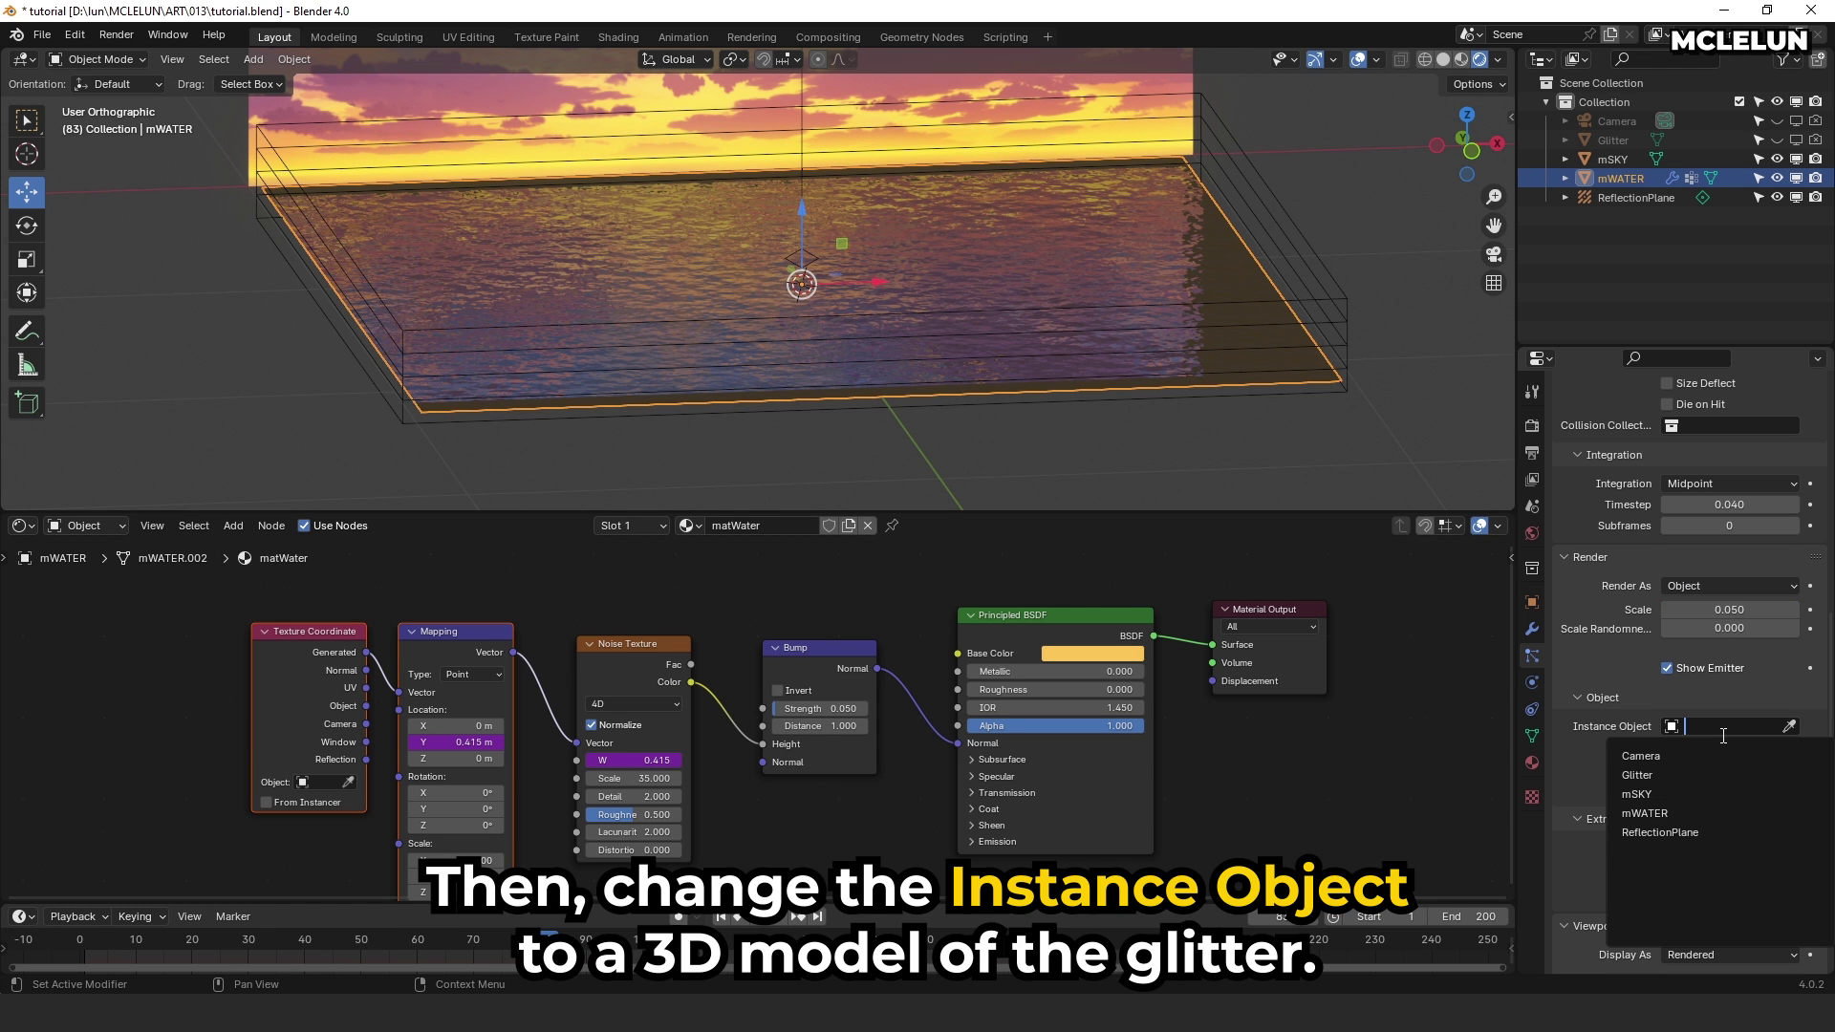
left_click(1644, 774)
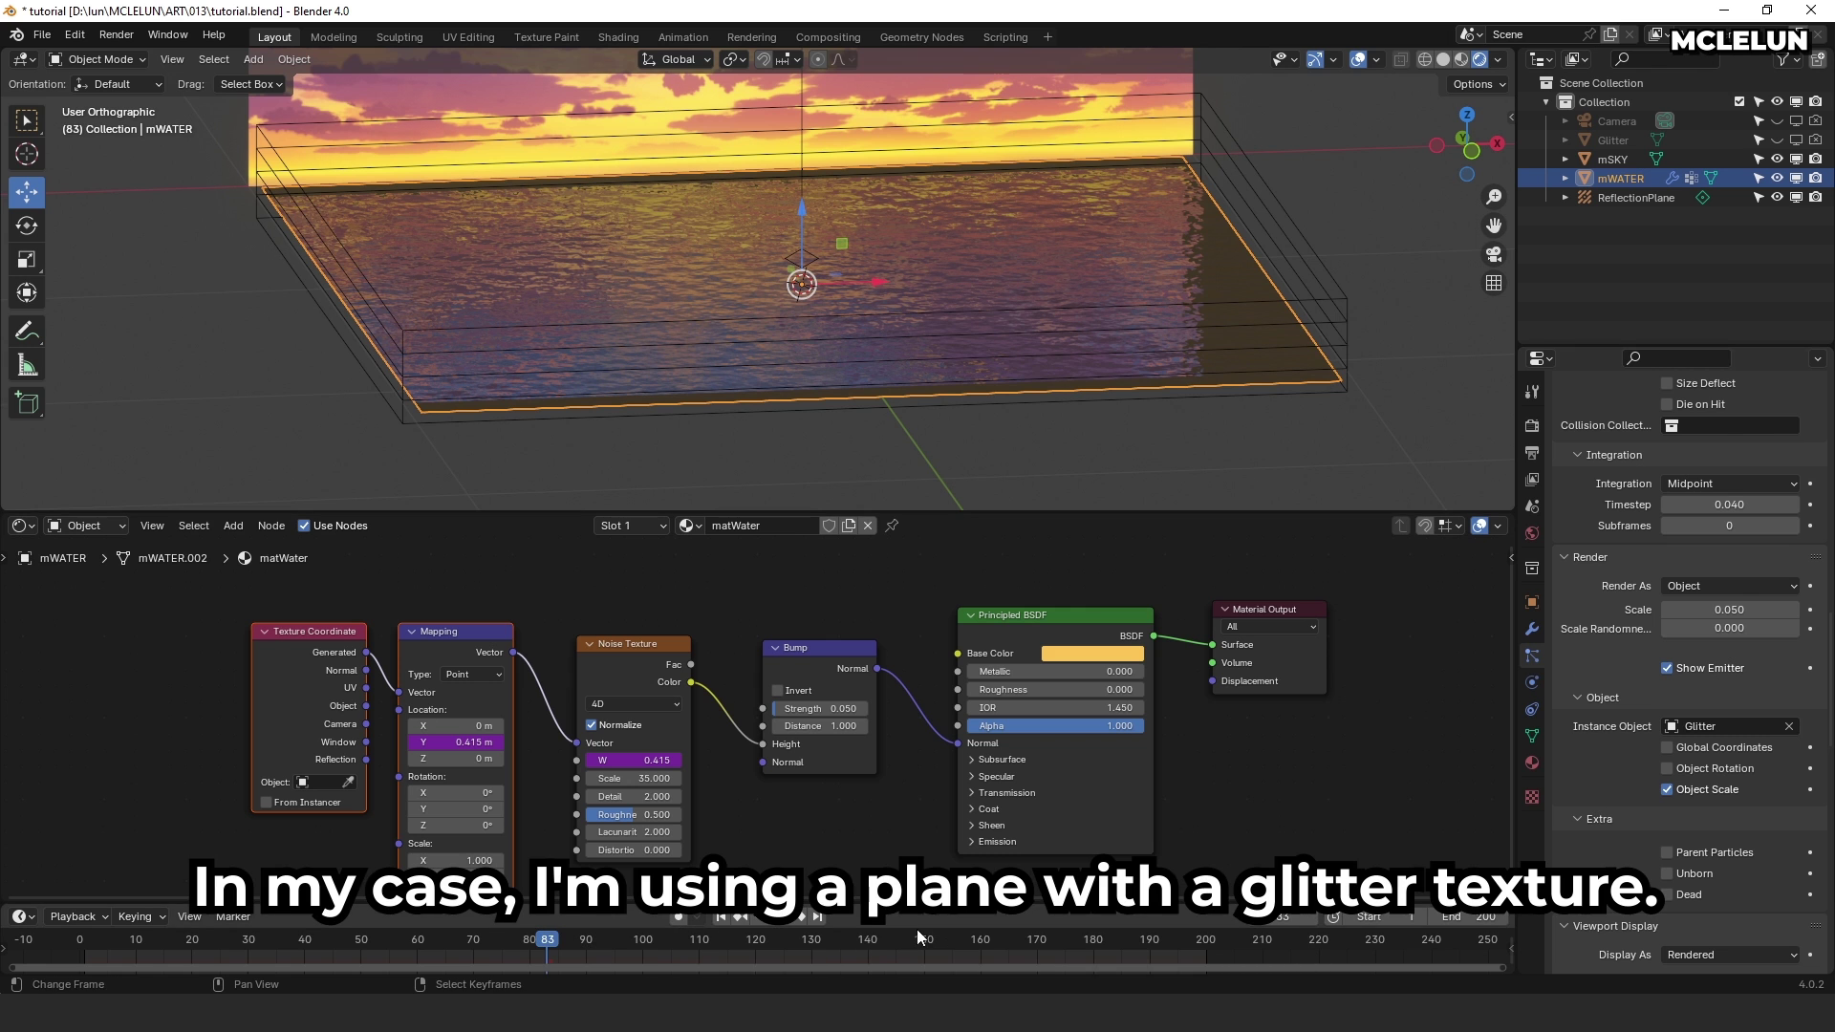
left_click(1776, 140)
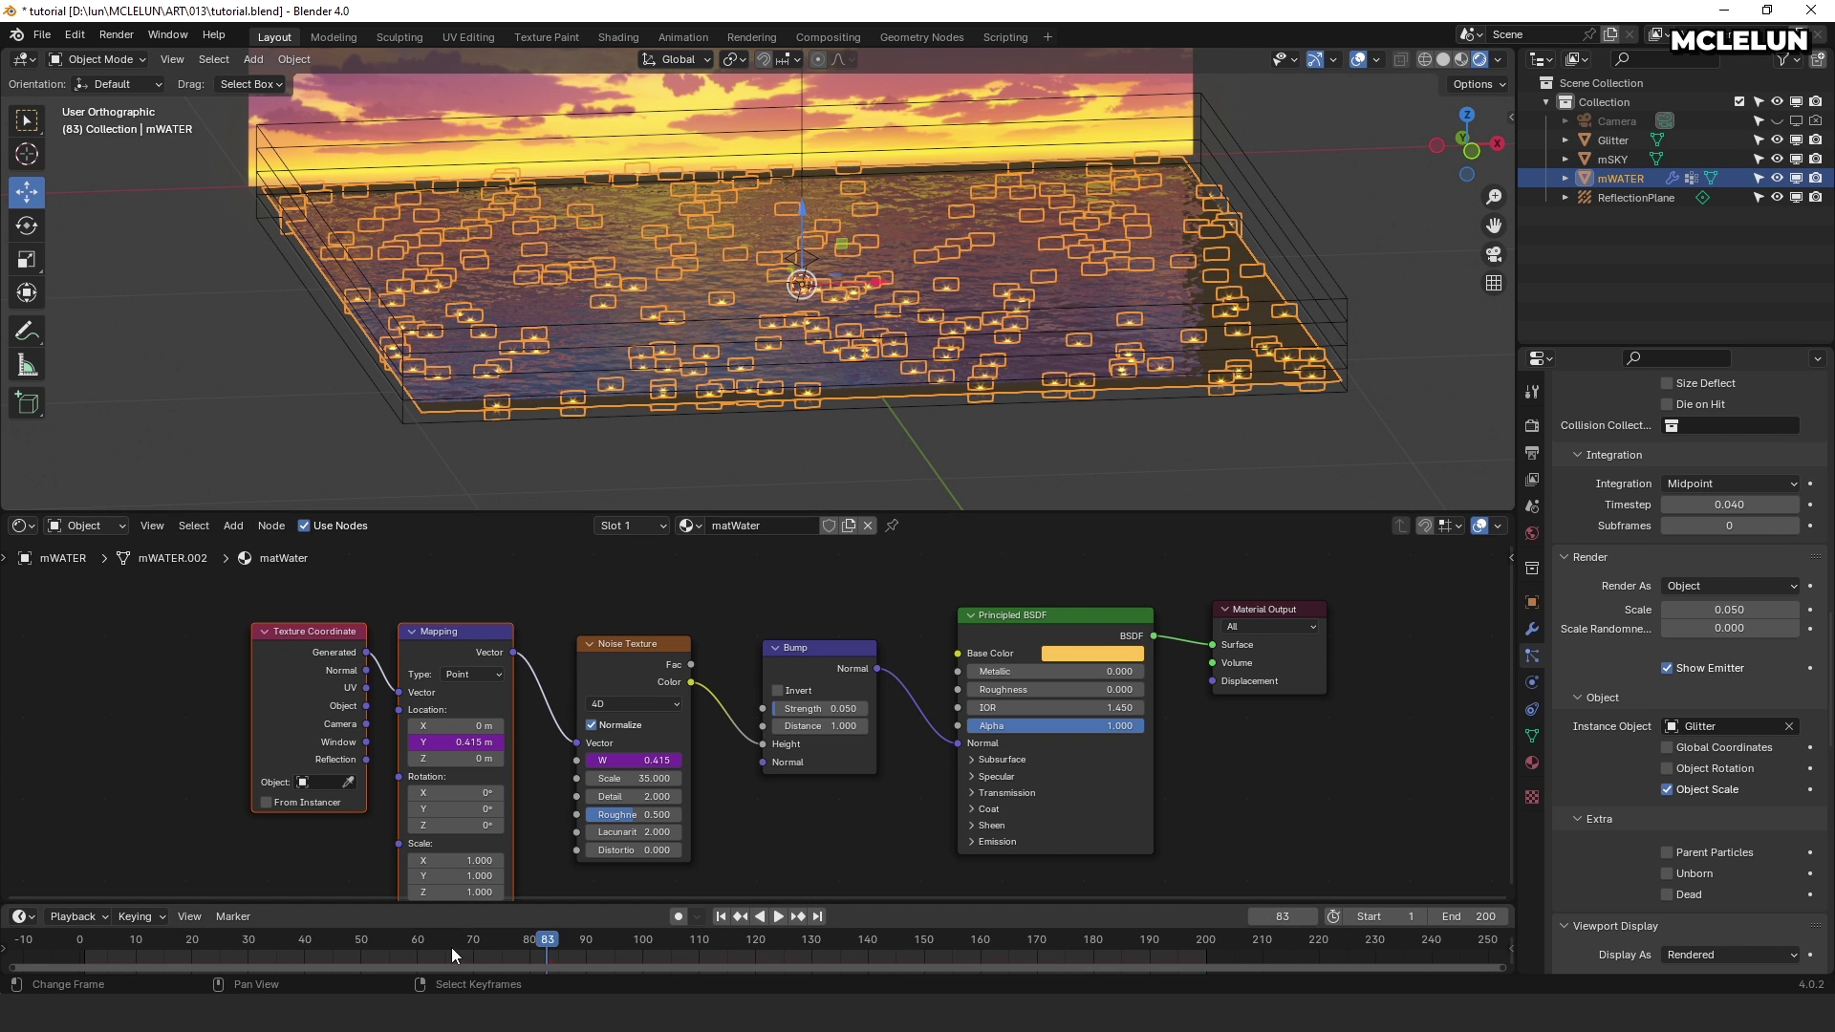
left_click_drag(451, 948, 651, 946)
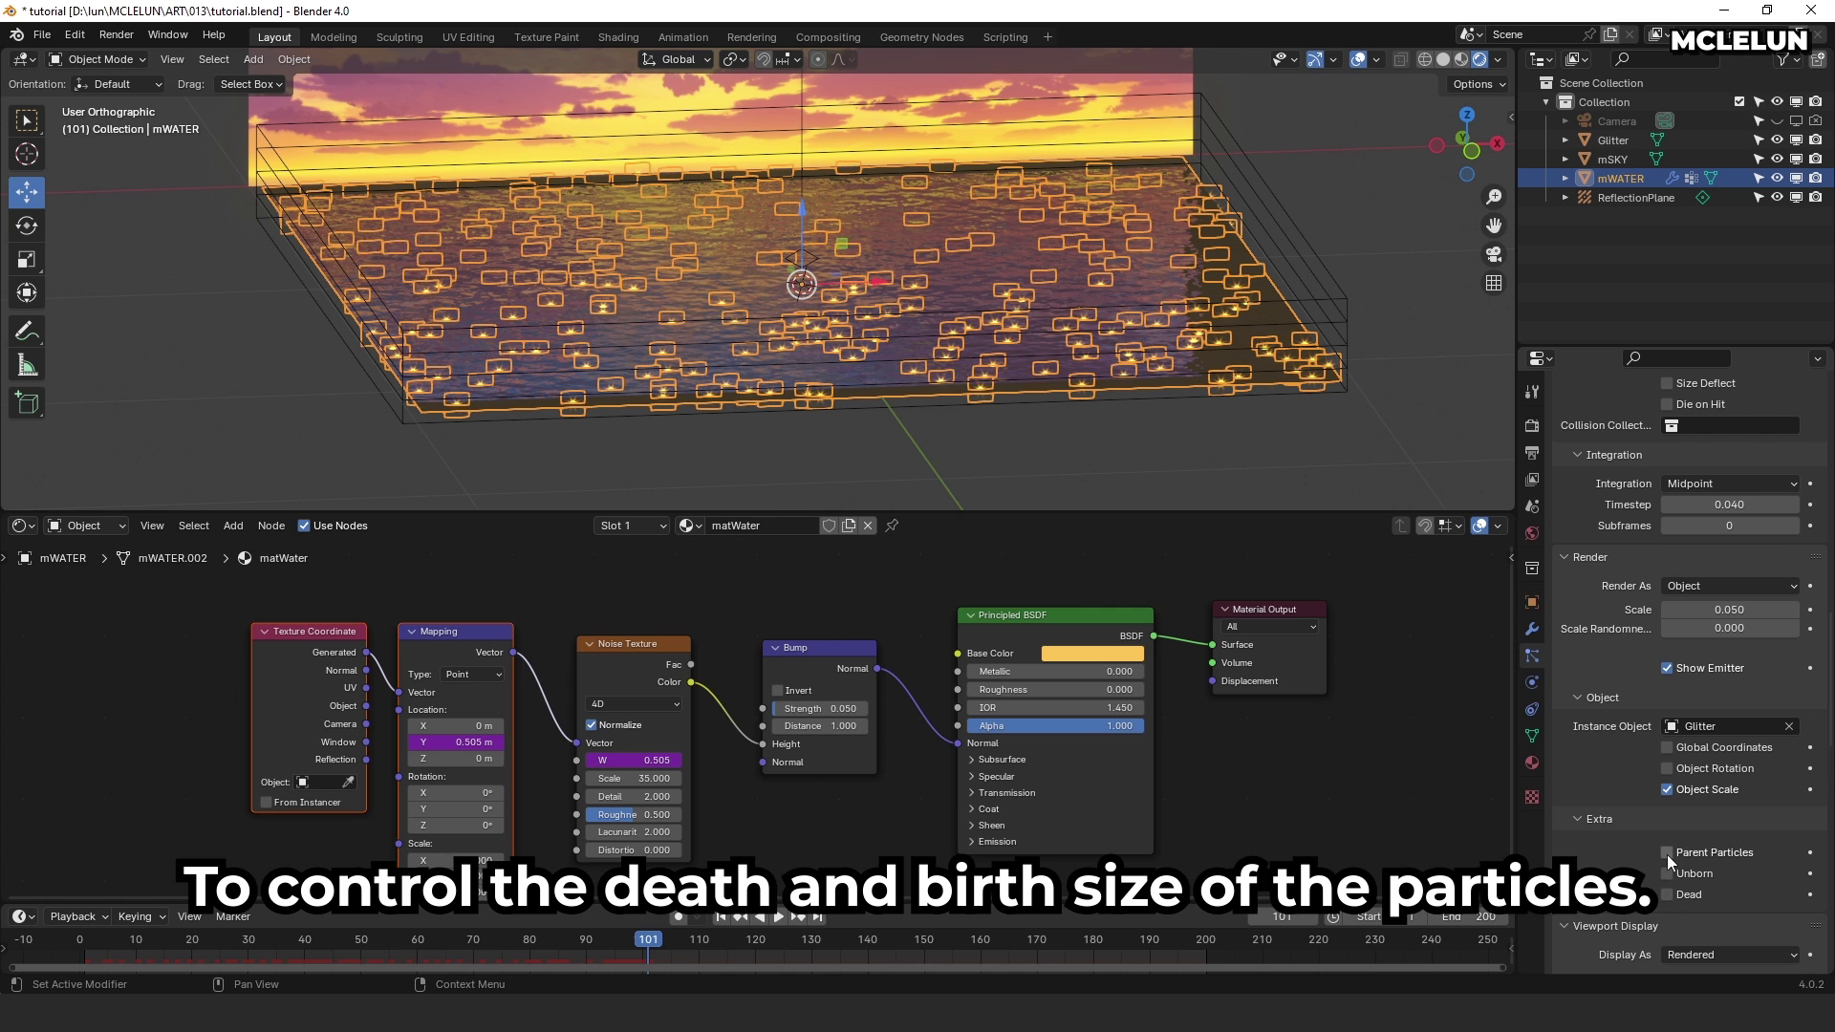
Step: Add a new Blend texture to the particle system that influences particle Size
scroll(1667, 852, "down", 15)
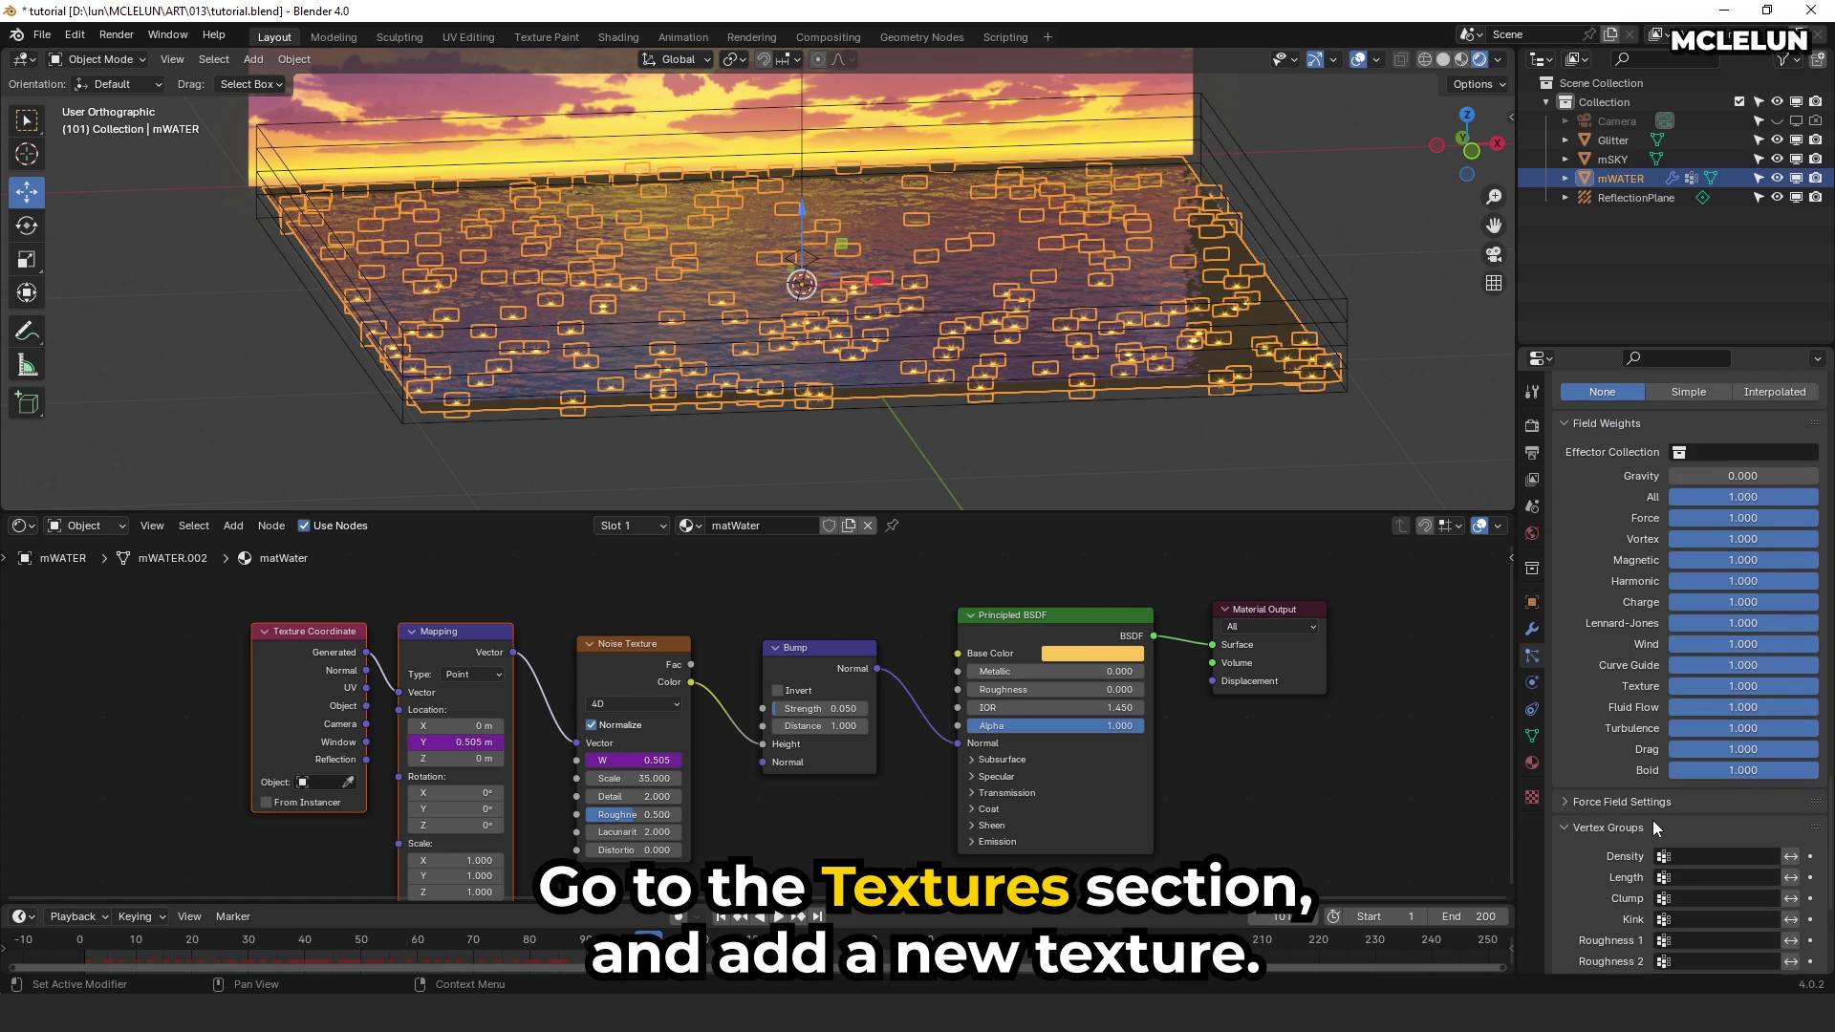
scroll(1653, 820, "down", 5)
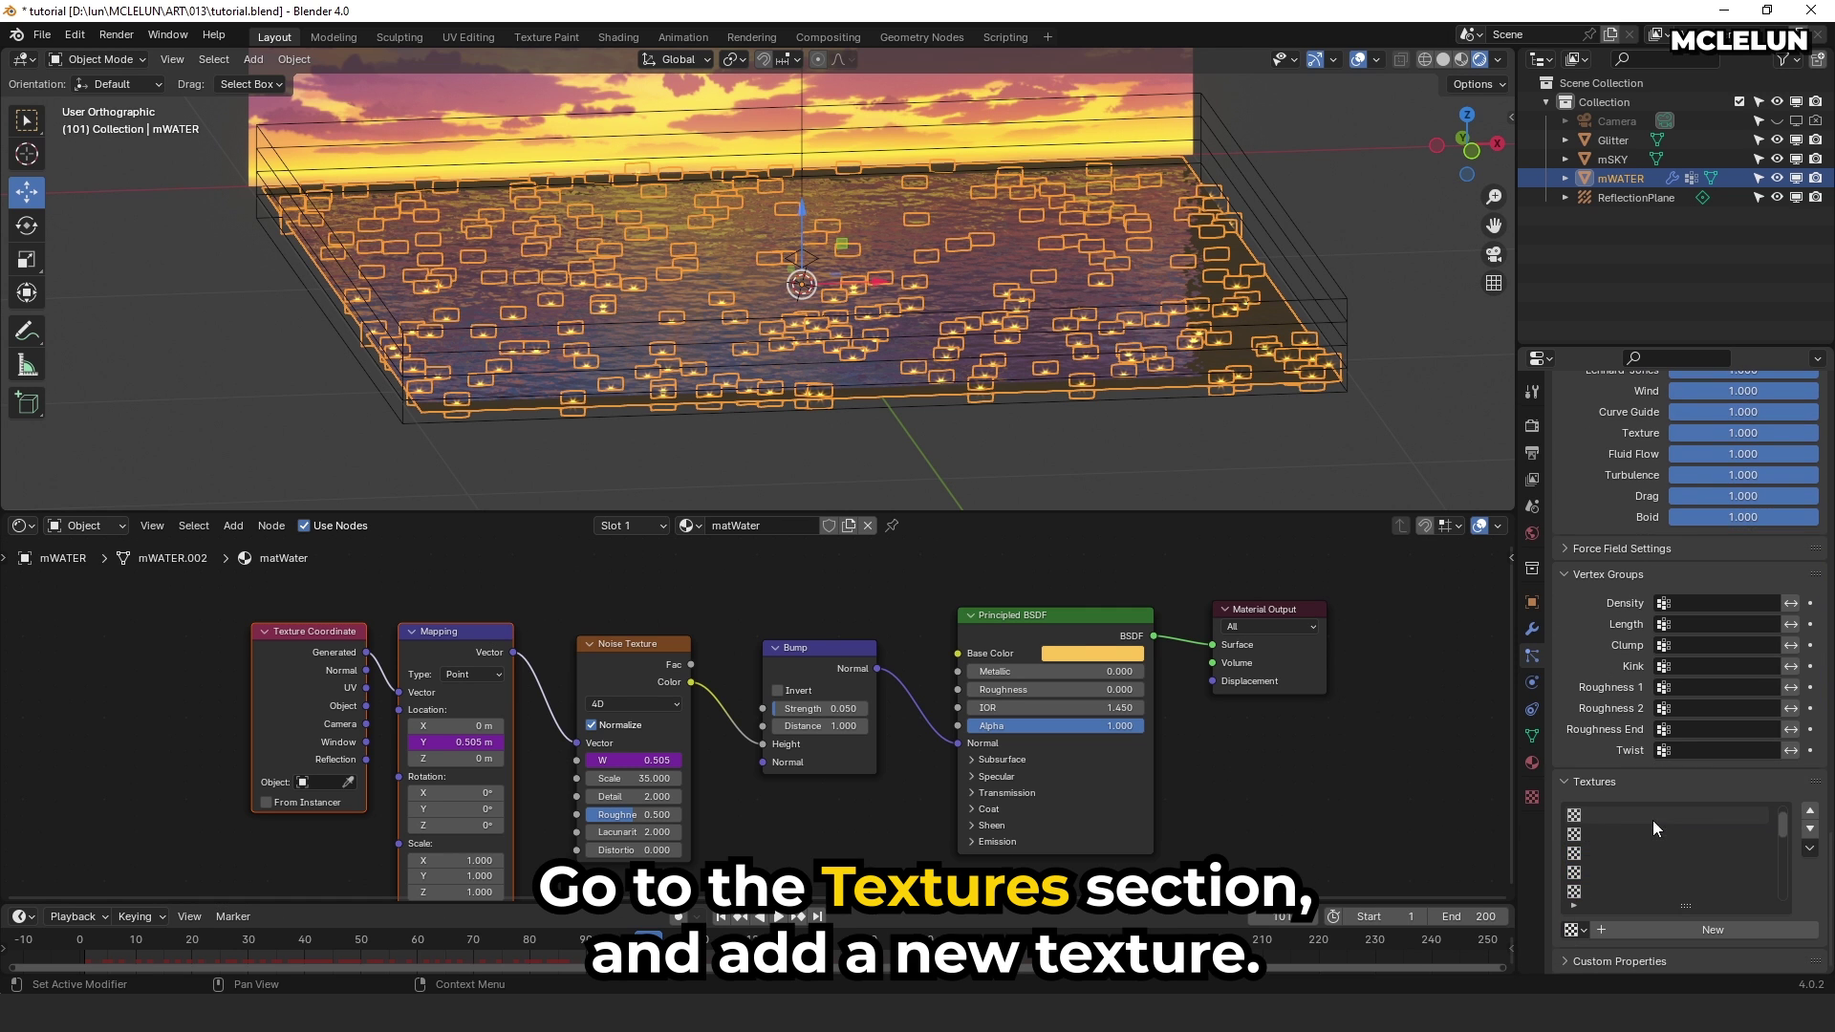
left_click(1682, 925)
left_click(1802, 930)
scroll(1608, 704, "up", 10)
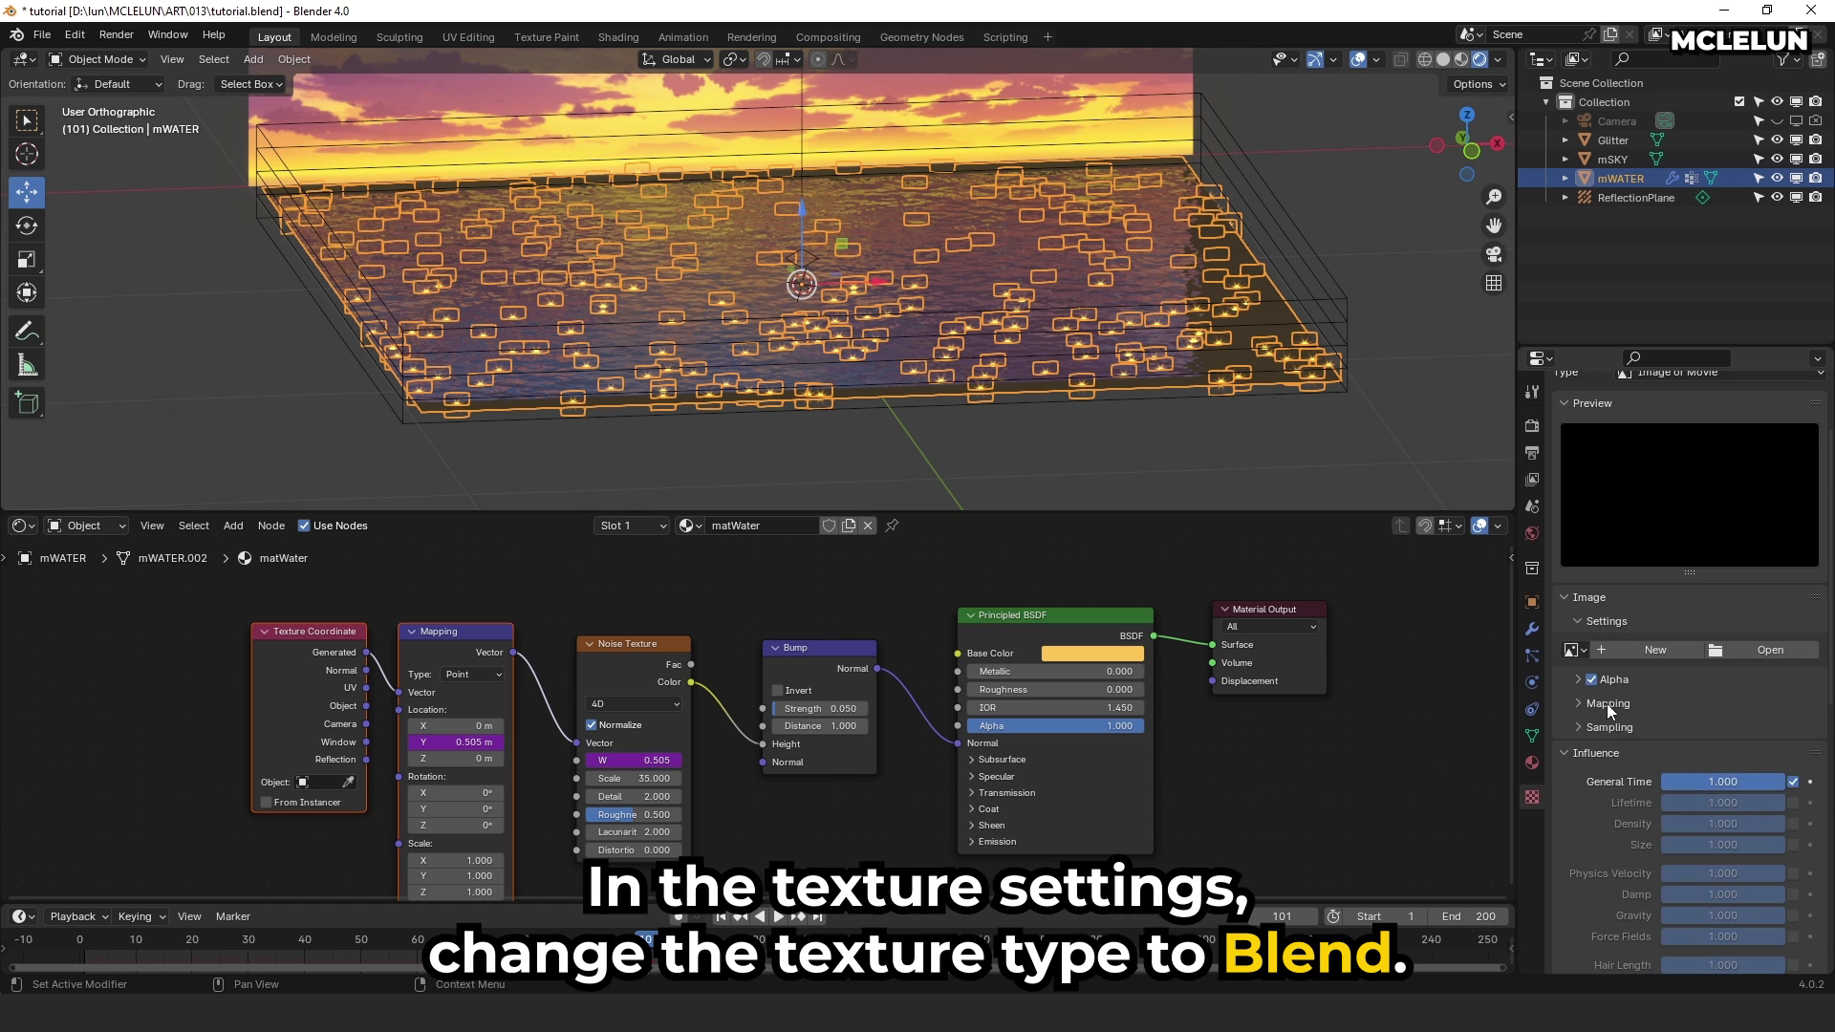
left_click(1684, 479)
left_click(1684, 523)
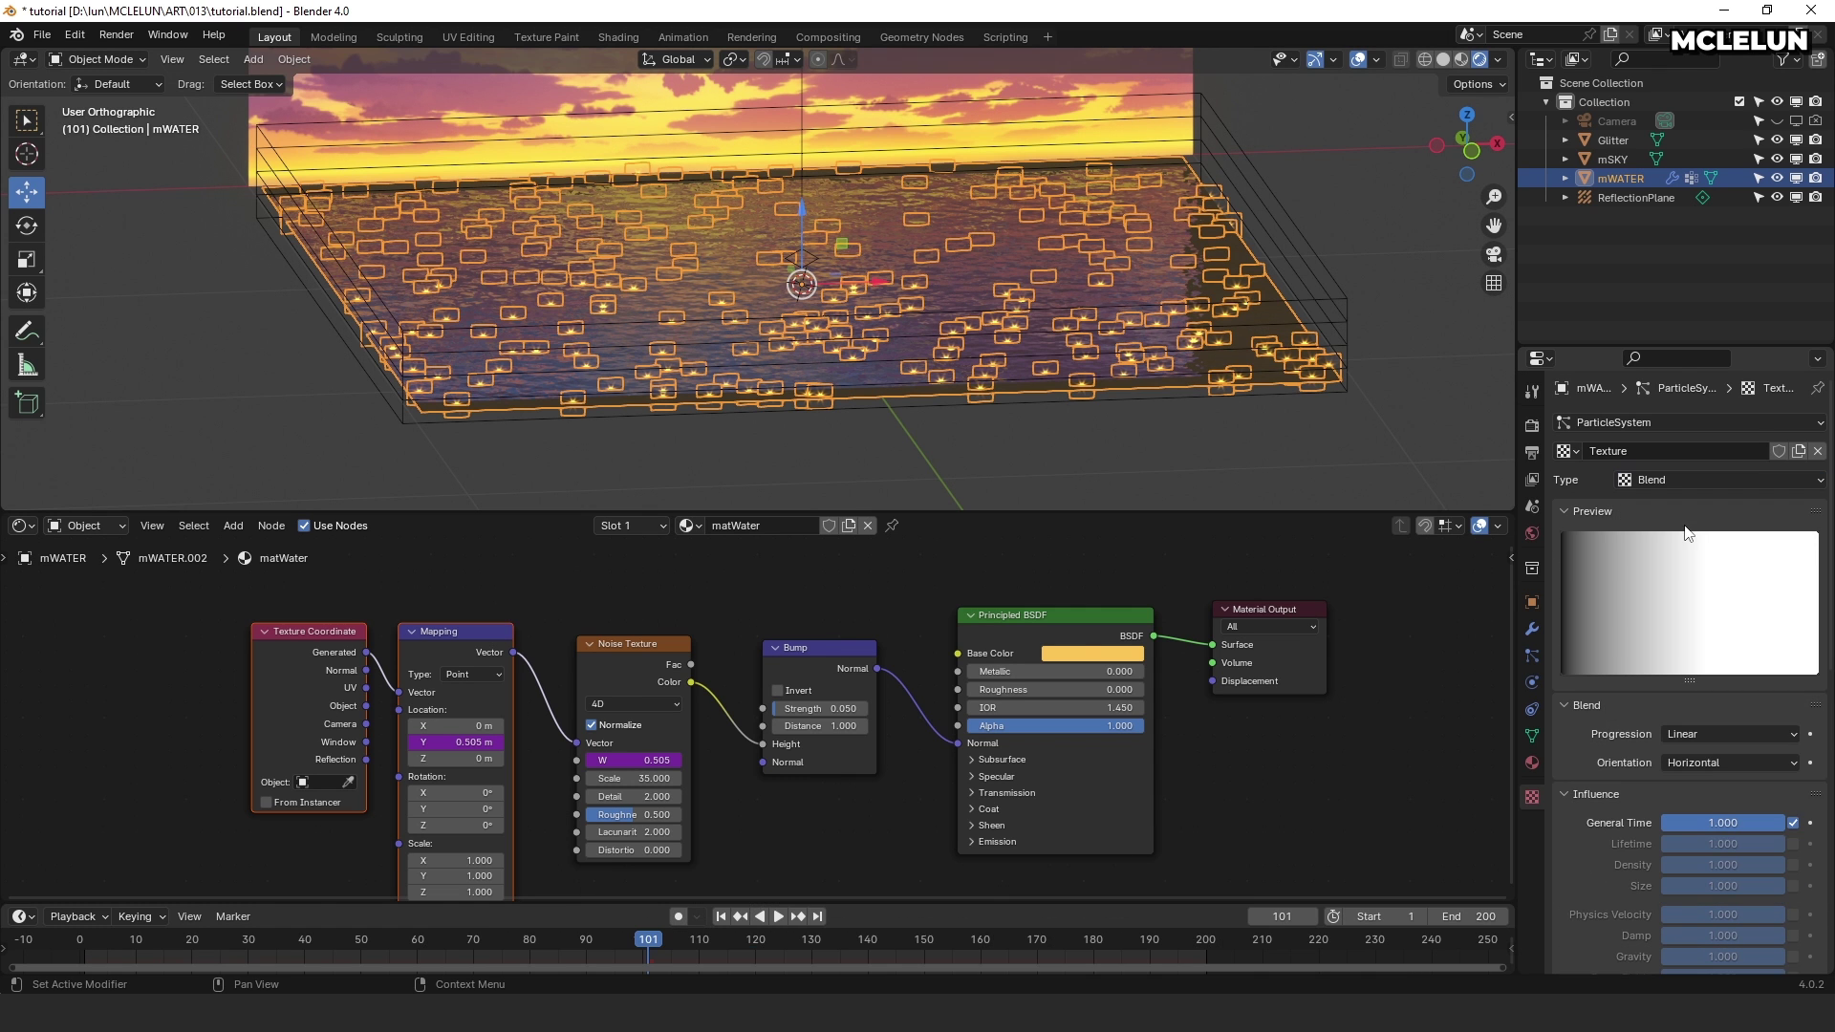
scroll(1694, 685, "down", 3)
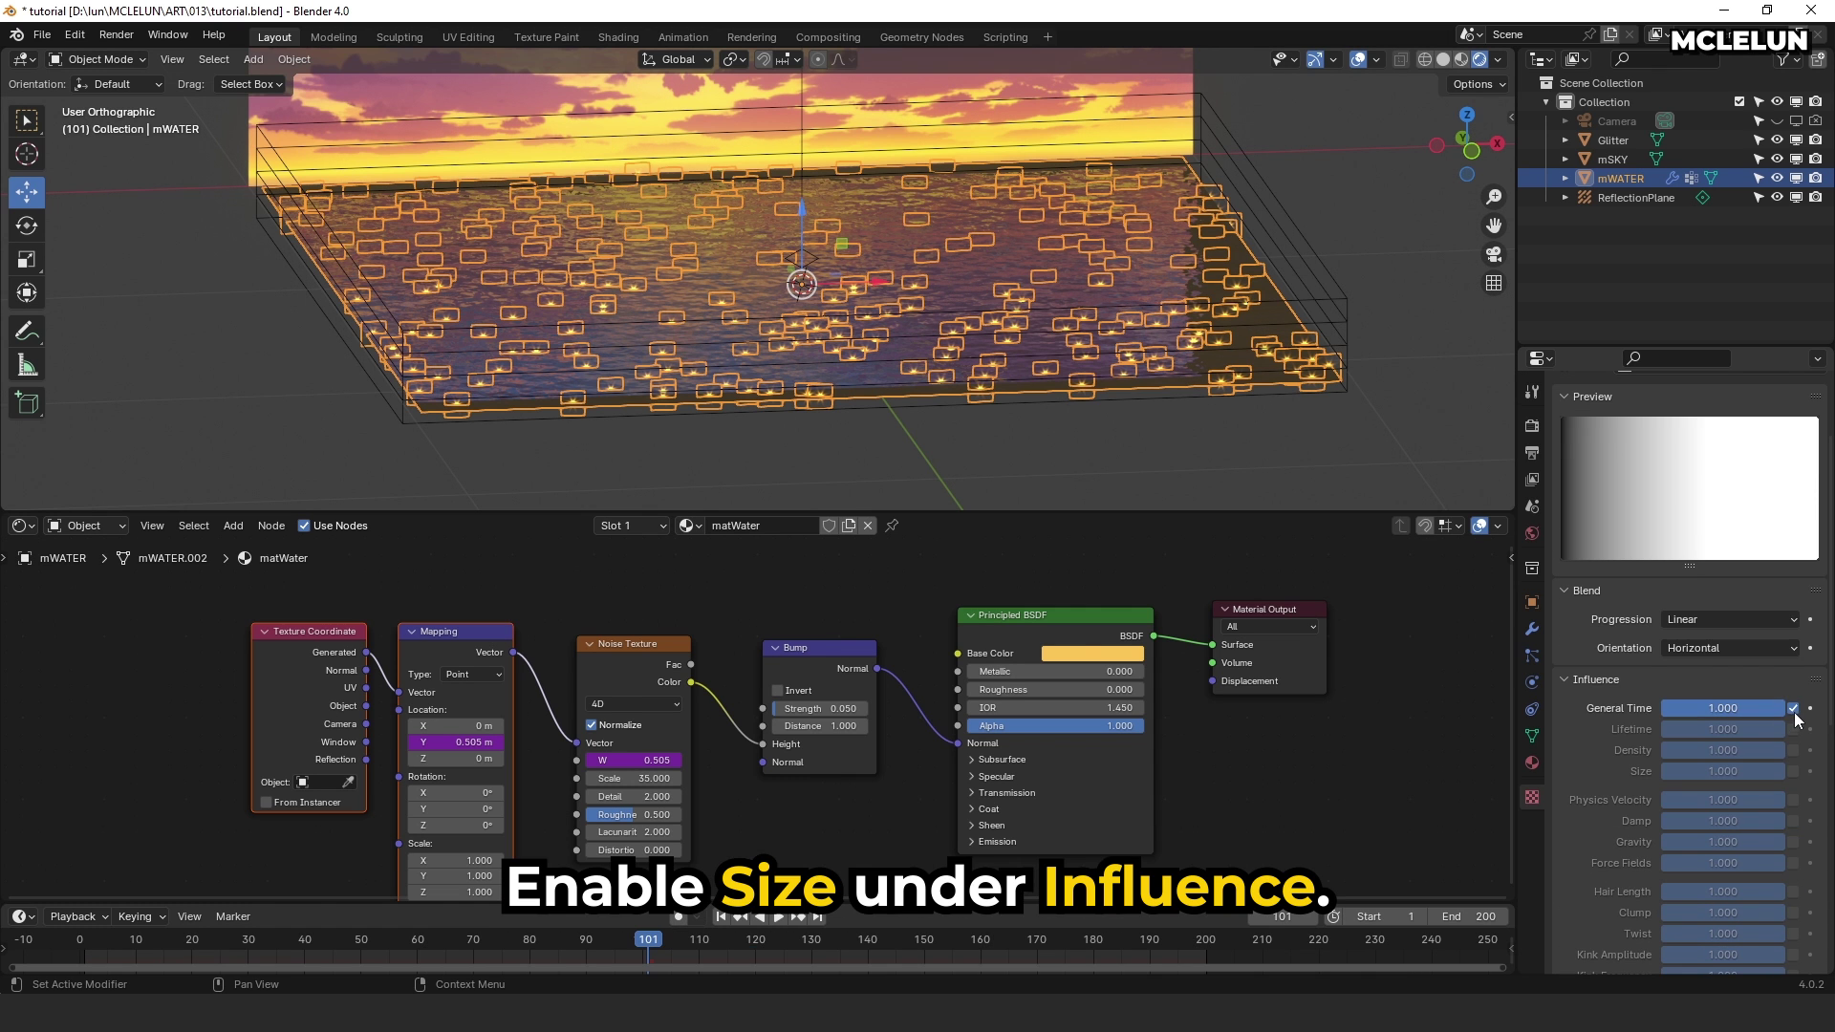
left_click(1793, 771)
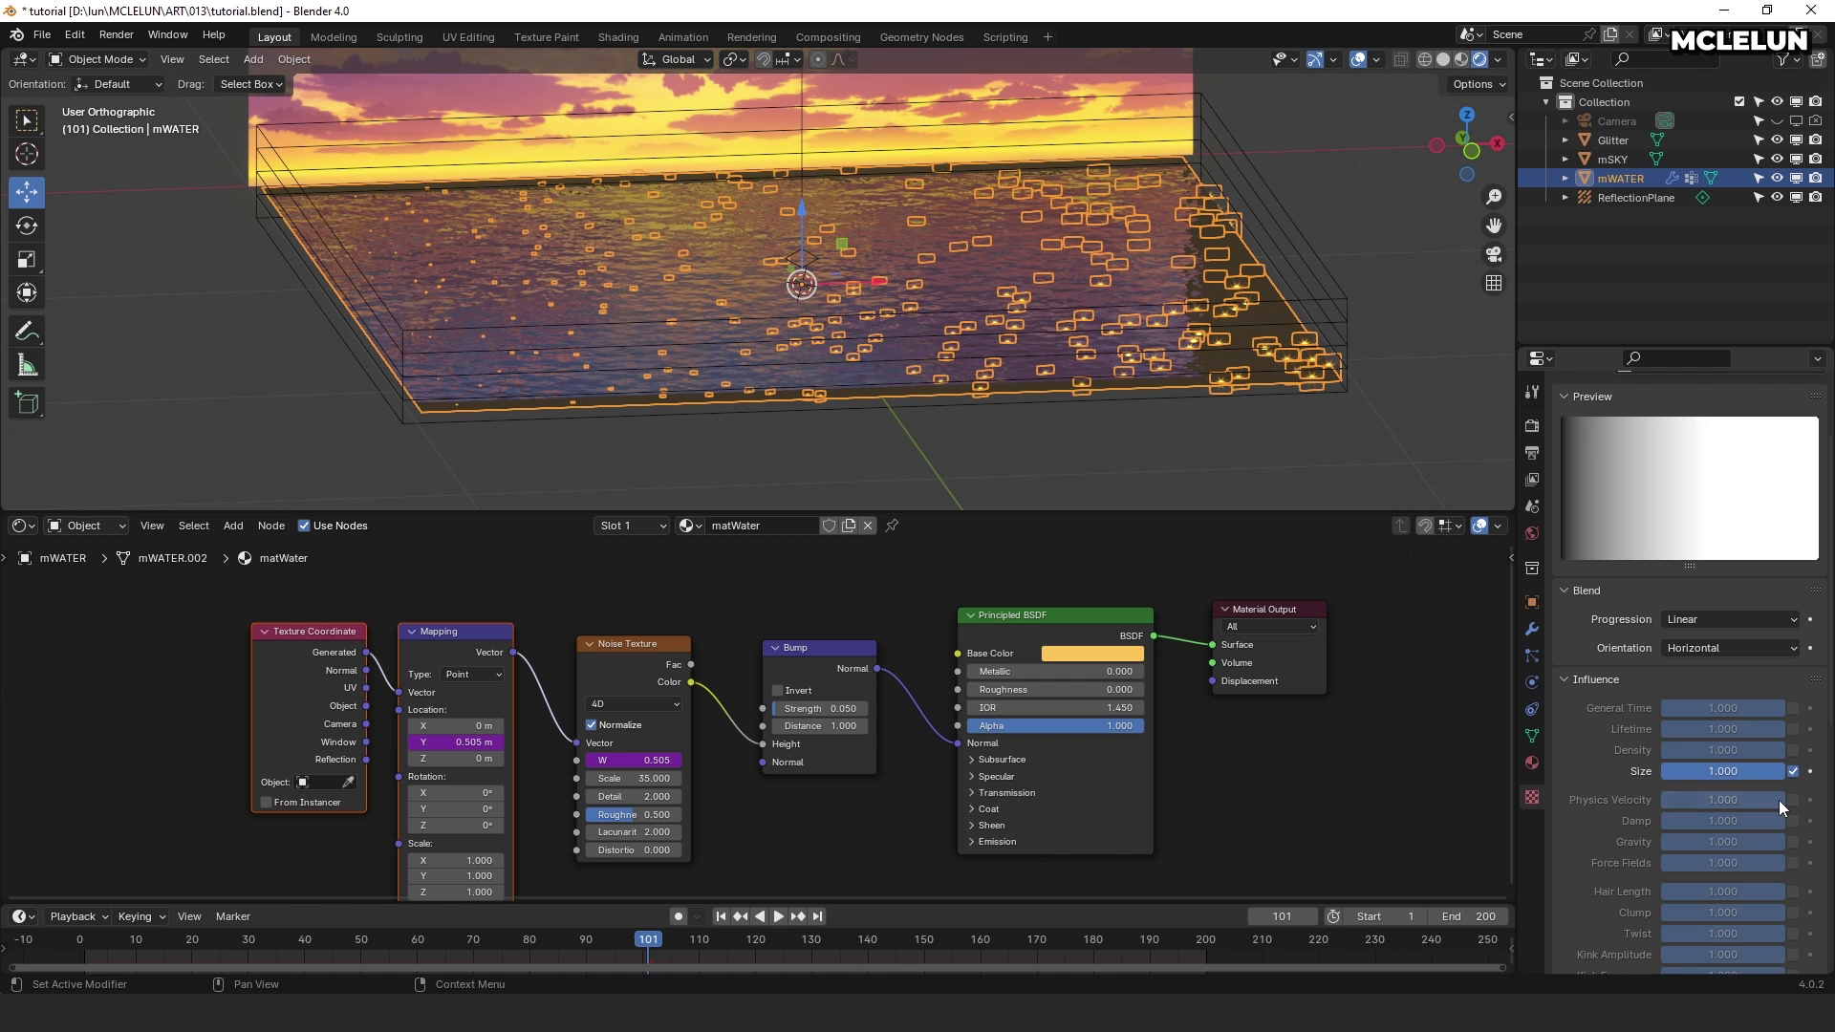
Step: Map the texture by Strand / Particle, move the colour ramp's white stop to the start, and preview
scroll(1716, 772, "down", 6)
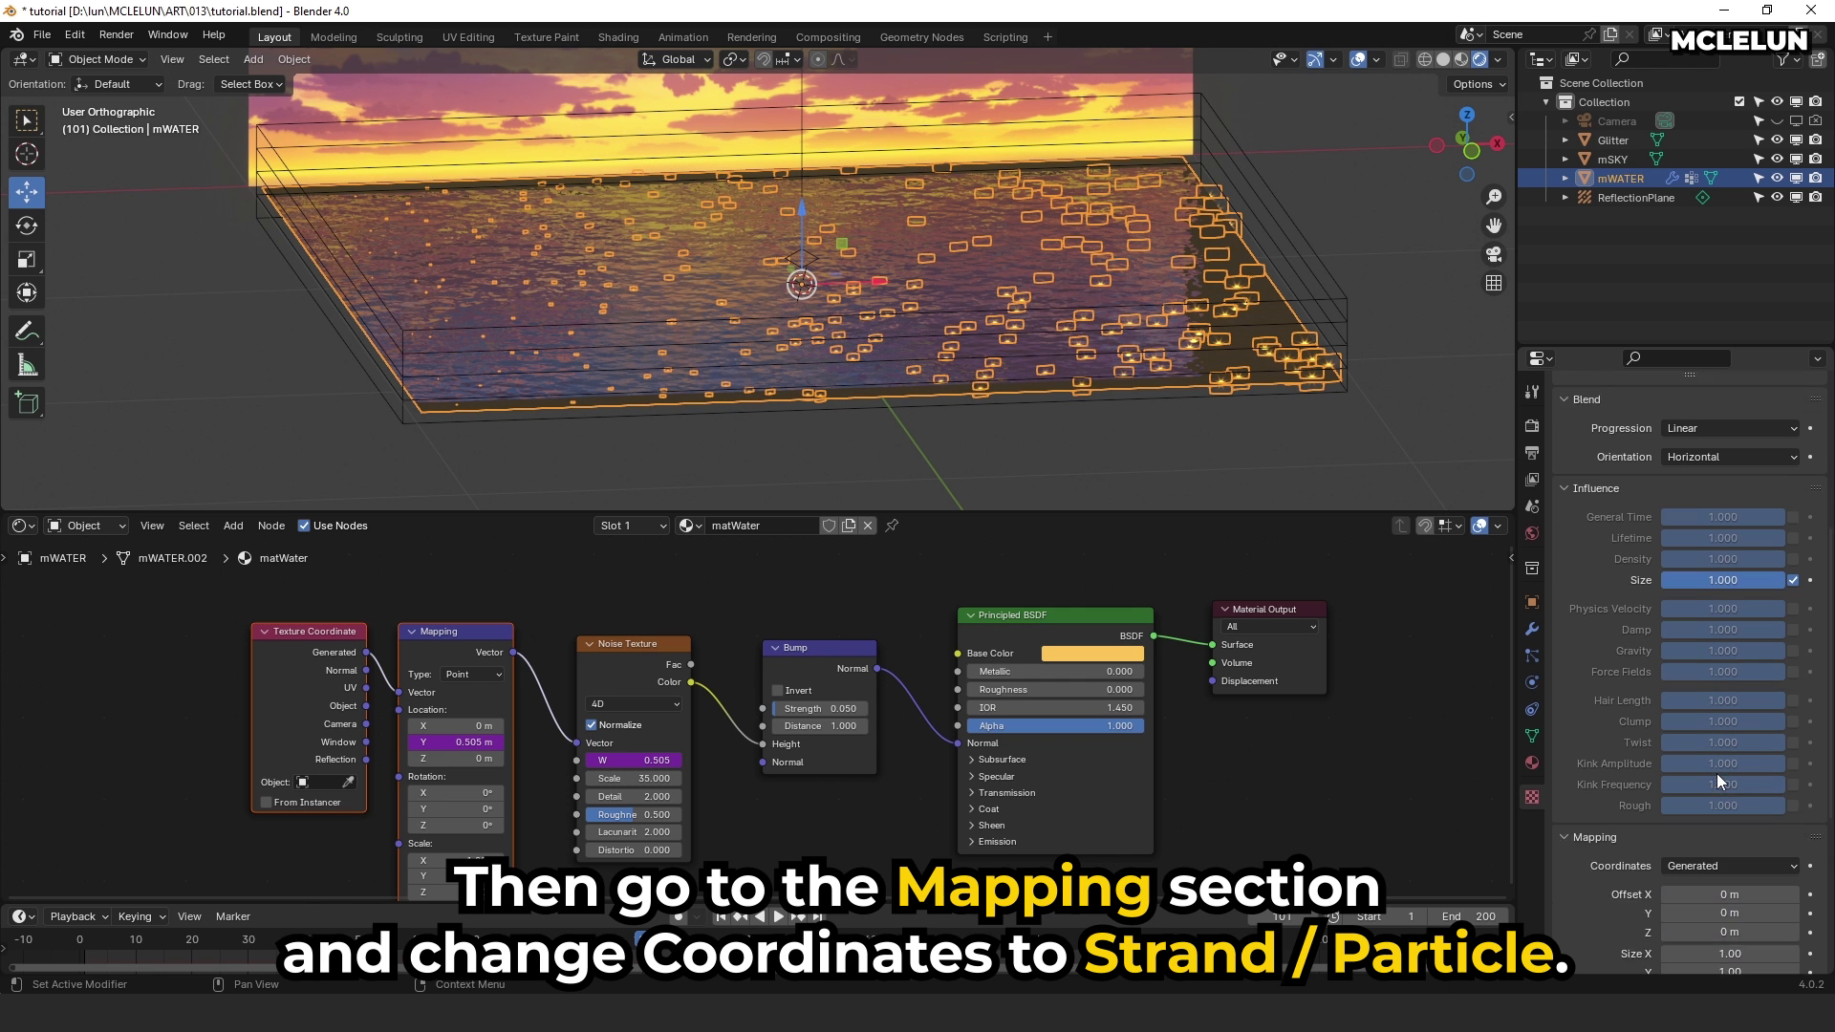
left_click(1705, 827)
left_click(1728, 933)
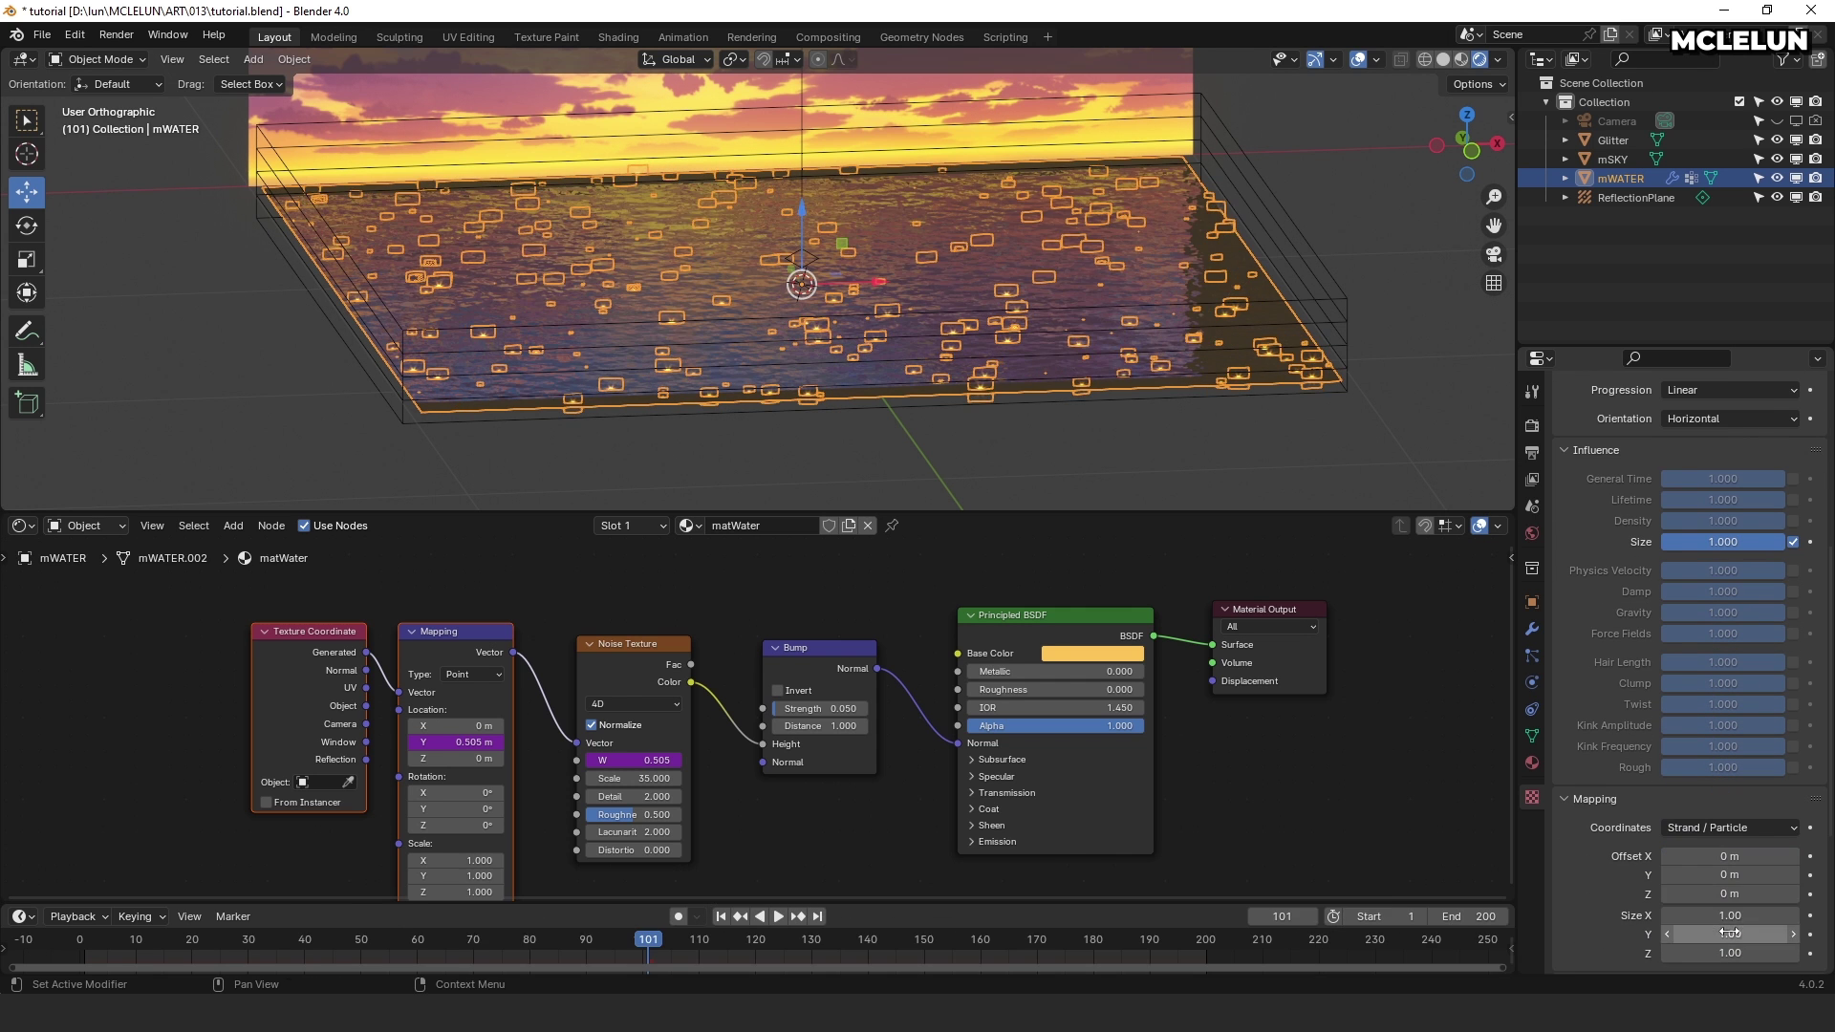
left_click_drag(526, 943, 1217, 973)
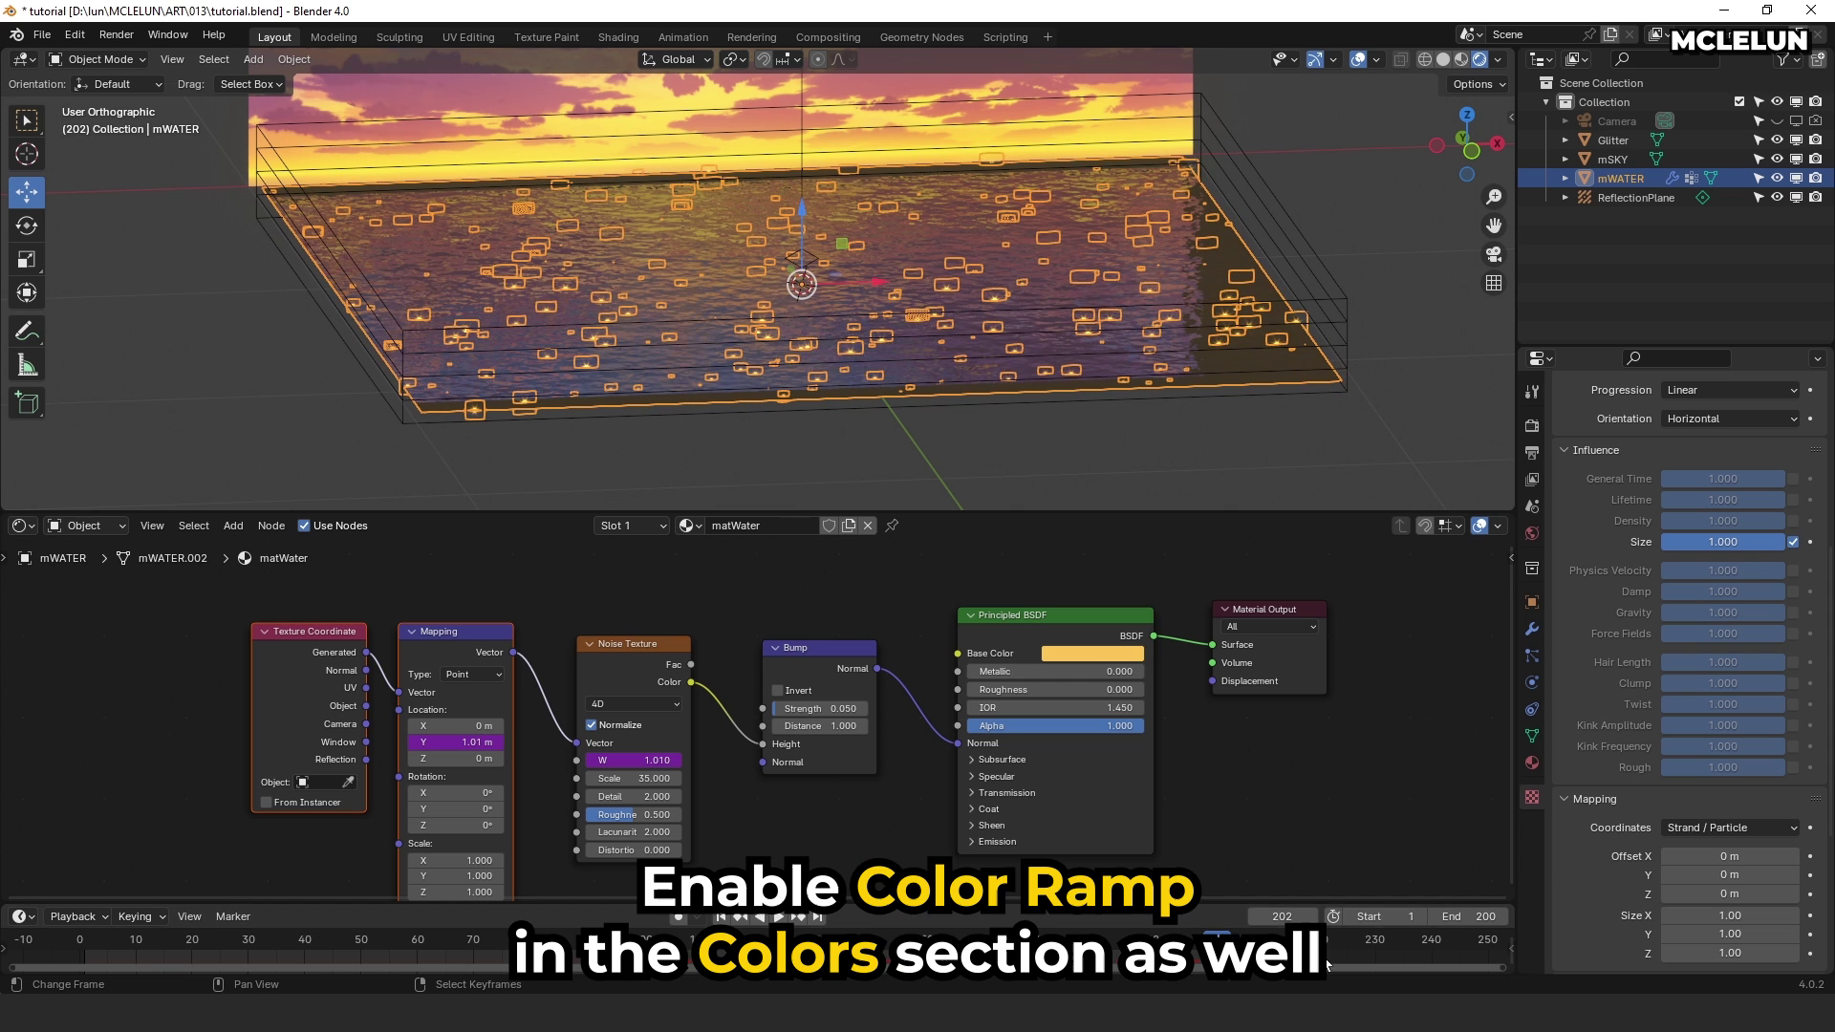
scroll(1678, 822, "down", 7)
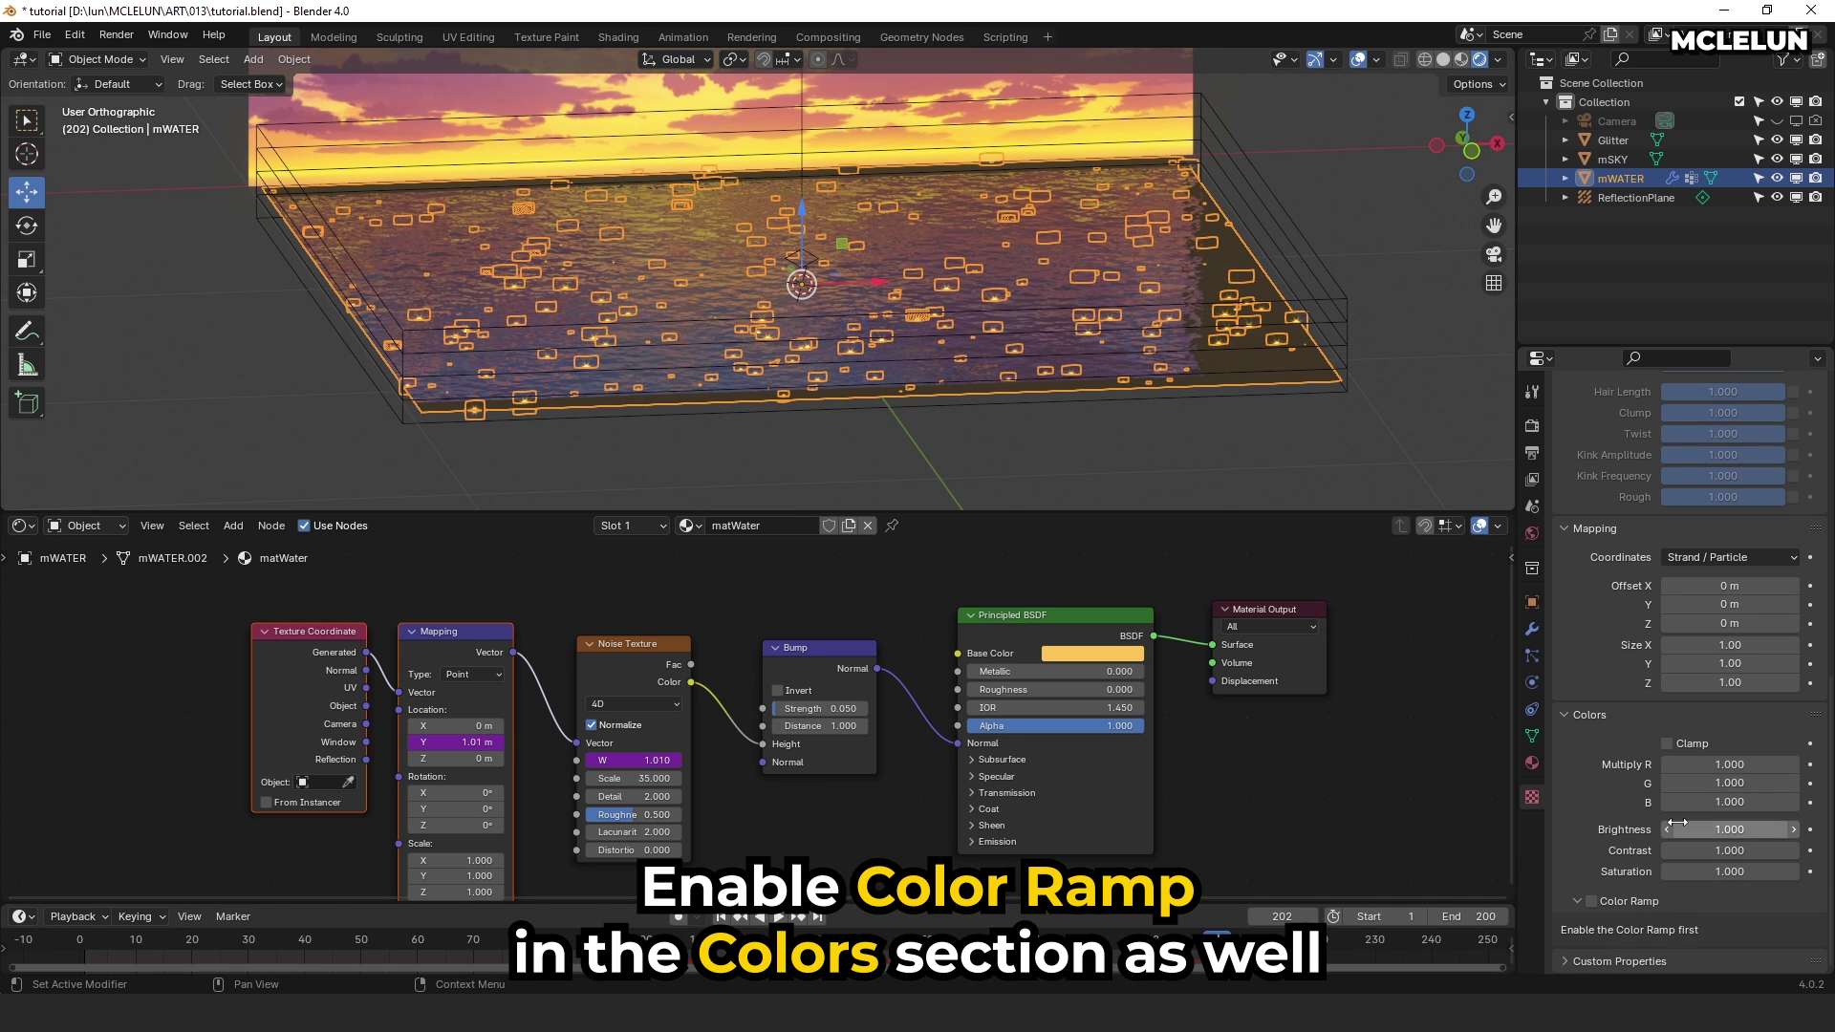
scroll(1636, 869, "down", 2)
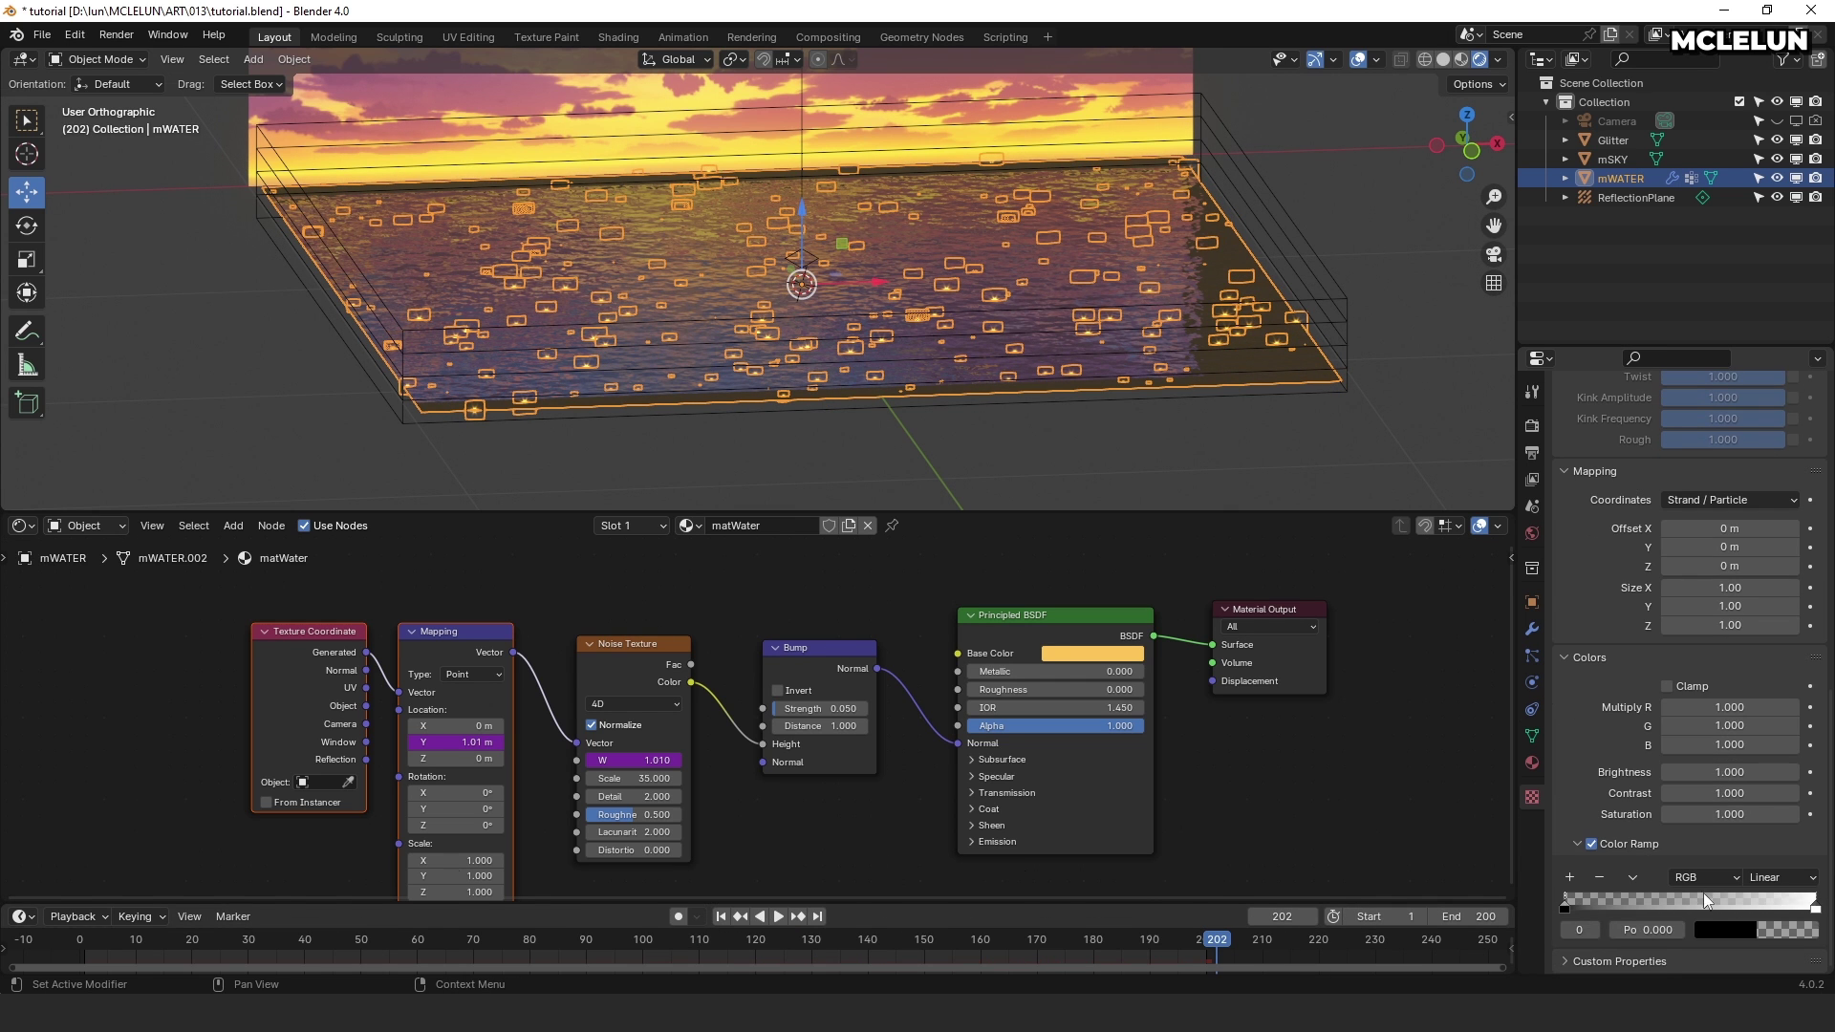
mouse_move(1817, 908)
left_mouse_down()
mouse_move(1631, 908)
mouse_move(1817, 908)
left_mouse_up()
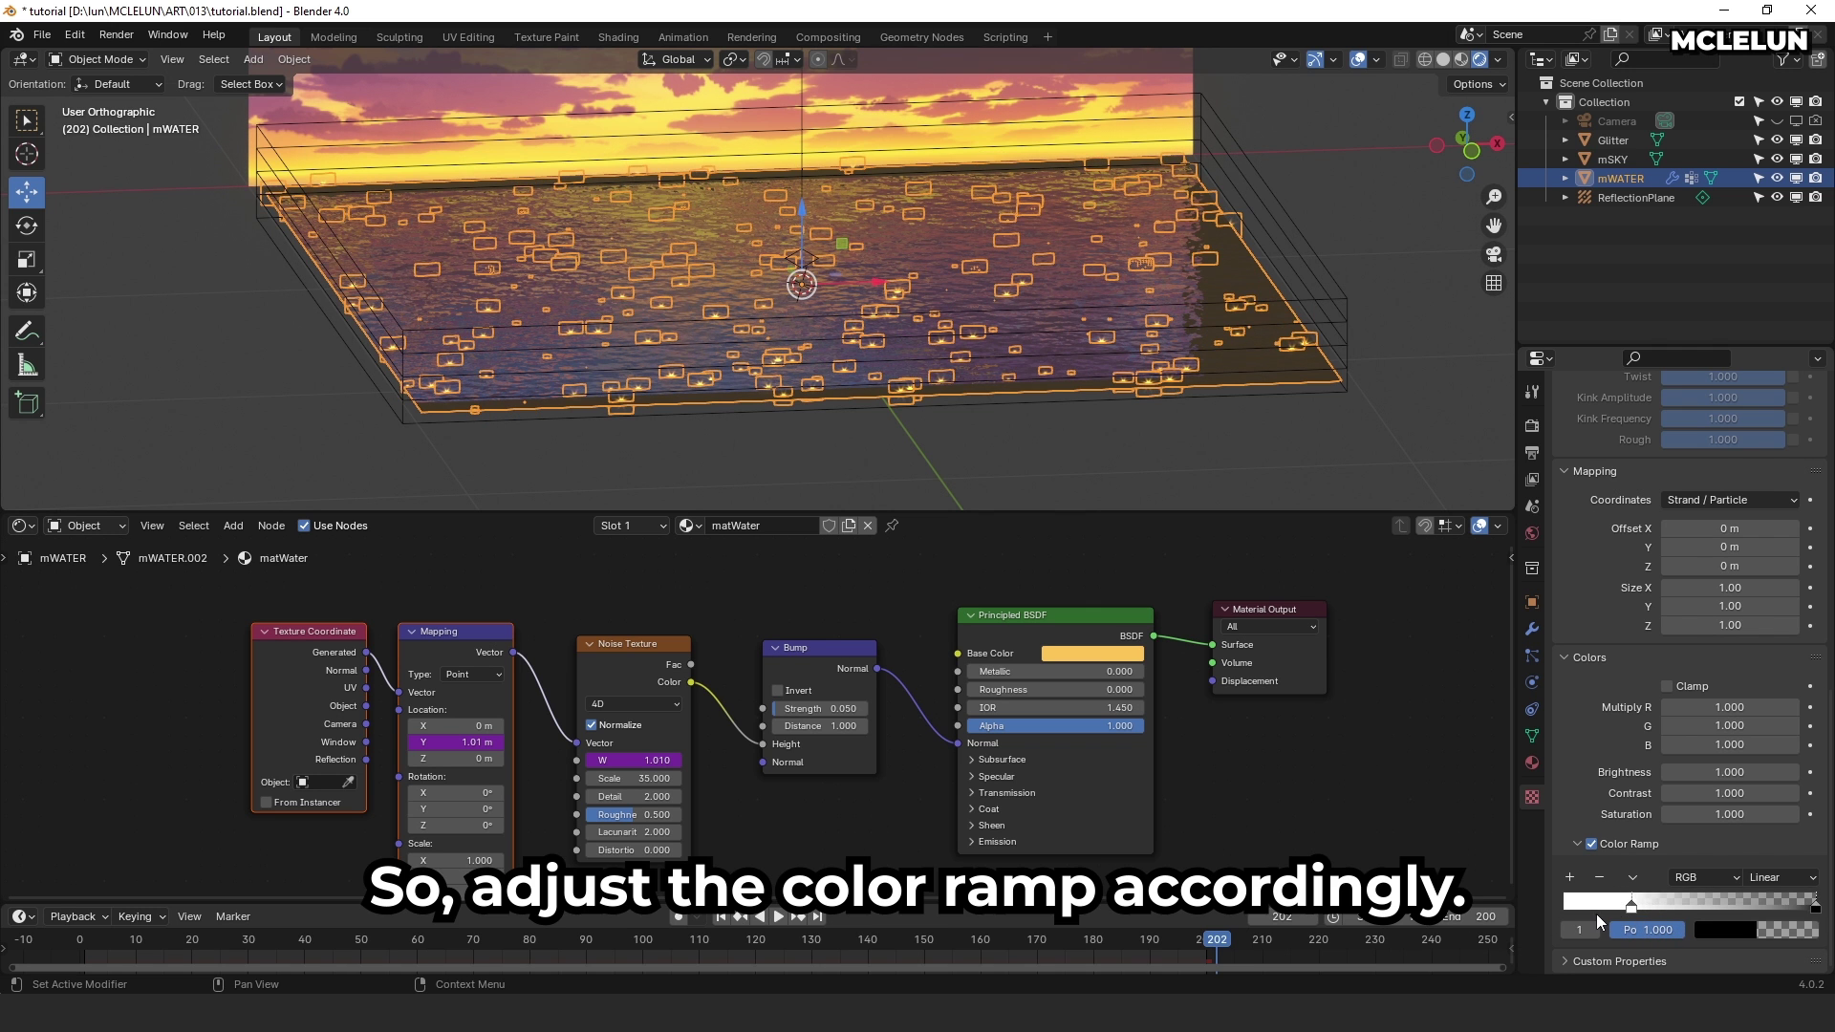
left_click_drag(1633, 910, 1531, 909)
left_click_drag(531, 932, 1409, 947)
key("space")
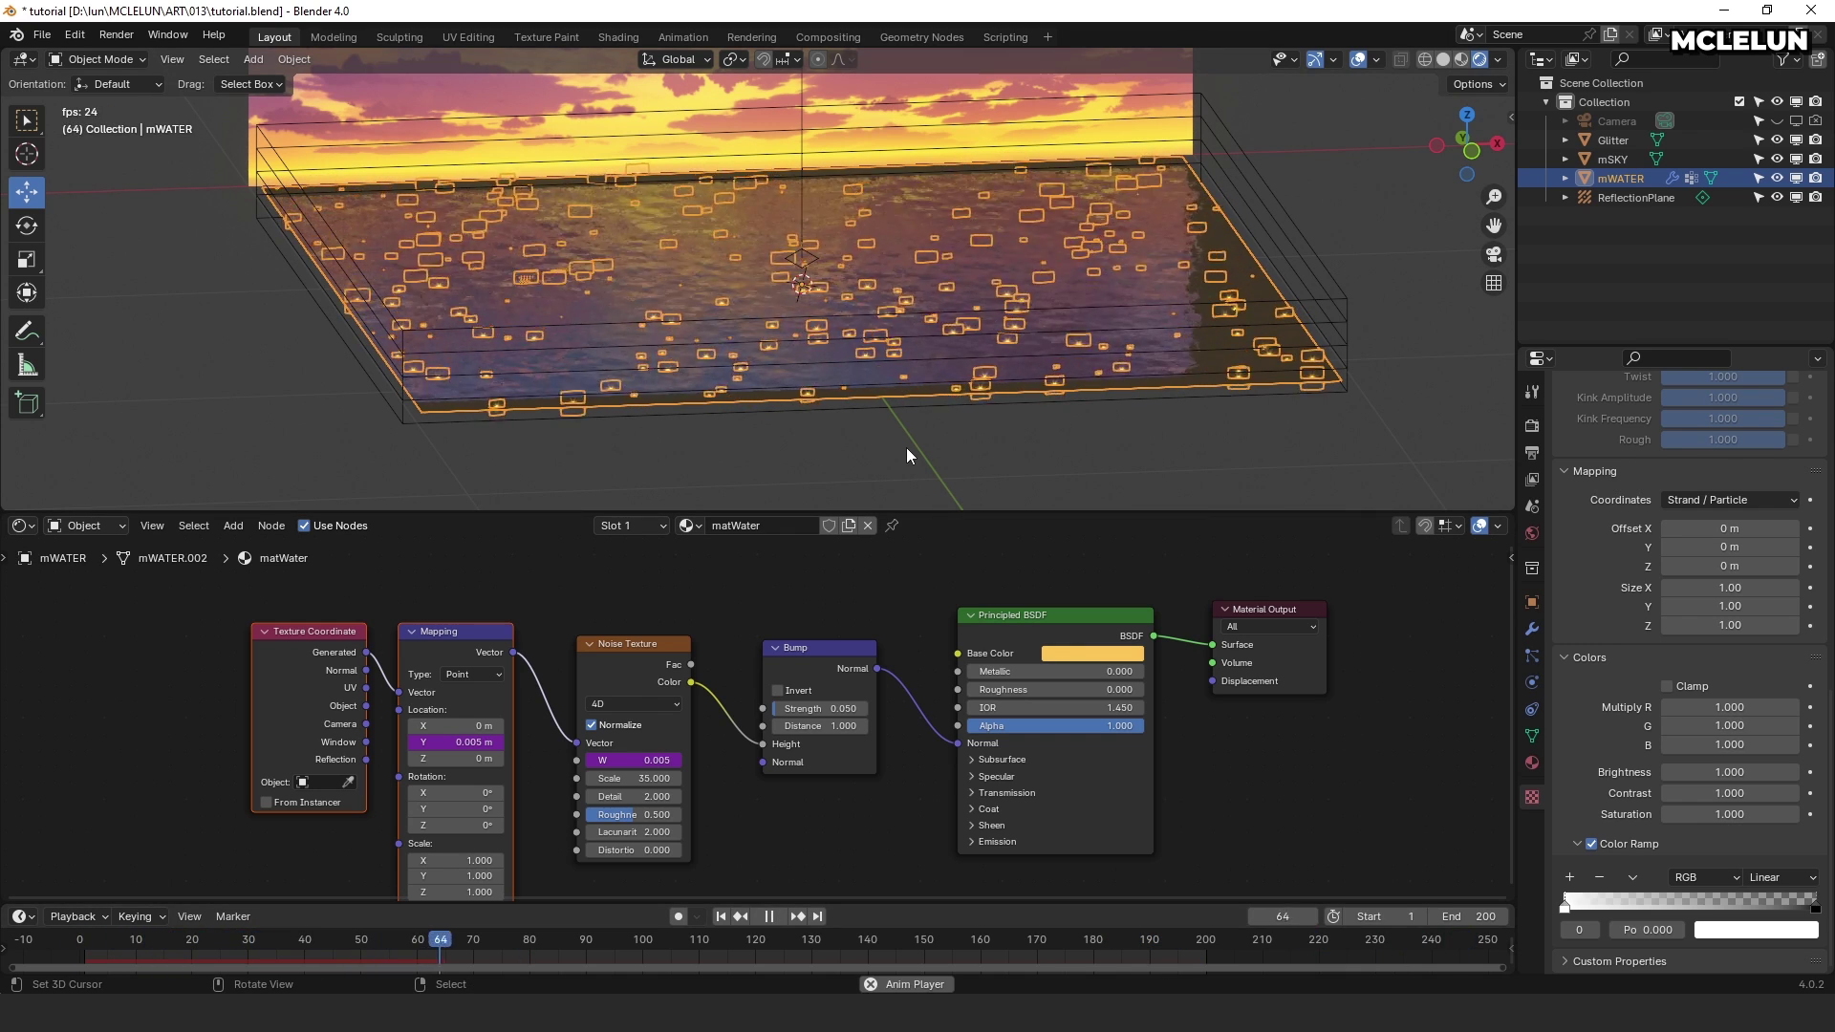
key("space")
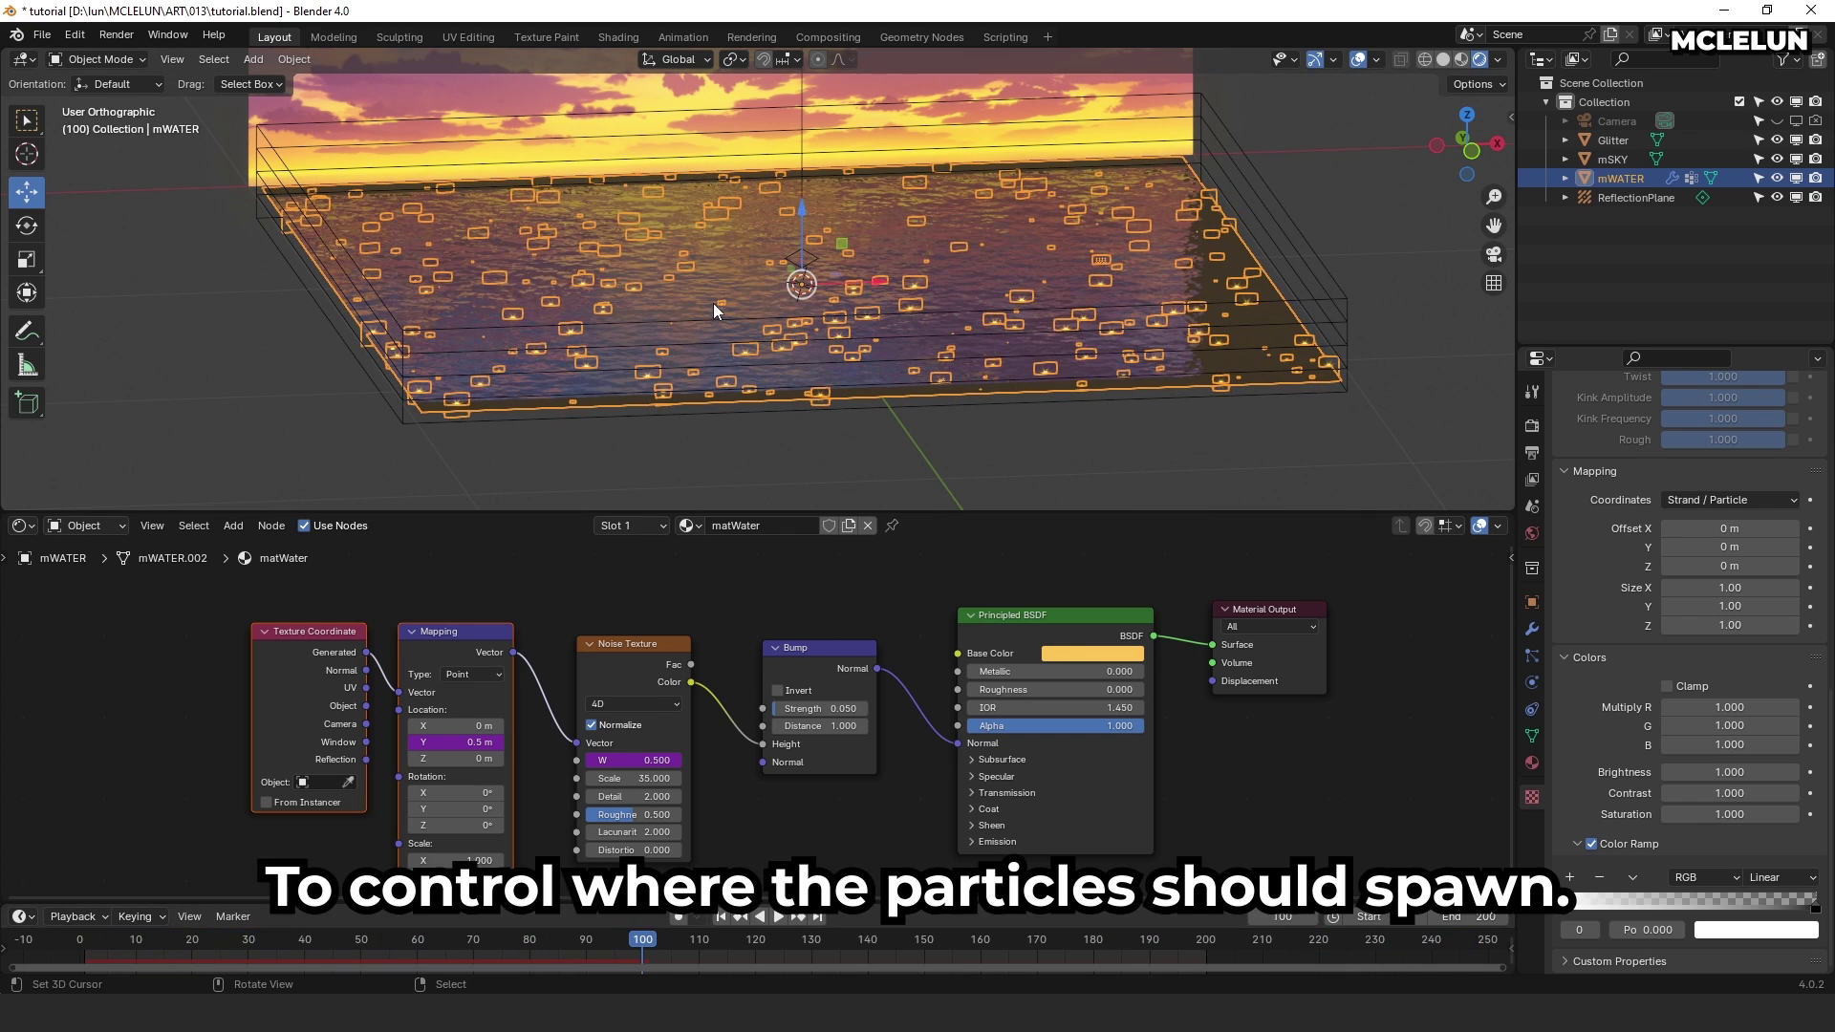
Step: Weight-paint the water plane's glitter spawn area, then return to Object Mode
middle_click_drag(714, 286, 844, 260, "ctrl")
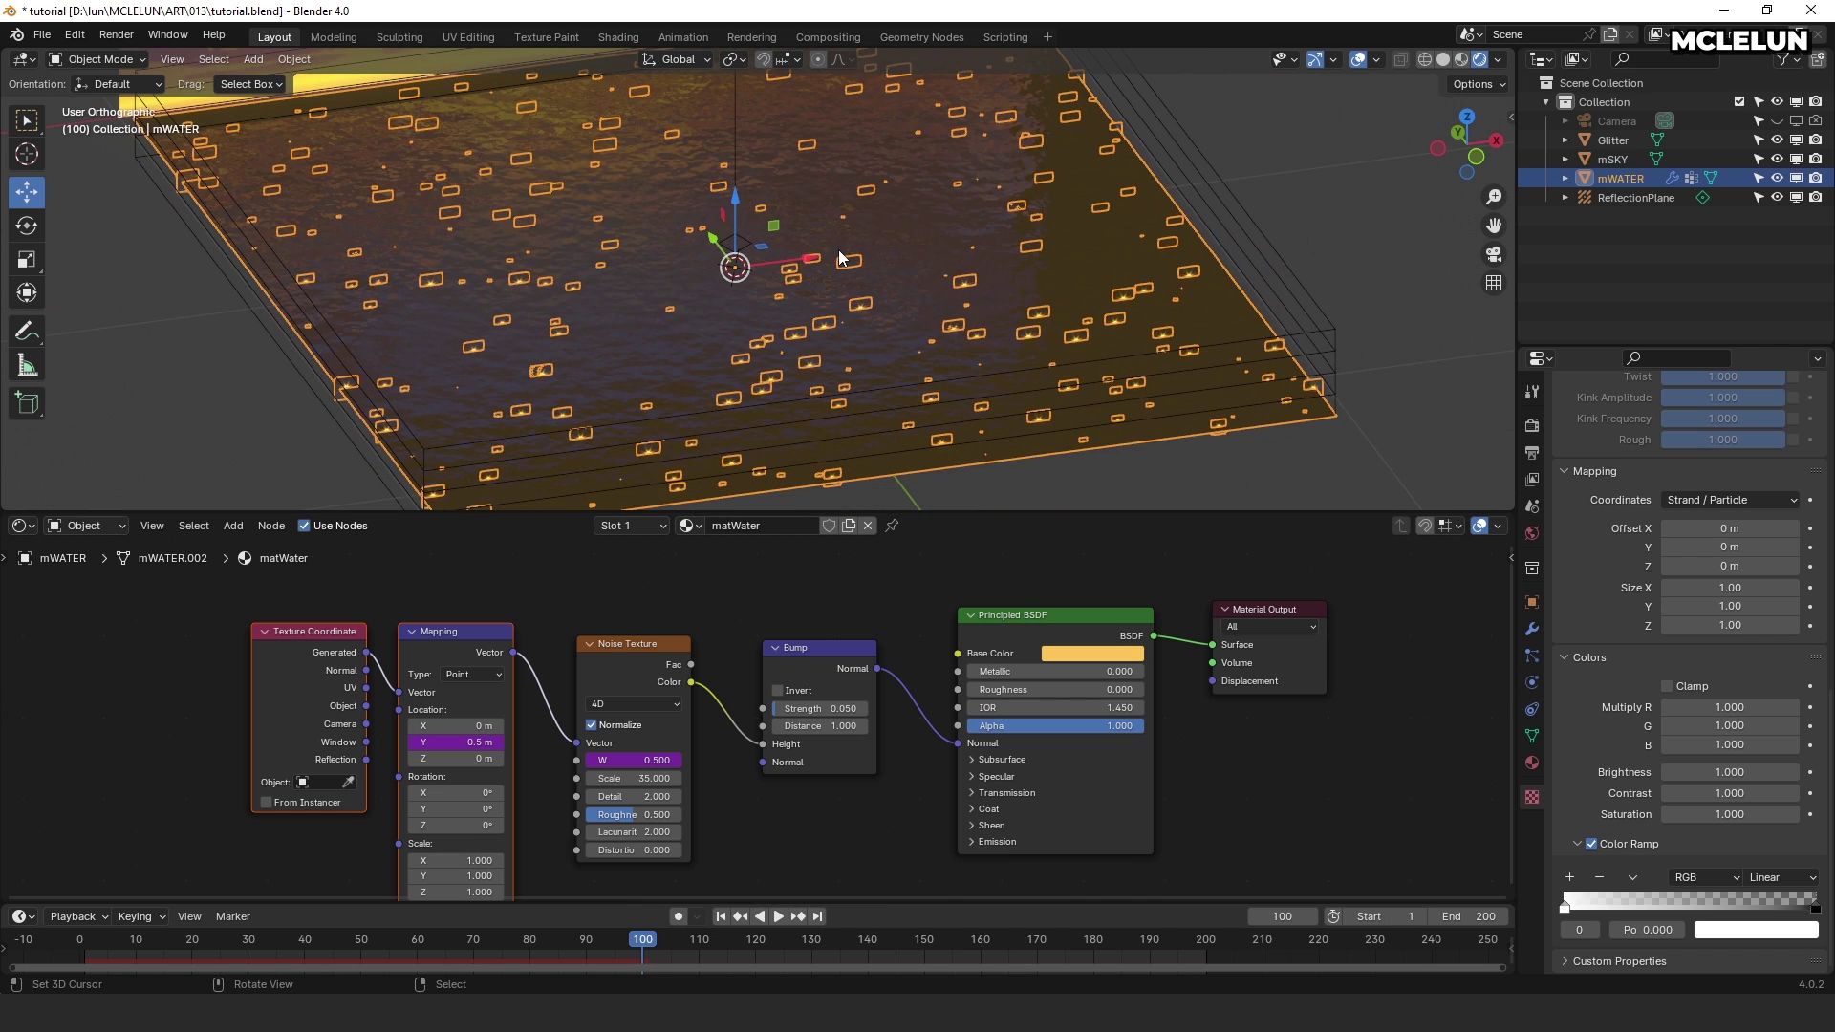
key("Tab")
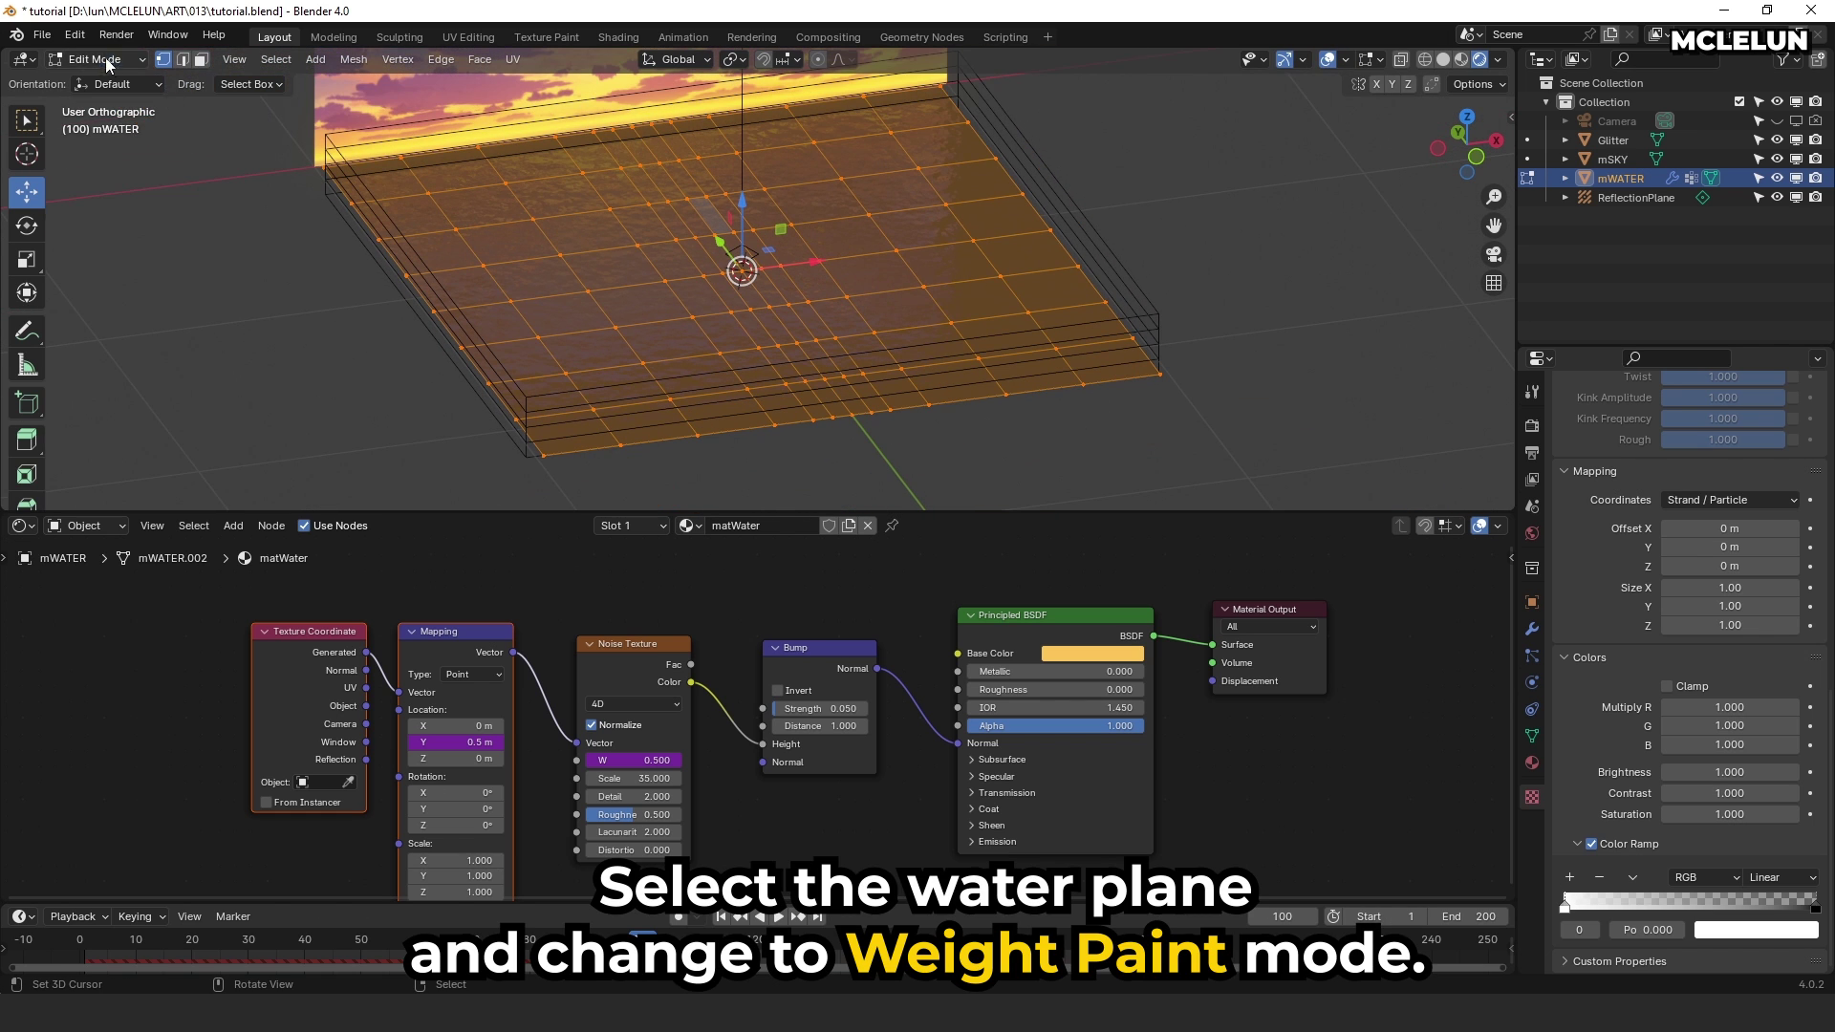
left_click(101, 59)
left_click(91, 161)
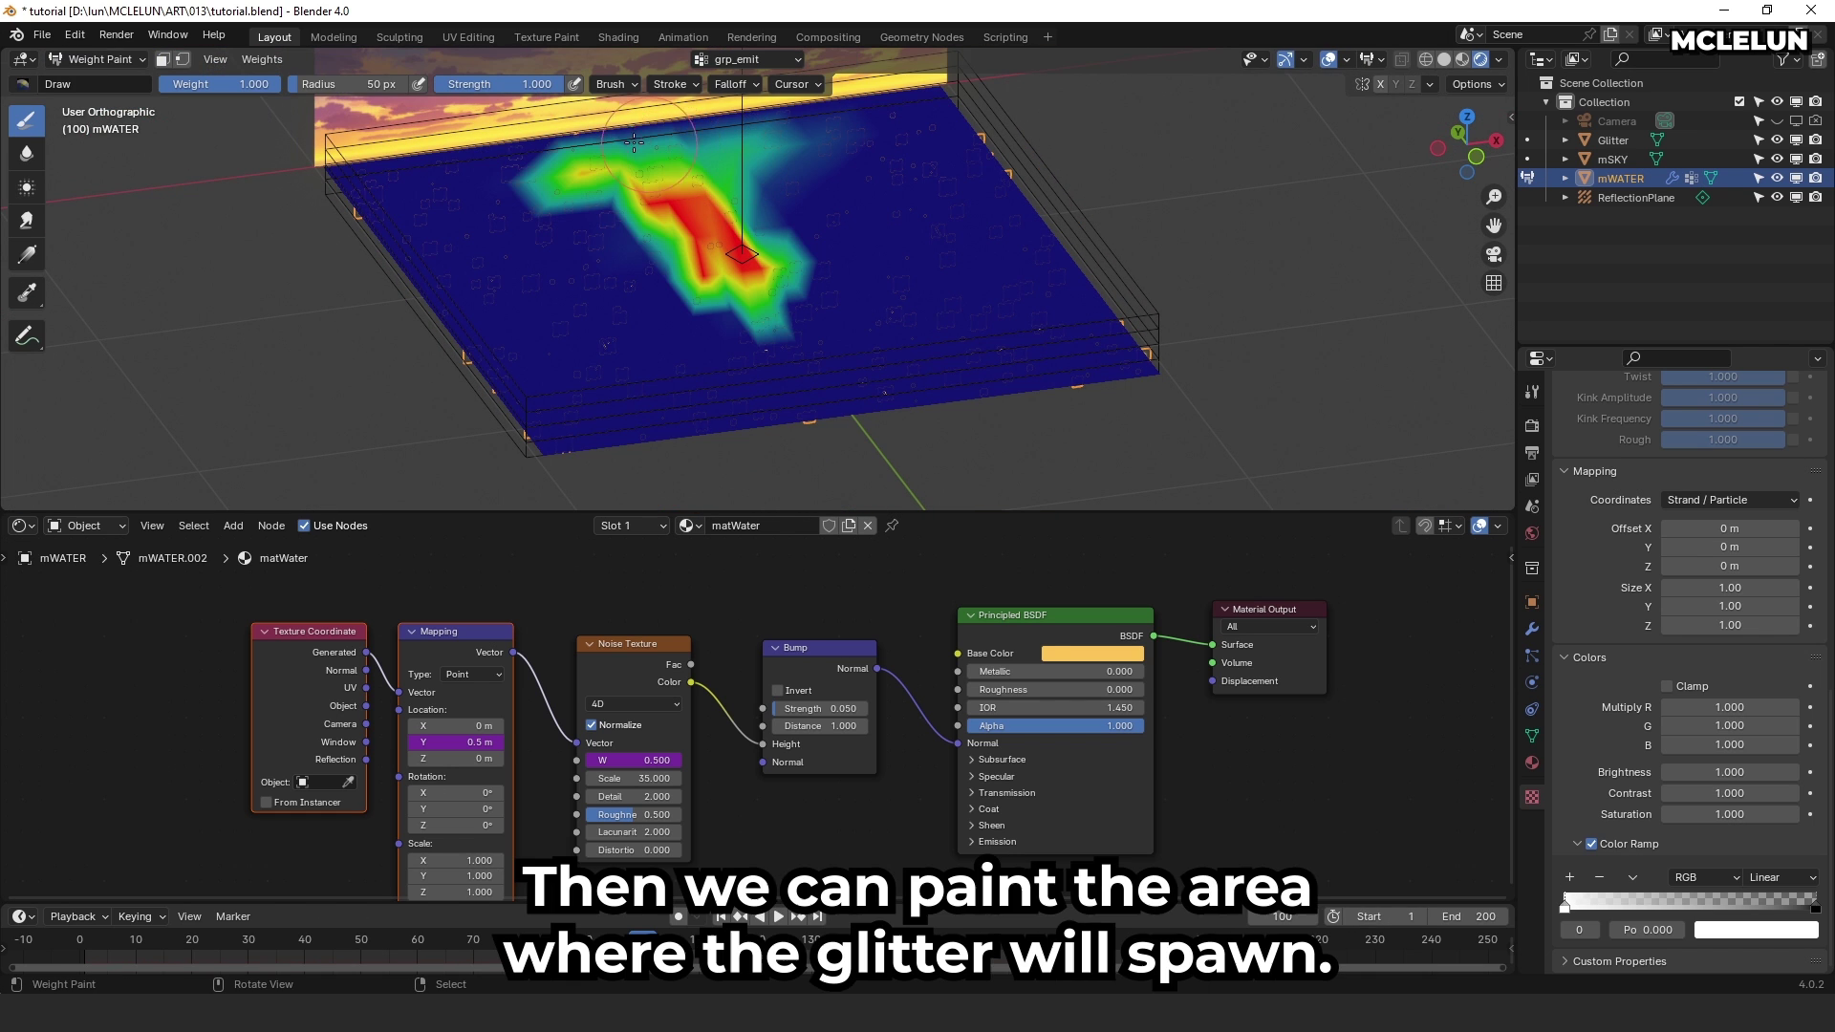
mouse_move(656, 127)
left_mouse_down()
mouse_move(755, 123)
mouse_move(755, 228)
mouse_move(509, 145)
mouse_move(774, 119)
mouse_move(810, 206)
mouse_move(743, 288)
mouse_move(540, 147)
mouse_move(498, 155)
left_mouse_up()
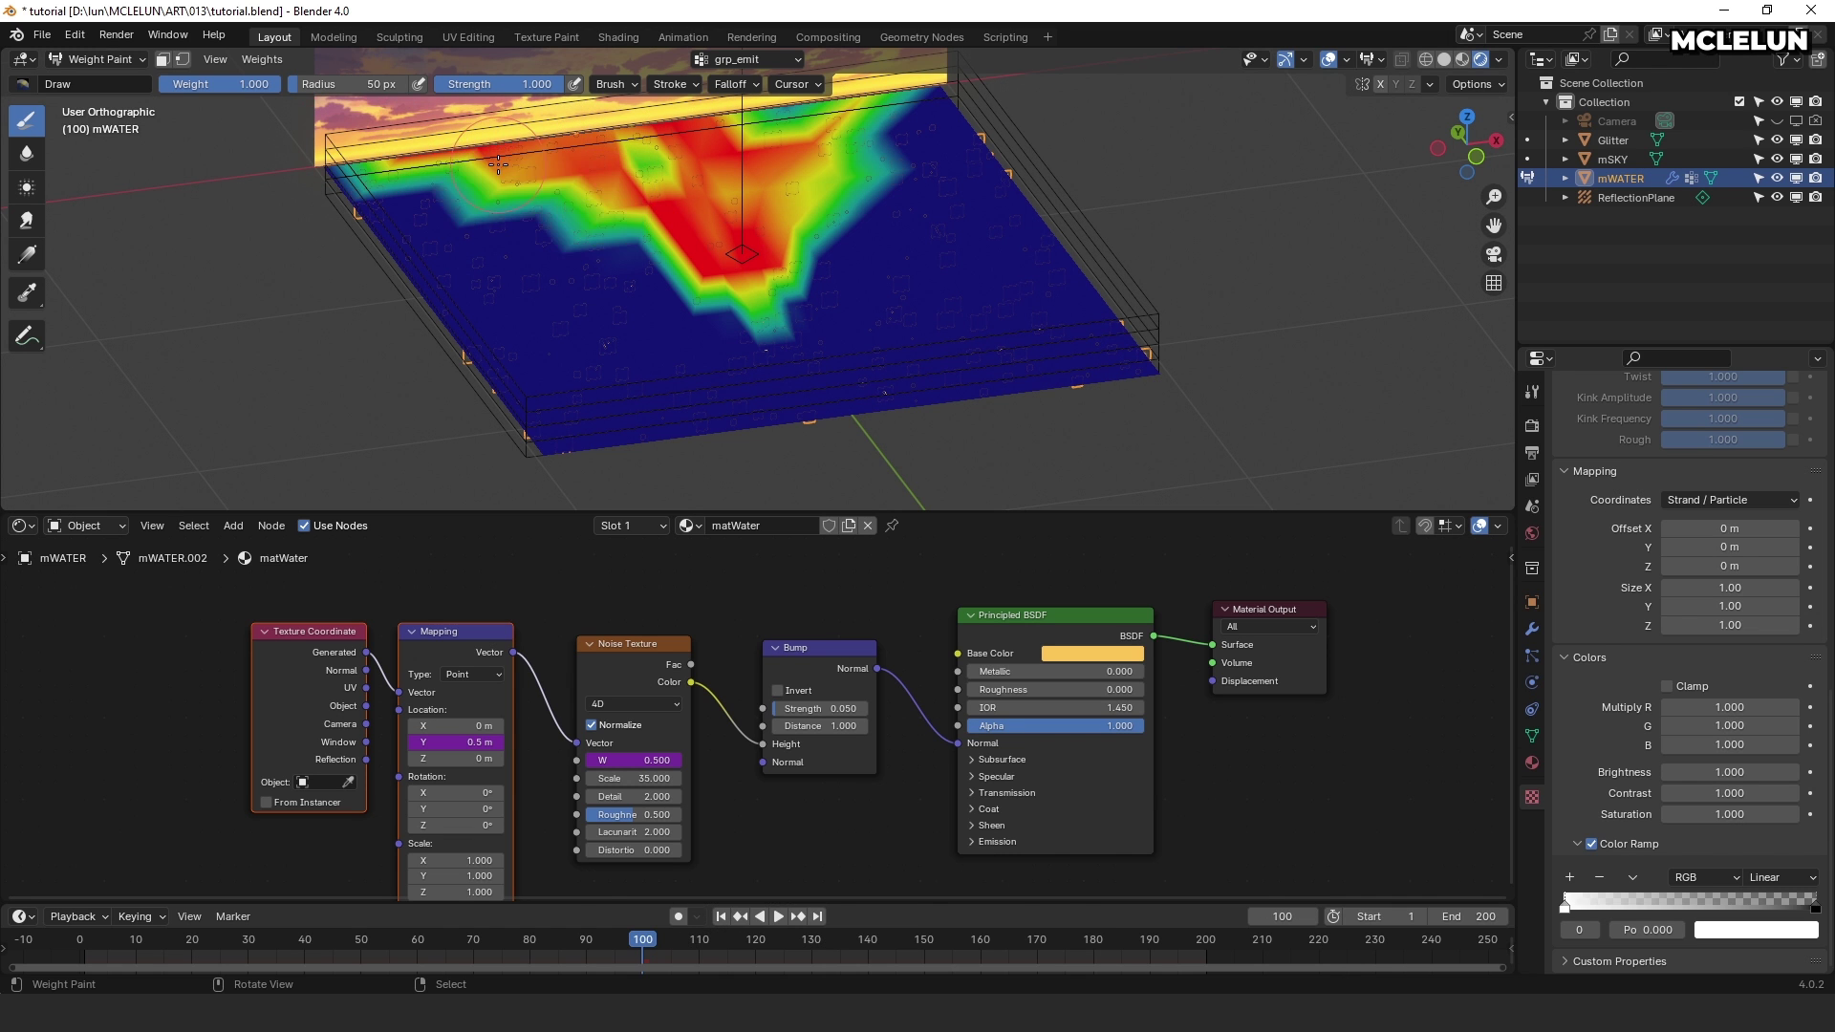
key("Tab")
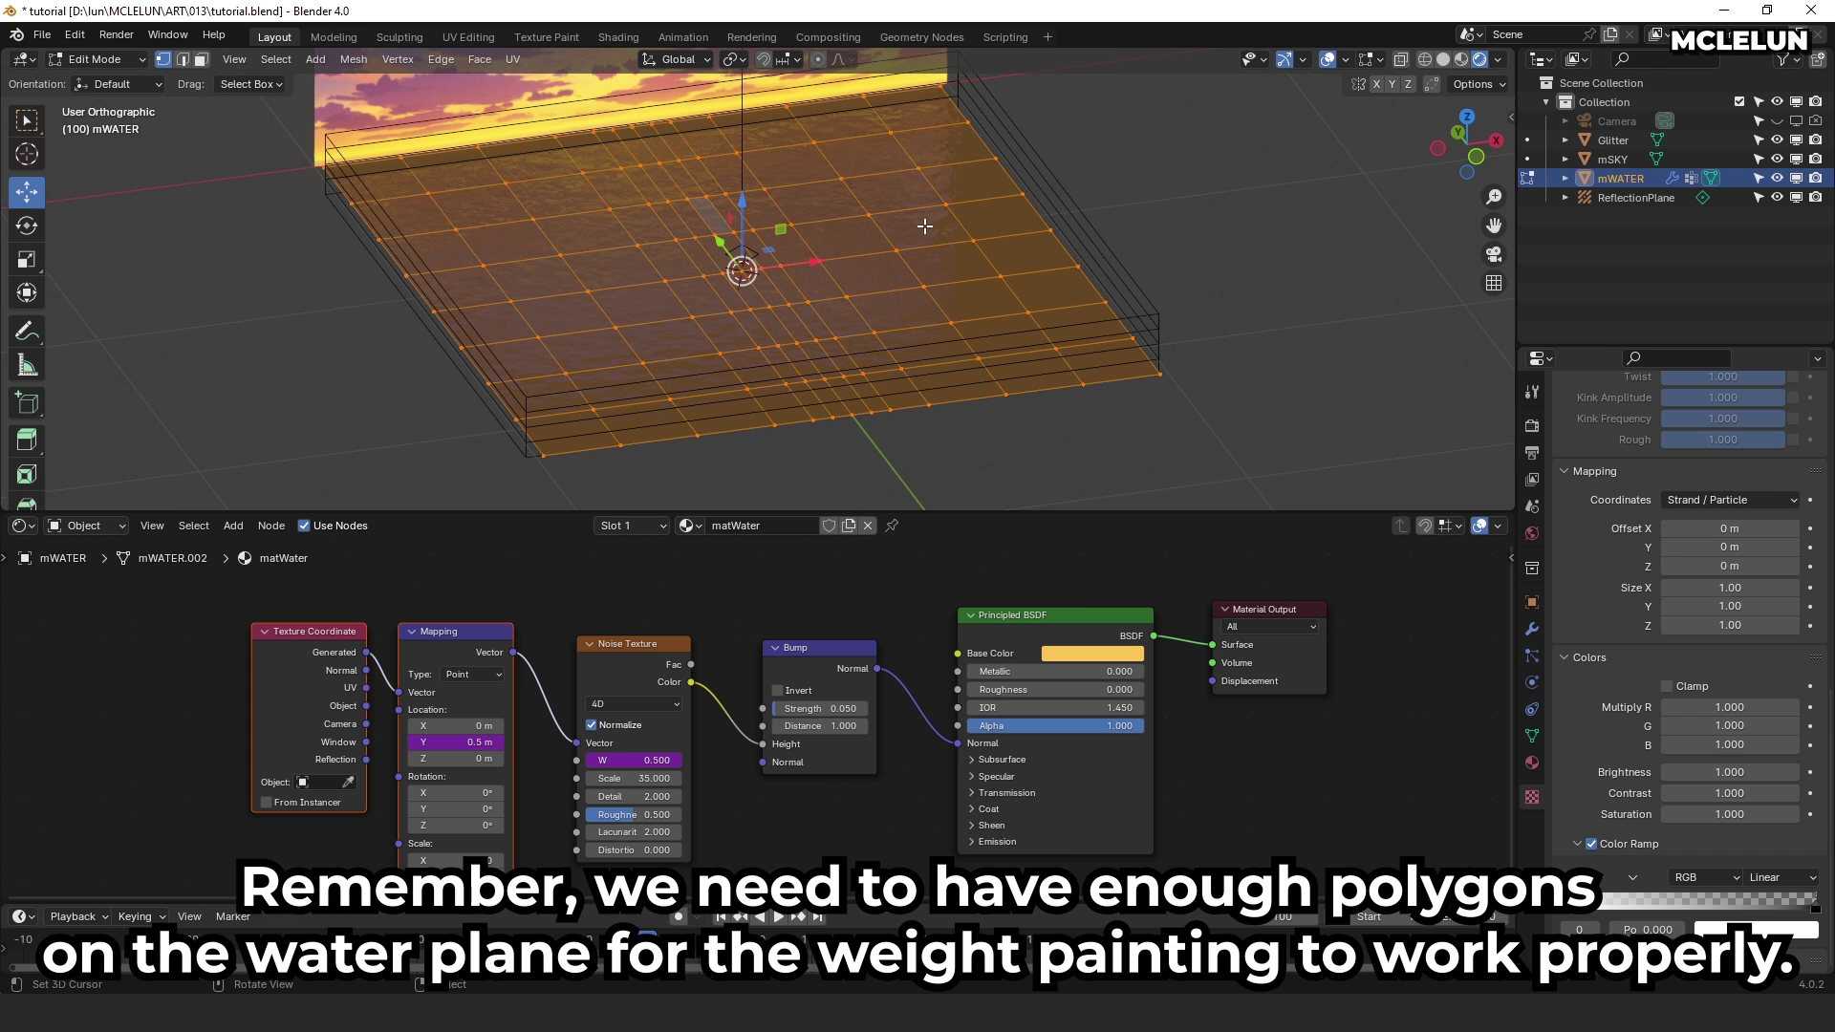
key("Tab")
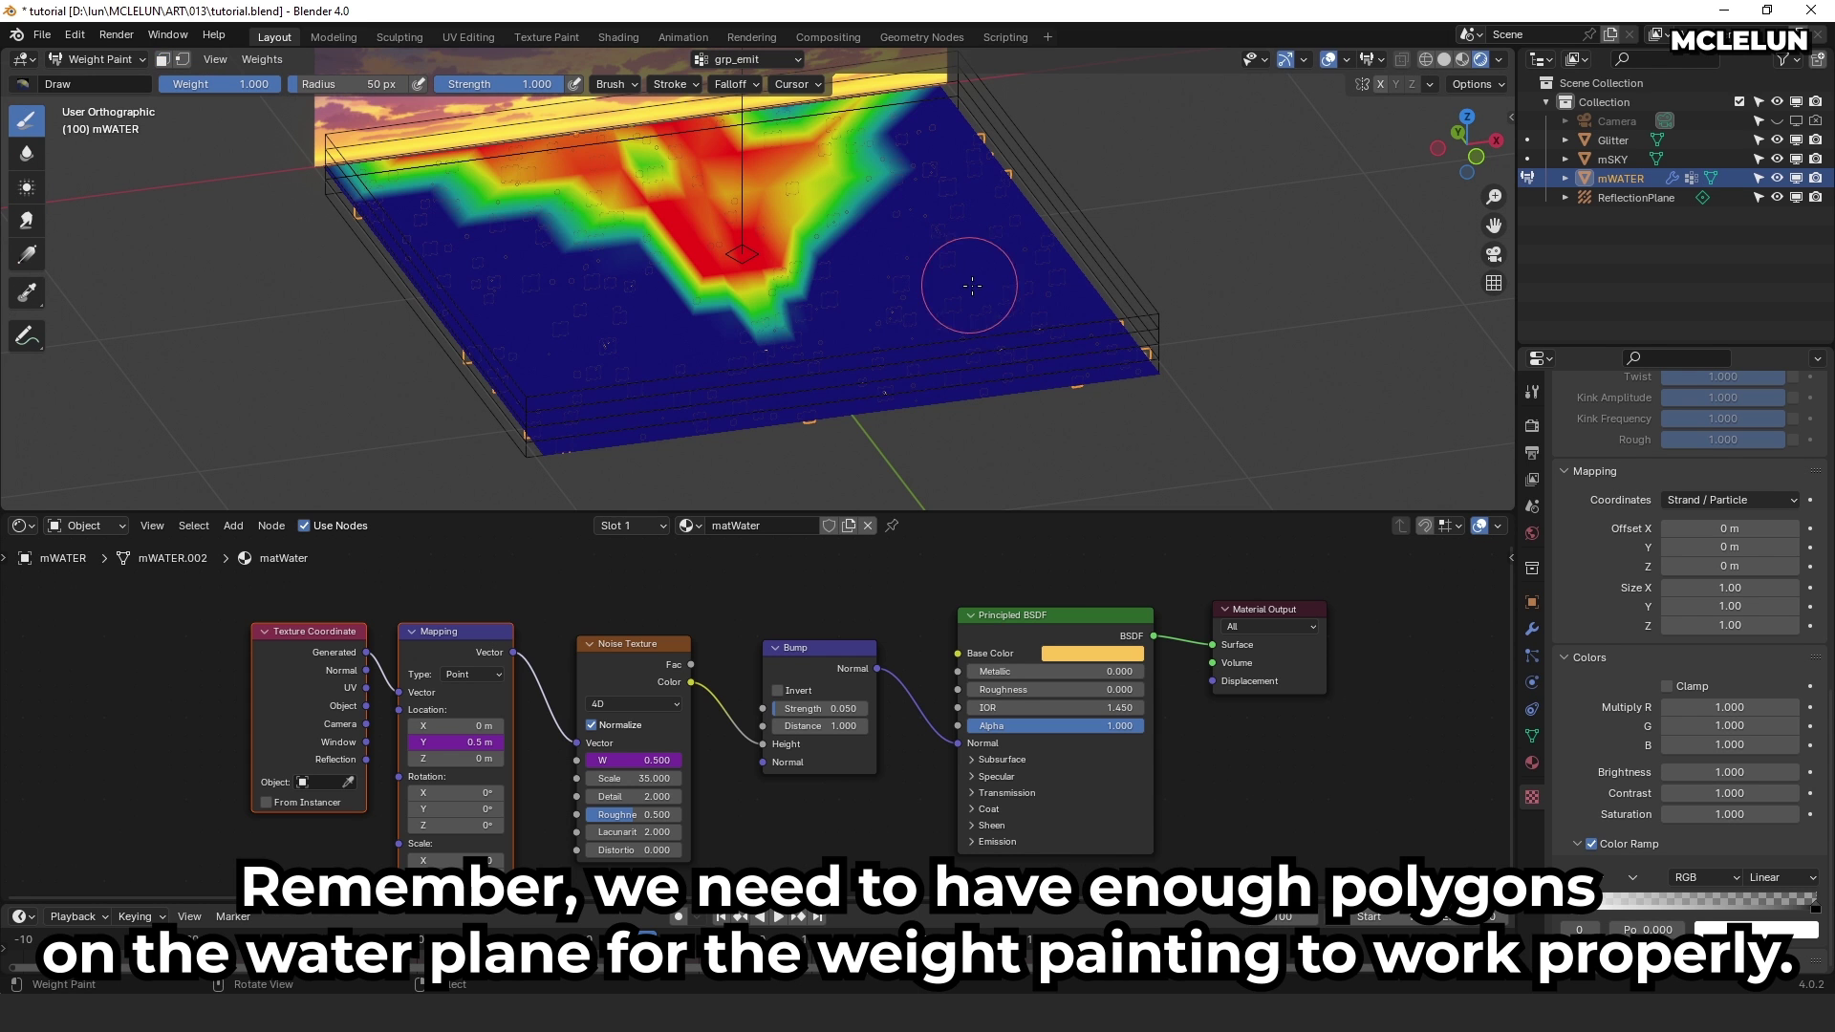
left_click(71, 56)
left_click(113, 82)
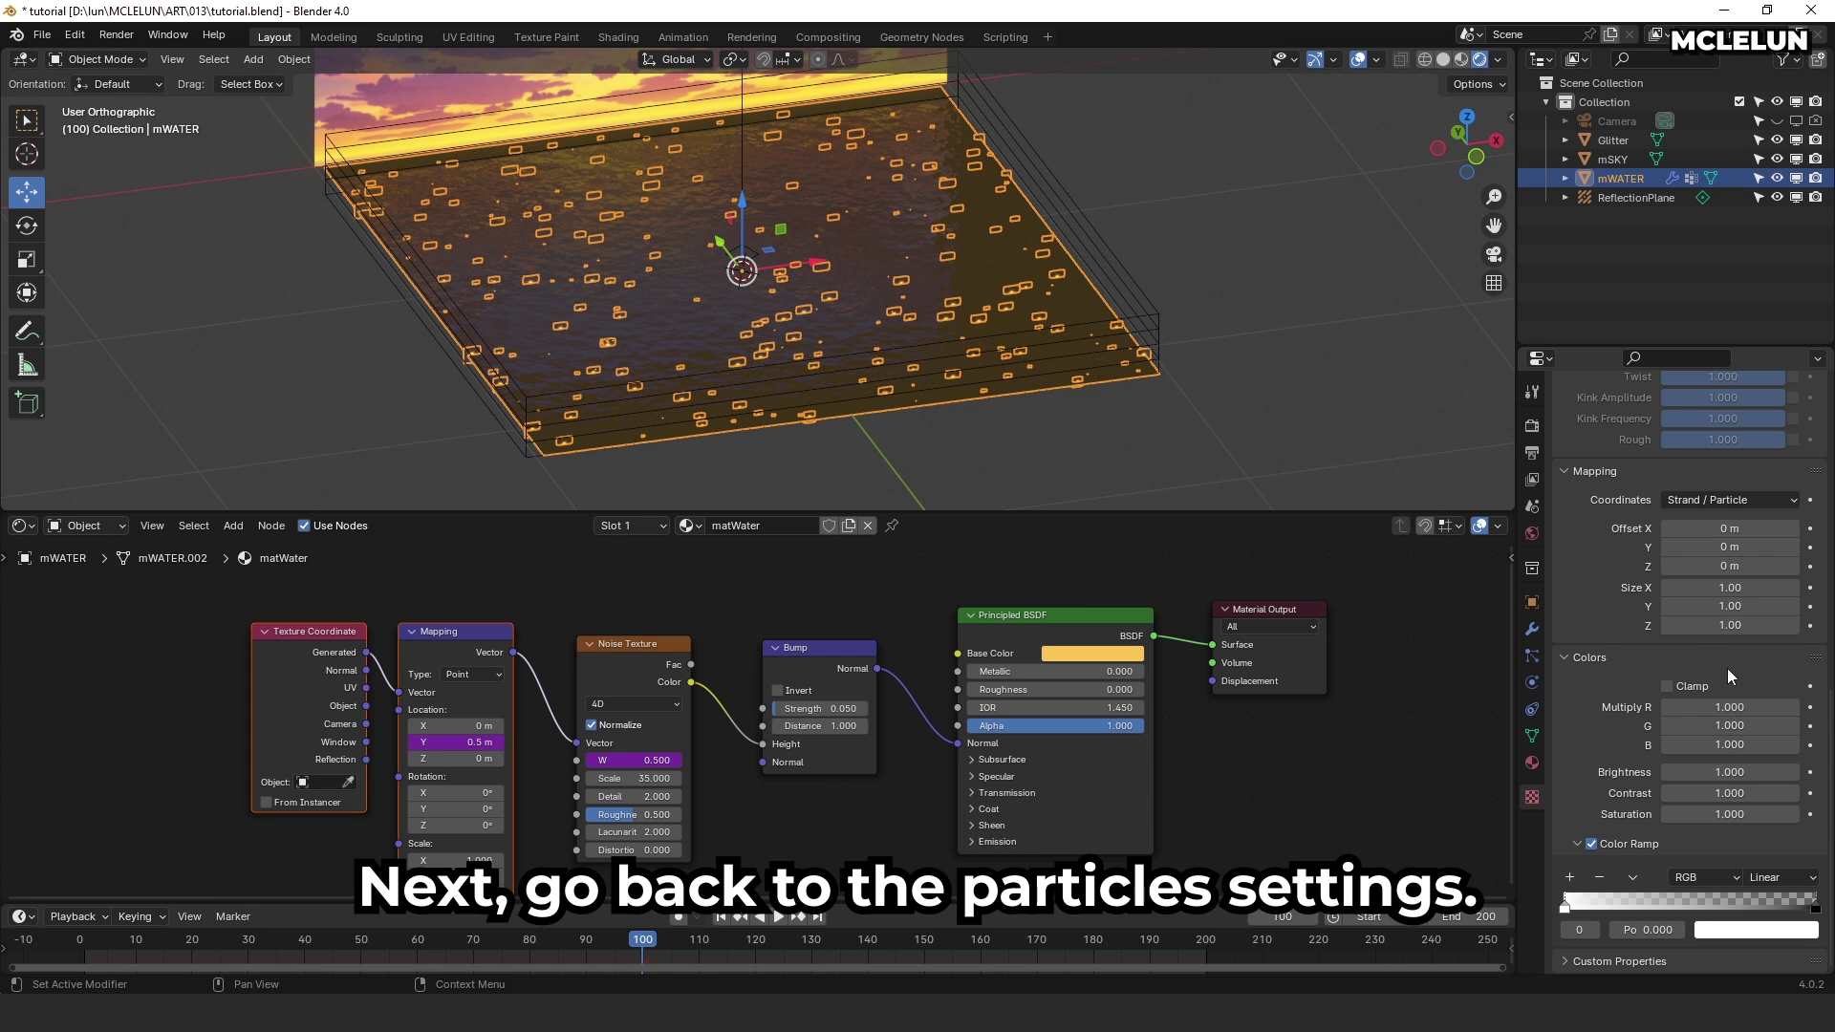
Step: Set the particle Density vertex group to grp_emit and scrub to frame 110
scroll(1728, 669, "up", 4)
left_click(1531, 658)
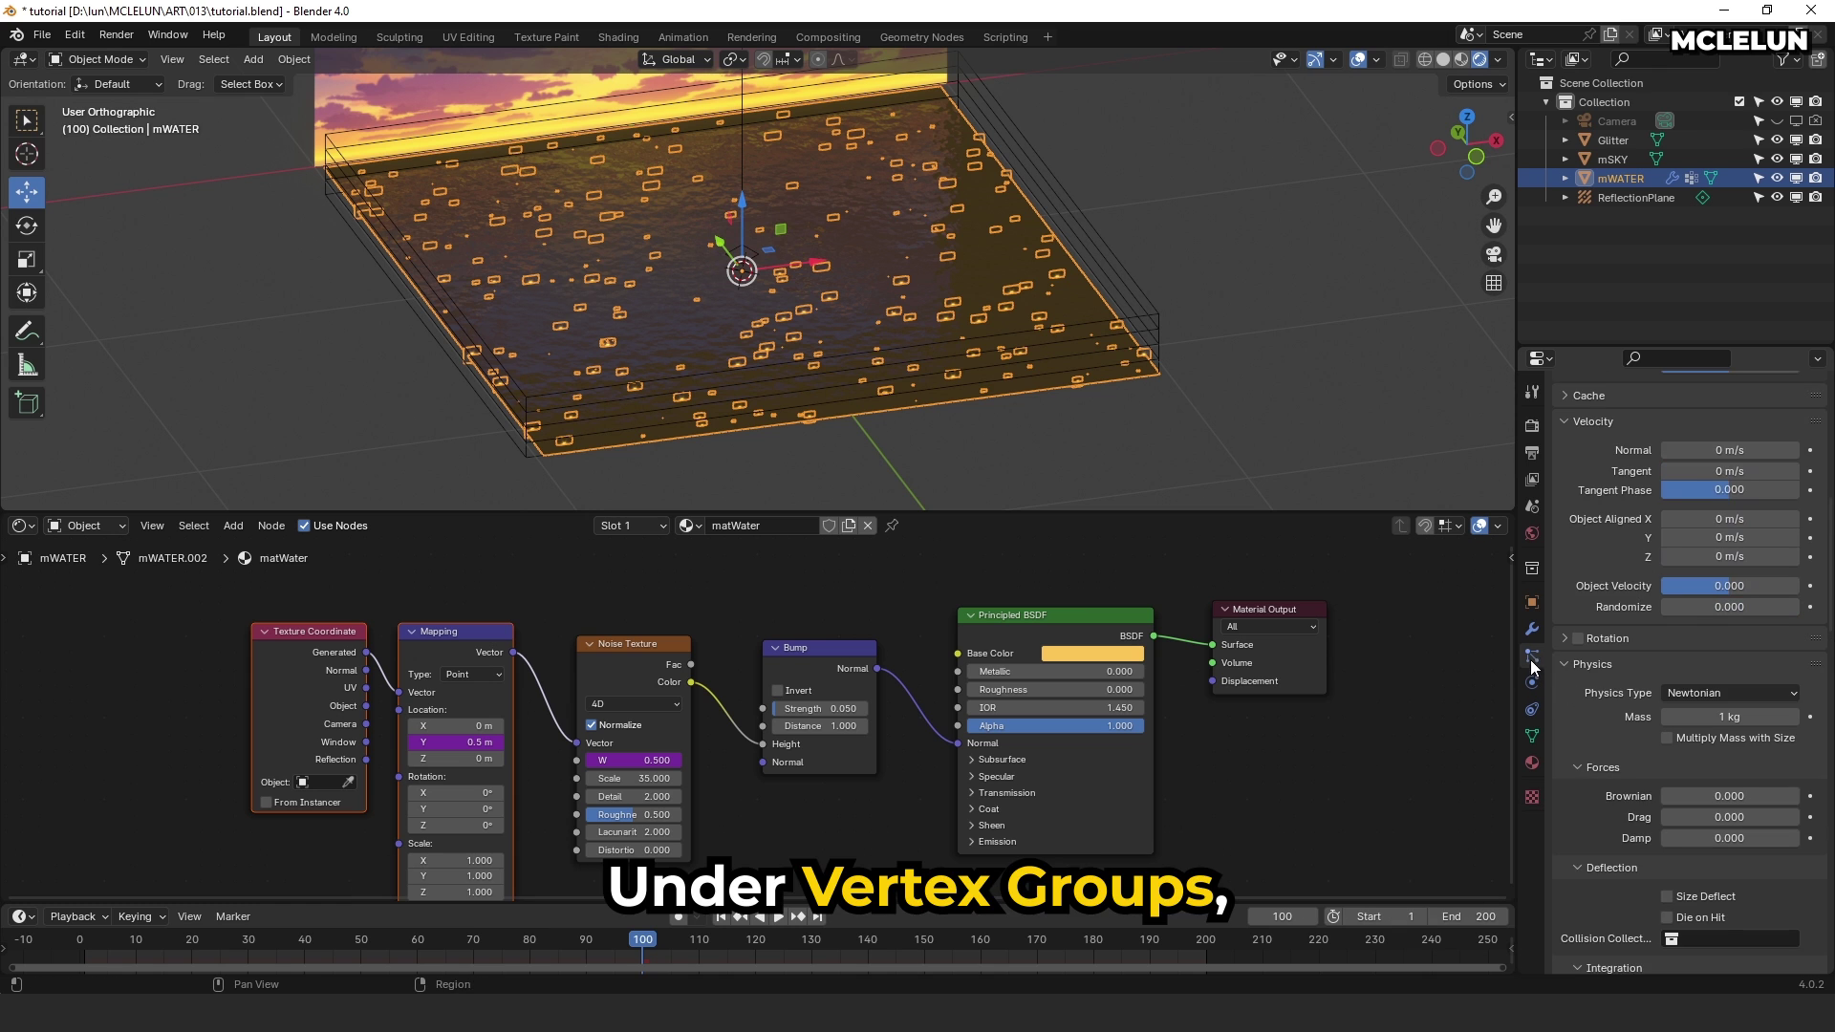
scroll(1746, 690, "down", 6)
scroll(1746, 690, "down", 15)
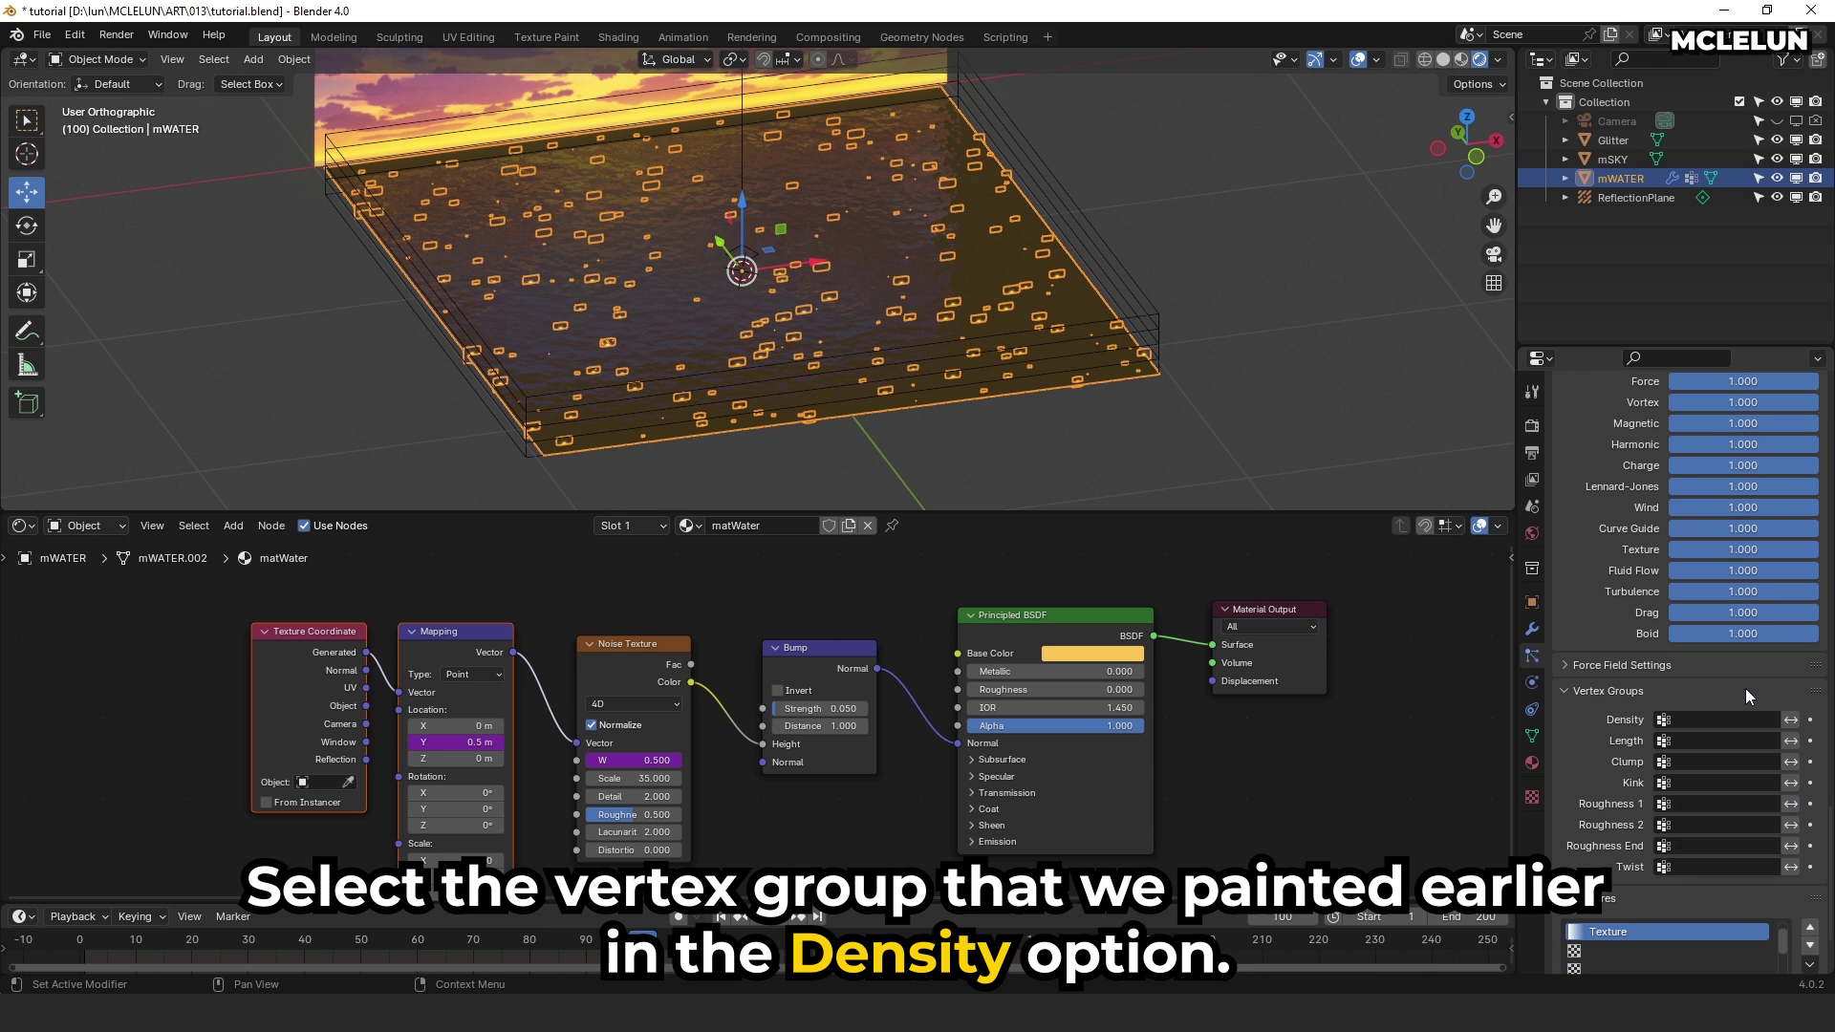
left_click(1690, 719)
left_click(1677, 750)
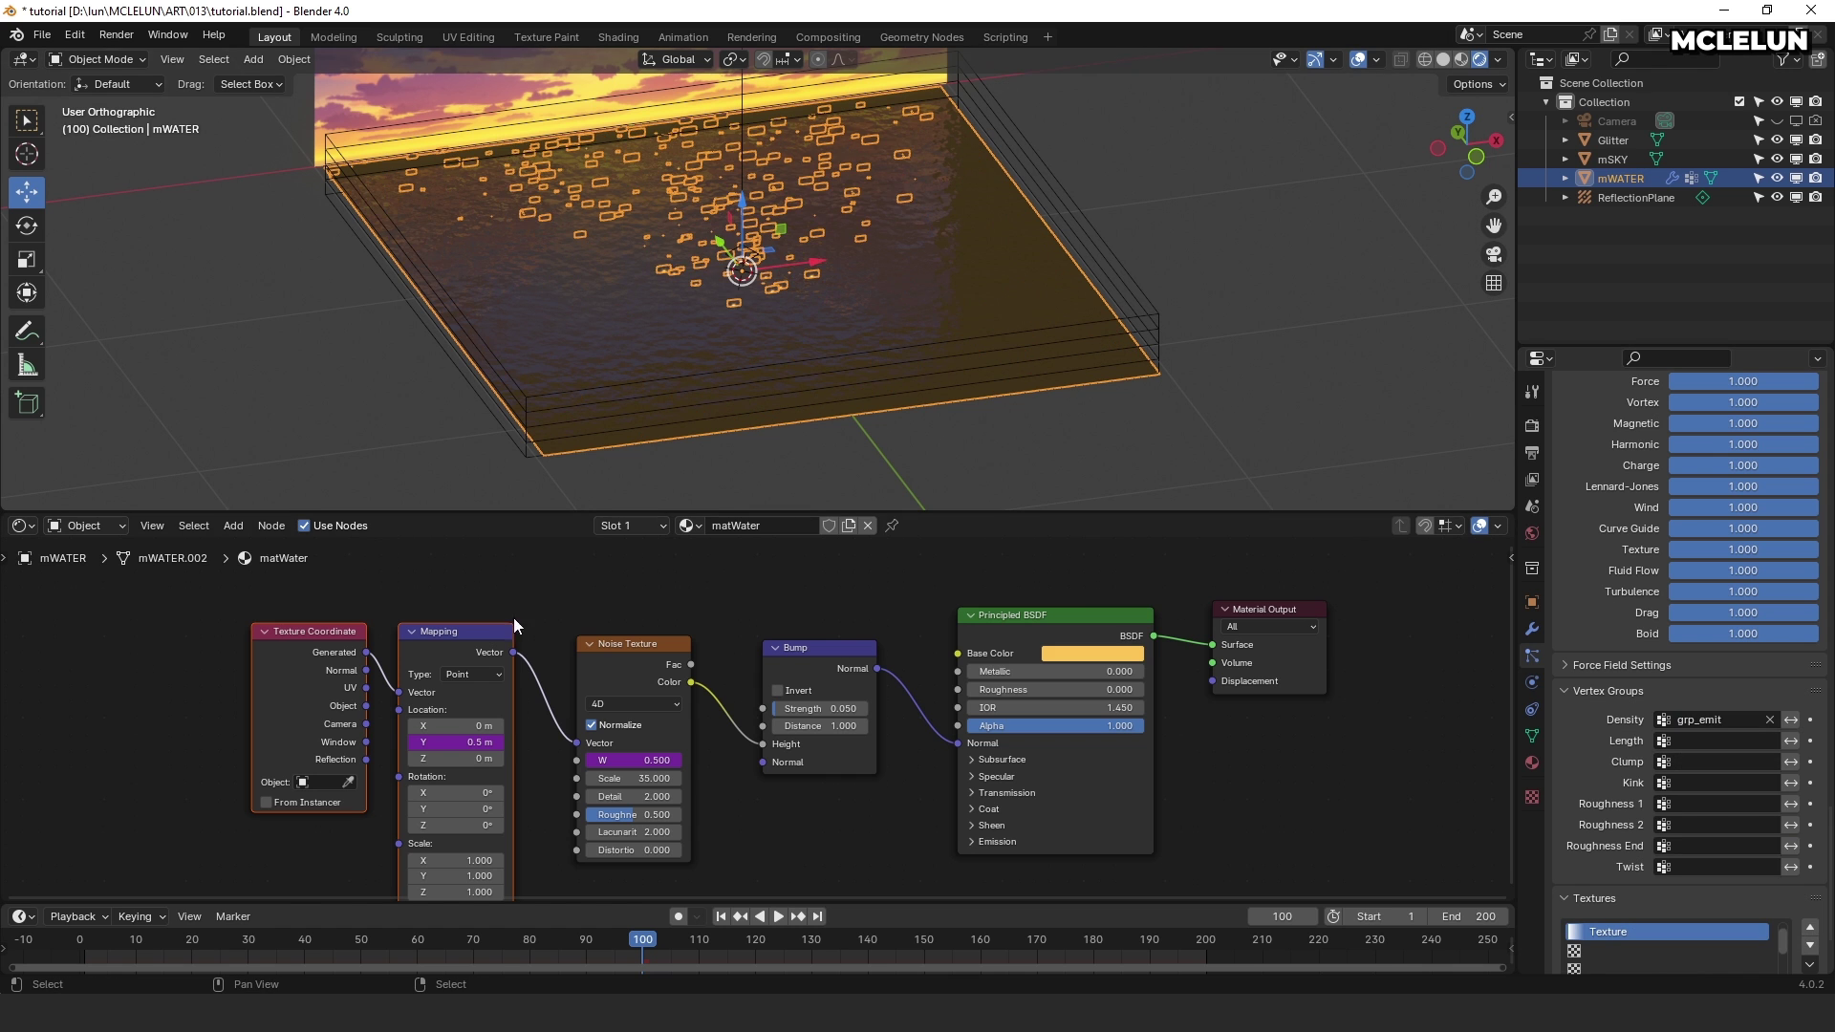
left_click_drag(234, 944, 699, 966)
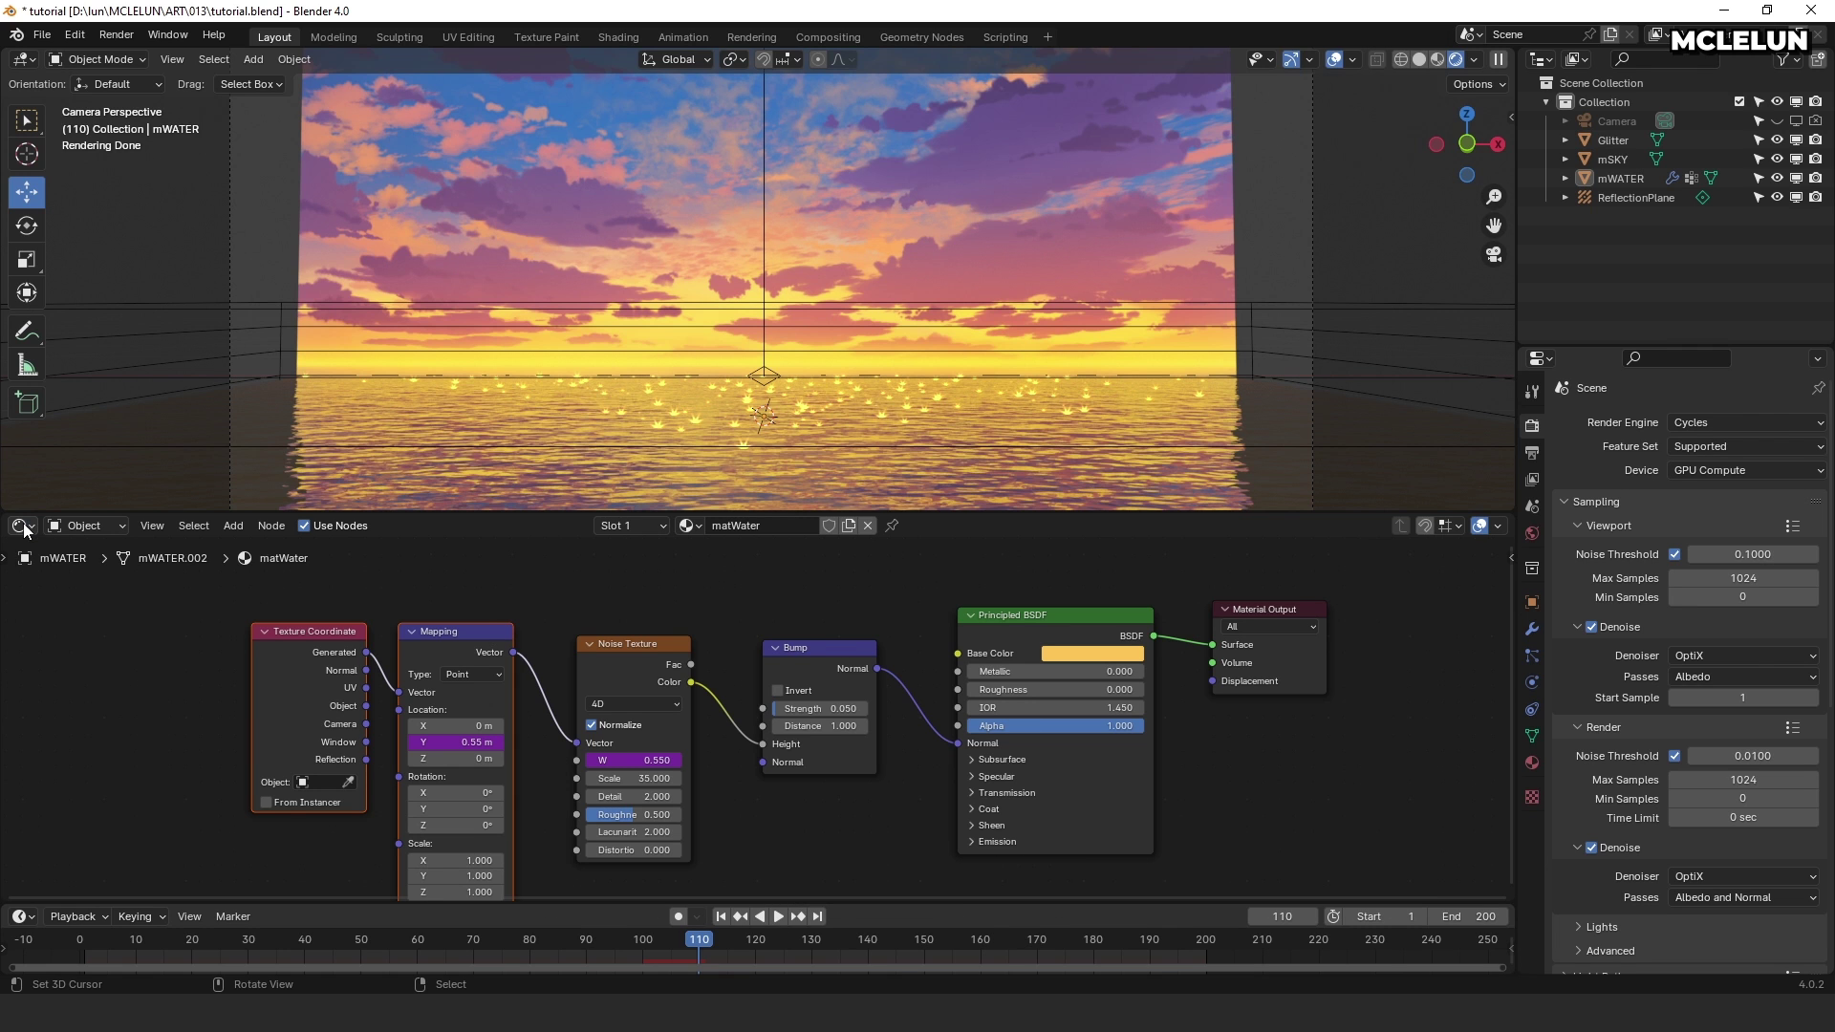
Step: Turn the node editor into the Compositor with Backdrop on, and arrange the Render Layers and Glare nodes
left_click(21, 526)
left_click(86, 640)
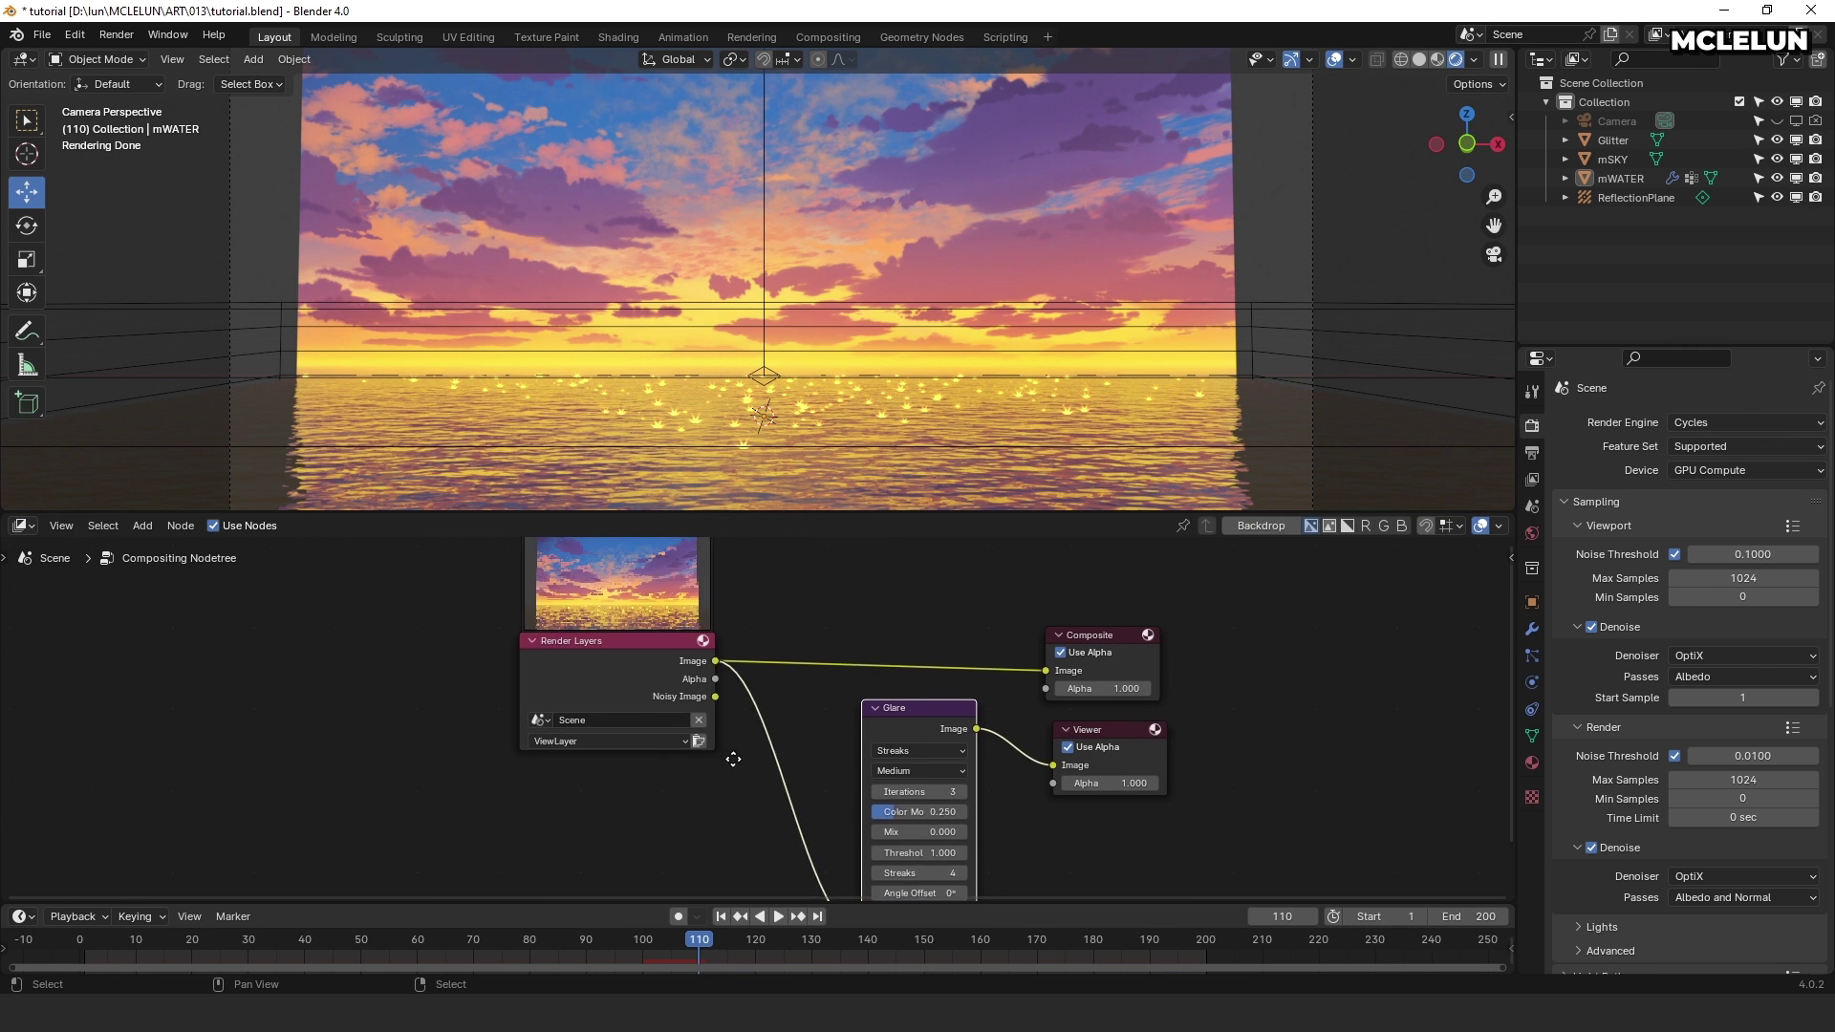
left_click_drag(1032, 512, 1256, 292)
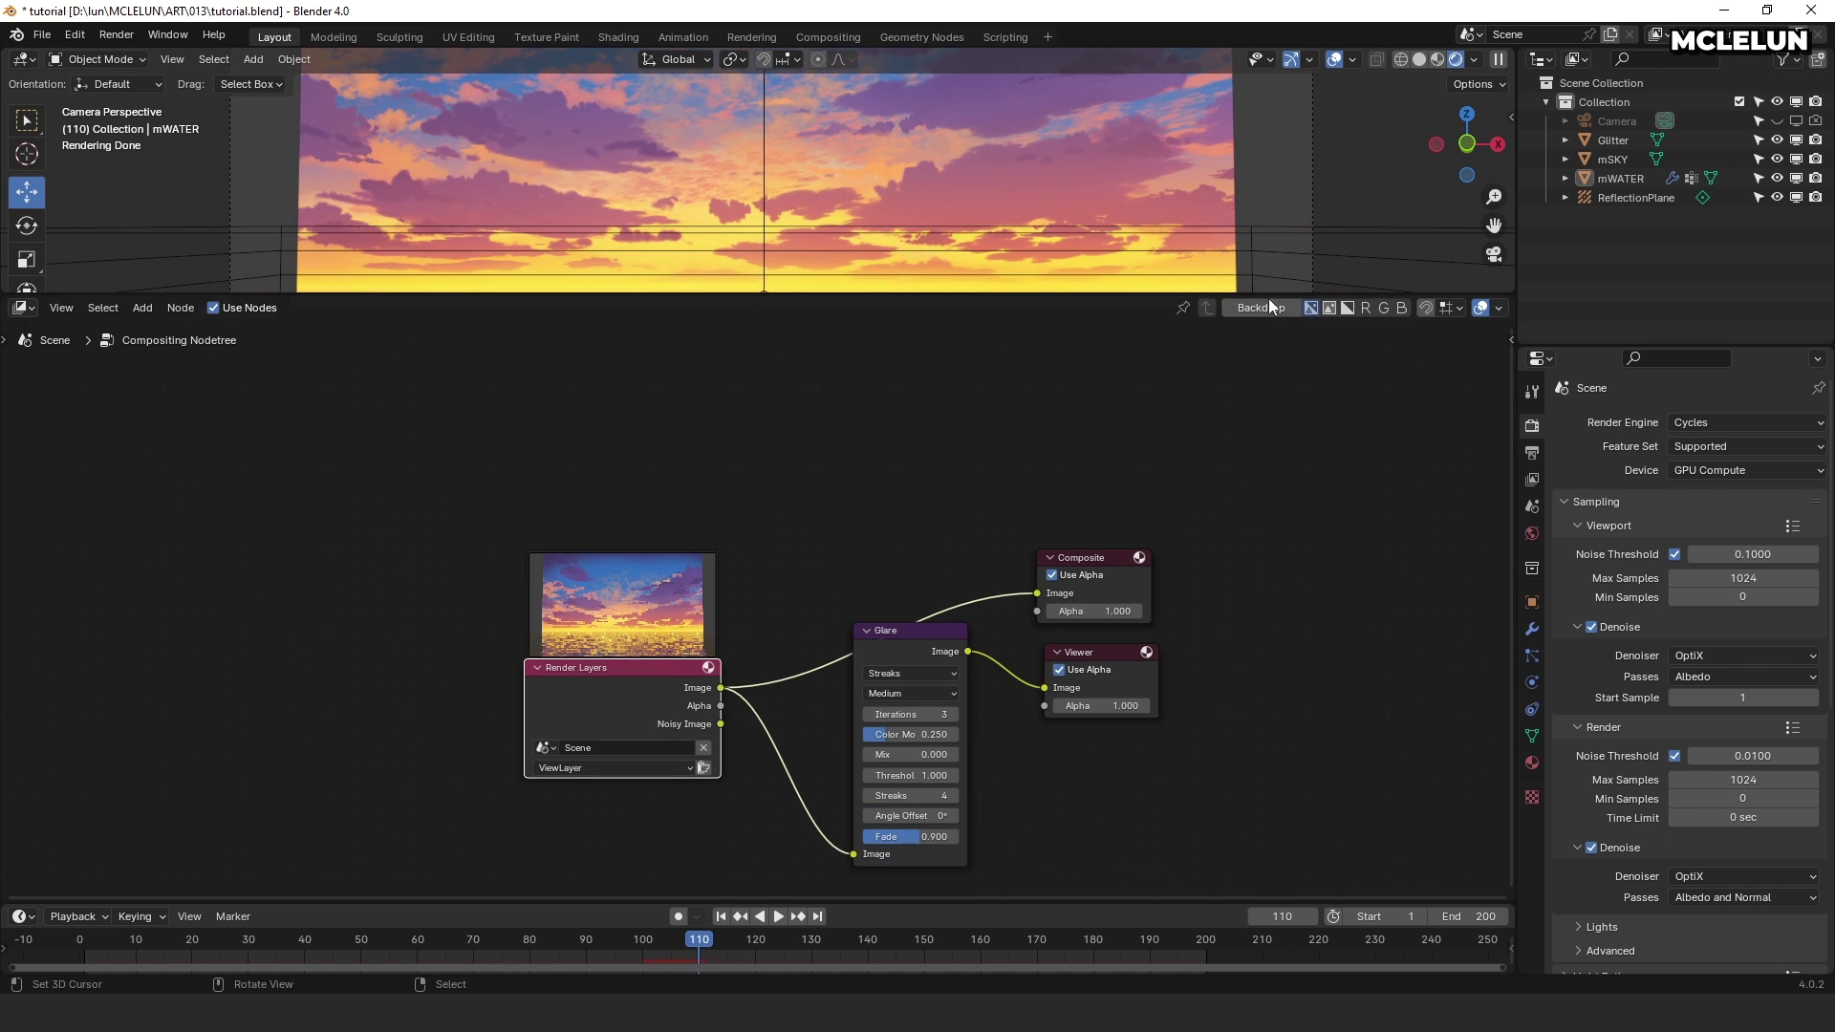
left_click(1271, 308)
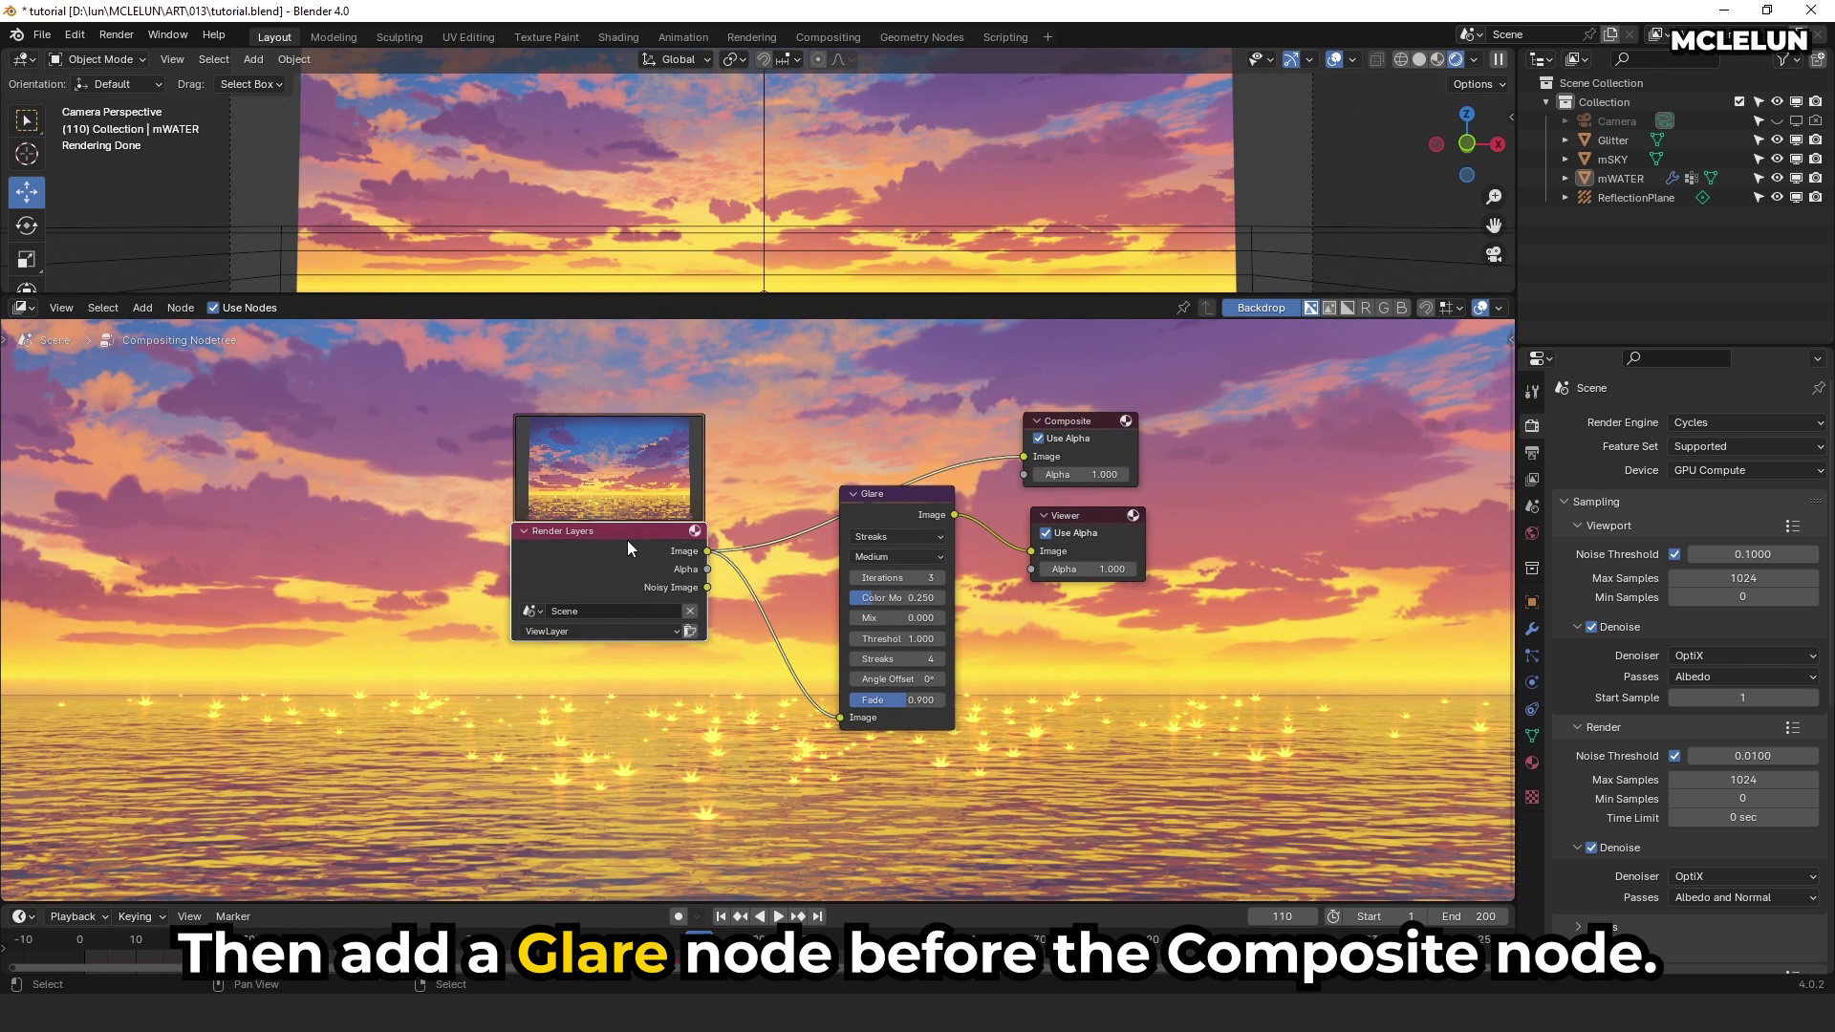
left_click_drag(628, 546, 555, 582)
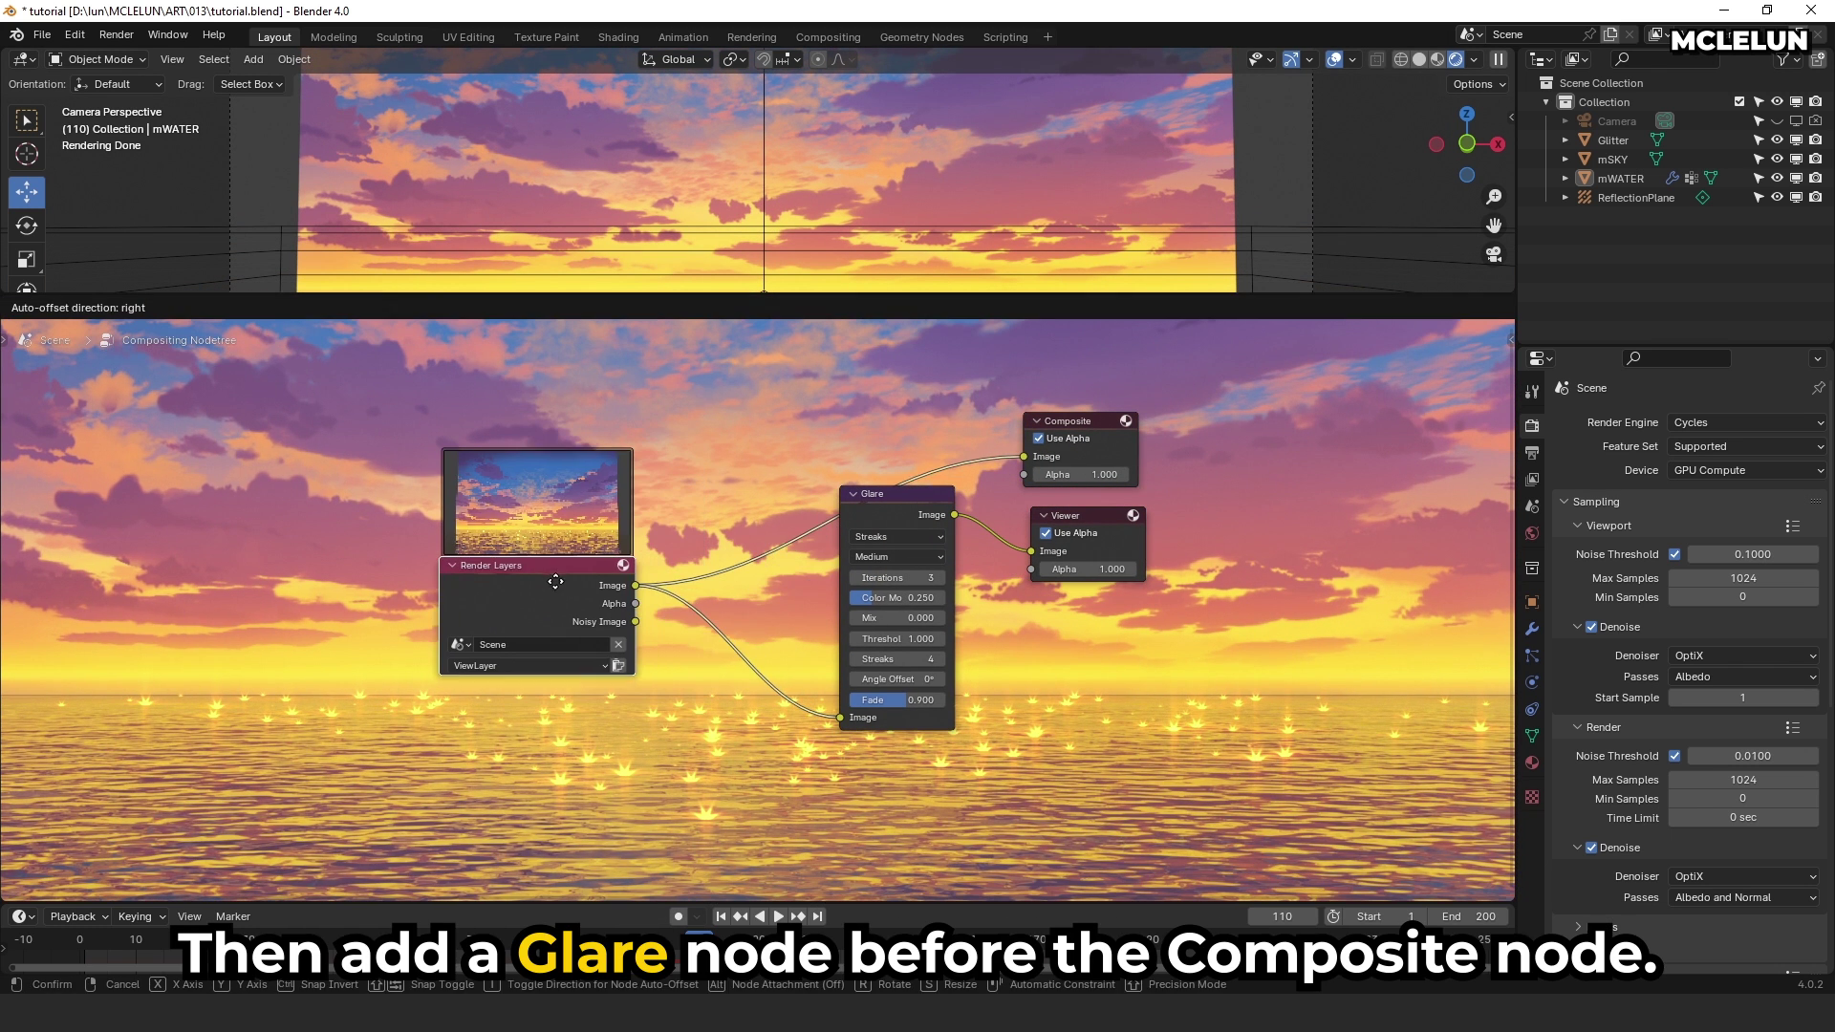
left_click_drag(909, 499, 839, 601)
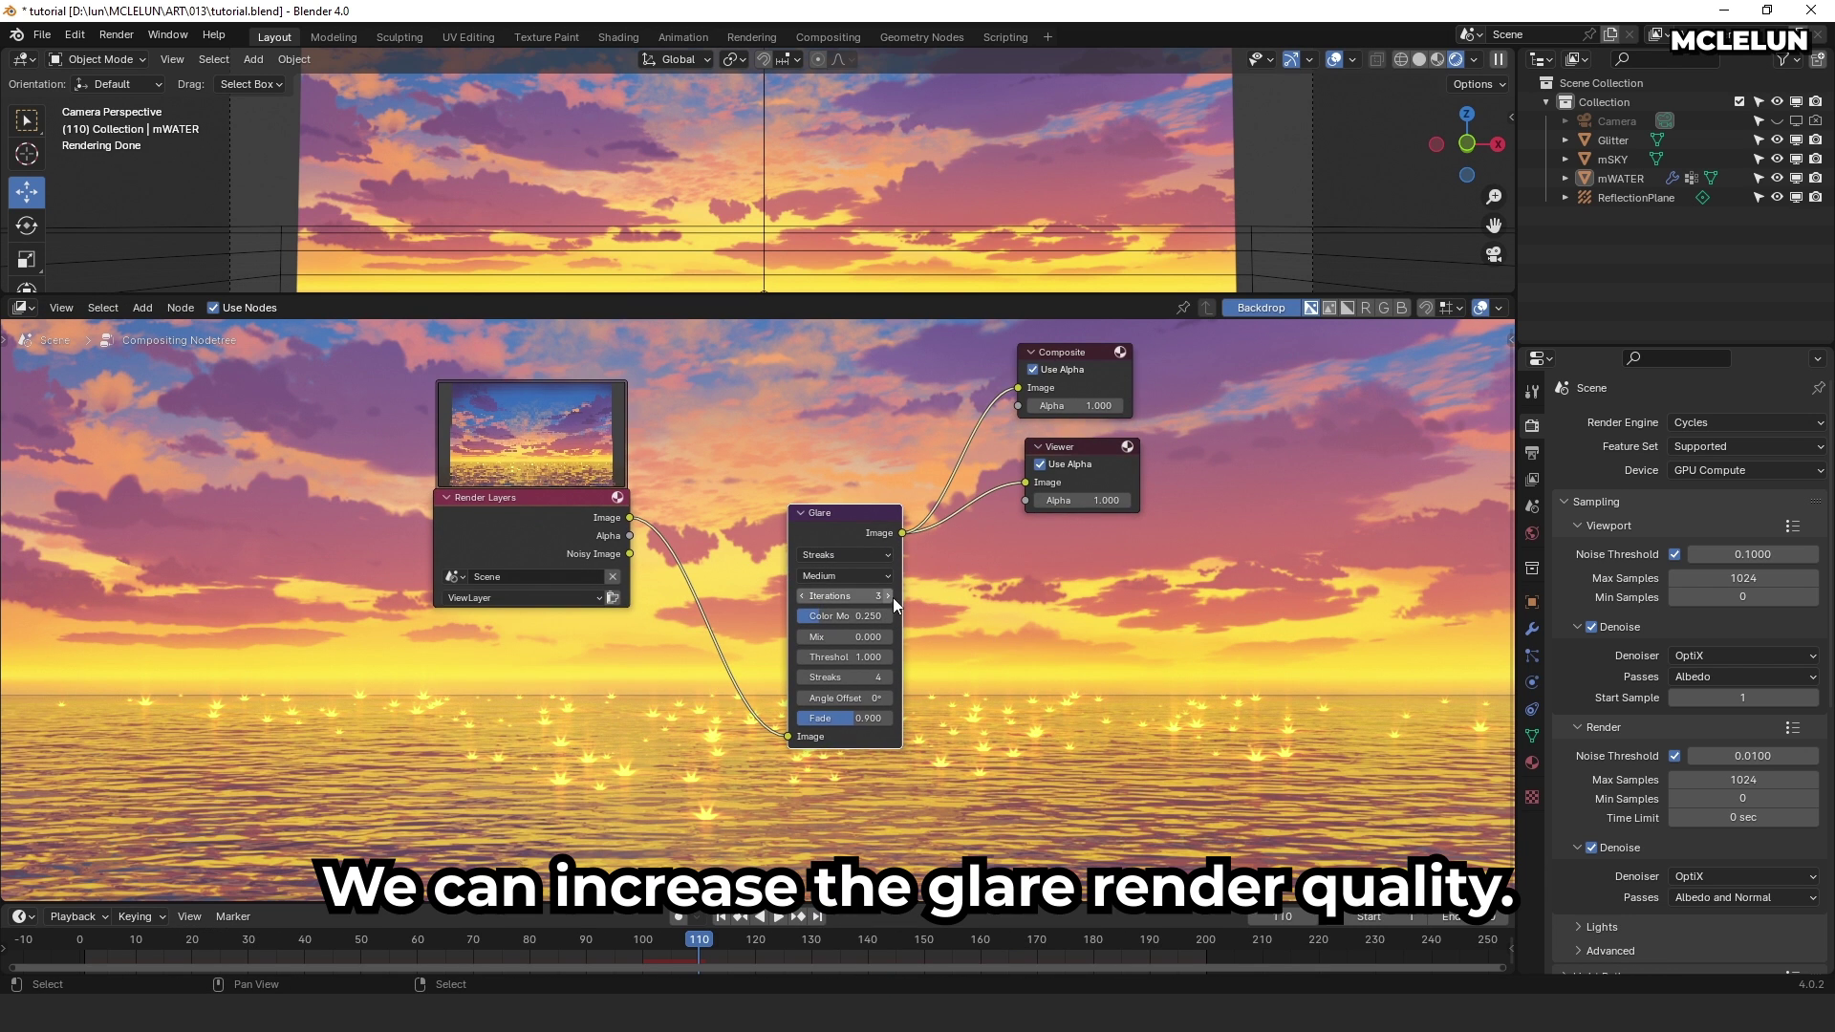
Step: Set the Glare node to 4 iterations, High quality and Simple Star type
left_click(888, 596)
key("Home")
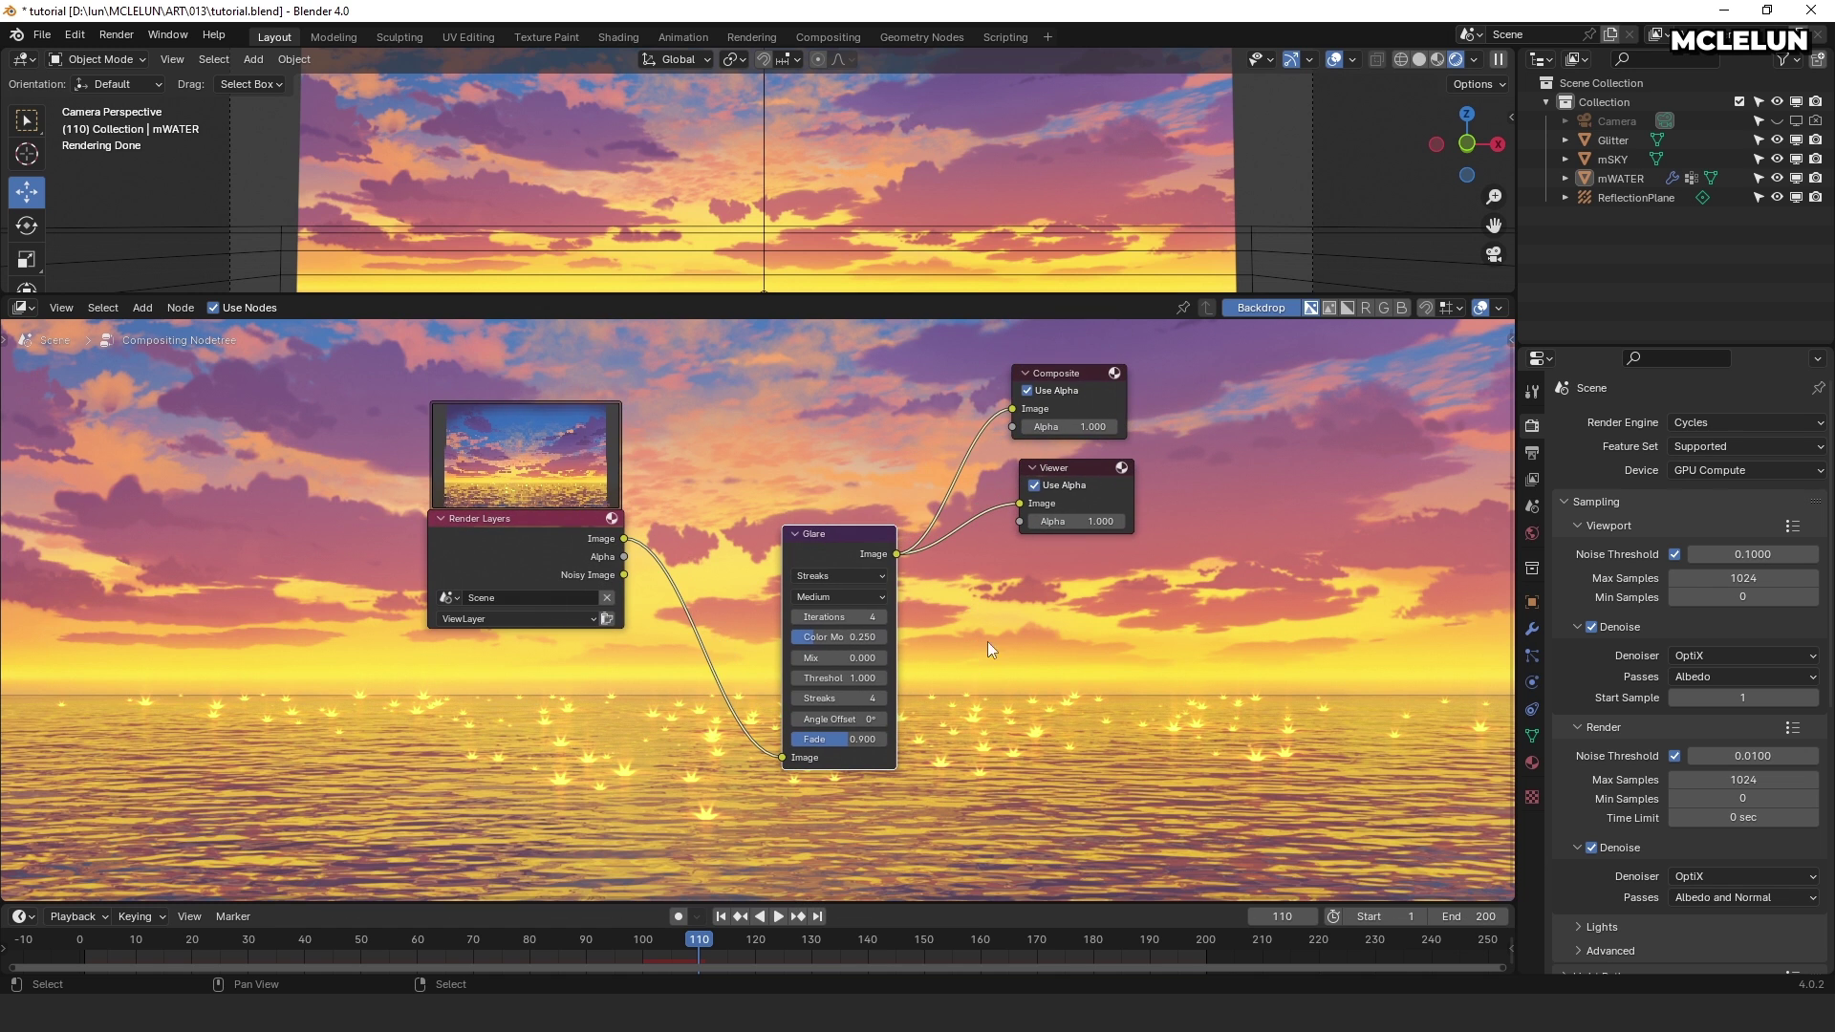
left_click(853, 638)
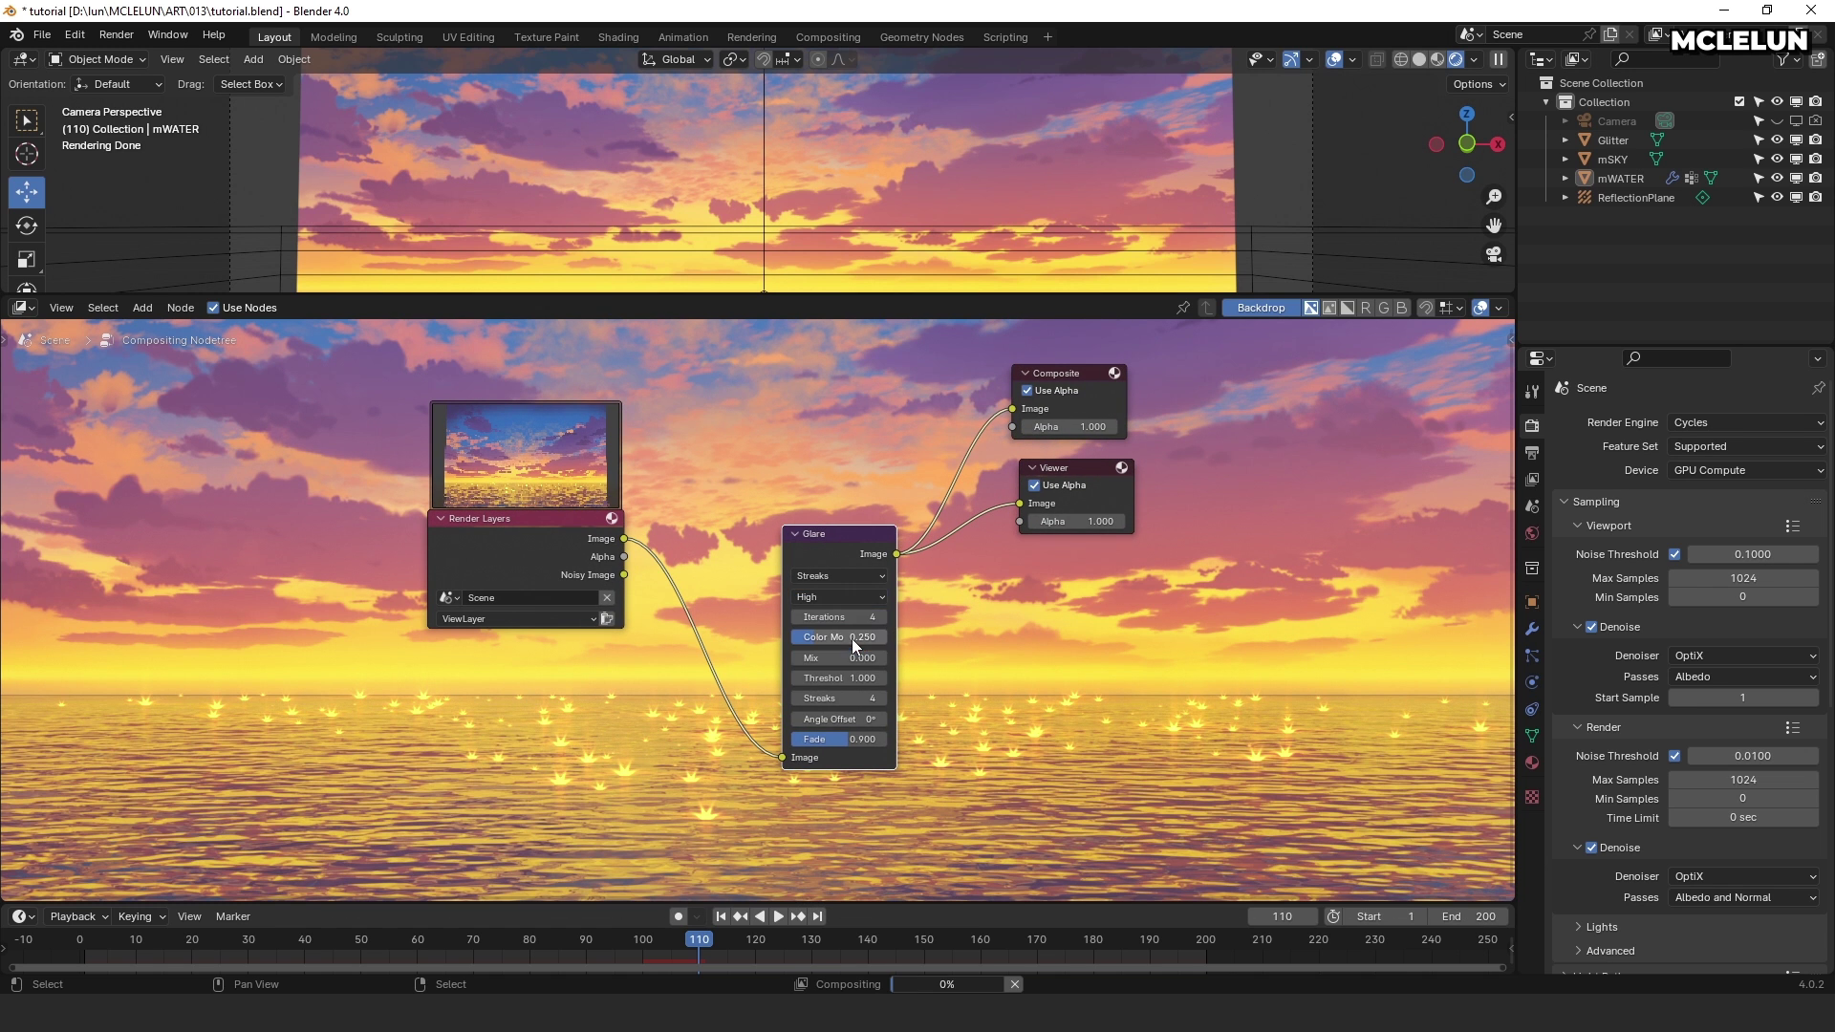
scroll(1082, 656, "up", 2)
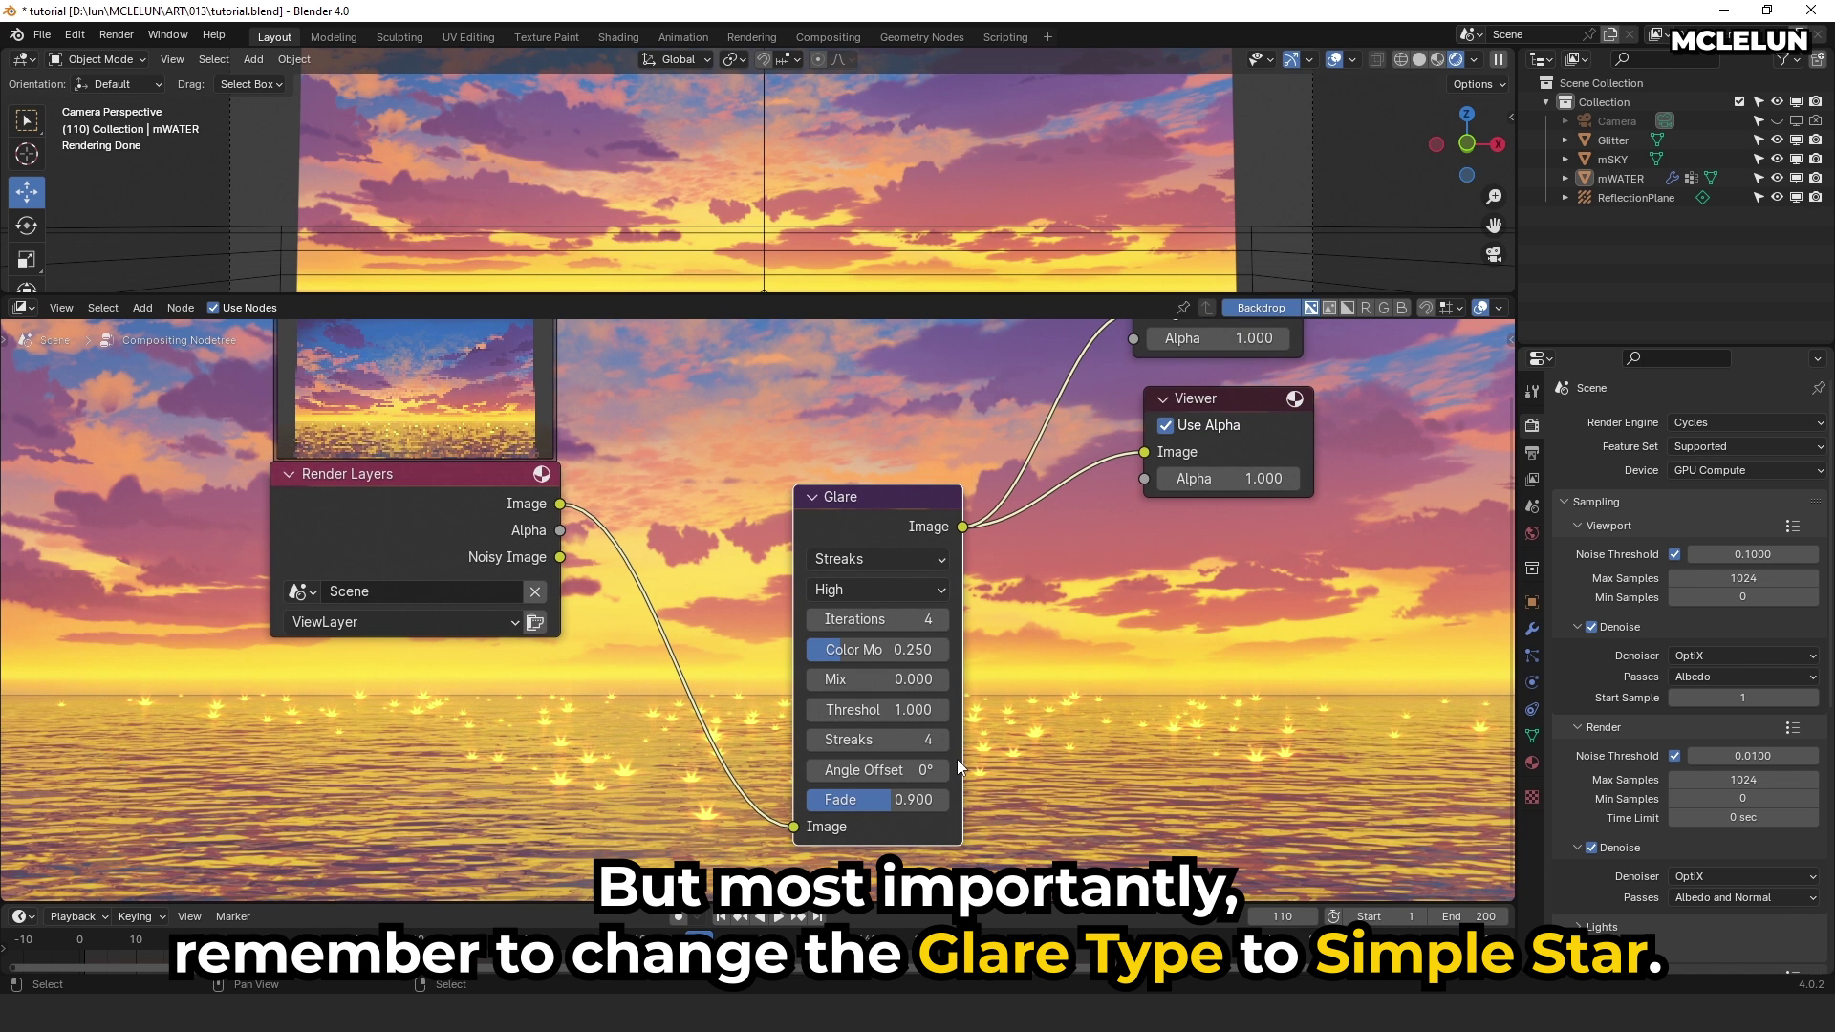
left_click(910, 560)
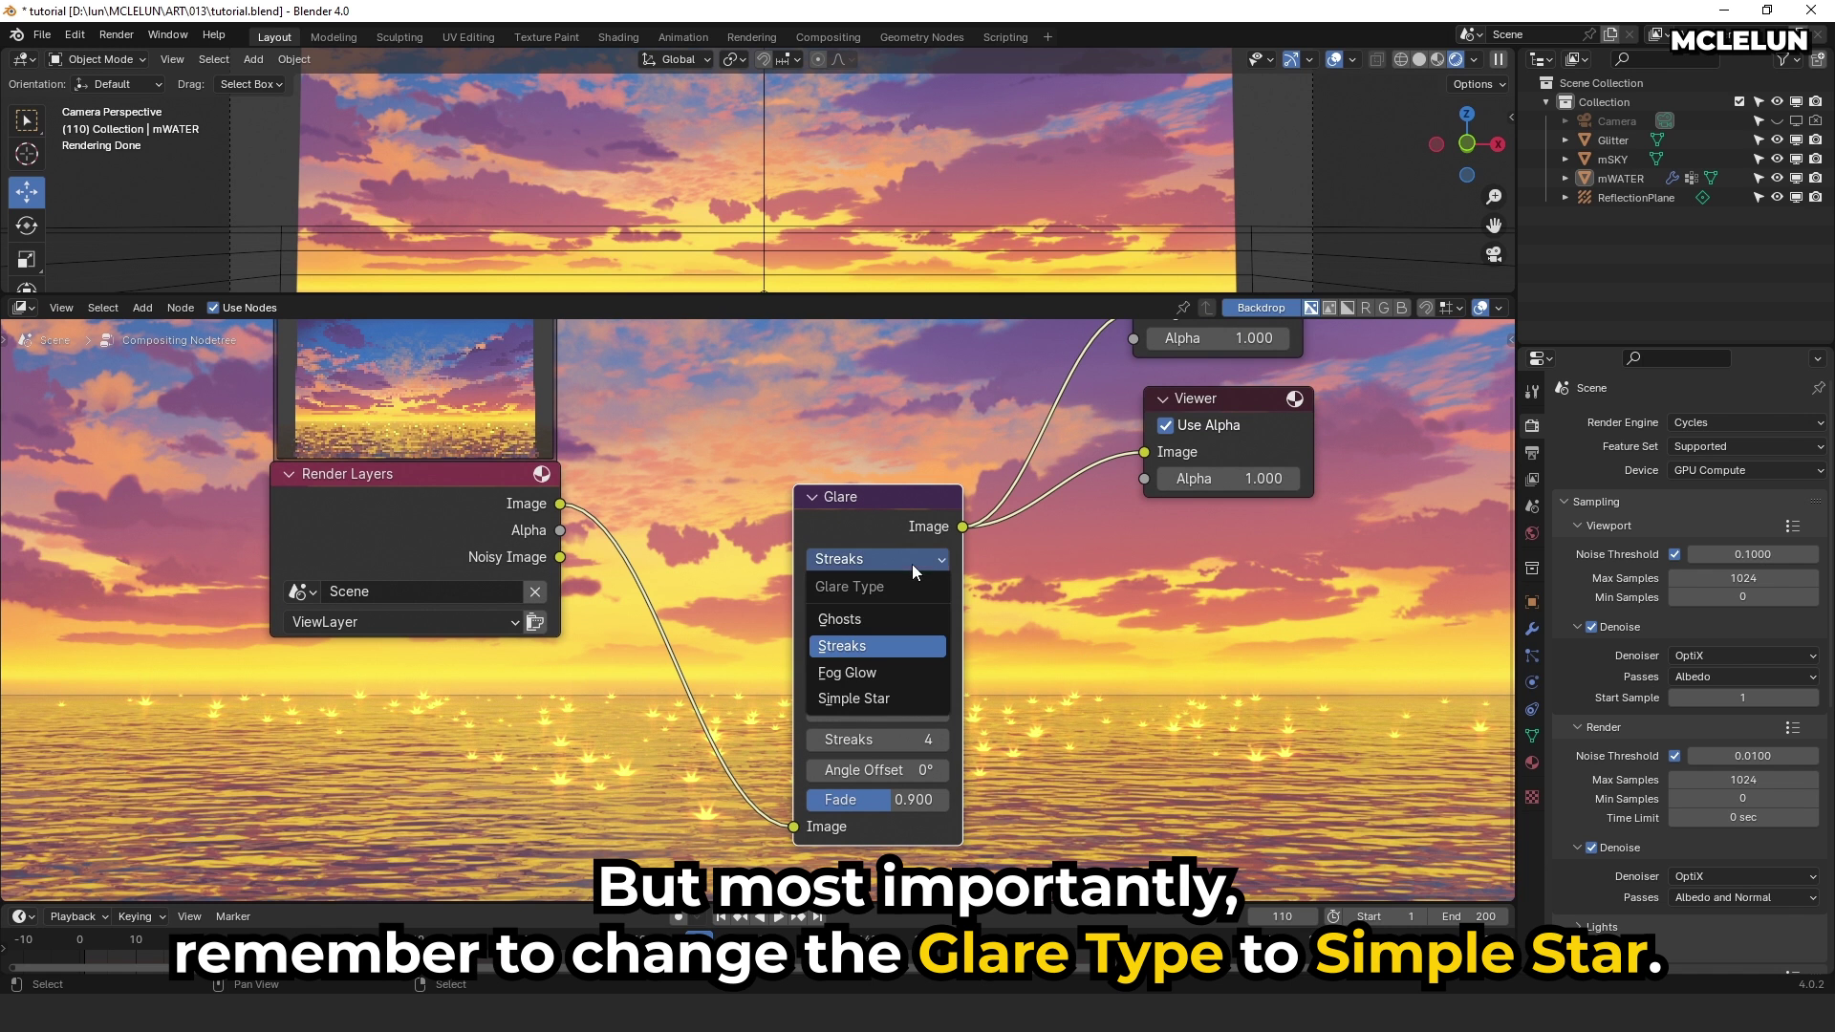
left_click(894, 697)
middle_click_drag(1145, 691, 844, 697)
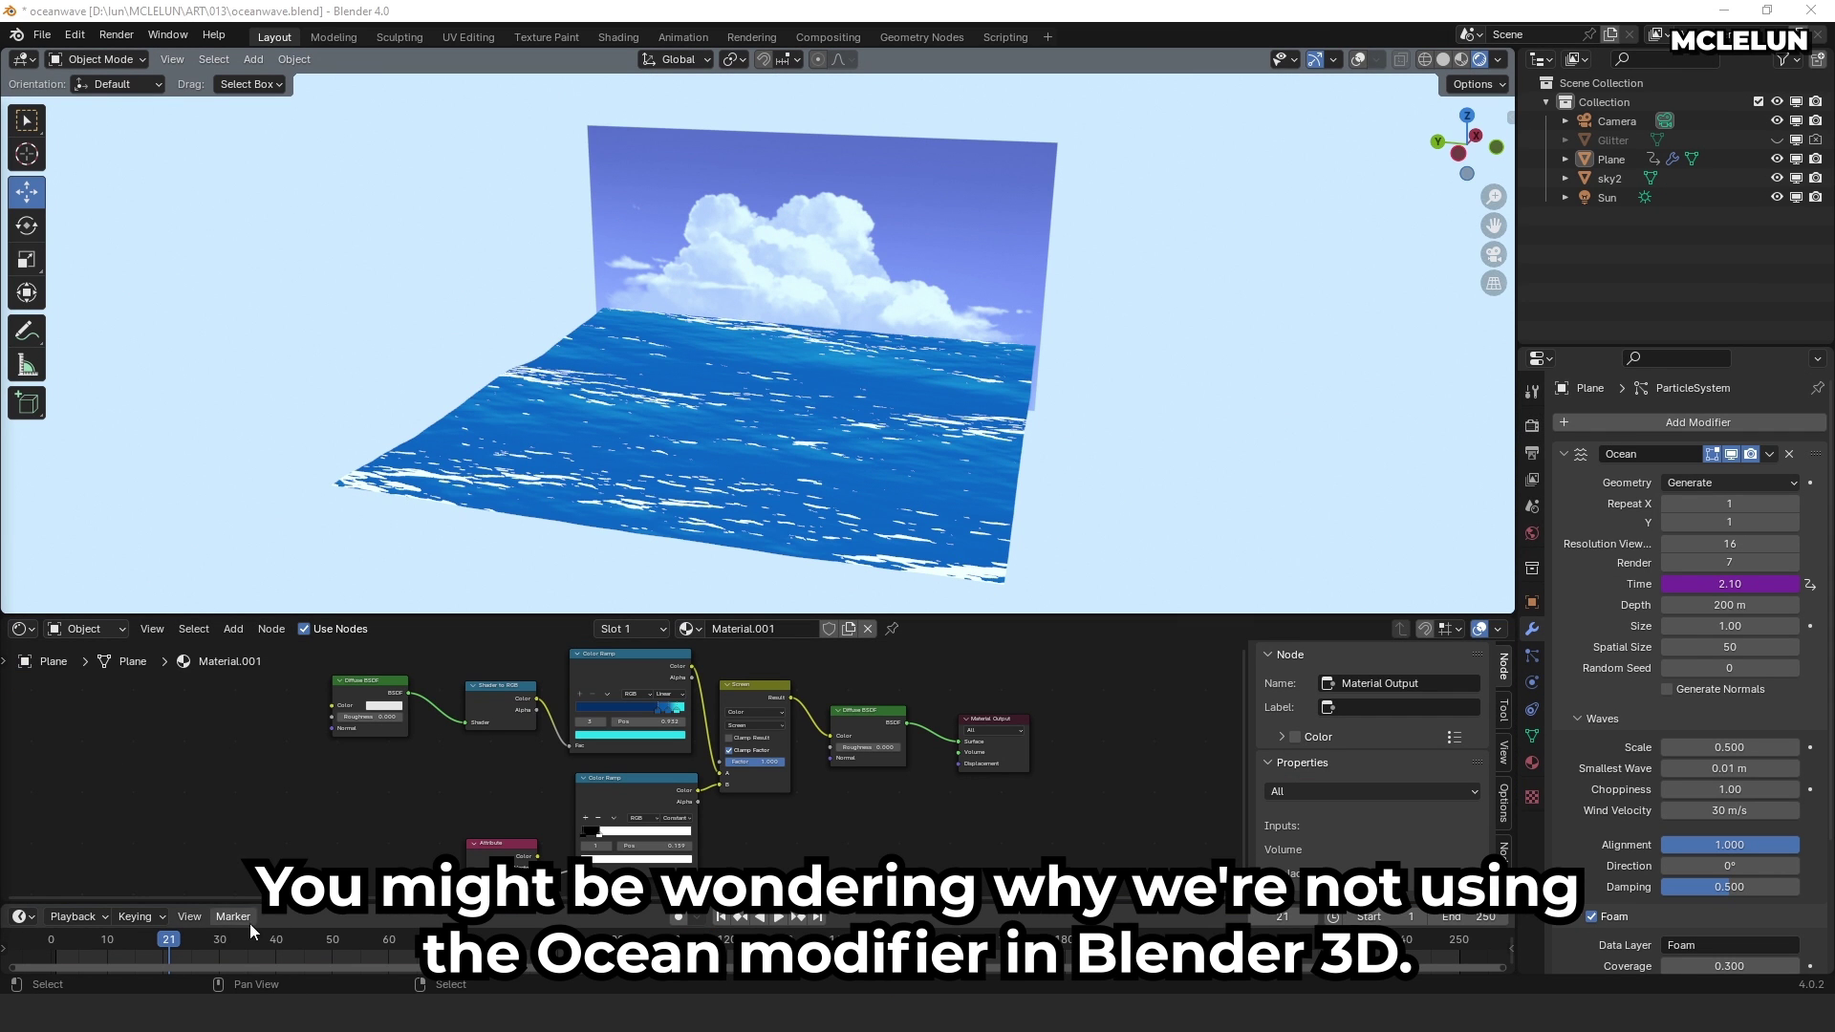
Step: Play the ocean from frame 16, then Bezier Warp the noise layer into a sweeping curve
left_click(46, 939)
key("space")
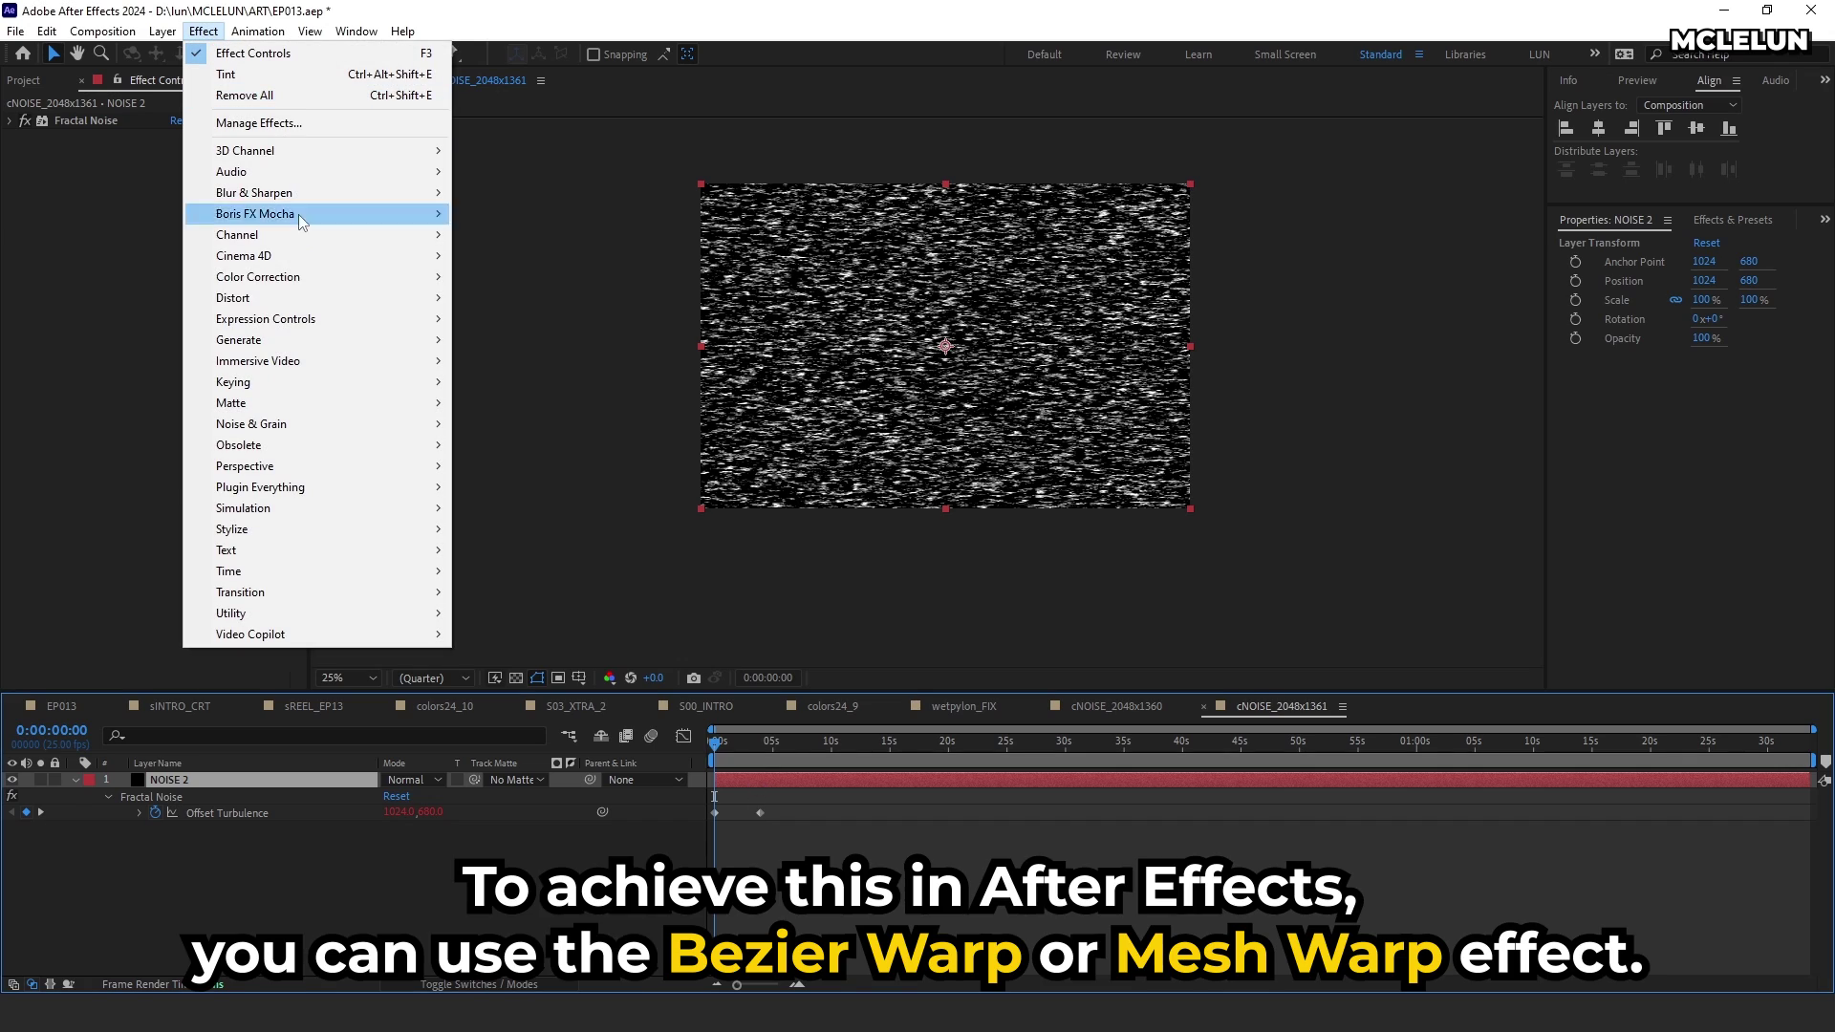
left_click(543, 266)
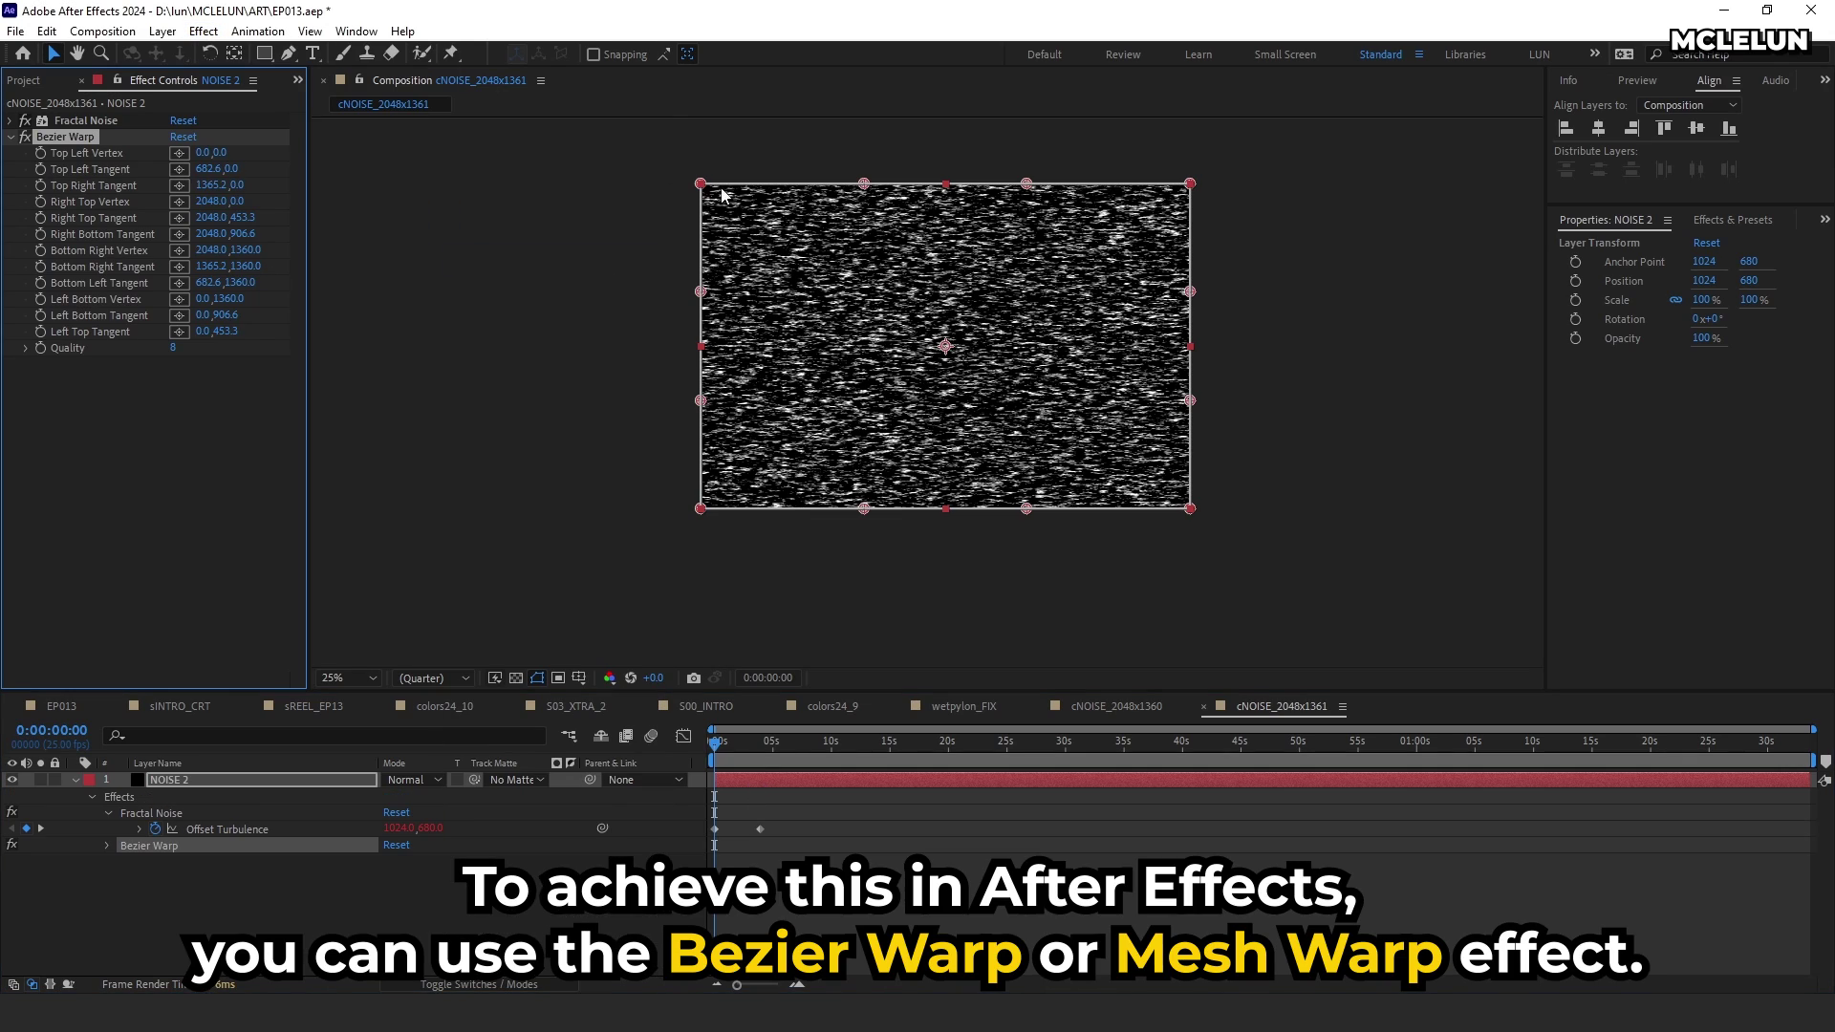
left_click_drag(701, 184, 683, 266)
left_click_drag(700, 400, 1172, 381)
left_click_drag(1190, 291, 1460, 273)
left_click(804, 752)
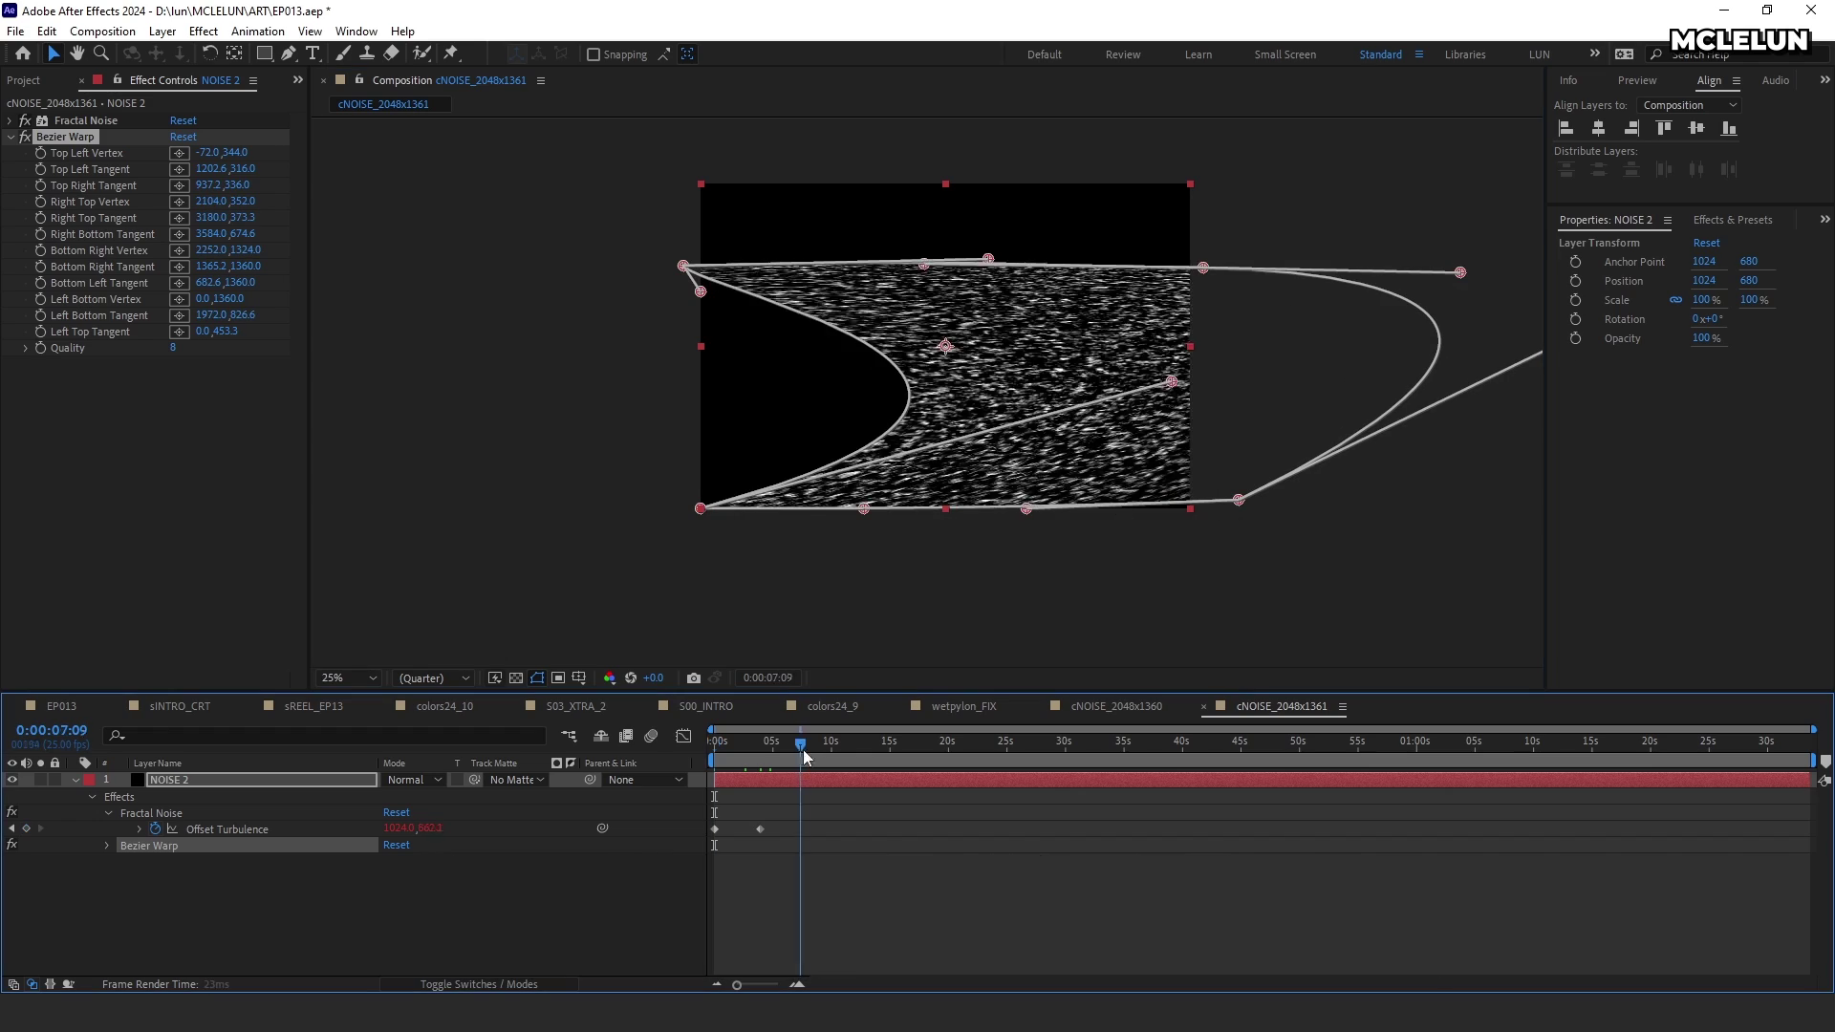
left_click_drag(803, 755, 983, 755)
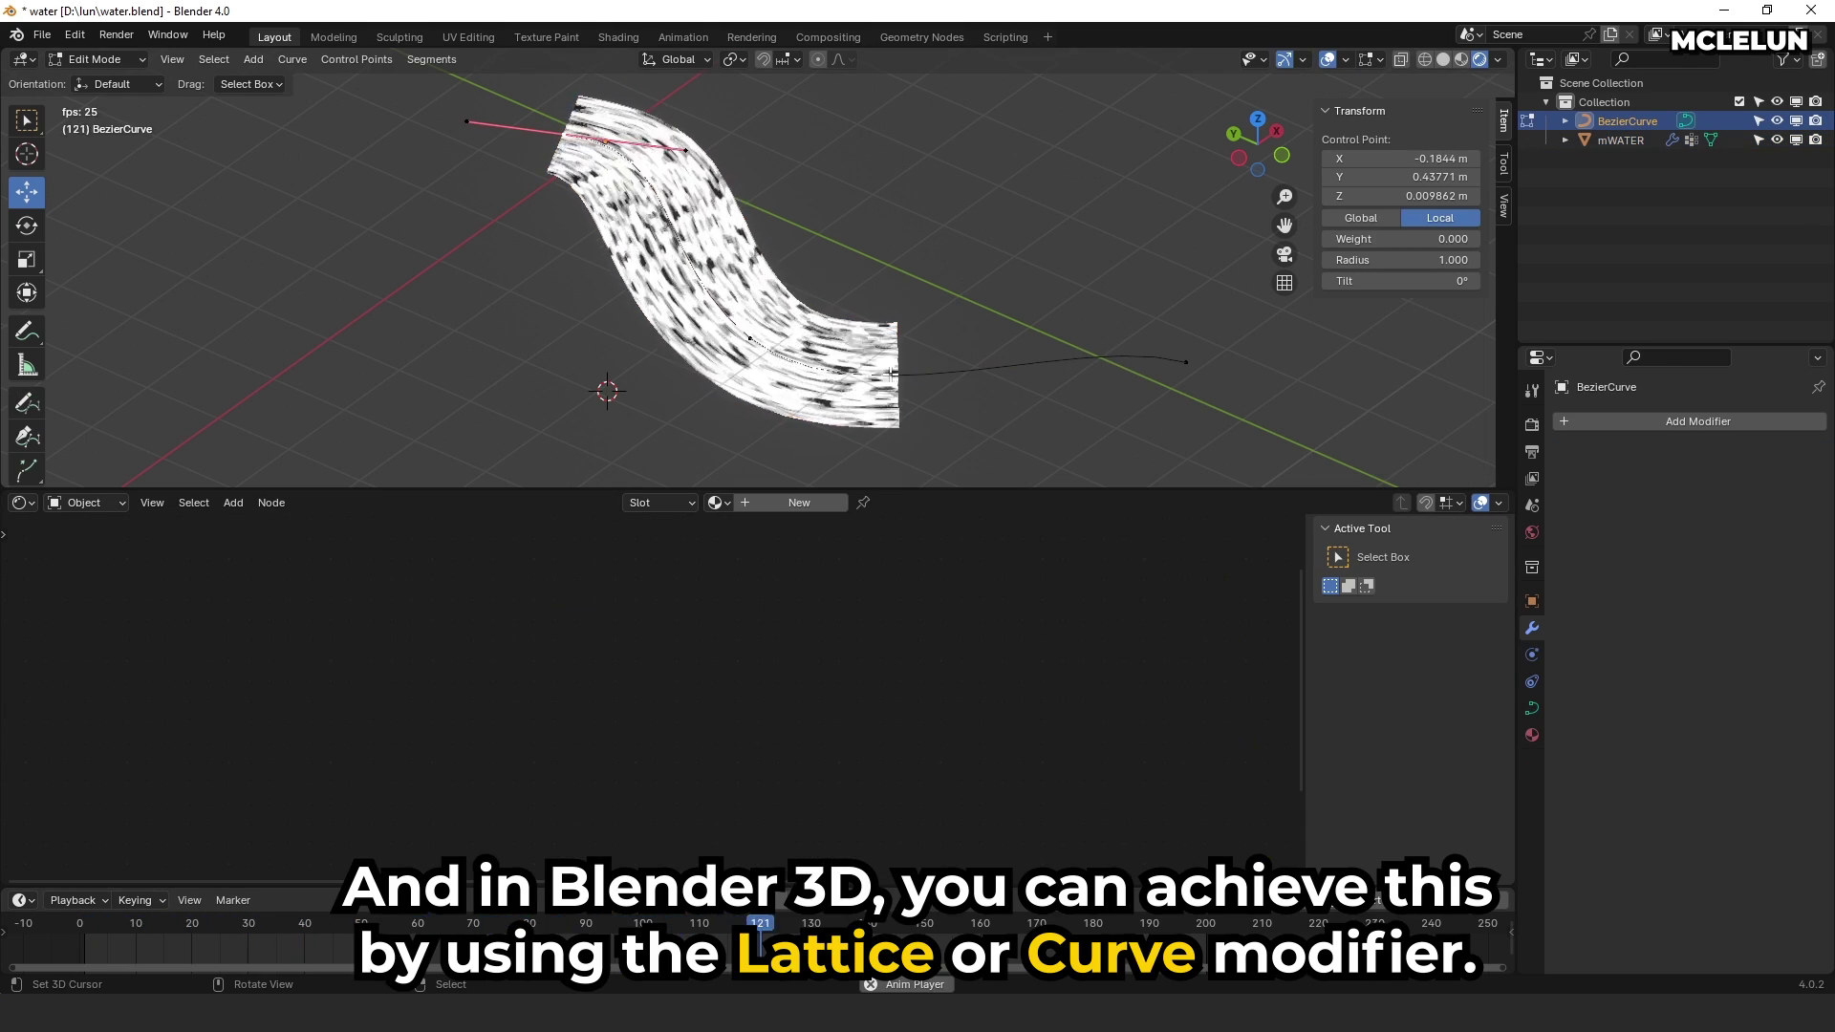
Step: Move a BezierCurve control point and rotate it about Z to arc the water strip
key("g")
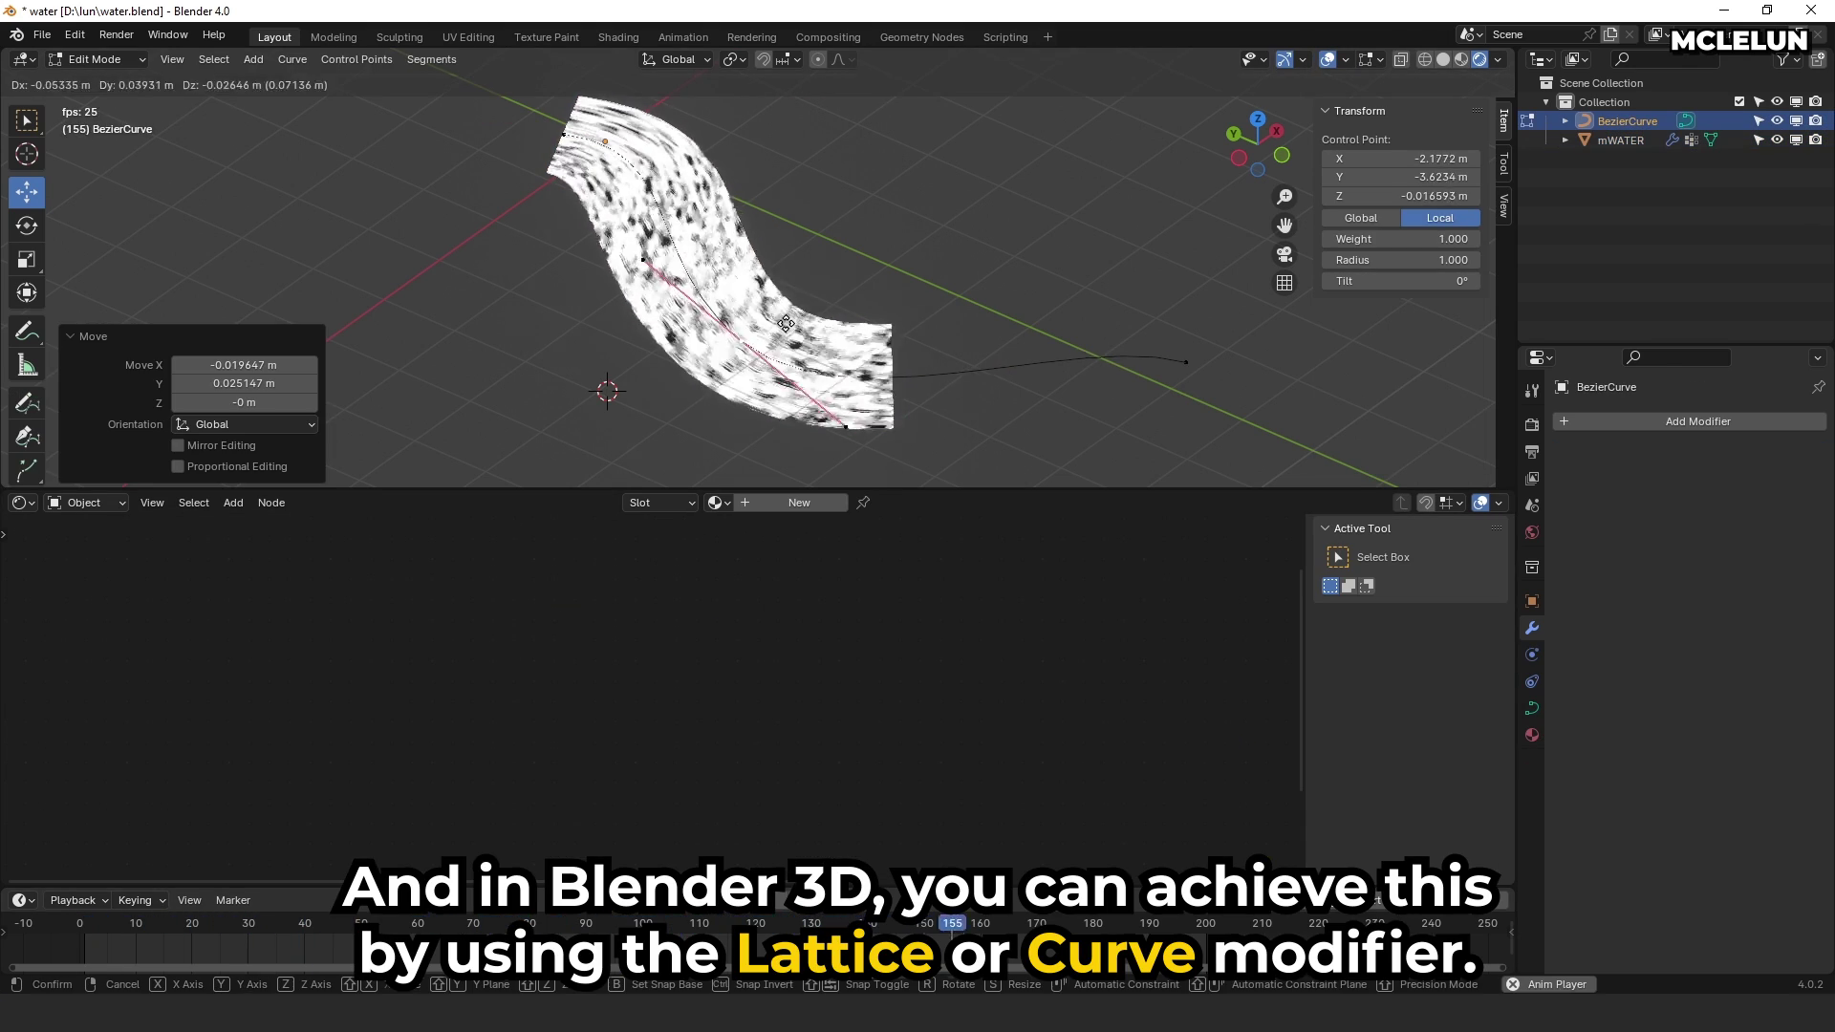
left_click(612, 139)
key("r")
key("z")
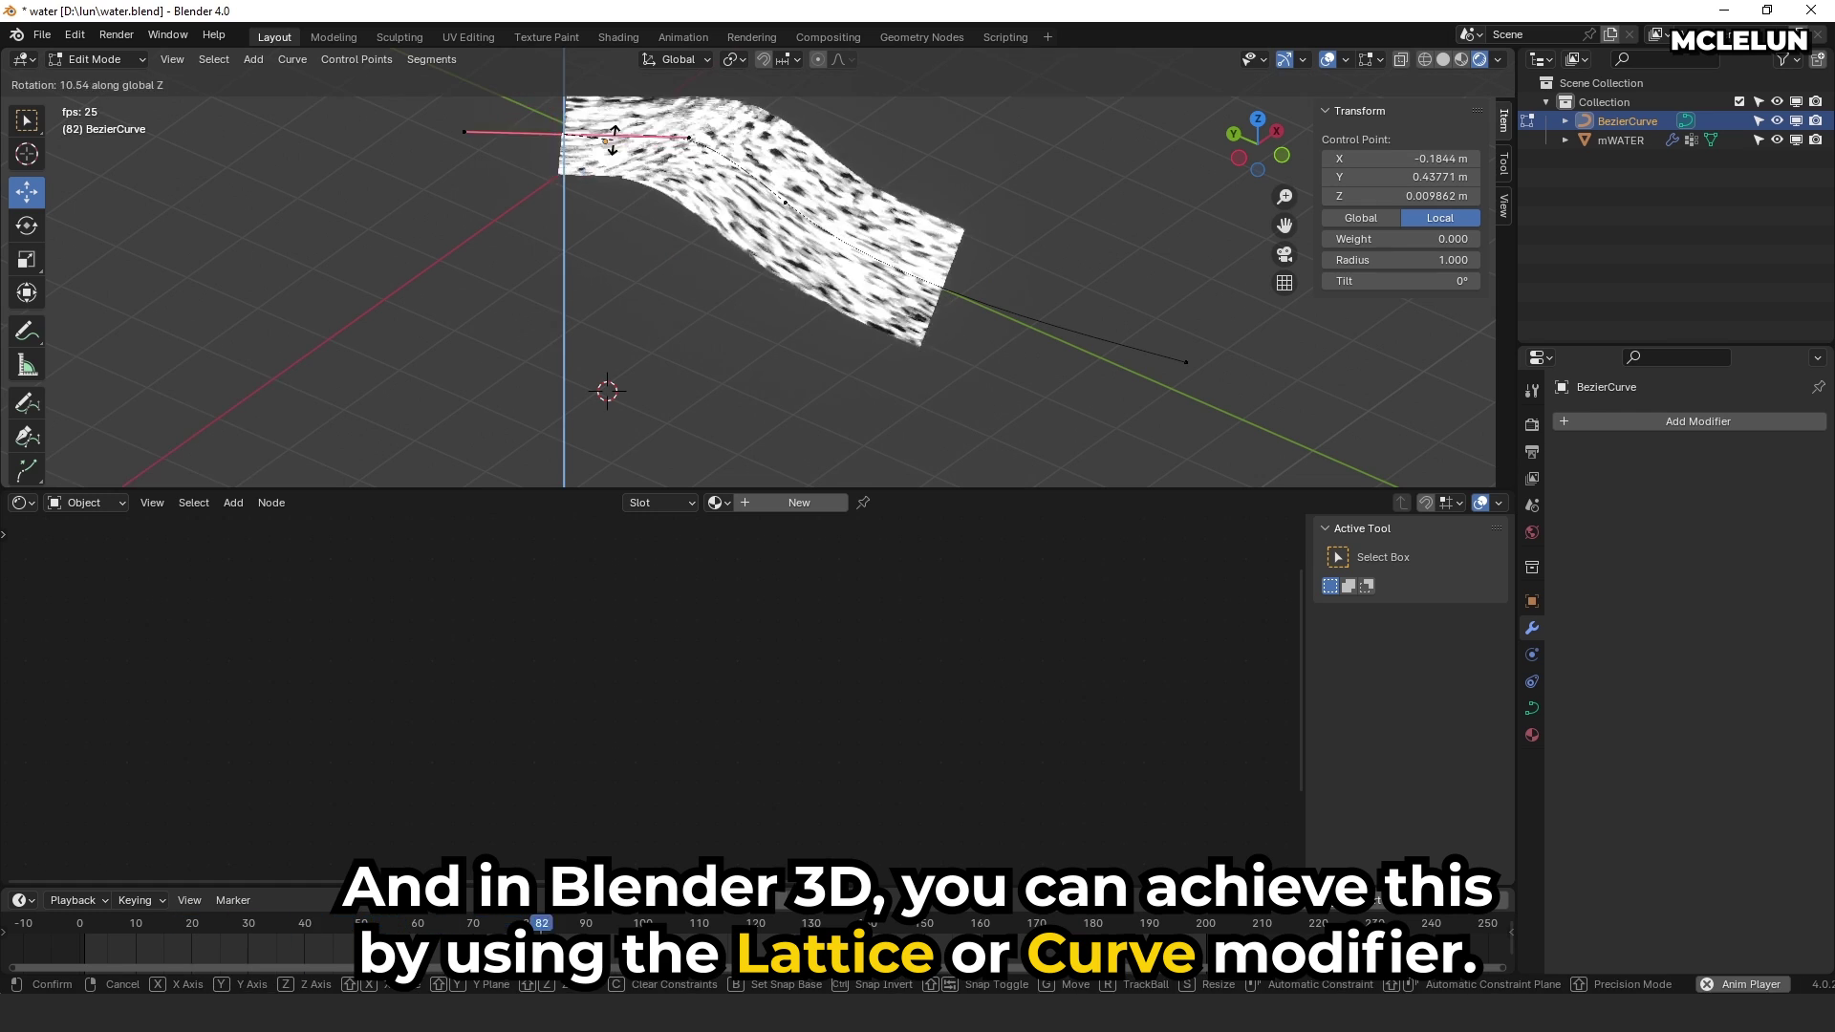
left_click(613, 138)
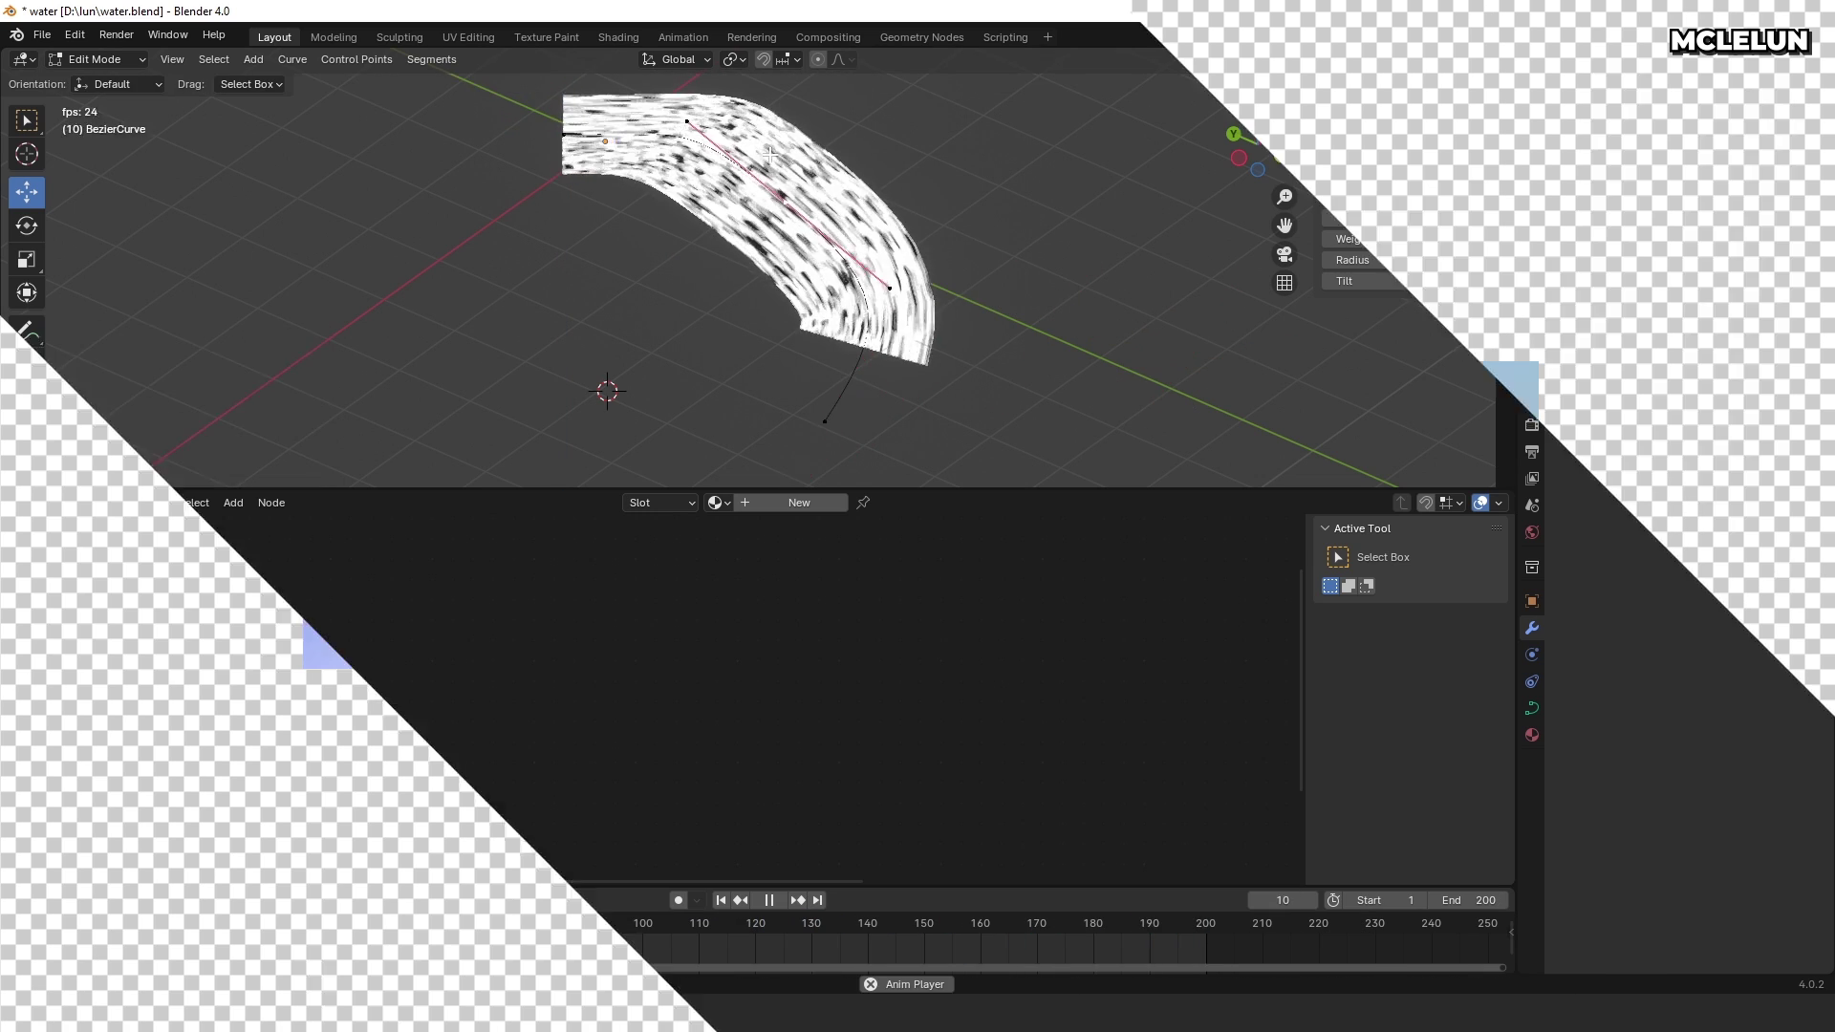